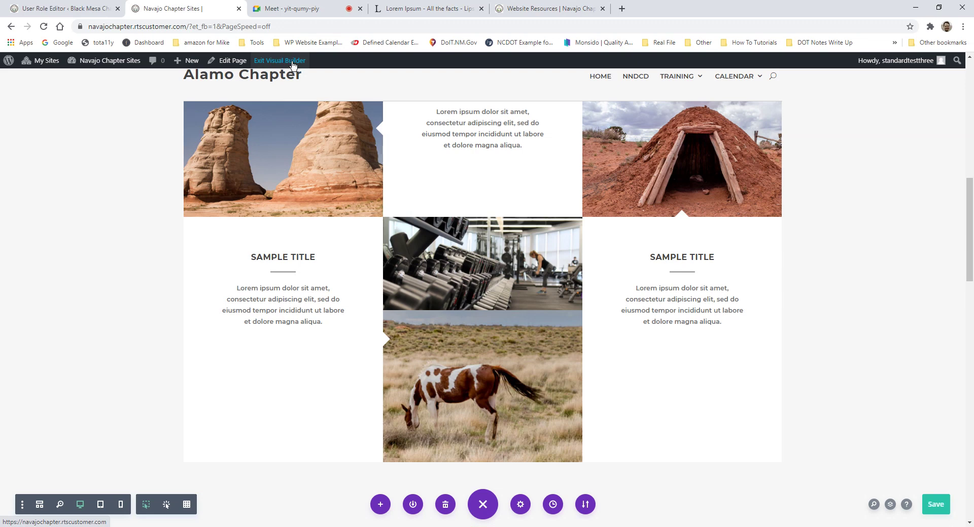
# Step: Exit the Visual Builder to the live Alamo Chapter page and choose Log Out under Howdy
pyautogui.click(293, 62)
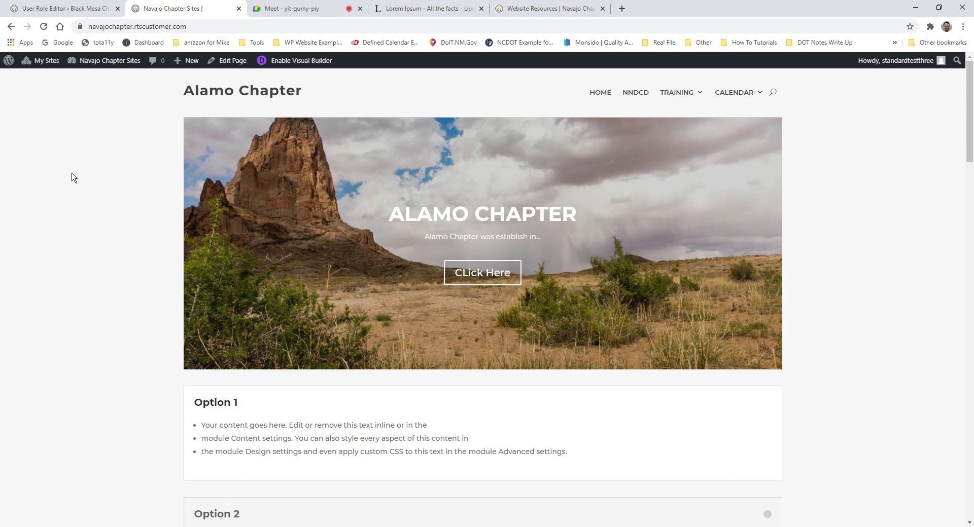
pyautogui.moveTo(108, 66)
pyautogui.moveTo(857, 69)
pyautogui.click(876, 113)
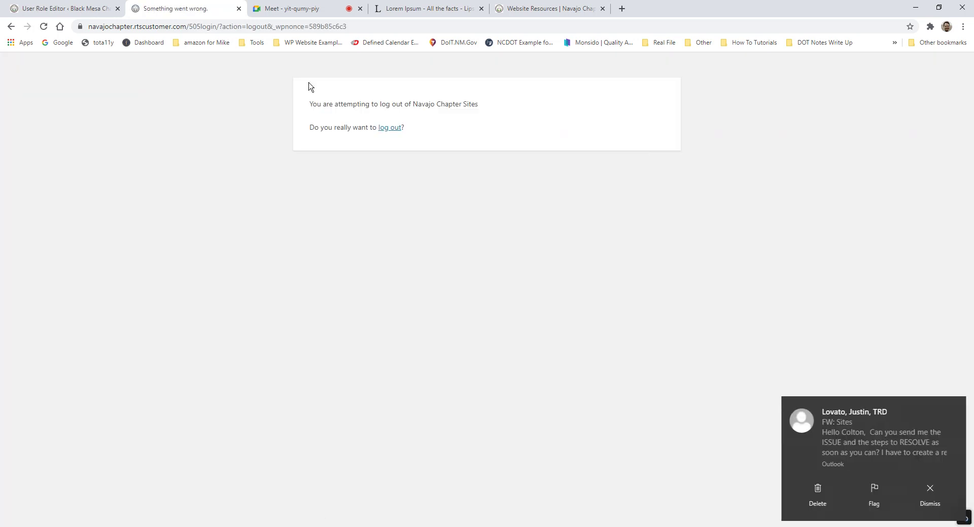
# Step: Confirm the logout with the 'log out' link on the confirmation page
pyautogui.click(388, 128)
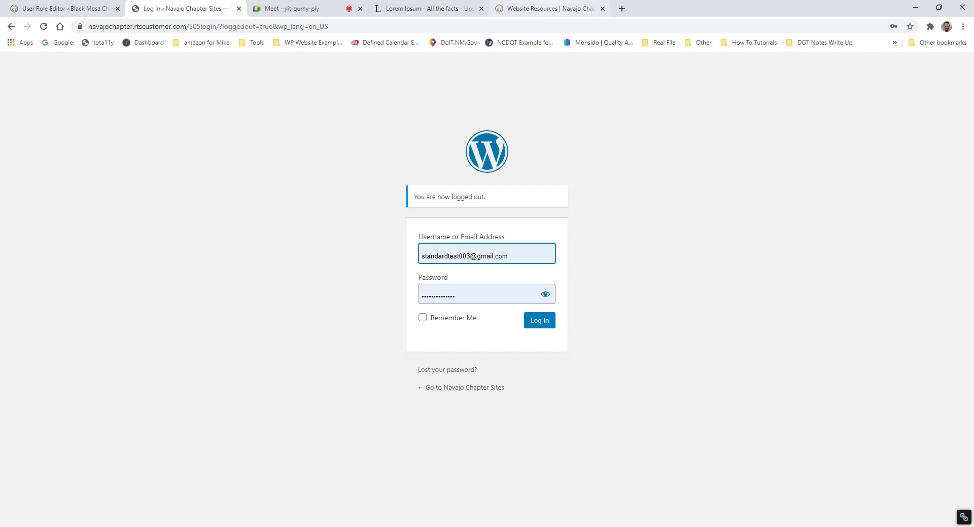
# Step: Switch to the Website Resources tab and reload the Navajo Chapters – Website Resources page
pyautogui.click(539, 8)
pyautogui.scroll(-1, 844, 246)
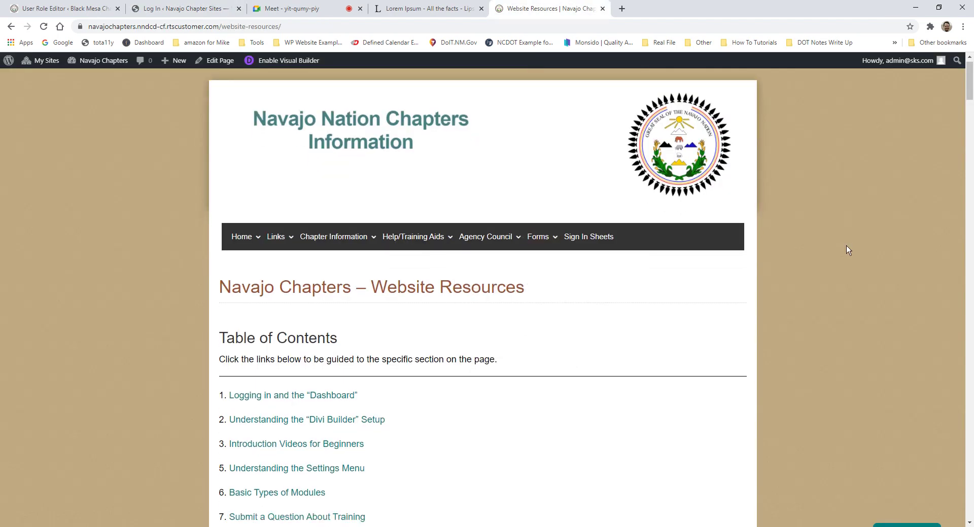
pyautogui.scroll(1, 846, 246)
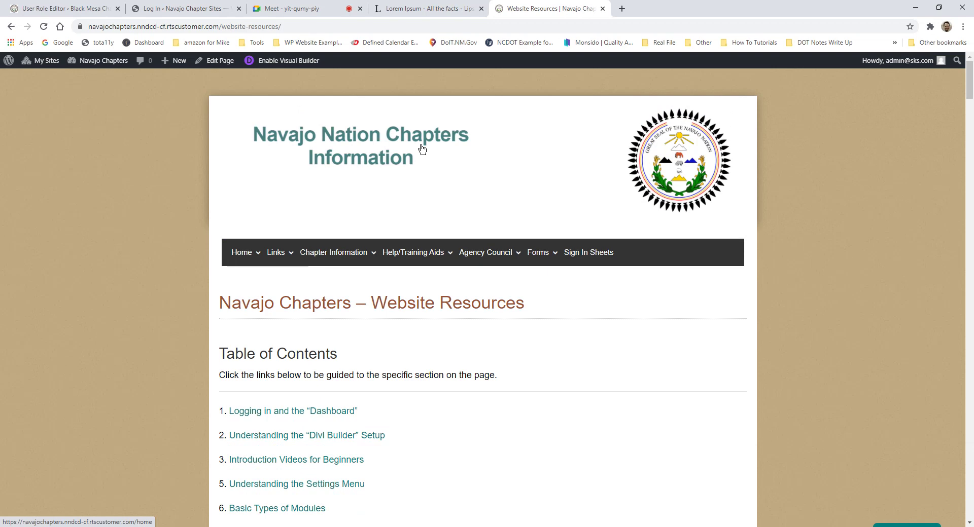
pyautogui.moveTo(436, 255)
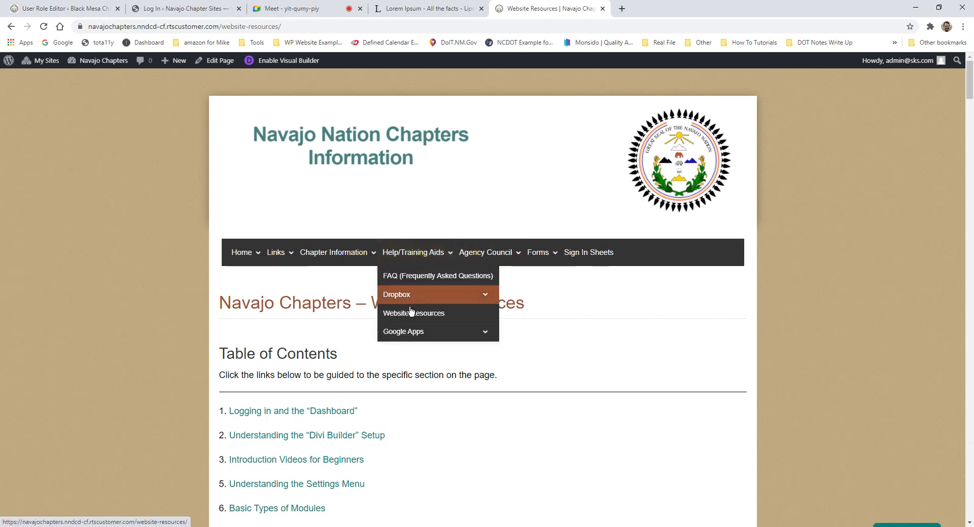
pyautogui.click(415, 318)
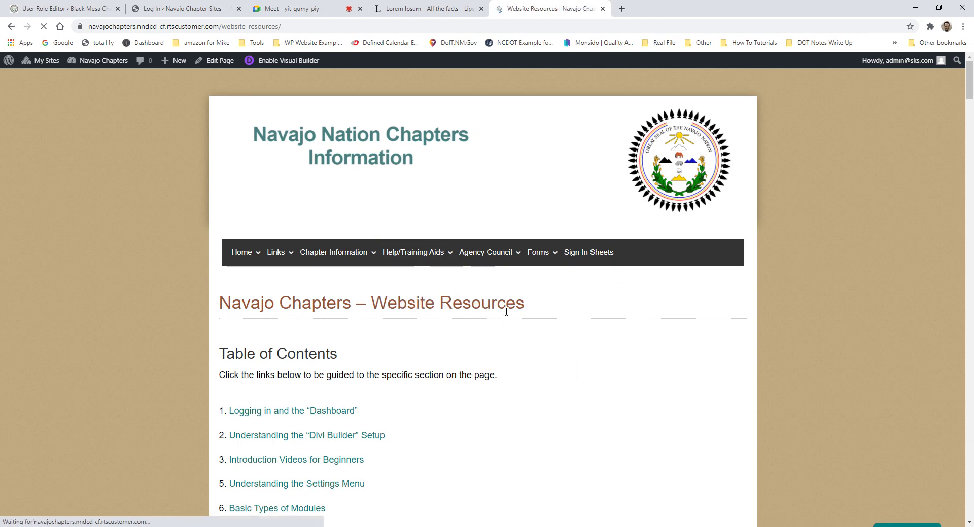
# Step: Scroll through the Logging in and Dashboard guide on the Website Resources page
pyautogui.scroll(-1, 509, 312)
pyautogui.scroll(-1, 512, 309)
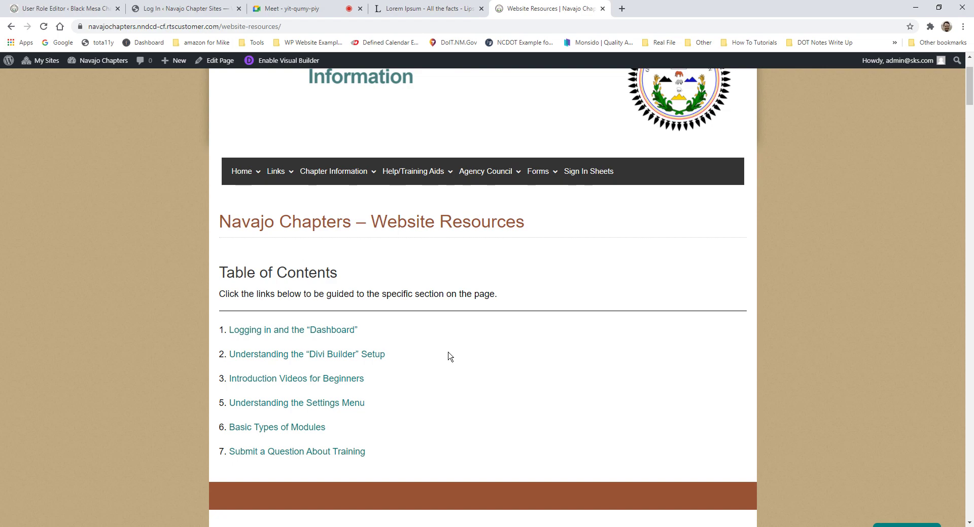
pyautogui.scroll(-3, 449, 355)
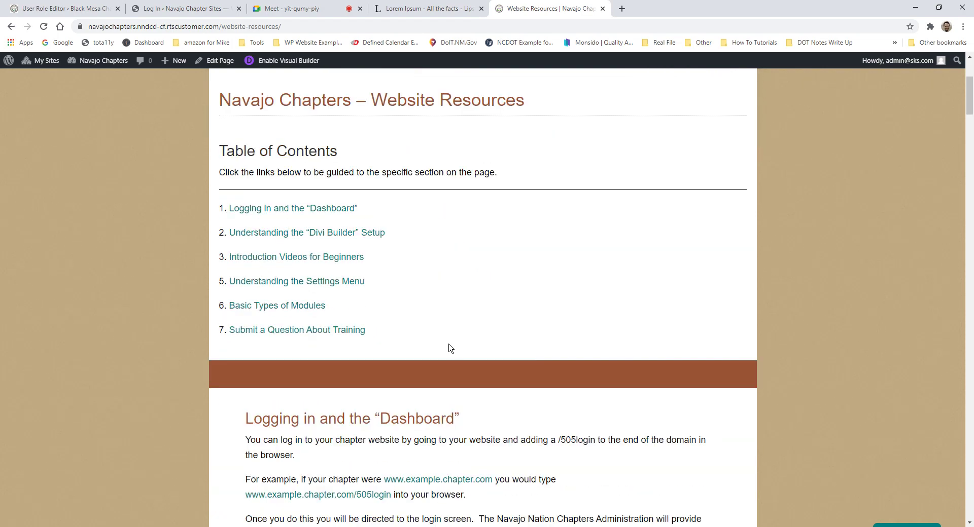
pyautogui.scroll(4, 452, 349)
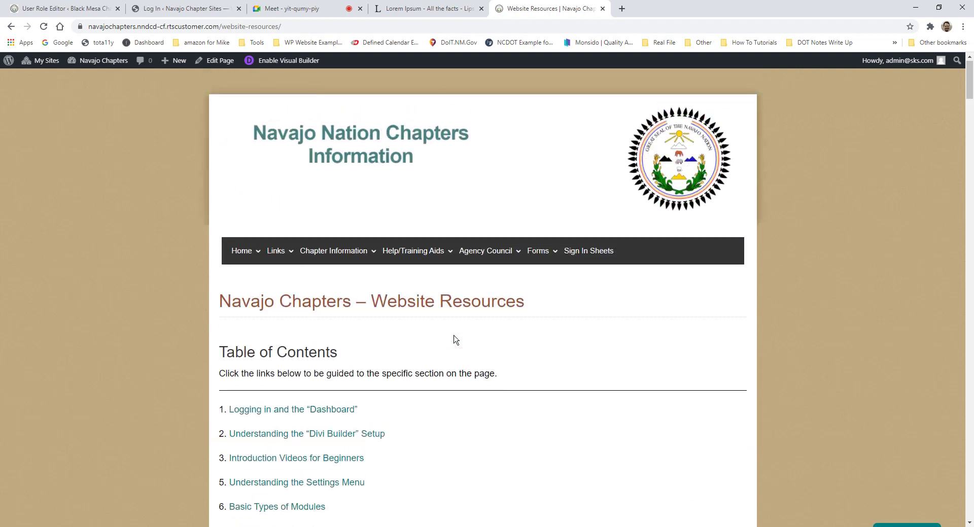
pyautogui.scroll(-15, 455, 340)
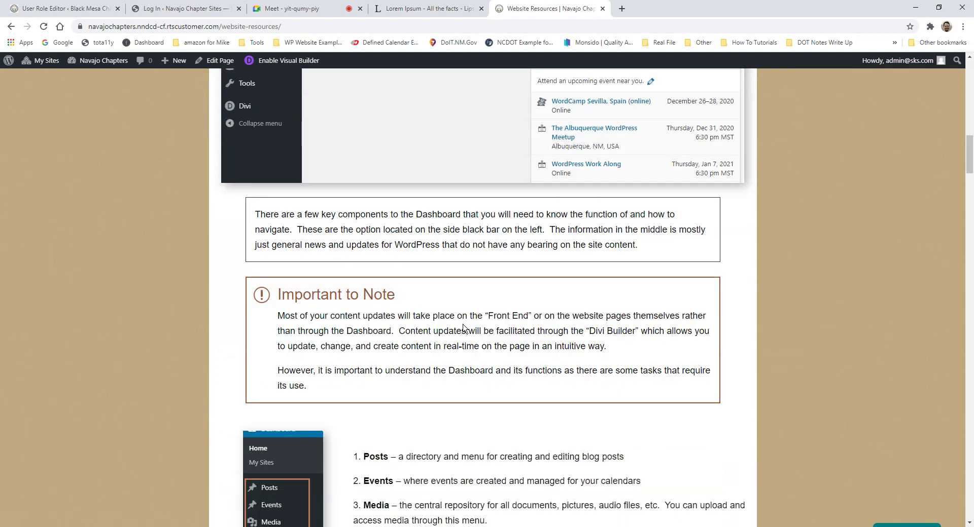
pyautogui.scroll(15, 463, 327)
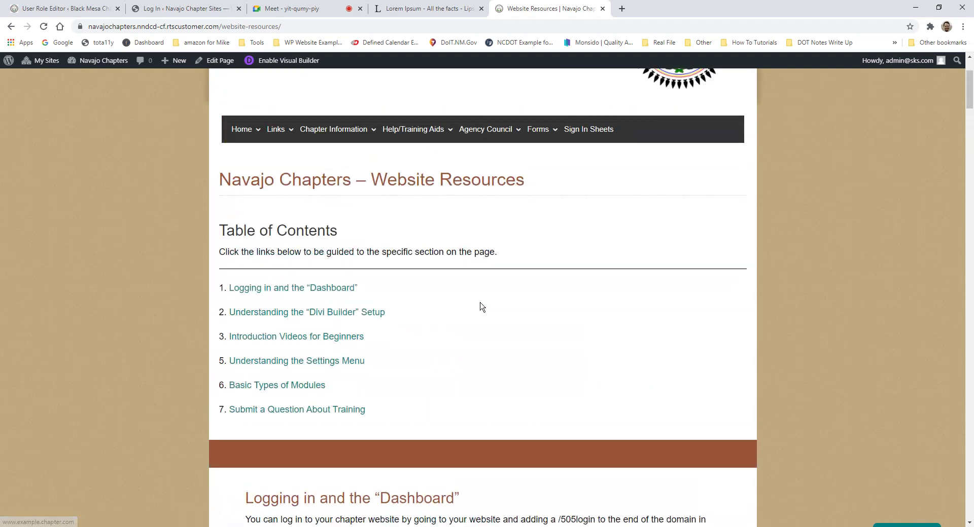
pyautogui.scroll(-15, 482, 307)
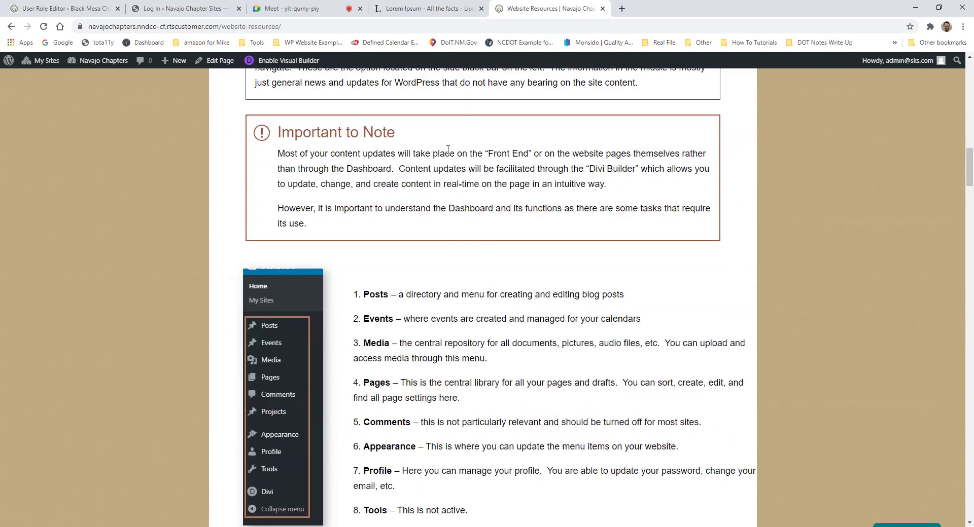
pyautogui.scroll(-7, 466, 298)
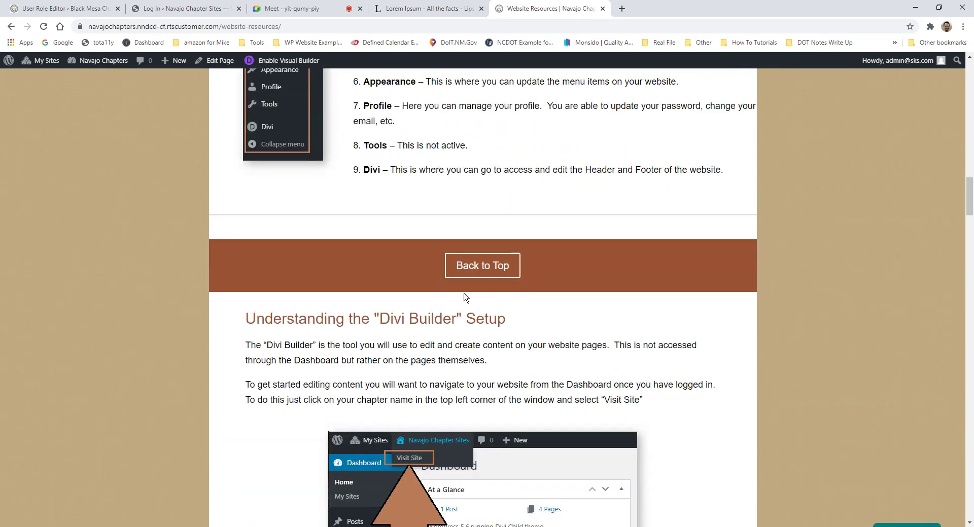
pyautogui.scroll(-10, 466, 298)
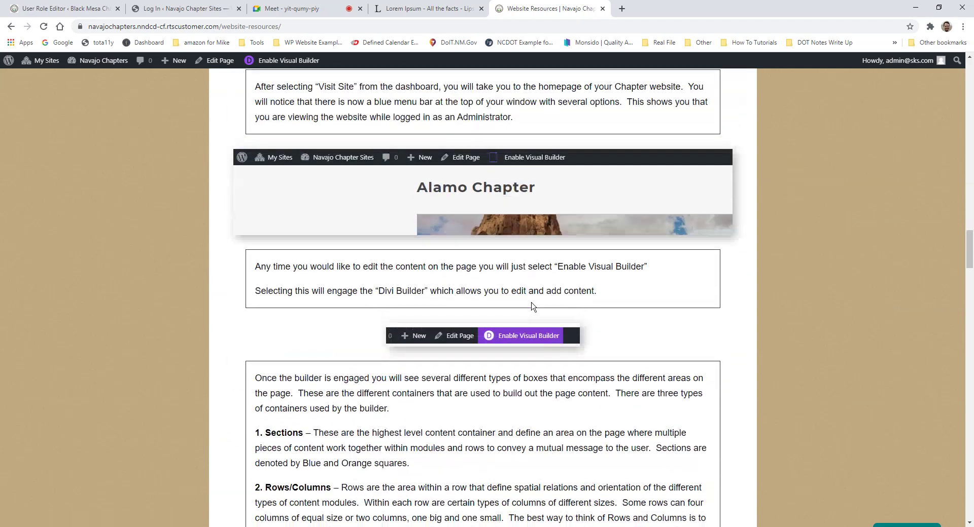
pyautogui.scroll(20, 532, 305)
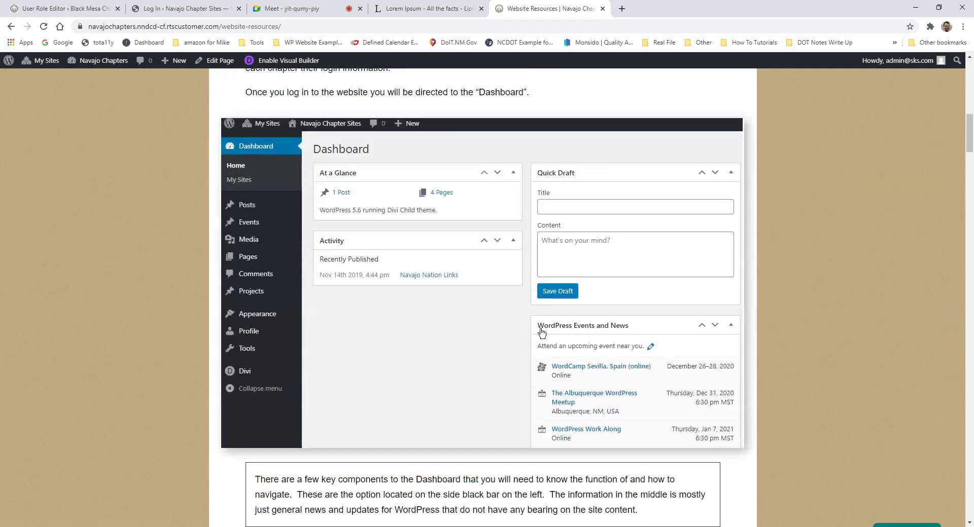
pyautogui.scroll(12, 541, 332)
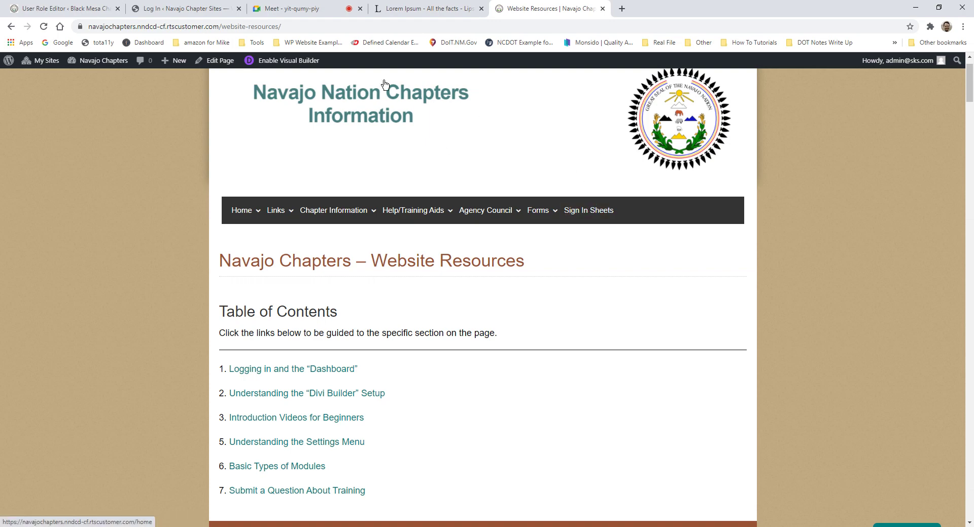
# Step: Reload the login page at plain /505login/ by removing '?loggedout=true&wp_lang=en_US' from the address
pyautogui.click(182, 8)
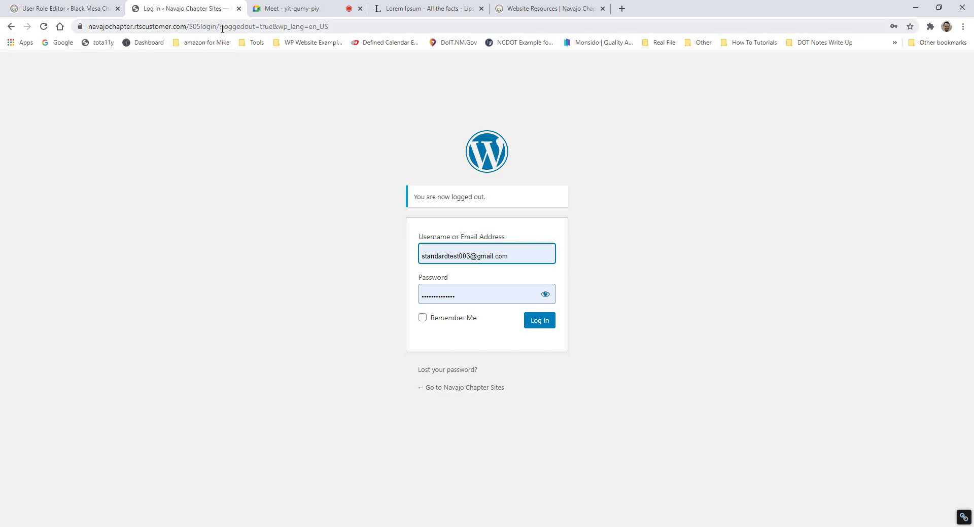
pyautogui.moveTo(223, 27); pyautogui.dragTo(457, 52)
pyautogui.press('BackSpace')
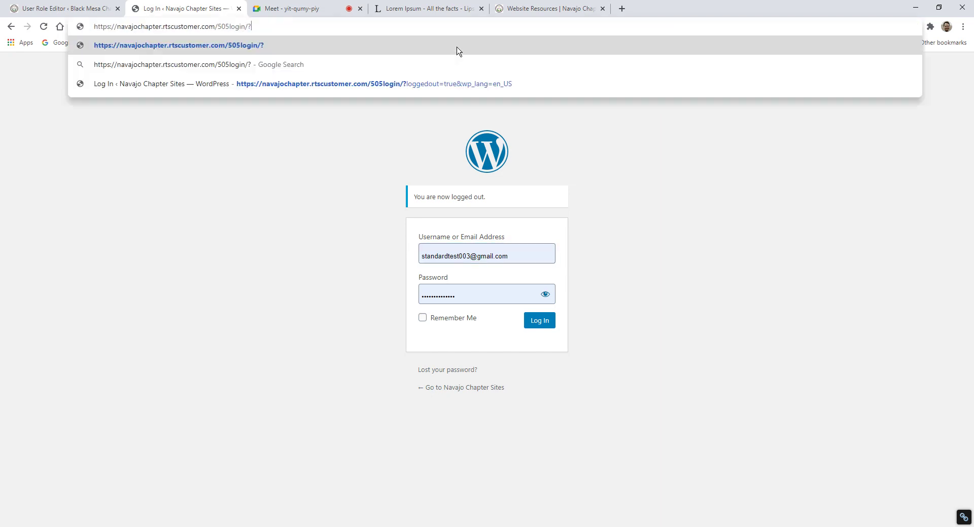
pyautogui.press('BackSpace')
pyautogui.press('Return')
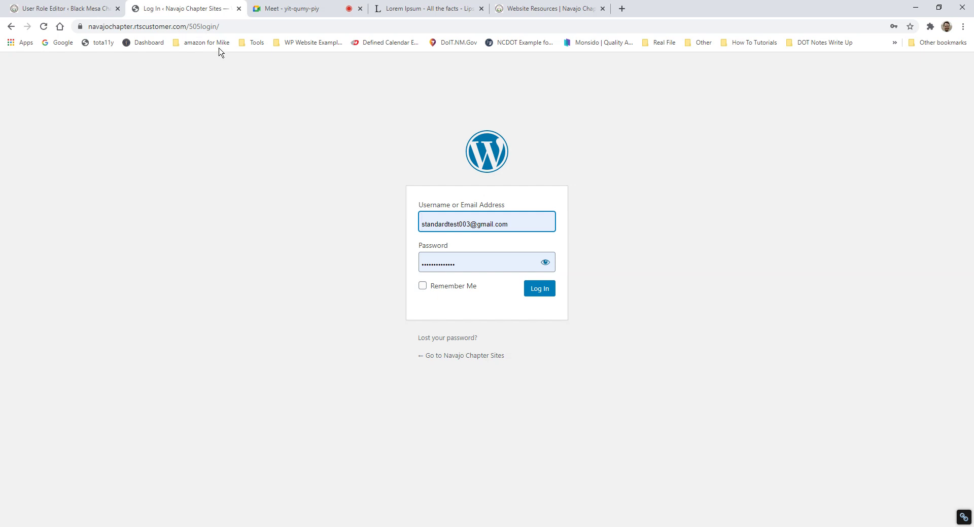
pyautogui.moveTo(192, 27); pyautogui.dragTo(228, 28)
pyautogui.click(274, 148)
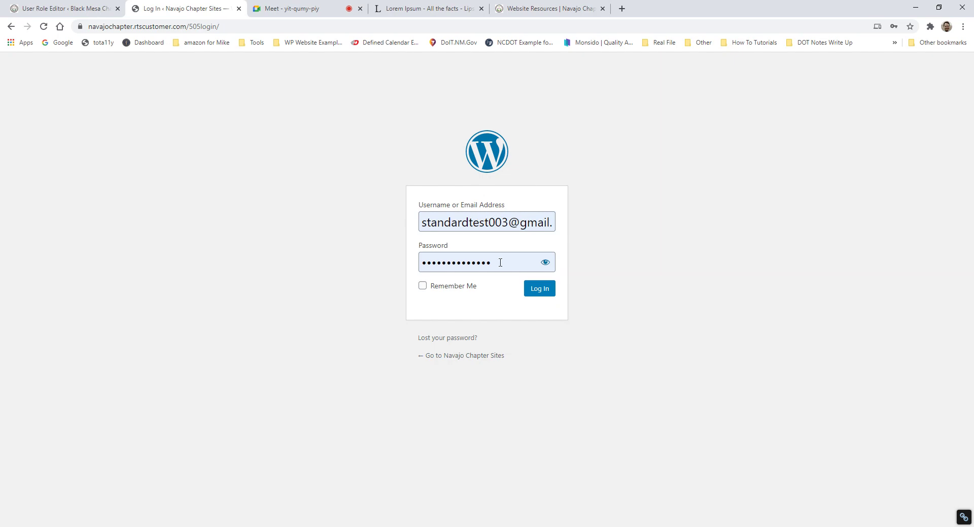
# Step: Sign in with the pre-filled test account credentials to reach the Navajo Chapter Sites Dashboard
pyautogui.click(543, 294)
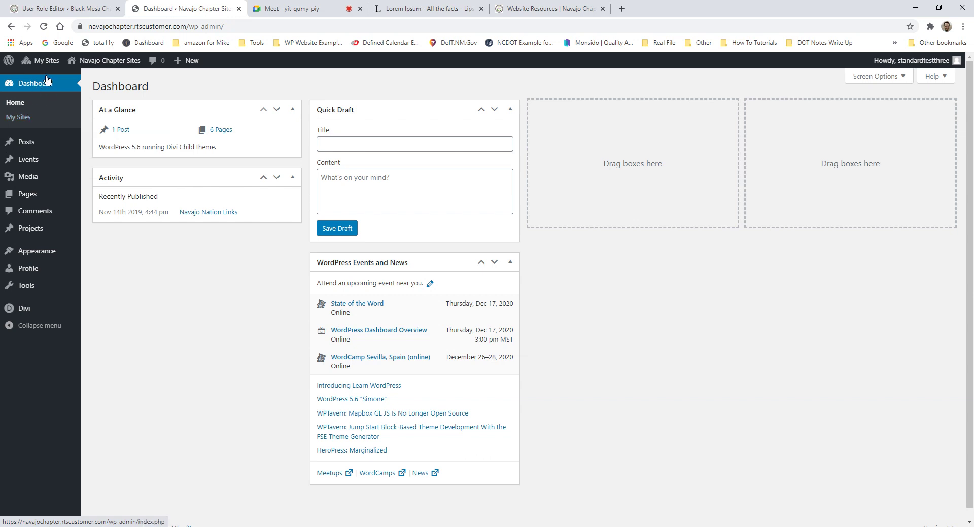
# Step: Browse the admin menus, then open the Events list, which shows no events found
pyautogui.moveTo(96, 65)
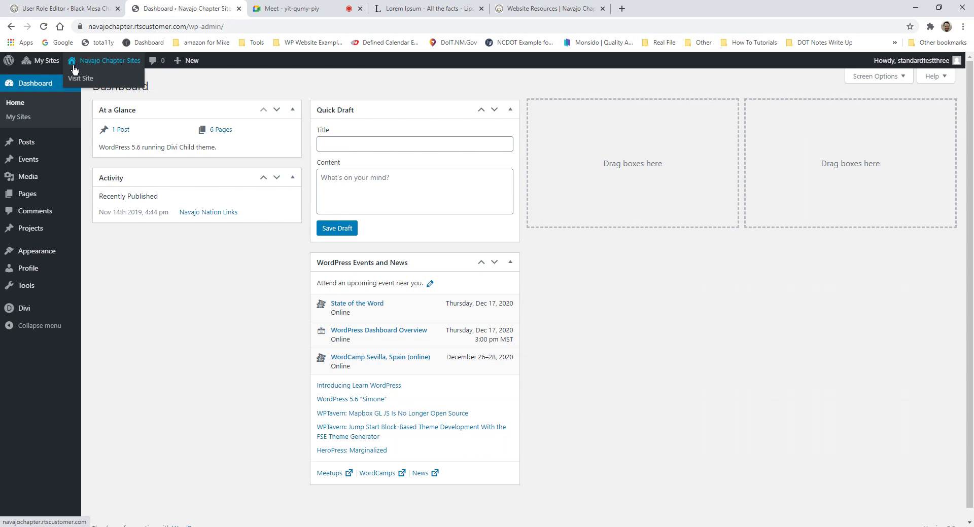
pyautogui.moveTo(45, 66)
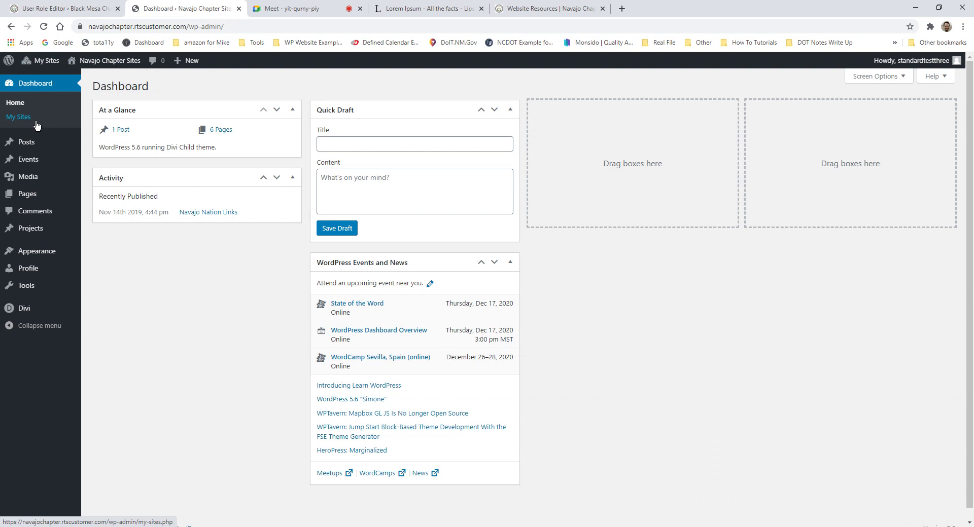
pyautogui.moveTo(42, 144)
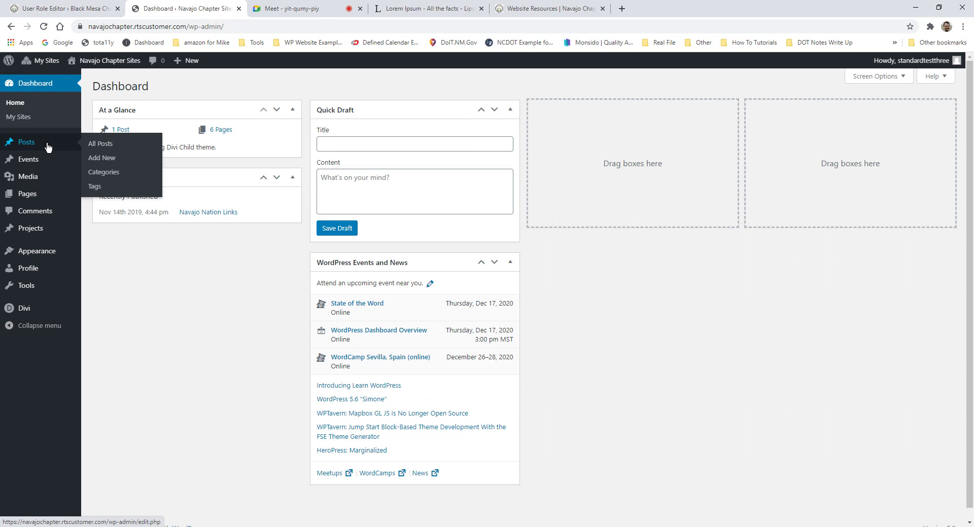
pyautogui.moveTo(21, 174)
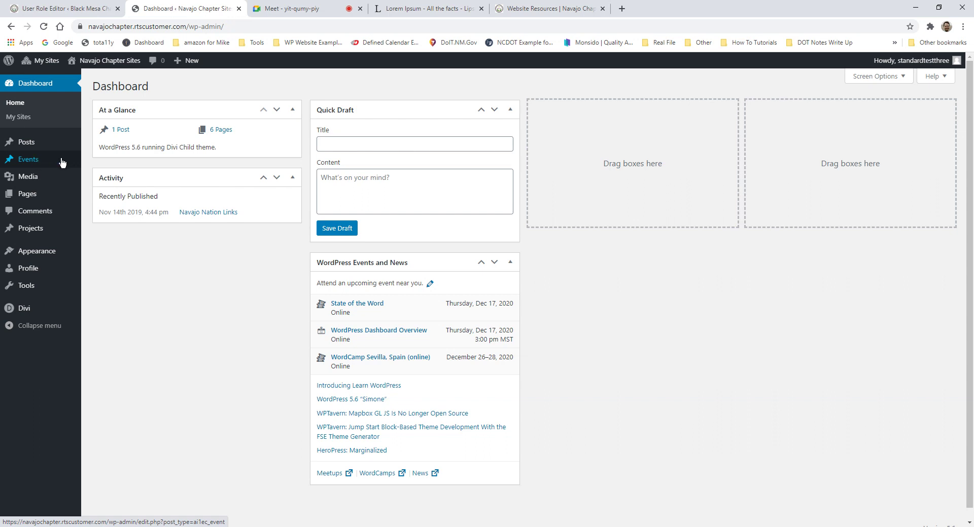
pyautogui.click(29, 159)
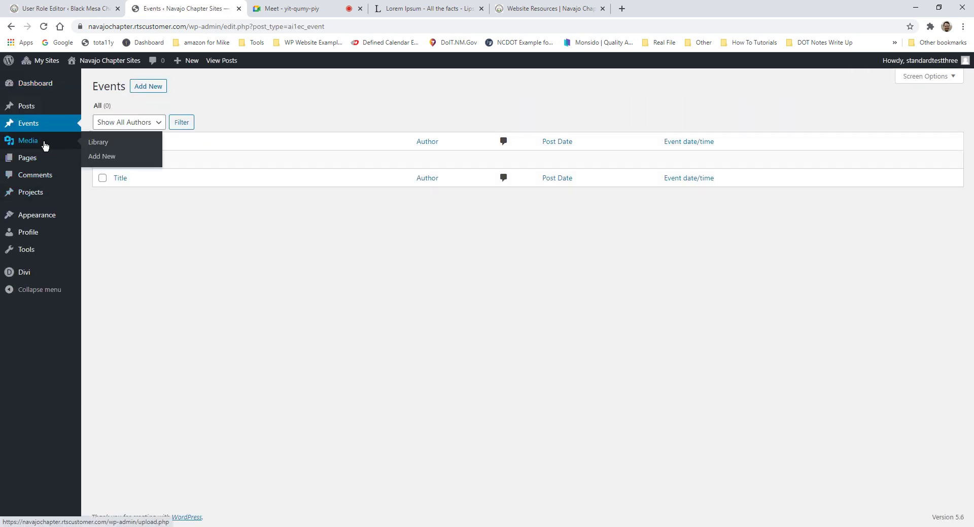
# Step: Open the Media Library's Add New upload area and try the media-type filter and search box
pyautogui.click(29, 143)
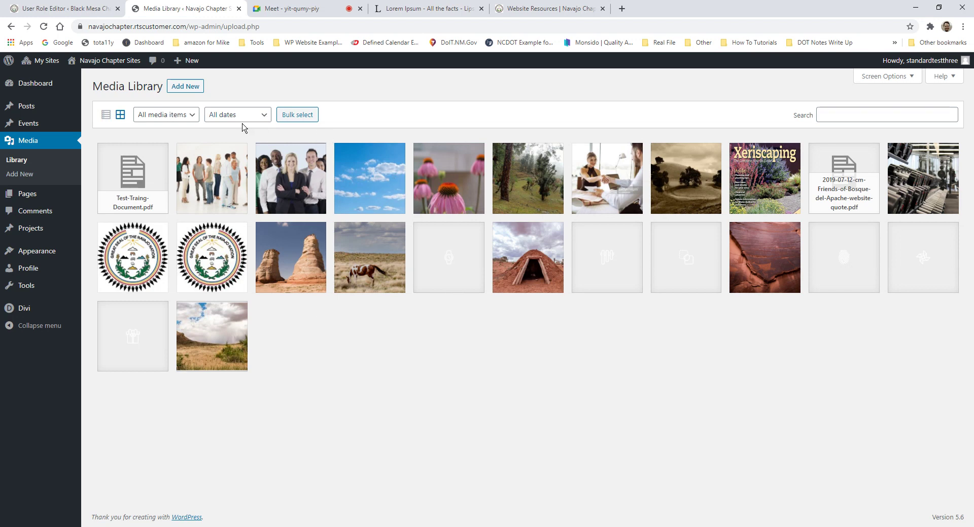
pyautogui.click(188, 90)
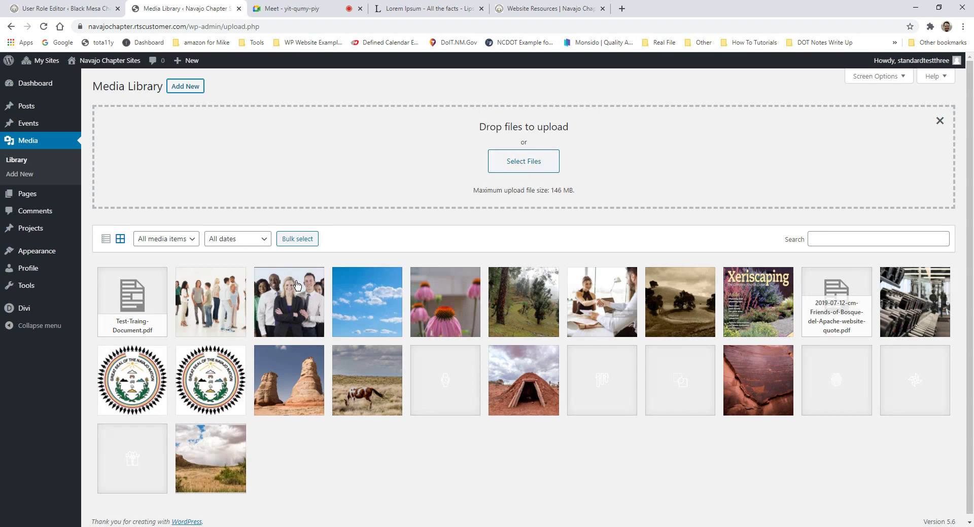
pyautogui.click(167, 240)
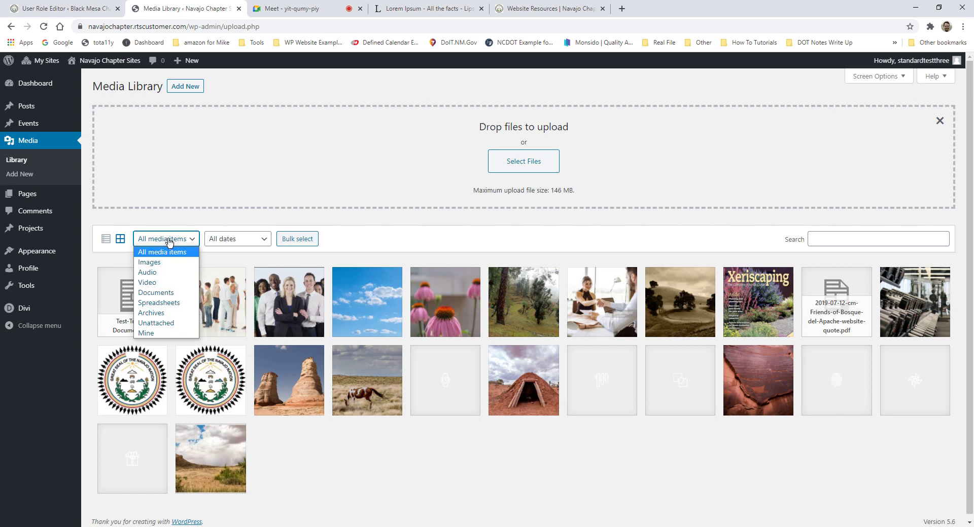
pyautogui.click(185, 241)
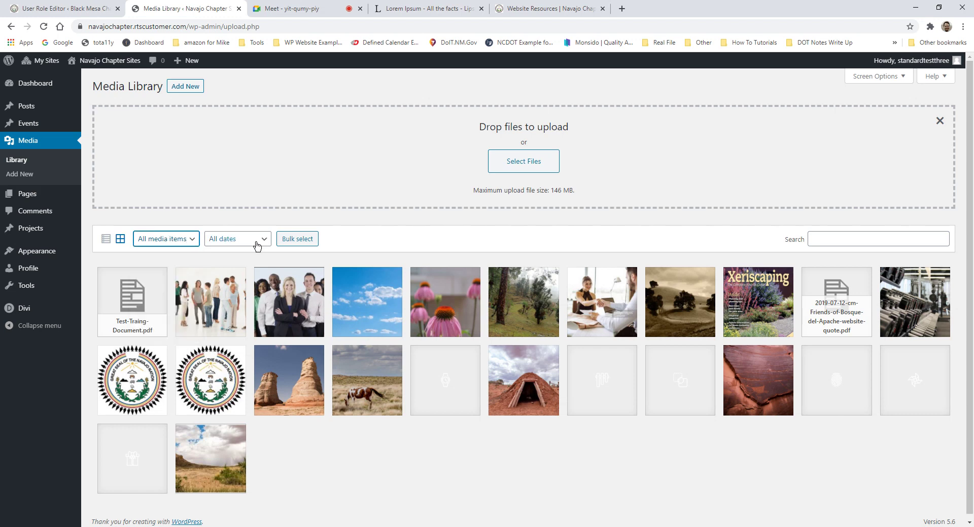
pyautogui.click(867, 236)
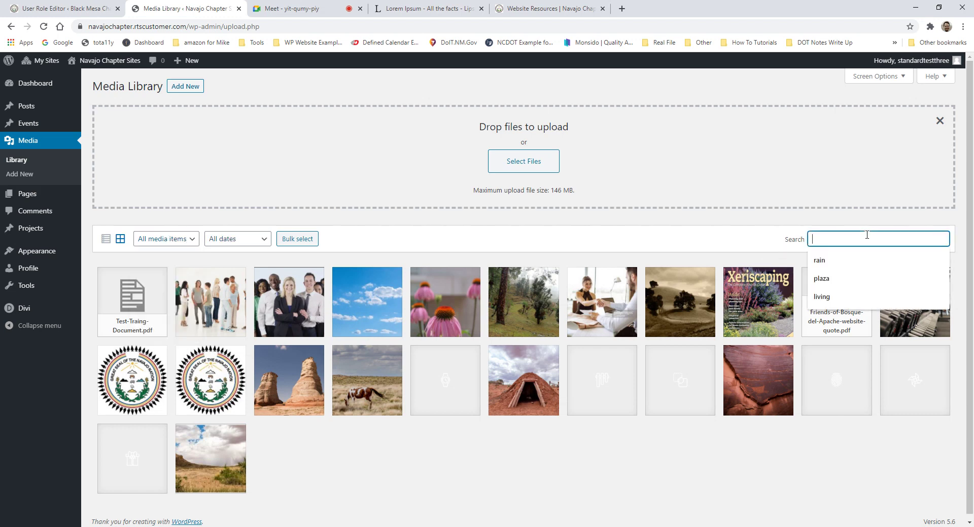
pyautogui.click(607, 257)
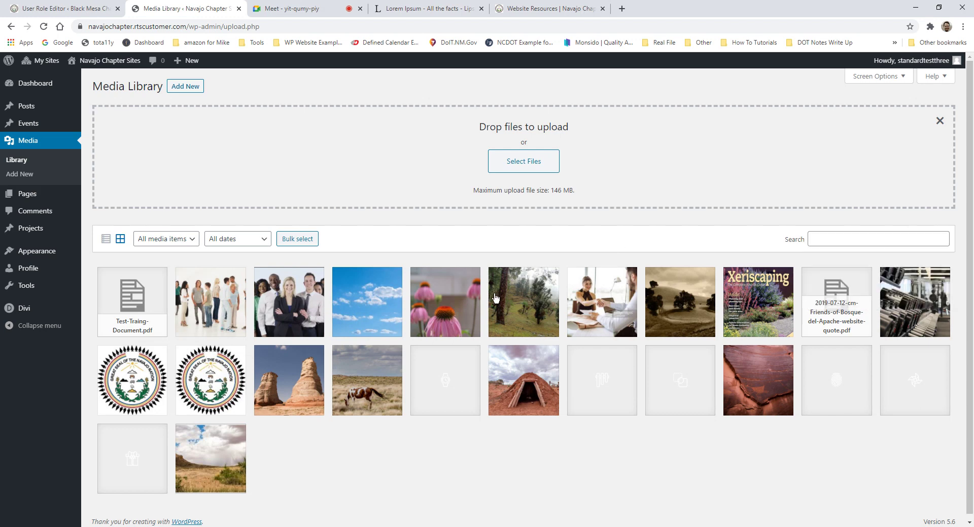
pyautogui.scroll(-1, 346, 426)
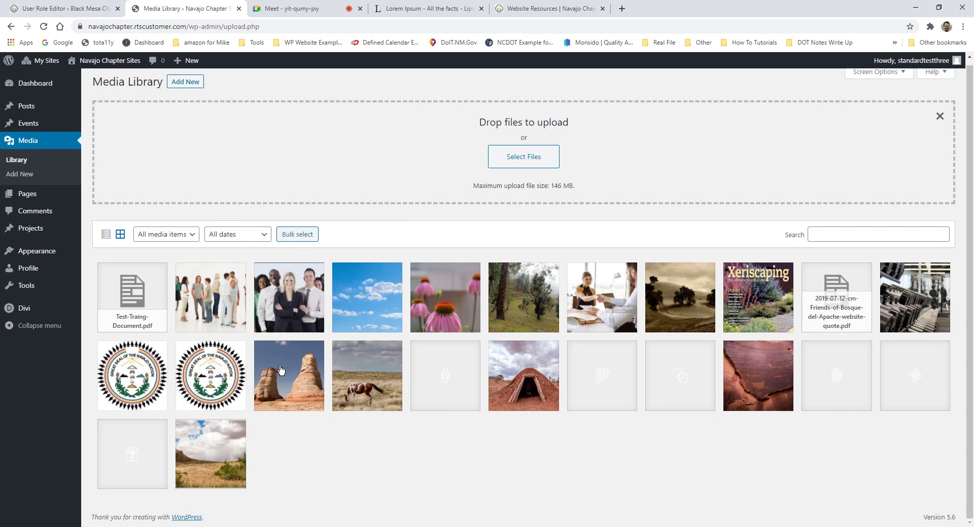
# Step: Copy the rock-formation.jpg File URL from its attachment details, then close the details modal
pyautogui.click(281, 370)
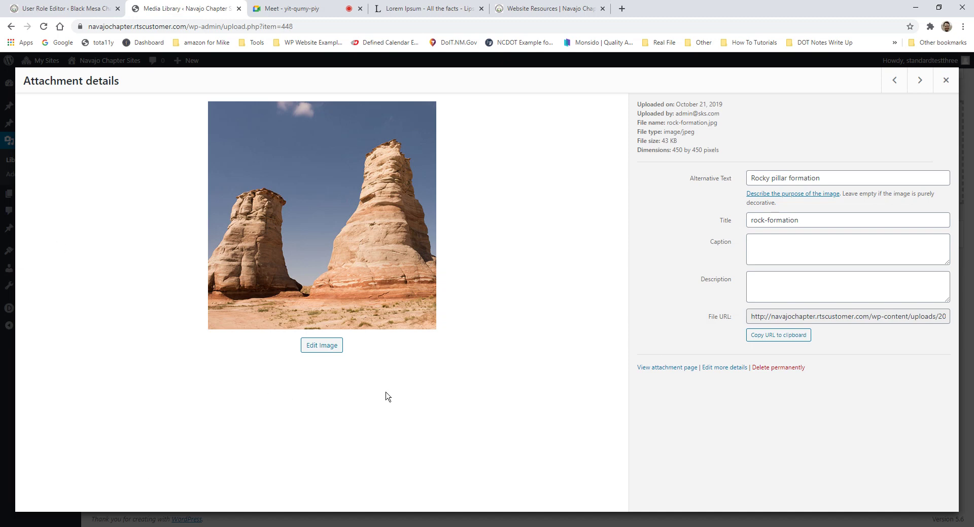
pyautogui.click(750, 315)
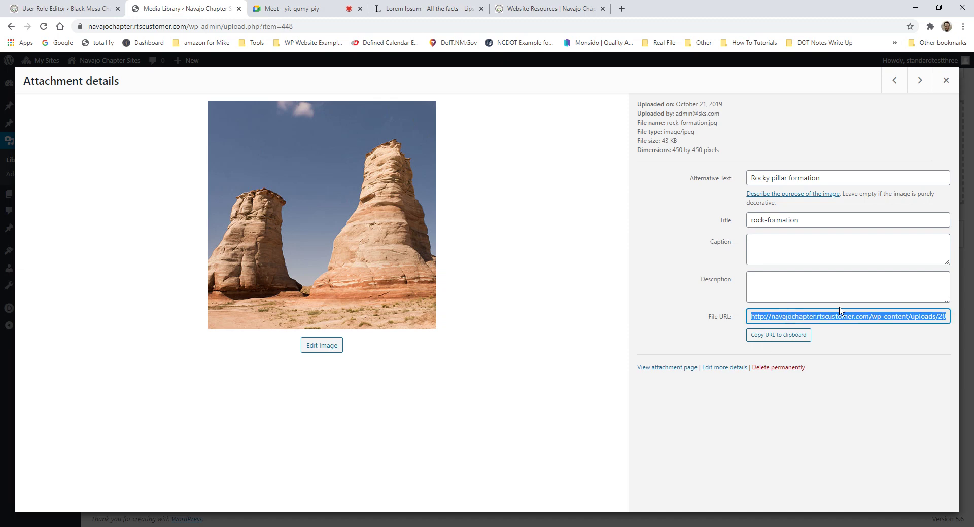
pyautogui.click(938, 317)
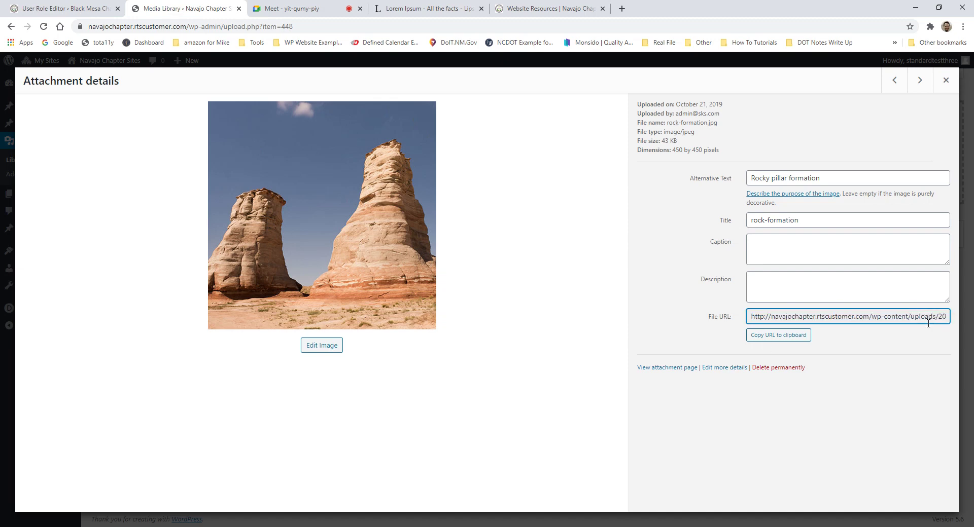
pyautogui.click(793, 319)
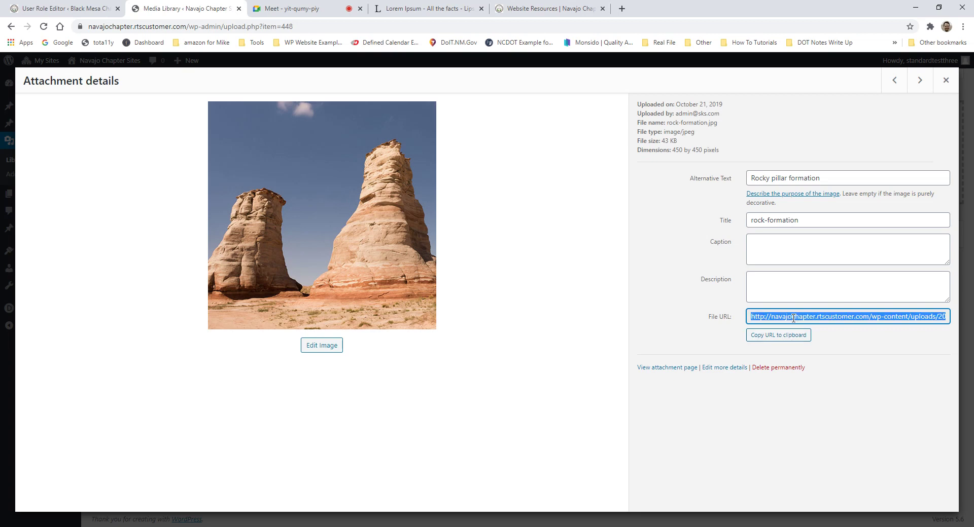
pyautogui.hotkey('ctrl', 'c')
pyautogui.click(900, 320)
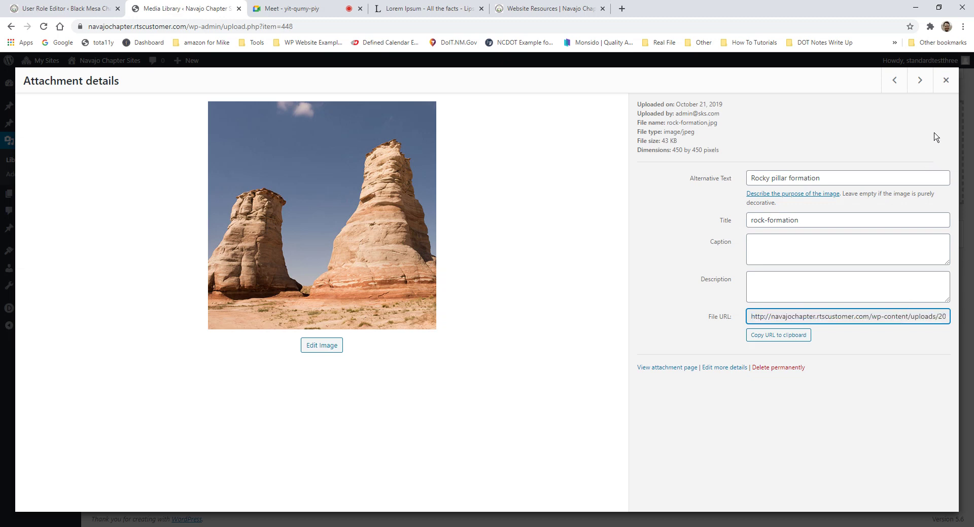
pyautogui.click(946, 81)
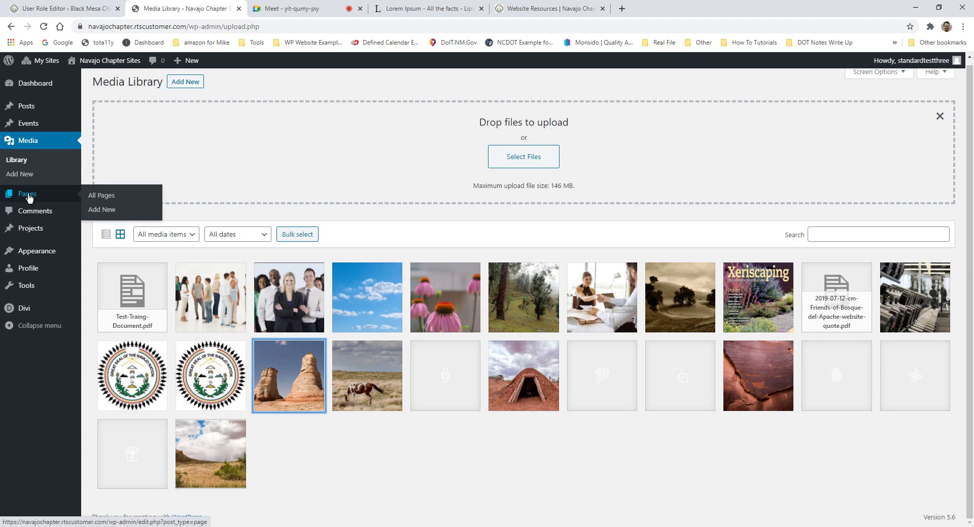
# Step: Open the Pages list and sort its 7 pages by Title in ascending order
pyautogui.click(27, 197)
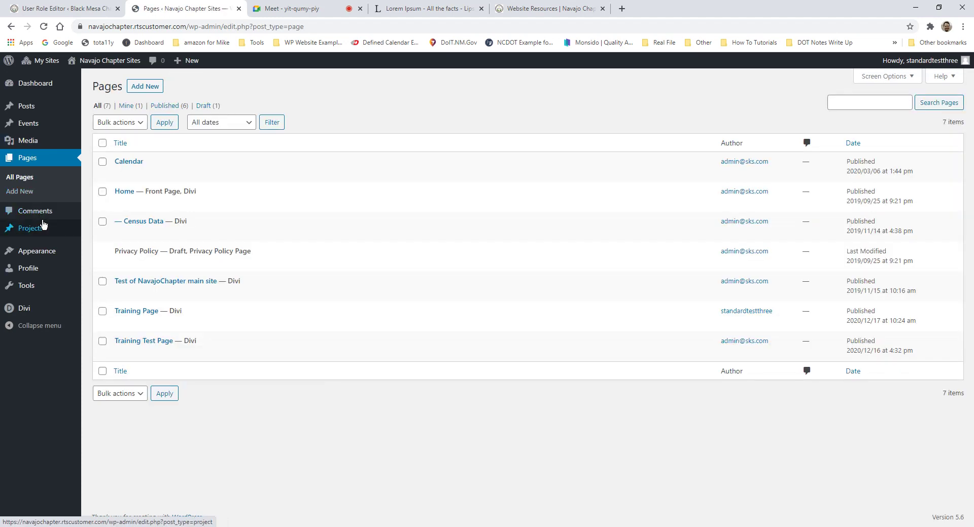
pyautogui.moveTo(204, 296)
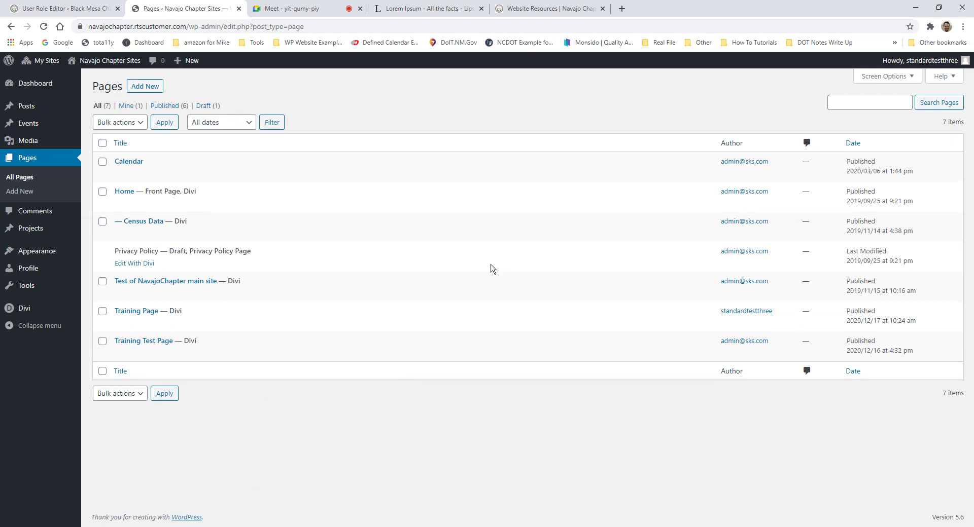
pyautogui.moveTo(396, 238)
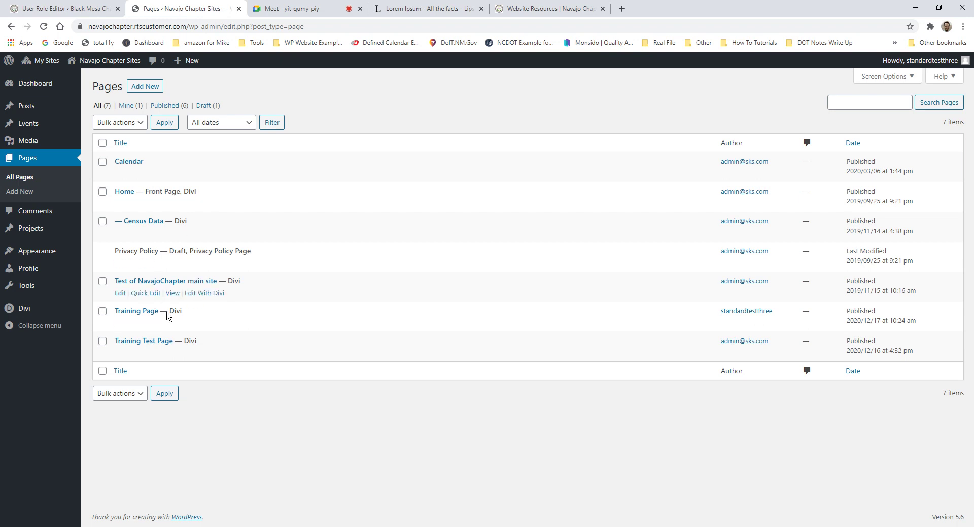
pyautogui.click(133, 144)
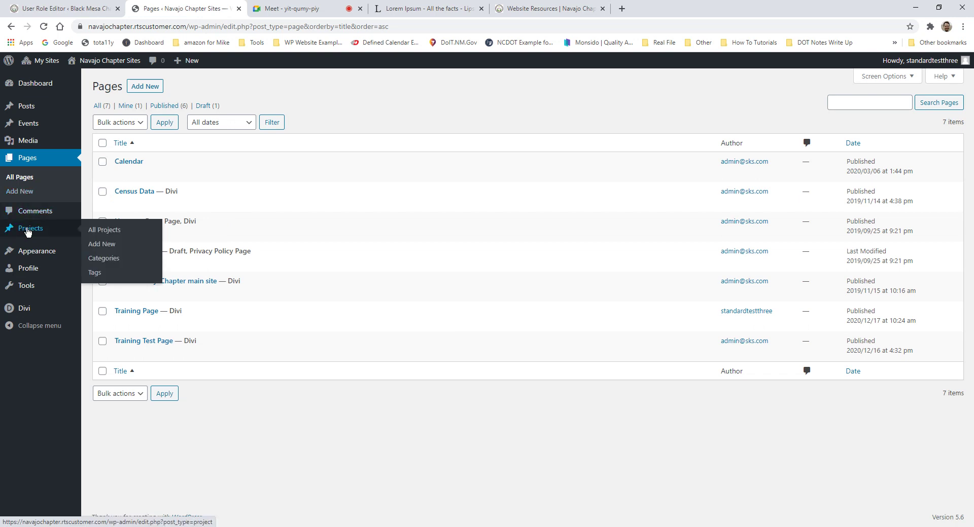
pyautogui.moveTo(7, 247)
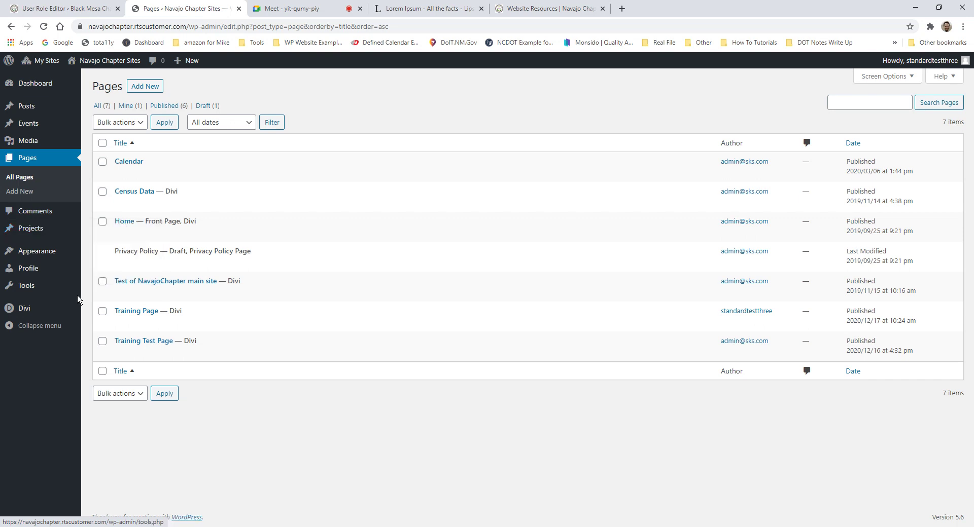
pyautogui.moveTo(48, 248)
pyautogui.moveTo(41, 228)
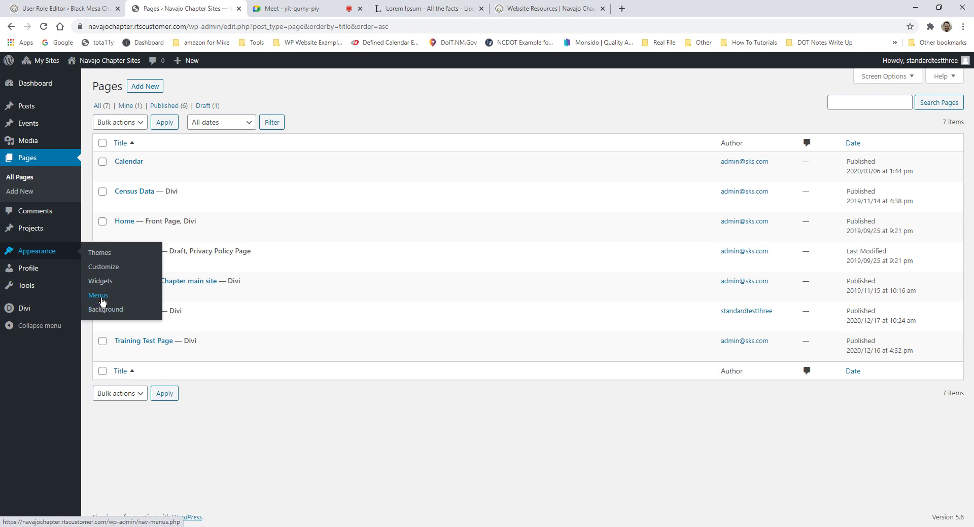
# Step: View the Primary Navigation menu, expand and collapse its Home item, then head to Profile
pyautogui.click(100, 297)
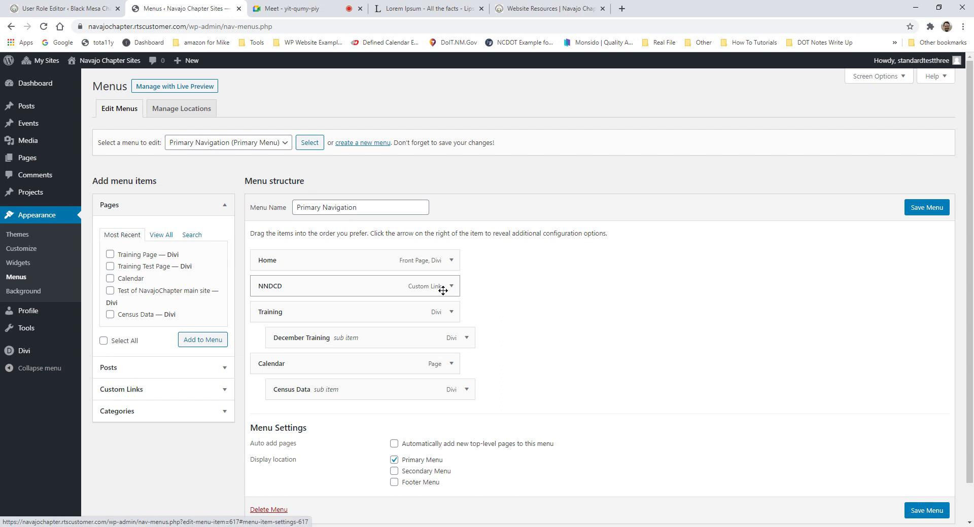
pyautogui.click(451, 261)
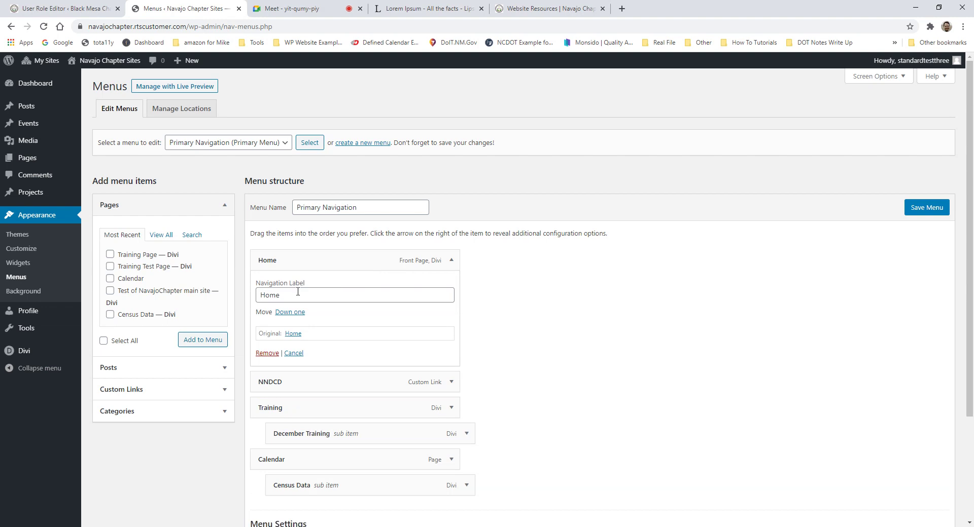
pyautogui.scroll(-3, 519, 337)
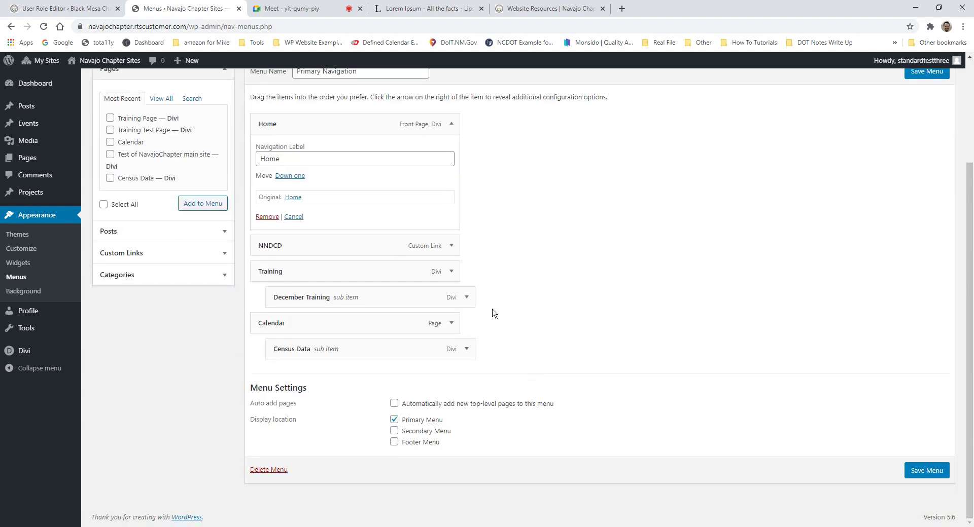
pyautogui.click(452, 125)
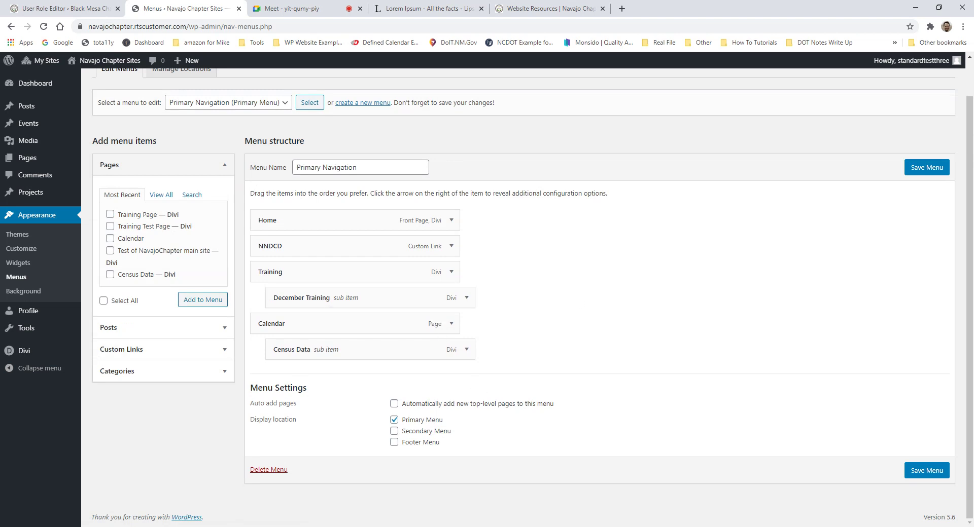
pyautogui.click(27, 318)
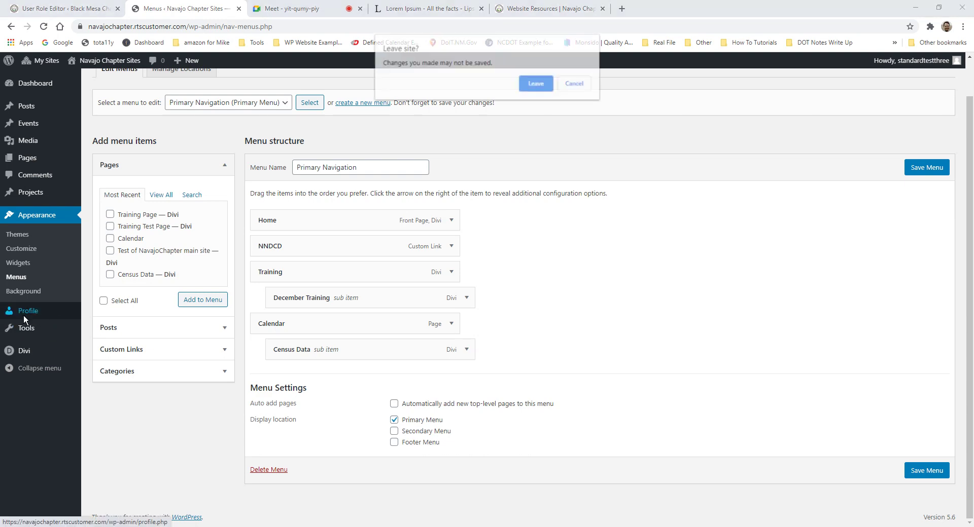
# Step: Leave the unsaved menu editor, look over the Profile page, and go to the Tools page
pyautogui.click(549, 82)
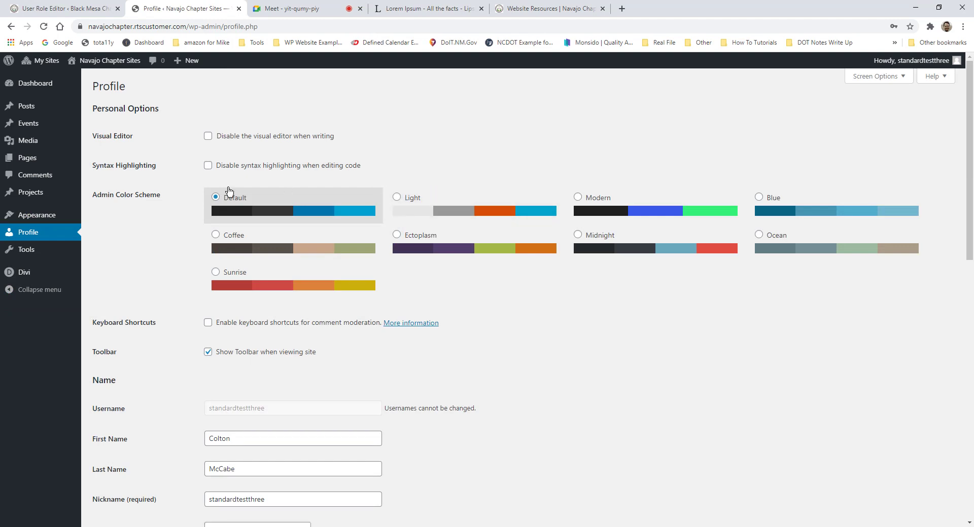
pyautogui.scroll(-5, 242, 170)
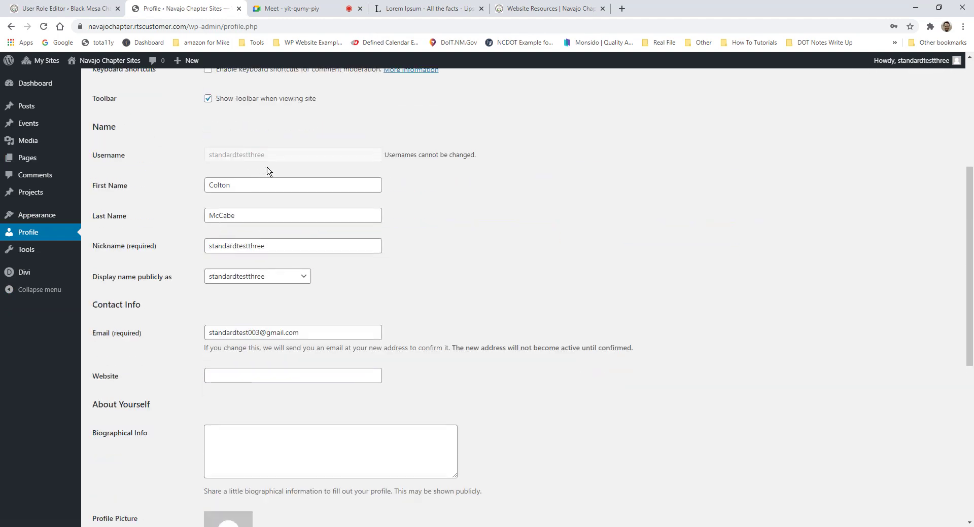
pyautogui.scroll(5, 587, 167)
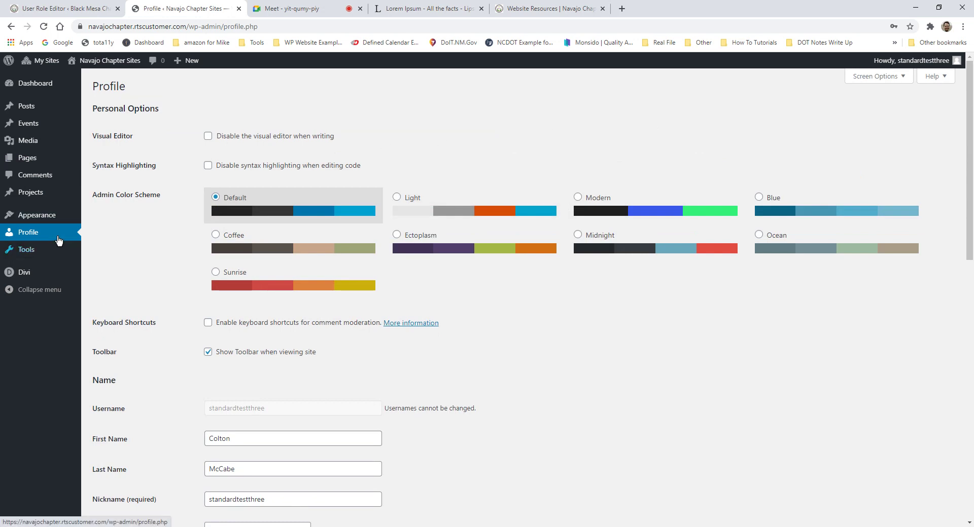
pyautogui.click(29, 255)
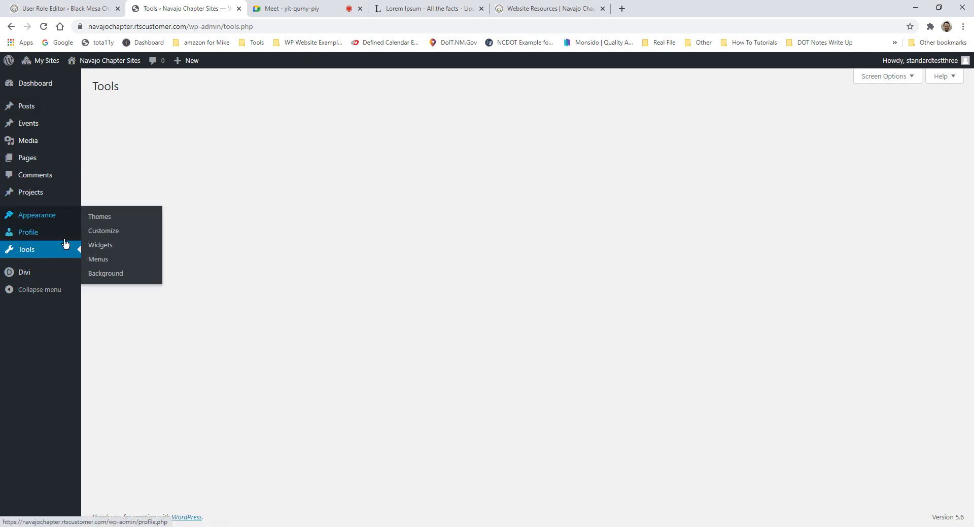
pyautogui.moveTo(42, 278)
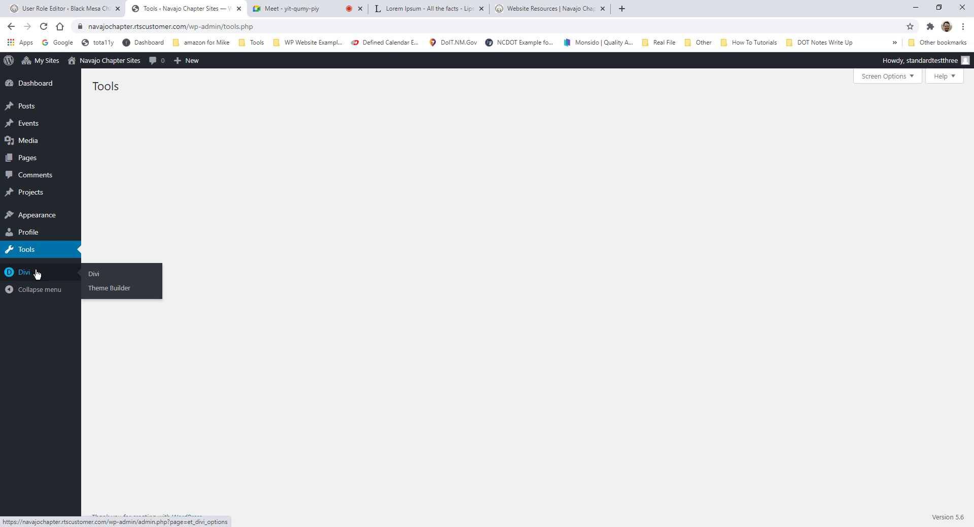
# Step: Open Divi's Theme Builder to view the Default Website Template, closing an incoming email along the way
pyautogui.click(117, 294)
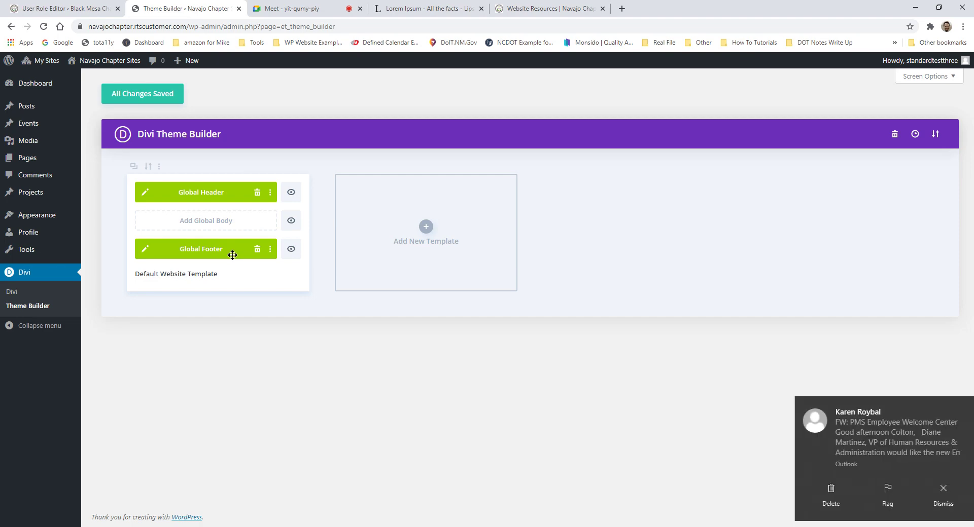
pyautogui.click(942, 412)
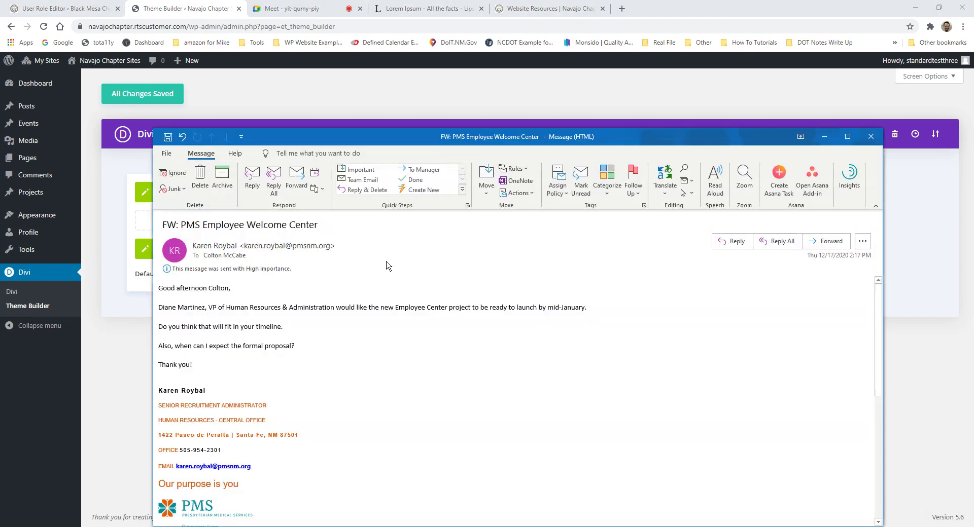
pyautogui.click(141, 118)
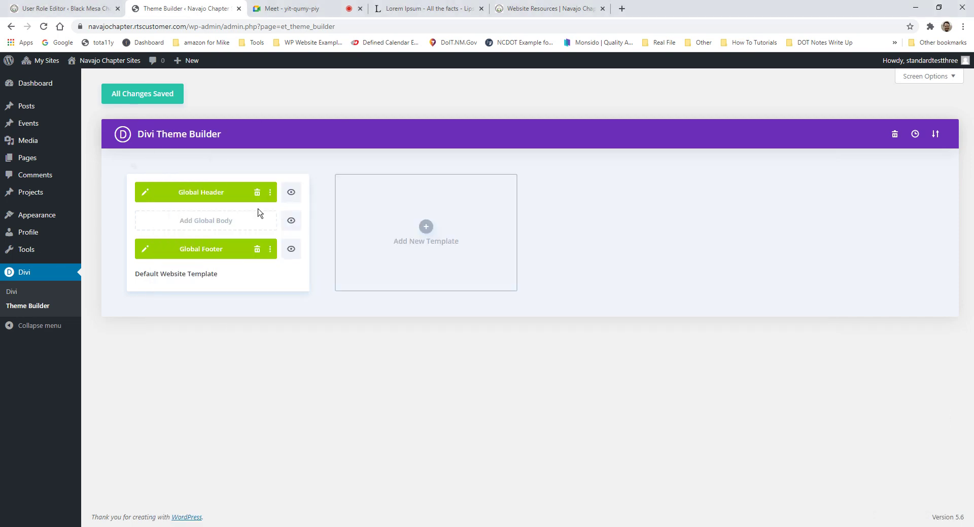
pyautogui.moveTo(271, 234)
pyautogui.moveTo(115, 65)
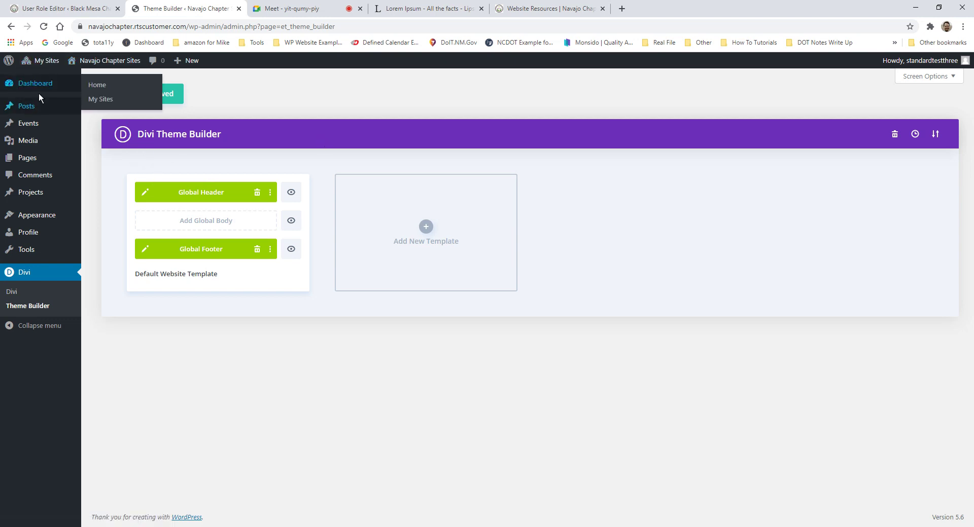
# Step: Go back to the Dashboard, then visit the live Alamo Chapter site from the admin bar
pyautogui.click(41, 91)
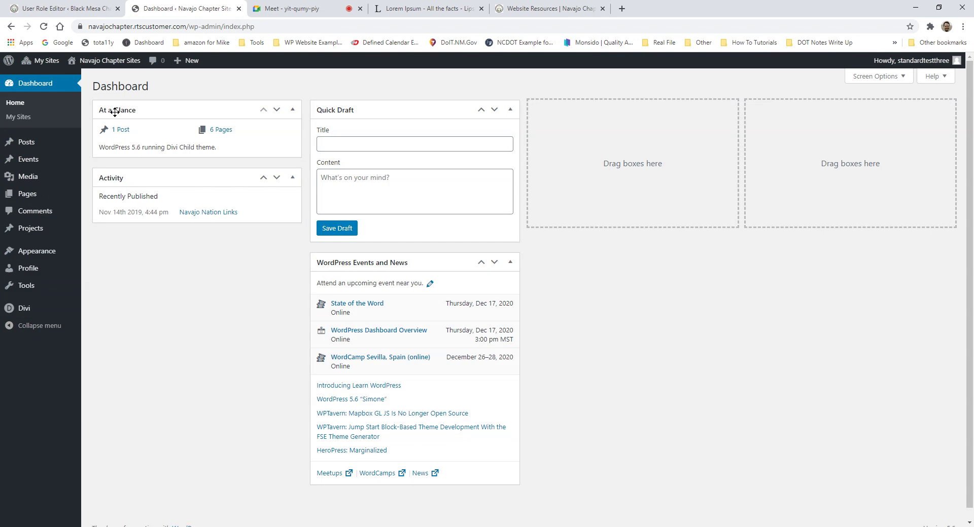
pyautogui.moveTo(109, 64)
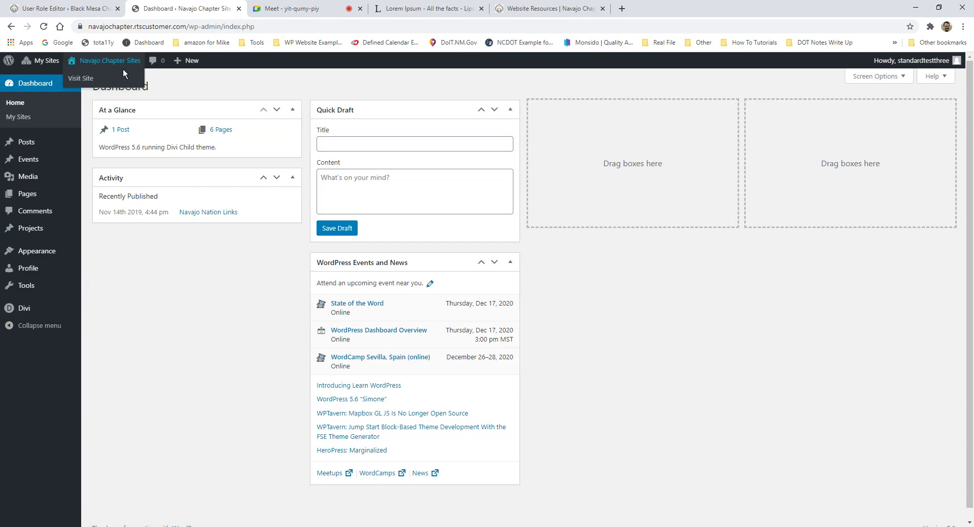
pyautogui.click(102, 74)
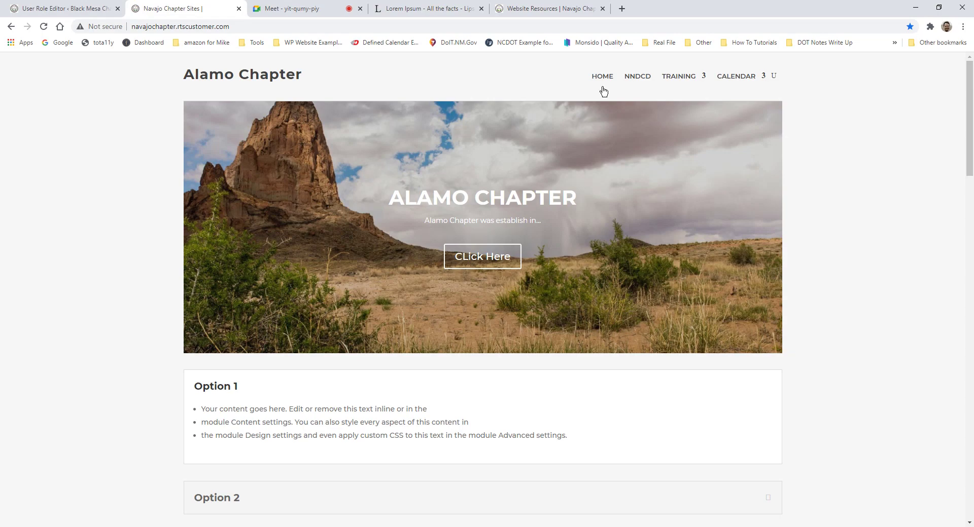
pyautogui.click(603, 91)
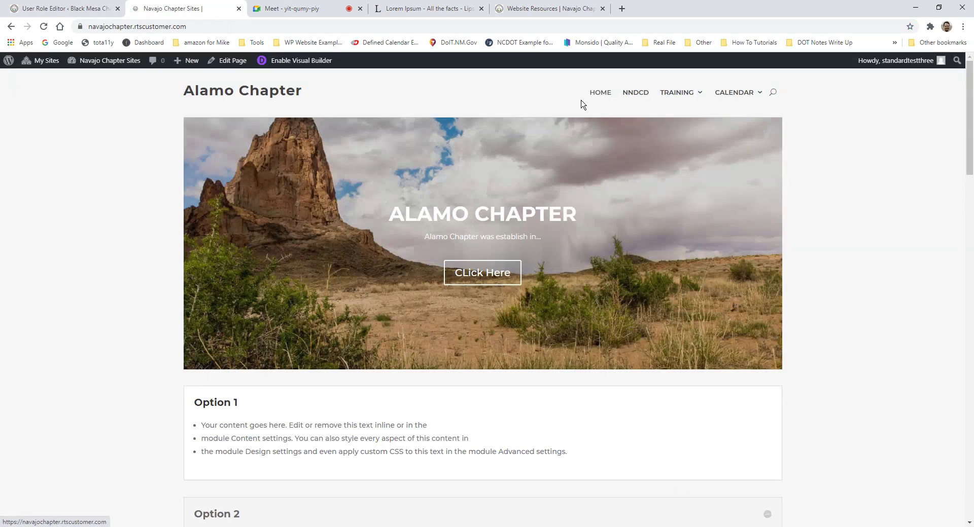
pyautogui.scroll(-3, 620, 208)
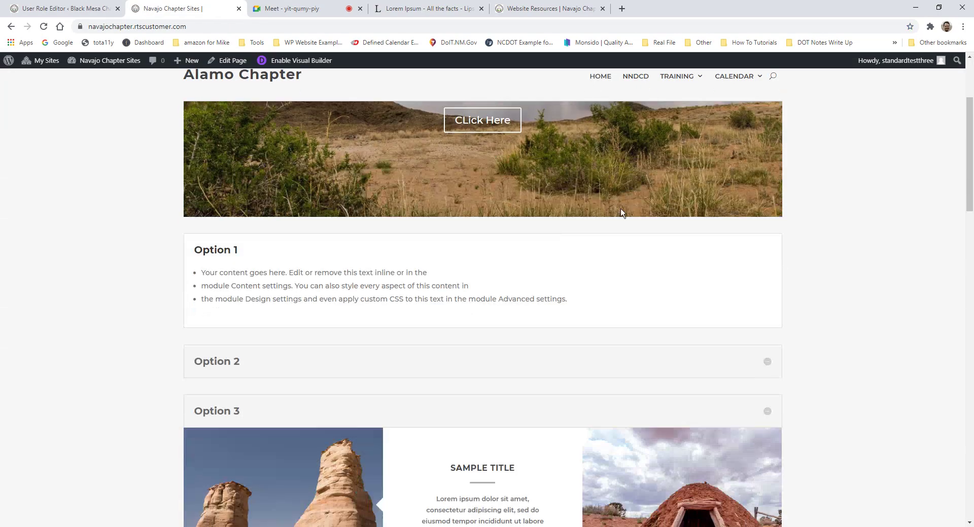
pyautogui.scroll(2, 650, 179)
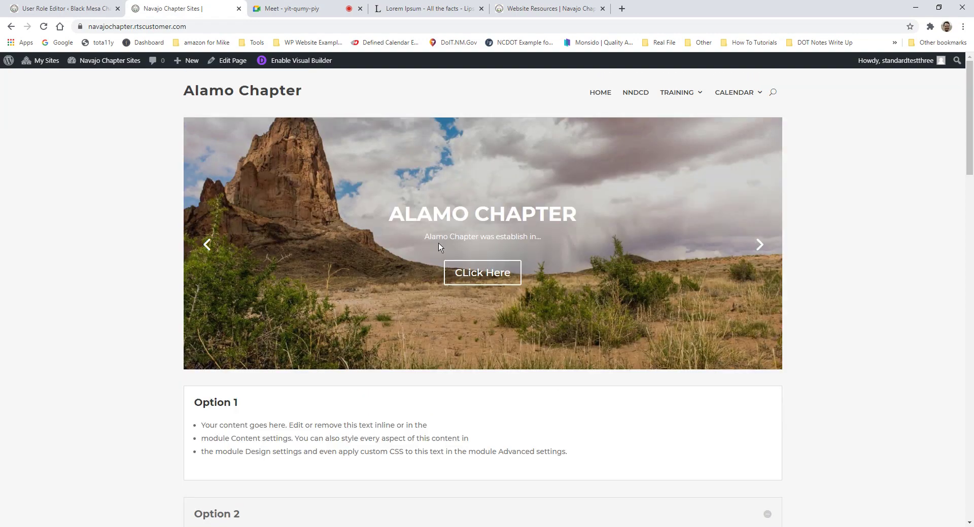
pyautogui.scroll(-5, 439, 243)
pyautogui.scroll(7, 449, 269)
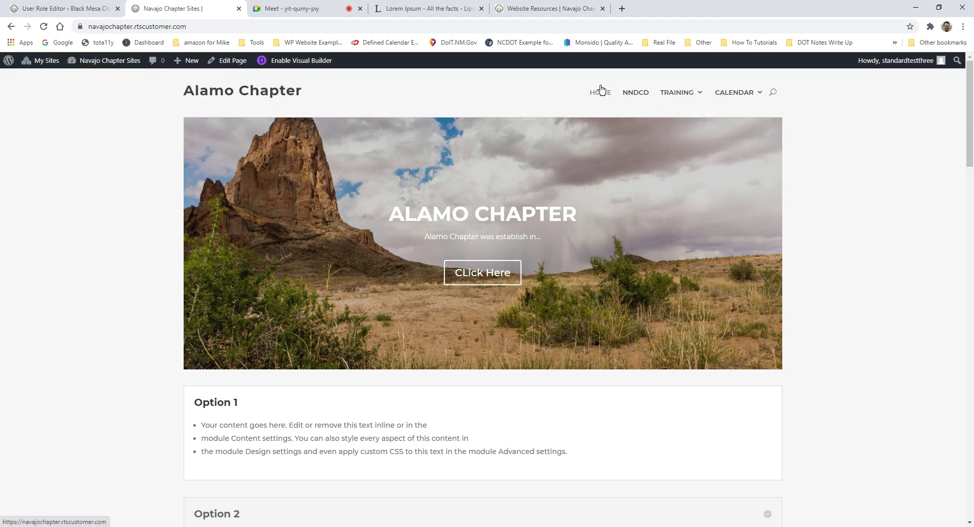
pyautogui.scroll(-5, 301, 391)
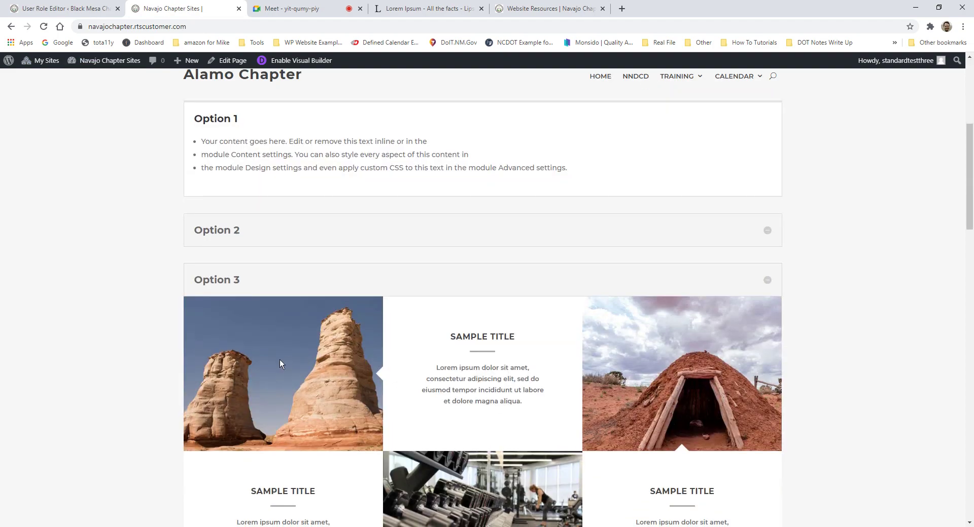
pyautogui.scroll(-5, 279, 360)
pyautogui.scroll(5, 509, 366)
pyautogui.scroll(5, 512, 366)
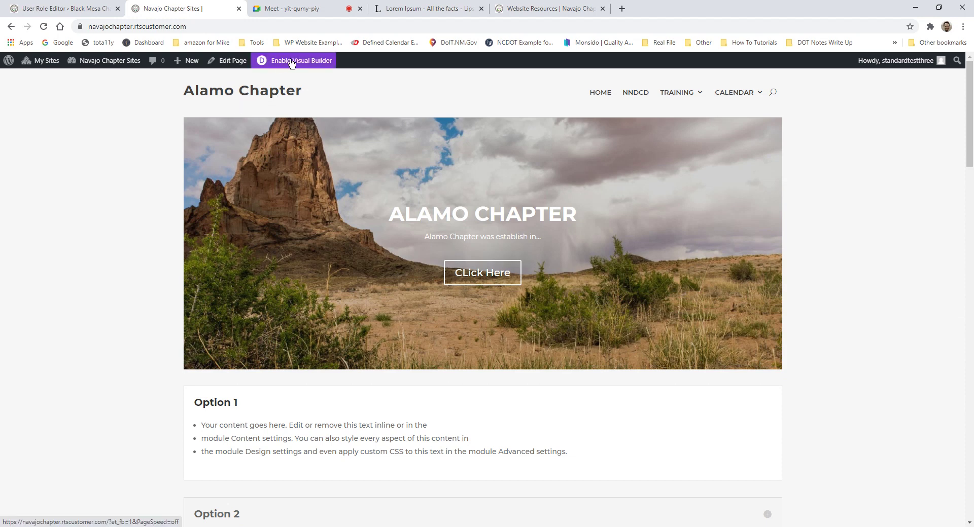
# Step: Enable the Visual Builder on the Alamo Chapter front page and scroll through its hero slider and Option sections
pyautogui.click(315, 63)
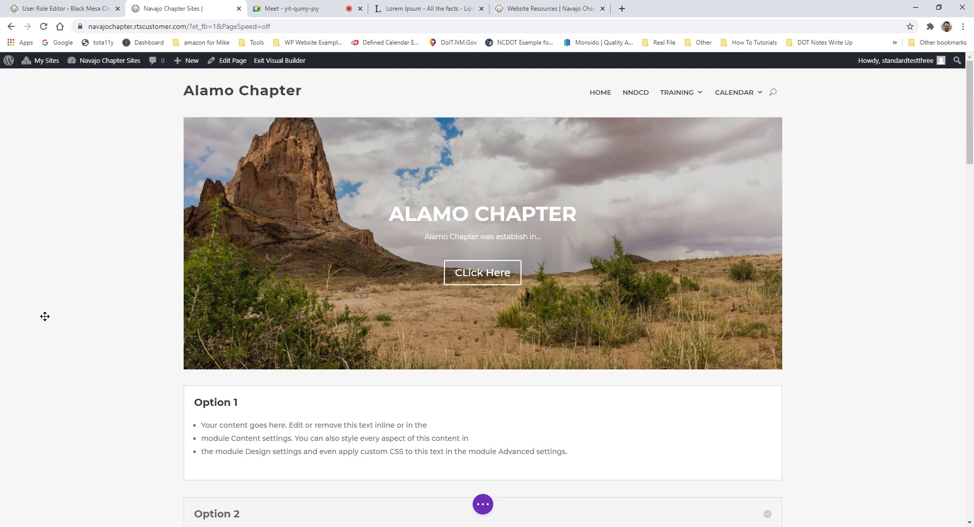
pyautogui.scroll(-5, 376, 223)
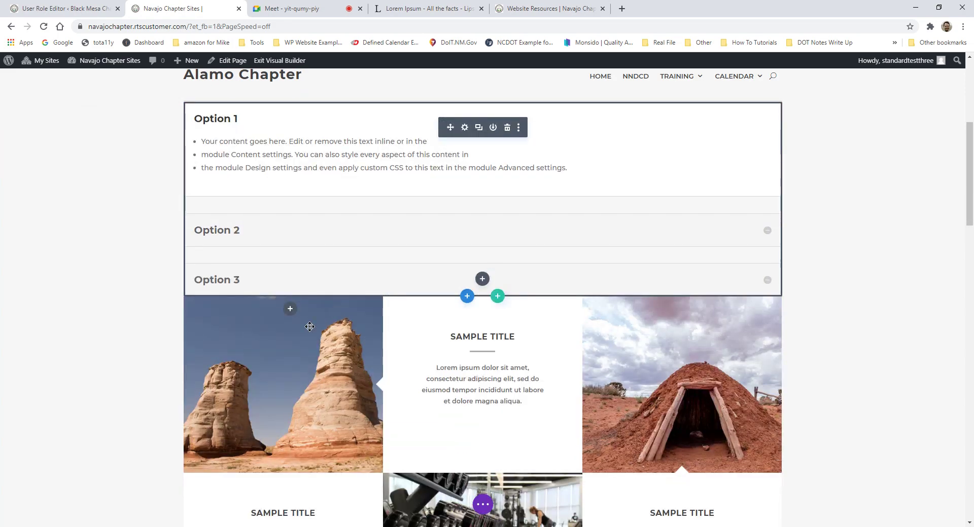
pyautogui.scroll(-2, 310, 327)
pyautogui.scroll(-8, 649, 431)
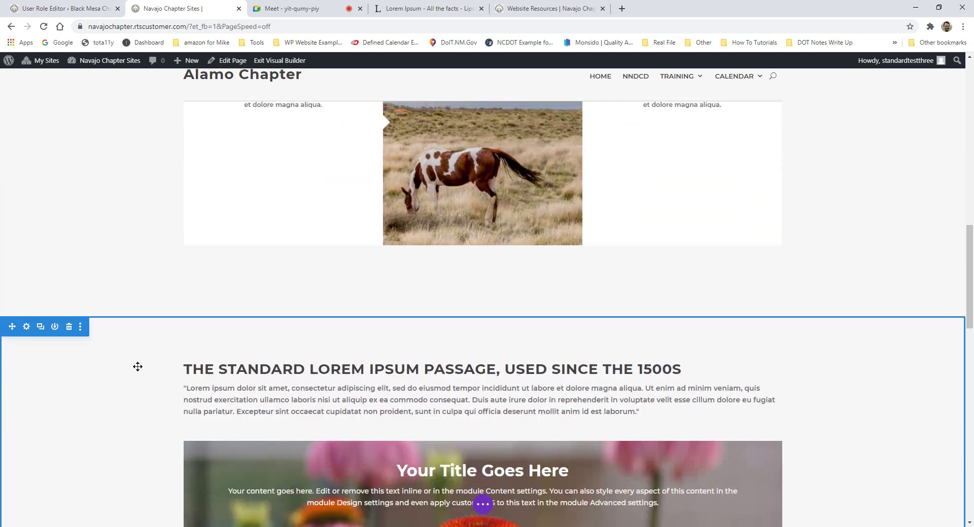
pyautogui.scroll(-4, 137, 367)
pyautogui.scroll(6, 310, 351)
pyautogui.scroll(13, 309, 345)
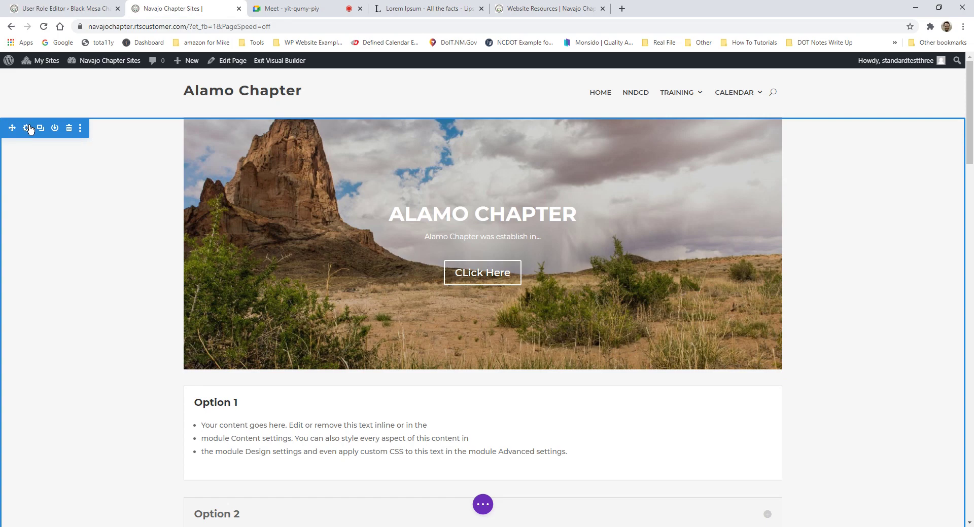
pyautogui.scroll(-4, 37, 123)
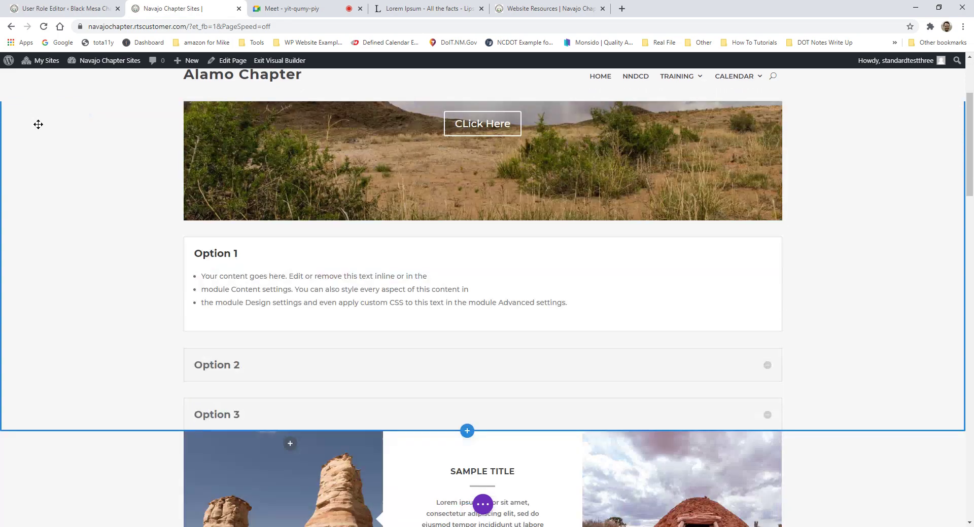
pyautogui.scroll(4, 48, 117)
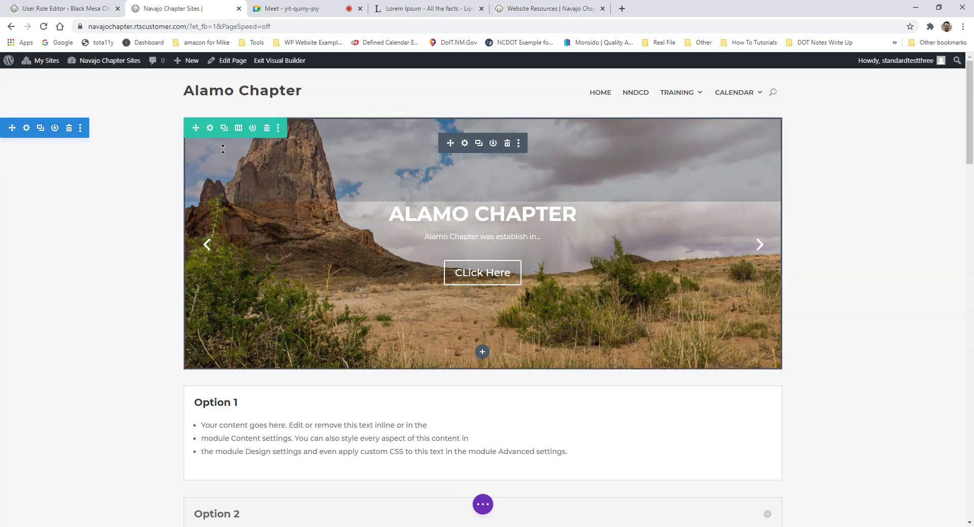
pyautogui.scroll(-1, 82, 133)
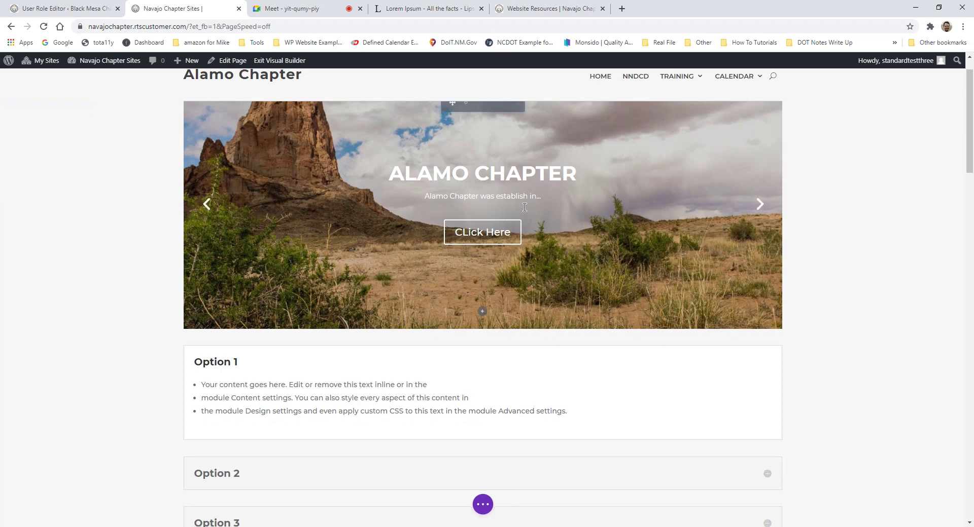
pyautogui.scroll(1, 742, 220)
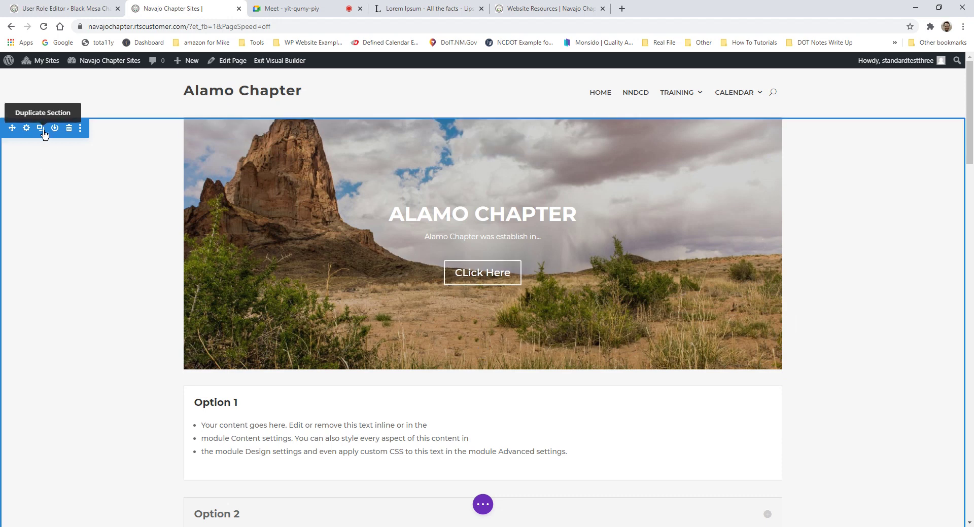
pyautogui.moveTo(583, 280)
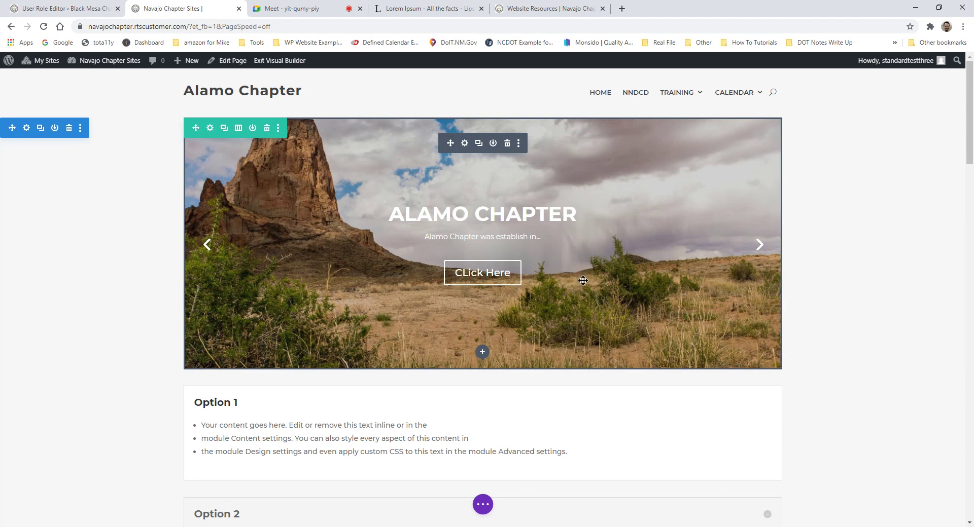
pyautogui.scroll(-1, 583, 282)
pyautogui.scroll(1, 70, 165)
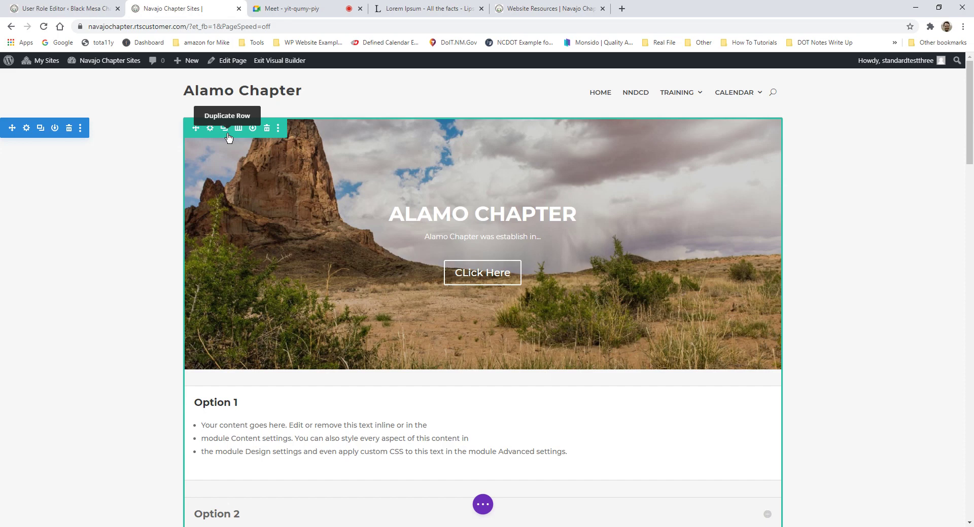
pyautogui.scroll(-5, 345, 202)
pyautogui.scroll(5, 345, 183)
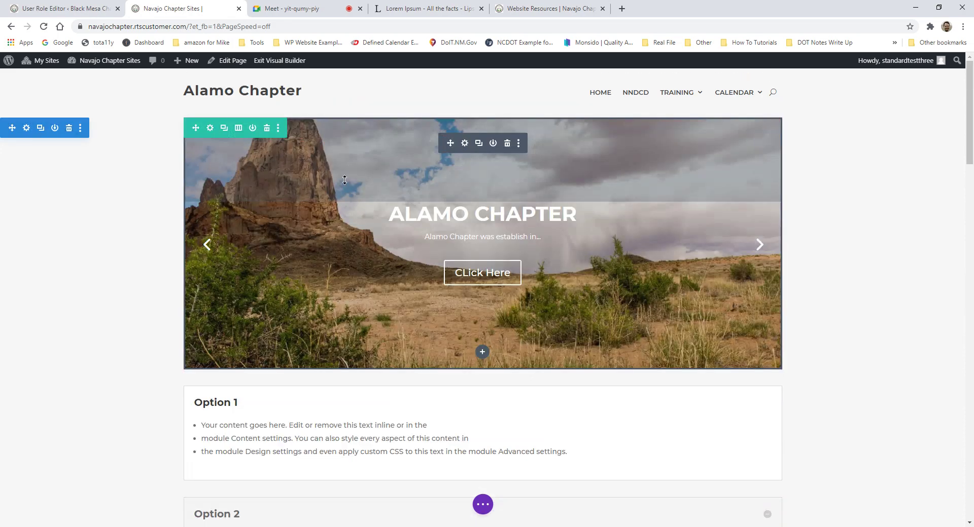
pyautogui.click(238, 129)
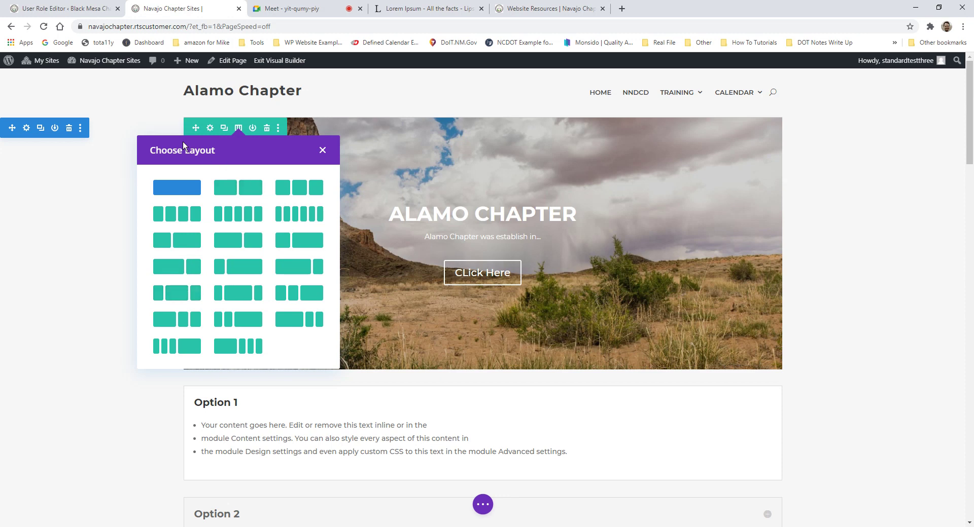
pyautogui.click(322, 151)
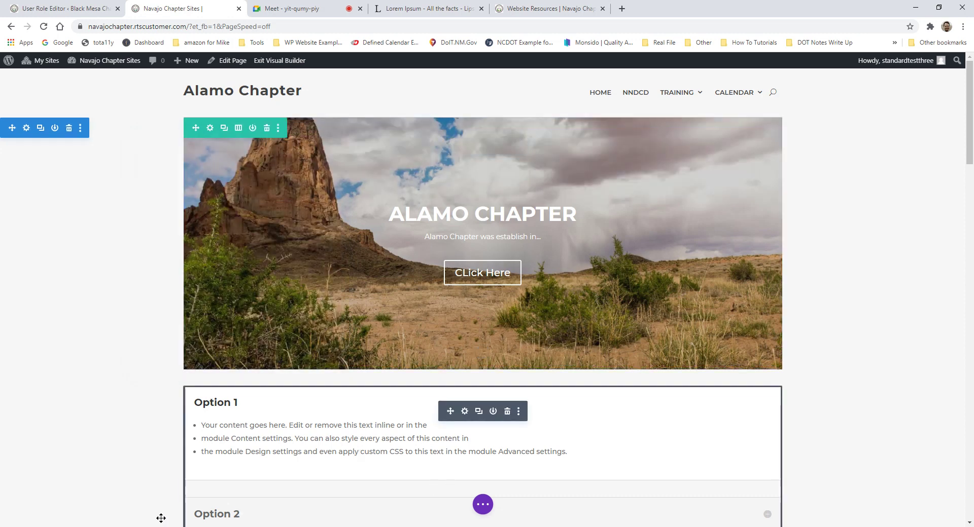
pyautogui.moveTo(550, 518)
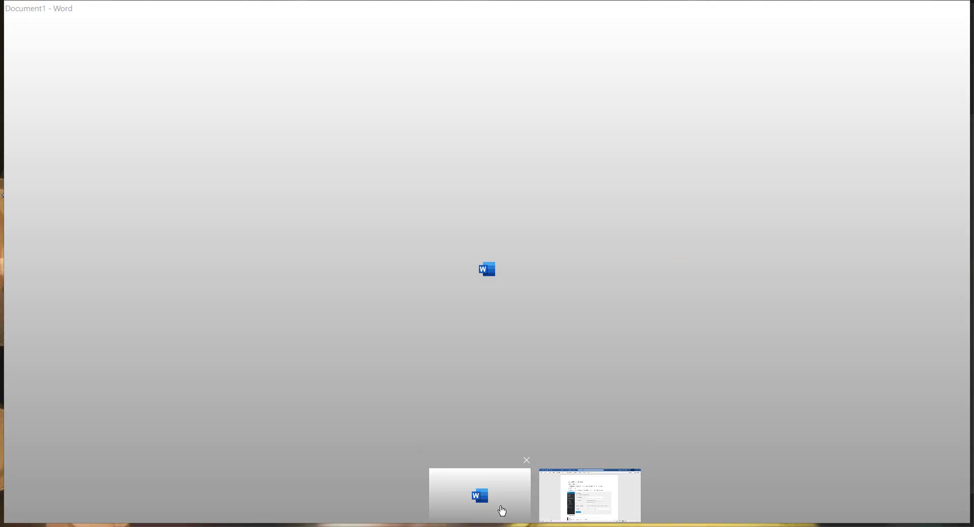
# Step: Enter 145 beside Test in the first row of the Document1 Word table, then minimize Word
pyautogui.click(502, 512)
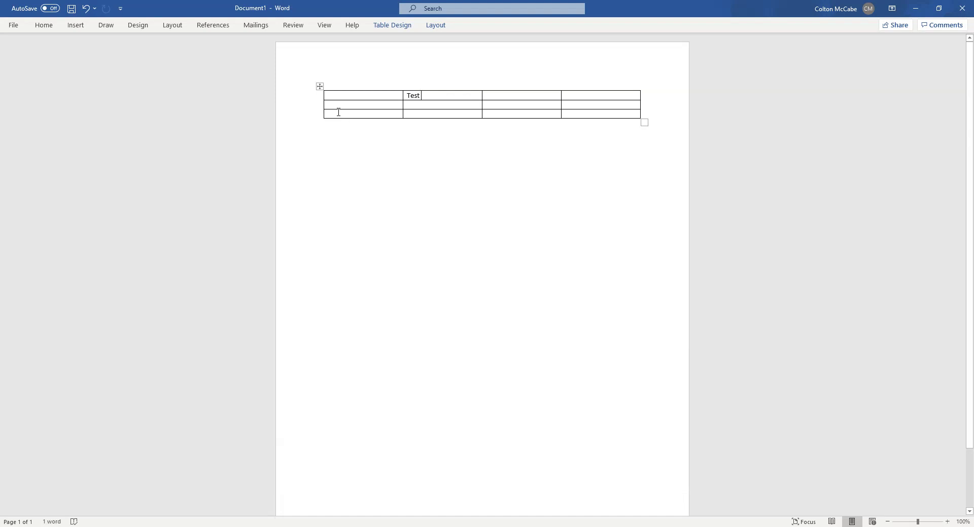
pyautogui.click(371, 85)
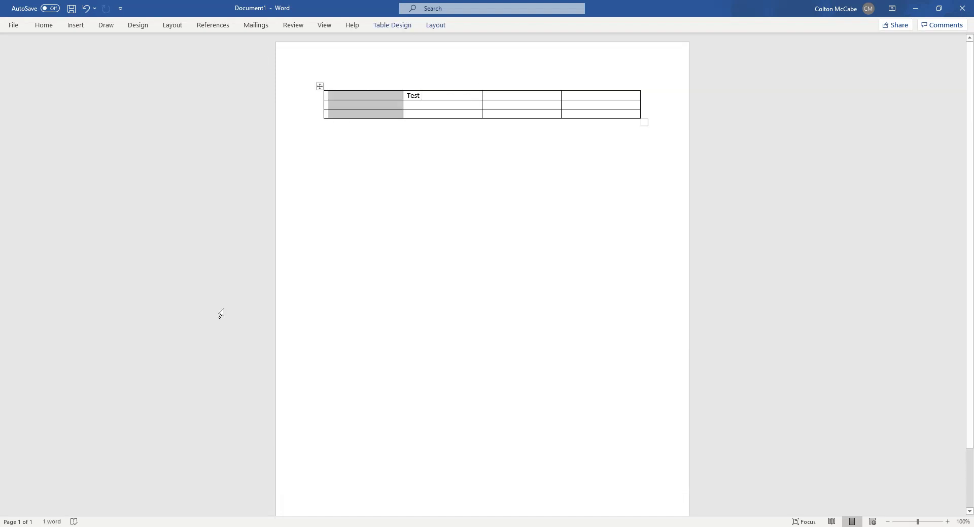
pyautogui.click(363, 101)
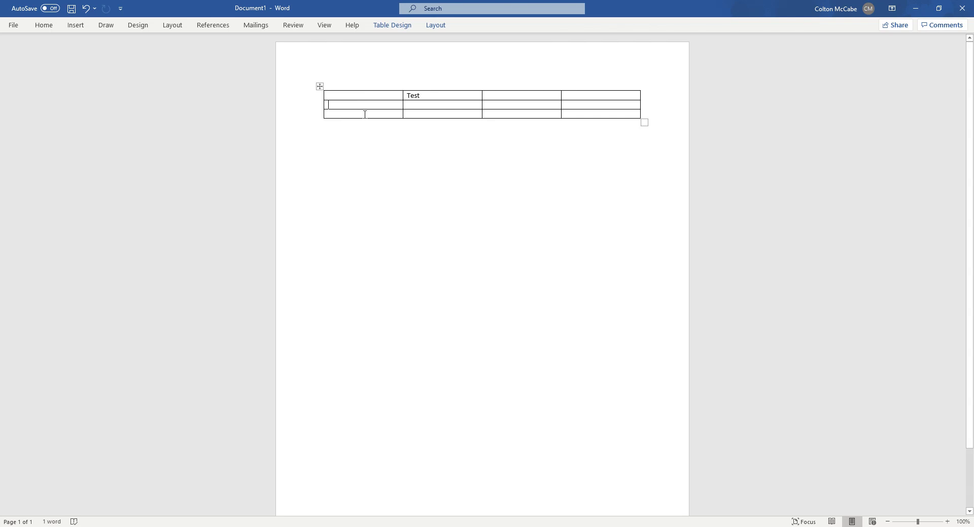
pyautogui.click(365, 114)
pyautogui.click(461, 95)
pyautogui.write('145')
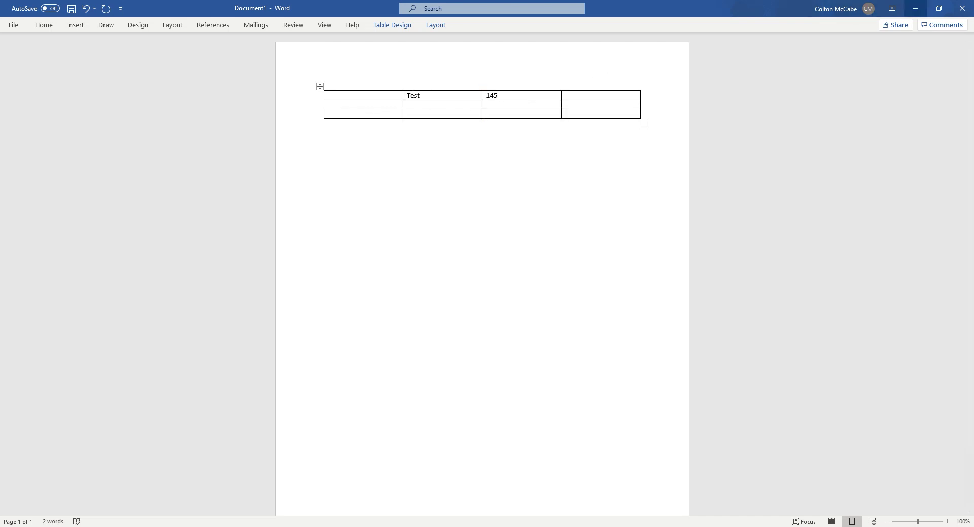
pyautogui.click(915, 8)
pyautogui.moveTo(59, 187)
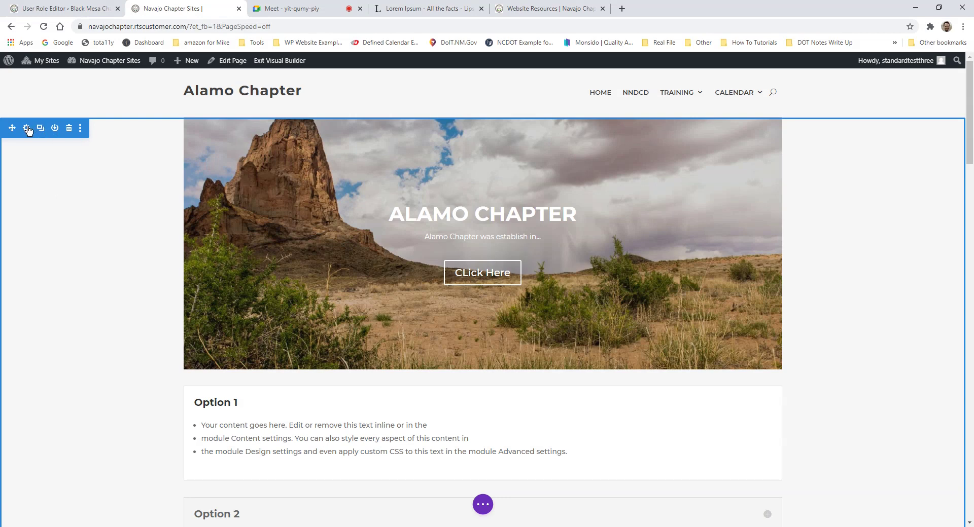
# Step: Scroll to the accordion and expand Option 2, then Option 3 to reveal its 'For your information' text
pyautogui.moveTo(229, 134)
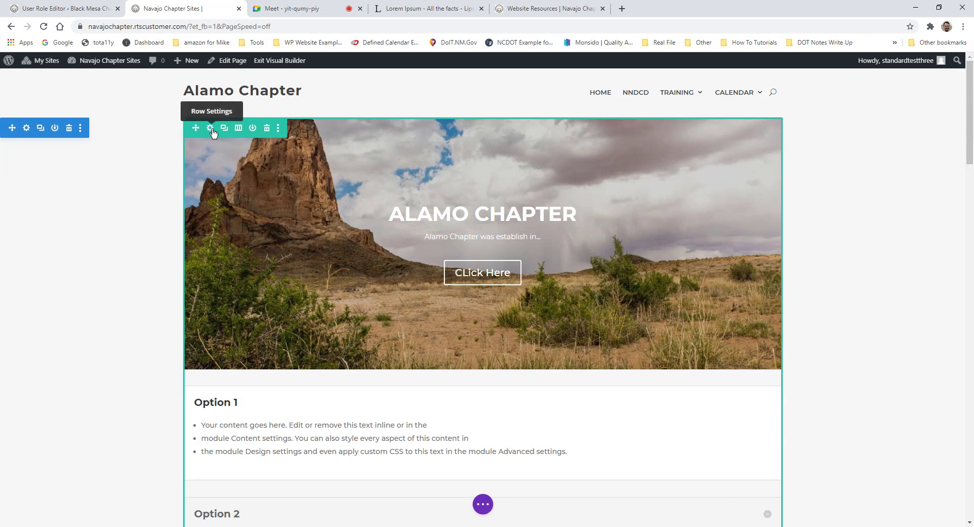
pyautogui.moveTo(455, 236)
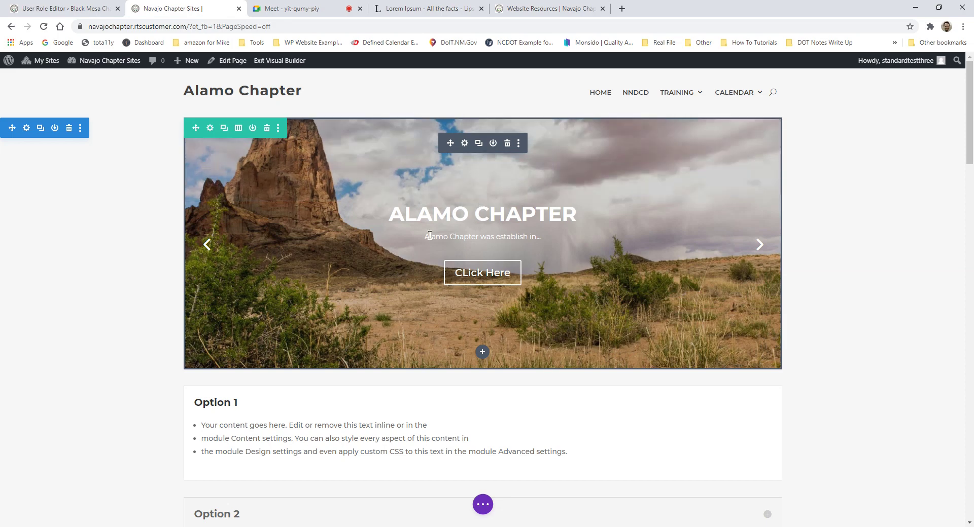
pyautogui.scroll(-2, 391, 189)
pyautogui.scroll(2, 390, 189)
pyautogui.scroll(-4, 471, 147)
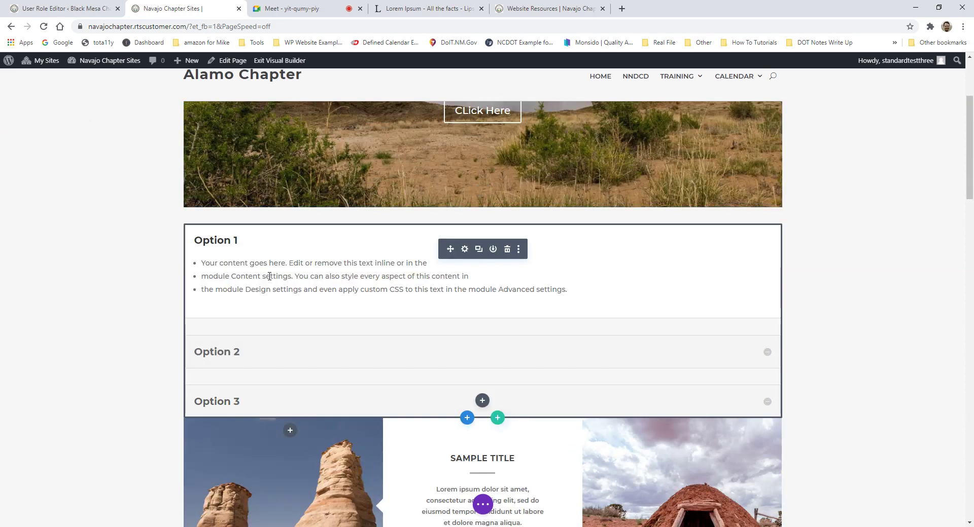
pyautogui.scroll(-2, 570, 205)
pyautogui.scroll(-1, 634, 233)
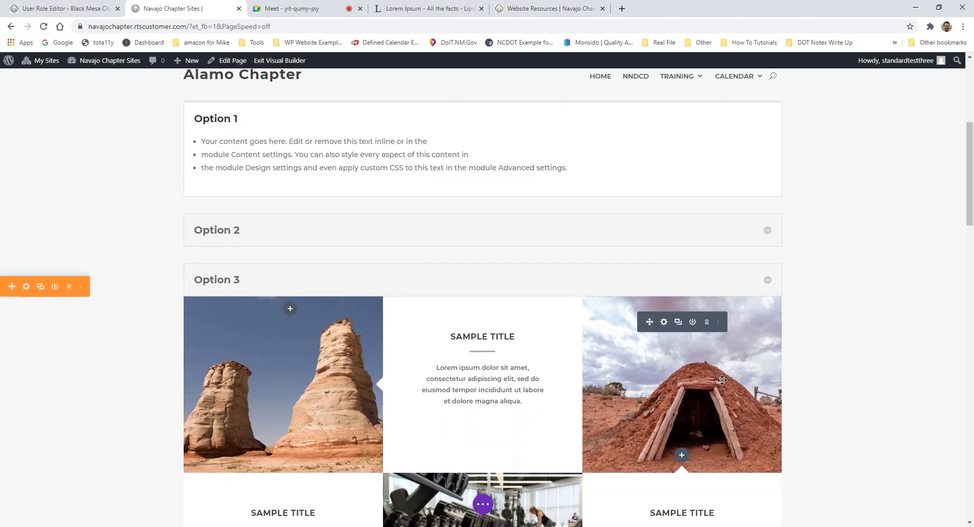
pyautogui.scroll(-2, 709, 254)
pyautogui.scroll(4, 387, 207)
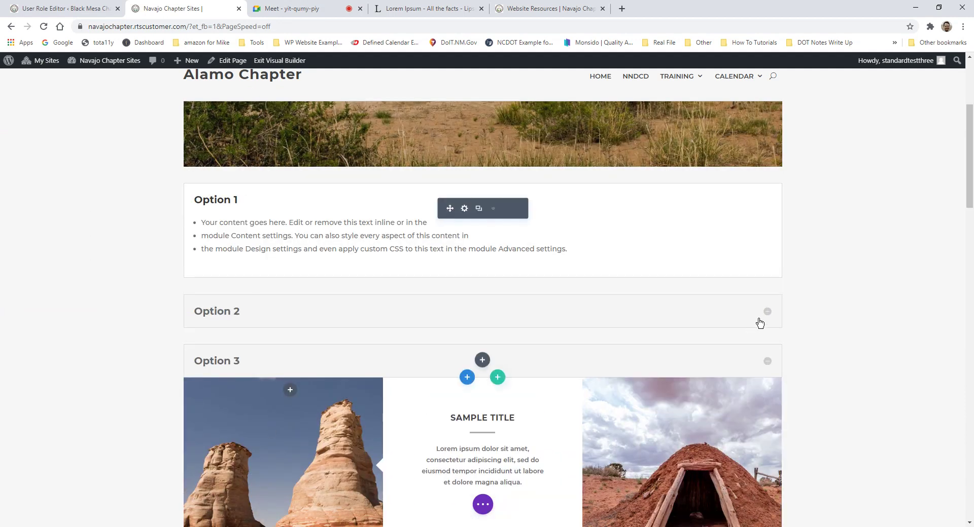
pyautogui.click(763, 316)
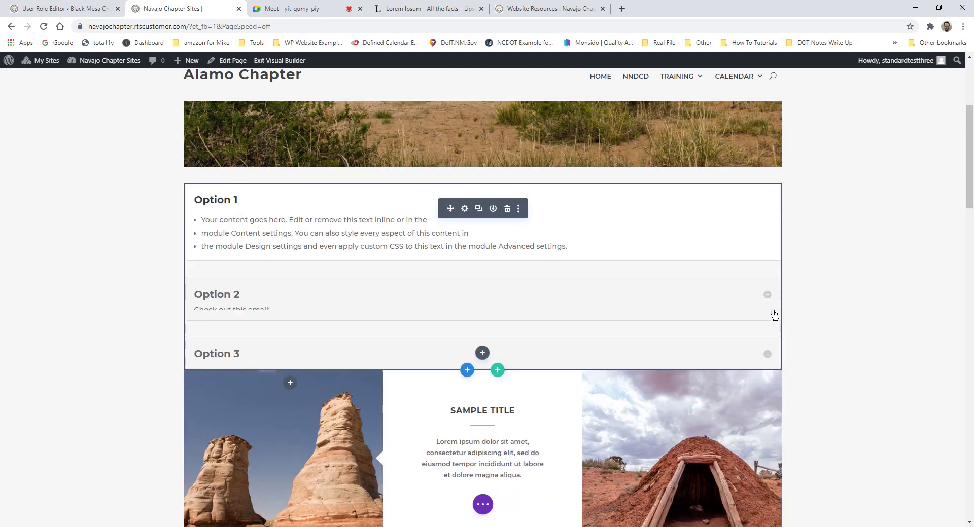
pyautogui.click(769, 329)
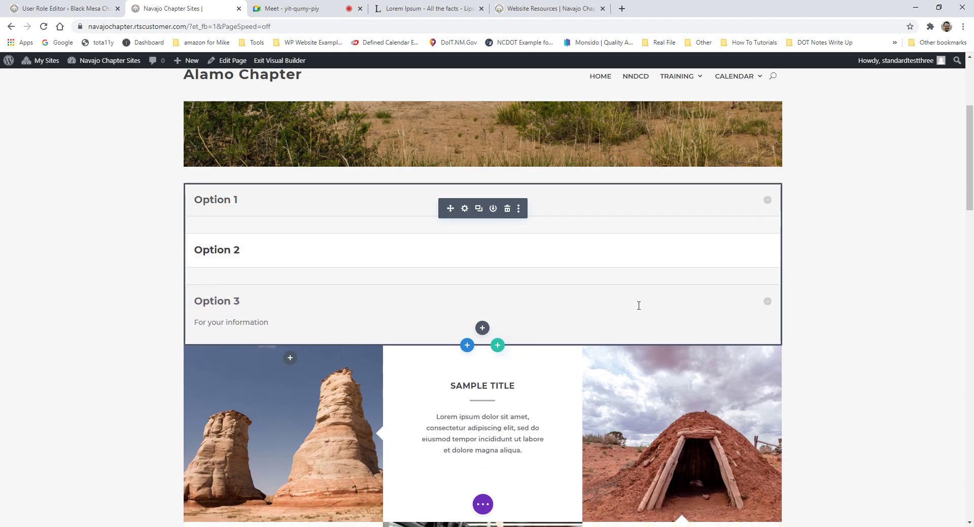
pyautogui.scroll(-7, 659, 264)
pyautogui.scroll(-9, 678, 239)
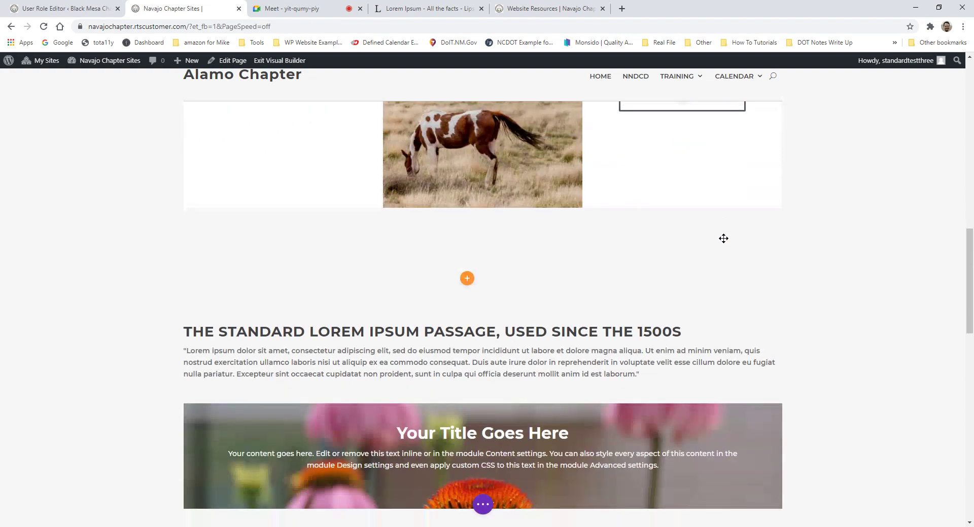
pyautogui.scroll(-7, 667, 313)
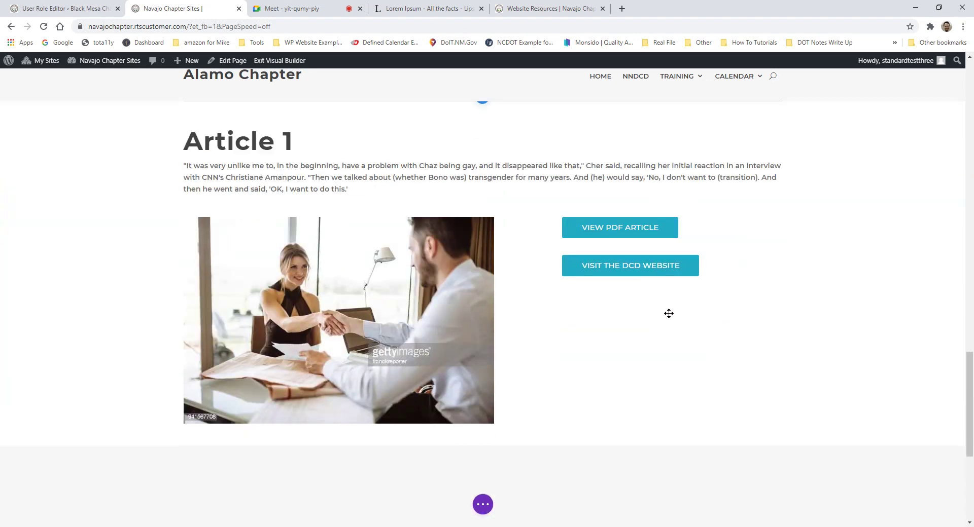
pyautogui.scroll(5, 375, 235)
pyautogui.scroll(10, 375, 235)
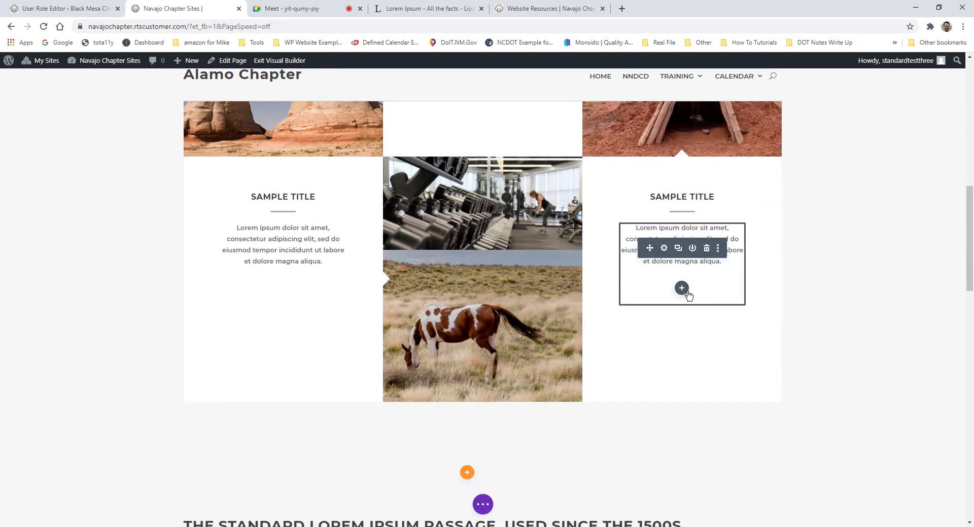
# Step: Open Insert Module below the right Sample Title text and browse modules like Image, Login, Map and Menu
pyautogui.click(687, 294)
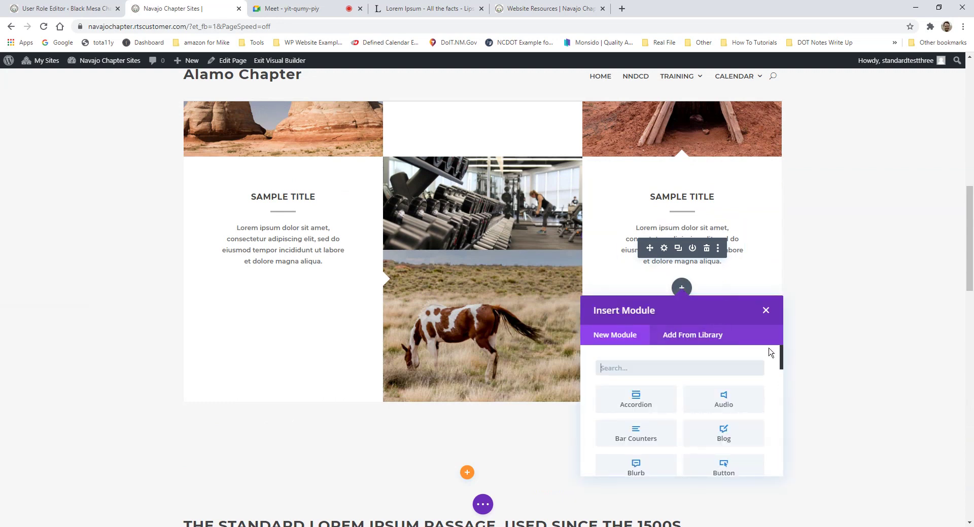
pyautogui.scroll(-3, 771, 355)
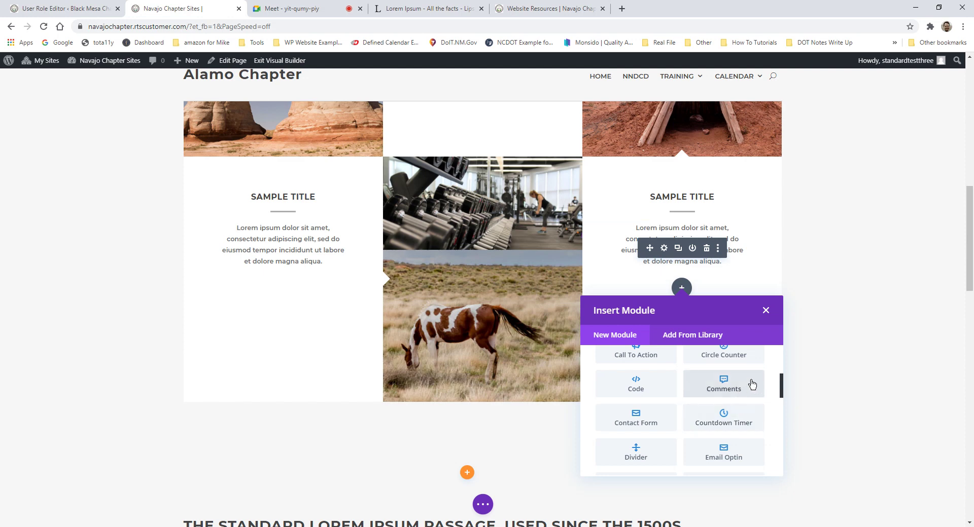
pyautogui.scroll(-8, 735, 395)
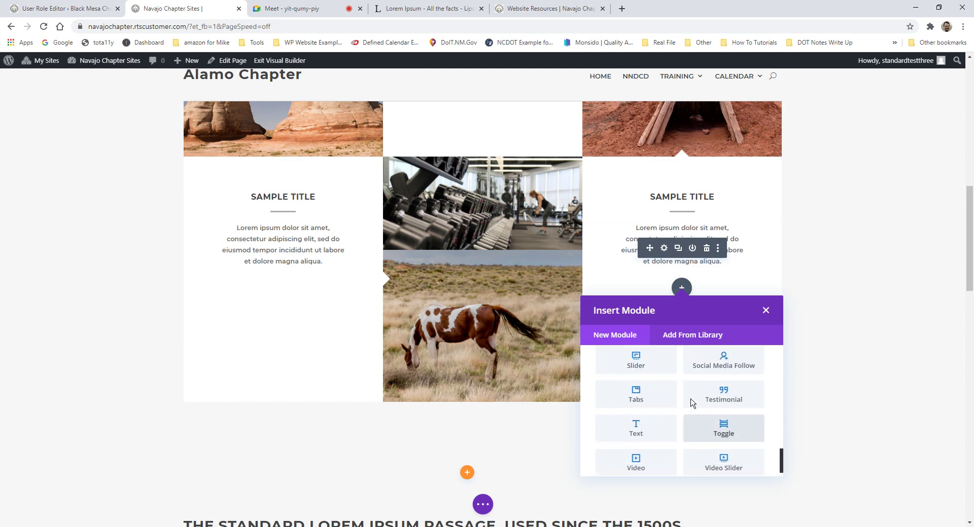
pyautogui.scroll(5, 700, 399)
pyautogui.scroll(4, 708, 388)
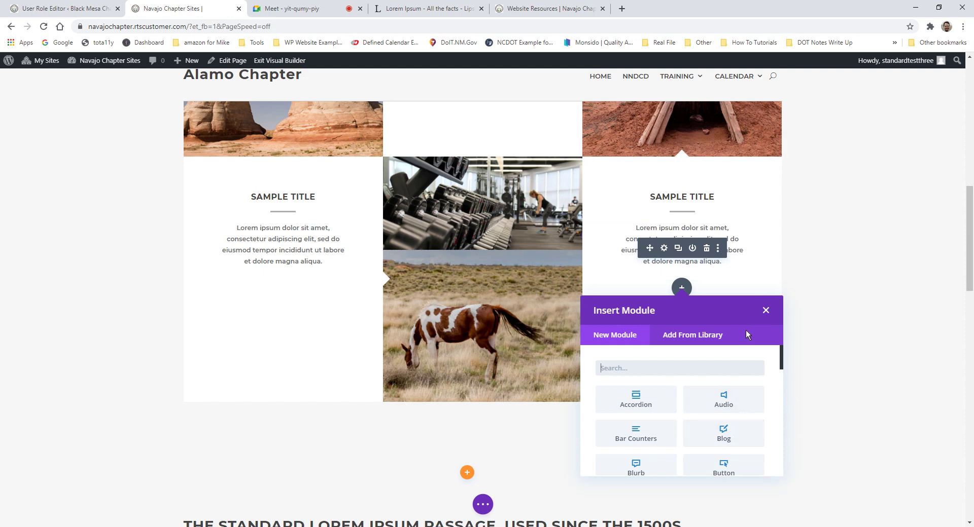
pyautogui.scroll(-2, 738, 410)
pyautogui.scroll(-4, 738, 406)
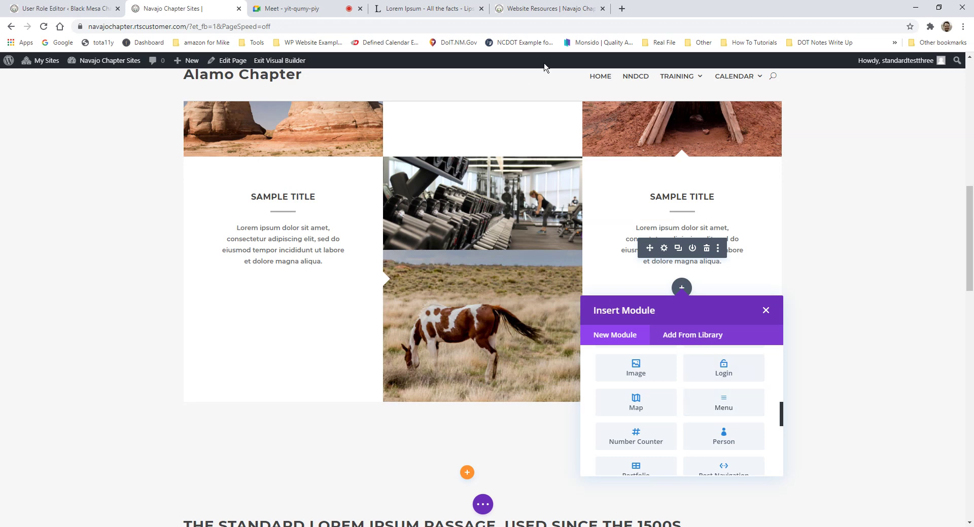
# Step: On the Website Resources page, highlight the Logging in heading and its paragraphs
pyautogui.click(546, 8)
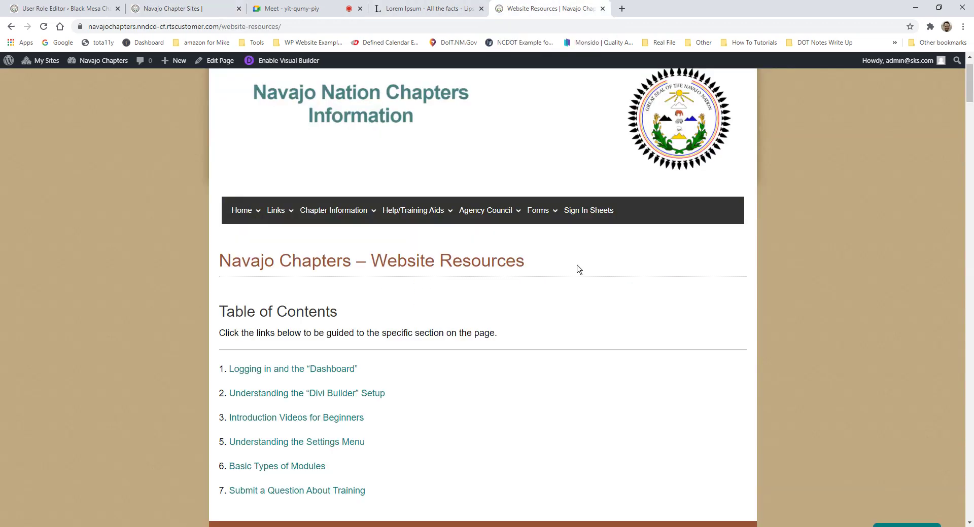
pyautogui.scroll(1, 578, 261)
pyautogui.scroll(-8, 580, 249)
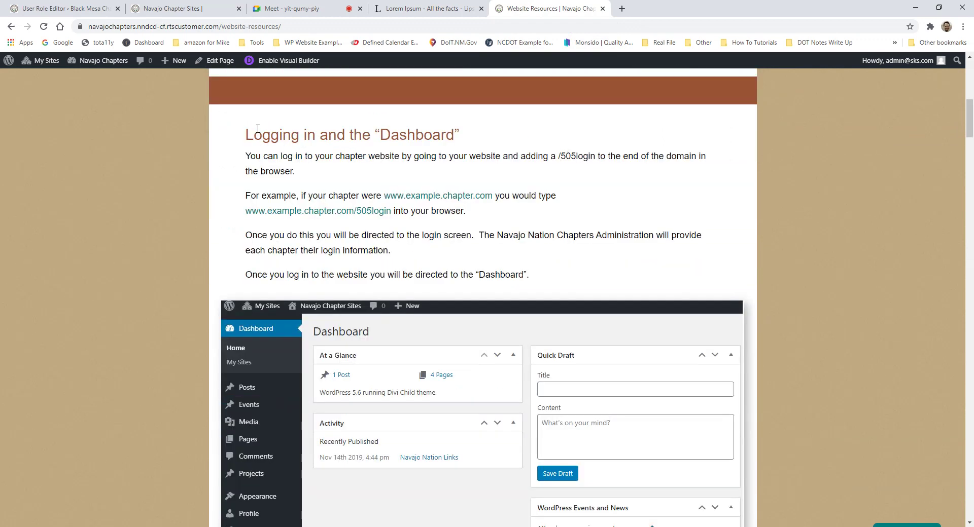
pyautogui.moveTo(246, 136); pyautogui.dragTo(530, 275)
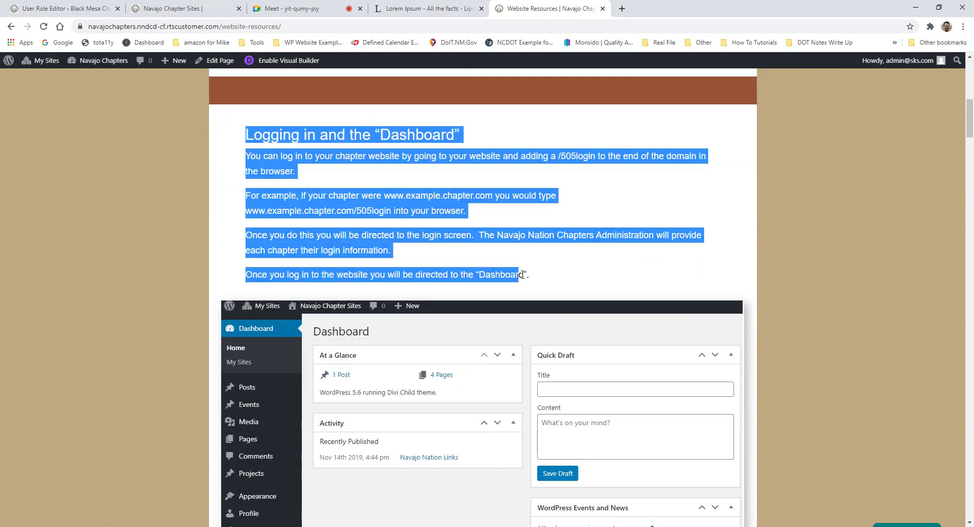
pyautogui.click(555, 275)
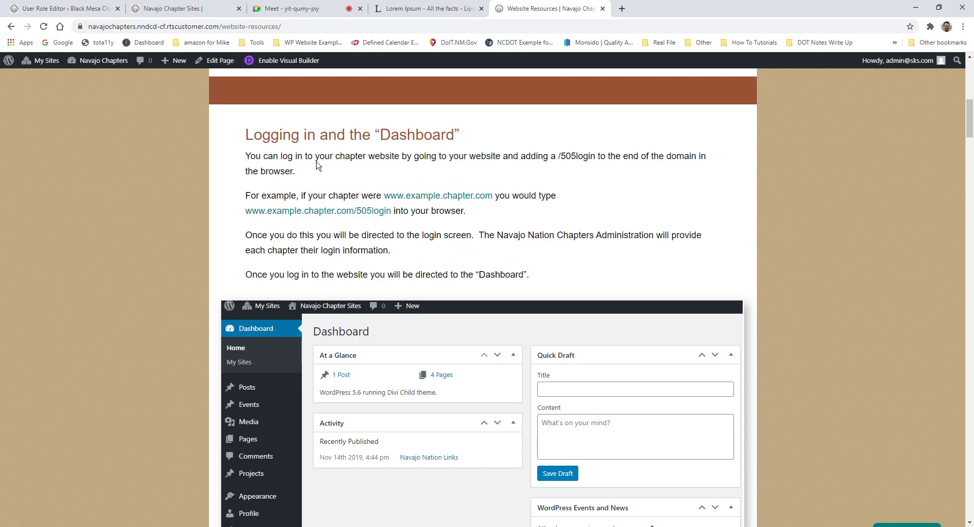
pyautogui.moveTo(246, 132); pyautogui.dragTo(473, 146)
# Step: Go past the Rows/Columns and Modules explanations to Web Tutorials and open Getting Started With Divi Builder
pyautogui.scroll(-1, 421, 183)
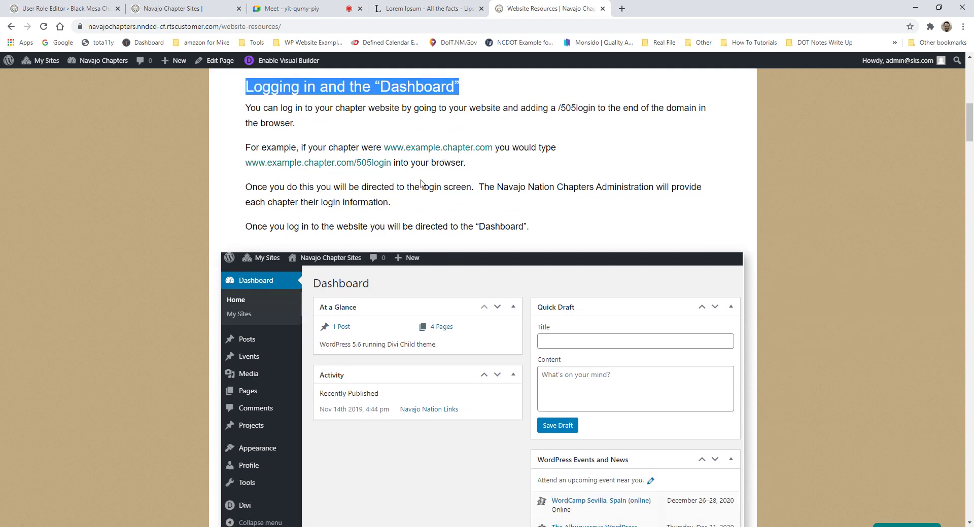
pyautogui.scroll(-3, 421, 184)
pyautogui.scroll(-4, 606, 346)
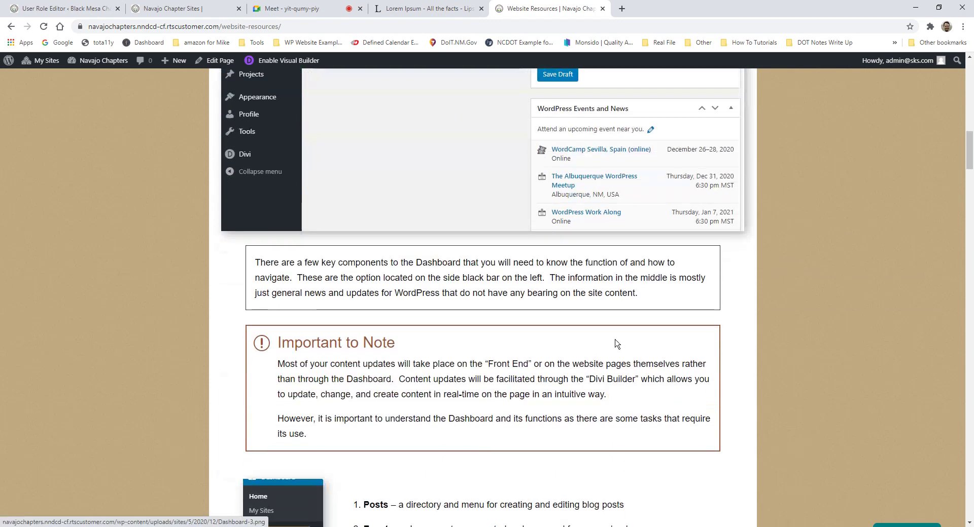
pyautogui.scroll(-6, 617, 344)
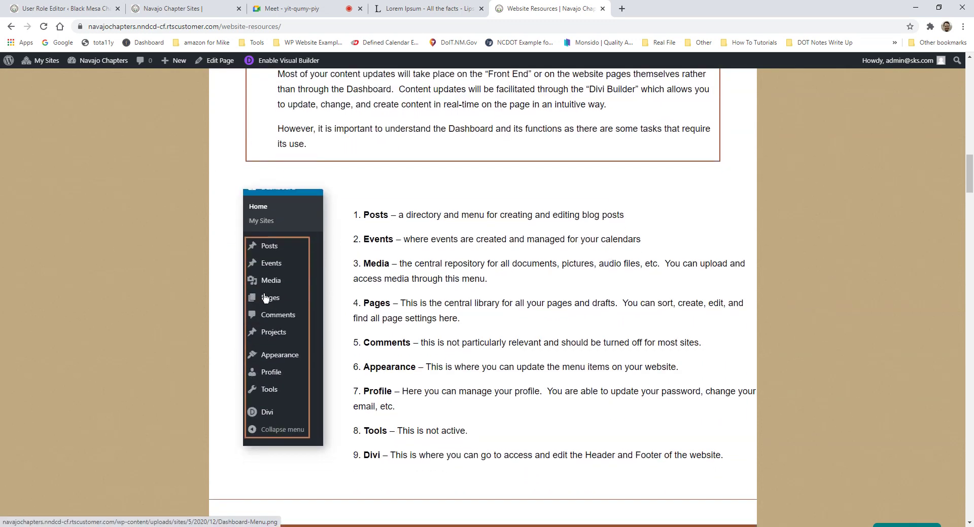
pyautogui.scroll(-7, 354, 308)
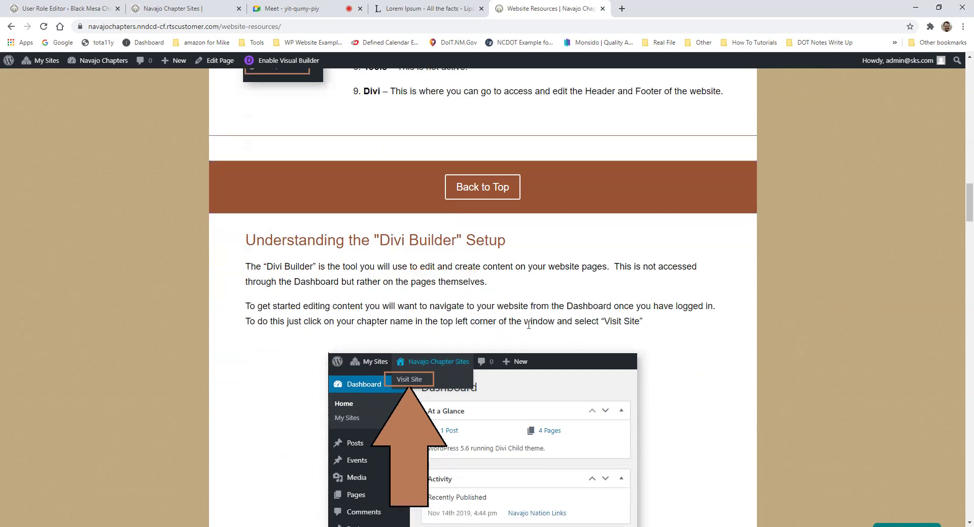
pyautogui.scroll(-1, 459, 219)
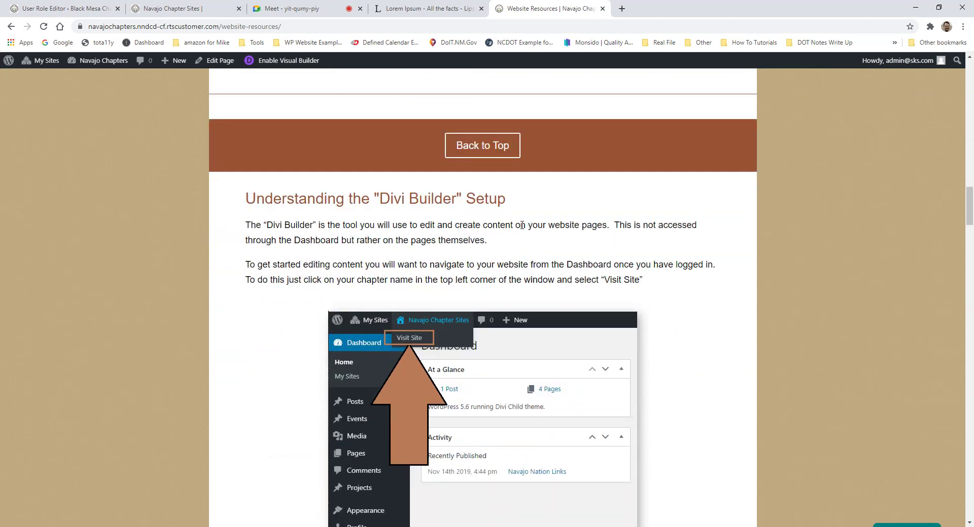
pyautogui.scroll(-3, 522, 225)
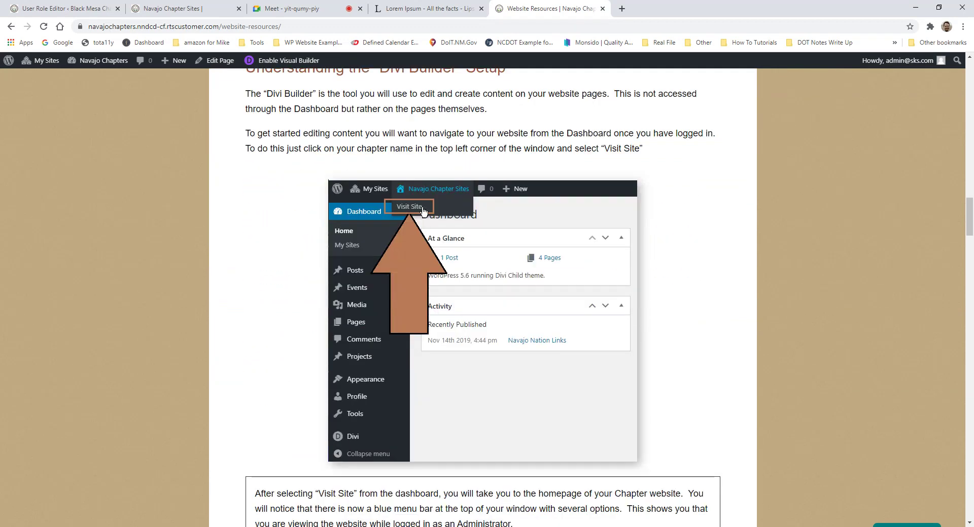
pyautogui.scroll(-7, 482, 298)
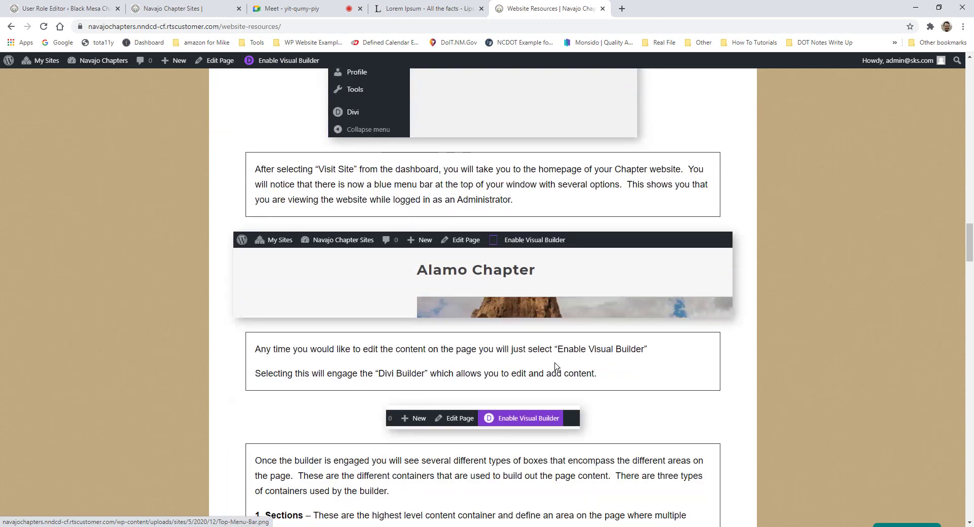
pyautogui.scroll(-6, 555, 366)
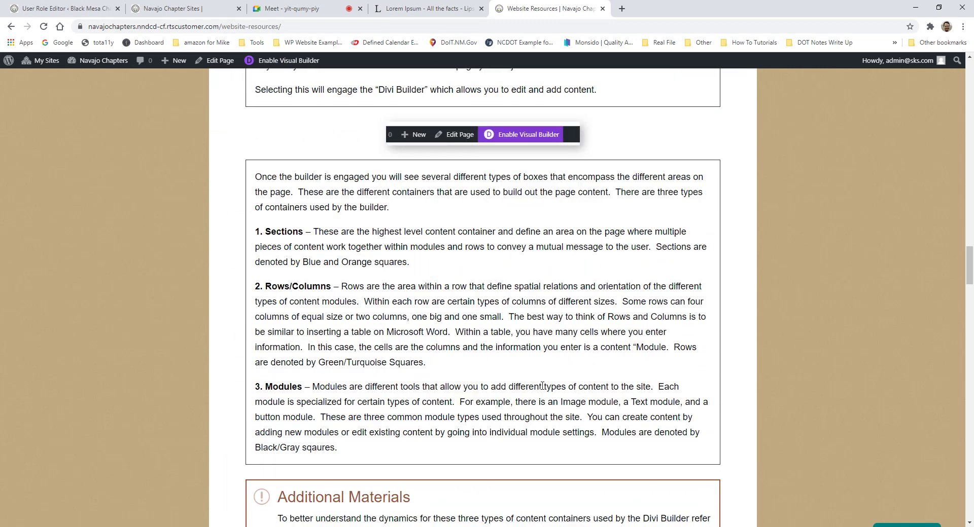
pyautogui.scroll(-1, 542, 386)
pyautogui.moveTo(266, 191); pyautogui.dragTo(311, 191)
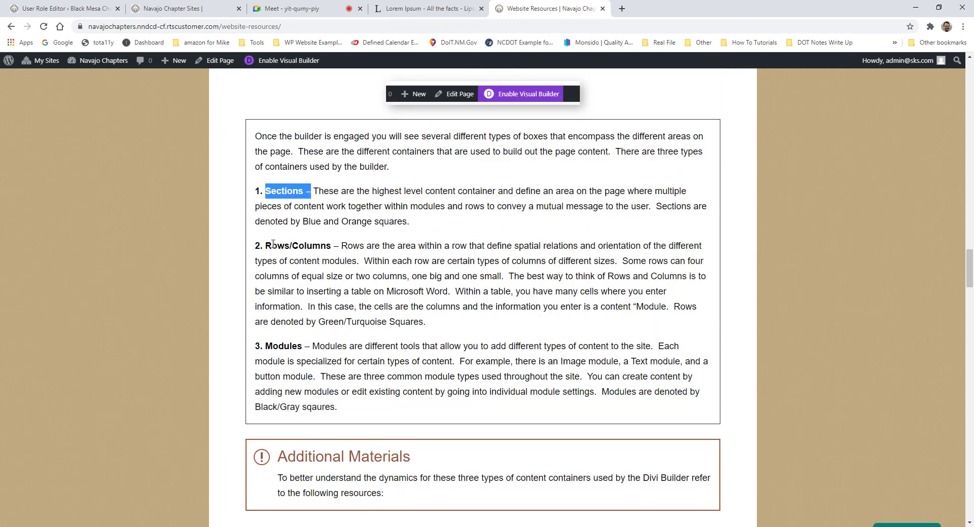
pyautogui.moveTo(265, 245); pyautogui.dragTo(331, 245)
pyautogui.moveTo(263, 347); pyautogui.dragTo(348, 346)
pyautogui.scroll(-8, 456, 330)
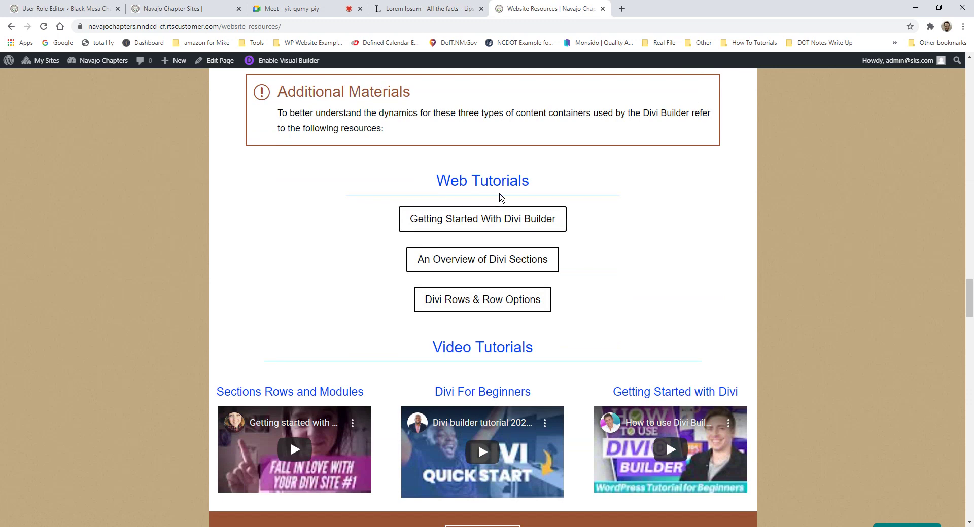
pyautogui.moveTo(451, 183); pyautogui.dragTo(536, 189)
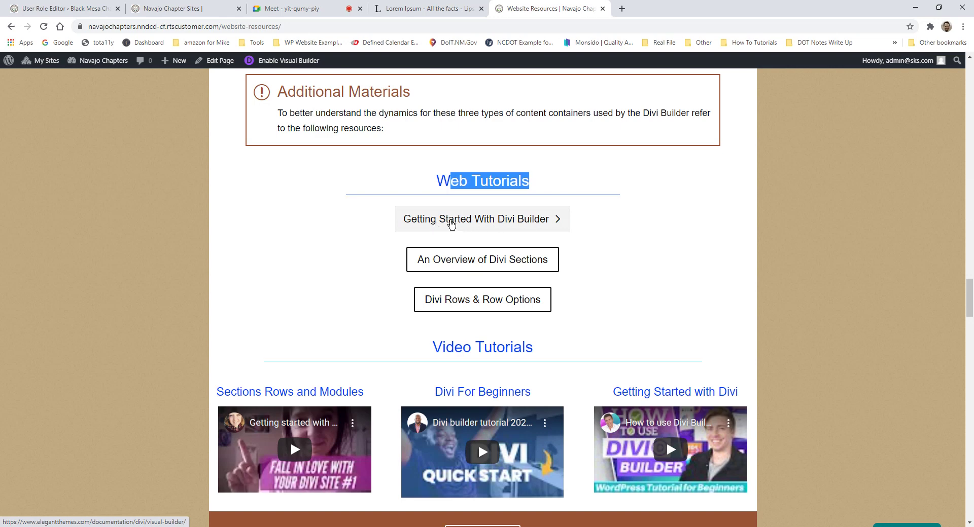
pyautogui.click(503, 224)
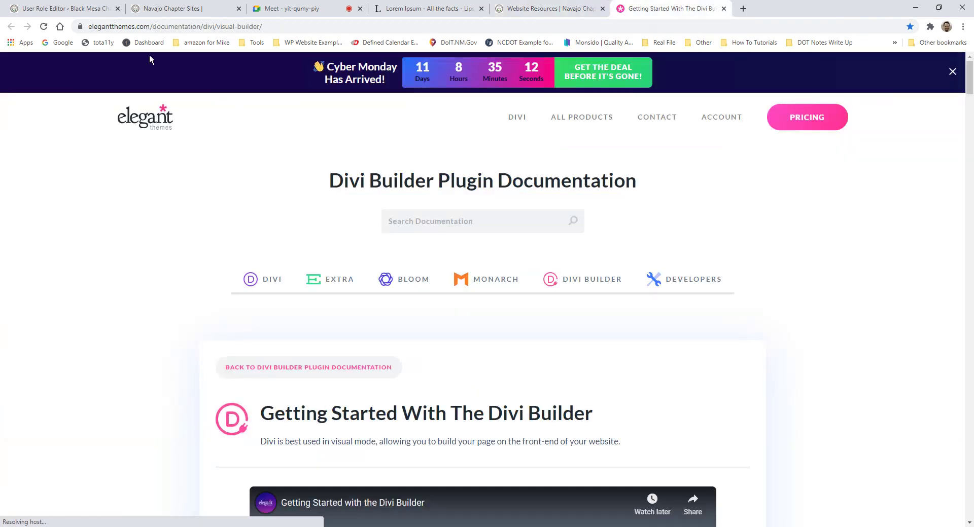
# Step: Scroll through the Elegant Themes 'Getting Started With The Divi Builder' documentation
pyautogui.scroll(-11, 396, 211)
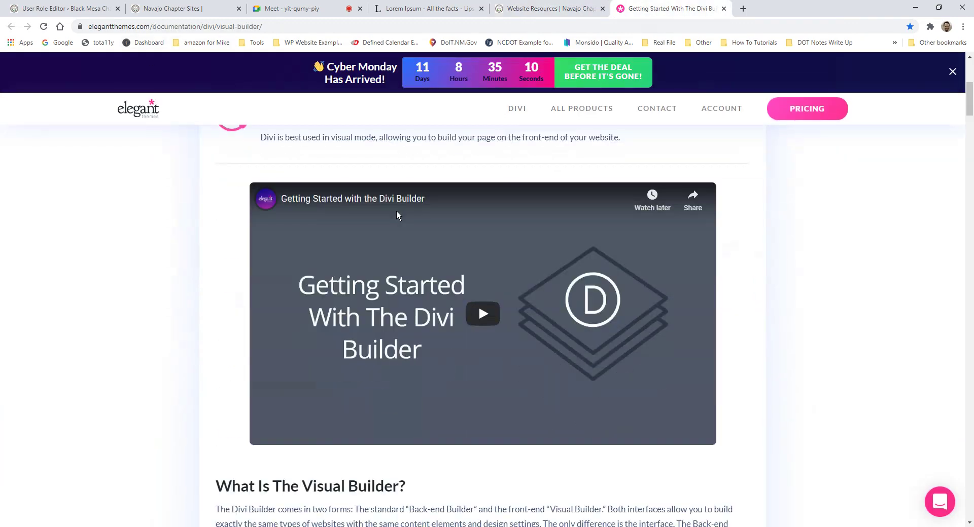
pyautogui.scroll(3, 385, 218)
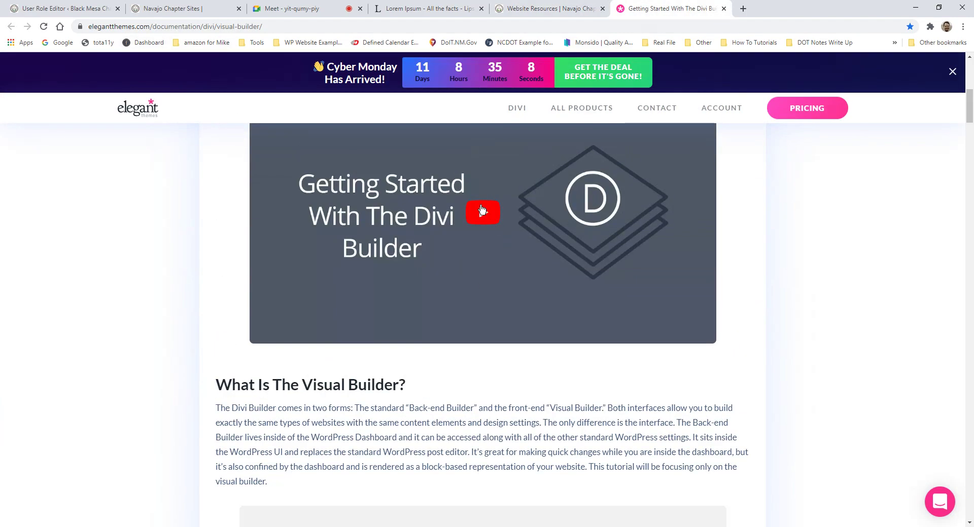
pyautogui.scroll(-12, 502, 218)
pyautogui.scroll(-20, 504, 230)
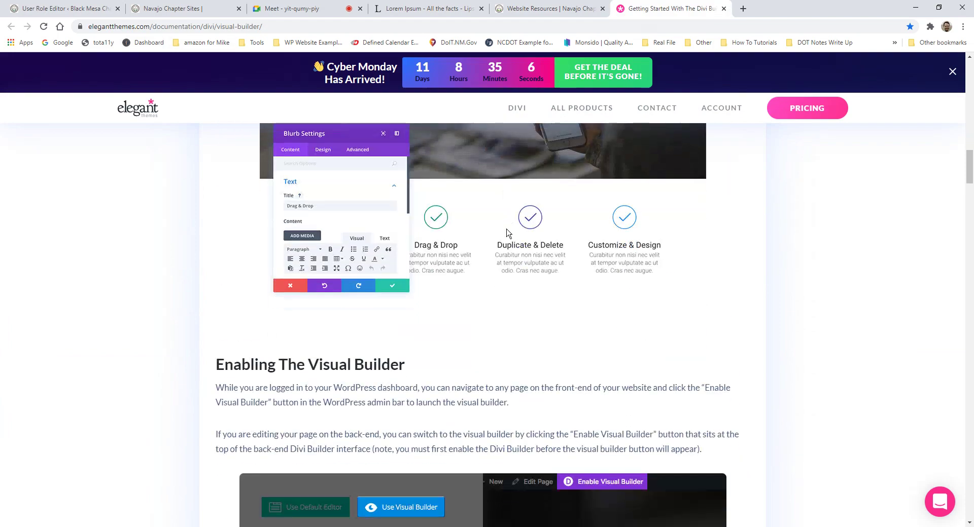
pyautogui.scroll(-3, 505, 234)
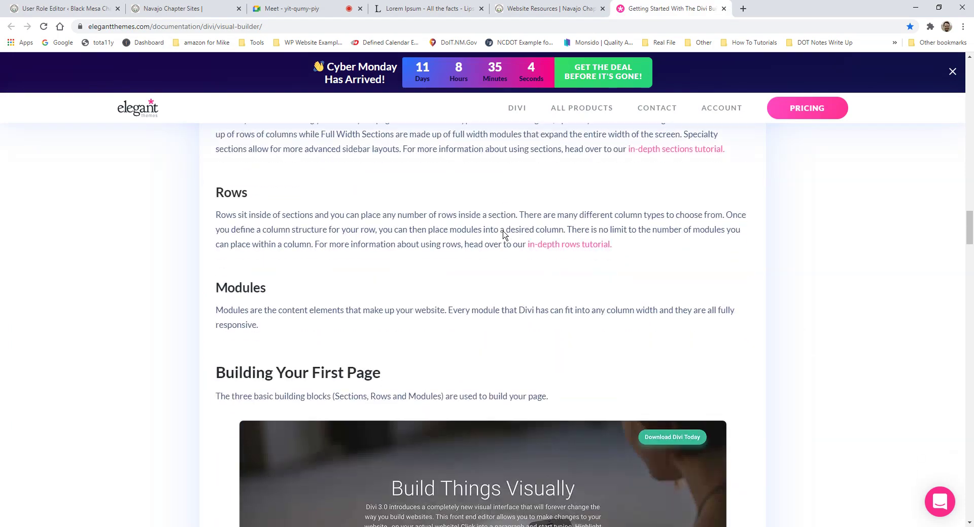
pyautogui.scroll(3, 504, 237)
pyautogui.moveTo(211, 237); pyautogui.dragTo(258, 383)
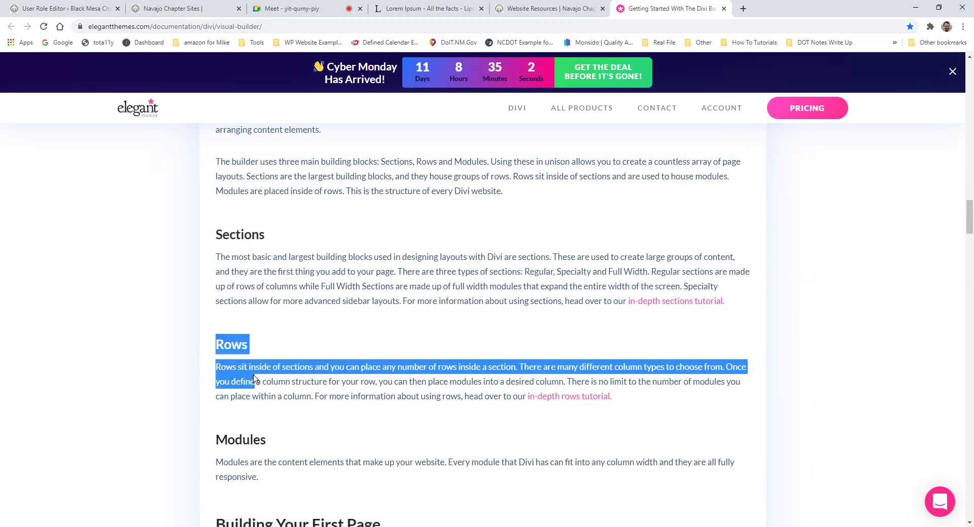
pyautogui.scroll(-12, 437, 274)
pyautogui.scroll(-12, 544, 248)
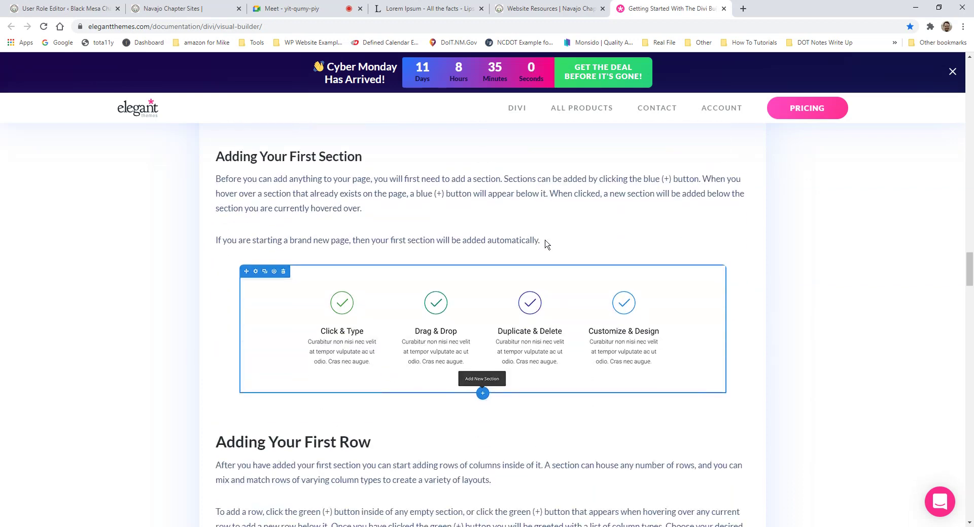
pyautogui.scroll(2, 559, 335)
pyautogui.scroll(3, 557, 330)
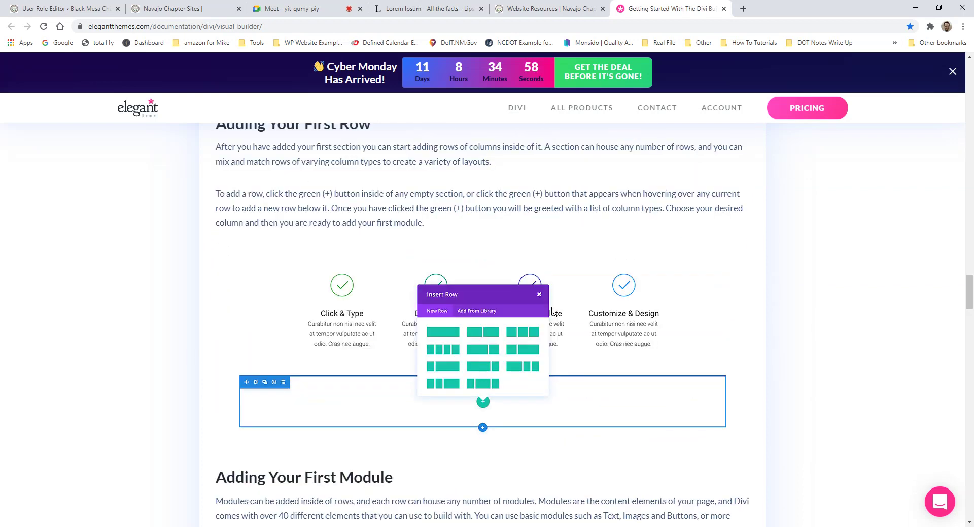
pyautogui.scroll(-15, 552, 311)
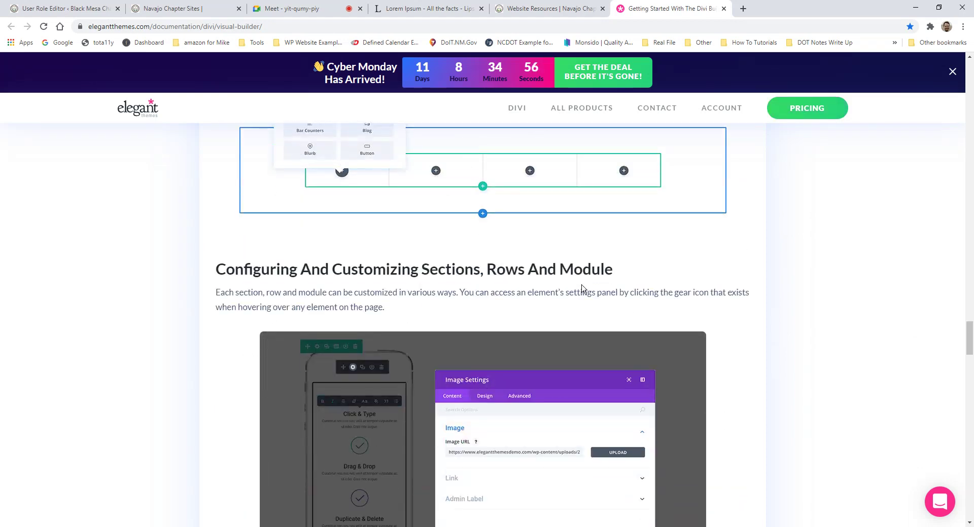
pyautogui.scroll(-1, 577, 274)
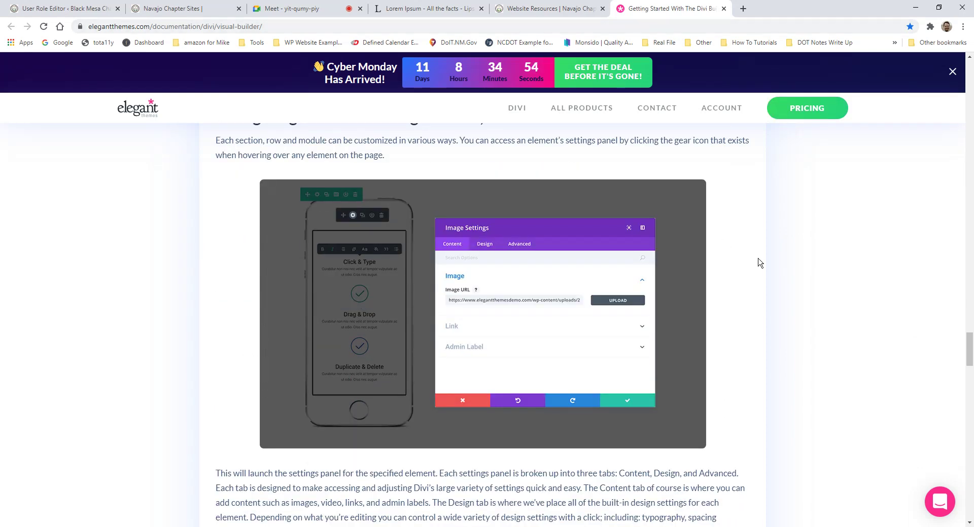
# Step: Go back via the Website Resources tab to the Alamo Chapter page in the builder
pyautogui.click(563, 9)
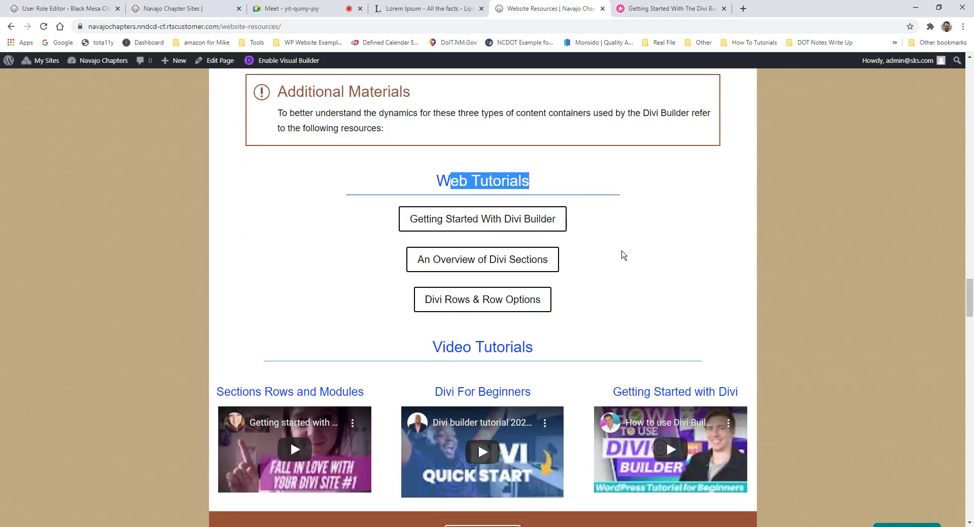
pyautogui.scroll(-2, 628, 243)
pyautogui.scroll(2, 627, 245)
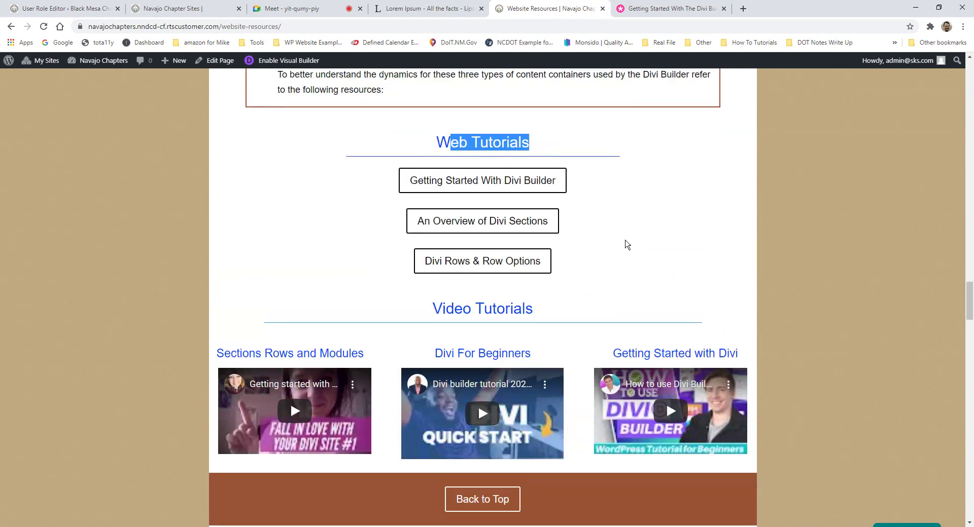
pyautogui.click(71, 9)
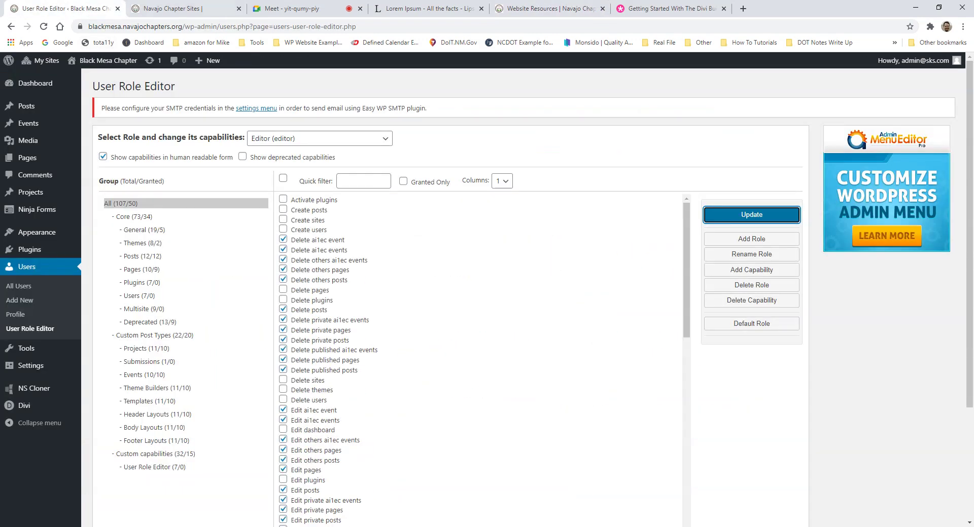
pyautogui.click(169, 11)
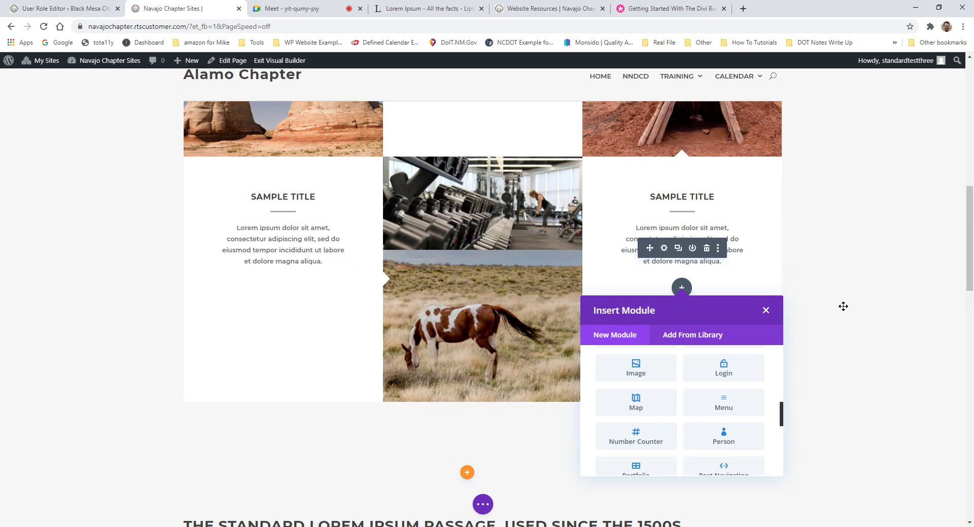
# Step: Dismiss the Insert Module panel without adding anything and bring the Standard Lorem Ipsum Passage and banner into view
pyautogui.click(815, 270)
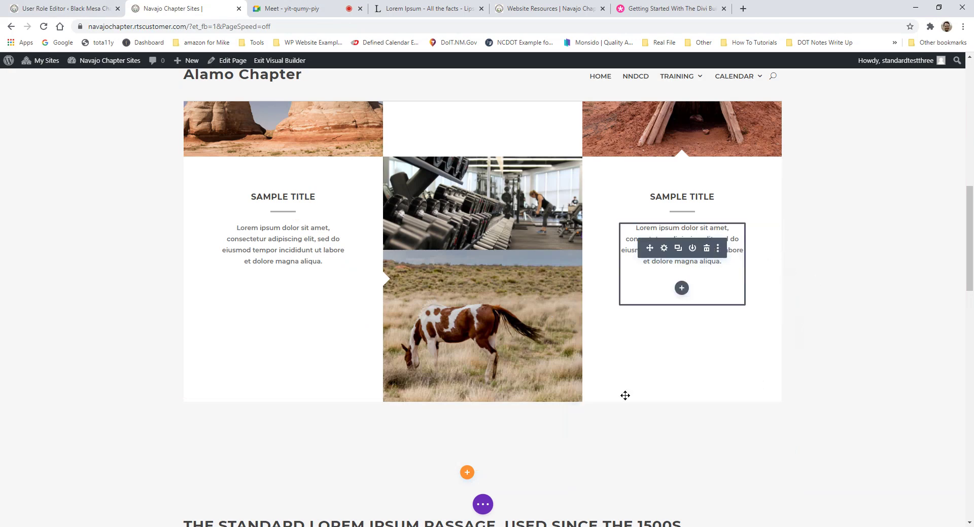
pyautogui.scroll(-1, 506, 412)
pyautogui.scroll(-7, 665, 419)
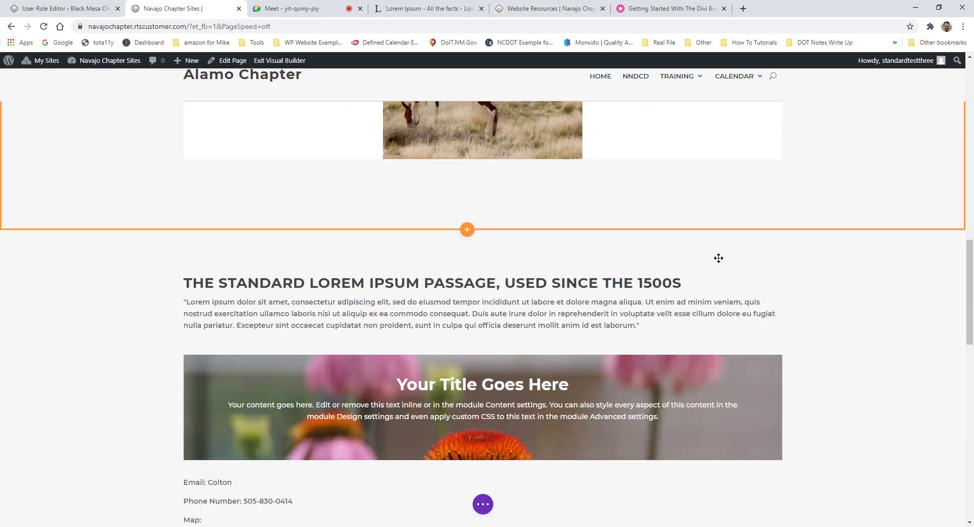
pyautogui.scroll(3, 792, 300)
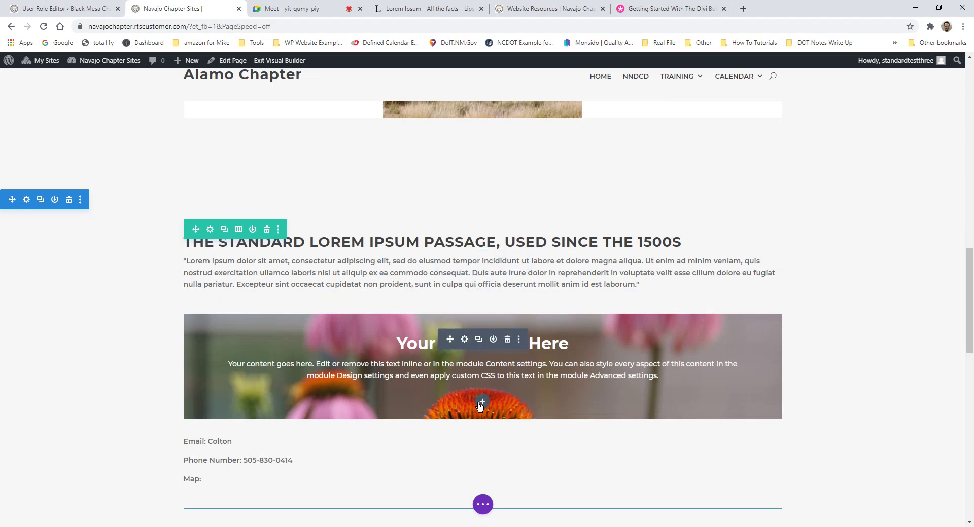
pyautogui.scroll(-1, 488, 329)
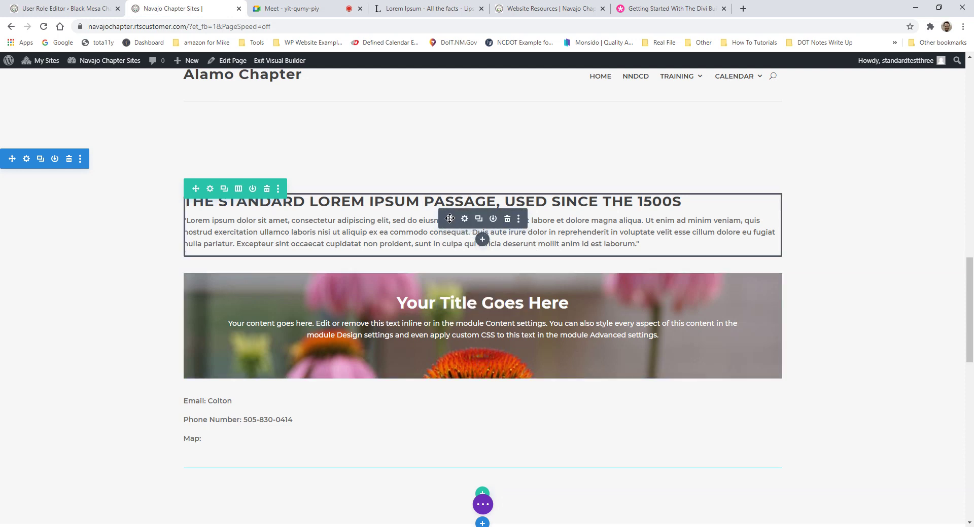
# Step: Move the Lorem Ipsum text below the flower banner, put the contact details above it, then delete that section
pyautogui.moveTo(450, 218); pyautogui.dragTo(597, 314)
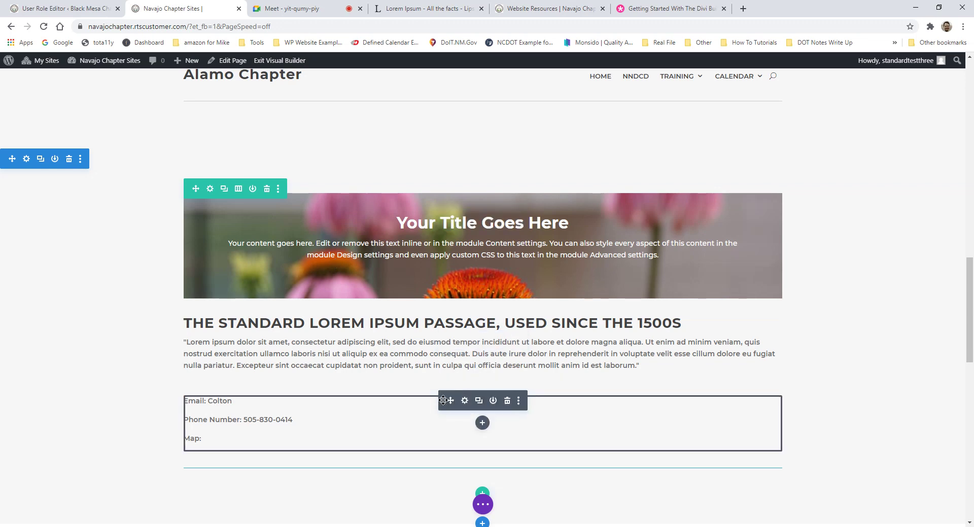
pyautogui.moveTo(443, 401); pyautogui.dragTo(529, 238)
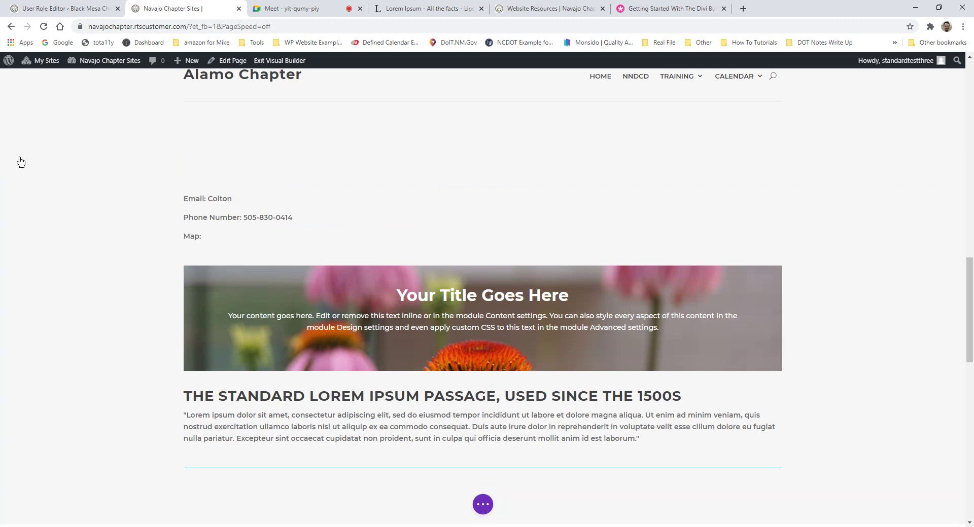
pyautogui.click(68, 159)
pyautogui.scroll(10, 213, 148)
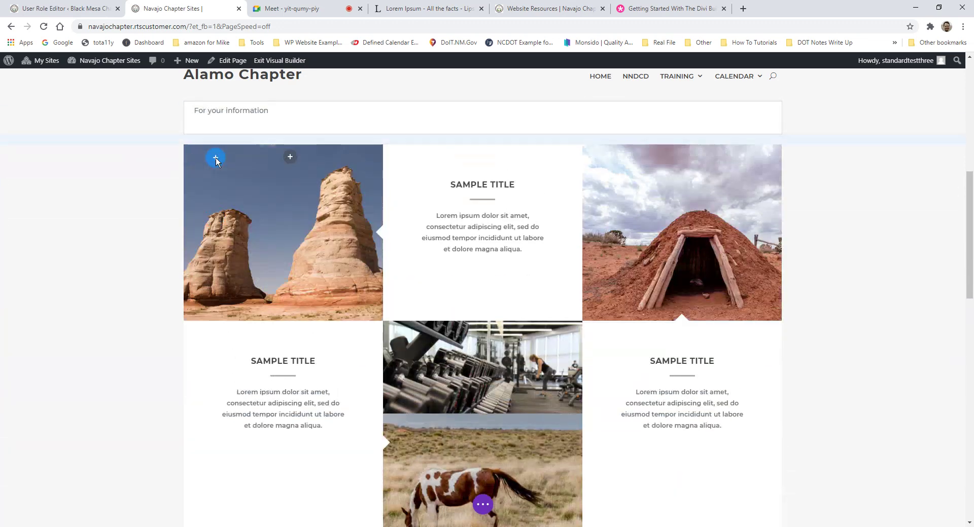
pyautogui.scroll(2, 215, 157)
# Step: Delete the SAMPLE TITLE image grid section, then undo that deletion
pyautogui.click(103, 223)
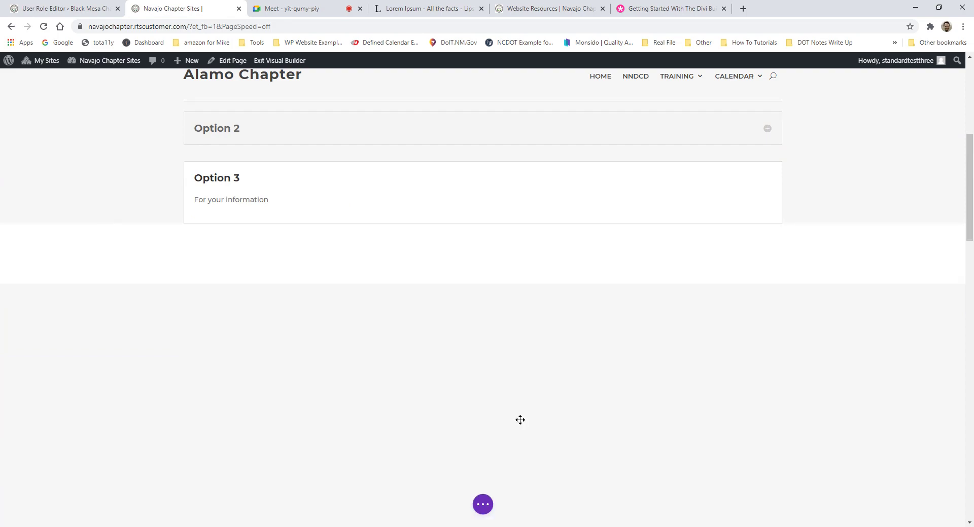
pyautogui.hotkey('ctrl', 'z')
pyautogui.scroll(-2, 456, 325)
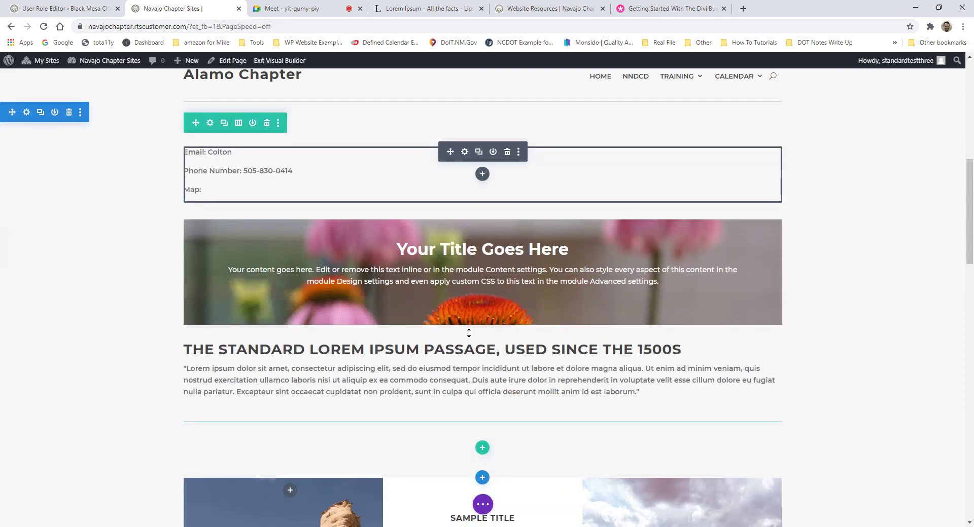
pyautogui.scroll(1, 468, 333)
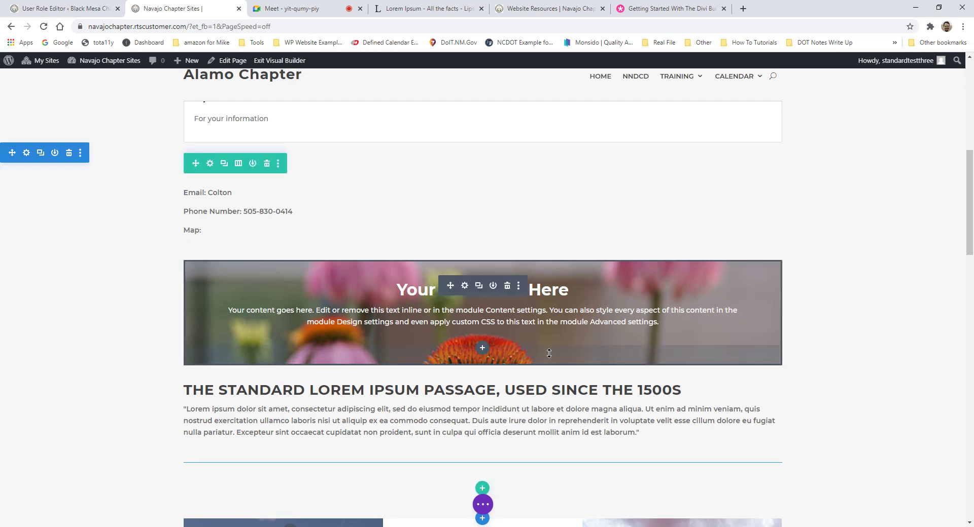
# Step: Undo once more so the contact section returns below the image grid
pyautogui.hotkey('ctrl', 'z')
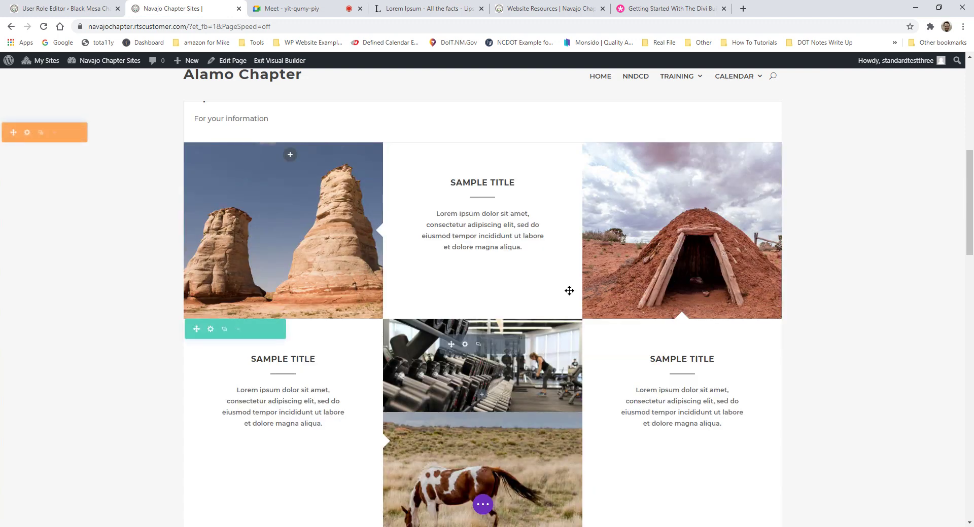
pyautogui.scroll(-10, 573, 291)
pyautogui.scroll(3, 472, 332)
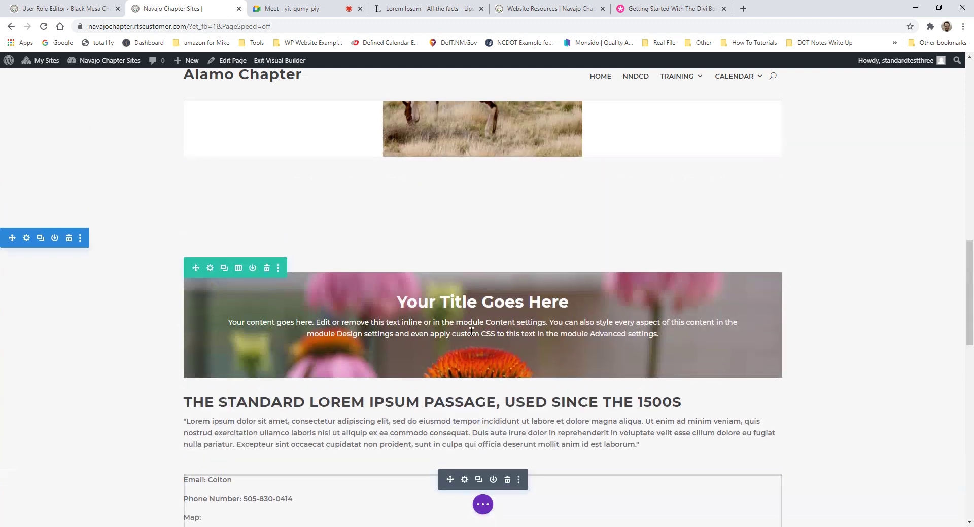
pyautogui.scroll(-2, 173, 388)
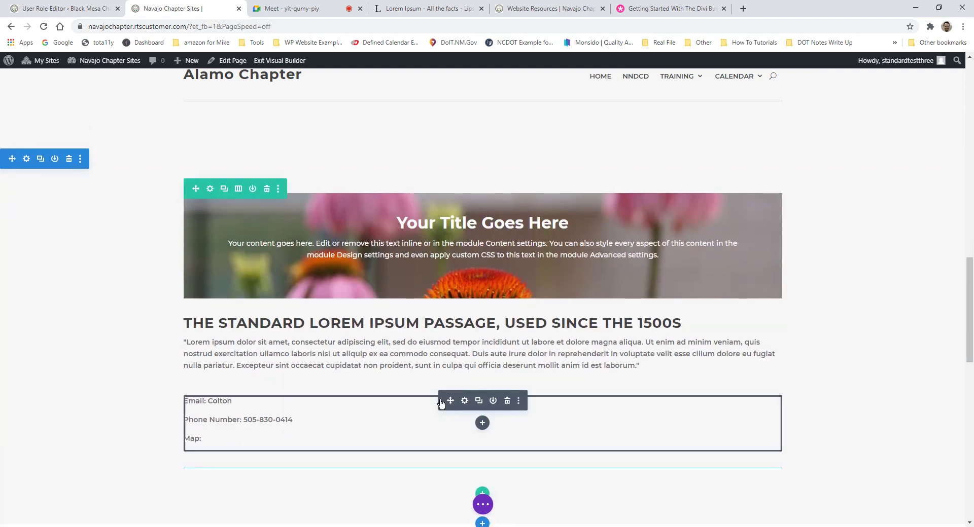
# Step: Drag the contact text module above the flower banner, then open and discard its settings
pyautogui.moveTo(449, 401); pyautogui.dragTo(466, 199)
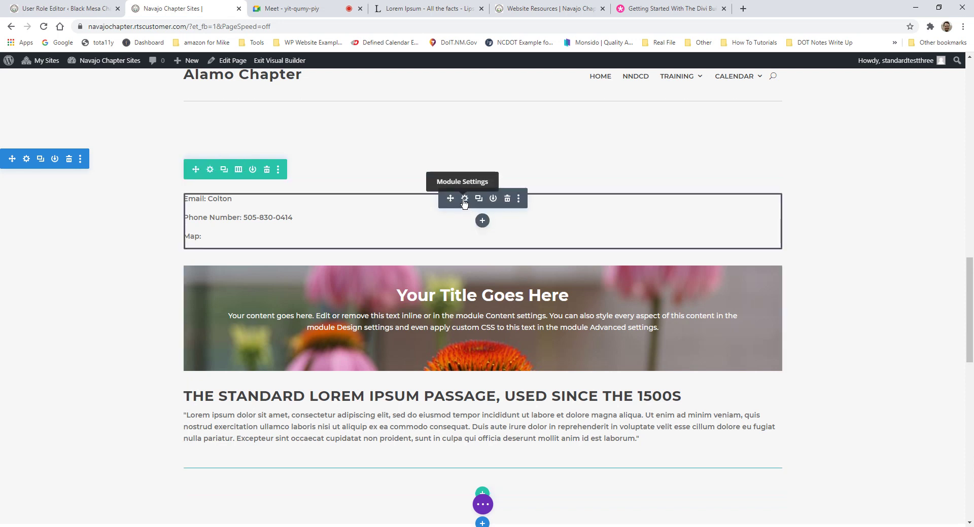
pyautogui.click(465, 200)
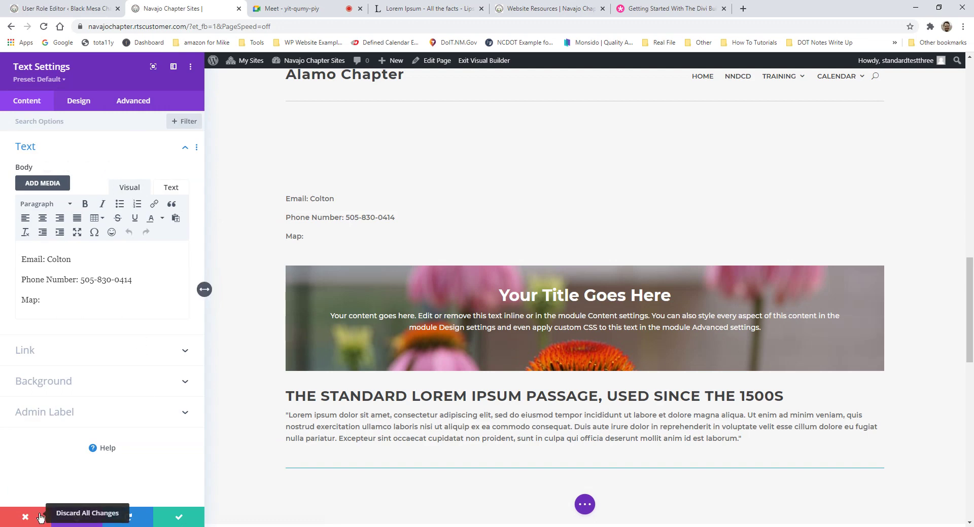
pyautogui.click(29, 517)
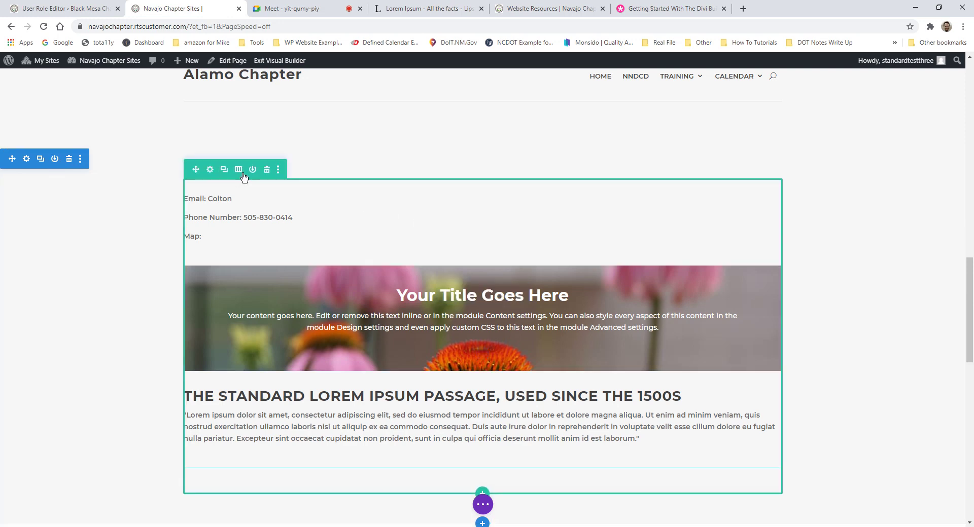
pyautogui.scroll(-1, 457, 329)
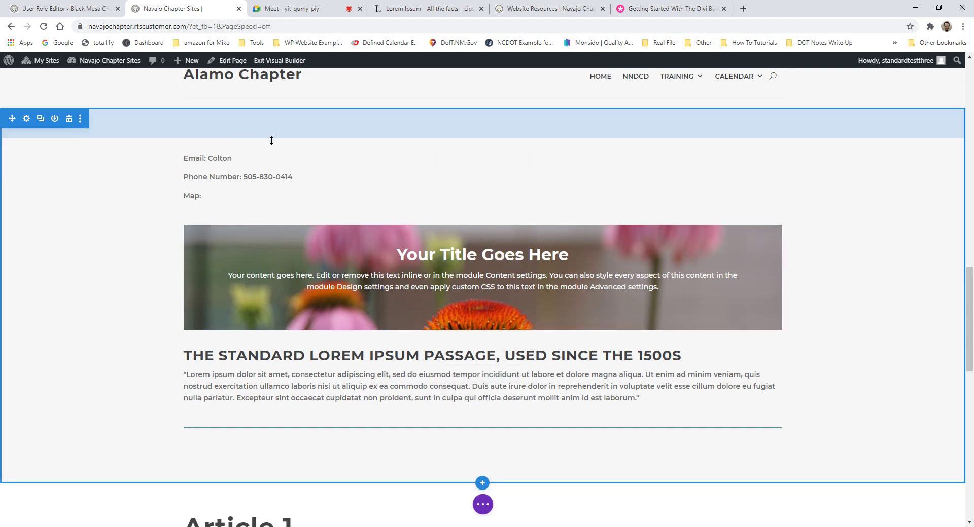
pyautogui.click(259, 124)
pyautogui.click(482, 333)
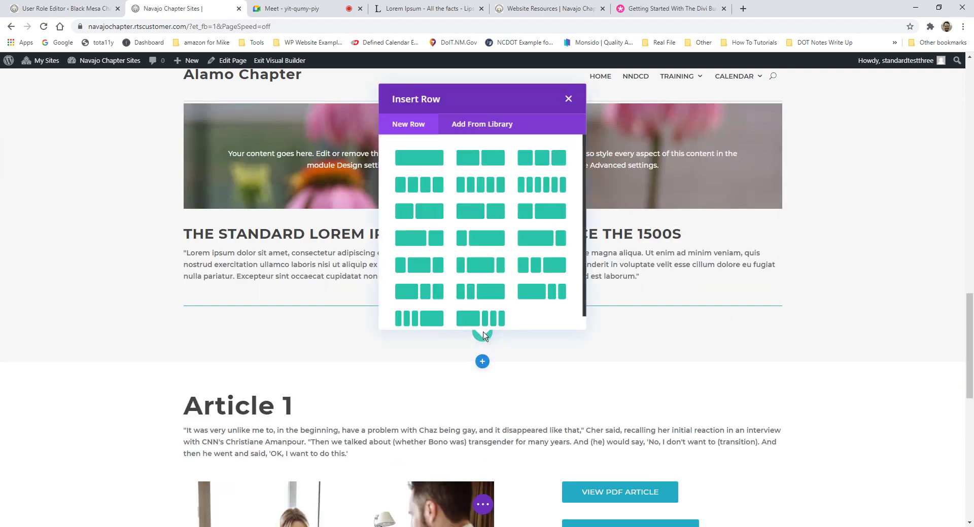
pyautogui.click(566, 98)
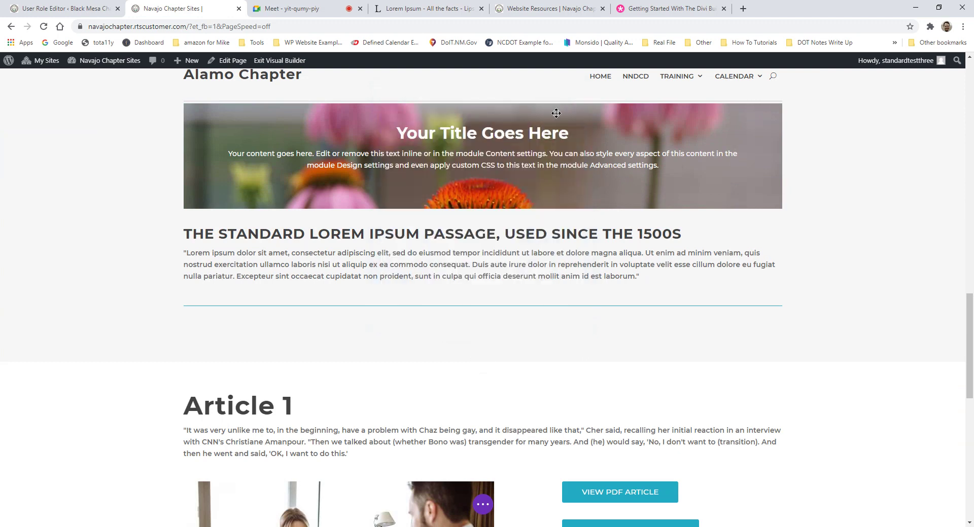
pyautogui.hotkey('ctrl', 'z')
pyautogui.scroll(-1, 553, 303)
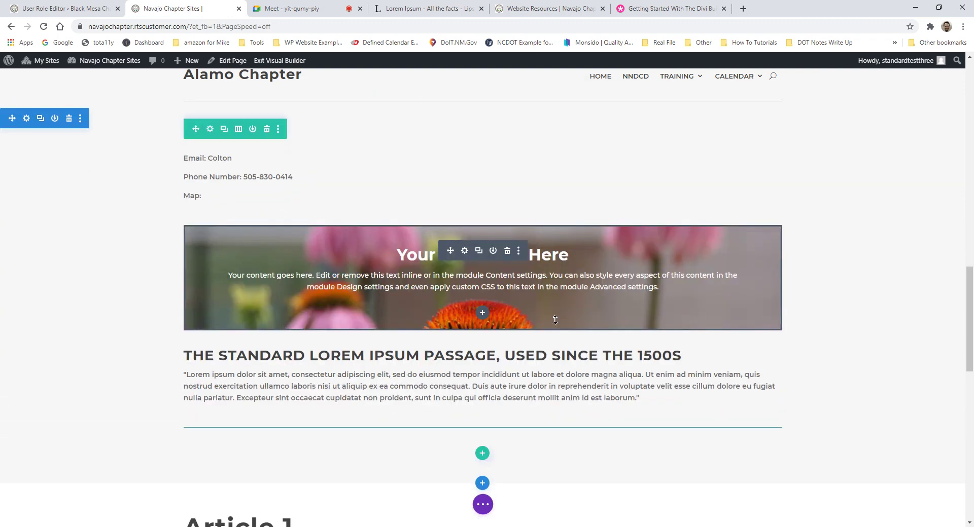
pyautogui.click(223, 129)
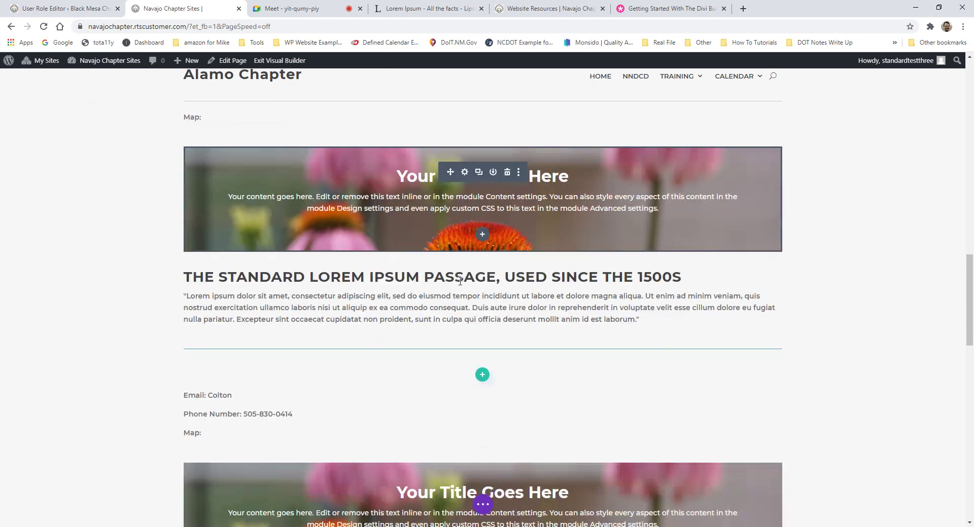
pyautogui.scroll(-6, 243, 200)
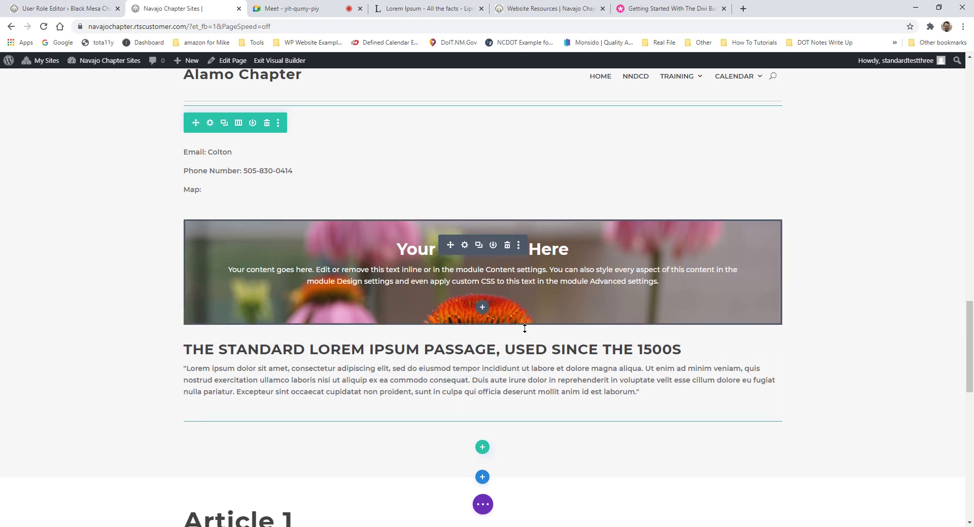
pyautogui.scroll(2, 294, 226)
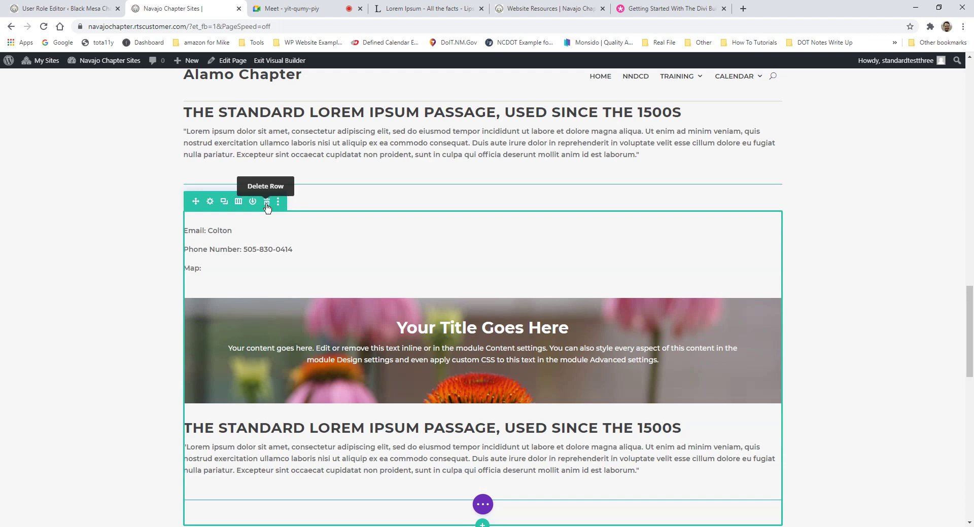
pyautogui.click(267, 203)
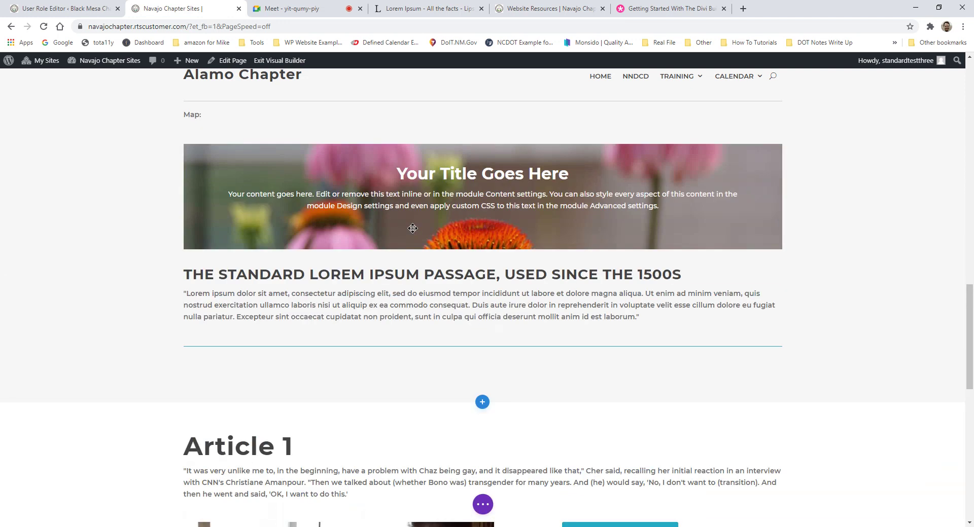
pyautogui.scroll(2, 355, 228)
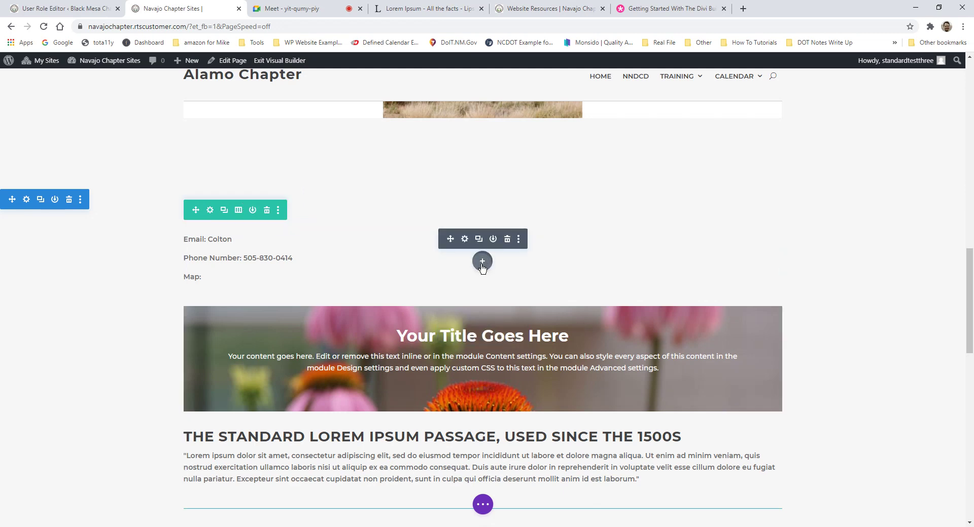
pyautogui.click(483, 262)
pyautogui.click(566, 283)
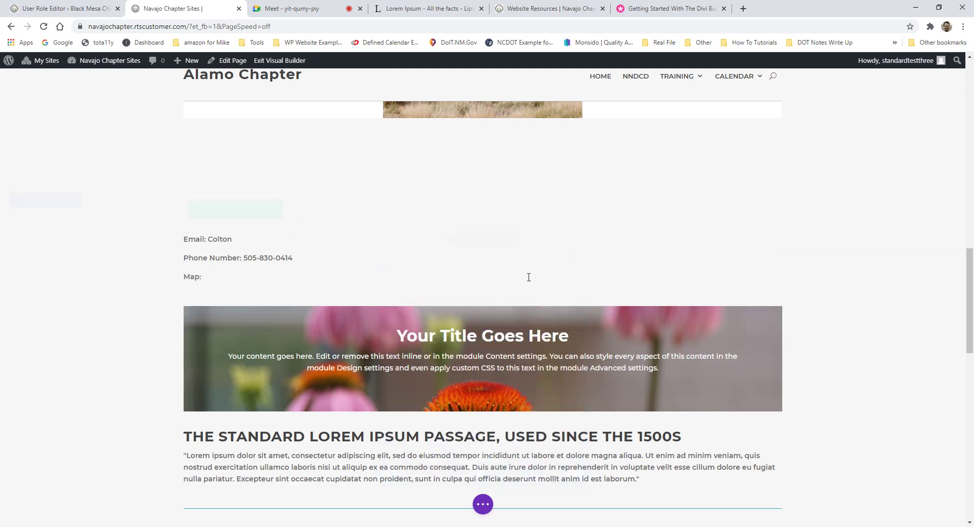
pyautogui.scroll(-3, 500, 404)
pyautogui.click(482, 372)
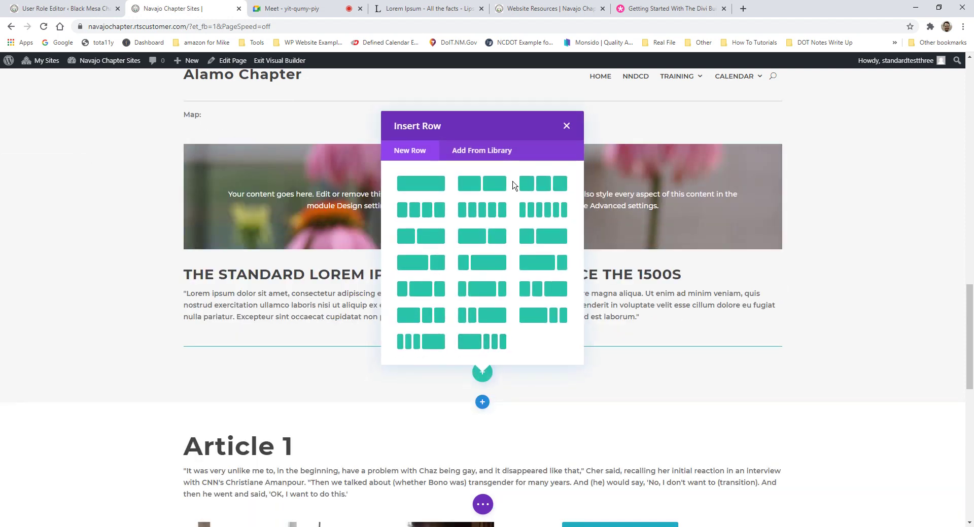
pyautogui.click(500, 159)
pyautogui.click(565, 183)
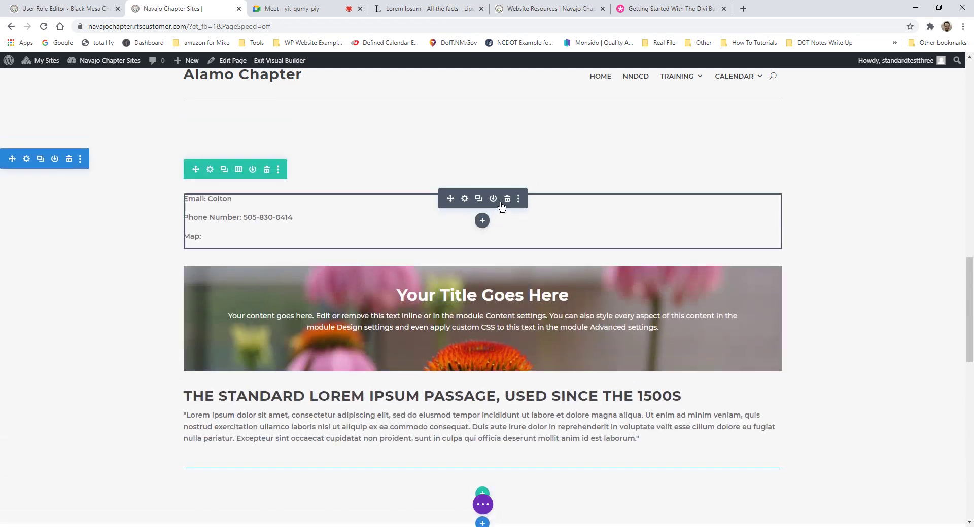
pyautogui.click(482, 220)
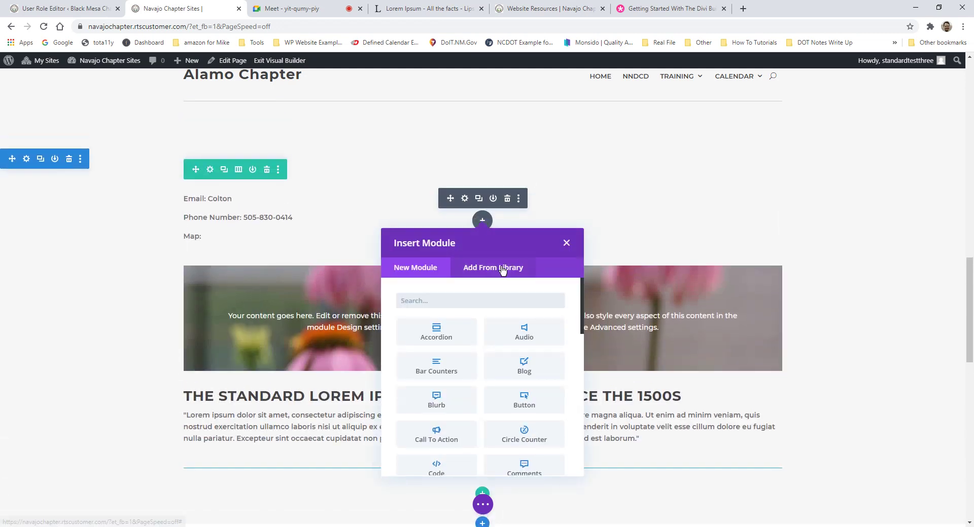
pyautogui.click(502, 270)
pyautogui.click(566, 243)
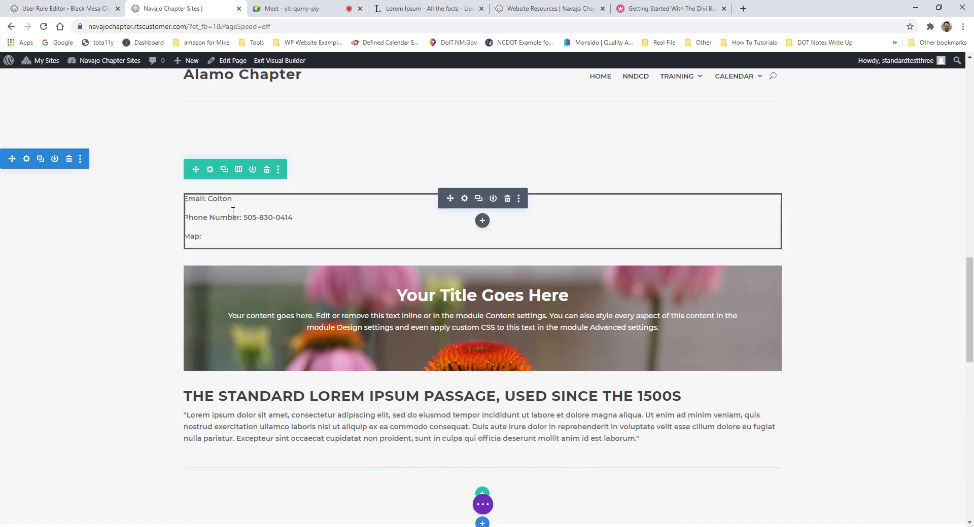
pyautogui.moveTo(233, 211); pyautogui.dragTo(441, 322)
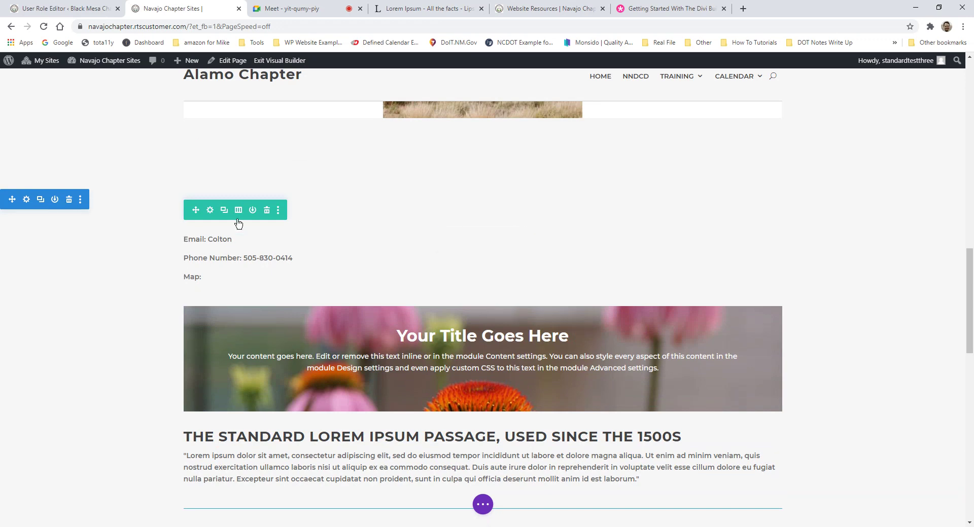
pyautogui.click(267, 210)
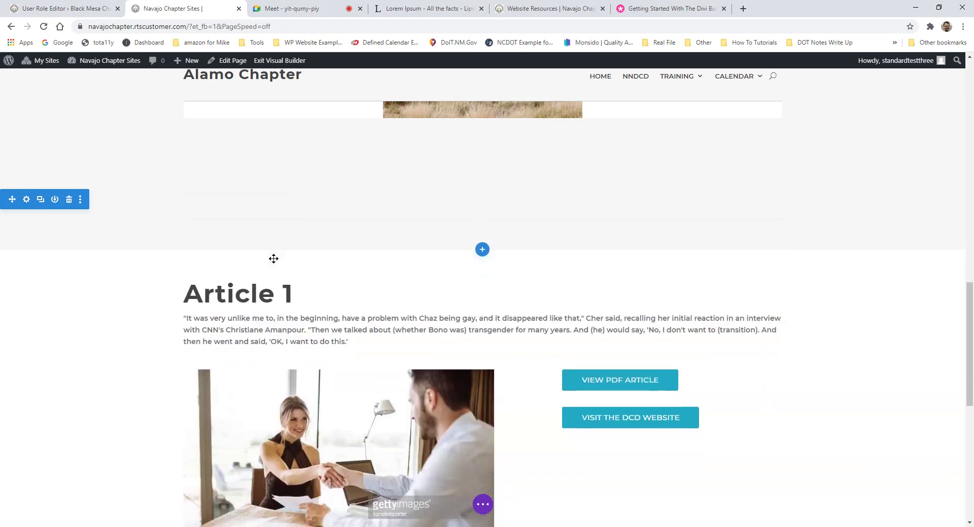
pyautogui.hotkey('ctrl', 'z')
# Step: Save the row to the Divi library under the name 'RTS Training Row'
pyautogui.click(252, 210)
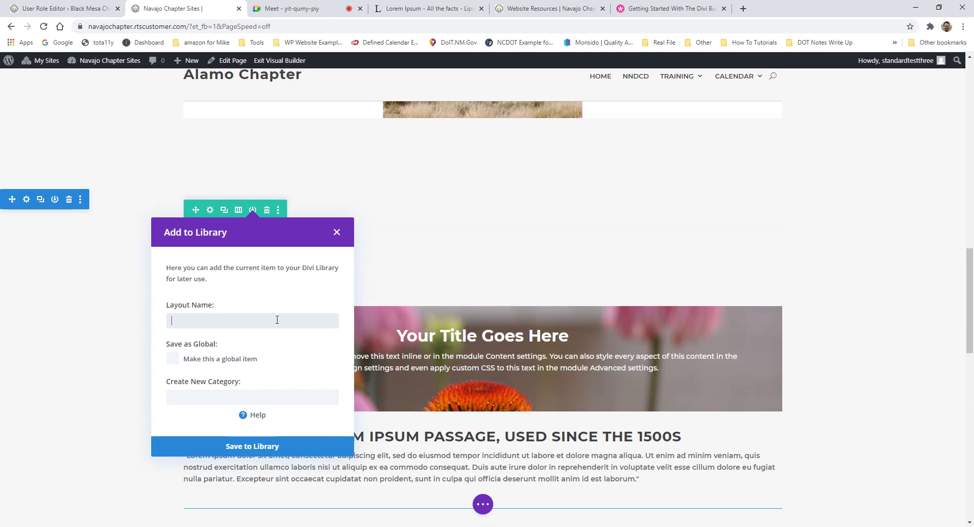
pyautogui.write('asd')
pyautogui.press('BackSpace')
pyautogui.press('BackSpace')
pyautogui.press('BackSpace')
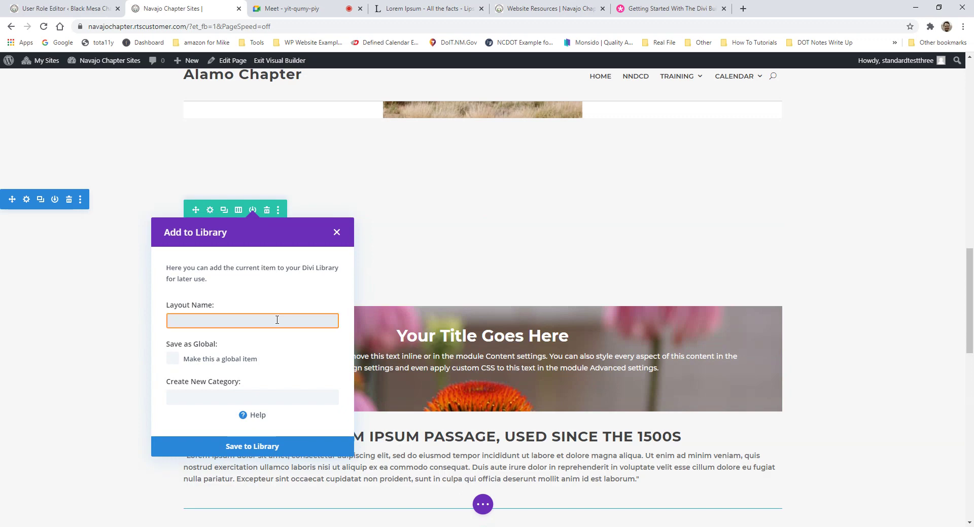
pyautogui.write('RTS')
pyautogui.hotkey('ctrl', 'space')
pyautogui.press('Escape')
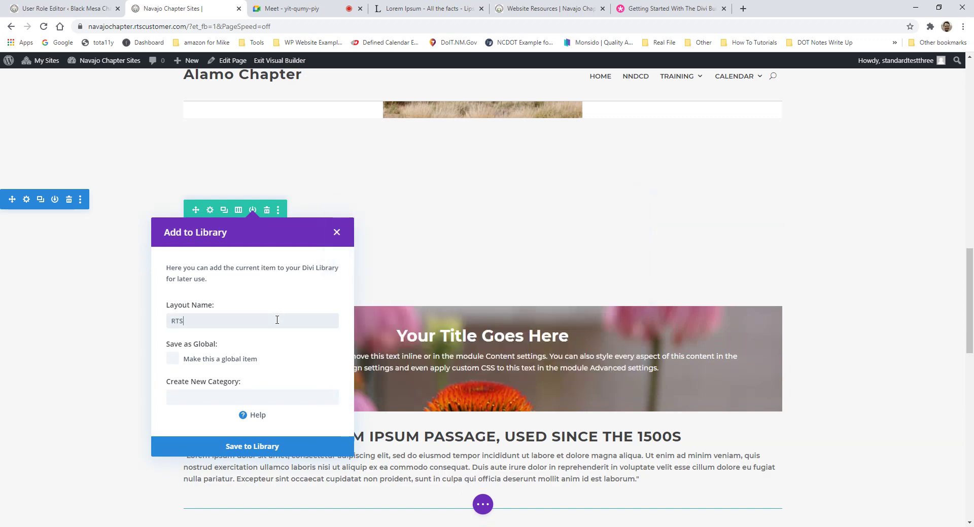
pyautogui.write('Training Row')
pyautogui.click(271, 453)
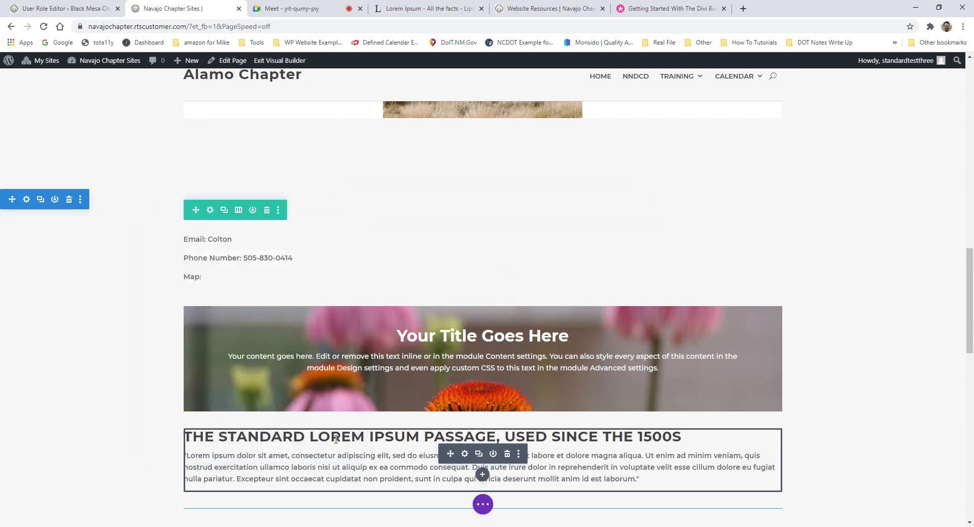
pyautogui.scroll(-2, 386, 380)
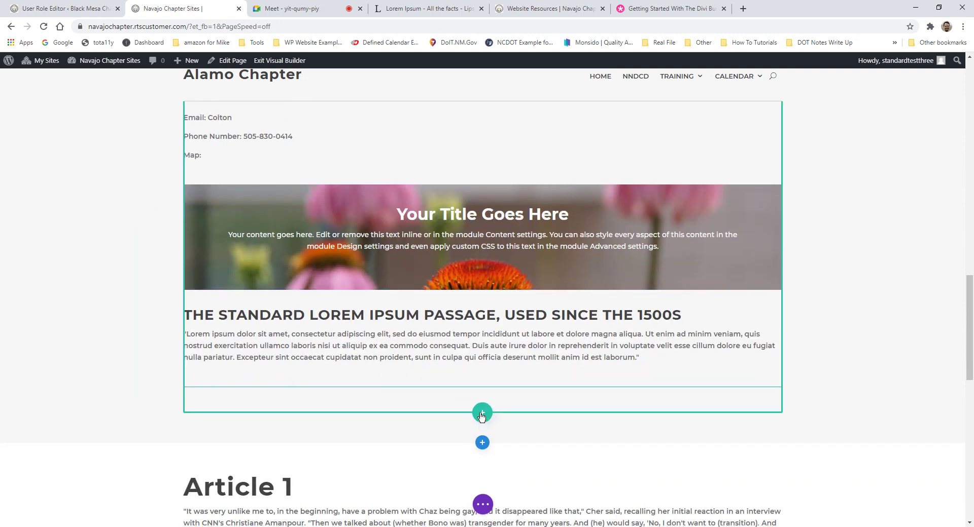
# Step: Insert the saved RTS Training Row from the library, then delete the contact row and undo it
pyautogui.click(479, 414)
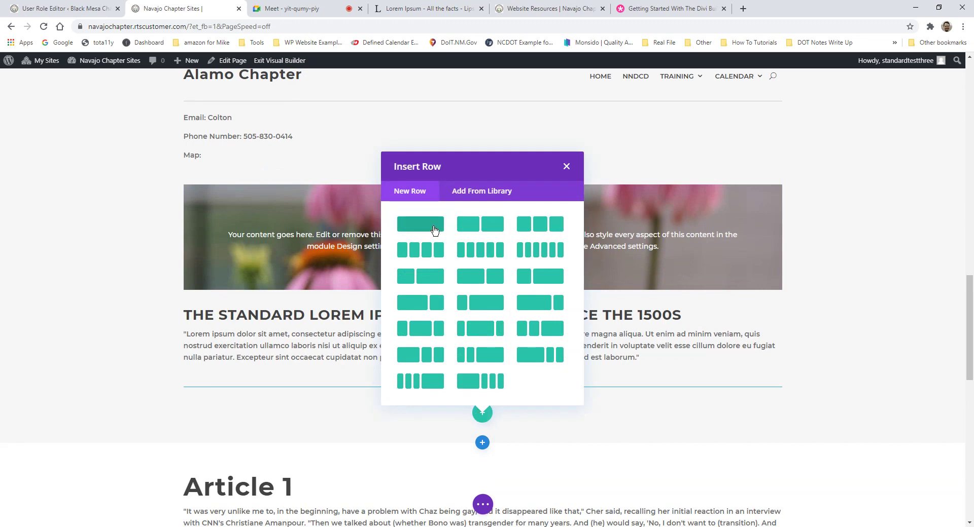
pyautogui.click(486, 192)
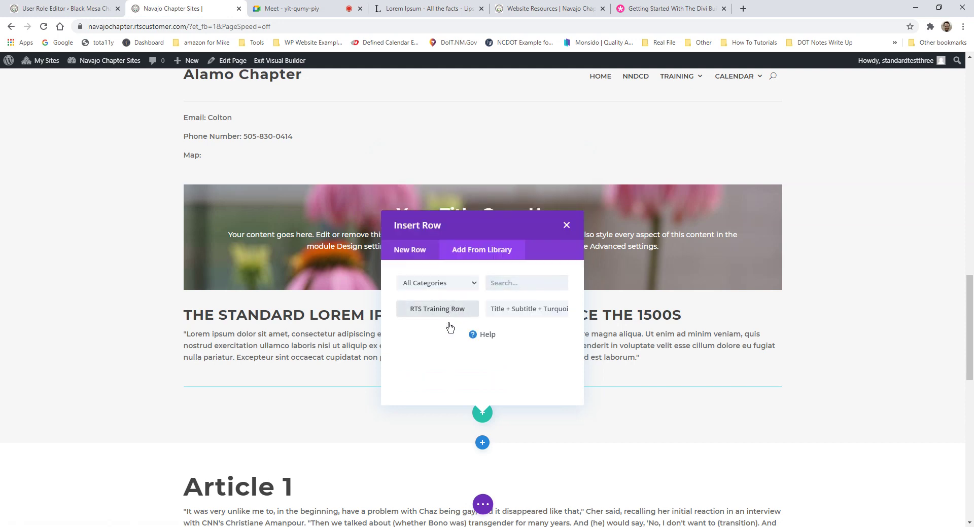
pyautogui.click(459, 309)
pyautogui.scroll(-3, 473, 388)
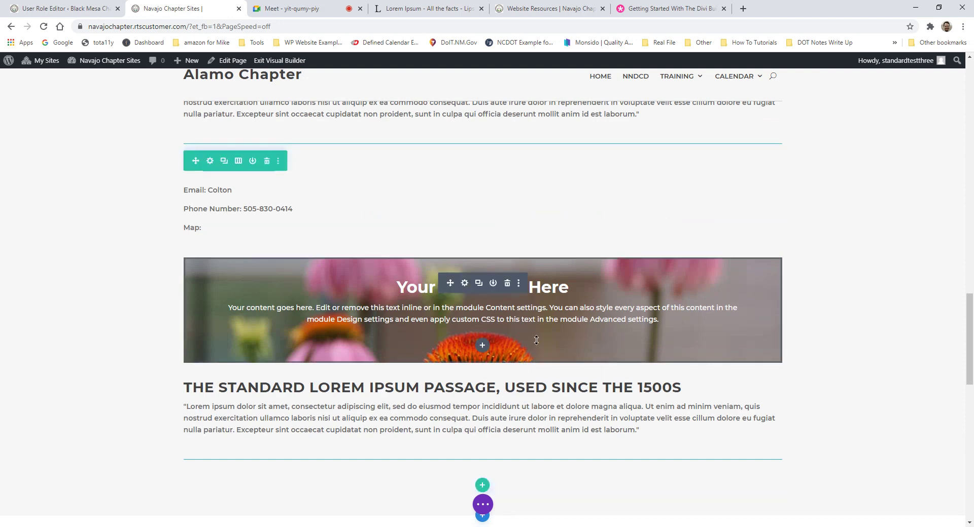
pyautogui.click(266, 162)
pyautogui.hotkey('ctrl', 'z')
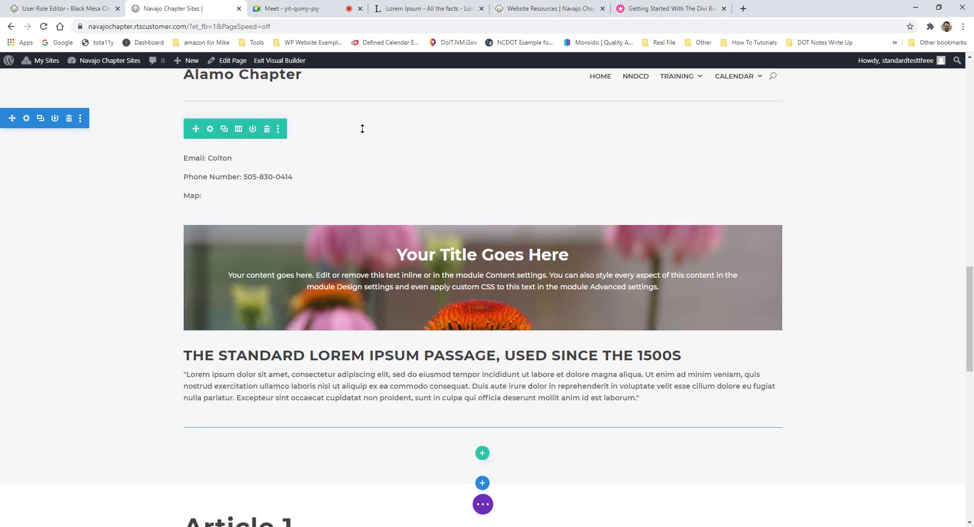
pyautogui.click(267, 130)
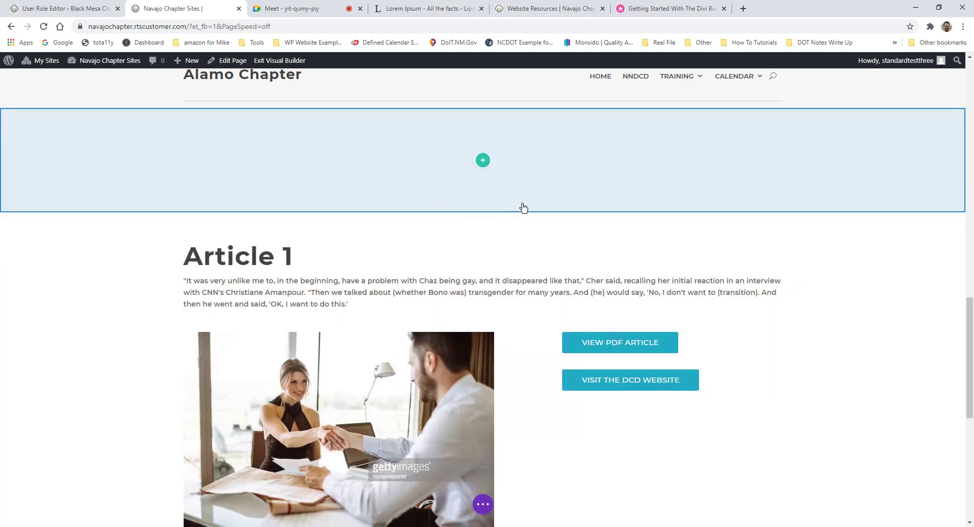
pyautogui.hotkey('ctrl', 'z')
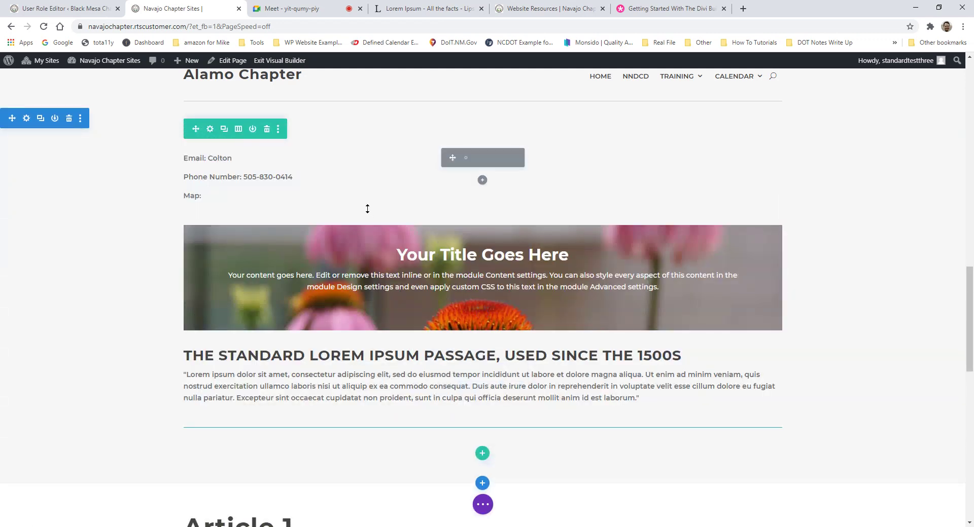
pyautogui.click(278, 130)
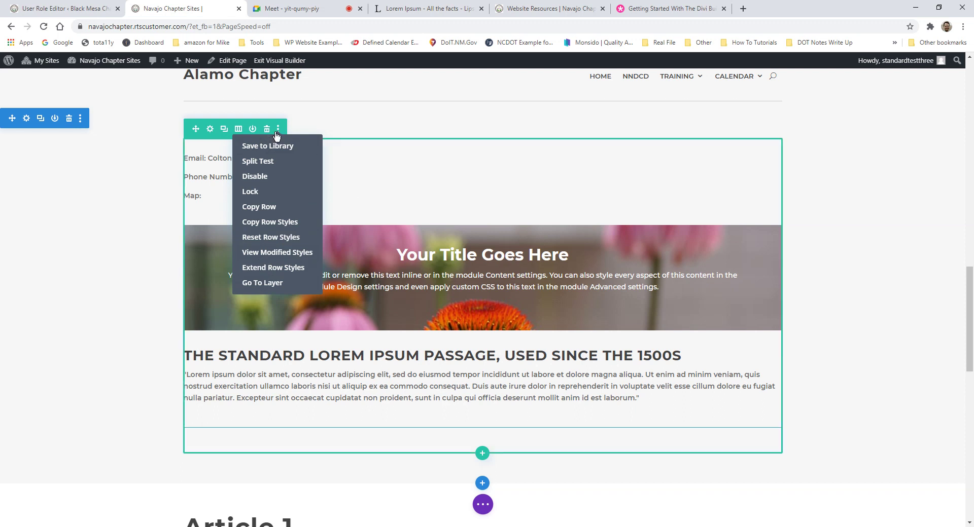
pyautogui.click(278, 128)
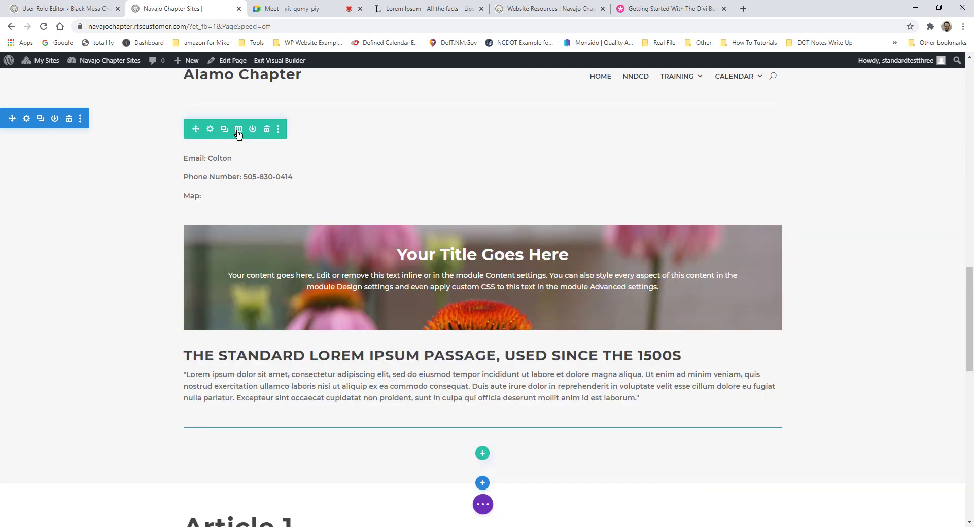
# Step: Split the row into two equal columns, leaving the right column empty
pyautogui.click(239, 129)
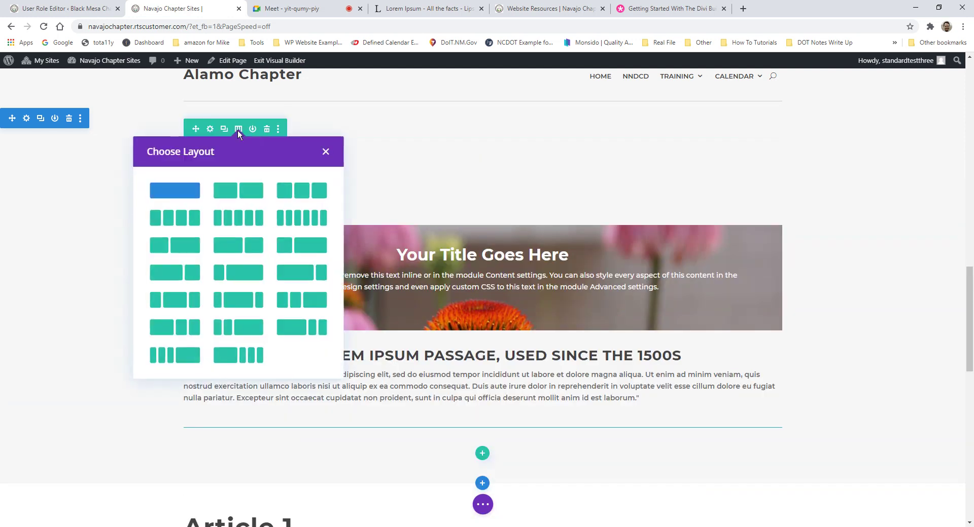
pyautogui.click(243, 190)
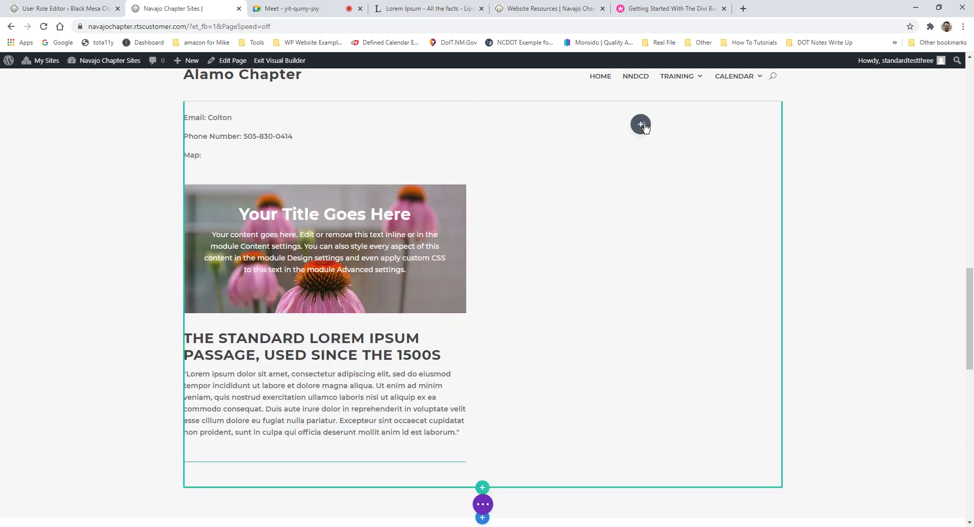
pyautogui.click(641, 122)
pyautogui.click(727, 147)
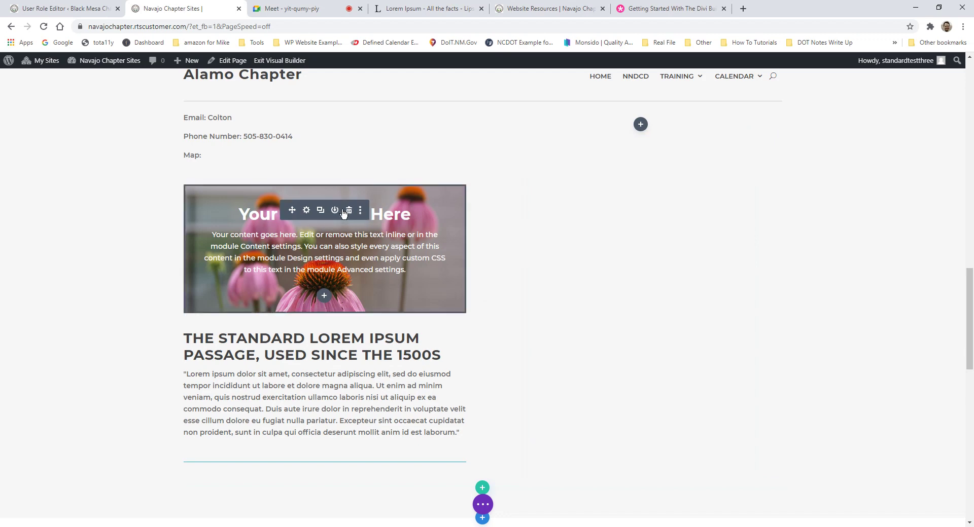
# Step: Paste a flower banner copy into the right column and make it taller
pyautogui.click(320, 211)
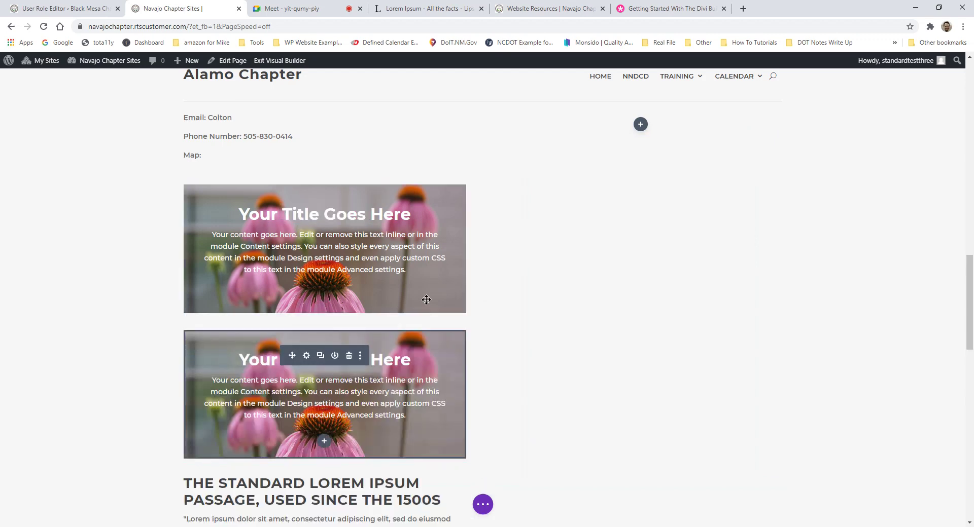
pyautogui.hotkey('ctrl', 'z')
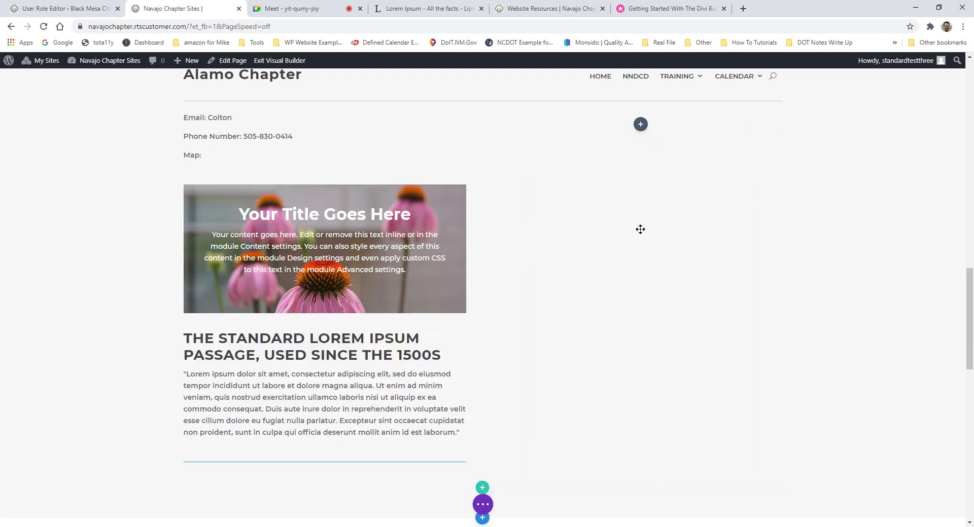
pyautogui.hotkey('ctrl', 'v')
pyautogui.moveTo(630, 226); pyautogui.dragTo(630, 242)
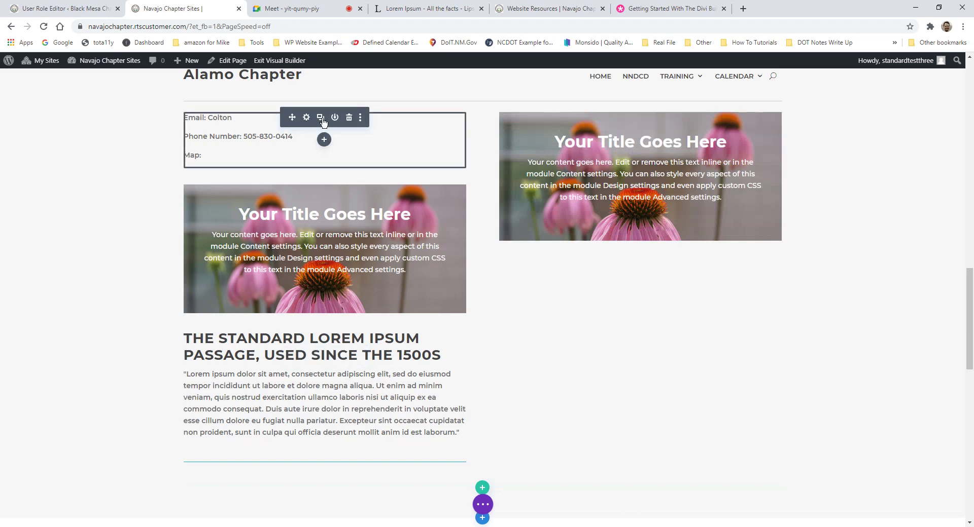
# Step: Duplicate the Email, Phone Number and Map text and move the copy to the right column
pyautogui.click(320, 117)
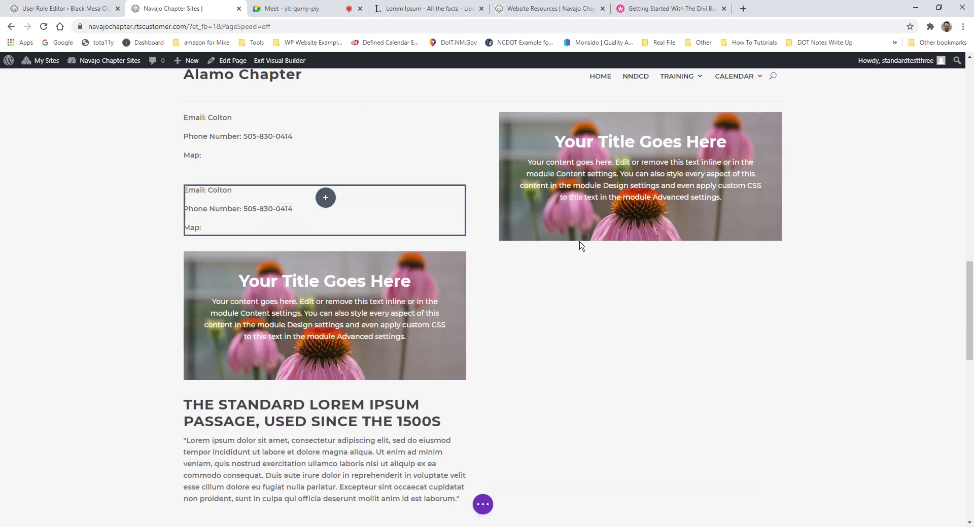
pyautogui.scroll(-1, 656, 278)
pyautogui.moveTo(655, 278); pyautogui.dragTo(657, 255)
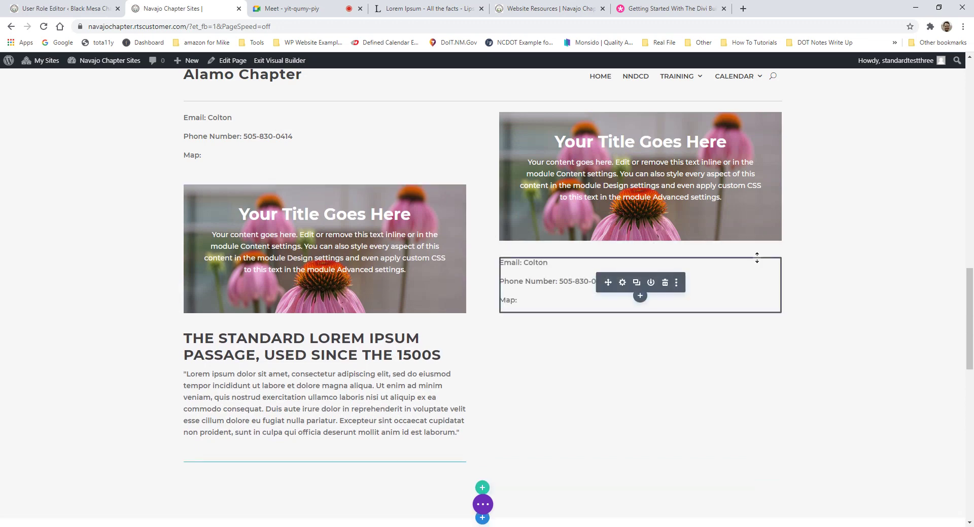
pyautogui.scroll(1, 758, 255)
pyautogui.scroll(3, 758, 255)
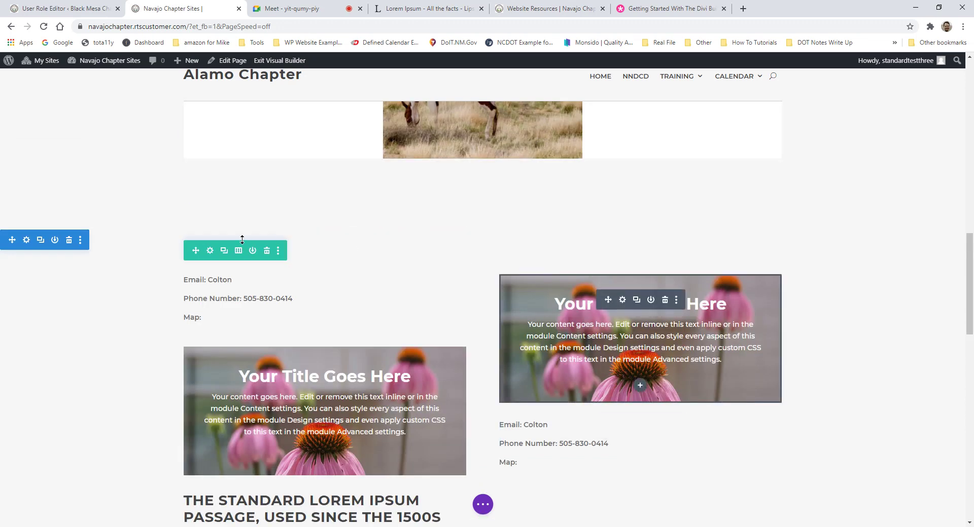
# Step: Undo the contact copy, its move and the banner edits so all content stays left
pyautogui.hotkey('ctrl', 'z')
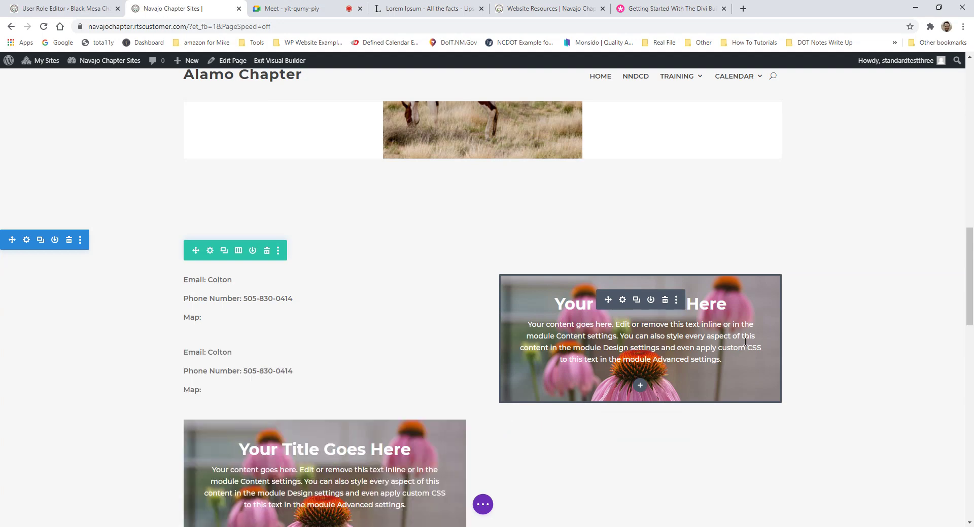
pyautogui.hotkey('ctrl', 'z')
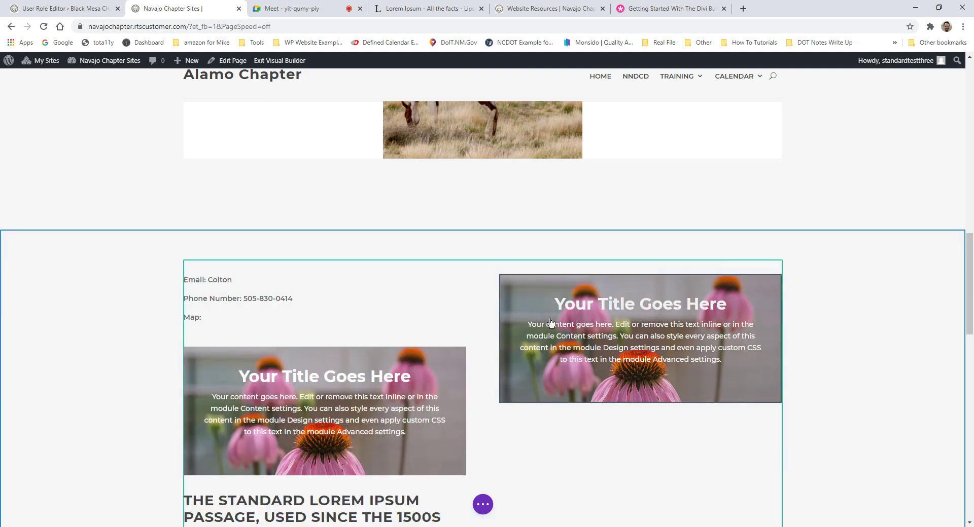
pyautogui.hotkey('ctrl', 'z')
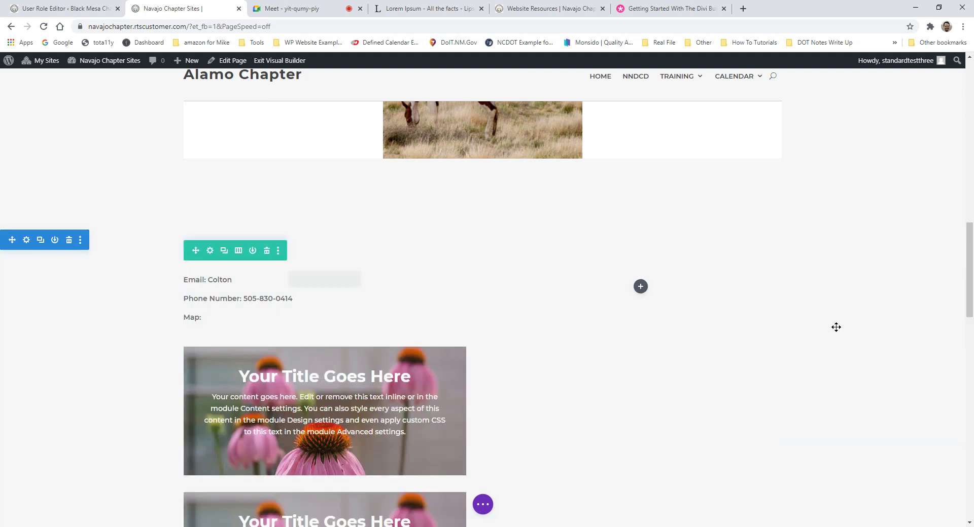
pyautogui.hotkey('ctrl', 'z')
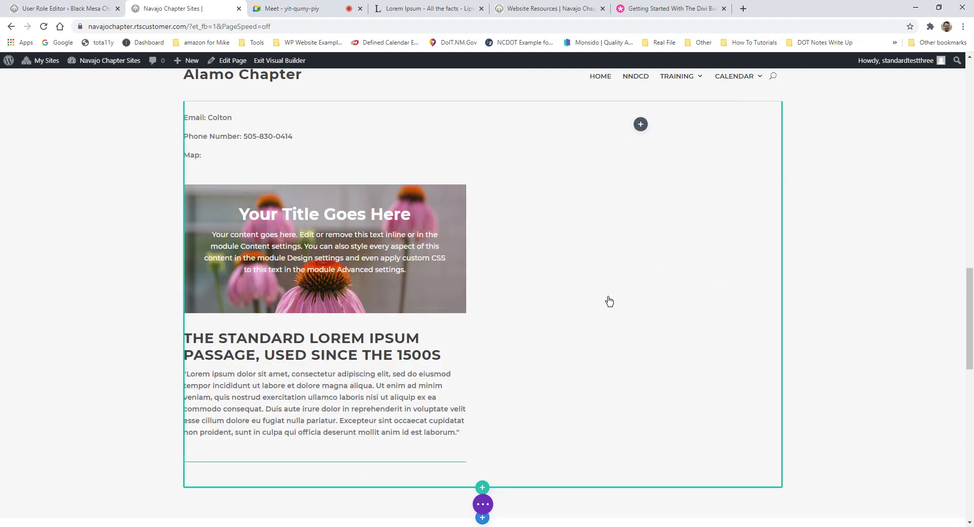
pyautogui.scroll(-1, 693, 330)
# Step: Scroll up to view the single-column contact and Lorem Ipsum row
pyautogui.scroll(3, 693, 330)
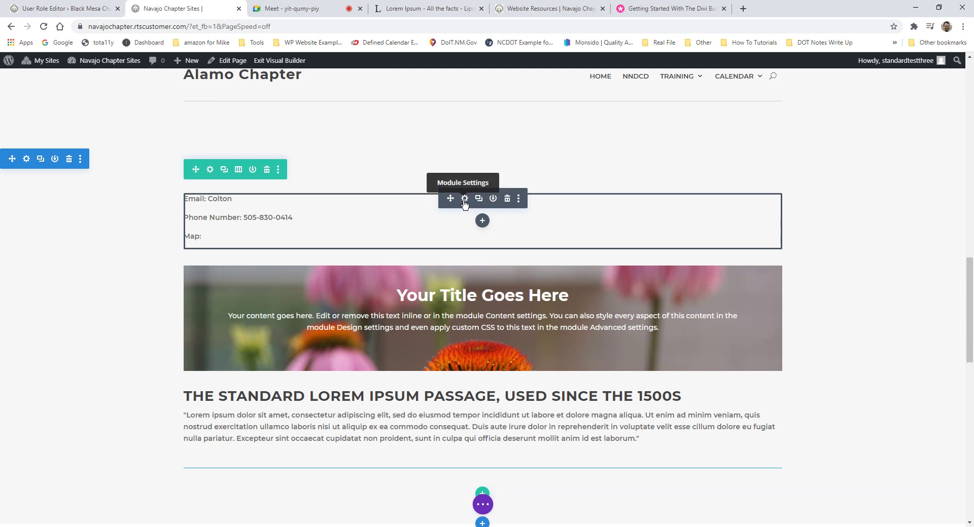
# Step: Open the contact text module's Text Settings and collapse its Text content section
pyautogui.click(464, 199)
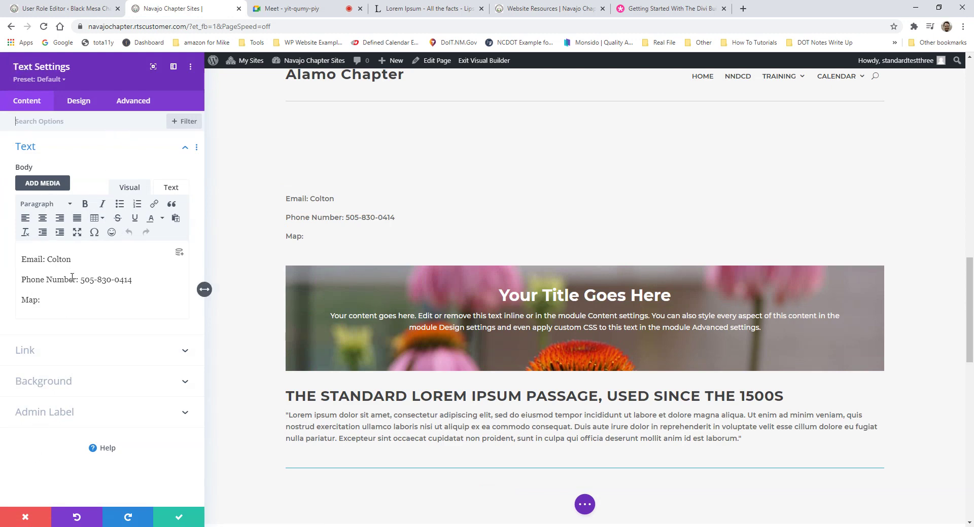
pyautogui.click(42, 149)
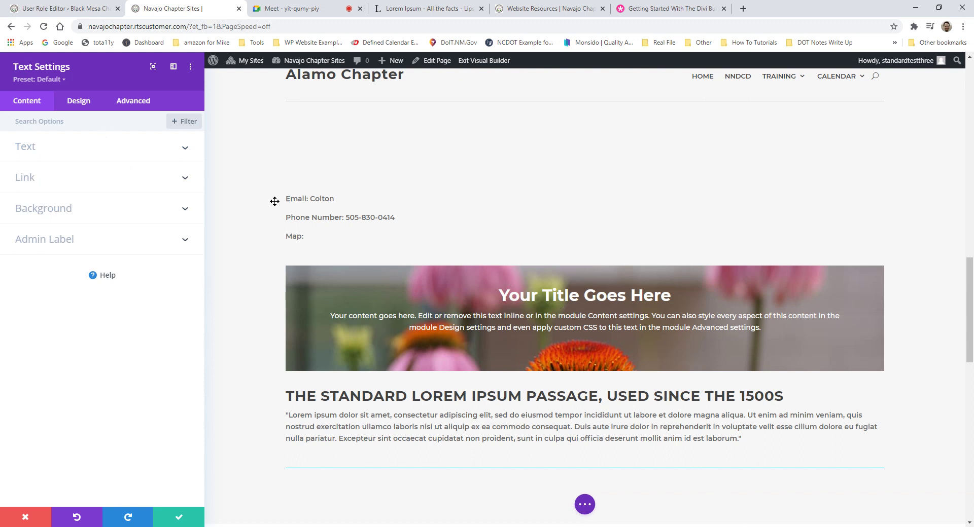
pyautogui.moveTo(350, 217)
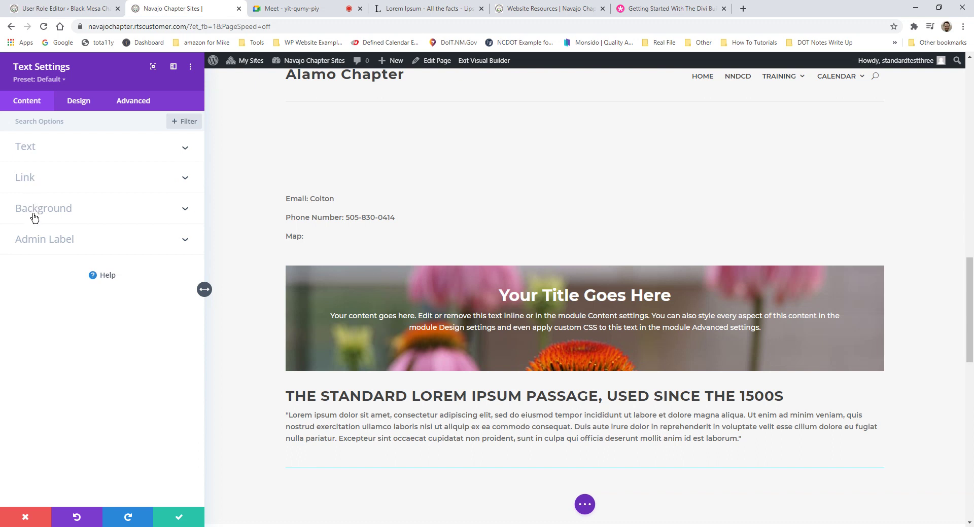
# Step: Try a grey background on the contact text module, then clear it again
pyautogui.click(35, 212)
pyautogui.click(35, 213)
pyautogui.click(108, 218)
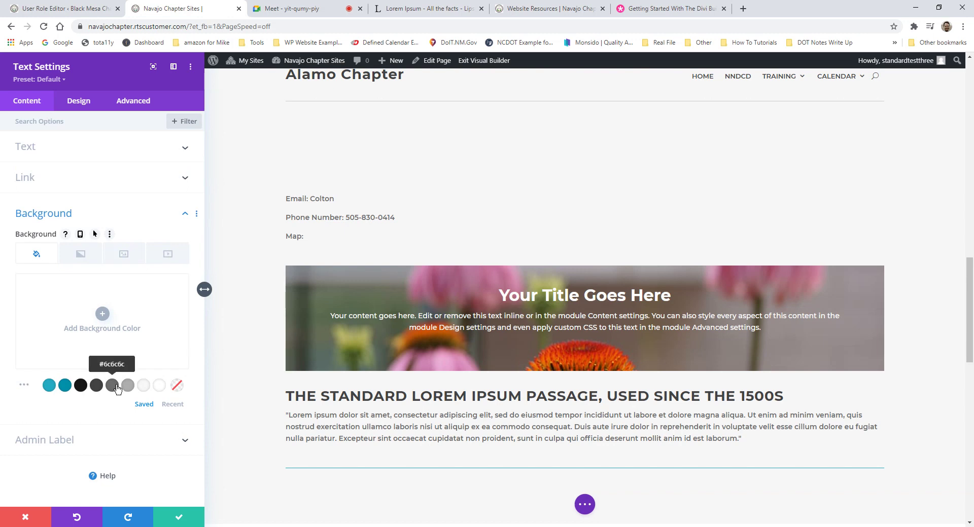
pyautogui.click(116, 388)
pyautogui.click(177, 388)
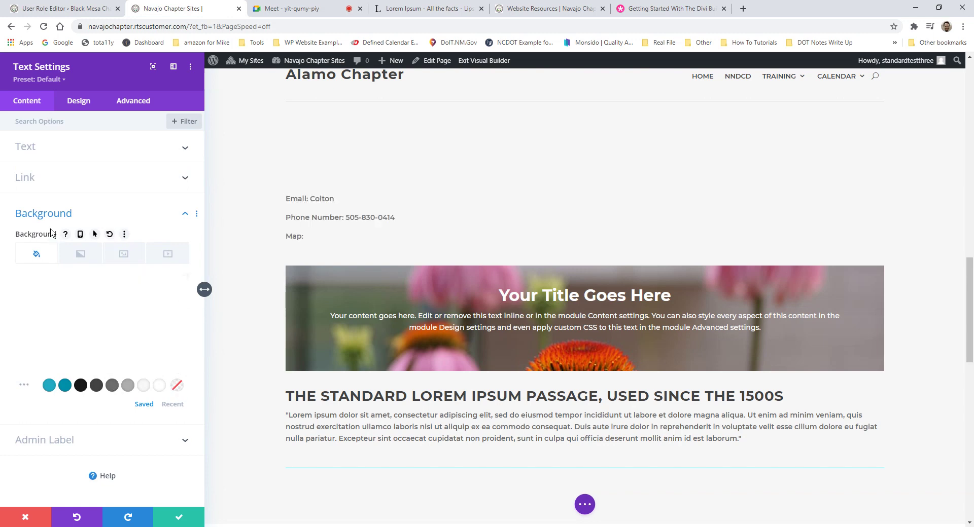
pyautogui.click(48, 220)
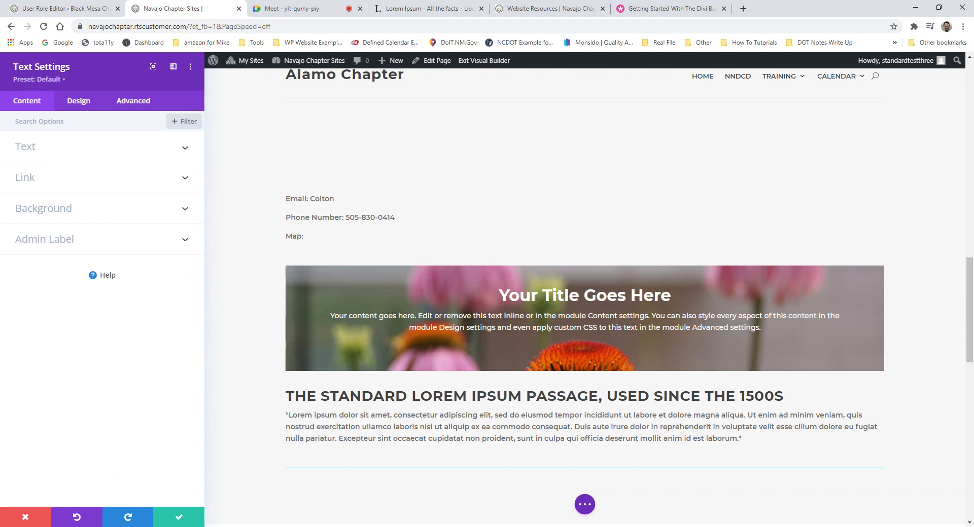
# Step: Add an empty line after 'Map:' in the text module's body
pyautogui.click(40, 152)
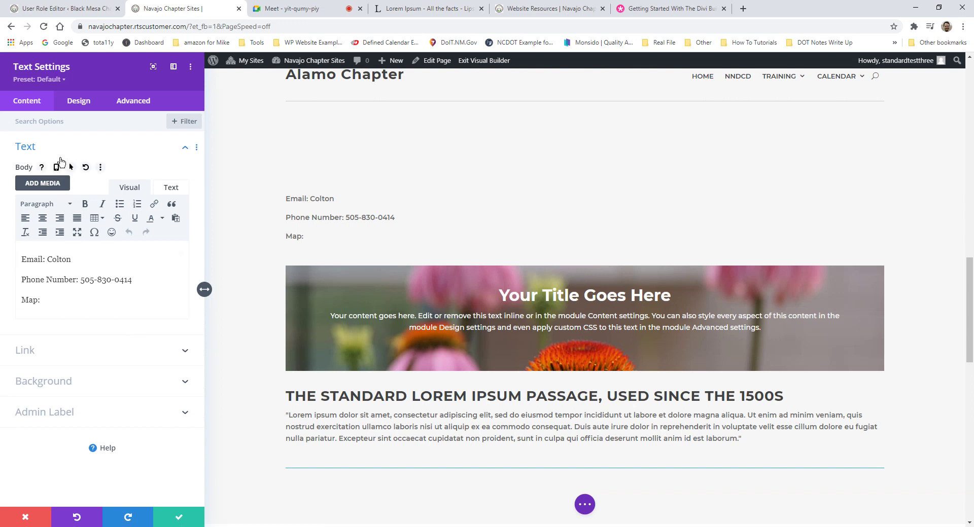
pyautogui.moveTo(46, 280); pyautogui.dragTo(41, 300)
pyautogui.click(48, 291)
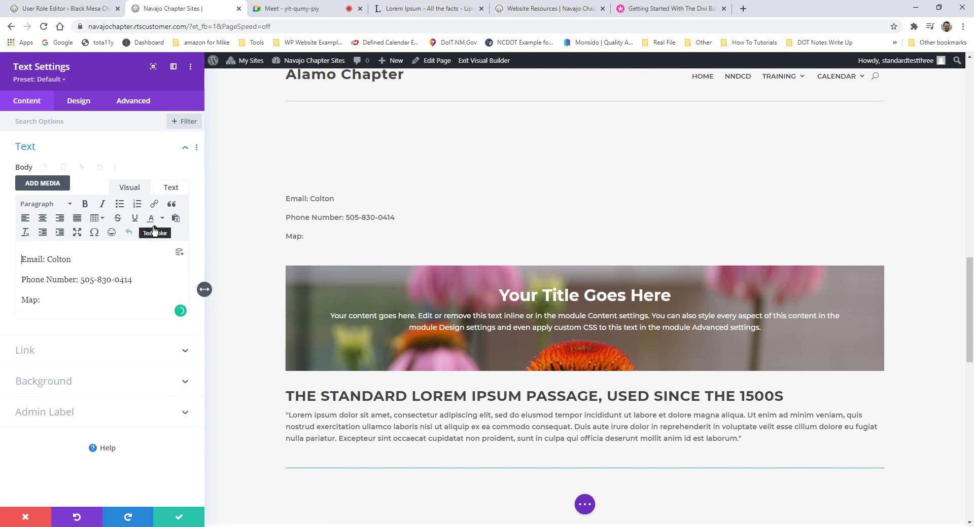
pyautogui.moveTo(71, 262); pyautogui.dragTo(47, 262)
pyautogui.click(61, 296)
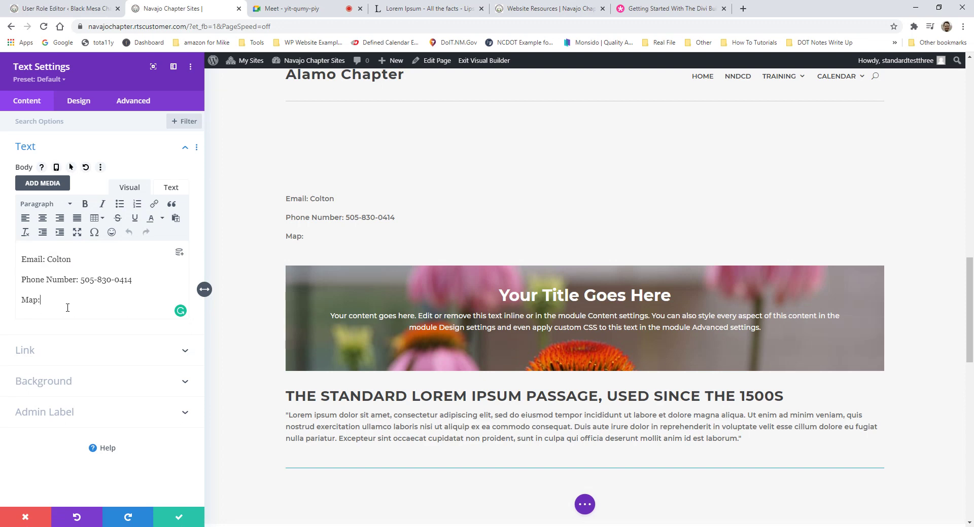
pyautogui.click(40, 300)
pyautogui.press('Return')
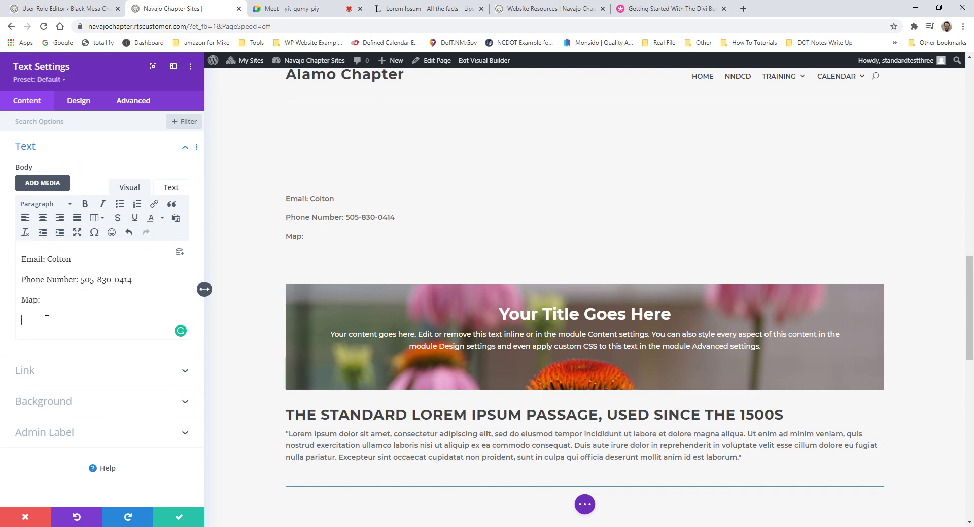
# Step: Copy the standard Lorem Ipsum passage from lipsum.com
pyautogui.click(429, 9)
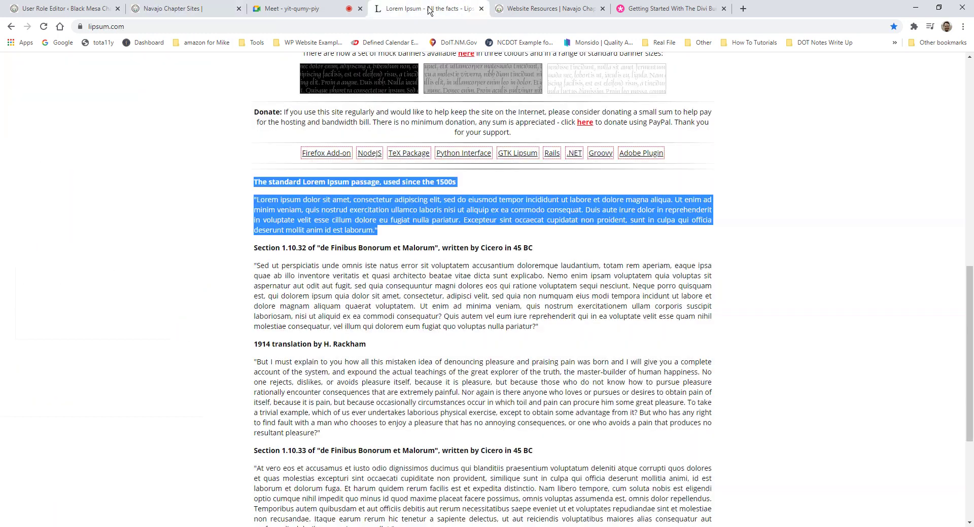
pyautogui.rightClick(336, 213)
pyautogui.click(365, 219)
pyautogui.click(203, 8)
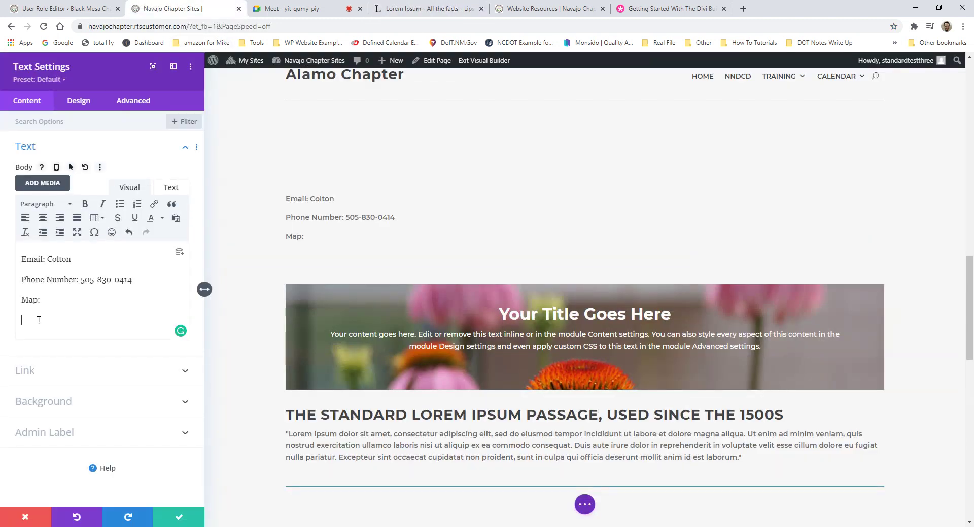
# Step: Paste the Lorem Ipsum text below 'Map:' and delete its pasted heading
pyautogui.click(30, 307)
pyautogui.hotkey('ctrl', 'v')
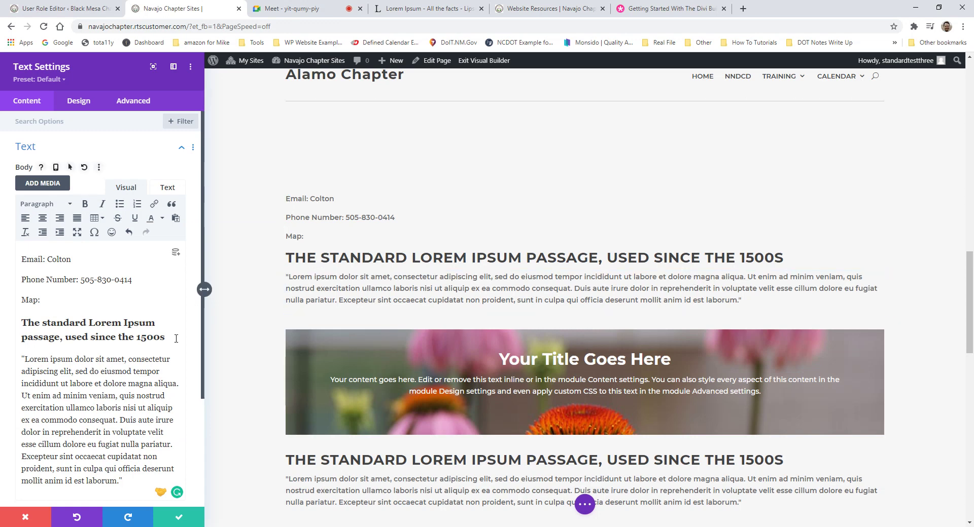
pyautogui.moveTo(165, 338); pyautogui.dragTo(18, 322)
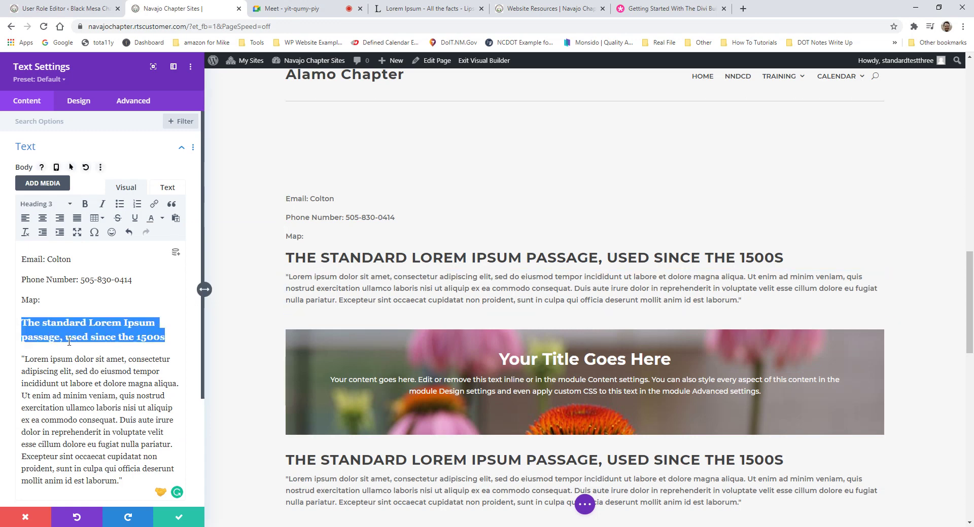
pyautogui.press('BackSpace')
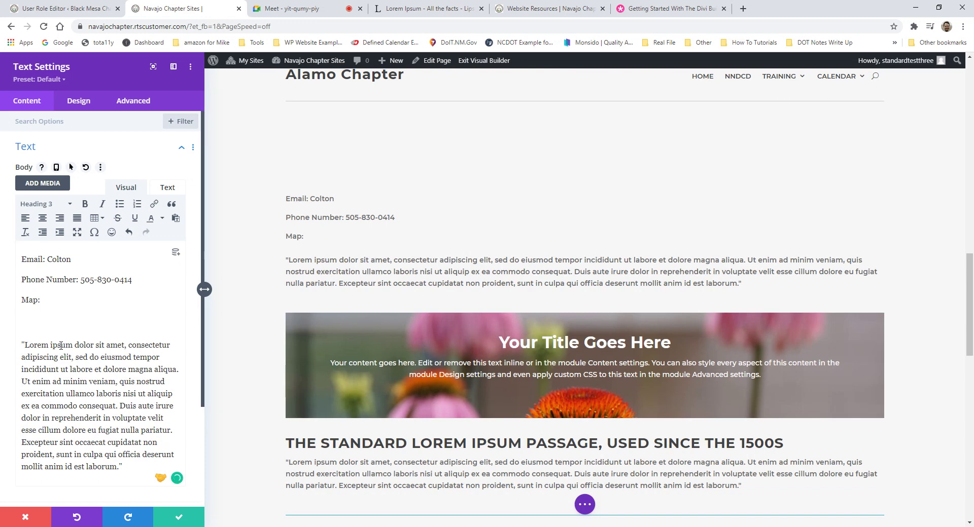
pyautogui.press('BackSpace')
# Step: Add a line reading 'Overview' above the Lorem Ipsum paragraph
pyautogui.press('Down')
pyautogui.press('Return')
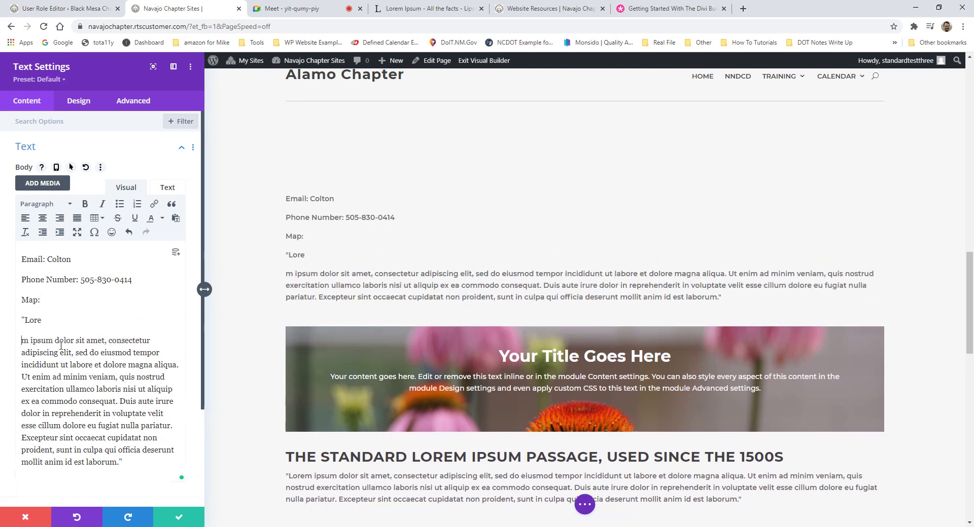
pyautogui.press('Delete')
pyautogui.press('Delete')
pyautogui.press('Delete')
pyautogui.press('Delete')
pyautogui.write('\\')
pyautogui.press('BackSpace')
pyautogui.press('Delete')
pyautogui.write('Overview')
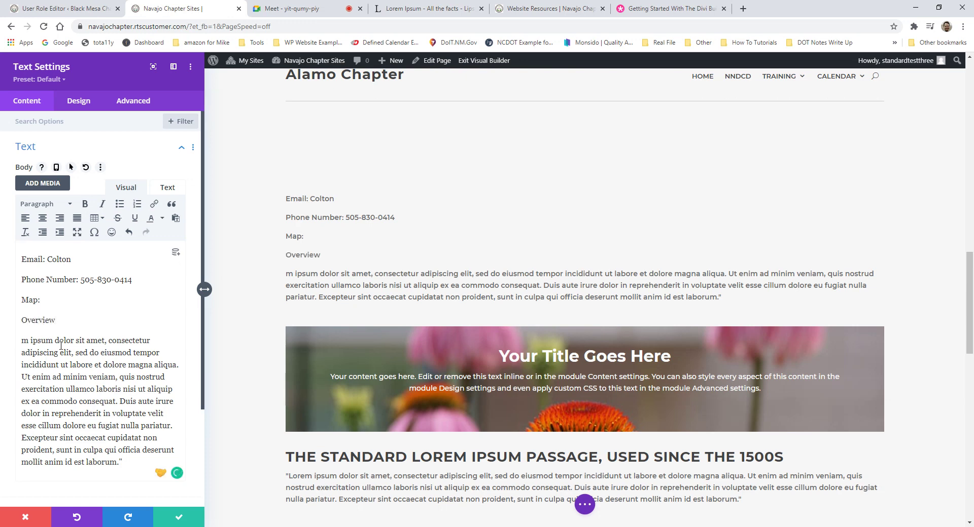
pyautogui.moveTo(66, 320); pyautogui.dragTo(22, 321)
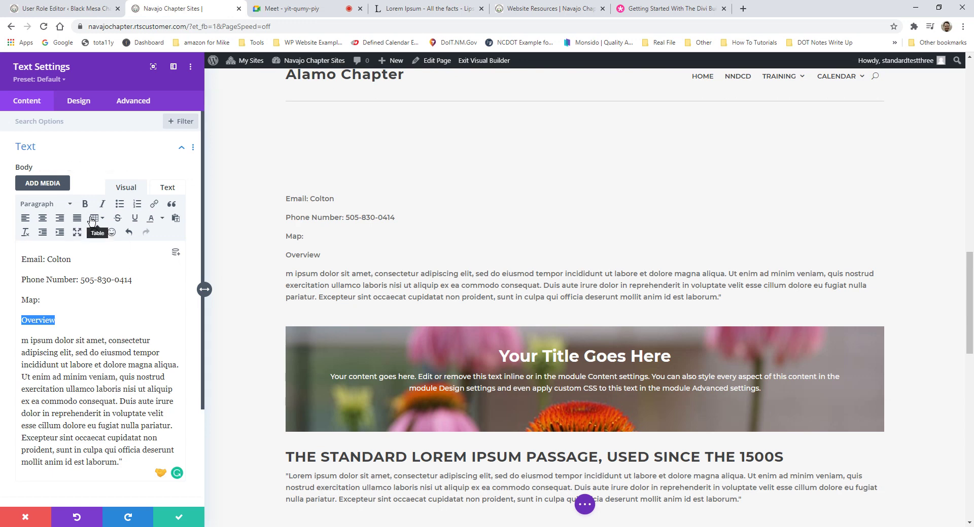
# Step: Format 'Overview' as Heading 4
pyautogui.click(52, 207)
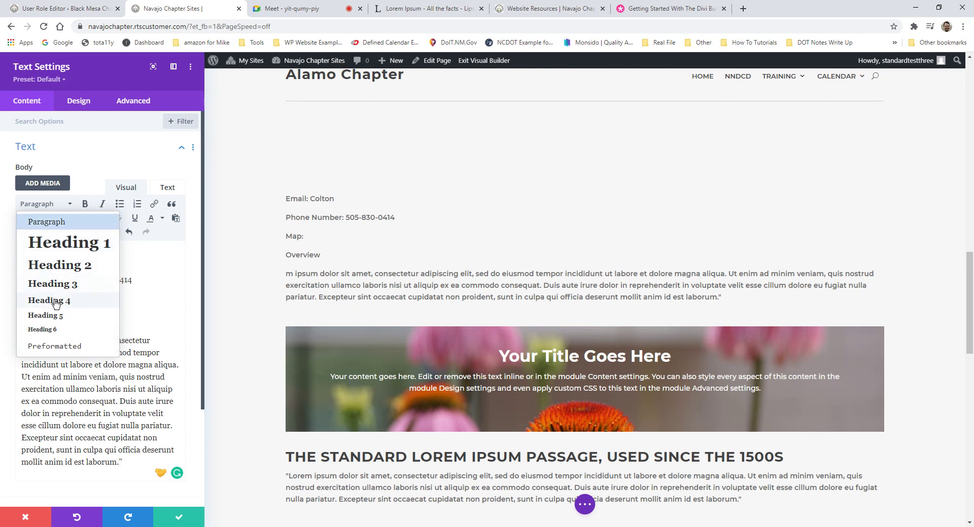
pyautogui.click(65, 287)
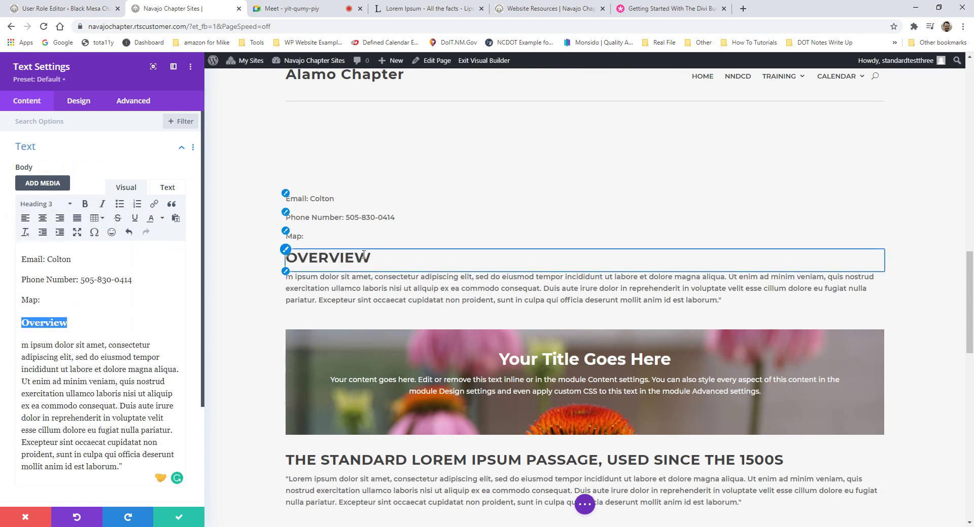
pyautogui.click(45, 204)
pyautogui.click(40, 241)
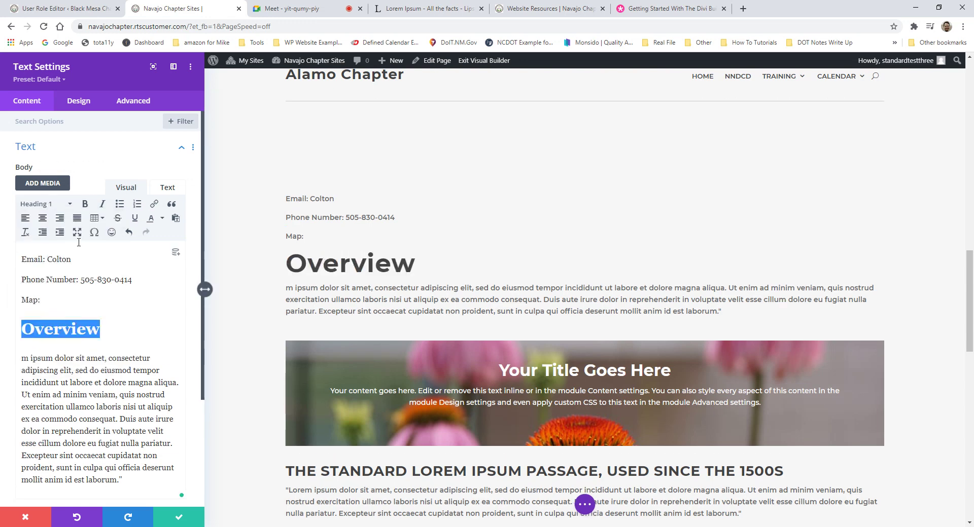
pyautogui.click(49, 205)
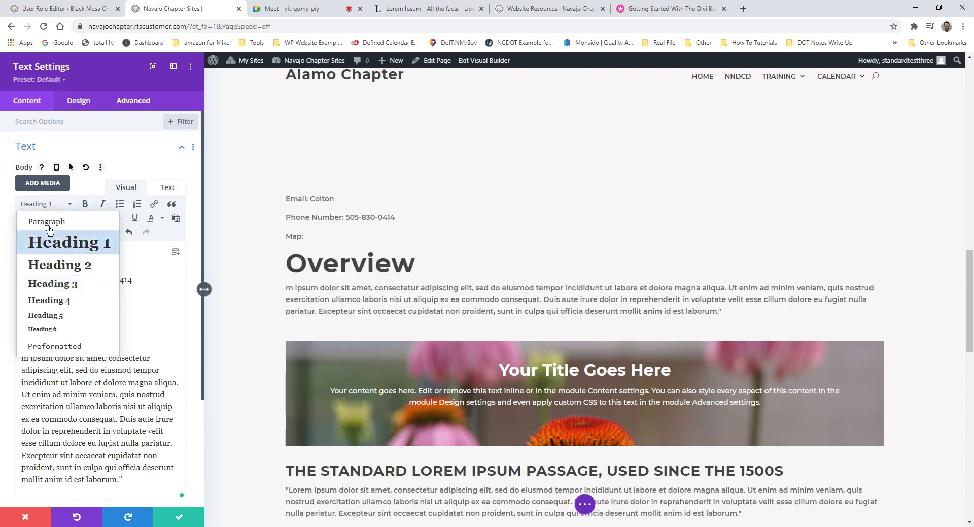
pyautogui.click(45, 308)
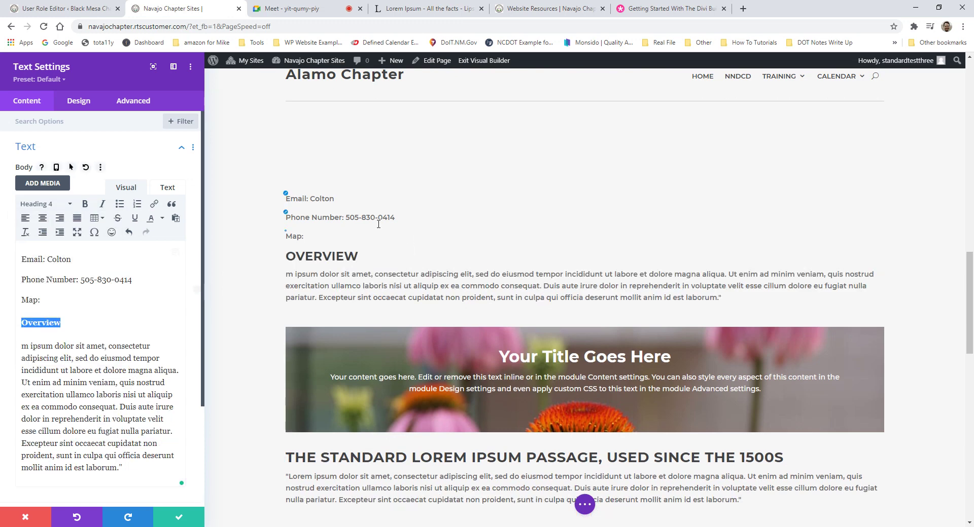
pyautogui.click(53, 346)
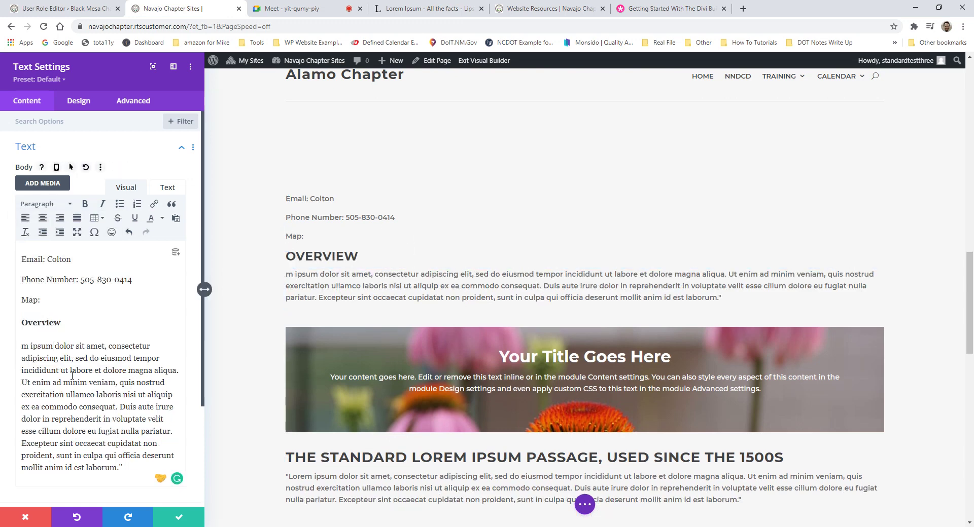
# Step: Format the Email, Phone Number and Map lines as Heading 5
pyautogui.moveTo(49, 303); pyautogui.dragTo(20, 259)
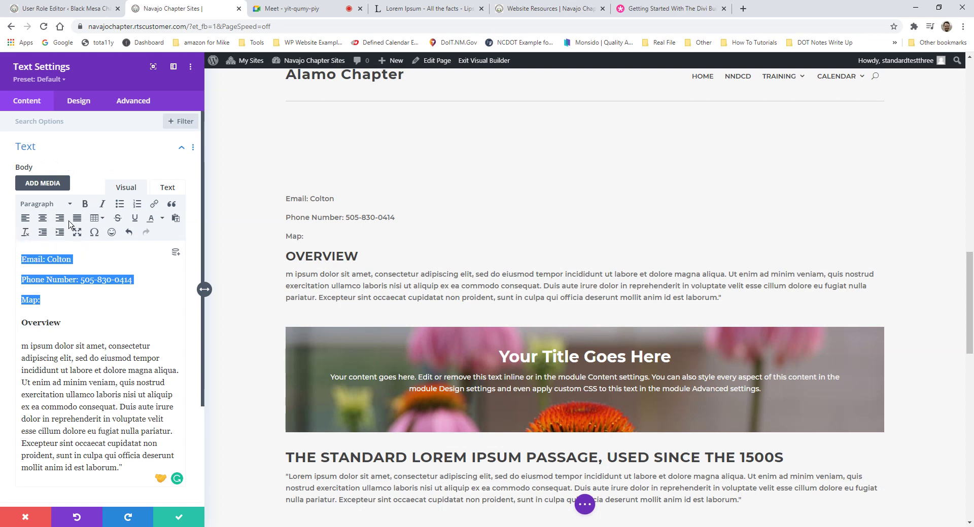
pyautogui.click(53, 205)
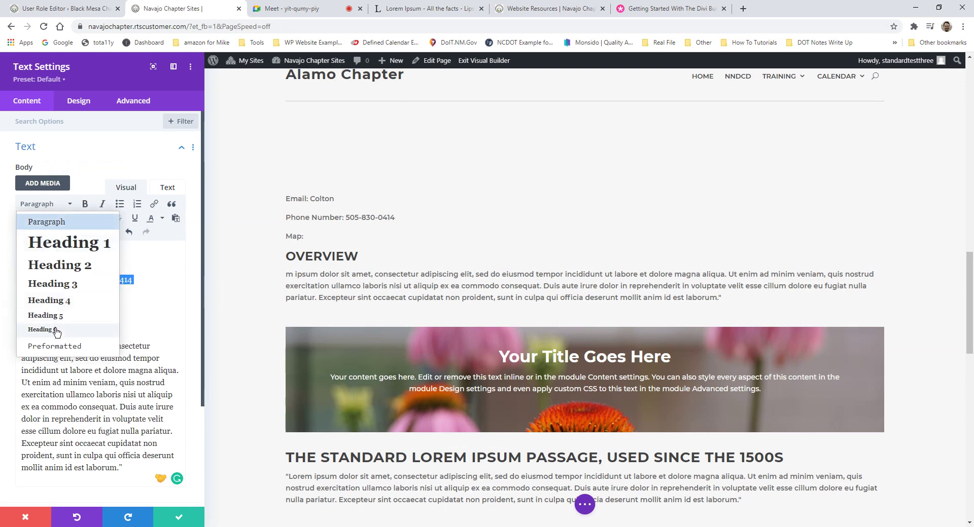
pyautogui.click(42, 330)
pyautogui.click(45, 205)
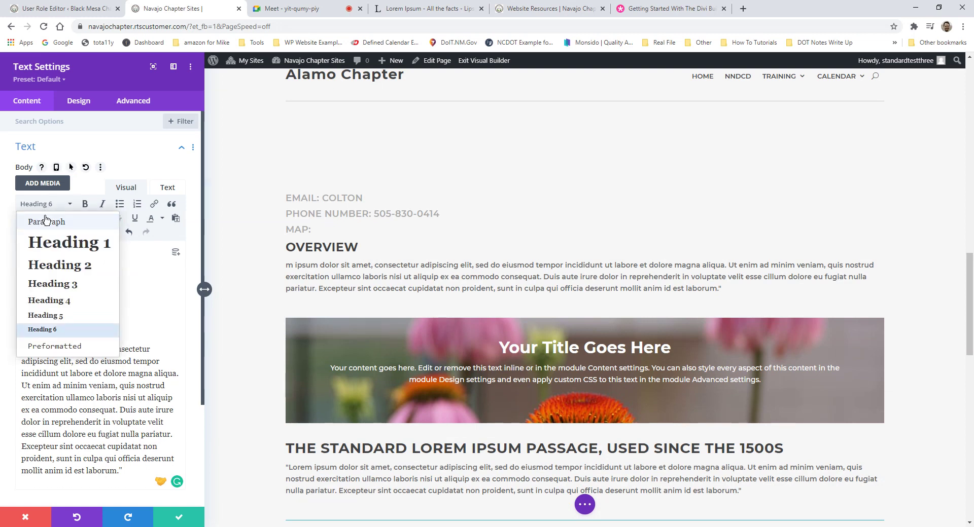
pyautogui.click(61, 316)
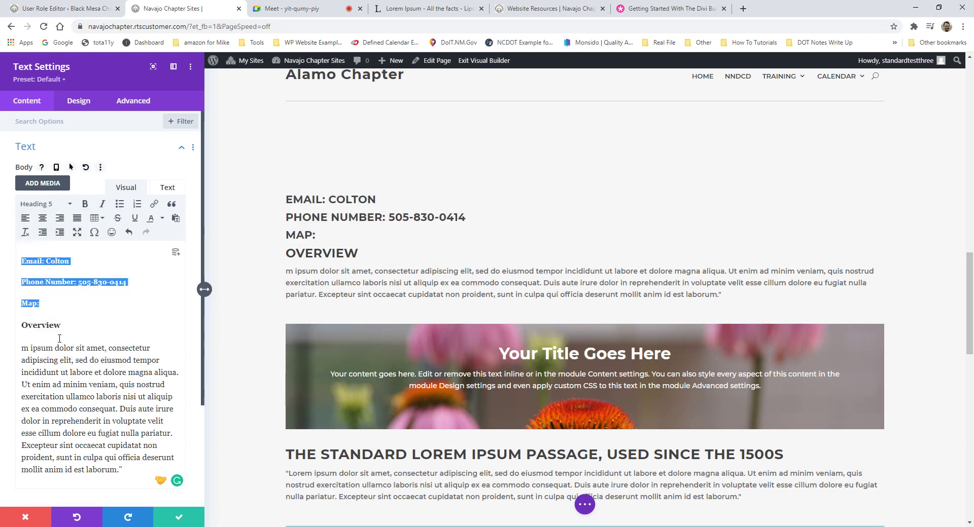
pyautogui.click(98, 292)
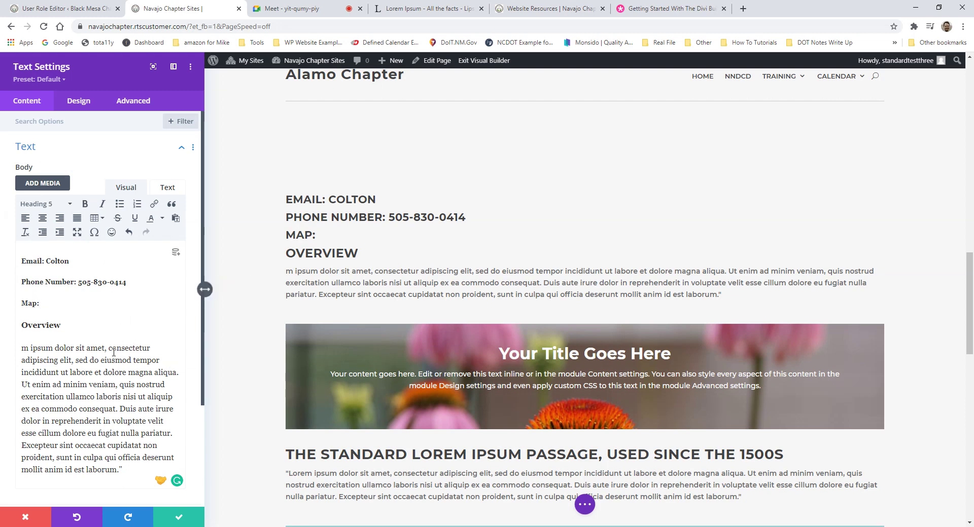
pyautogui.press('Return')
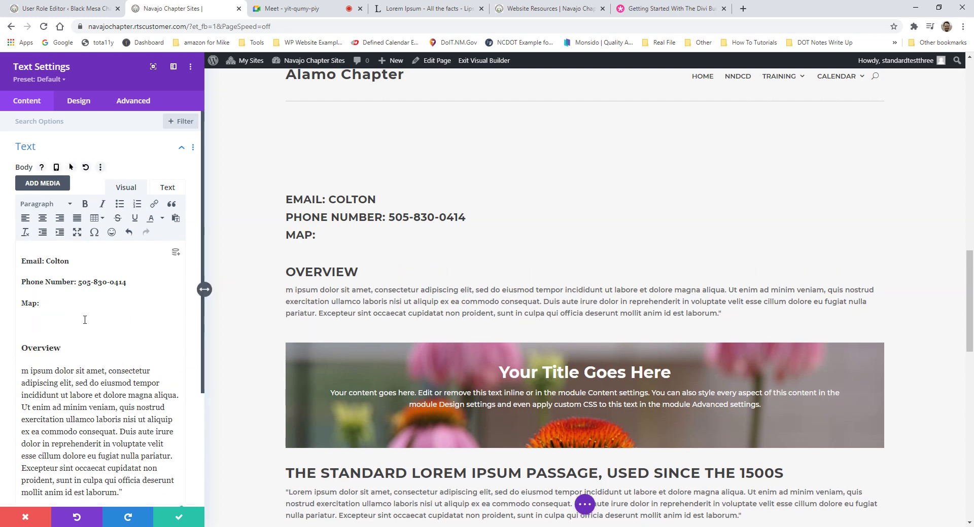
pyautogui.scroll(-5, 158, 295)
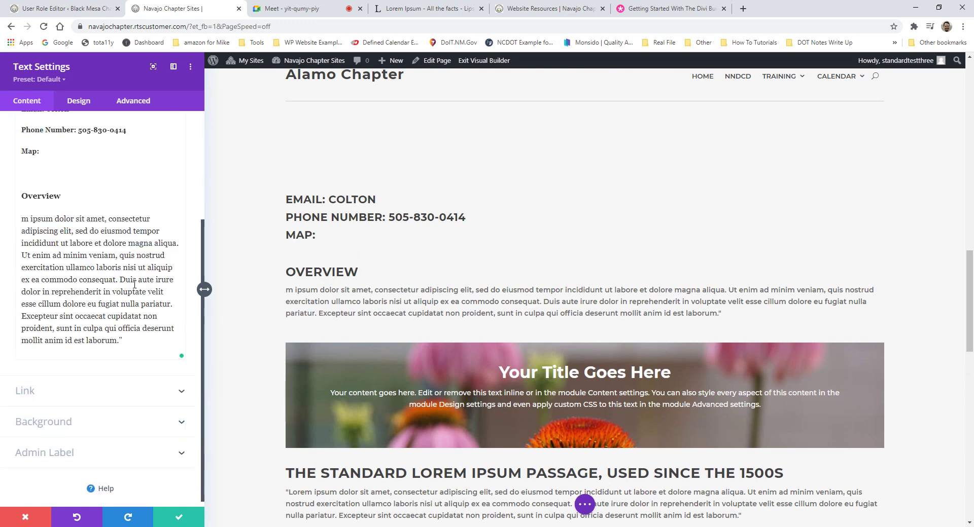
pyautogui.scroll(4, 180, 327)
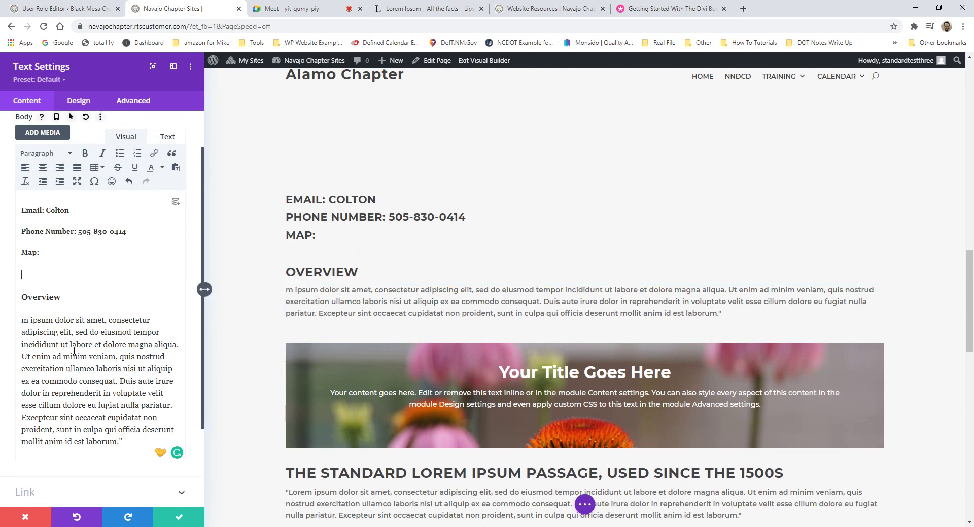
pyautogui.click(48, 209)
pyautogui.moveTo(48, 210)
pyautogui.mouseDown()
pyautogui.moveTo(72, 210)
pyautogui.moveTo(47, 210)
pyautogui.mouseUp()
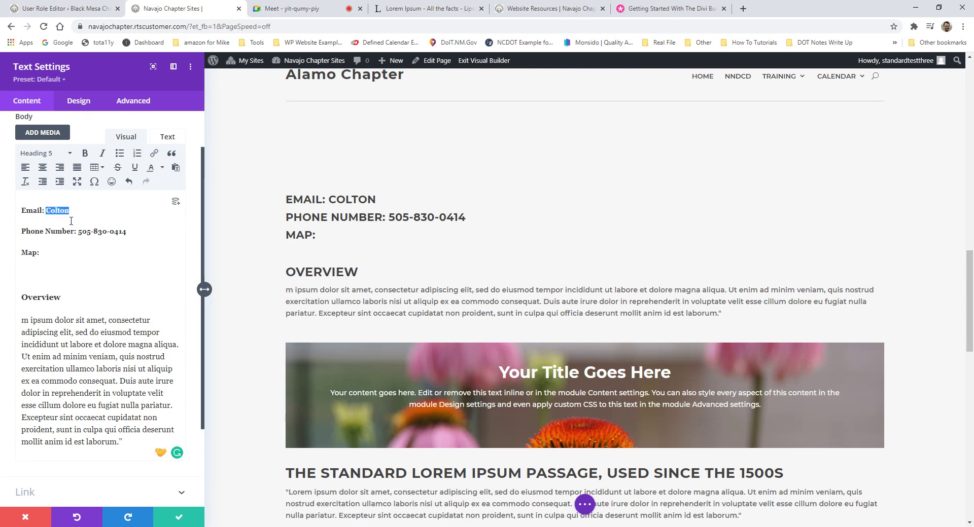
pyautogui.click(73, 209)
pyautogui.moveTo(72, 210); pyautogui.dragTo(46, 210)
pyautogui.press('BackSpace')
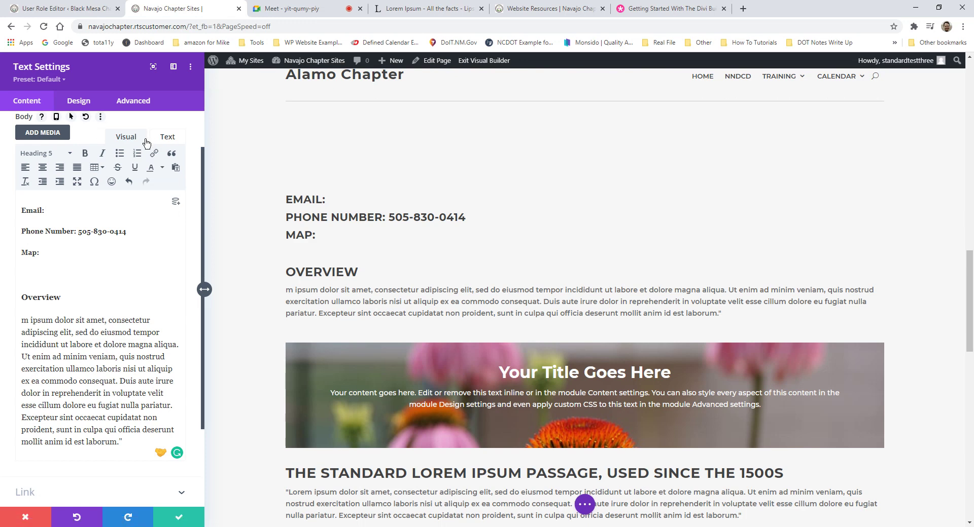
pyautogui.click(155, 155)
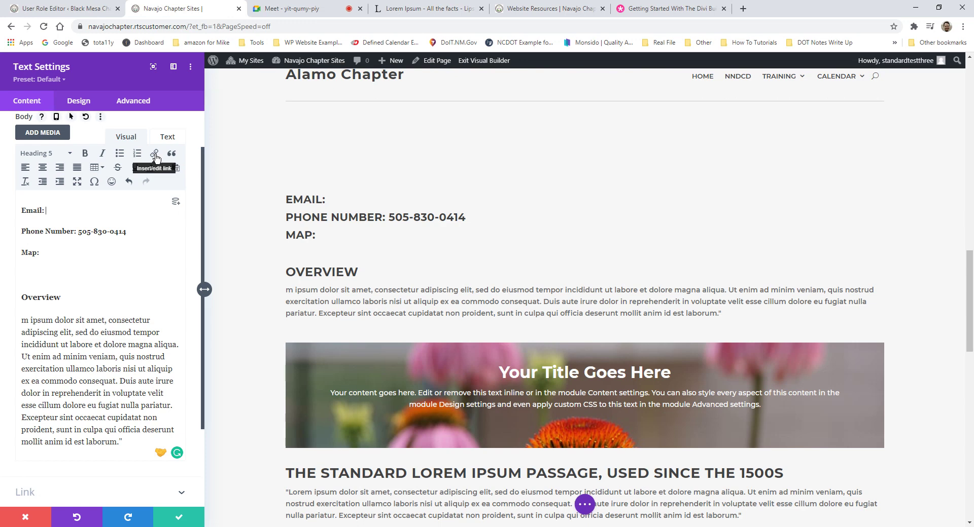
# Step: Bring up the Insert/edit link form for the Email line
pyautogui.click(155, 154)
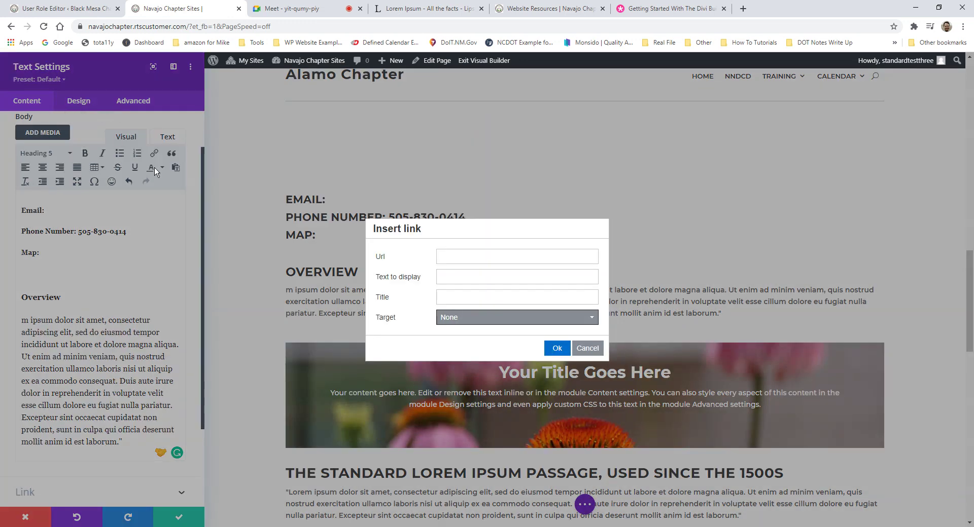
pyautogui.click(464, 262)
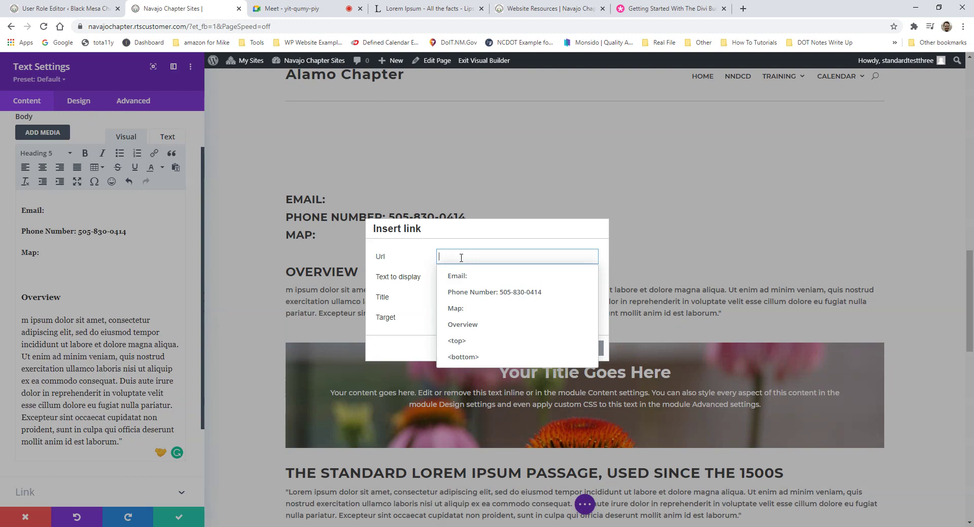
pyautogui.click(425, 268)
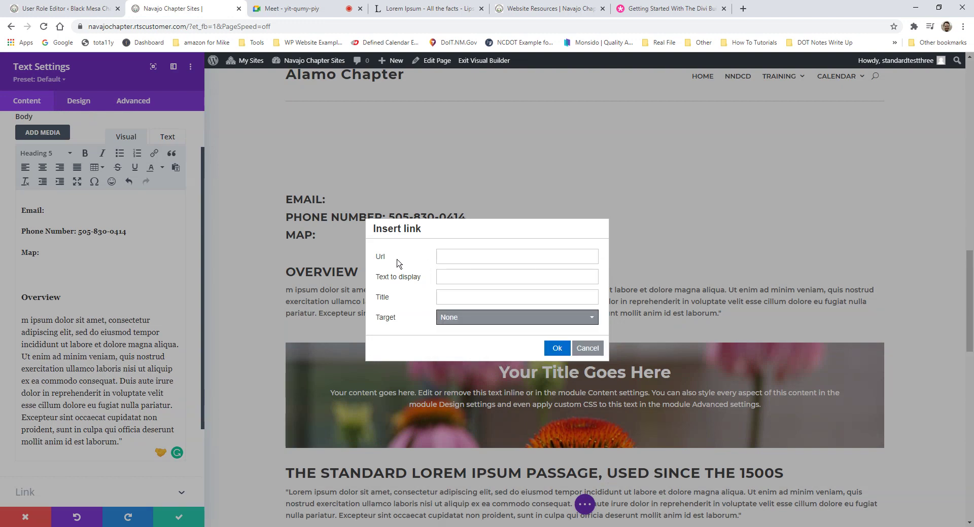
pyautogui.click(474, 259)
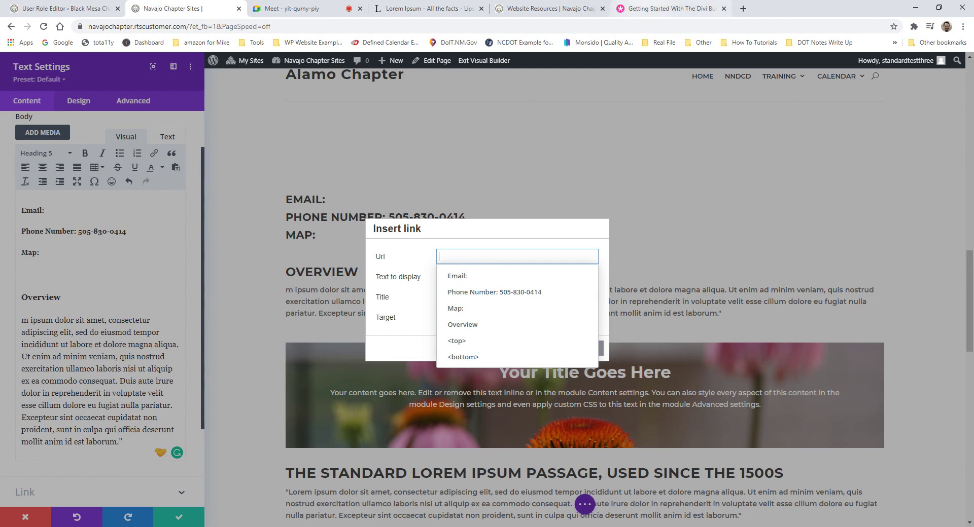
# Step: Copy the Divi Builder documentation page URL from the Elegant Themes tab
pyautogui.click(670, 8)
pyautogui.click(268, 28)
pyautogui.hotkey('ctrl', 'c')
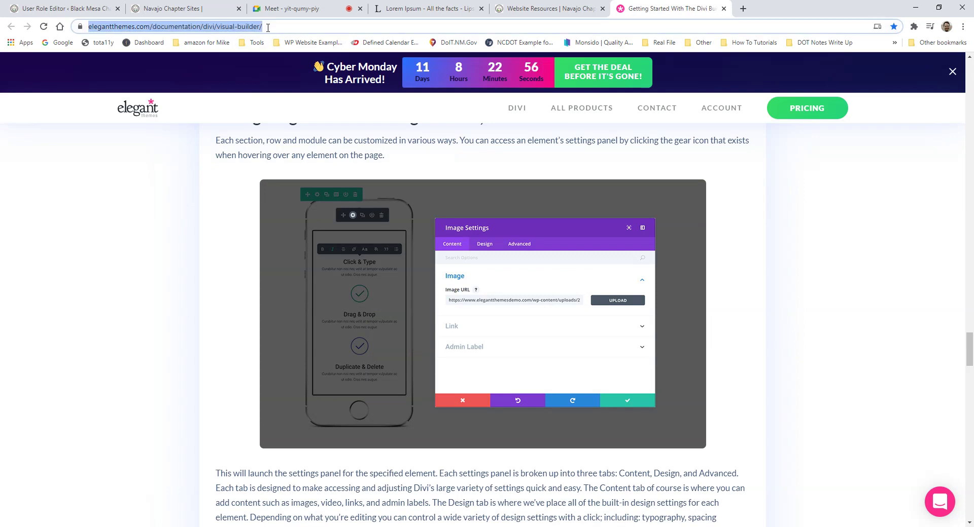
pyautogui.scroll(10, 523, 223)
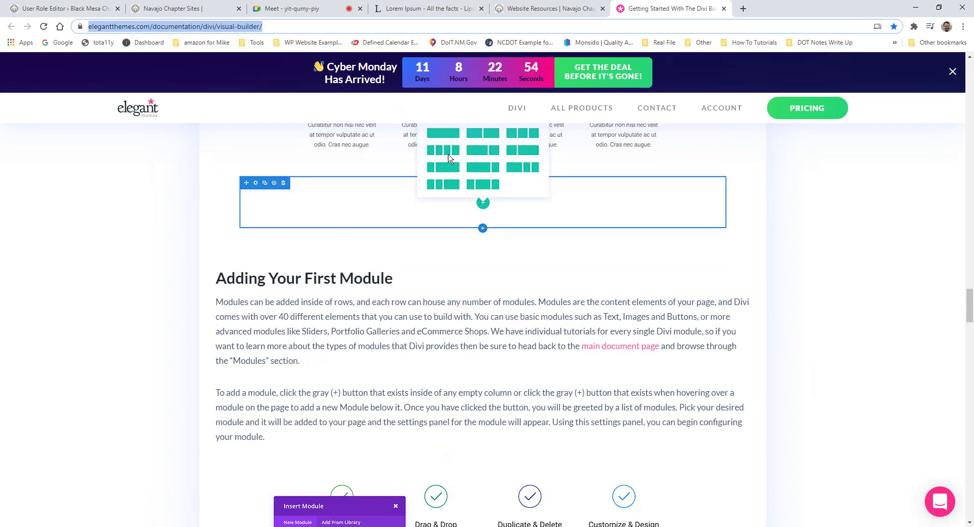
pyautogui.scroll(4, 142, 62)
pyautogui.click(202, 9)
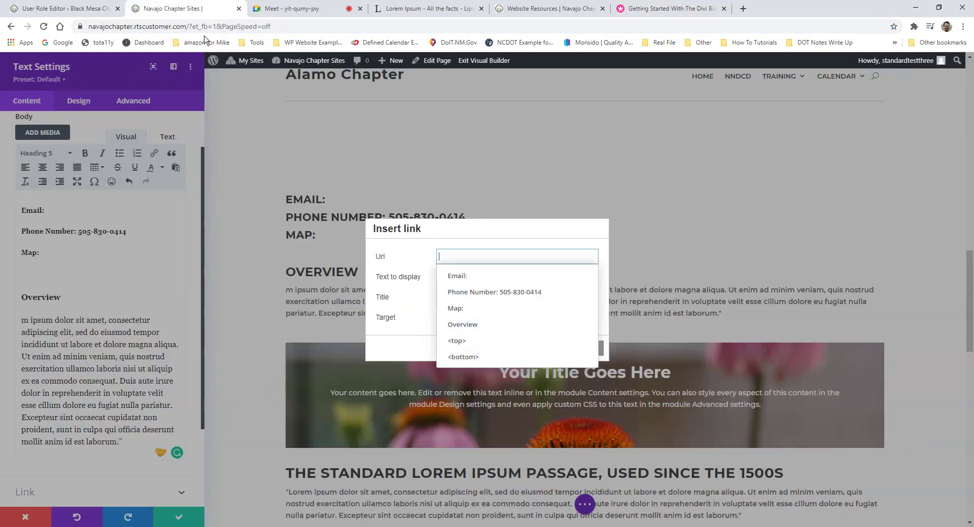
# Step: Insert a 'Click Here' link to the documentation URL after Email:, opening in a new window
pyautogui.hotkey('ctrl', 'v')
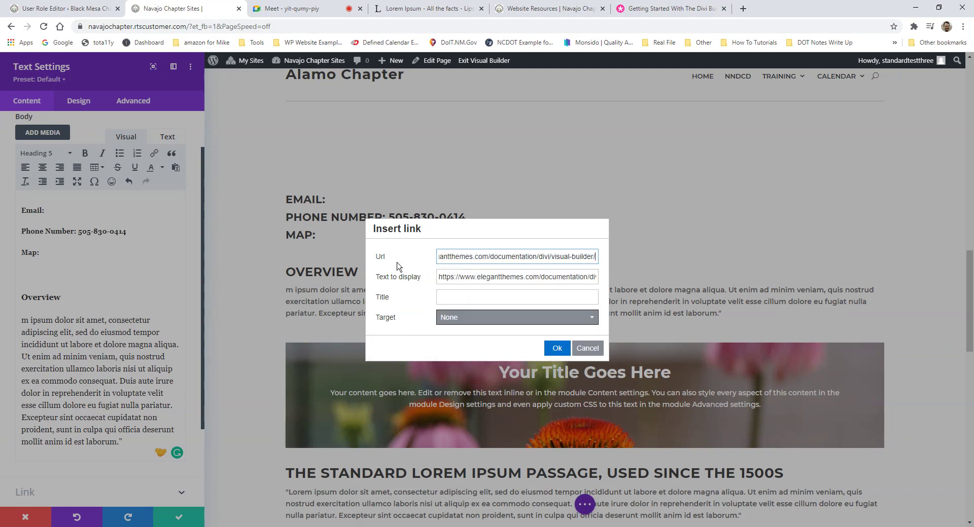
pyautogui.click(452, 276)
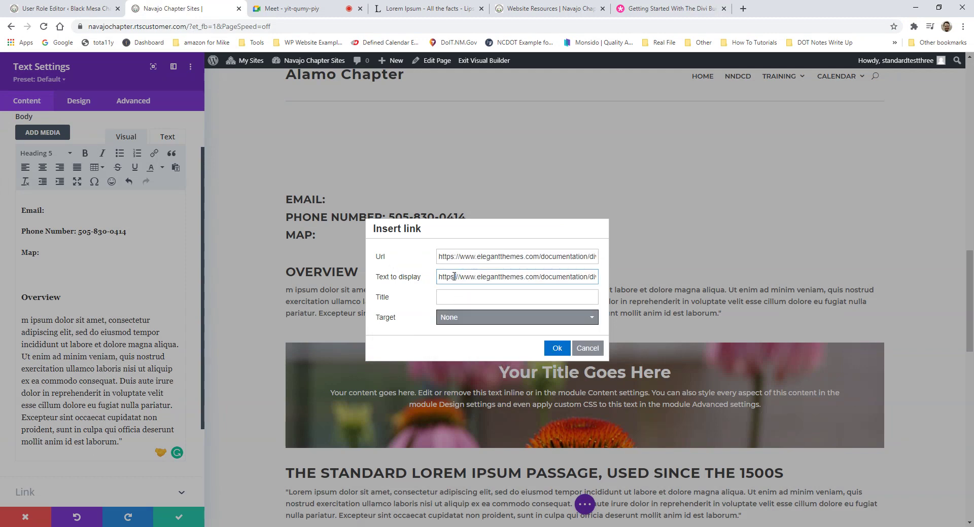
pyautogui.hotkey('ctrl', 'a')
pyautogui.write('C')
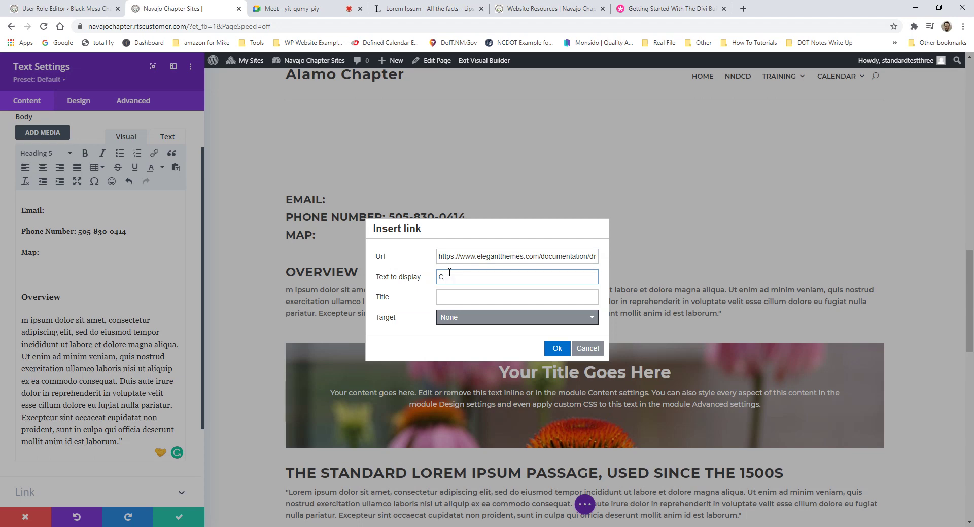
pyautogui.write('lick Here')
pyautogui.click(463, 318)
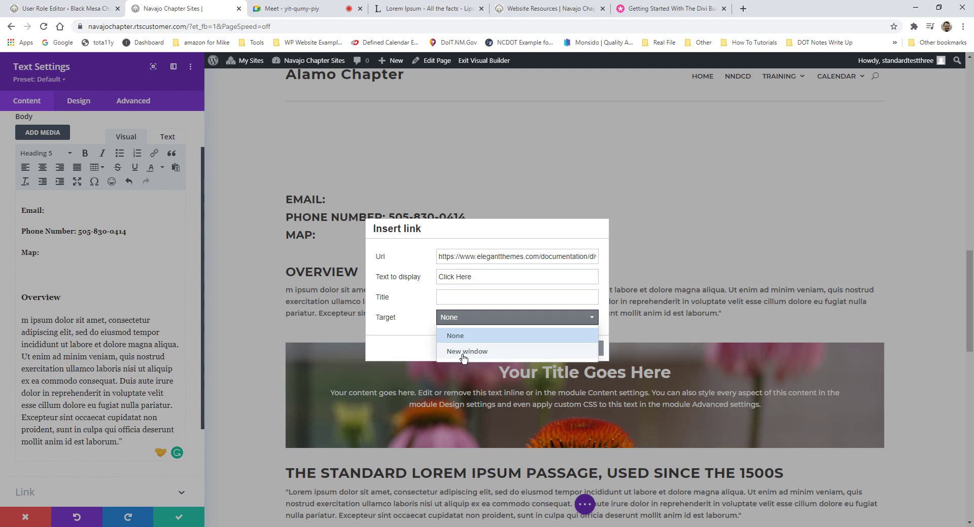
pyautogui.click(467, 352)
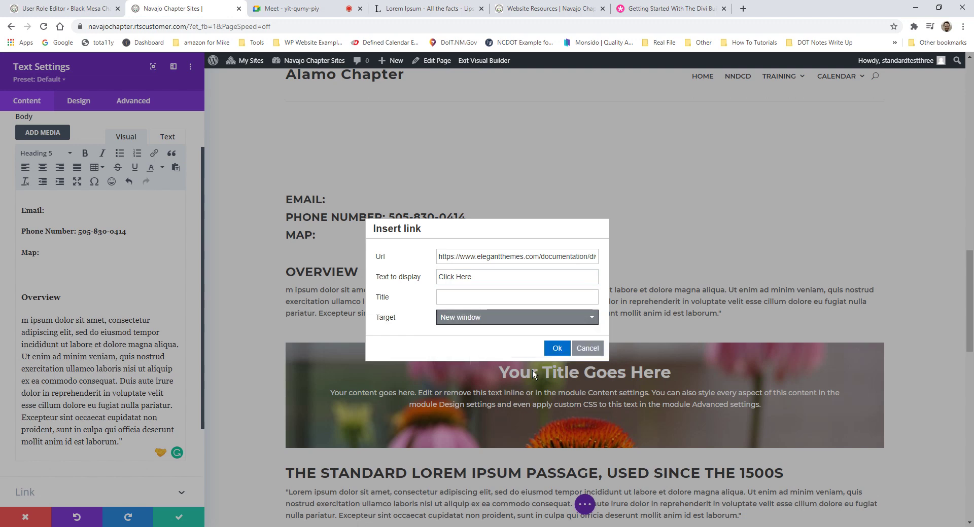
pyautogui.click(557, 349)
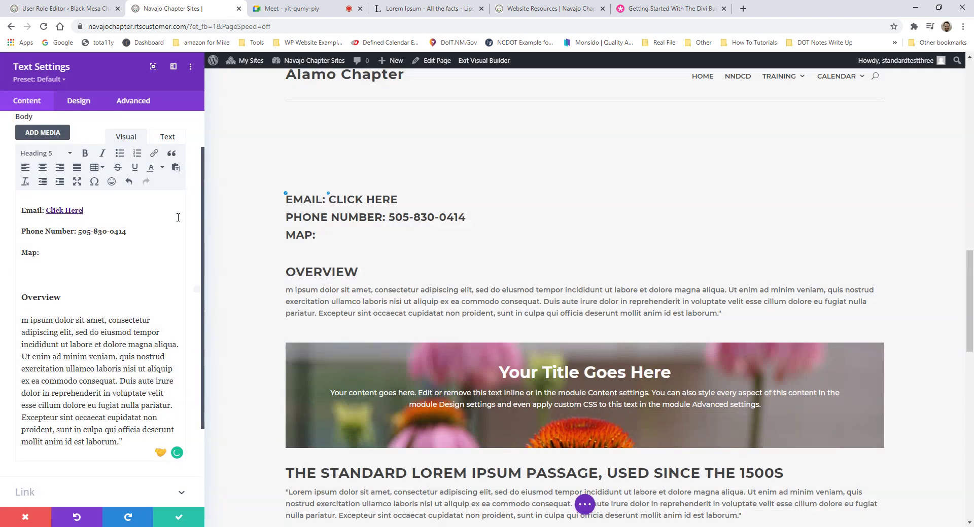
# Step: Change the link to a mailto: address with the contact's e-mail, labelled as their email
pyautogui.moveTo(84, 211); pyautogui.dragTo(45, 211)
pyautogui.click(153, 154)
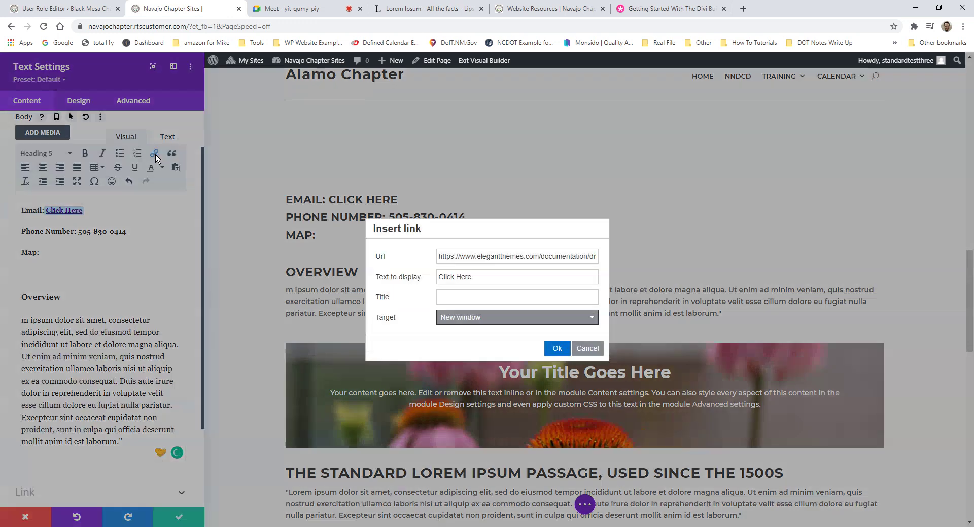
pyautogui.doubleClick(483, 261)
pyautogui.click(480, 259)
pyautogui.hotkey('ctrl', 'a')
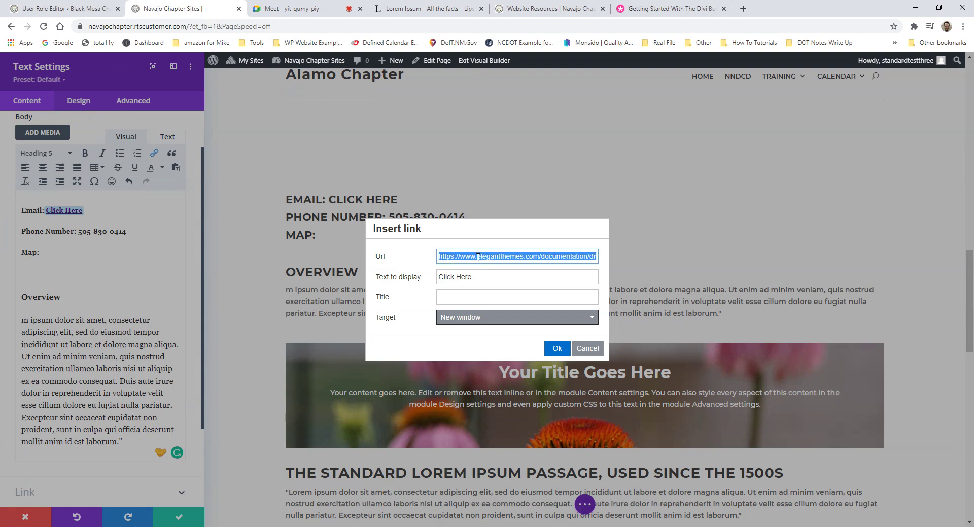
pyautogui.press('BackSpace')
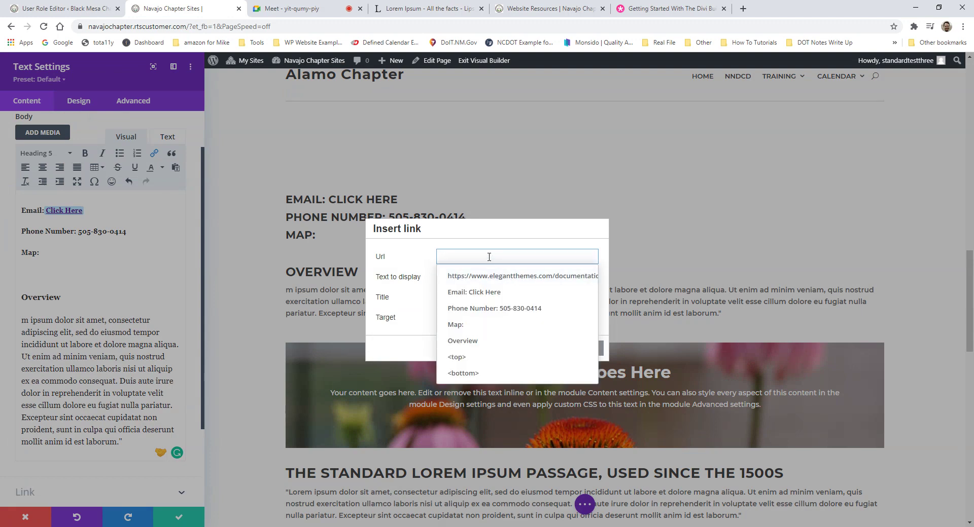
pyautogui.write('mailto')
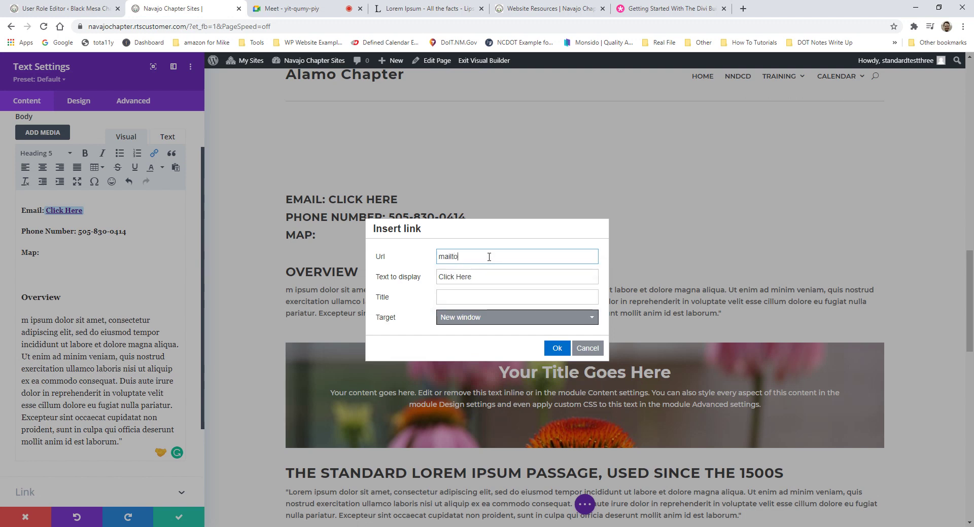
pyautogui.press('Tab')
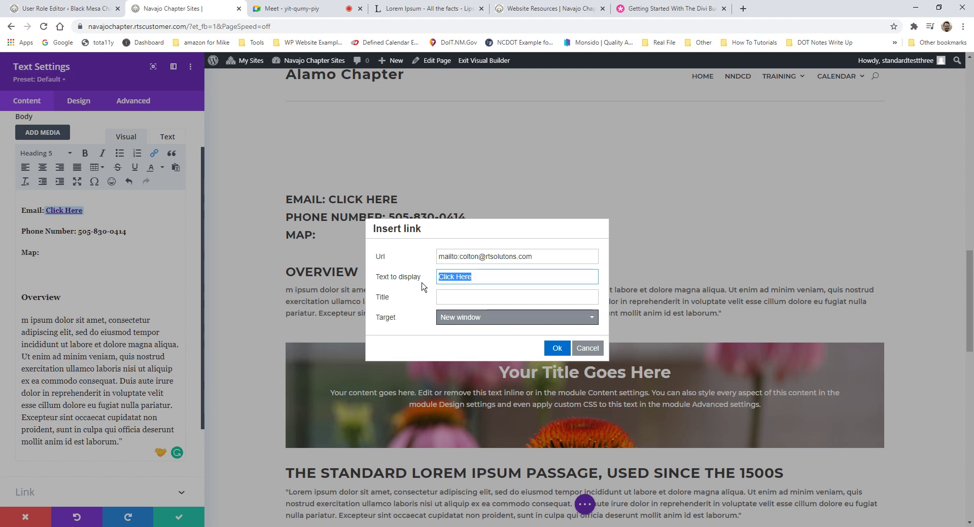
pyautogui.write("Colton's Email")
pyautogui.click(556, 348)
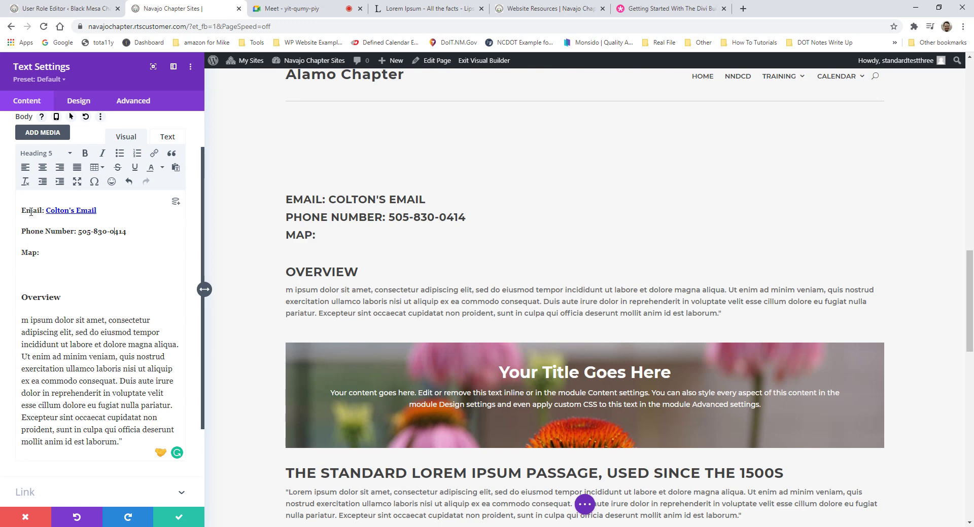
# Step: Link the Phone Number line's number to a tel: URL with the chapter's phone number
pyautogui.moveTo(137, 232); pyautogui.dragTo(82, 233)
pyautogui.moveTo(79, 234); pyautogui.dragTo(79, 234)
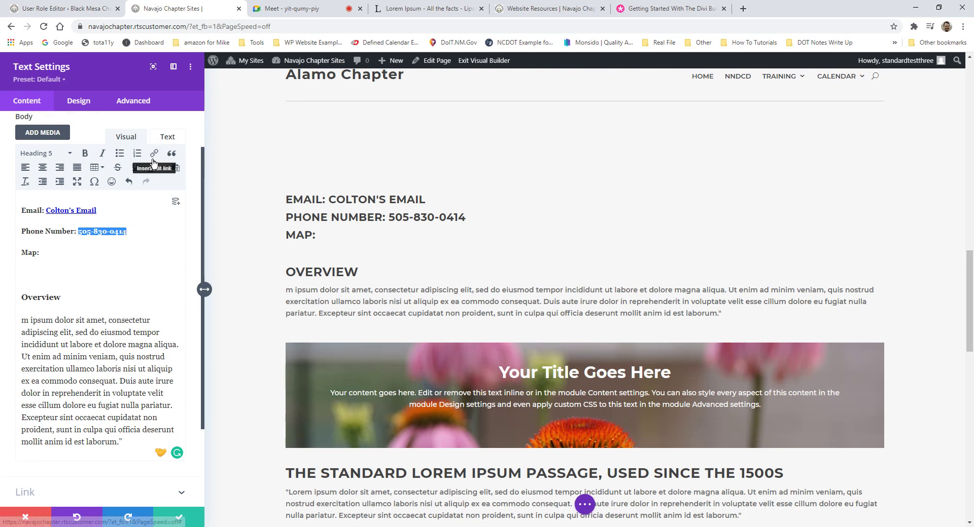
pyautogui.click(153, 154)
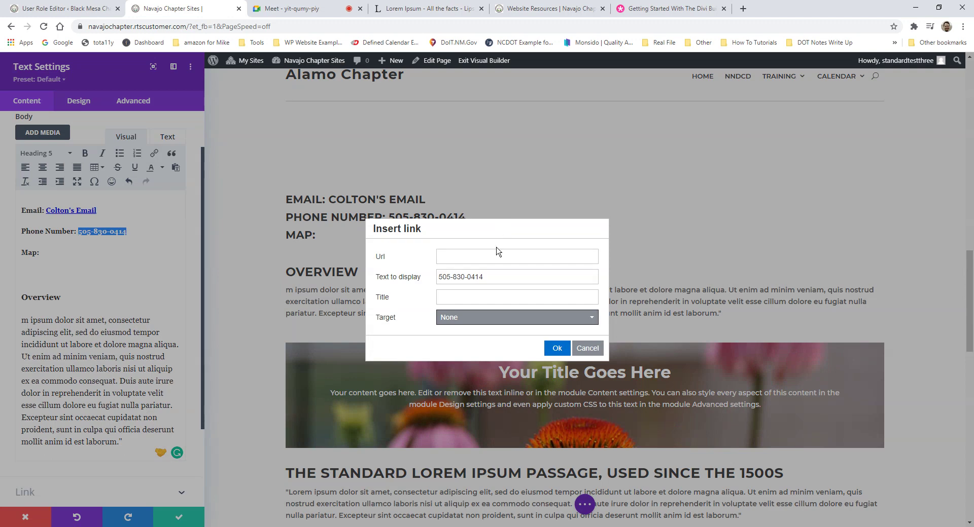
pyautogui.click(499, 255)
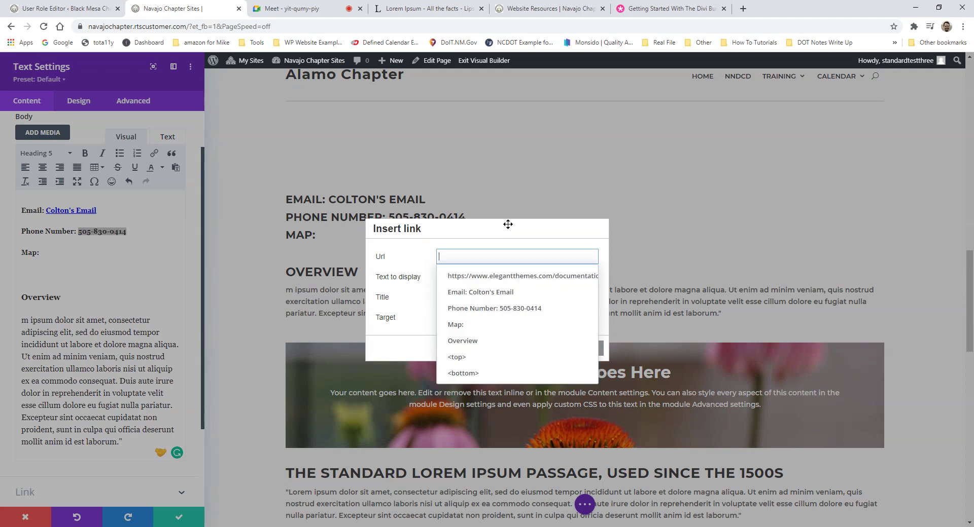
pyautogui.write('tel')
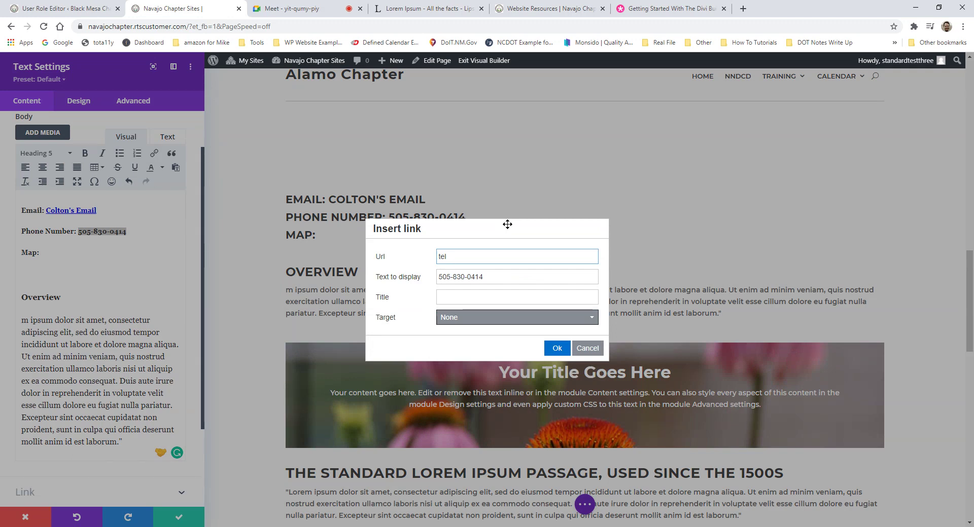
pyautogui.click(556, 348)
pyautogui.click(108, 268)
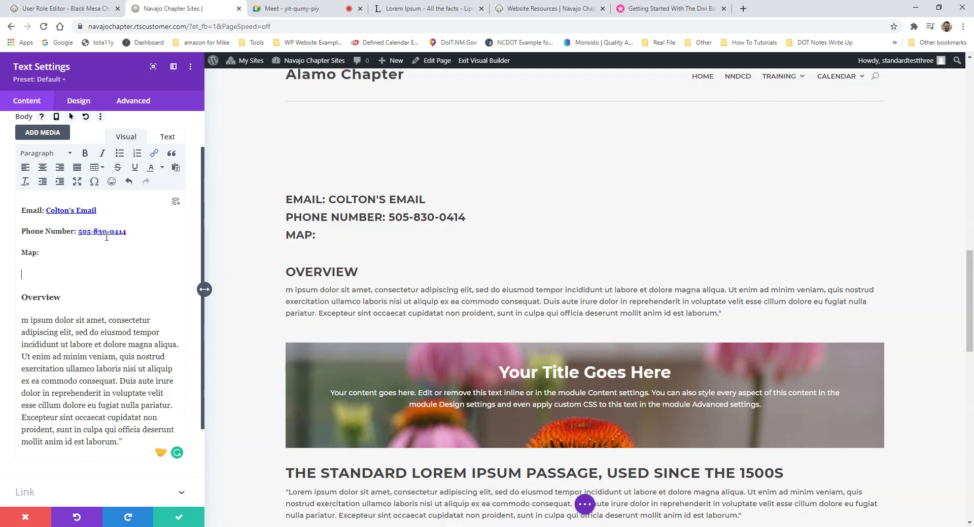
pyautogui.click(68, 249)
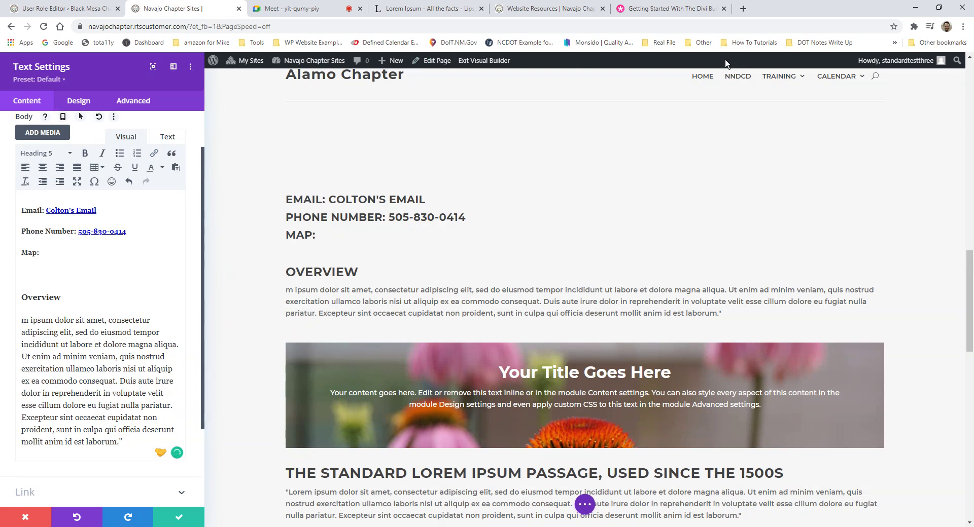
pyautogui.click(742, 8)
pyautogui.write('map')
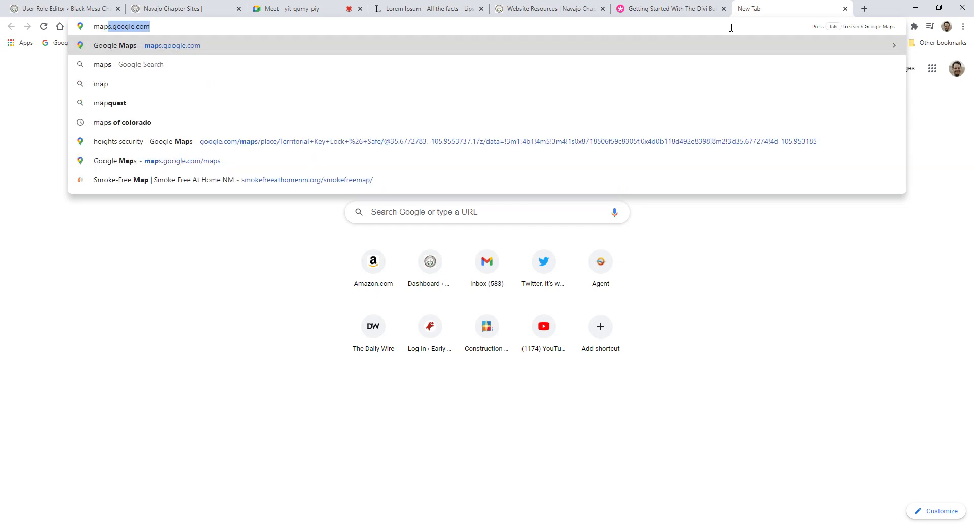
pyautogui.press('Return')
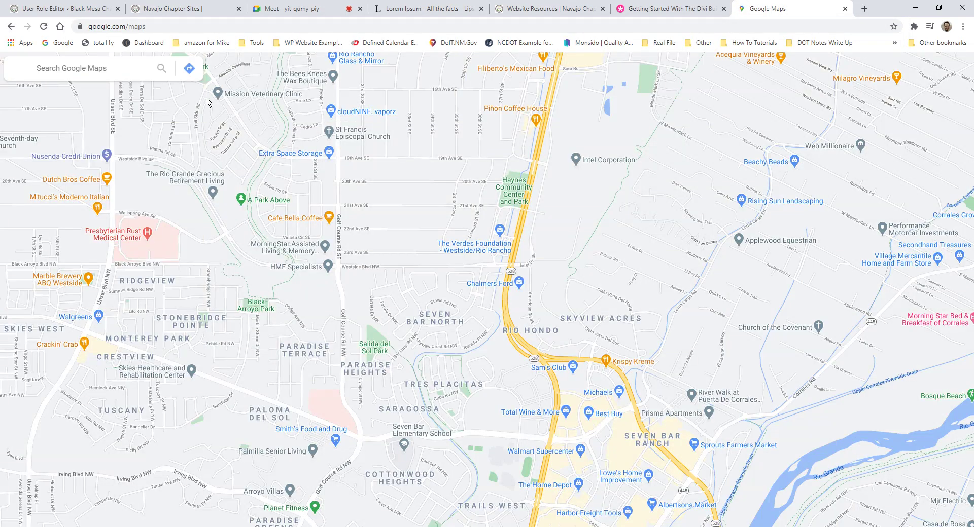
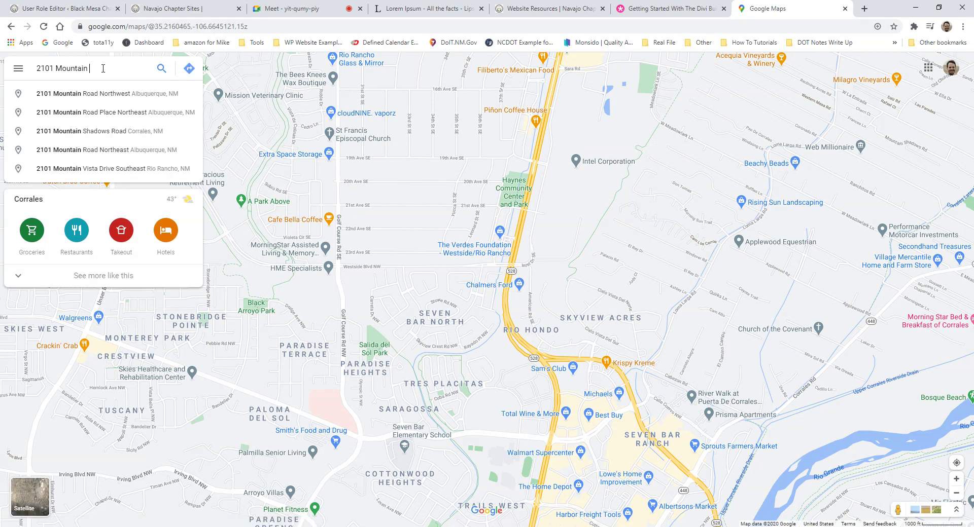
pyautogui.click(108, 96)
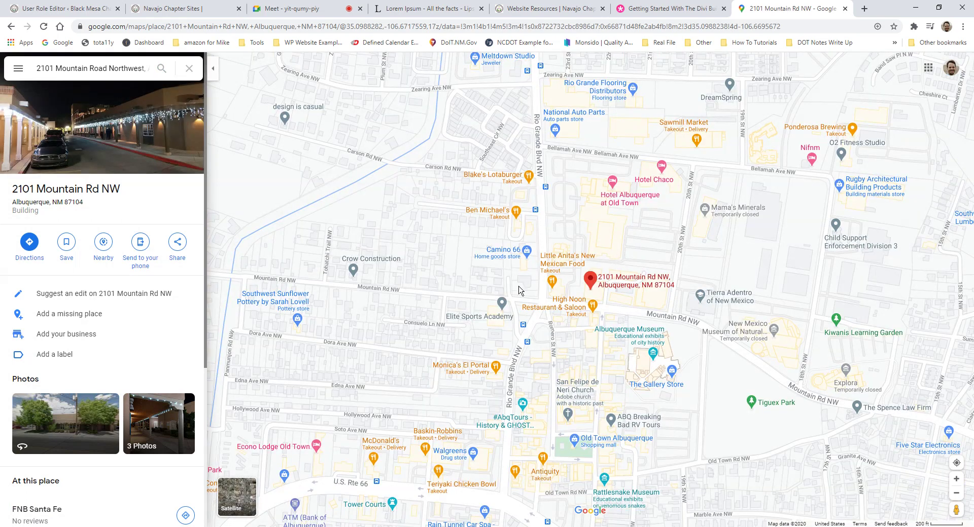
pyautogui.click(178, 251)
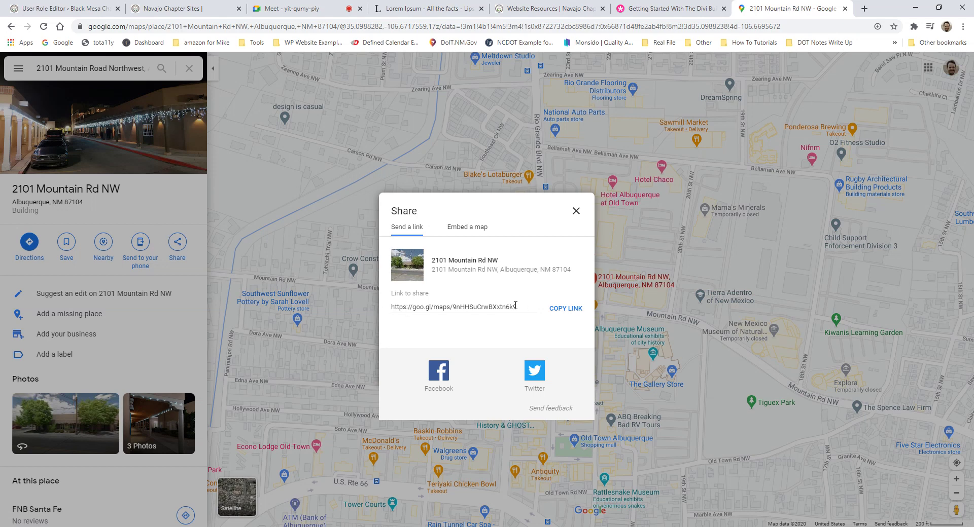
pyautogui.click(398, 309)
pyautogui.click(391, 323)
pyautogui.click(163, 9)
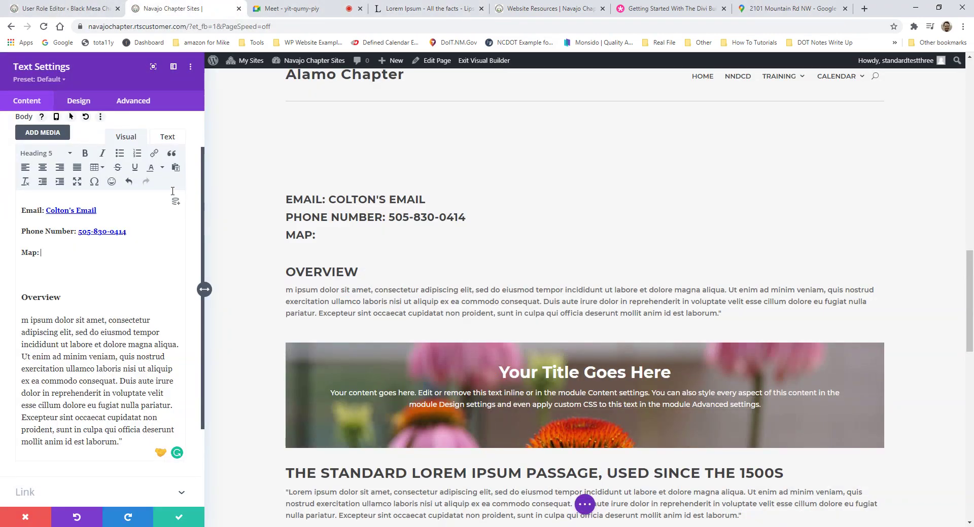
# Step: Type 'View Location' after Map: and link it to the Divi documentation page in a new window
pyautogui.write('View Location')
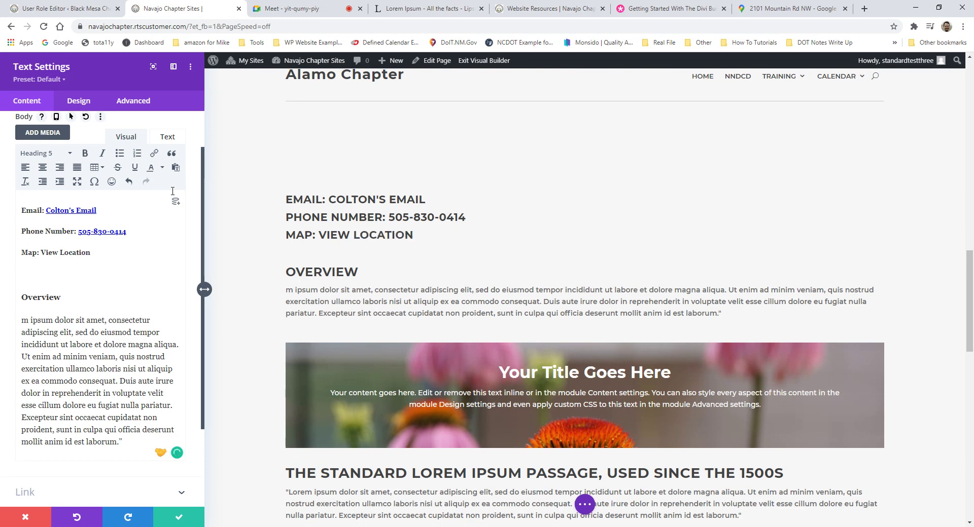
pyautogui.moveTo(91, 252); pyautogui.dragTo(41, 252)
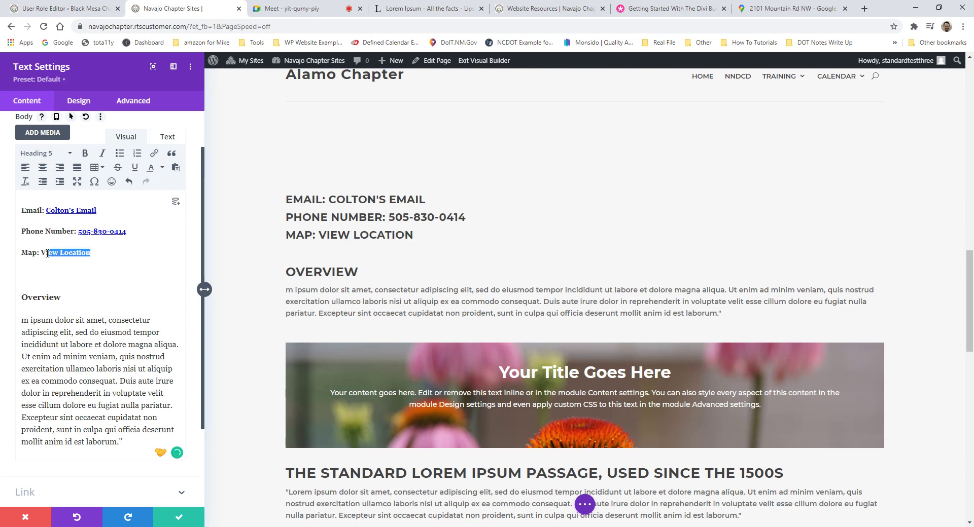
pyautogui.click(154, 153)
pyautogui.click(464, 256)
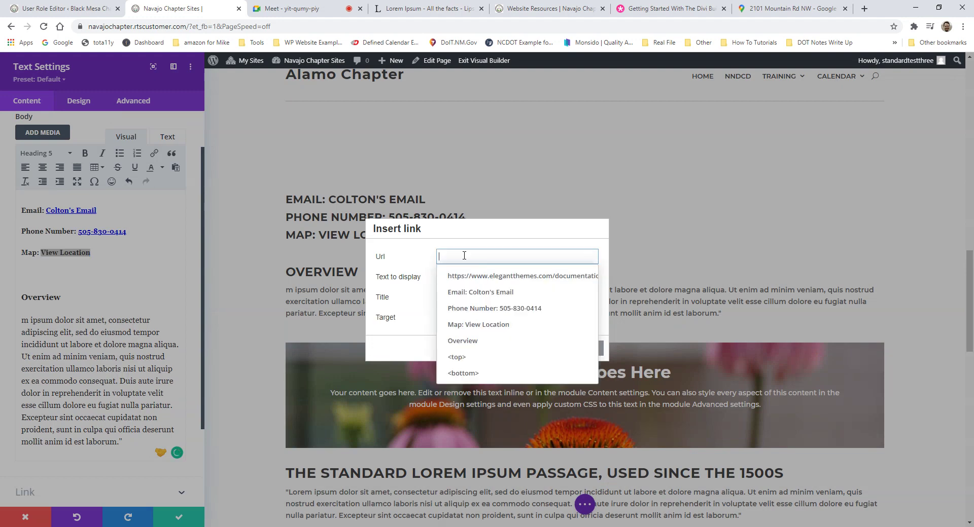
pyautogui.click(507, 276)
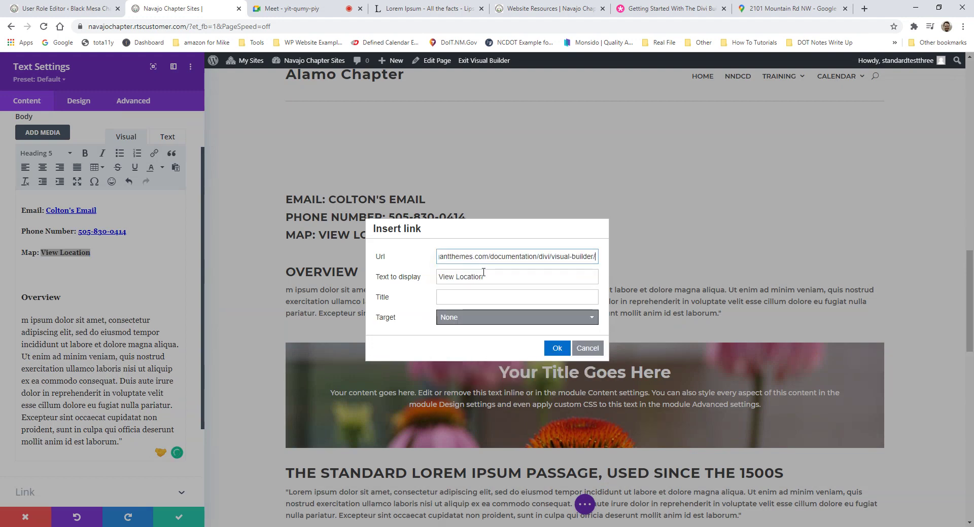
pyautogui.click(550, 325)
pyautogui.click(476, 352)
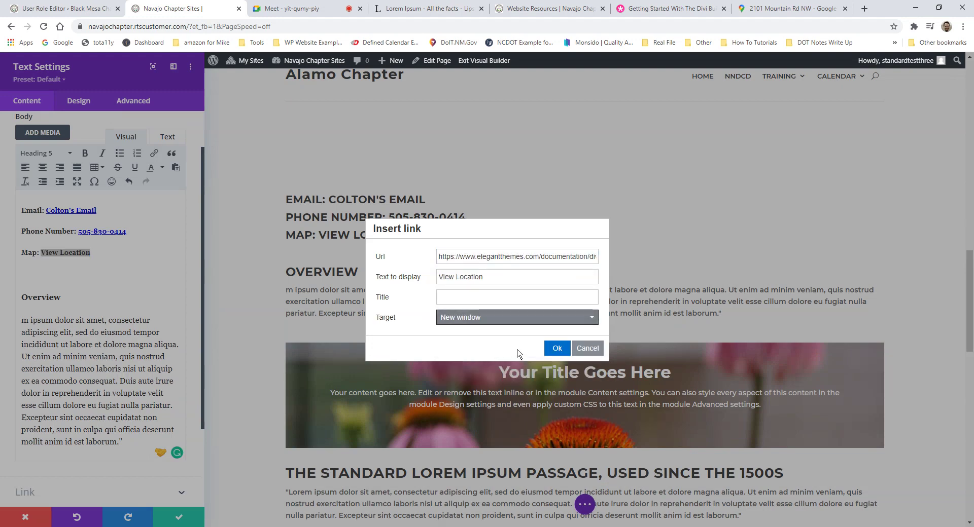
pyautogui.click(557, 349)
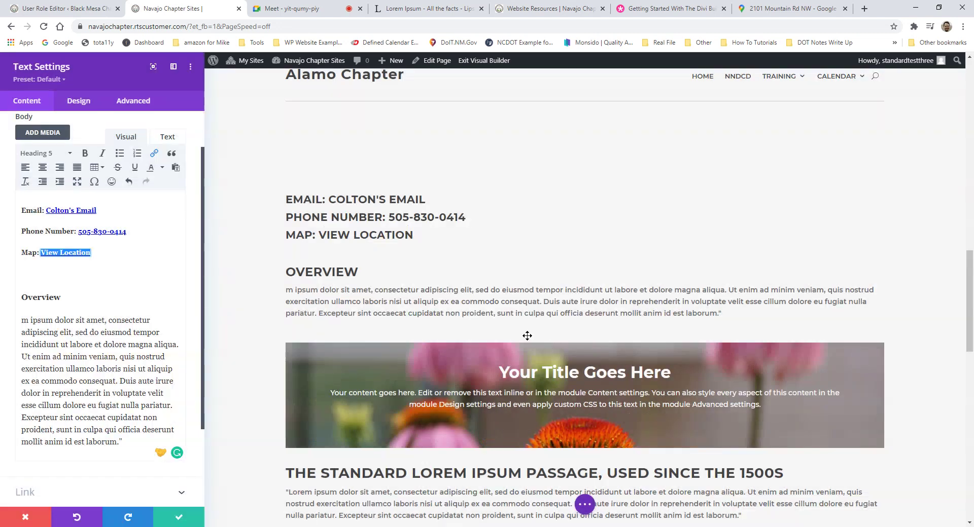
pyautogui.click(63, 278)
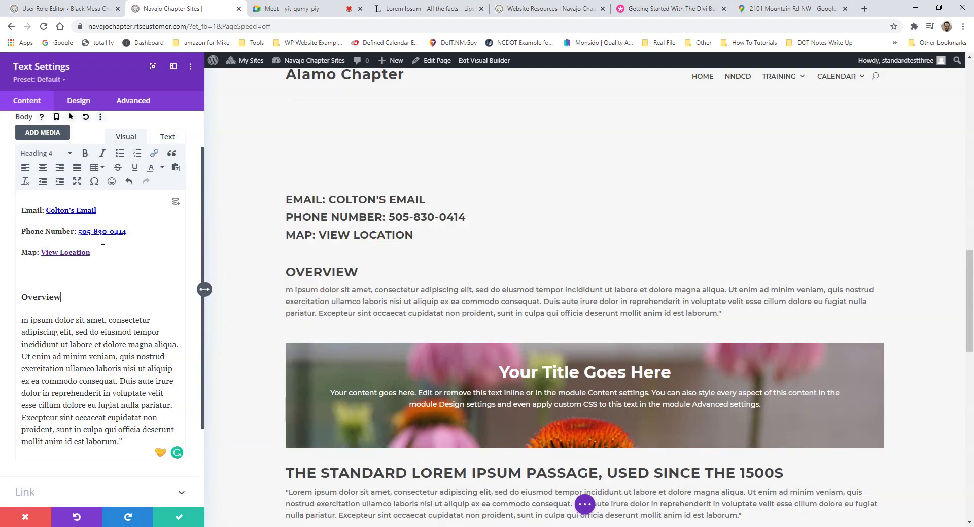
# Step: Set the Map, Email and Phone Number lines to Paragraph format
pyautogui.moveTo(114, 255); pyautogui.dragTo(41, 253)
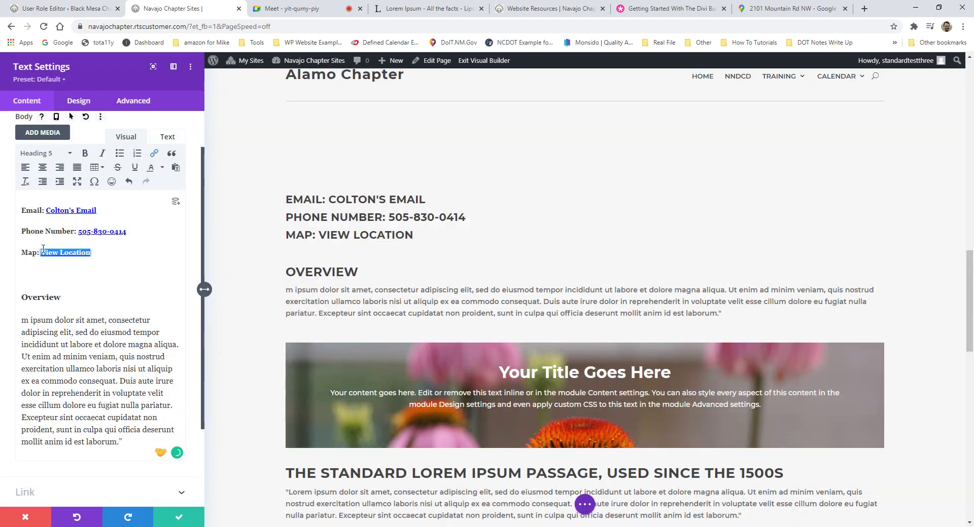
pyautogui.click(23, 156)
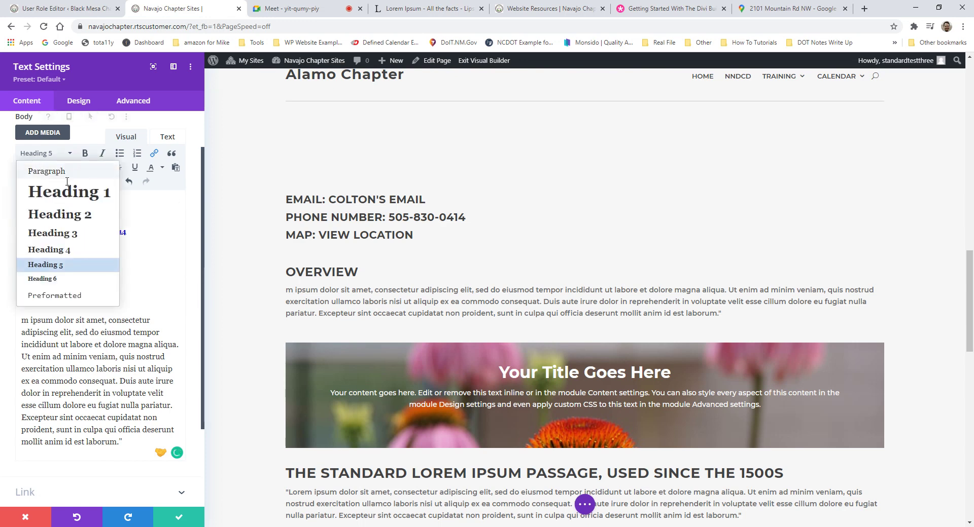
pyautogui.click(31, 168)
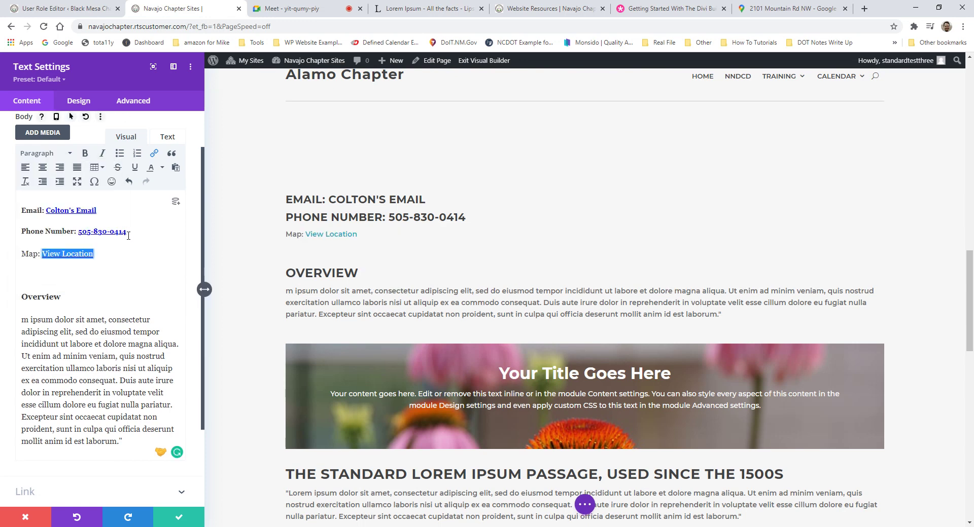
pyautogui.moveTo(128, 235); pyautogui.dragTo(21, 208)
pyautogui.click(35, 156)
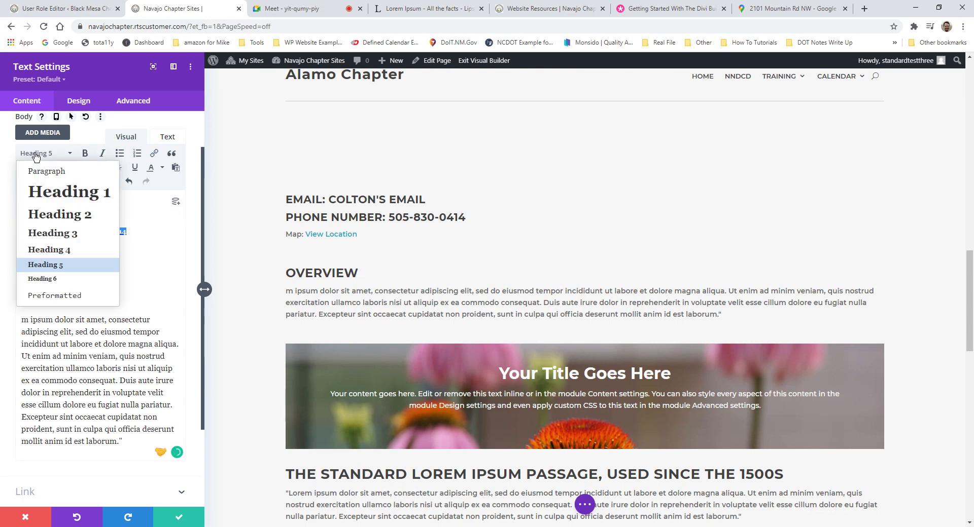
pyautogui.click(46, 171)
pyautogui.click(145, 257)
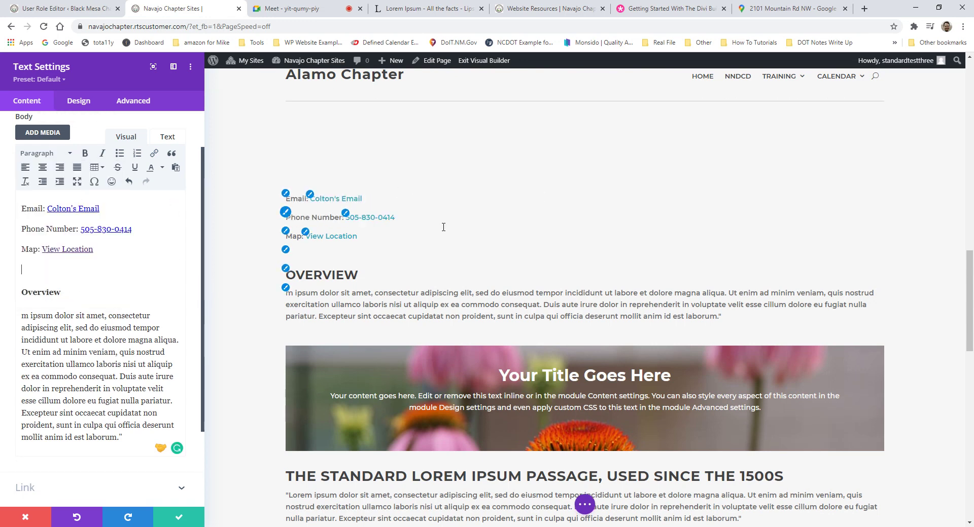
# Step: Check the Overview heading, then save and close the text module settings
pyautogui.scroll(-2, 121, 257)
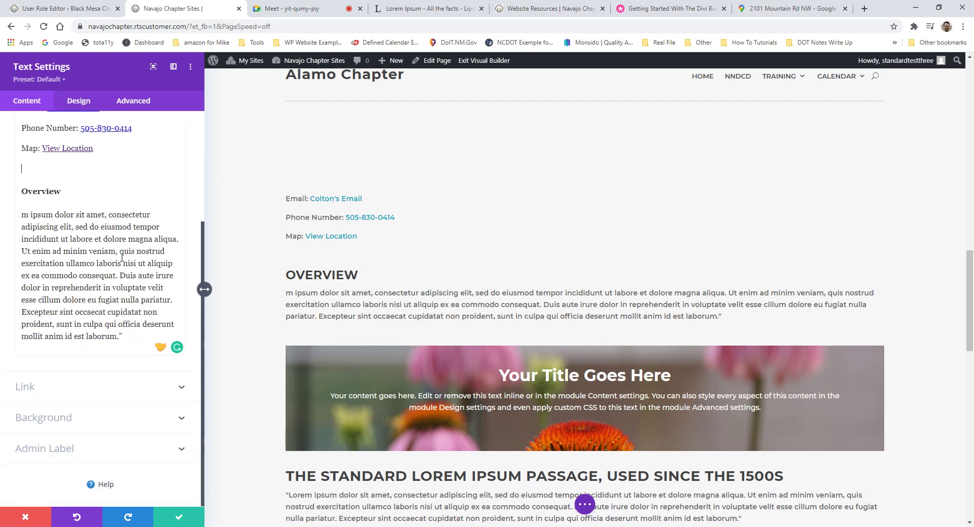
pyautogui.scroll(3, 122, 257)
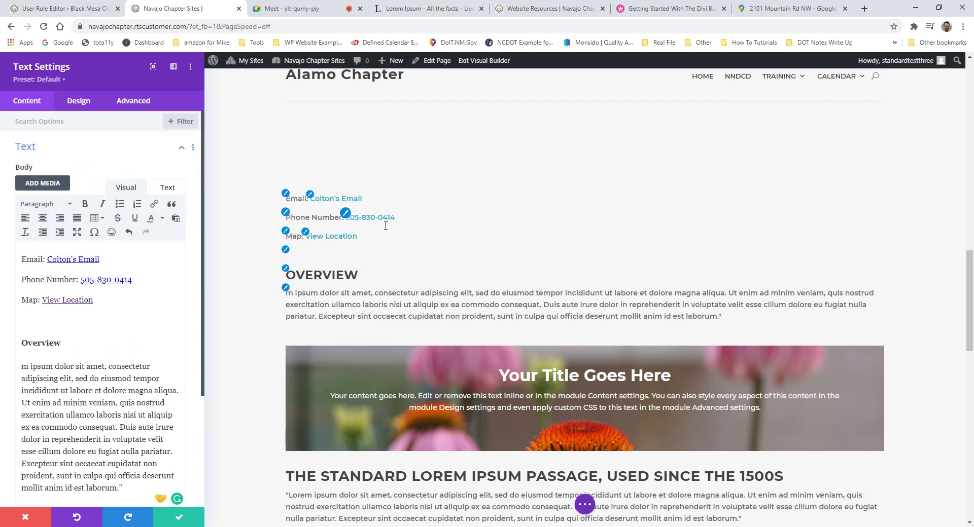
pyautogui.click(123, 336)
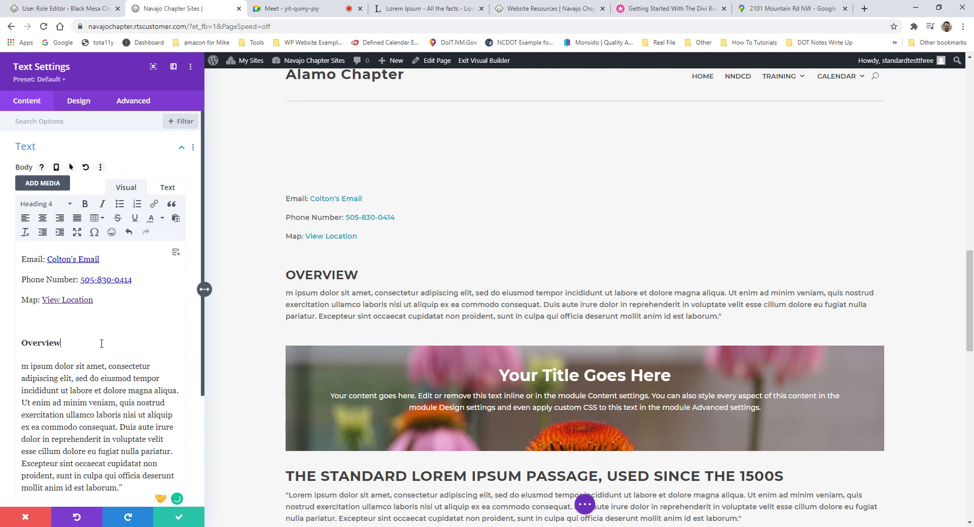
pyautogui.scroll(-4, 81, 317)
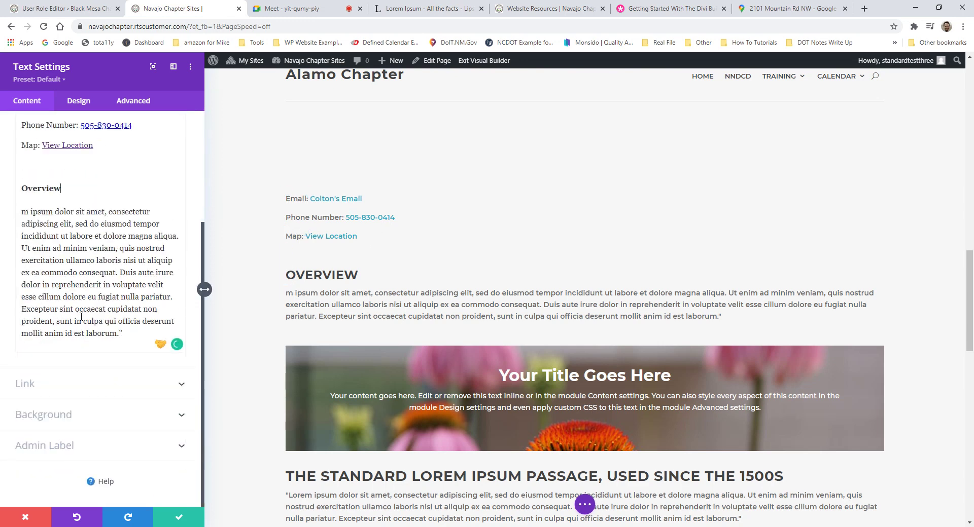
pyautogui.scroll(4, 81, 317)
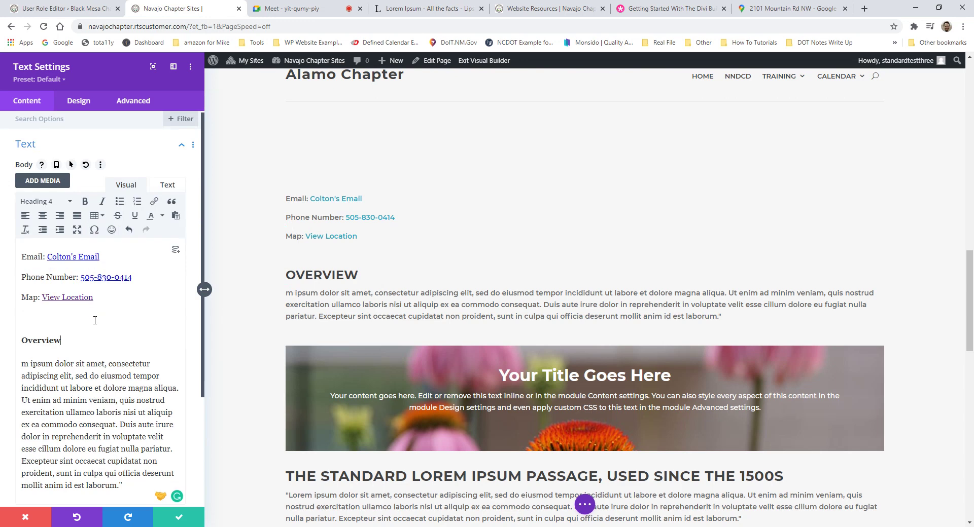
pyautogui.click(180, 523)
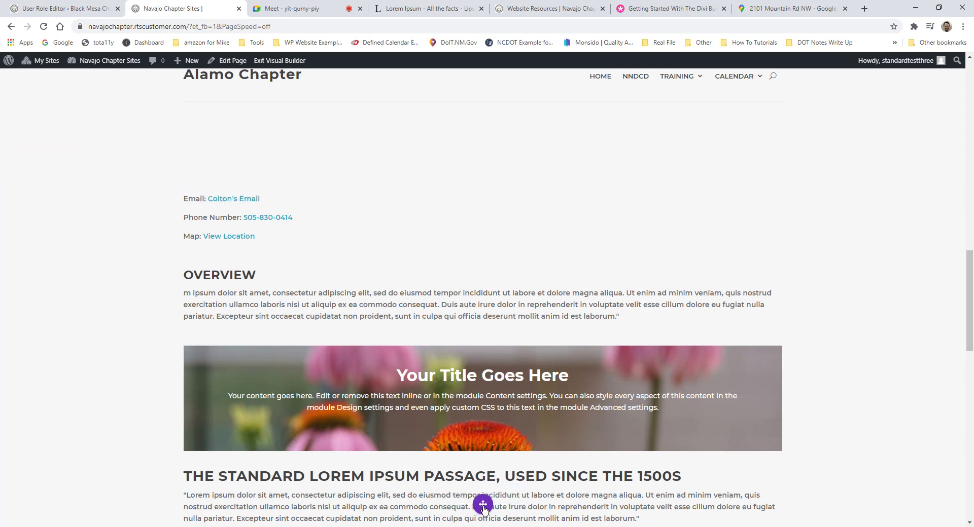
# Step: Expand the Visual Builder's page settings bar from the purple three-dot button
pyautogui.click(483, 505)
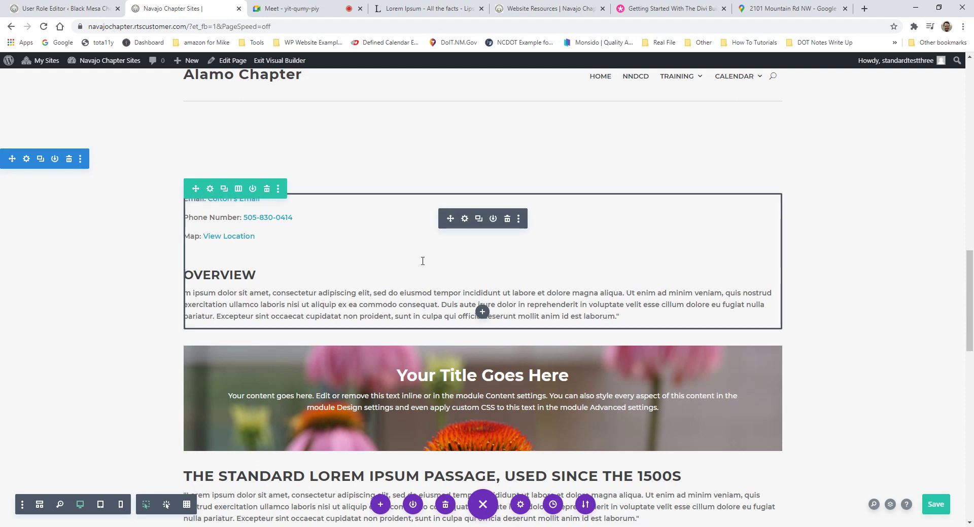
# Step: Switch the builder preview of the Alamo Chapter page to Tablet View at 768px width
pyautogui.scroll(-3, 422, 261)
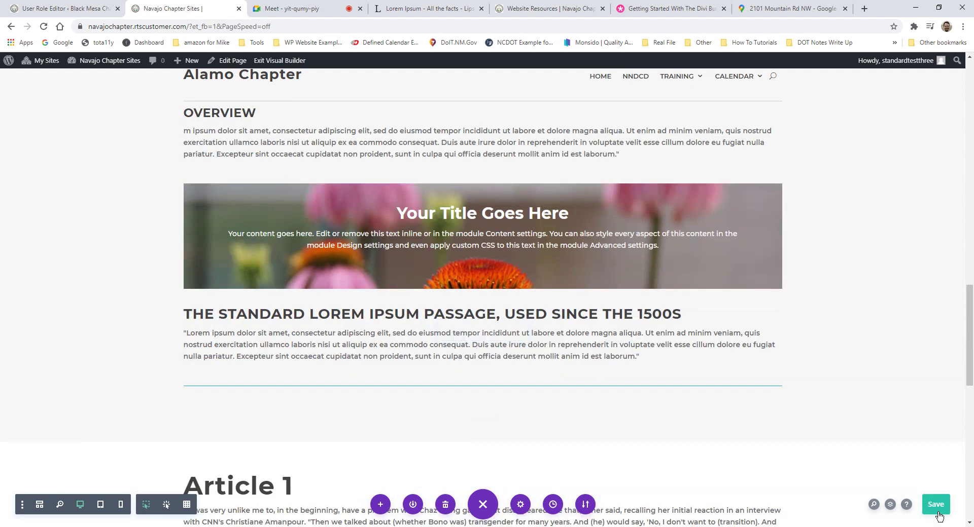
pyautogui.scroll(2, 811, 400)
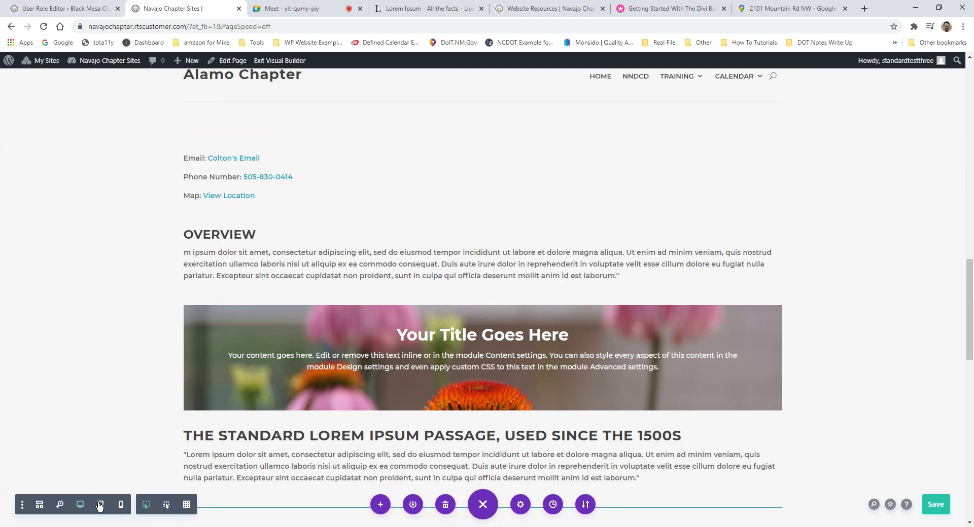
pyautogui.scroll(10, 405, 248)
pyautogui.scroll(-5, 538, 287)
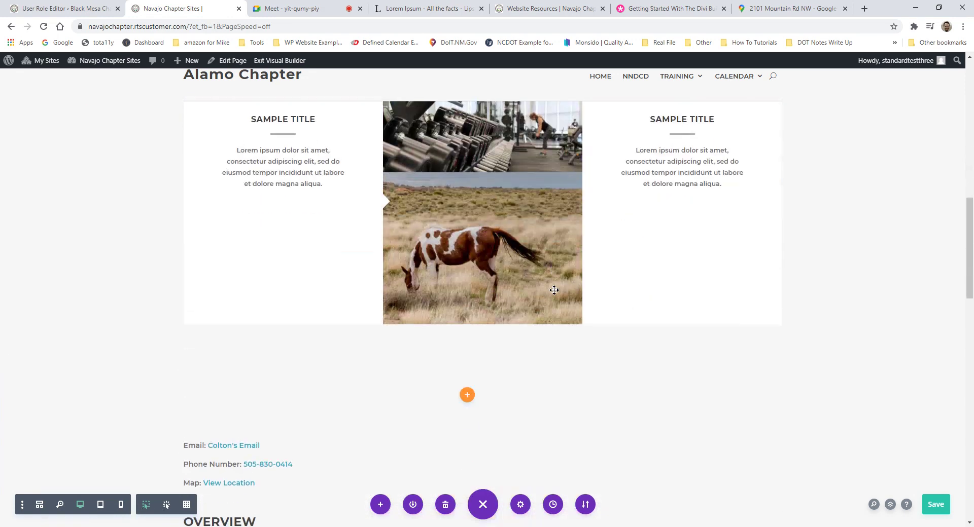
pyautogui.scroll(-3, 554, 290)
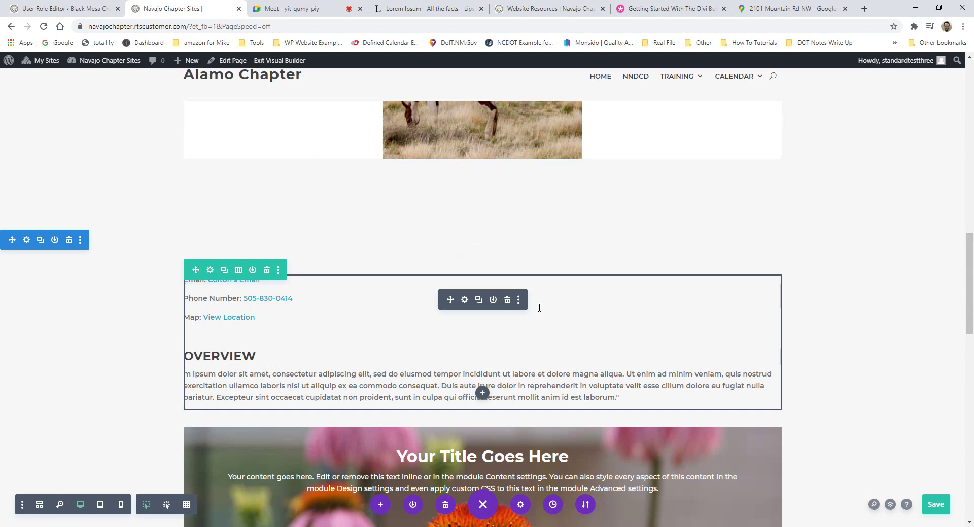
pyautogui.scroll(-2, 260, 401)
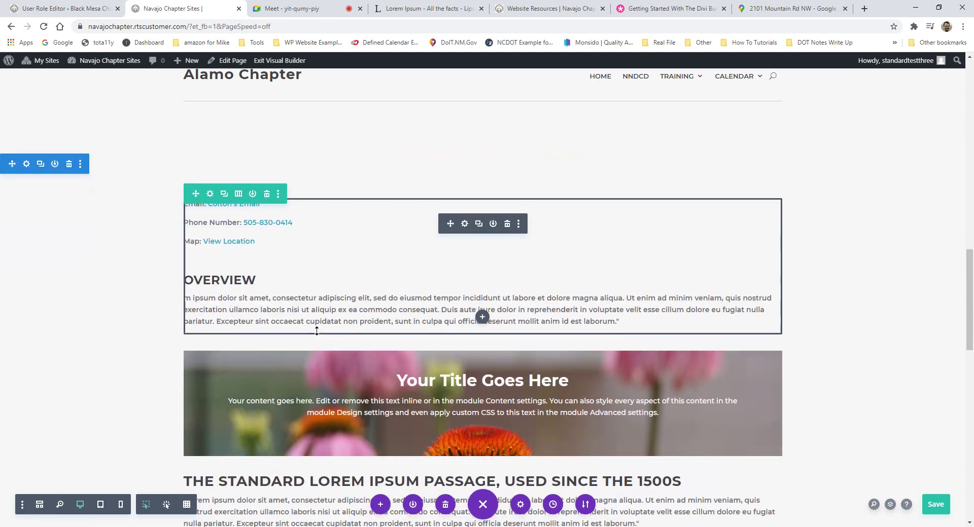
pyautogui.scroll(1, 425, 312)
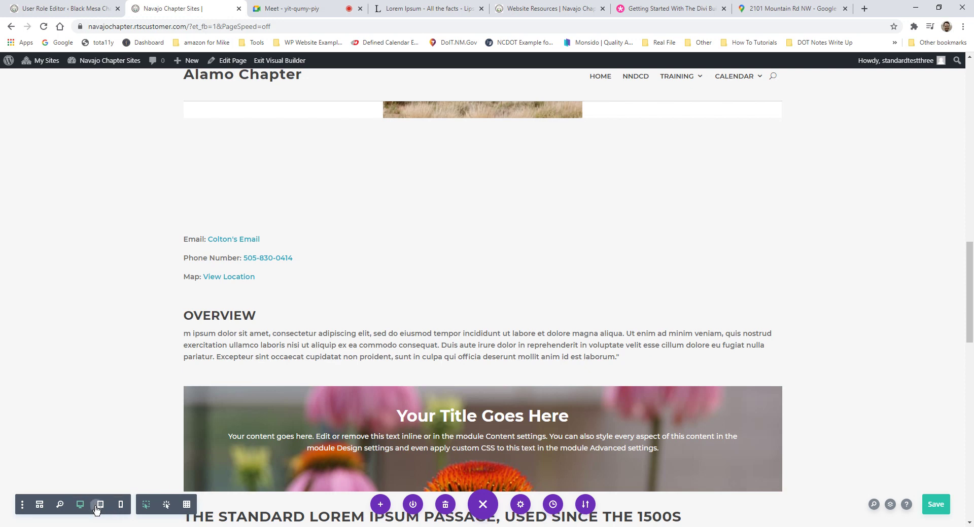
pyautogui.click(99, 508)
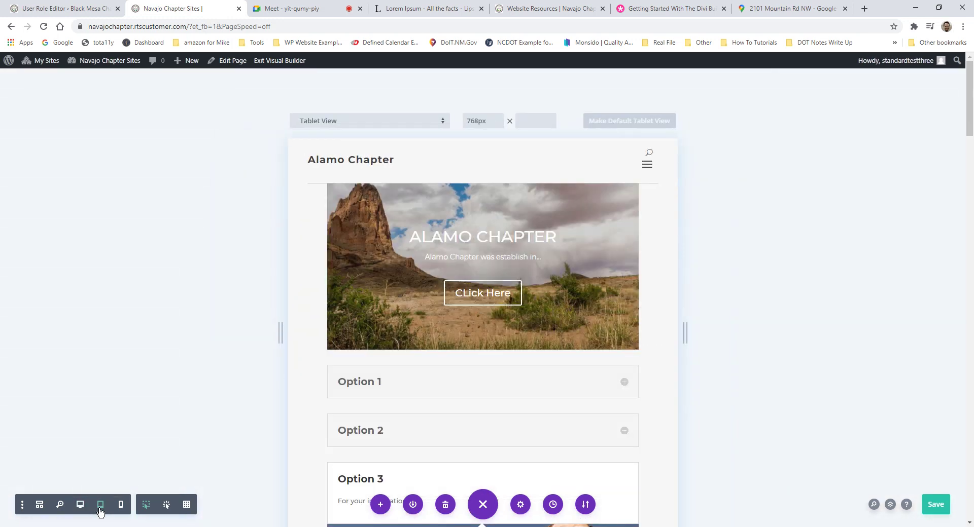
pyautogui.scroll(-15, 267, 436)
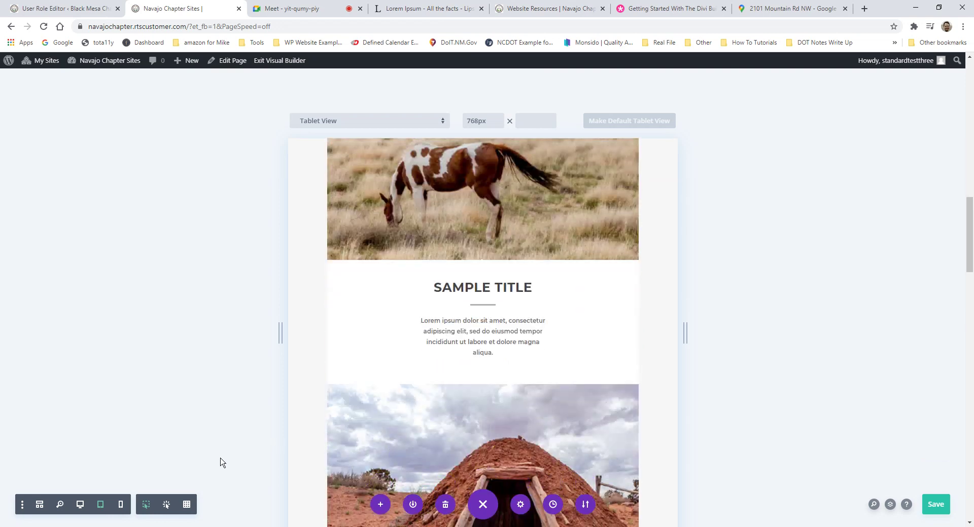
# Step: Switch to the 400px Phone View and scroll through the single-column stacked sections
pyautogui.click(122, 505)
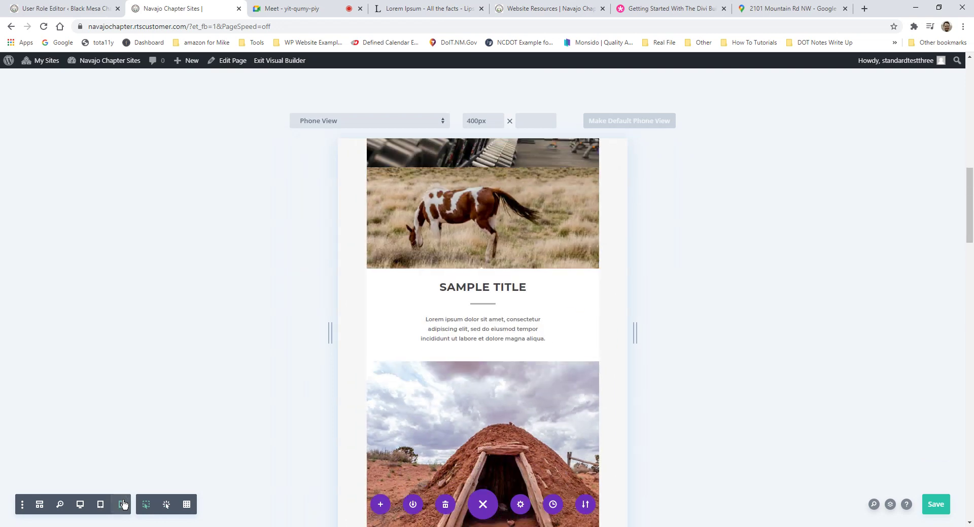
pyautogui.scroll(10, 555, 380)
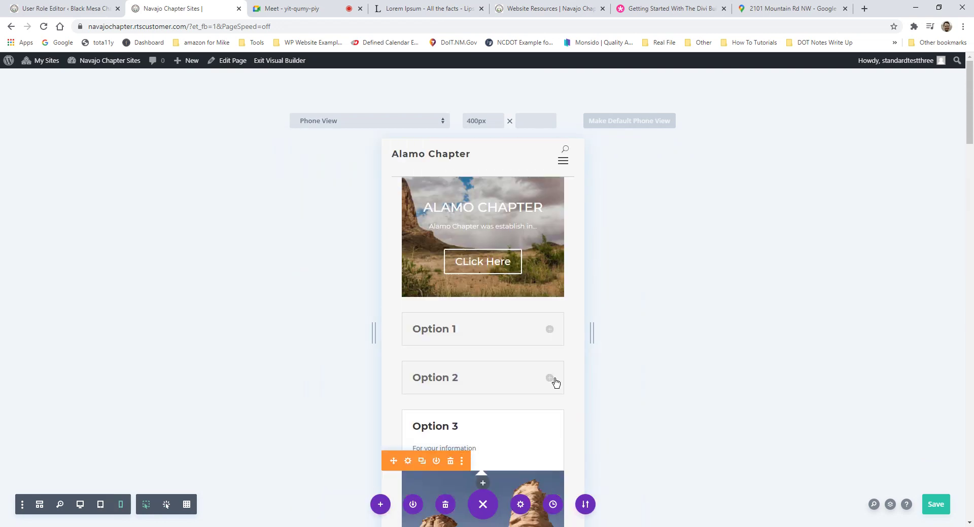
pyautogui.scroll(-12, 556, 383)
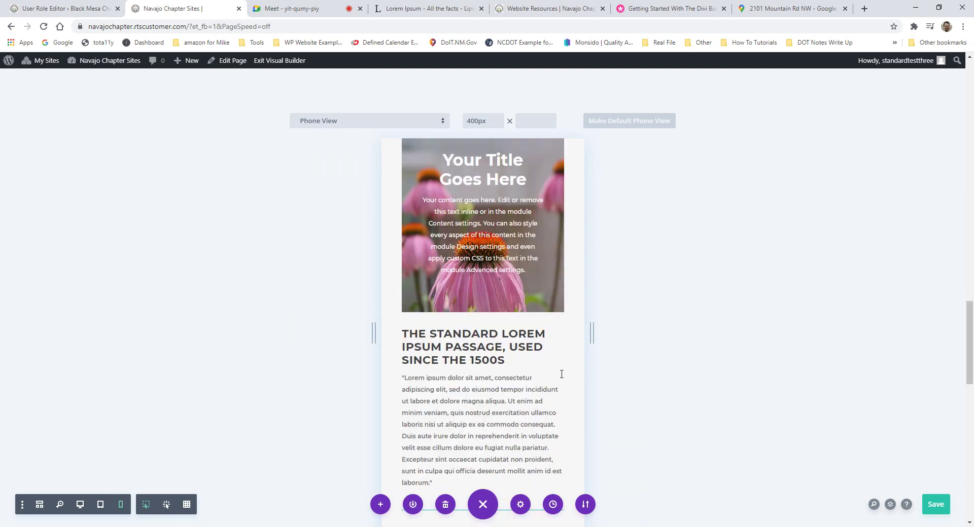
pyautogui.scroll(-10, 561, 374)
pyautogui.scroll(5, 563, 377)
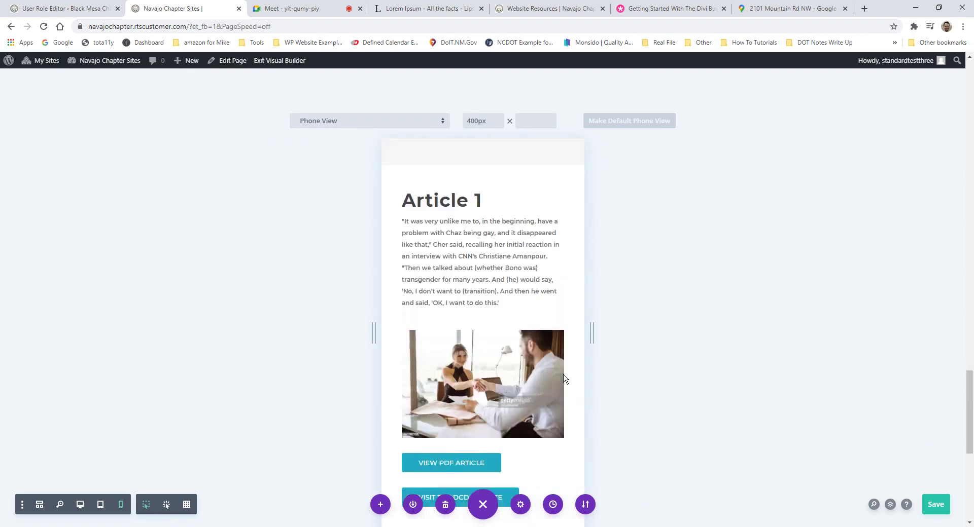
pyautogui.scroll(10, 563, 378)
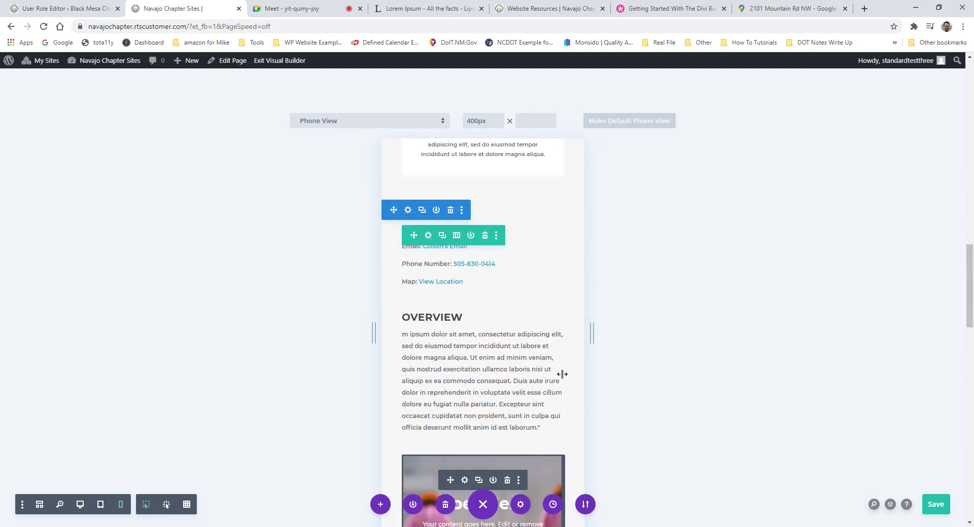
pyautogui.scroll(3, 562, 374)
pyautogui.scroll(-7, 324, 396)
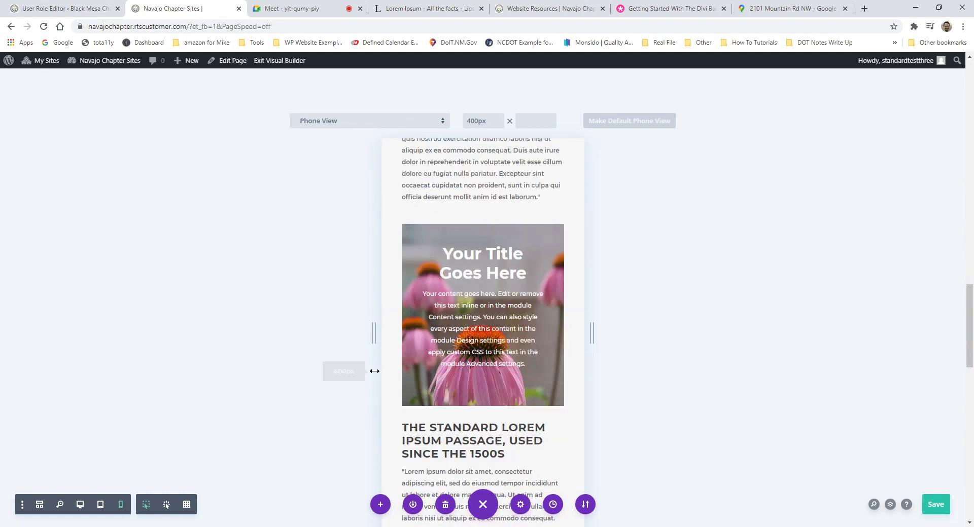
pyautogui.scroll(2, 421, 350)
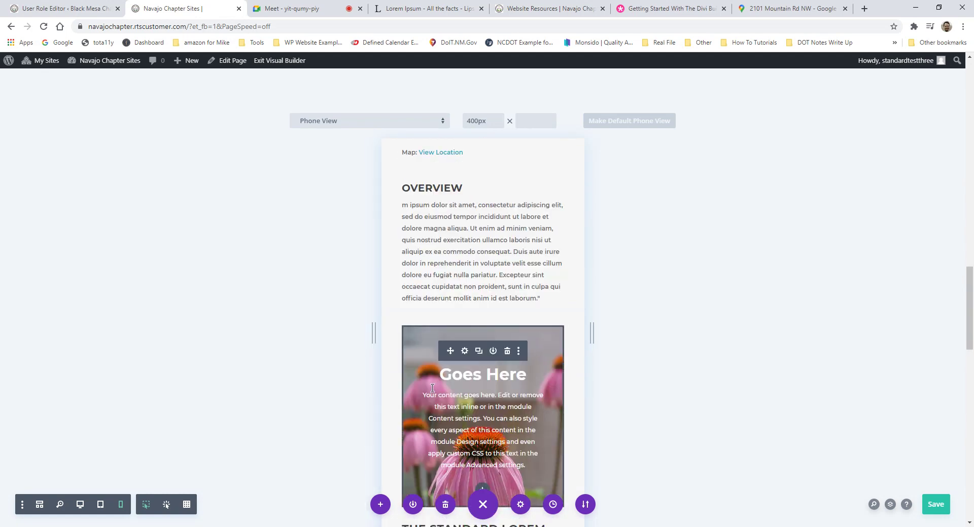
pyautogui.scroll(-10, 432, 389)
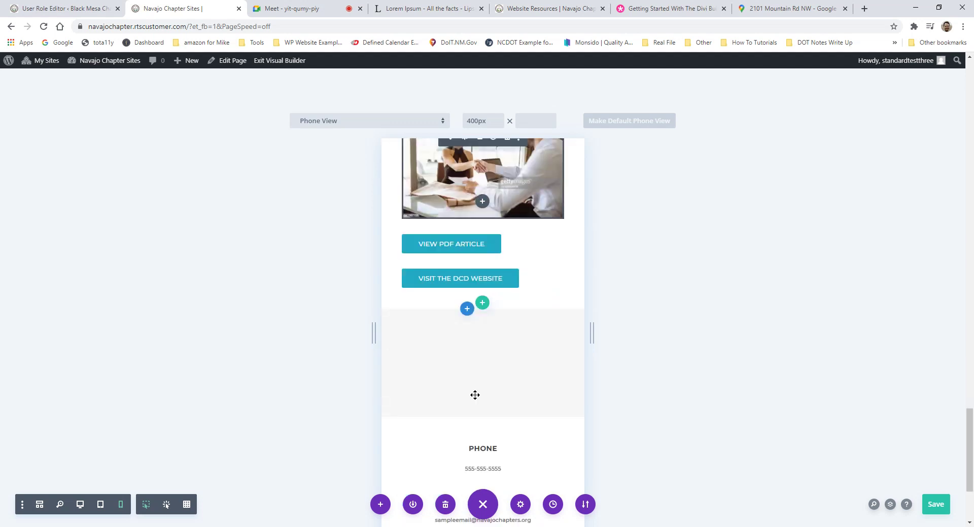
pyautogui.scroll(5, 512, 386)
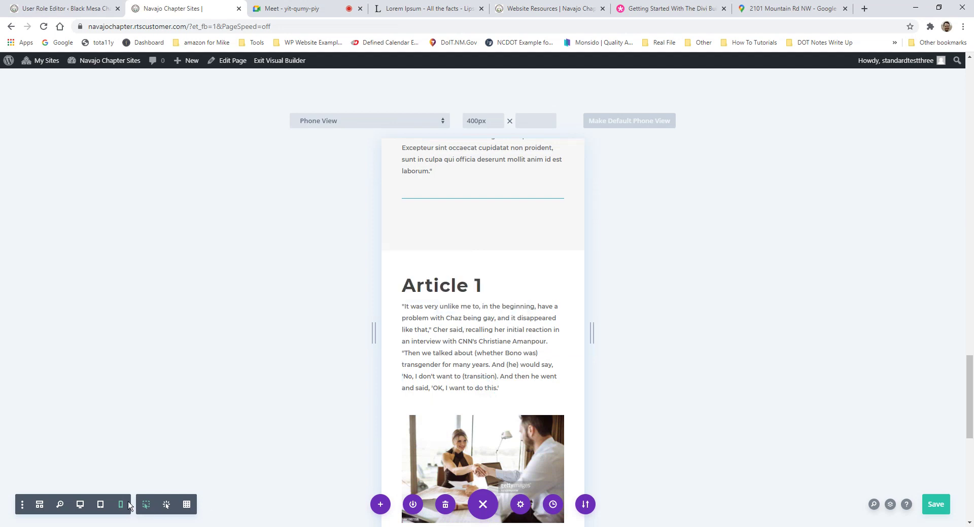
# Step: Compare the Desktop and Phone views, finishing in Desktop View at the Sample Title row
pyautogui.click(80, 506)
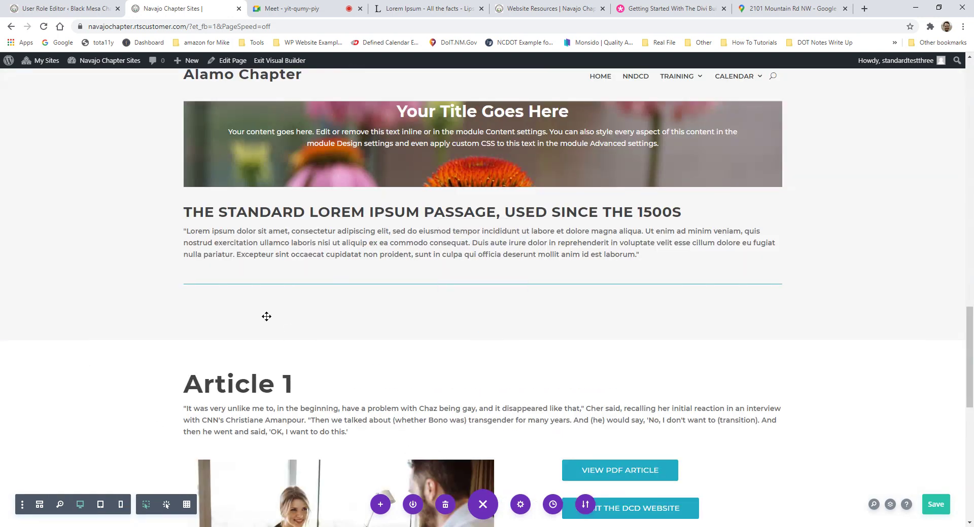
pyautogui.scroll(-5, 350, 312)
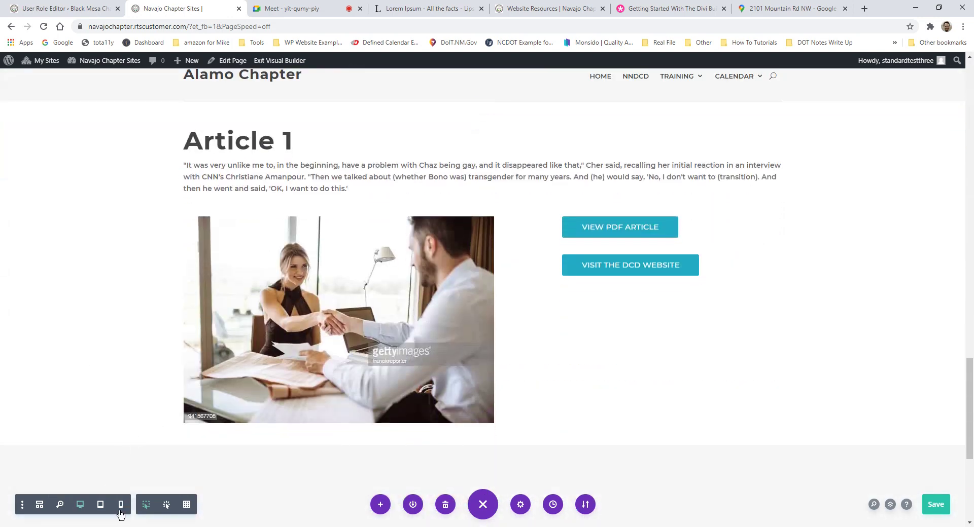
pyautogui.click(121, 505)
pyautogui.scroll(-10, 593, 328)
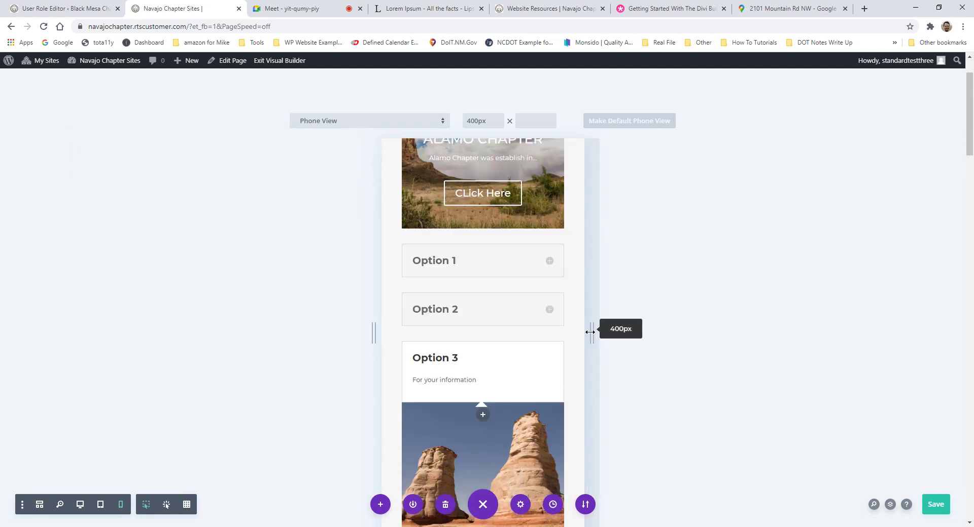
pyautogui.scroll(5, 482, 396)
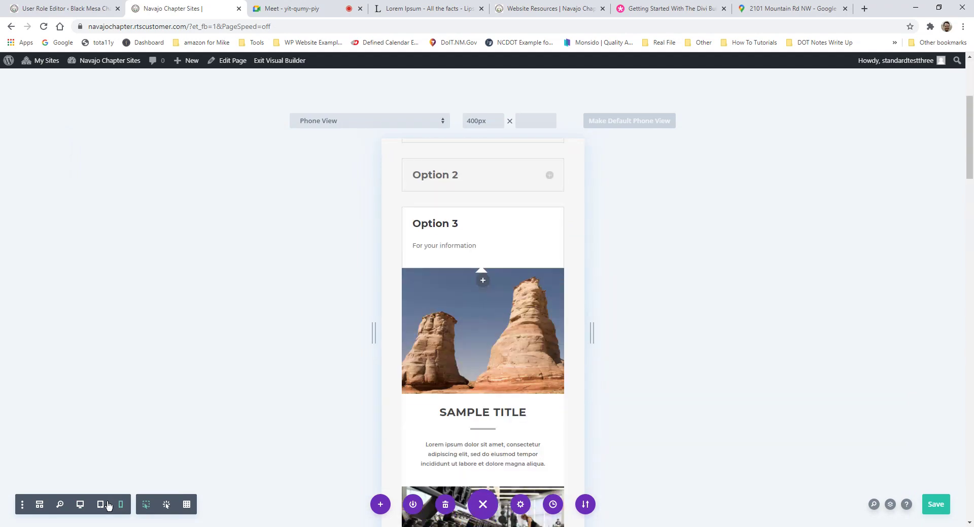
pyautogui.click(80, 506)
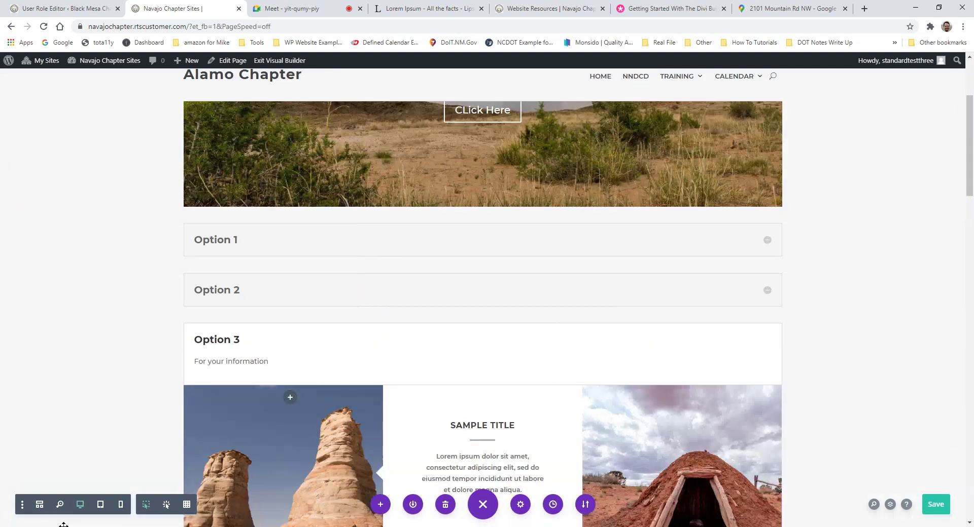
pyautogui.scroll(-5, 446, 345)
pyautogui.scroll(-4, 467, 324)
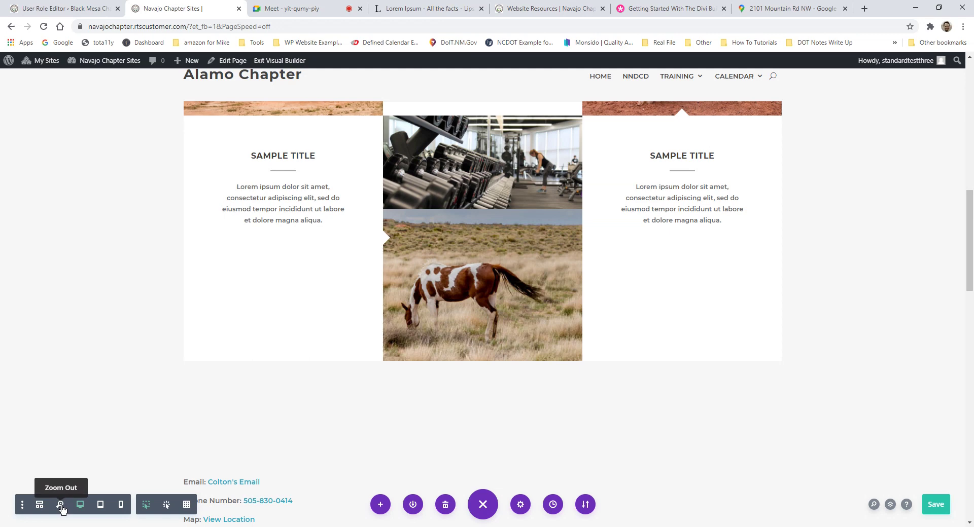
pyautogui.click(60, 505)
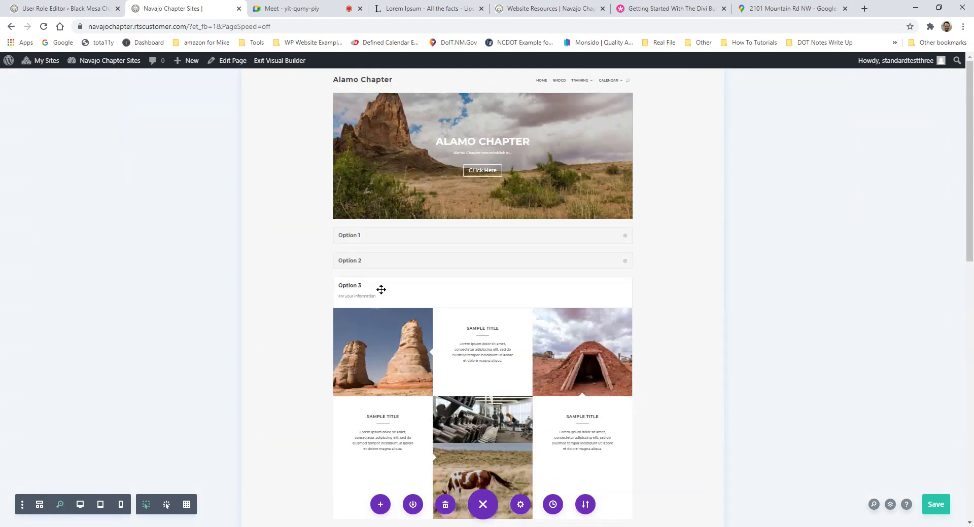
pyautogui.scroll(-5, 386, 284)
pyautogui.scroll(2, 444, 252)
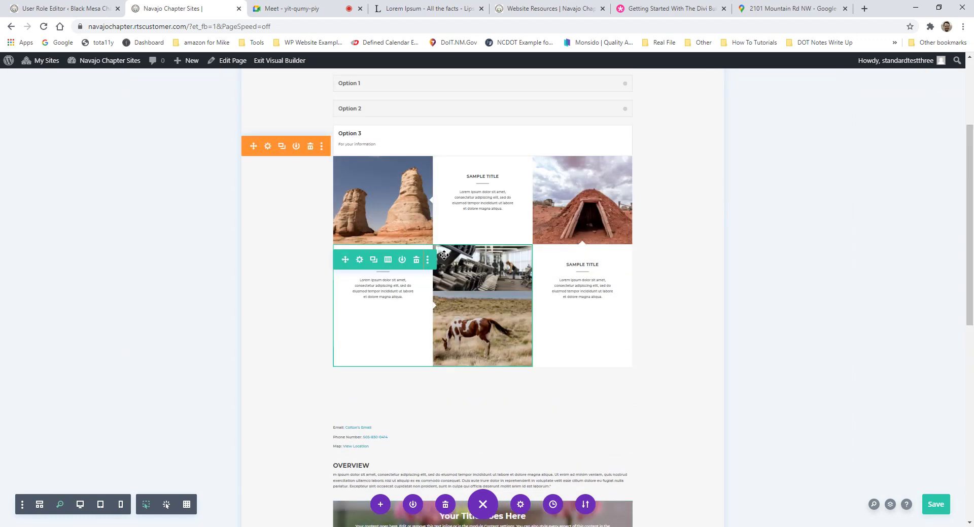
pyautogui.scroll(-8, 446, 255)
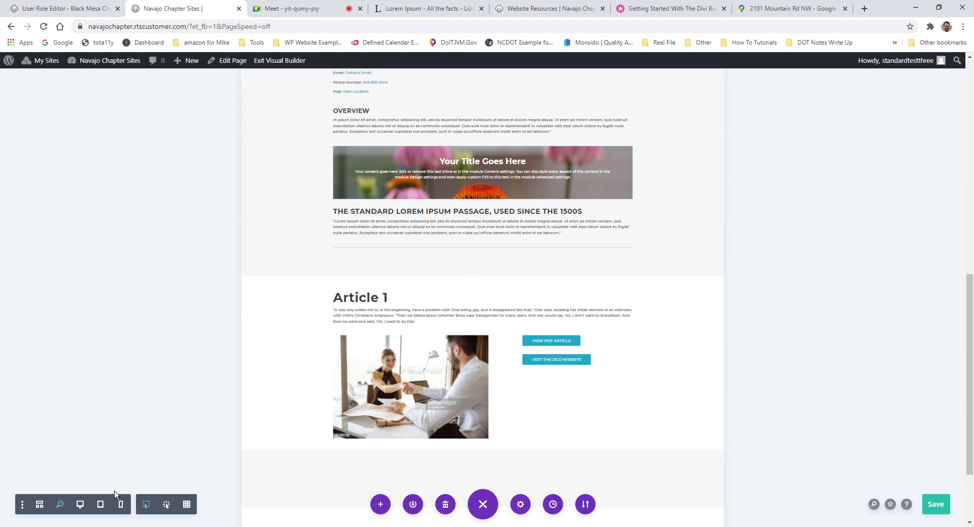
pyautogui.click(100, 505)
pyautogui.click(80, 505)
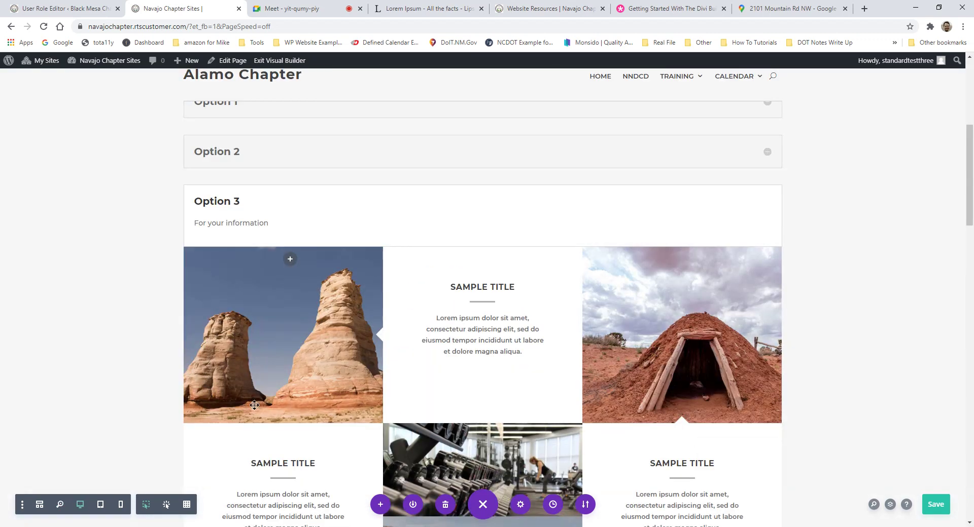
pyautogui.scroll(-6, 419, 257)
pyautogui.scroll(-6, 442, 258)
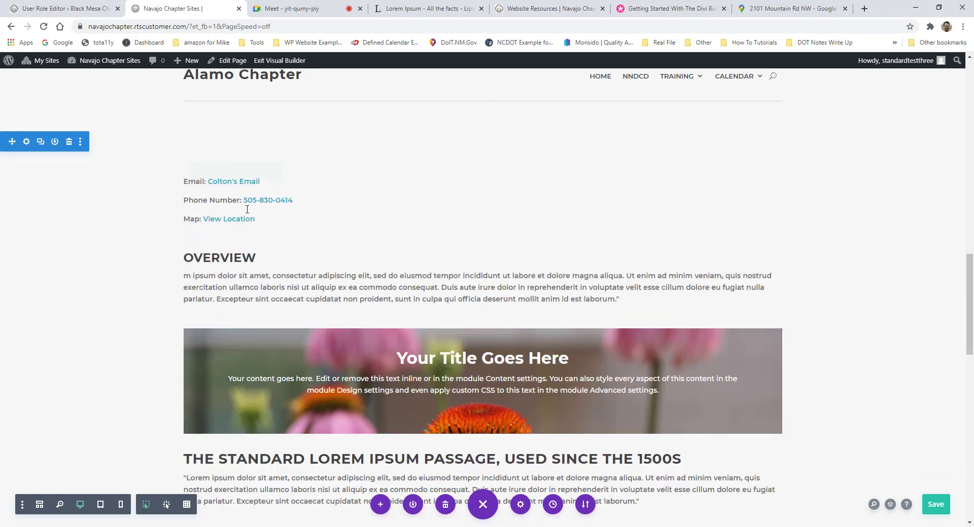
pyautogui.scroll(-3, 446, 237)
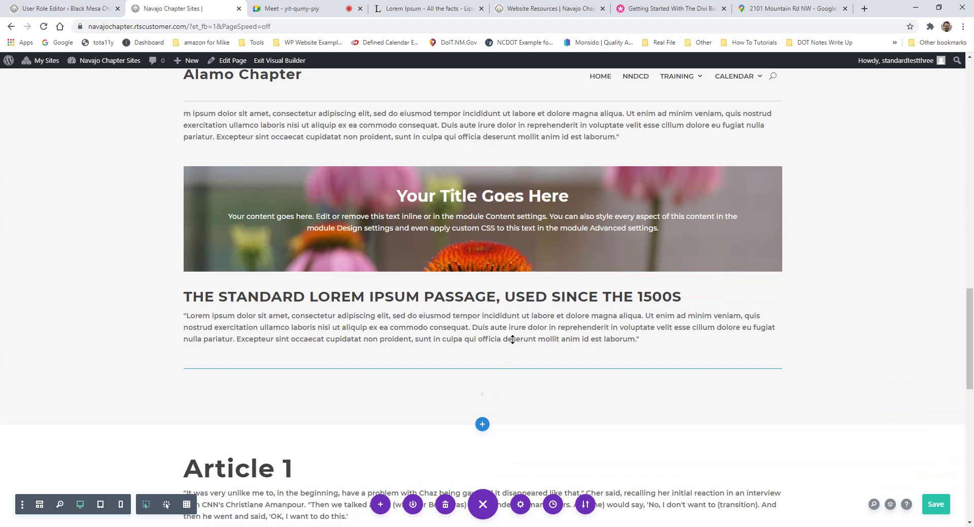
pyautogui.scroll(-2, 450, 402)
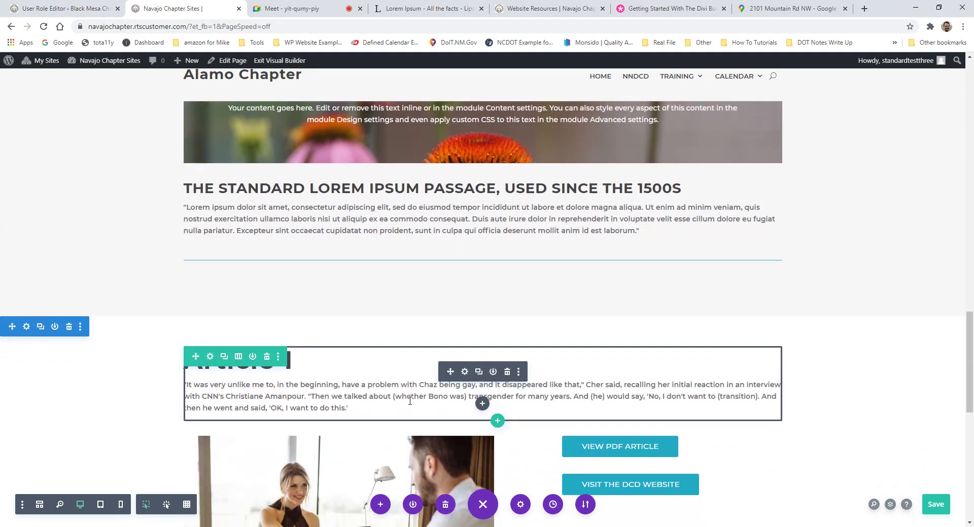
pyautogui.scroll(-2, 396, 322)
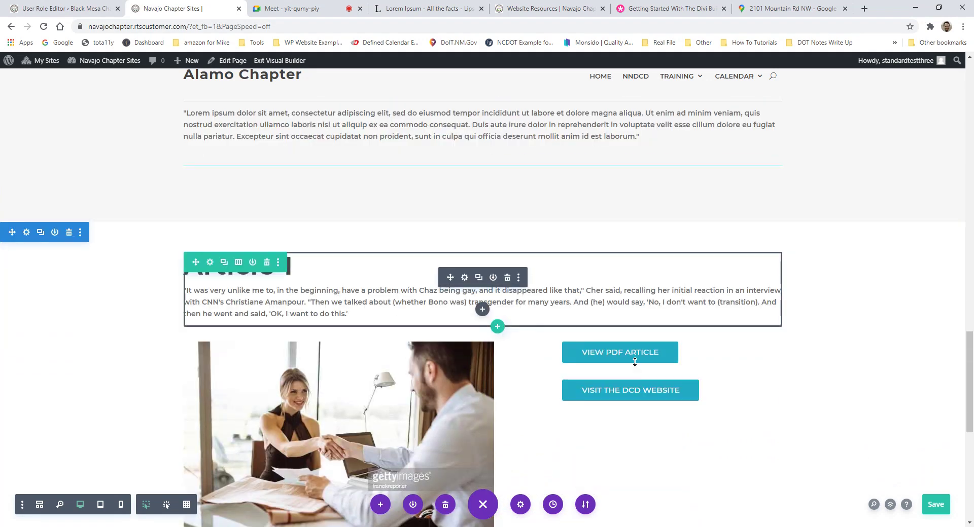
pyautogui.scroll(3, 513, 317)
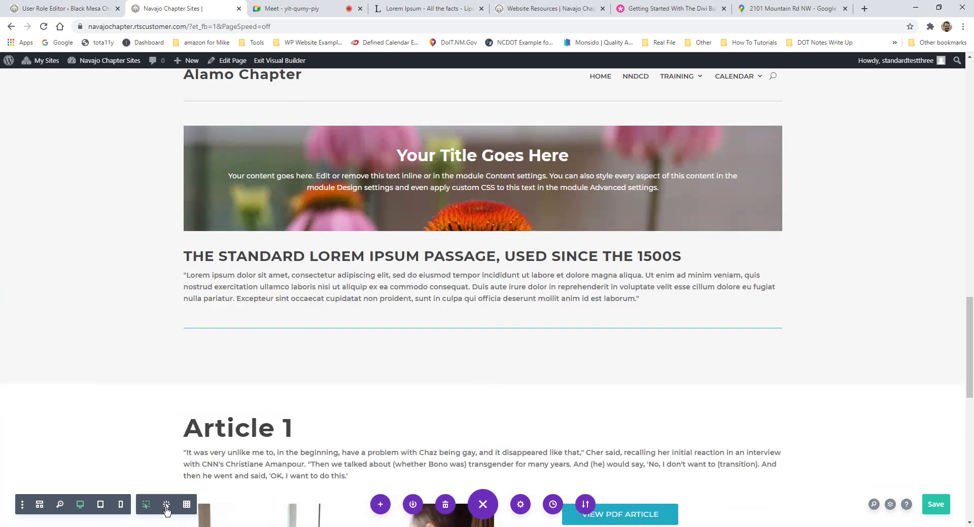
pyautogui.click(166, 508)
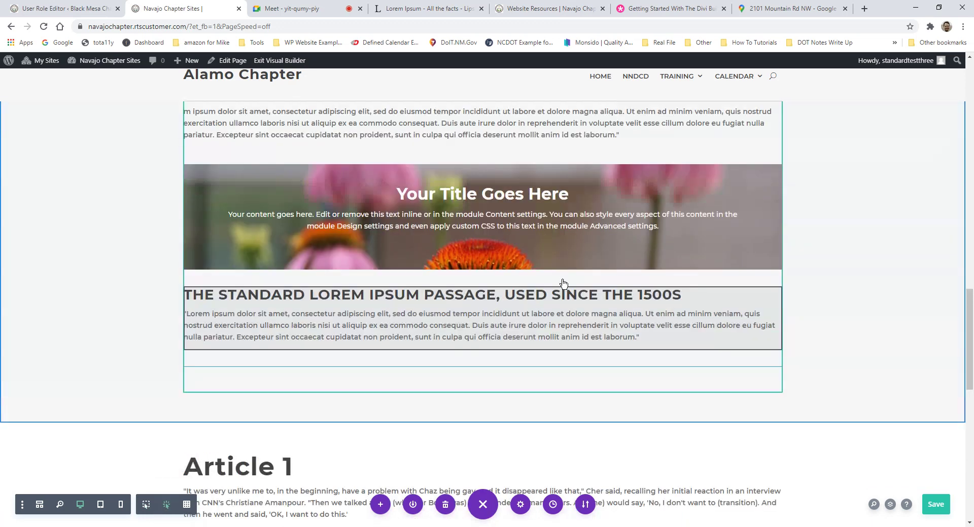
pyautogui.scroll(4, 563, 283)
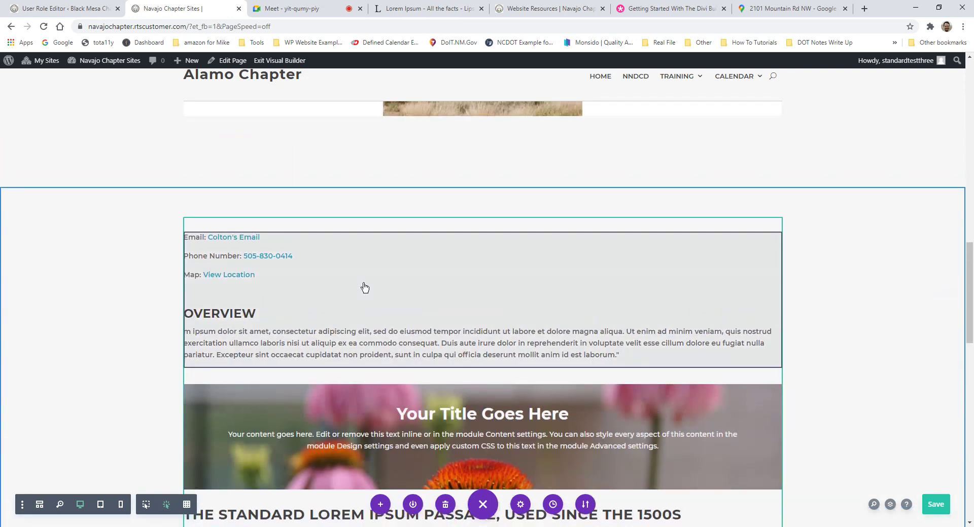
pyautogui.scroll(4, 364, 288)
pyautogui.scroll(-4, 435, 306)
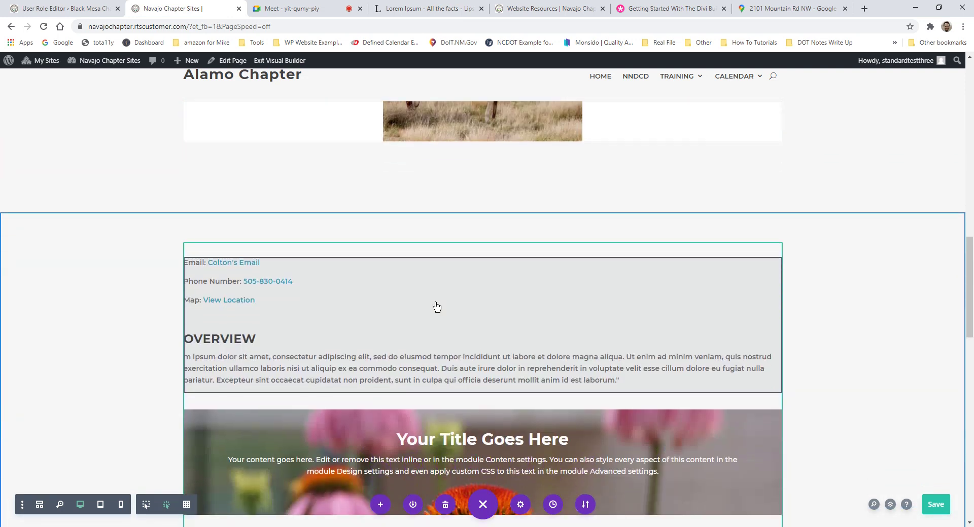
pyautogui.scroll(-2, 436, 305)
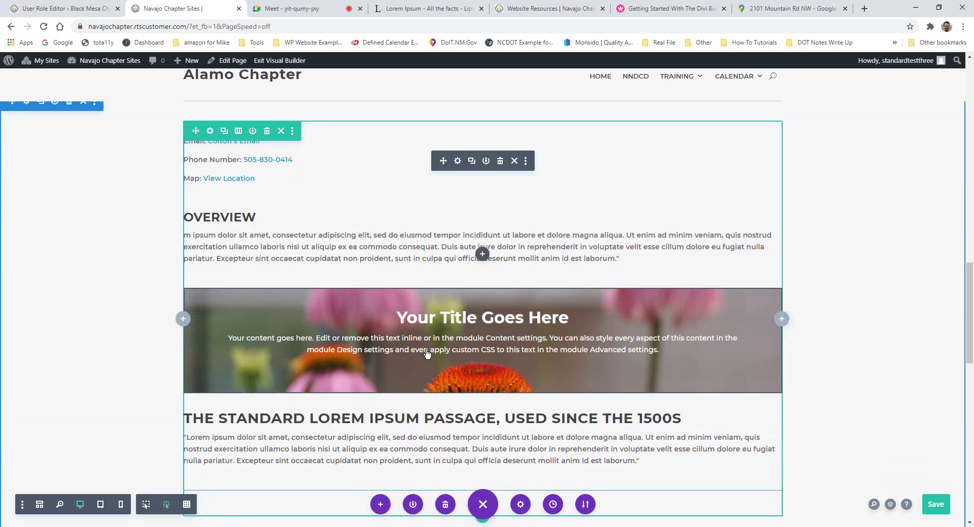
pyautogui.scroll(-6, 428, 355)
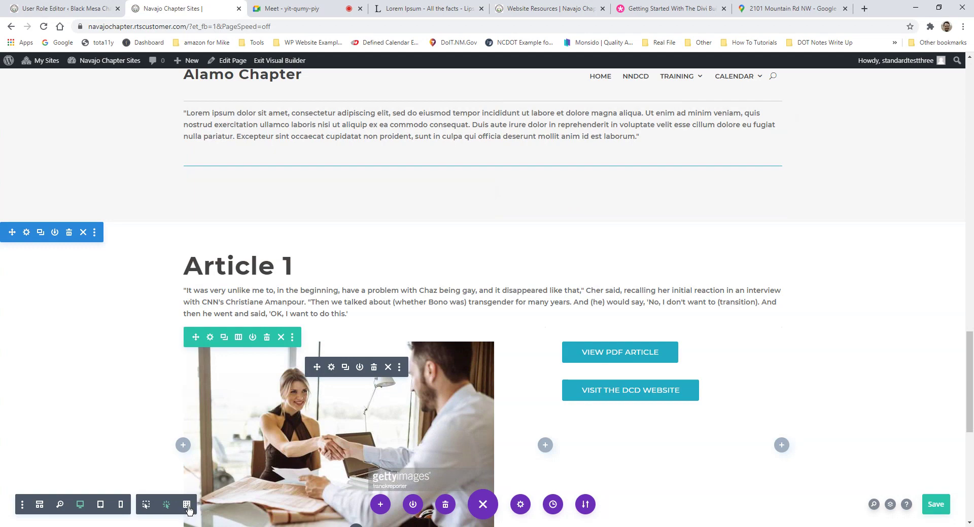
pyautogui.click(188, 505)
pyautogui.scroll(15, 366, 363)
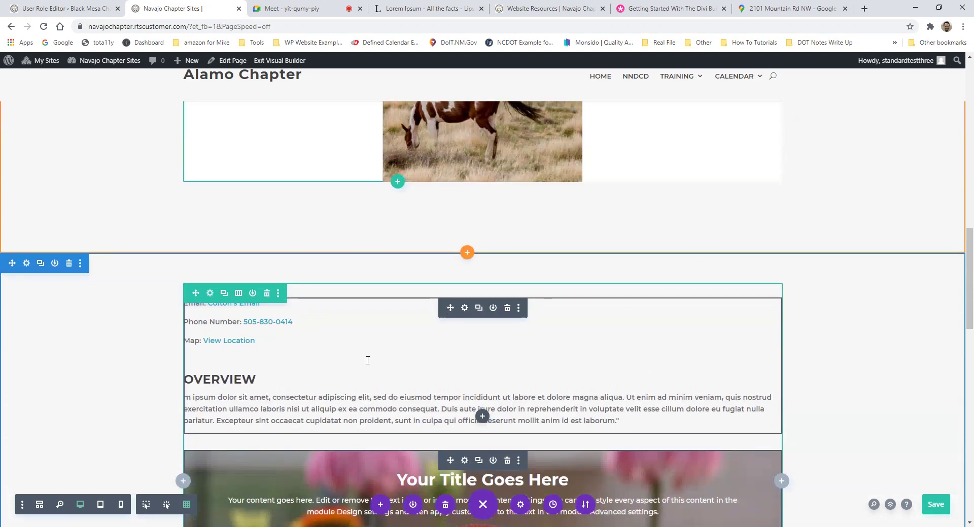
pyautogui.scroll(8, 376, 357)
pyautogui.scroll(-14, 413, 381)
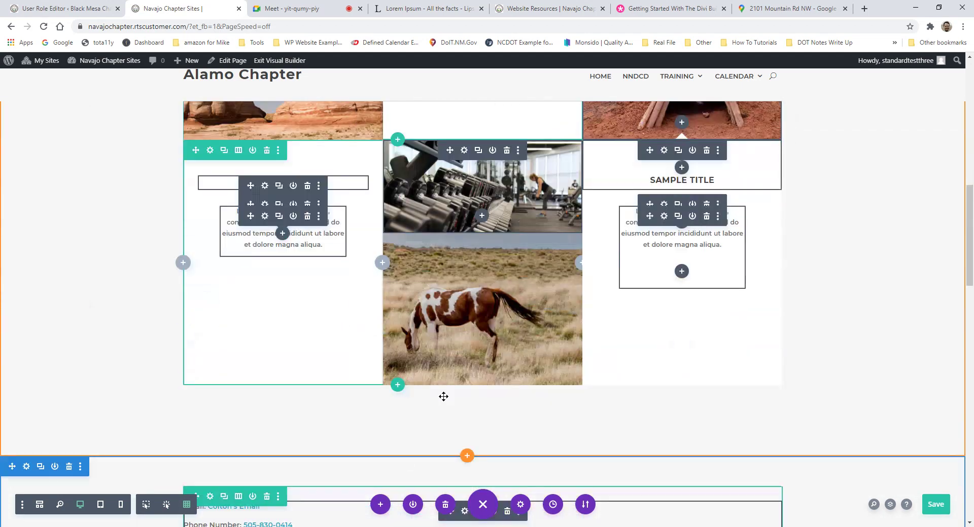
pyautogui.scroll(-5, 462, 391)
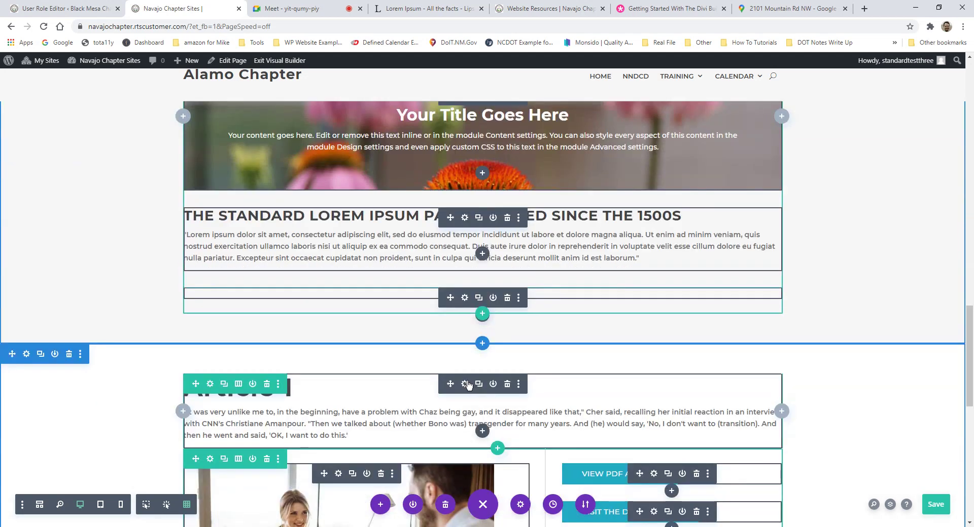
pyautogui.click(187, 505)
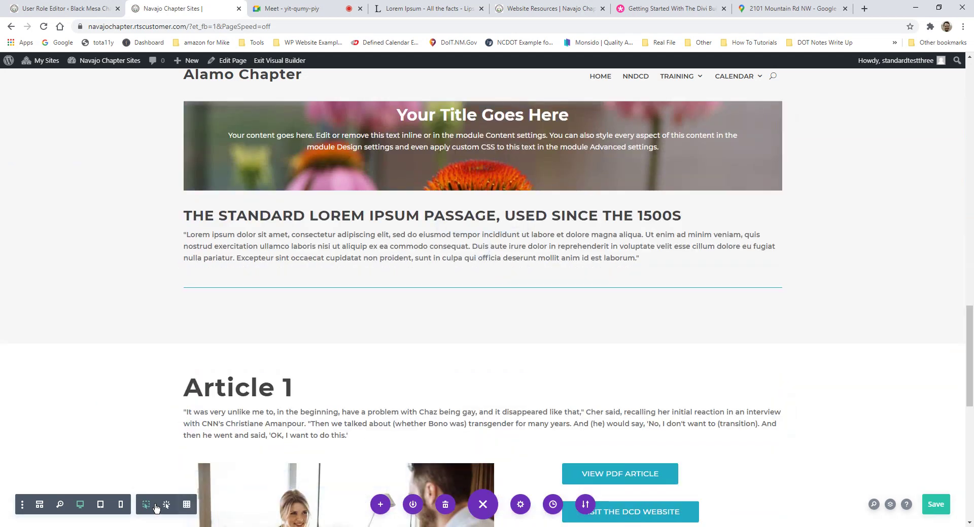
pyautogui.click(148, 506)
pyautogui.scroll(3, 564, 441)
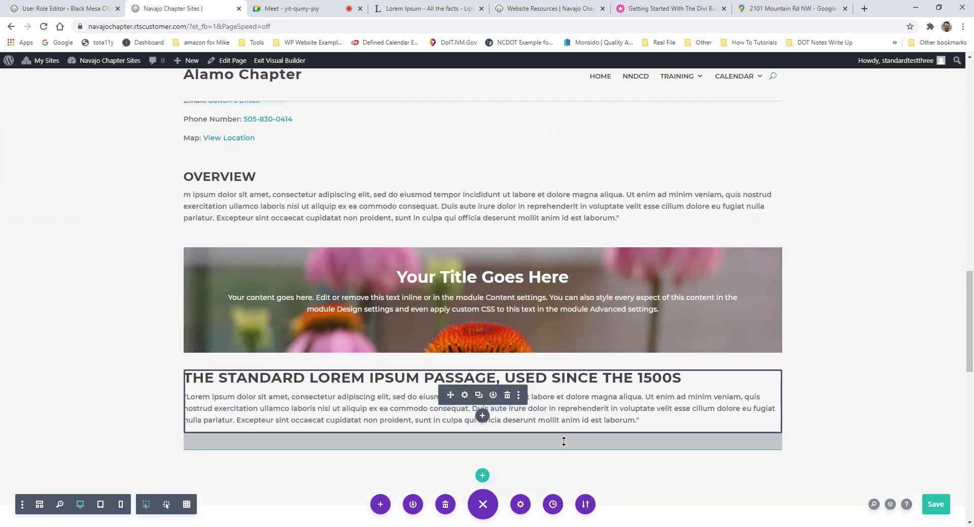
pyautogui.scroll(4, 494, 365)
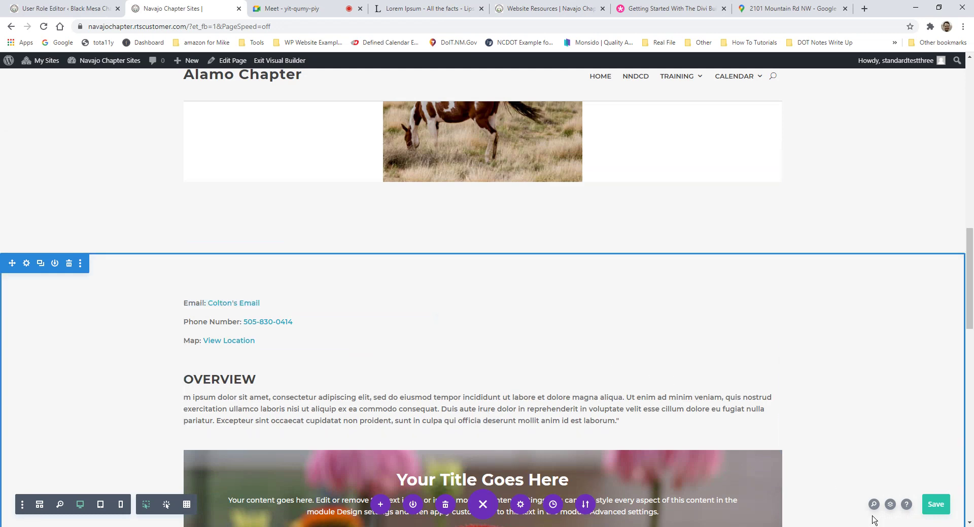
pyautogui.scroll(-2, 368, 348)
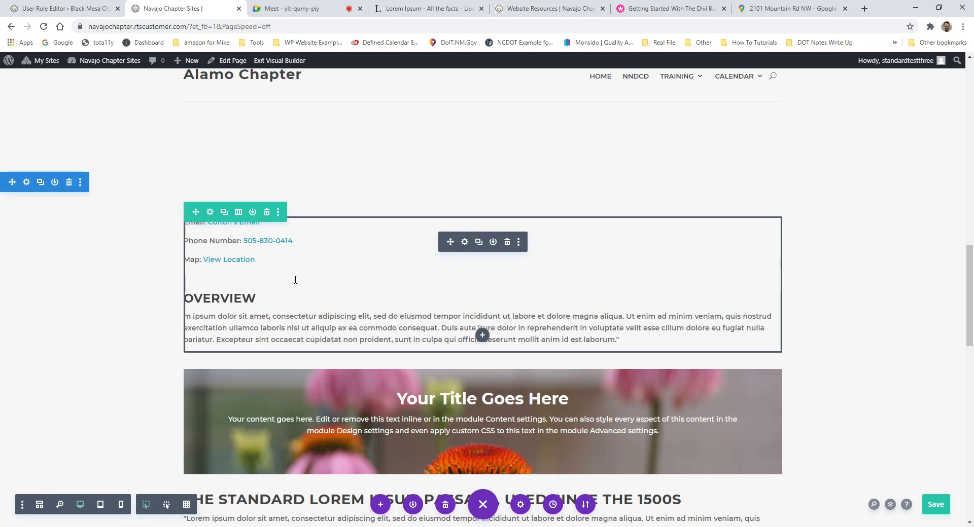
pyautogui.scroll(-3, 323, 280)
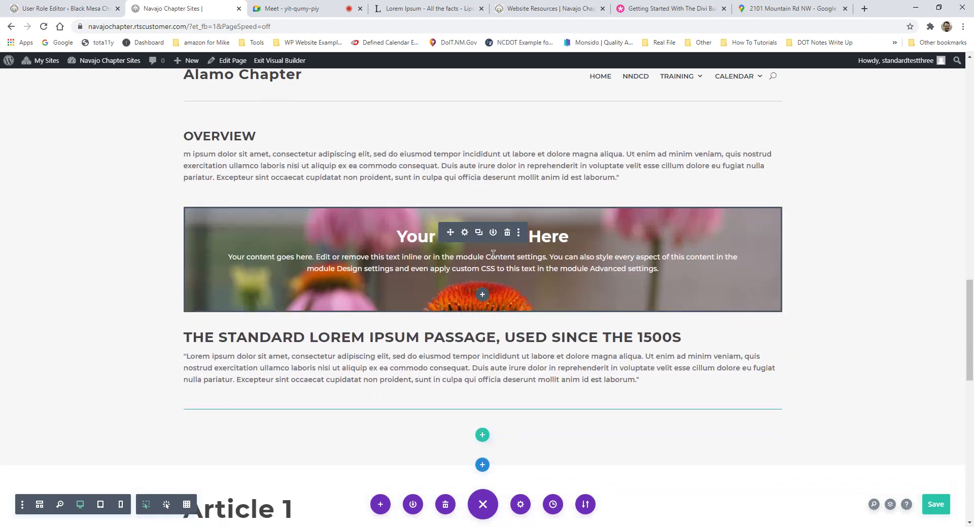
pyautogui.scroll(-1, 647, 262)
pyautogui.scroll(2, 647, 263)
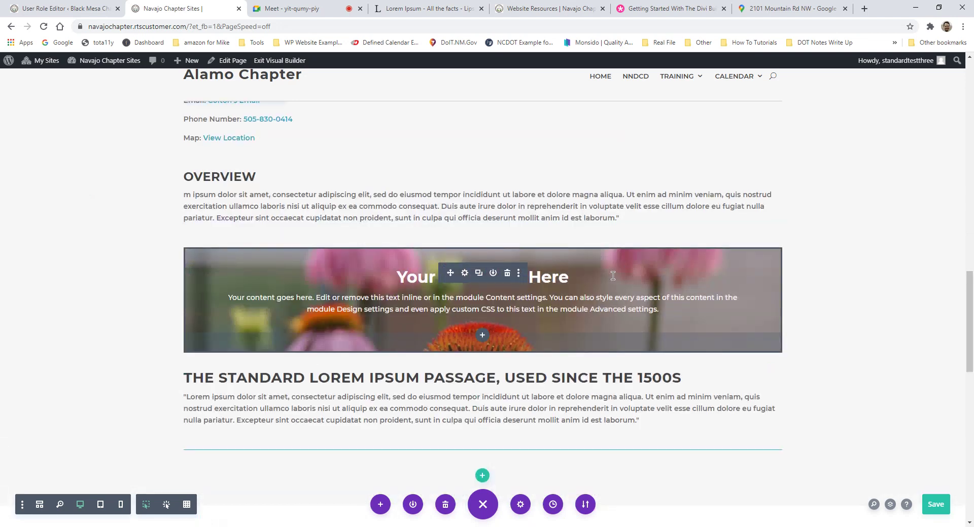
pyautogui.scroll(-2, 285, 311)
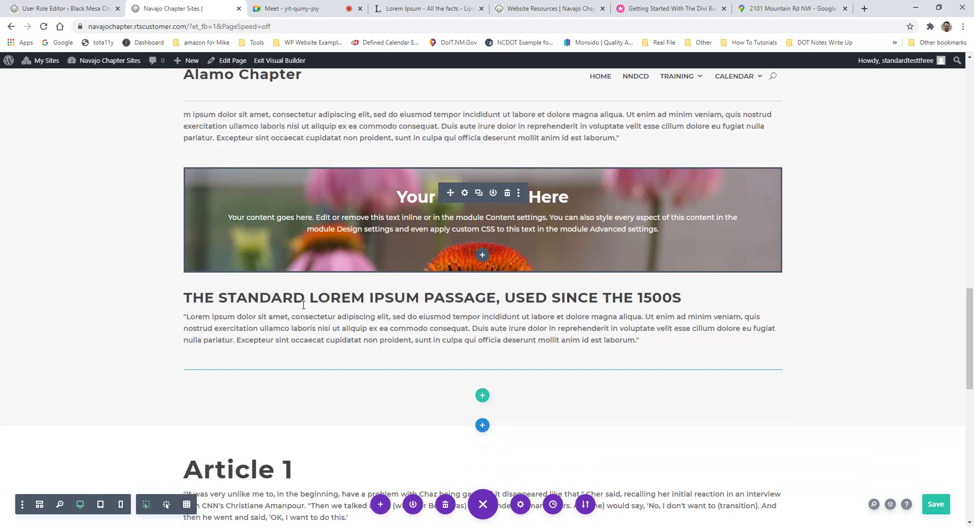
pyautogui.scroll(1, 508, 284)
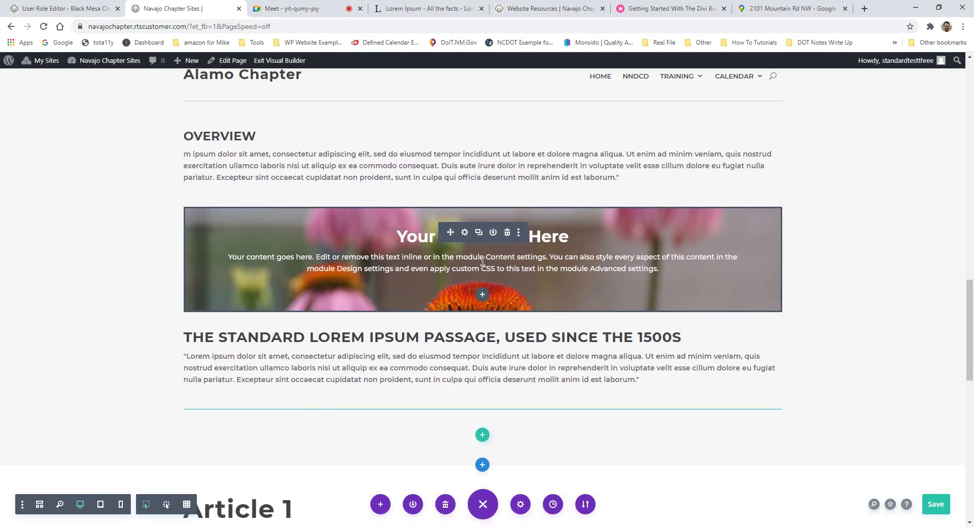
pyautogui.moveTo(483, 244); pyautogui.dragTo(489, 253)
# Step: Delete the 'Your Title Goes Here' Call To Action module, restoring the contact details removed by mistake
pyautogui.click(464, 233)
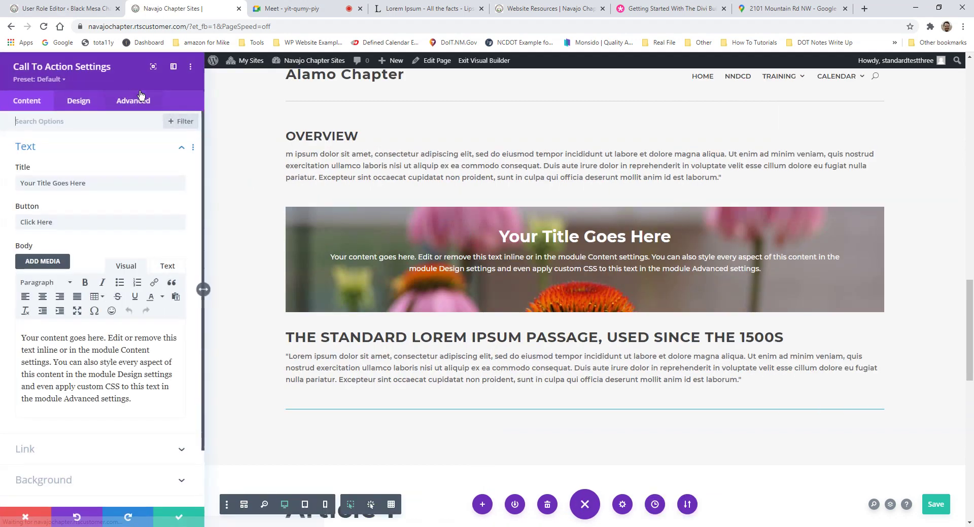
pyautogui.click(28, 516)
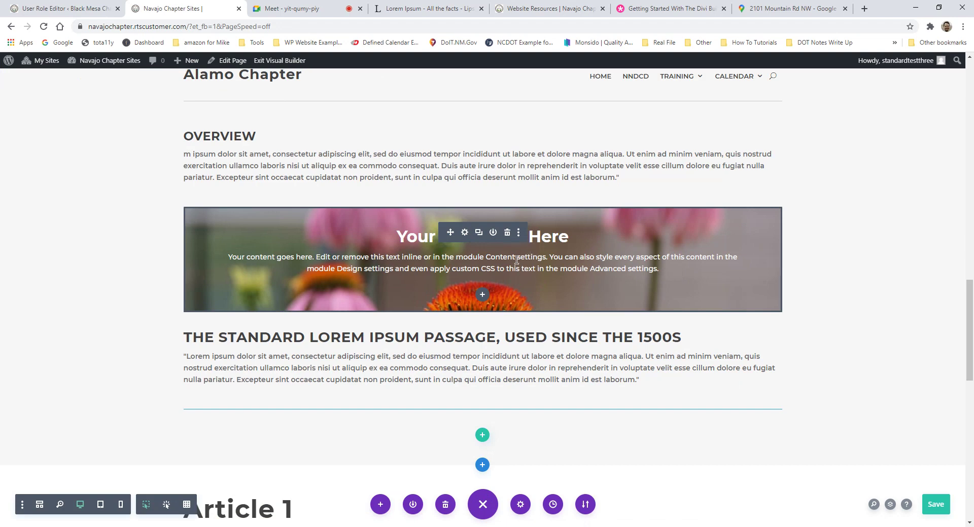
pyautogui.click(506, 234)
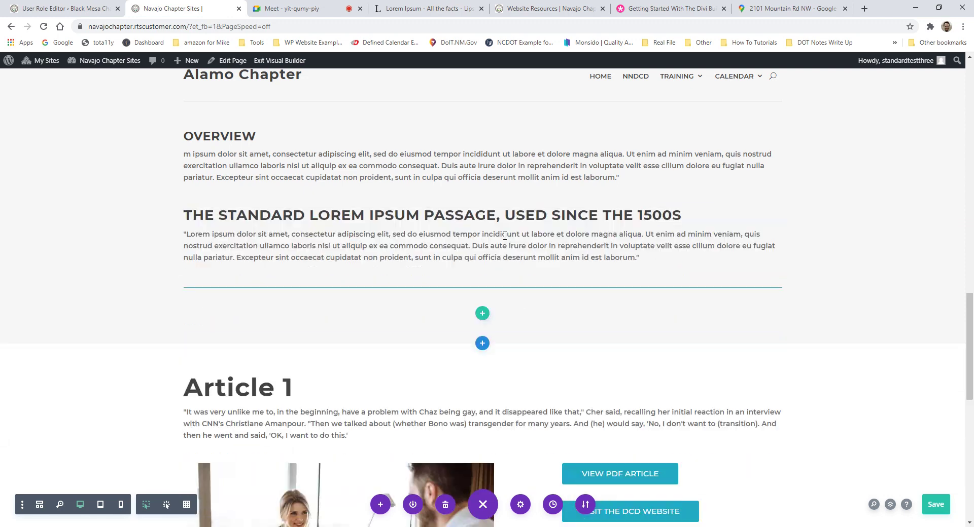
pyautogui.hotkey('ctrl', 'z')
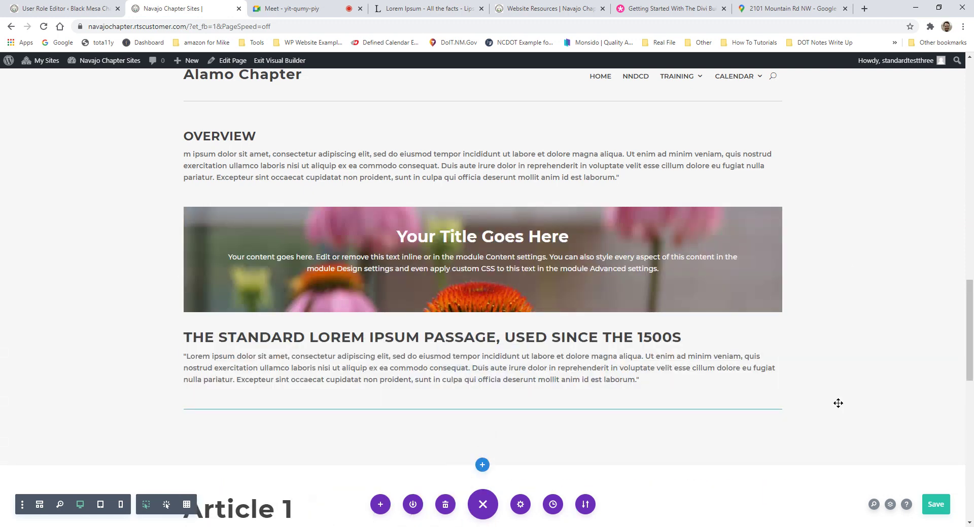
pyautogui.click(506, 235)
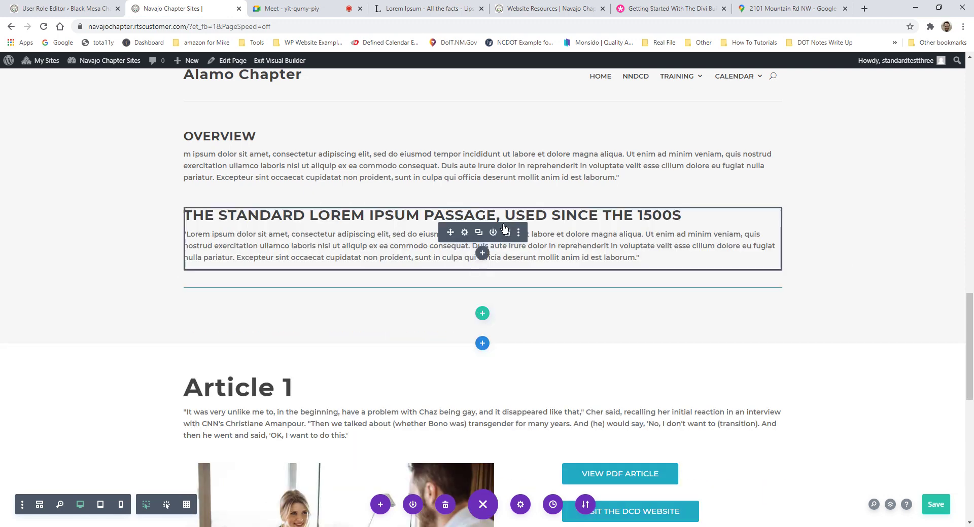
pyautogui.hotkey('ctrl', 'z')
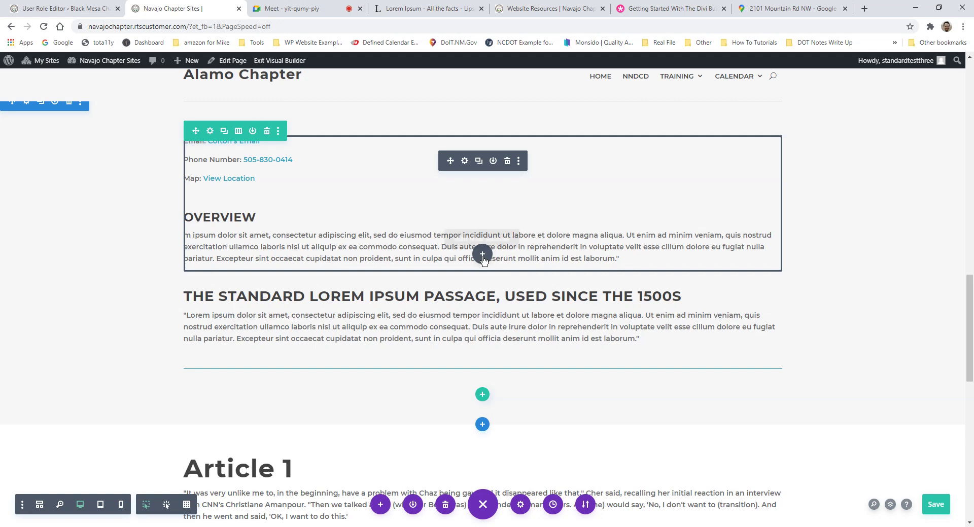
# Step: Insert an Image module below the Overview text, finding it by searching 'image'
pyautogui.click(482, 255)
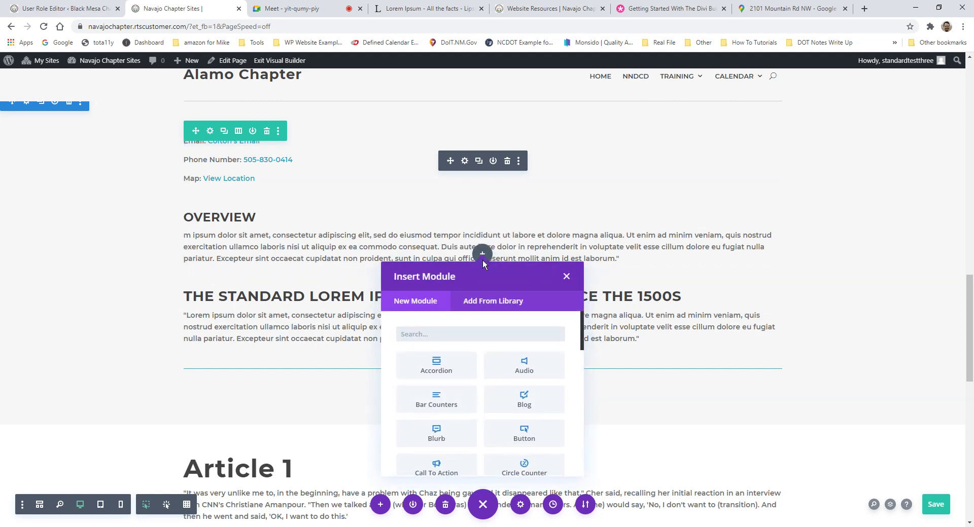
pyautogui.scroll(-5, 476, 345)
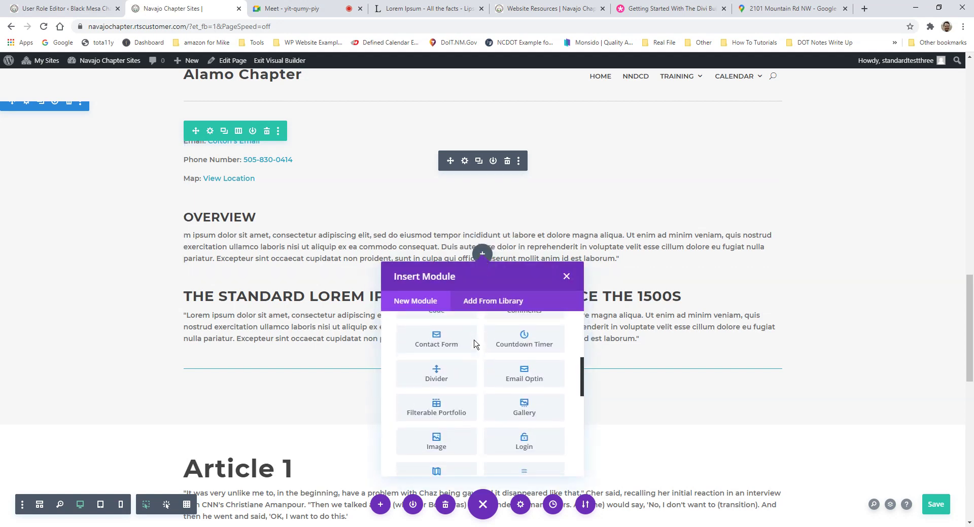
pyautogui.scroll(-5, 474, 355)
pyautogui.scroll(8, 507, 393)
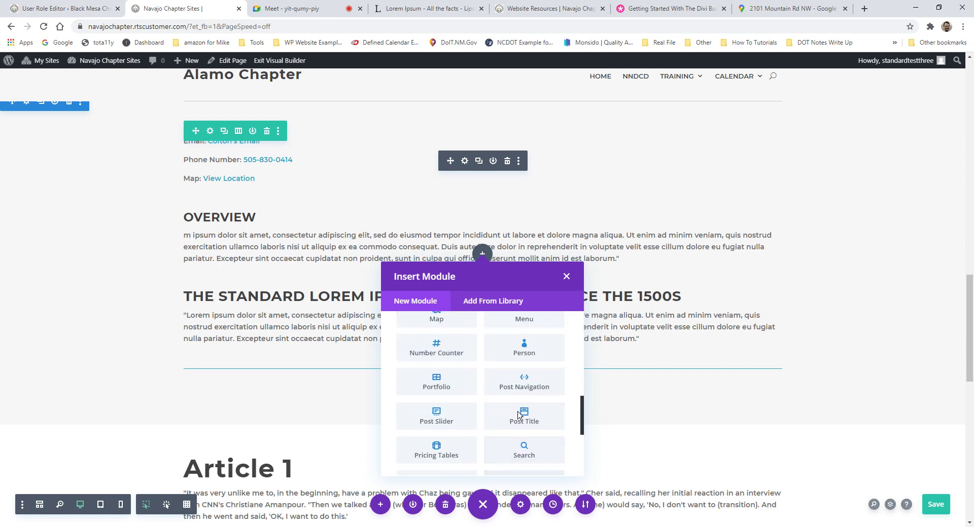
pyautogui.scroll(3, 521, 412)
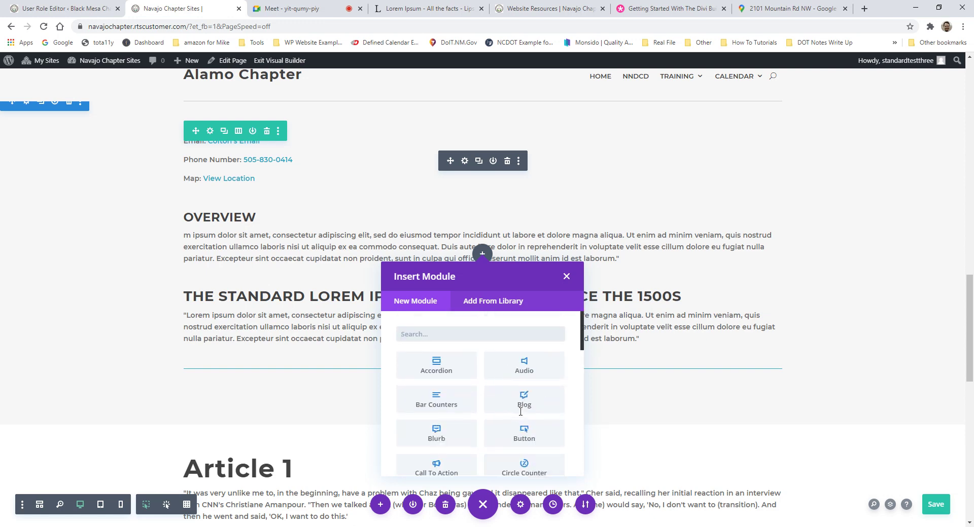
pyautogui.click(477, 333)
pyautogui.write('image')
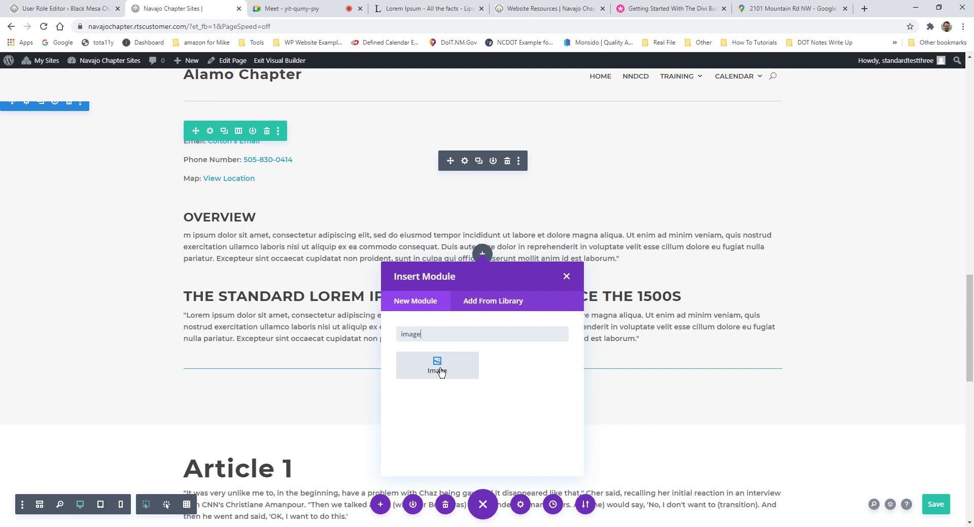
pyautogui.click(436, 367)
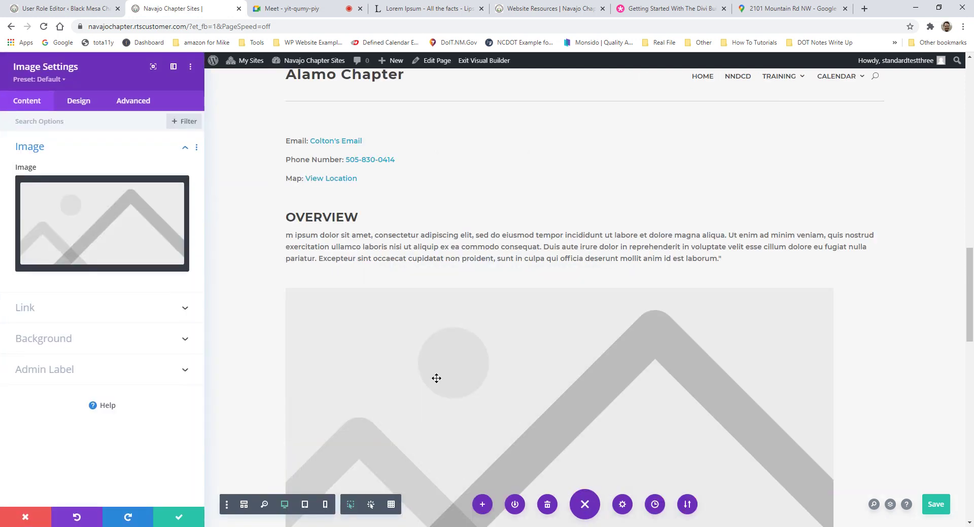
# Step: Open the Choose an Image media library from the new Image module's Image options
pyautogui.scroll(-2, 639, 261)
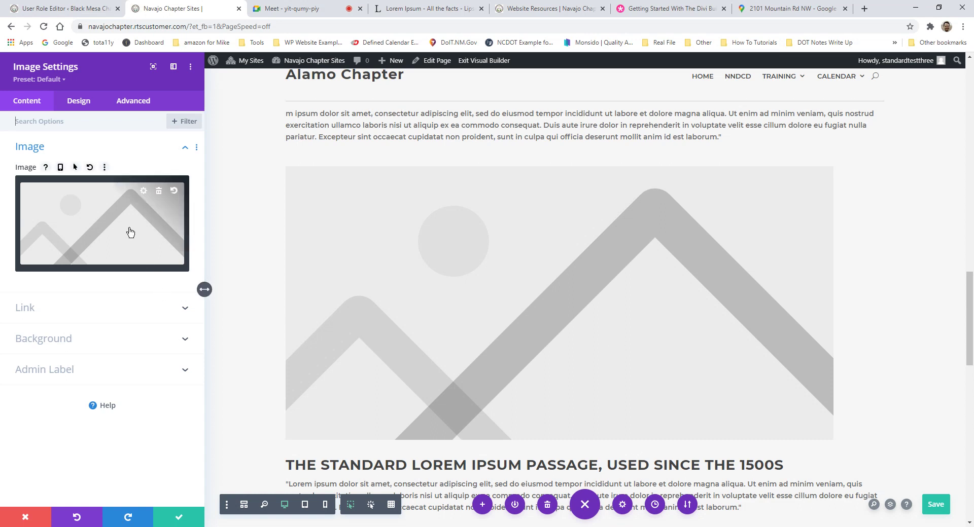
pyautogui.scroll(4, 130, 232)
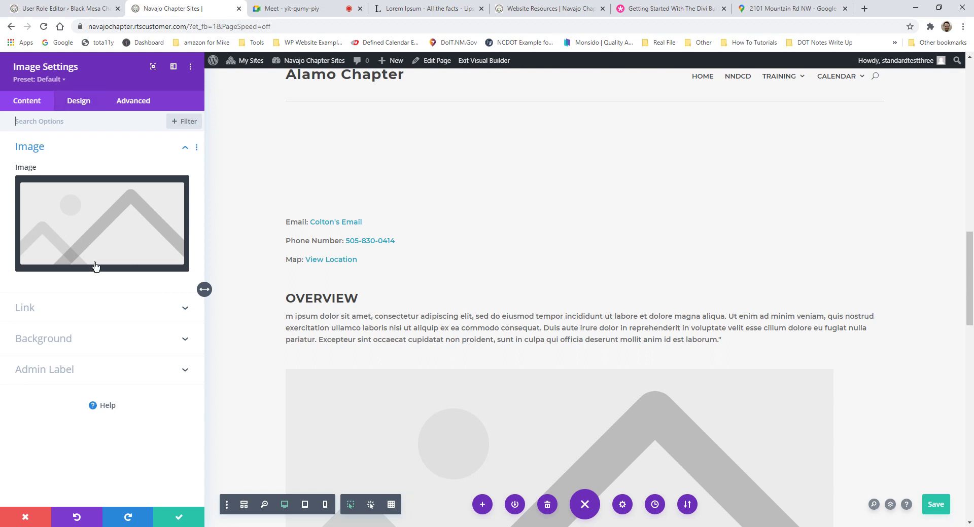
pyautogui.click(92, 128)
pyautogui.click(49, 154)
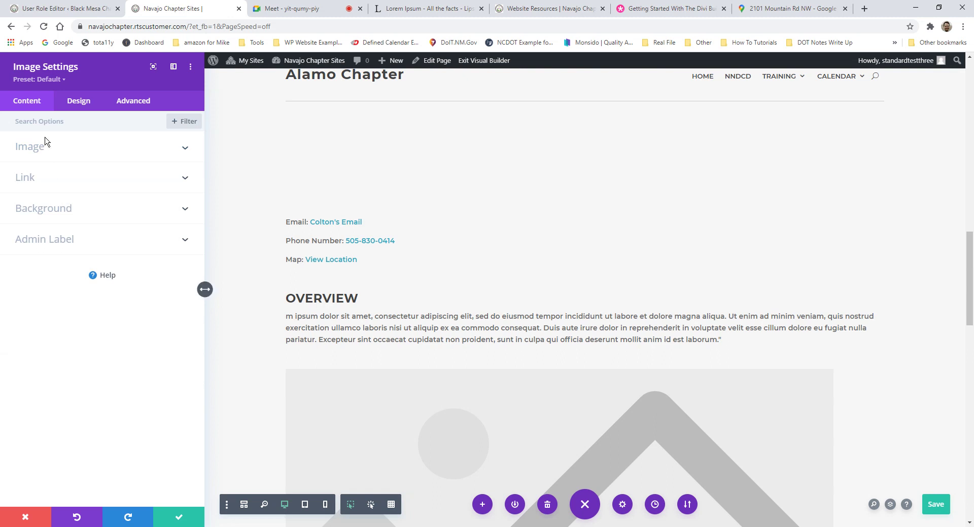
pyautogui.click(46, 145)
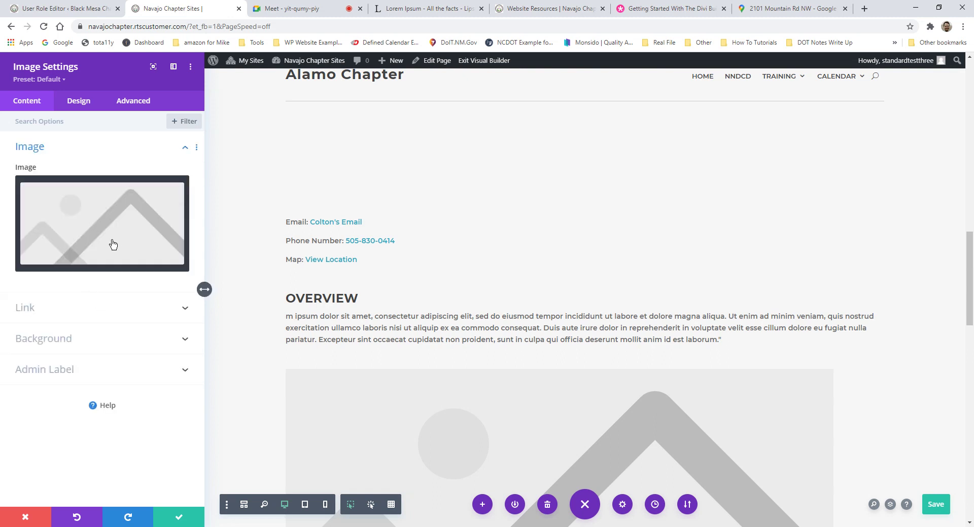
pyautogui.moveTo(130, 220)
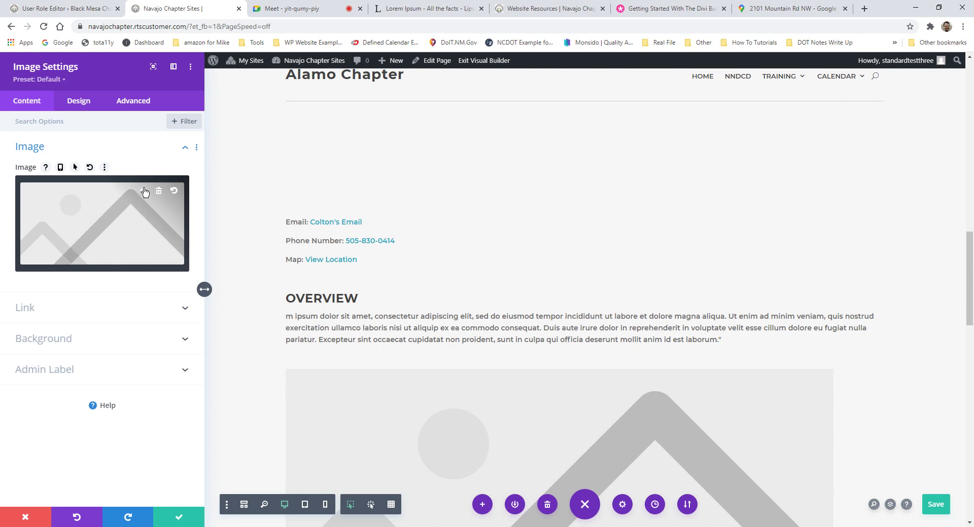
pyautogui.click(143, 192)
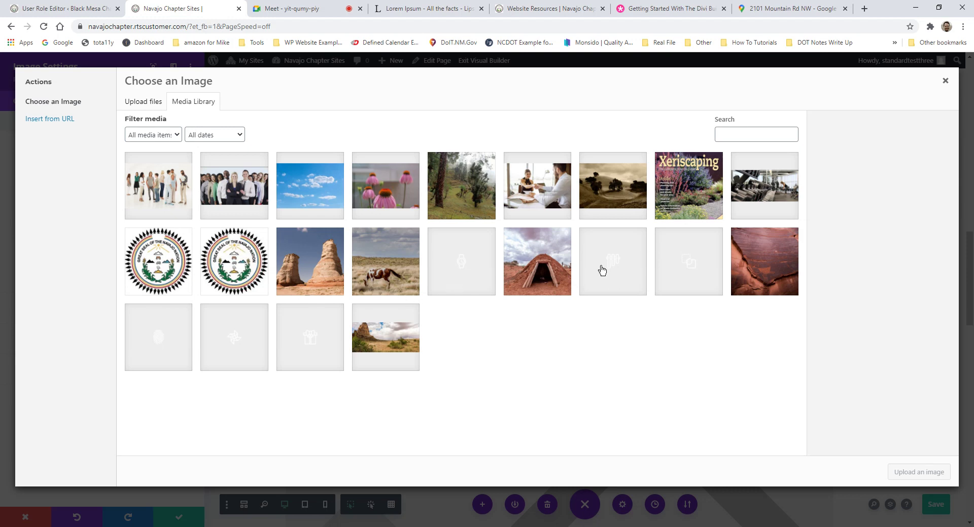
# Step: Insert the AA6 hillside photo, then replace it with the AA4 pink coneflower photo
pyautogui.click(559, 282)
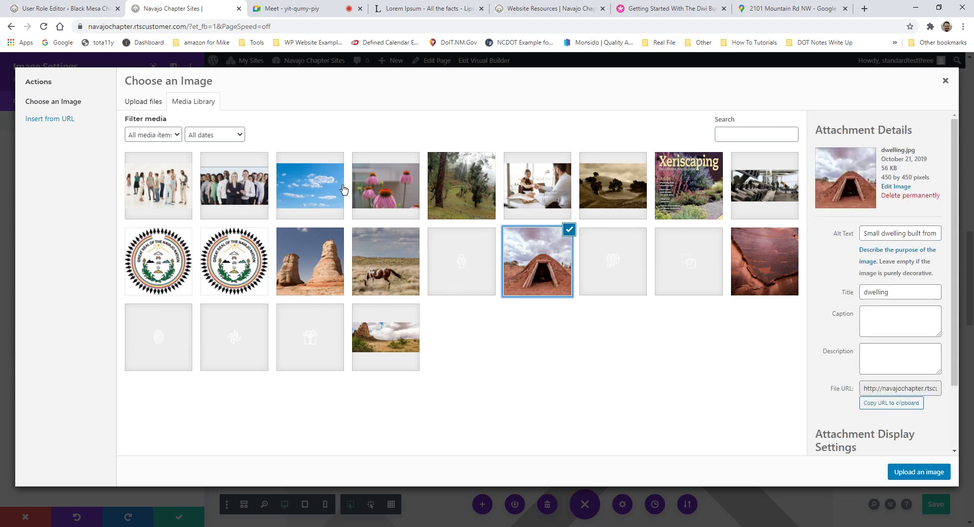
pyautogui.click(616, 185)
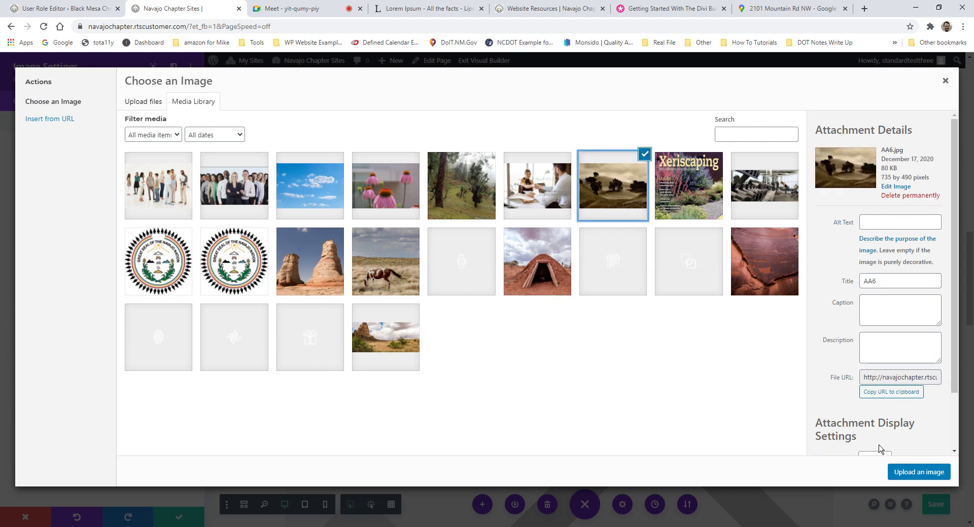
pyautogui.click(920, 472)
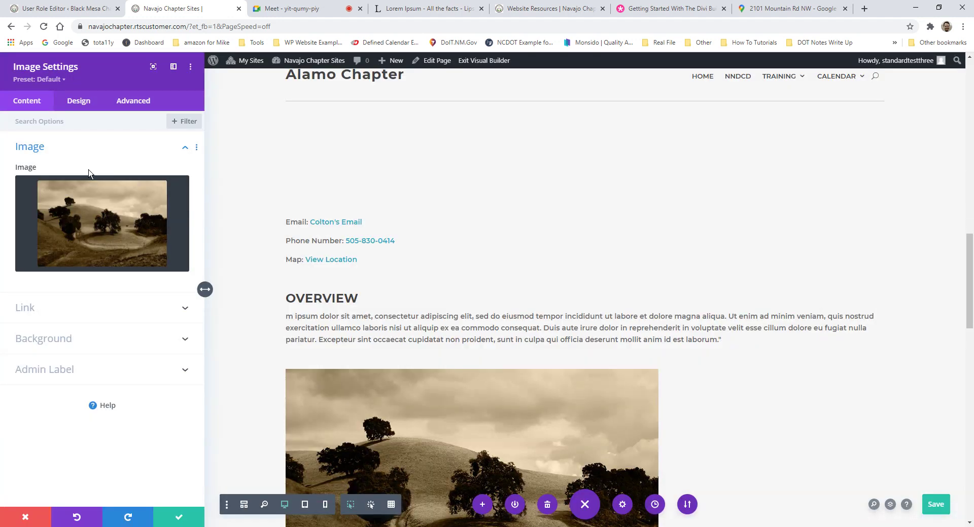
pyautogui.click(145, 195)
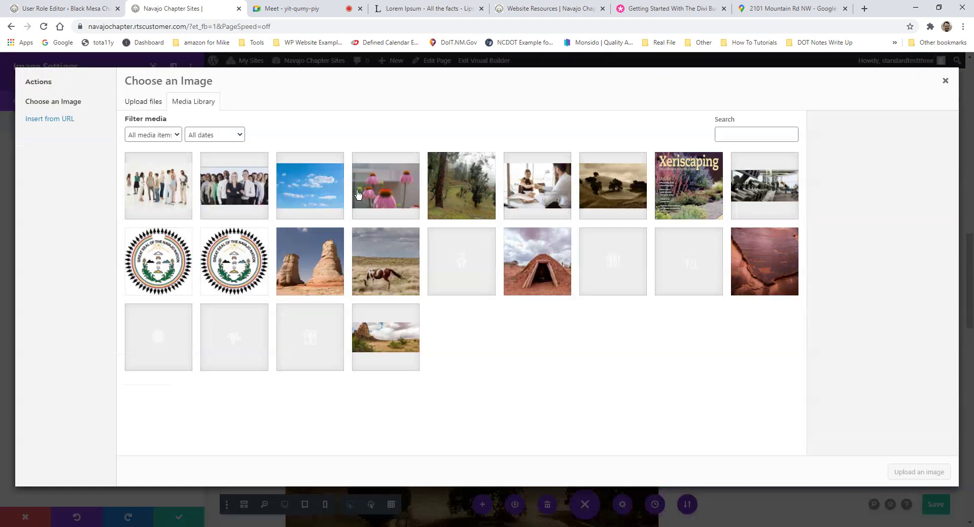
pyautogui.click(624, 187)
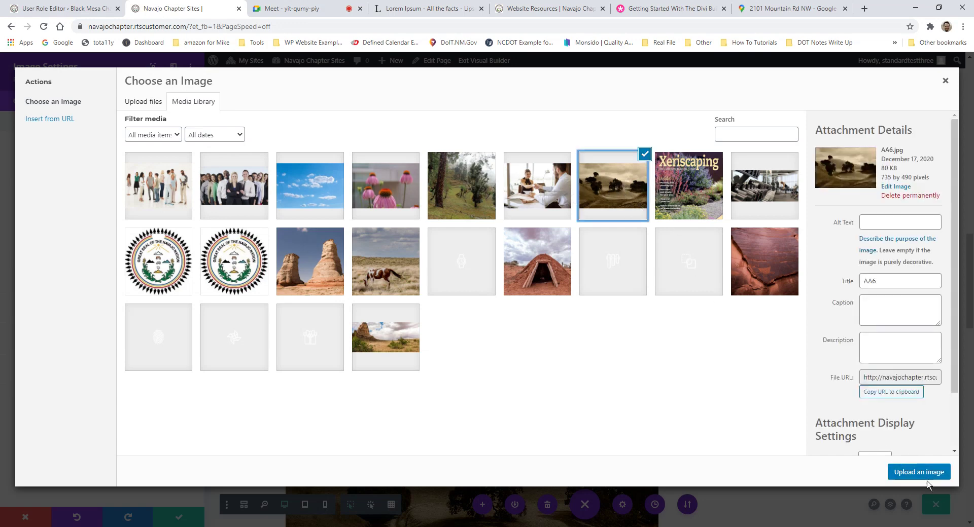
pyautogui.click(386, 186)
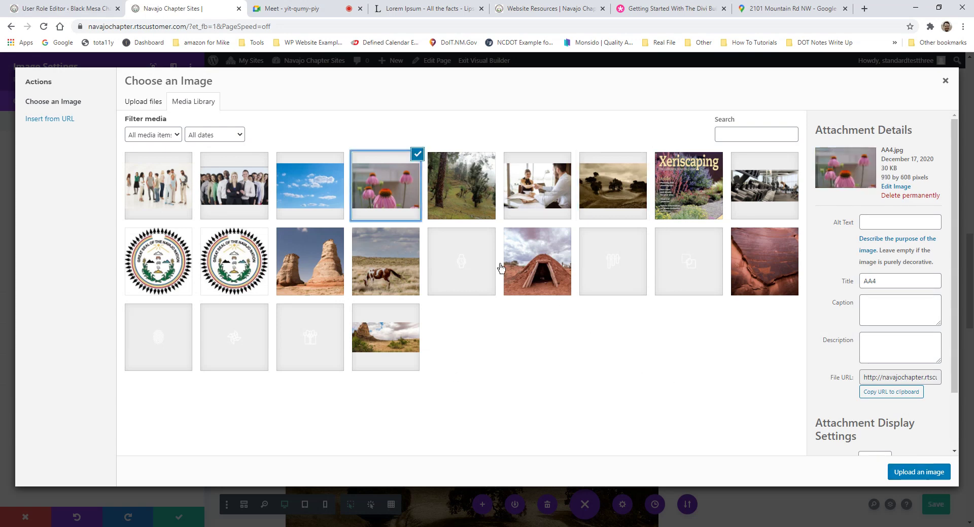
pyautogui.click(921, 474)
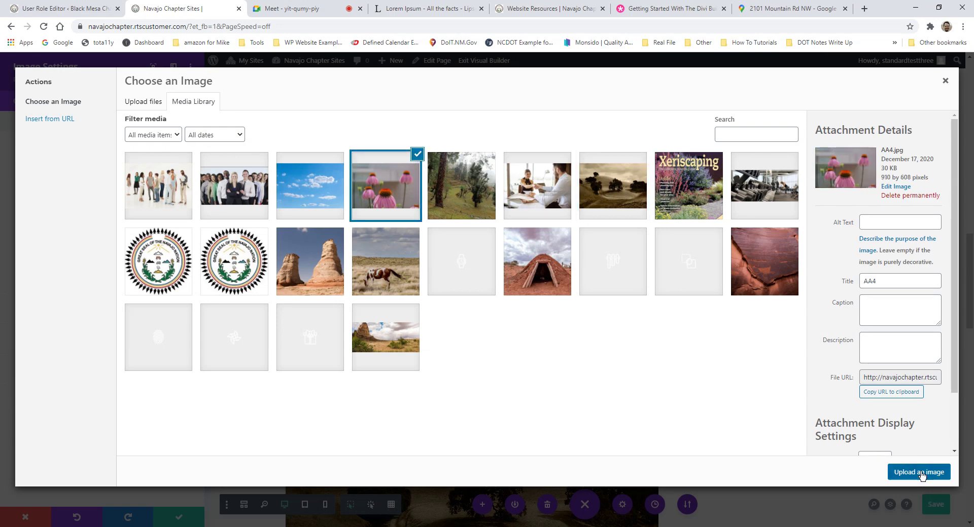
pyautogui.scroll(-3, 445, 352)
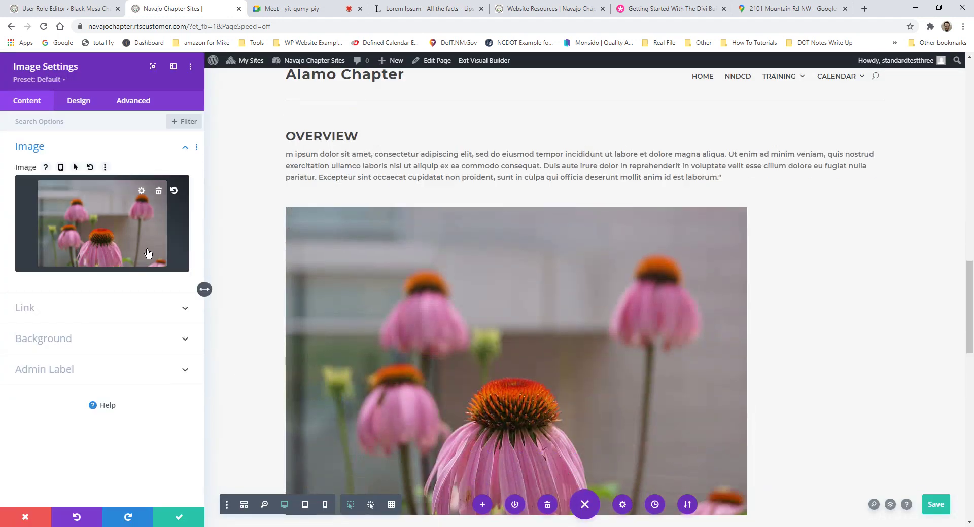
pyautogui.scroll(-2, 567, 352)
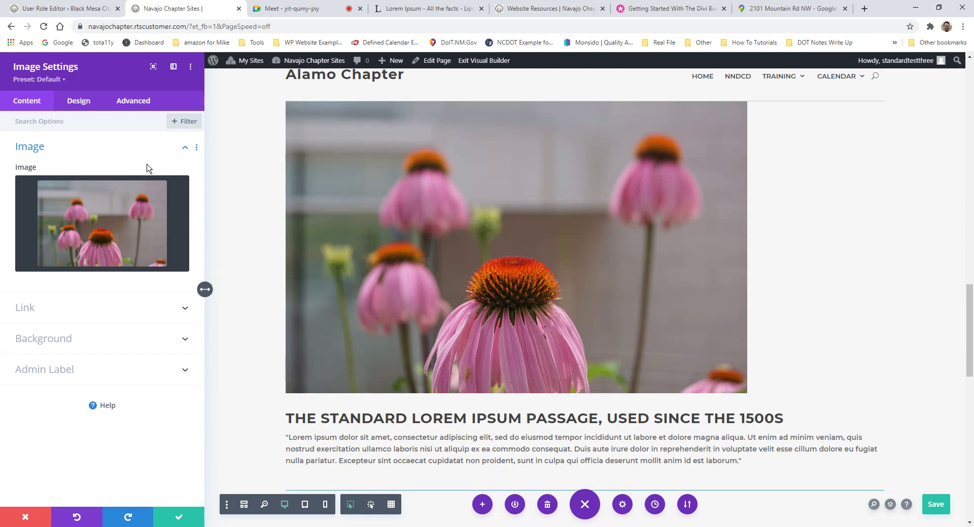
pyautogui.click(142, 191)
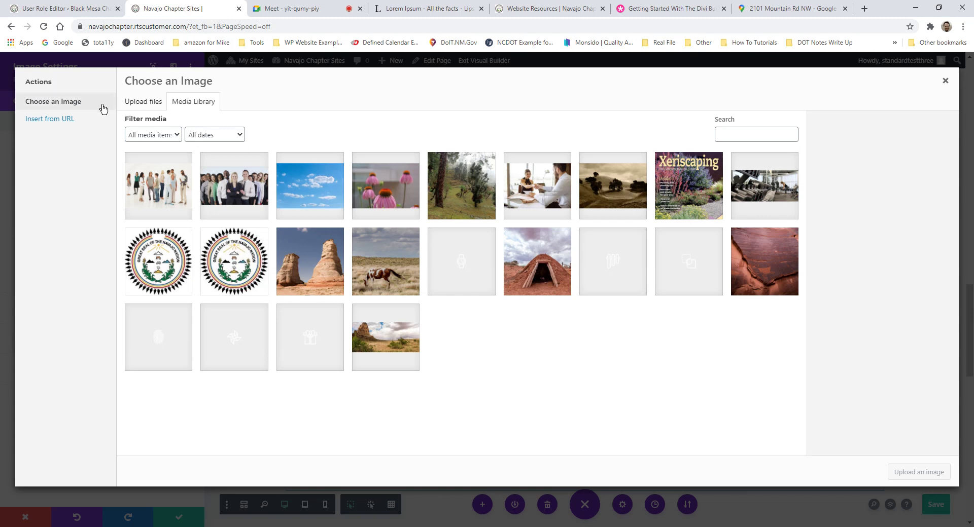
# Step: Upload weathered-red-brick-wall-mural-plain.jpg from Explorer and insert it into the image module
pyautogui.click(153, 104)
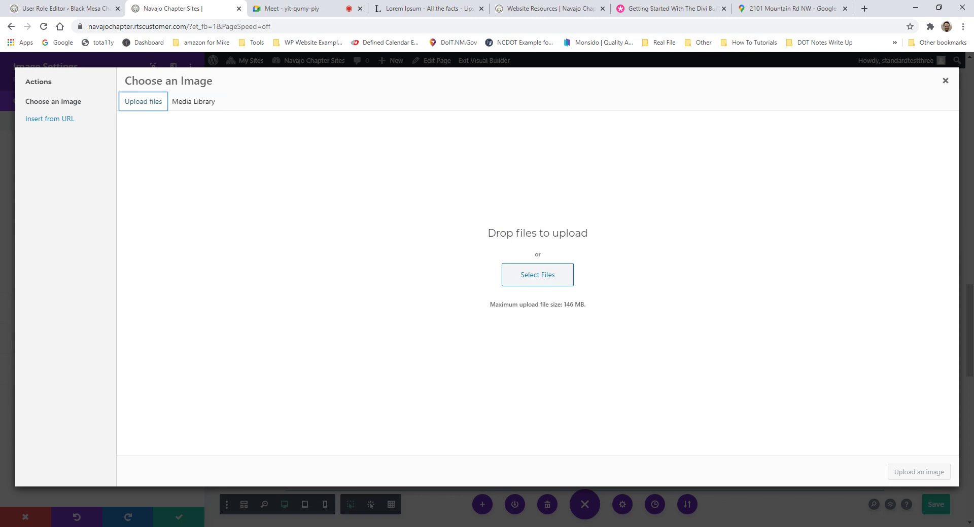
pyautogui.click(278, 526)
pyautogui.moveTo(541, 16); pyautogui.dragTo(973, 52)
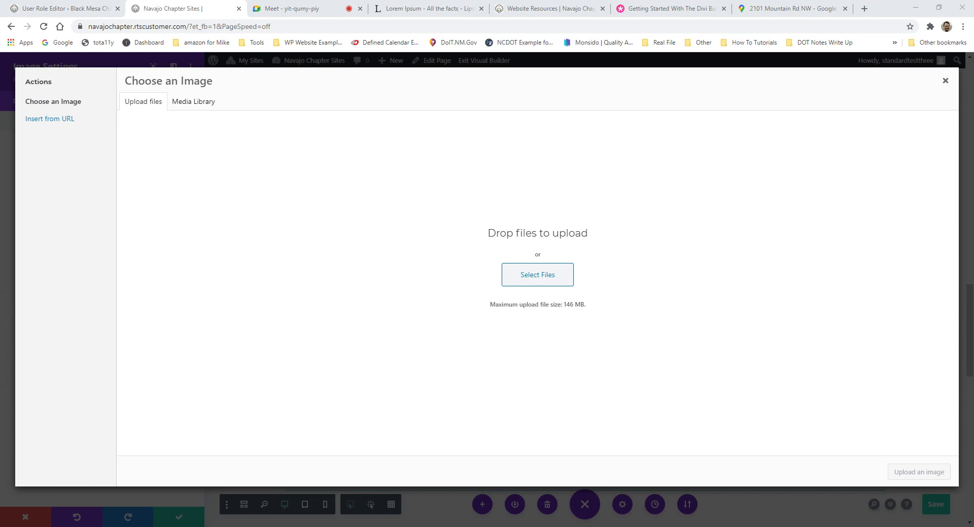
pyautogui.moveTo(843, 448); pyautogui.dragTo(365, 227)
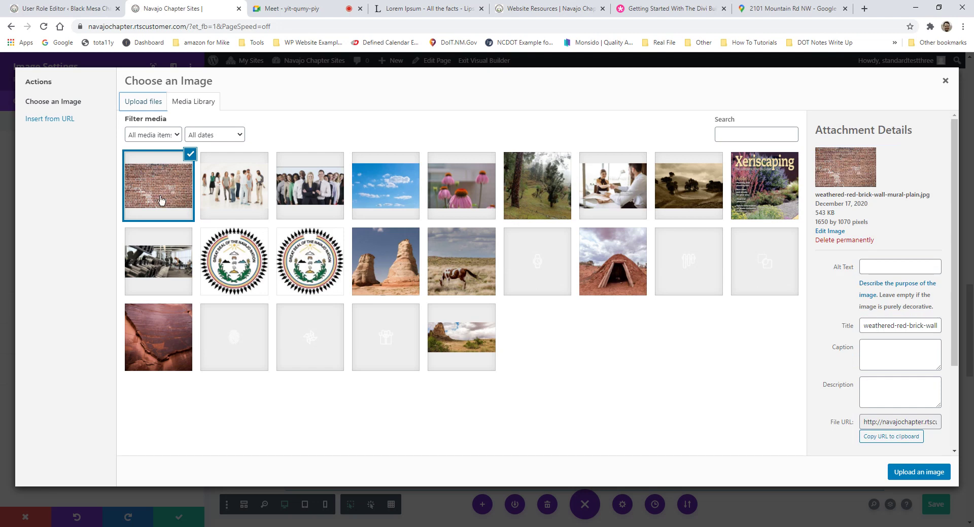
pyautogui.click(143, 103)
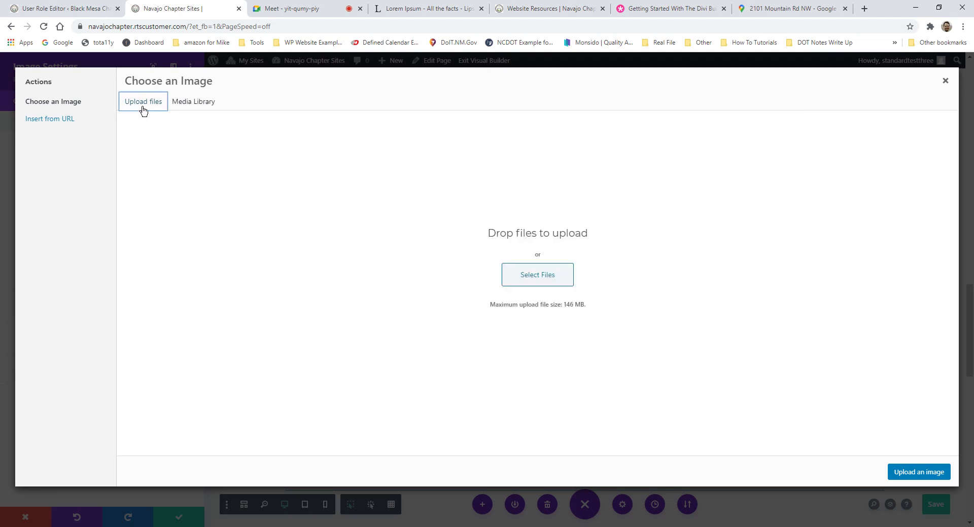
pyautogui.click(529, 282)
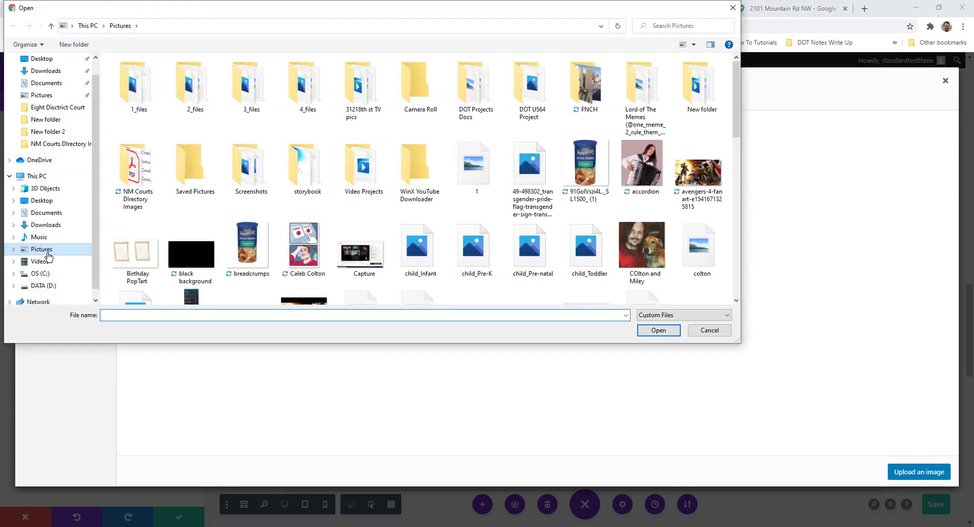
pyautogui.click(733, 8)
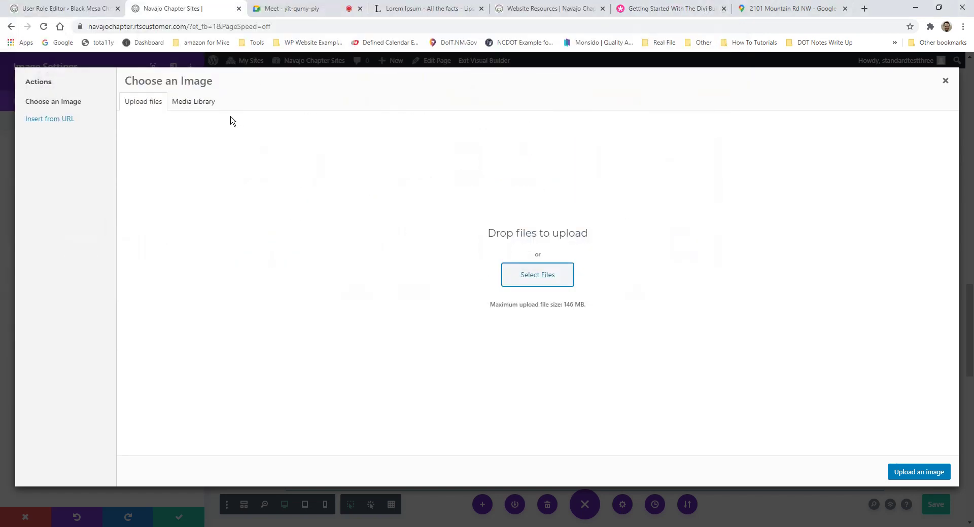
pyautogui.click(201, 103)
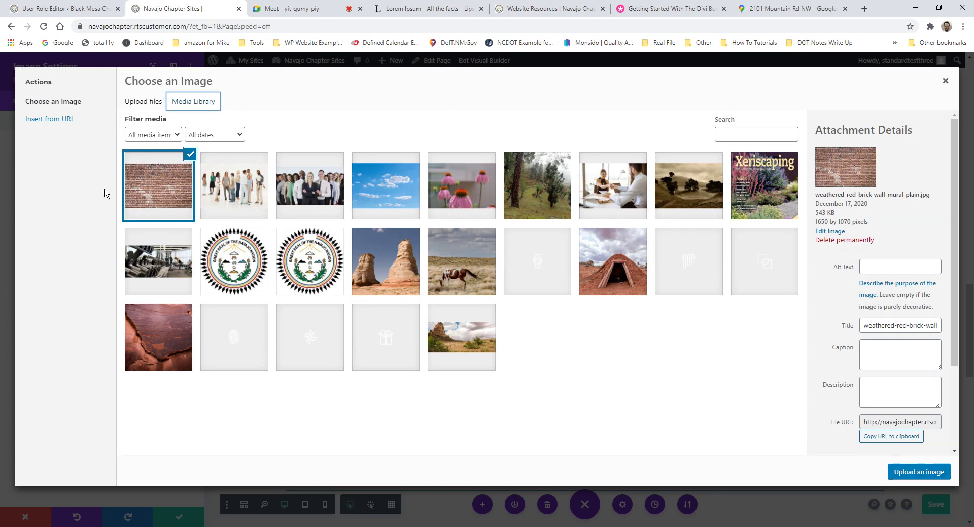
pyautogui.click(933, 473)
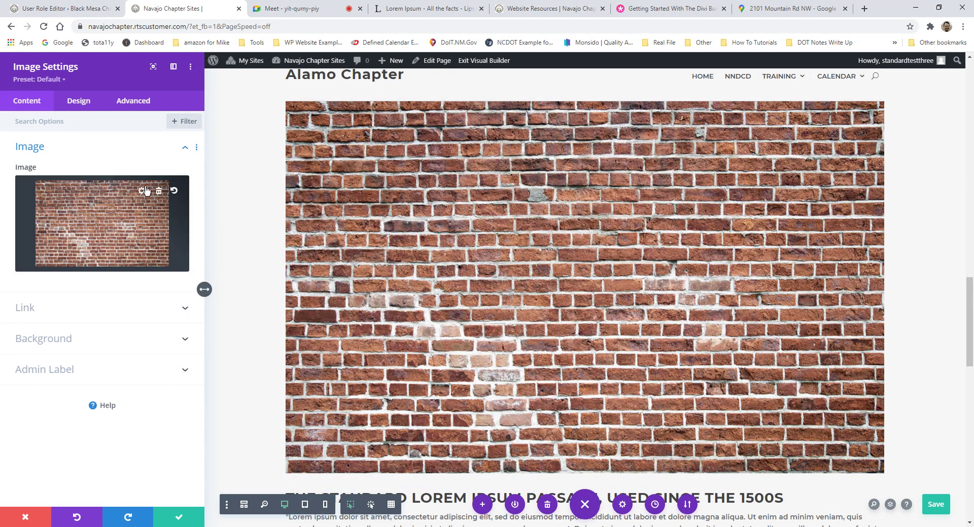
# Step: Replace the brick wall with landscape.jpg, the desert butte photo
pyautogui.click(145, 192)
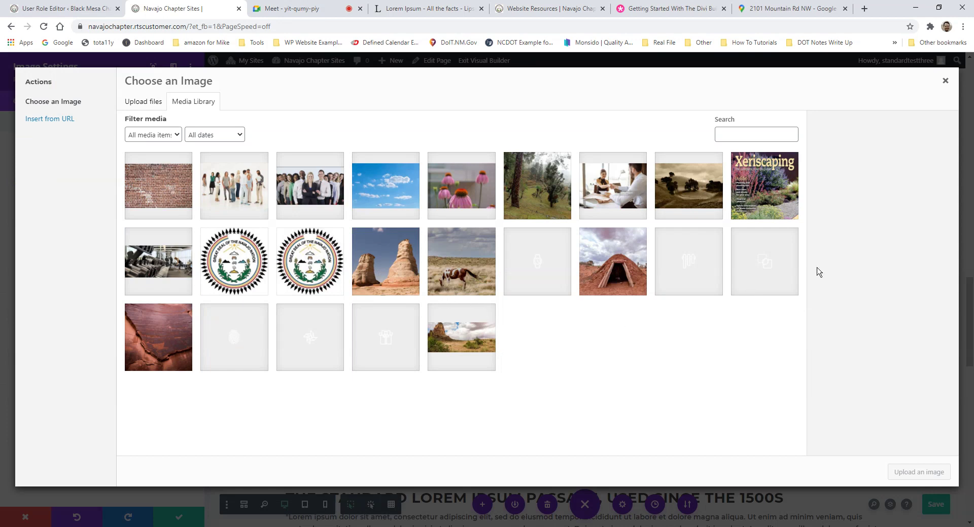
pyautogui.click(469, 368)
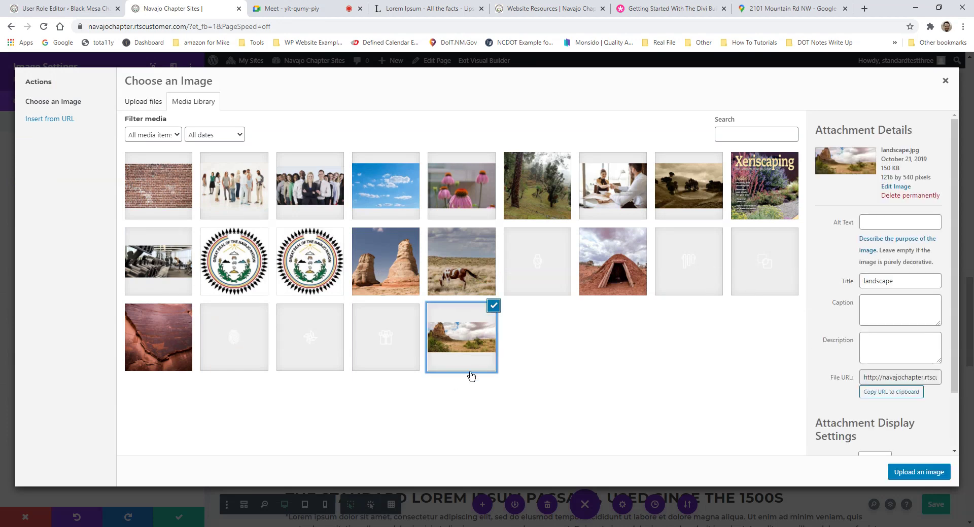
pyautogui.click(916, 472)
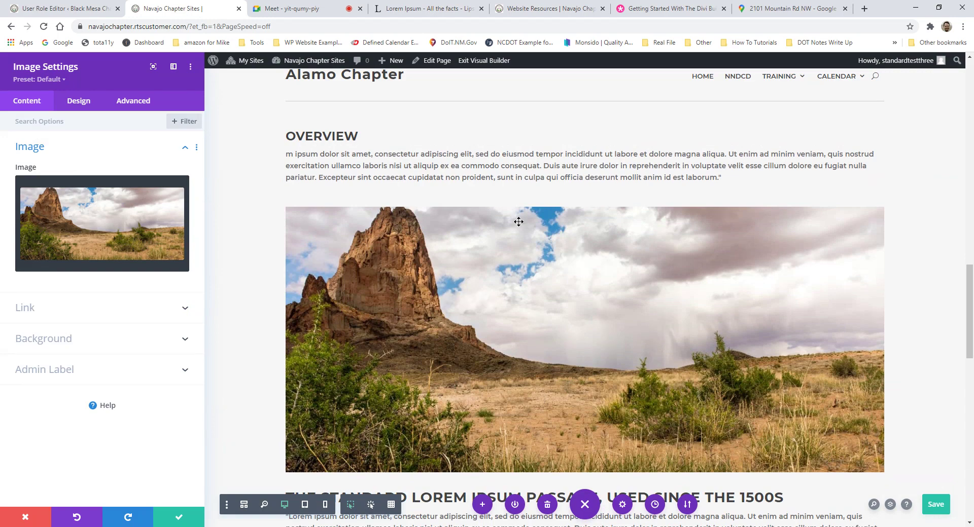
# Step: Save the page with Ctrl+S and confirm the image module settings
pyautogui.hotkey('ctrl', 's')
pyautogui.scroll(-3, 506, 422)
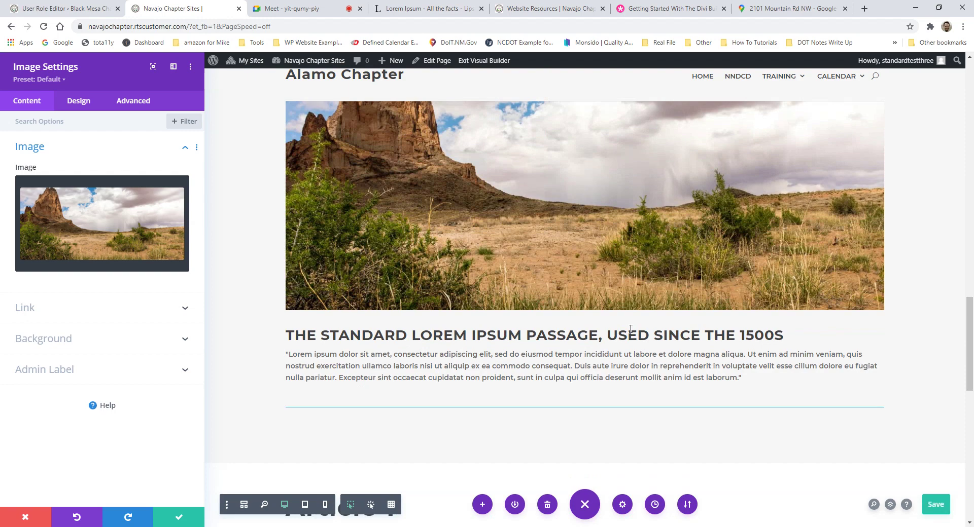
pyautogui.scroll(3, 631, 329)
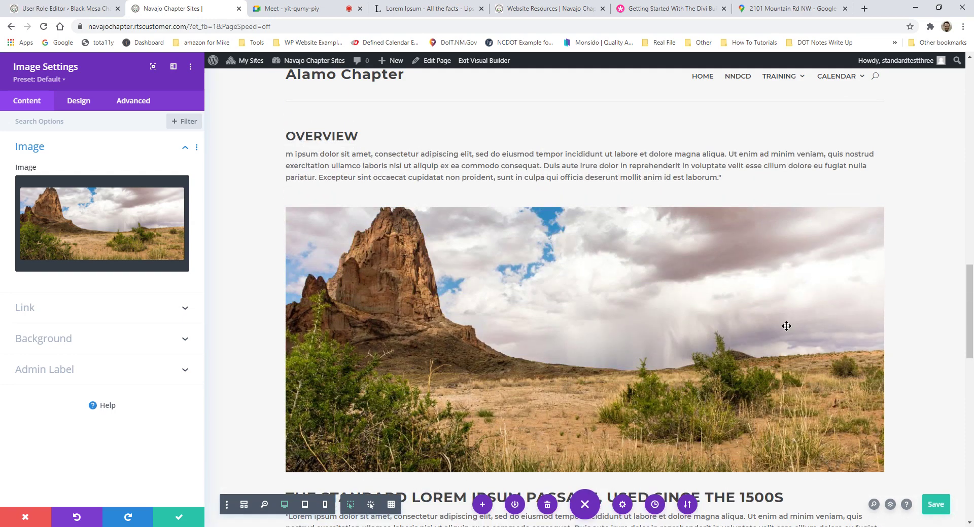
pyautogui.scroll(2, 711, 257)
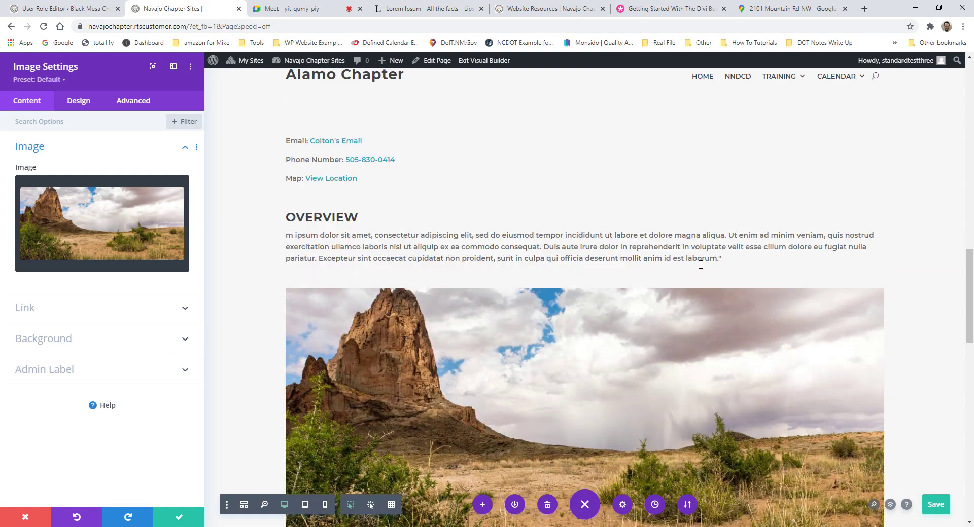
pyautogui.scroll(-3, 711, 255)
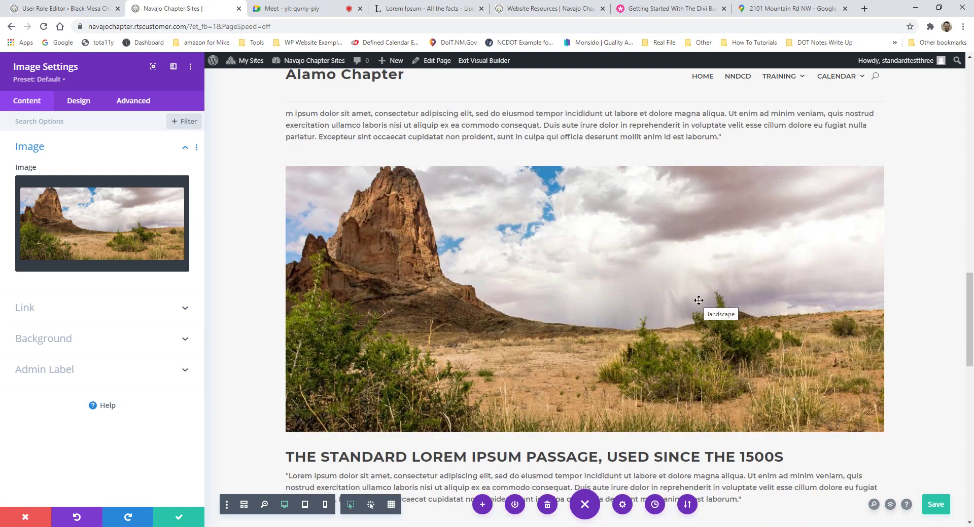
pyautogui.scroll(2, 698, 300)
pyautogui.scroll(-2, 699, 301)
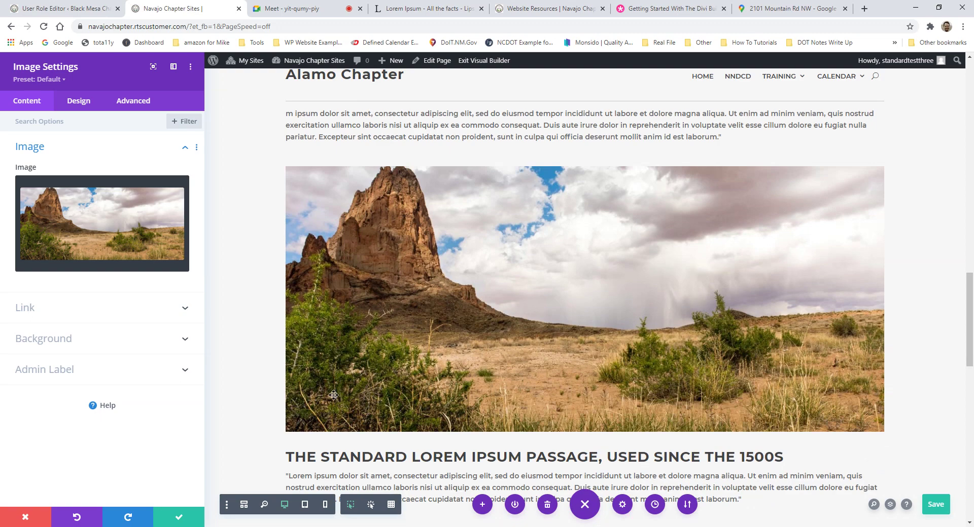
pyautogui.click(182, 518)
pyautogui.scroll(2, 515, 284)
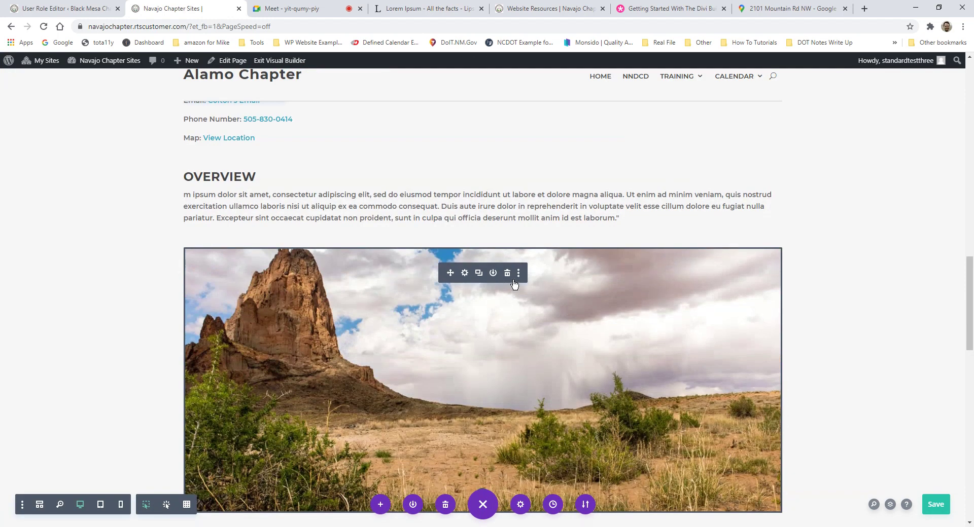
pyautogui.scroll(3, 412, 256)
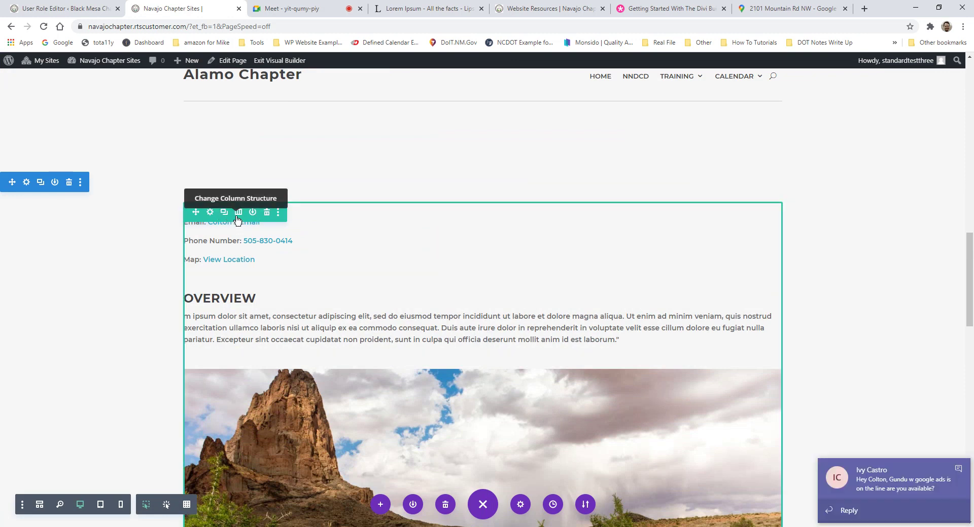
pyautogui.click(958, 470)
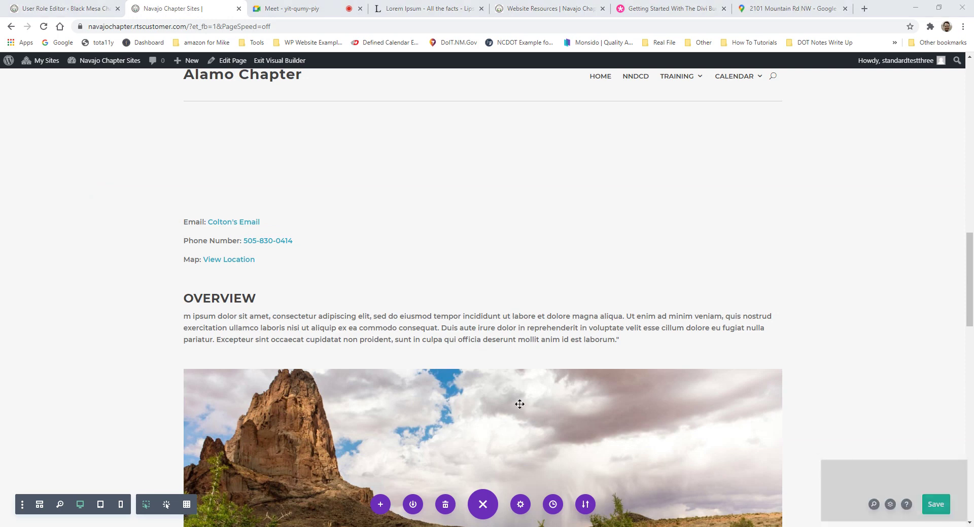
# Step: Add a new two-column row below the Lorem Ipsum passage
pyautogui.scroll(-3, 540, 289)
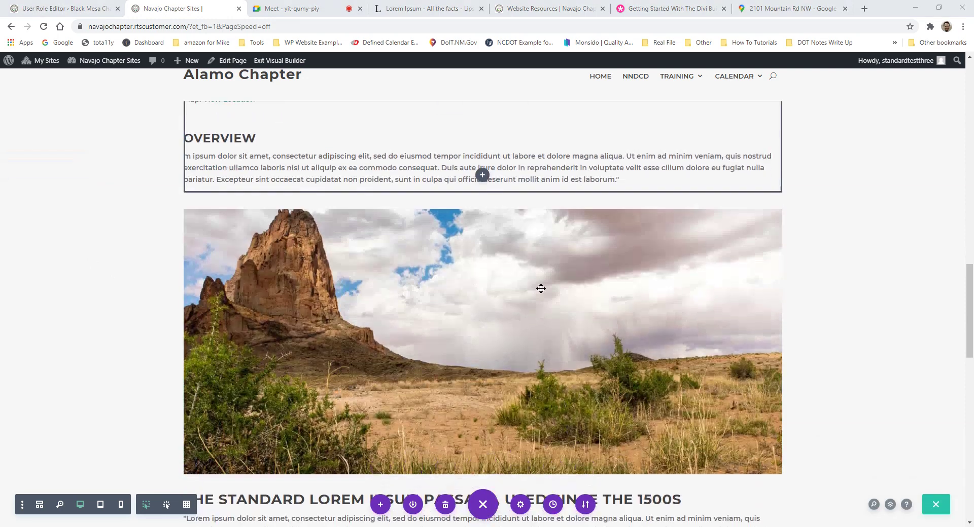
pyautogui.scroll(-2, 489, 378)
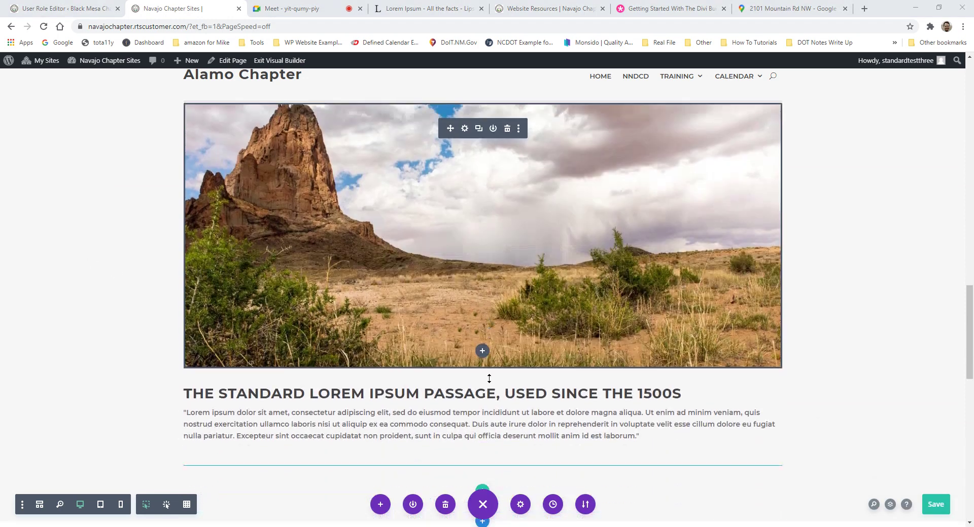
pyautogui.scroll(-1, 489, 378)
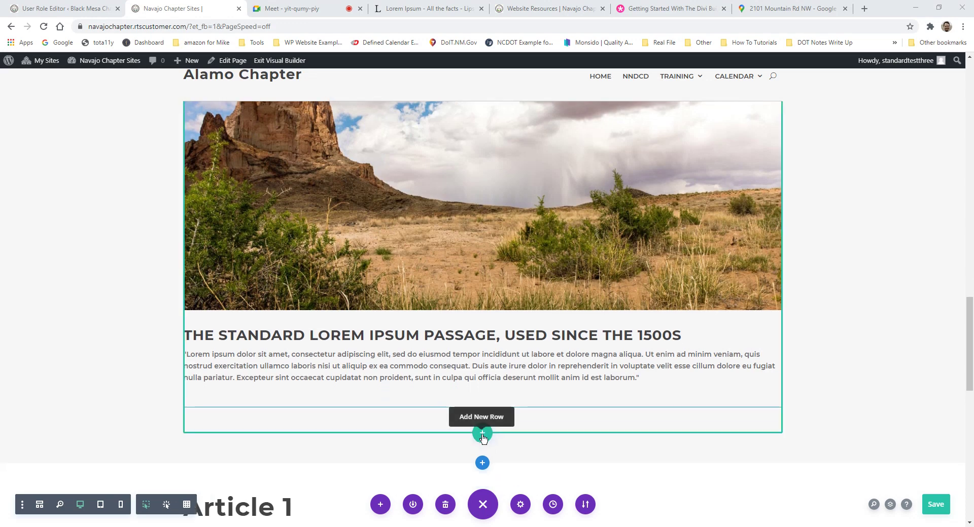
pyautogui.click(482, 434)
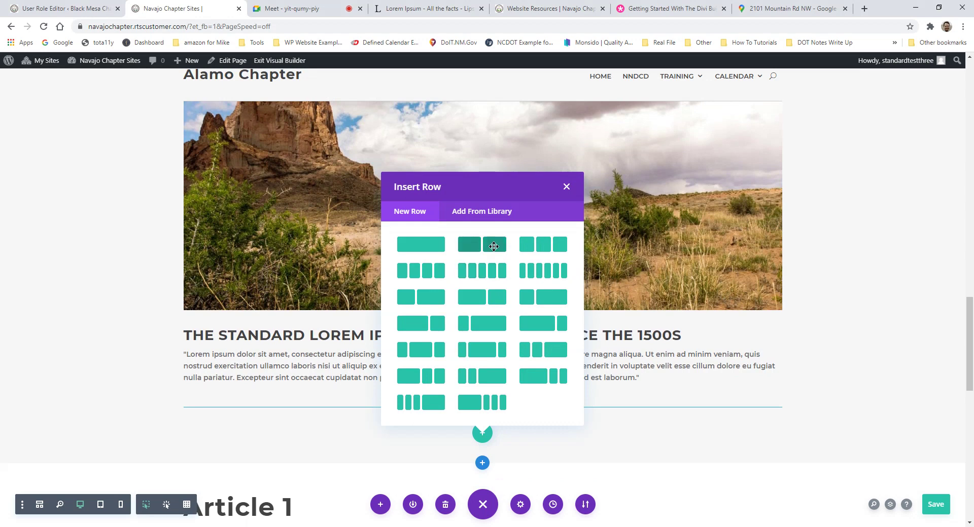
pyautogui.click(495, 250)
# Step: Move the desert landscape image into the new row's left column
pyautogui.scroll(-2, 446, 390)
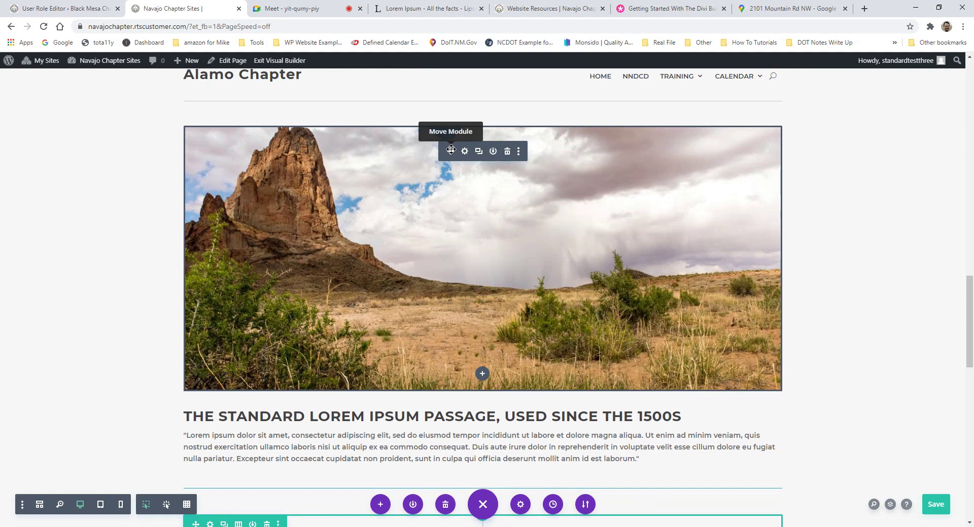
pyautogui.moveTo(451, 153); pyautogui.dragTo(324, 271)
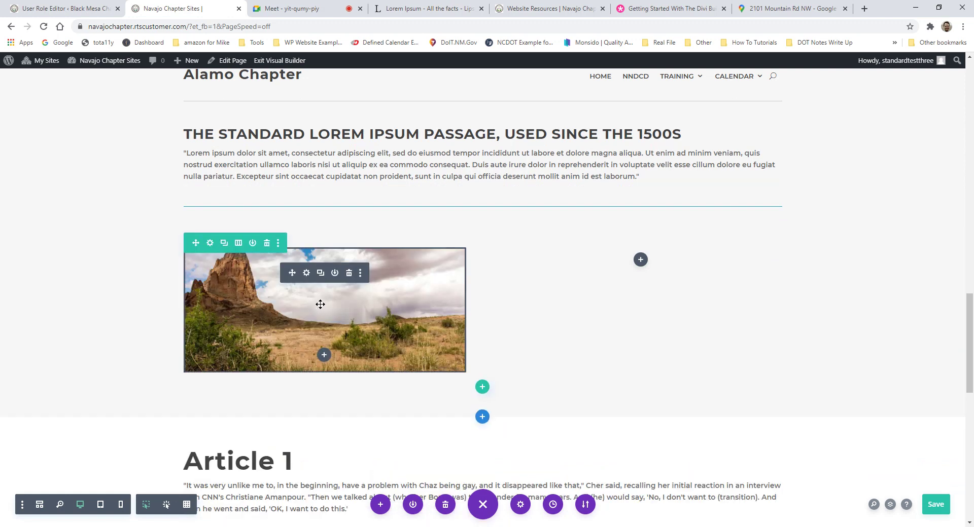
pyautogui.scroll(3, 563, 236)
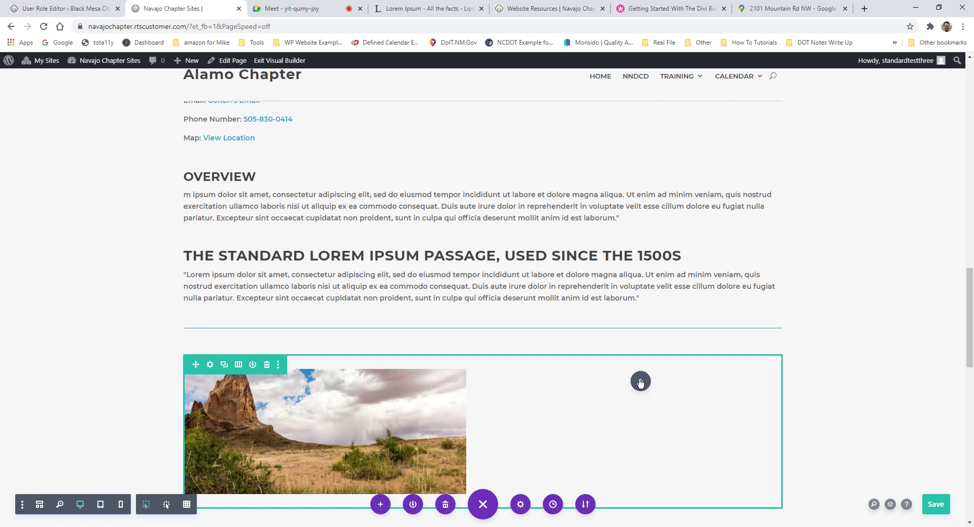
pyautogui.scroll(2, 416, 208)
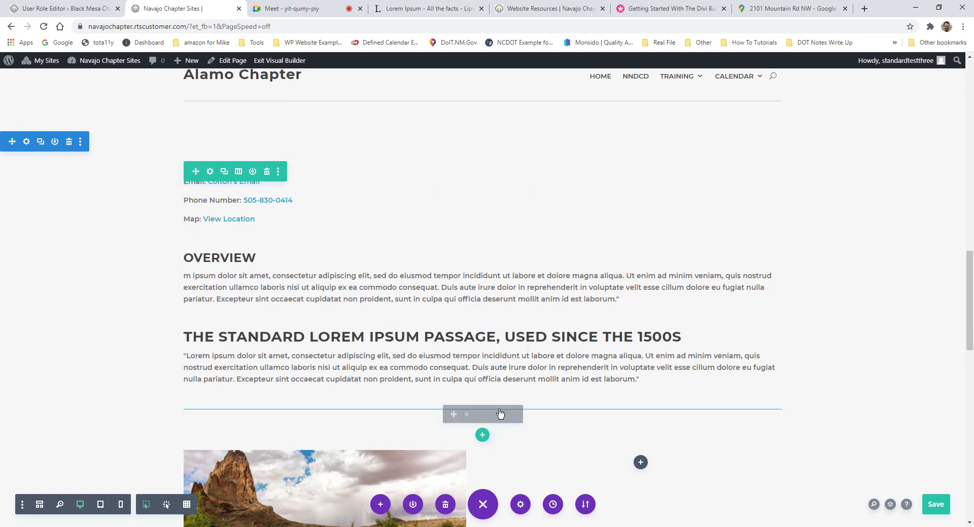
pyautogui.scroll(-4, 496, 391)
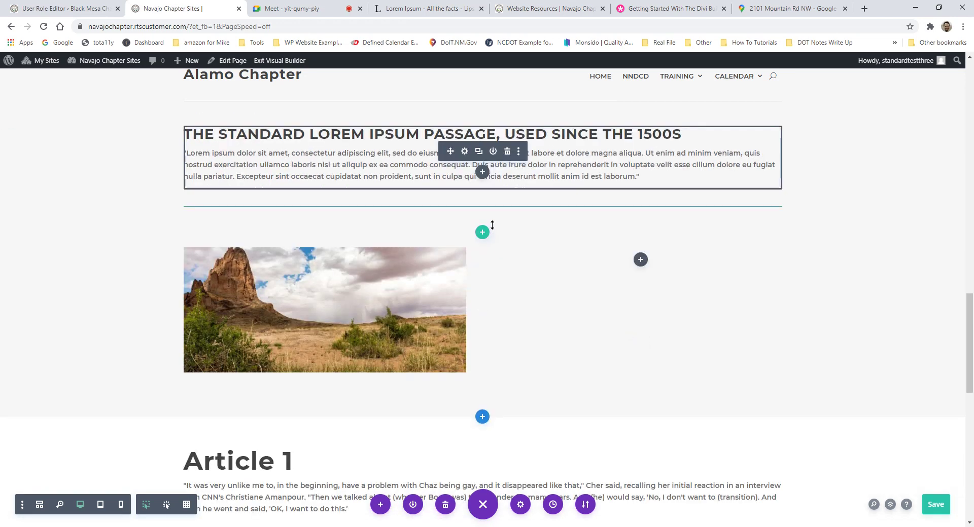
# Step: Add an empty one-column row below the image row, without inserting a module
pyautogui.click(483, 388)
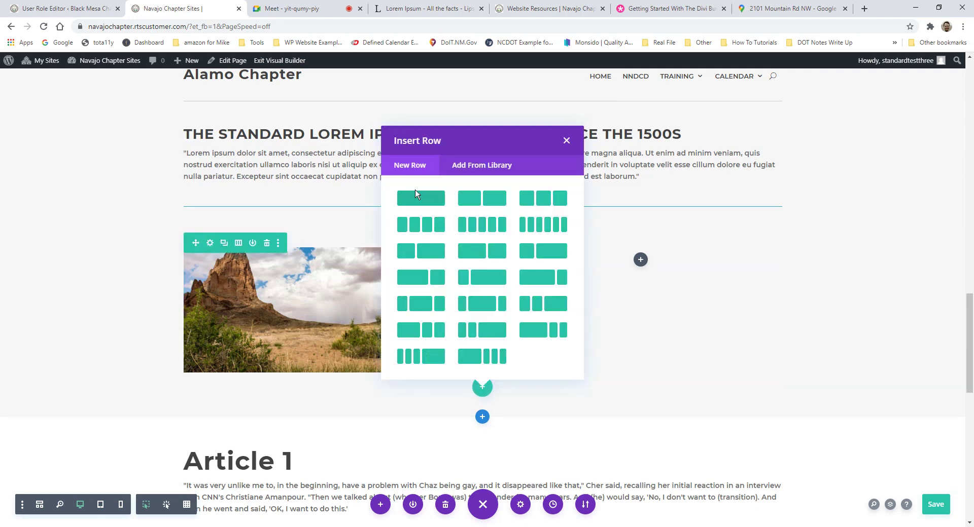
pyautogui.click(415, 199)
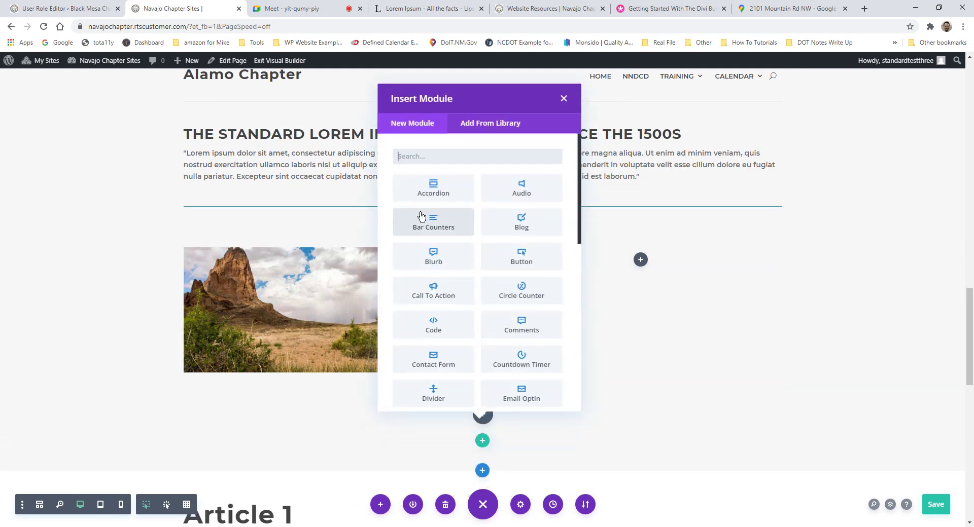
pyautogui.click(564, 97)
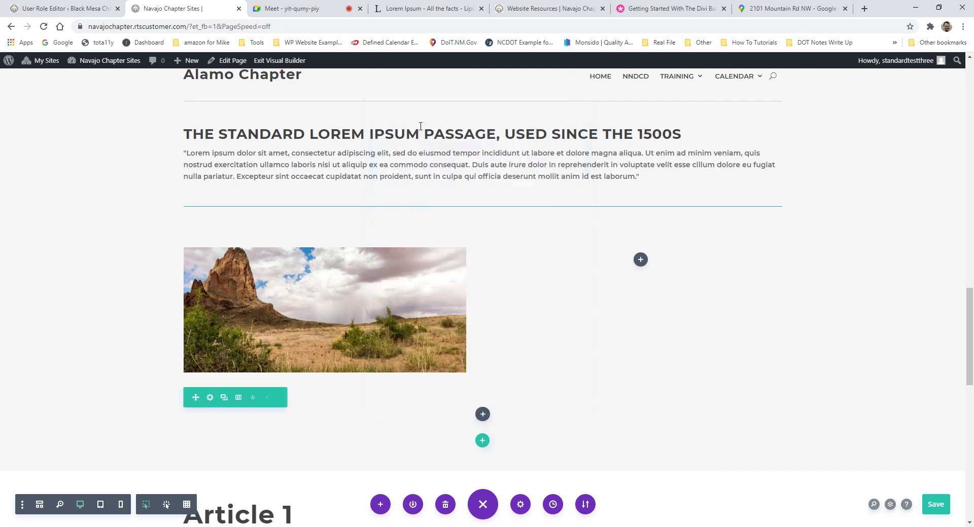
# Step: Drag the divider line and the lorem ipsum passage below the desert butte image row
pyautogui.moveTo(454, 199); pyautogui.dragTo(483, 396)
pyautogui.moveTo(497, 359); pyautogui.dragTo(381, 358)
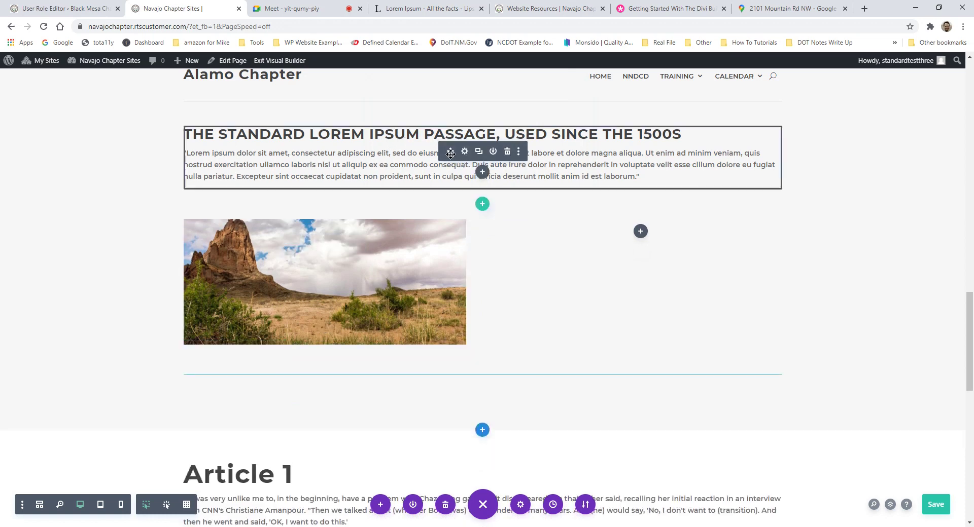
pyautogui.moveTo(451, 152); pyautogui.dragTo(459, 325)
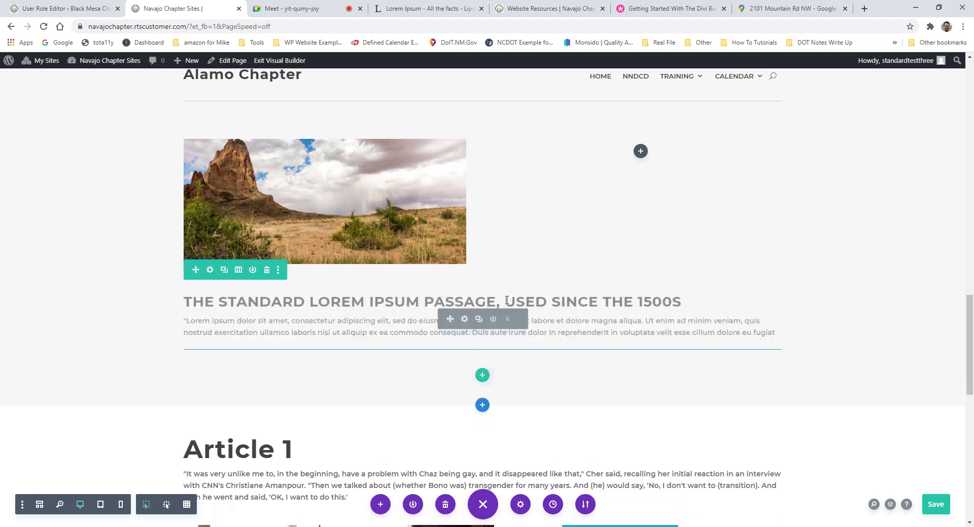
pyautogui.scroll(-1, 765, 348)
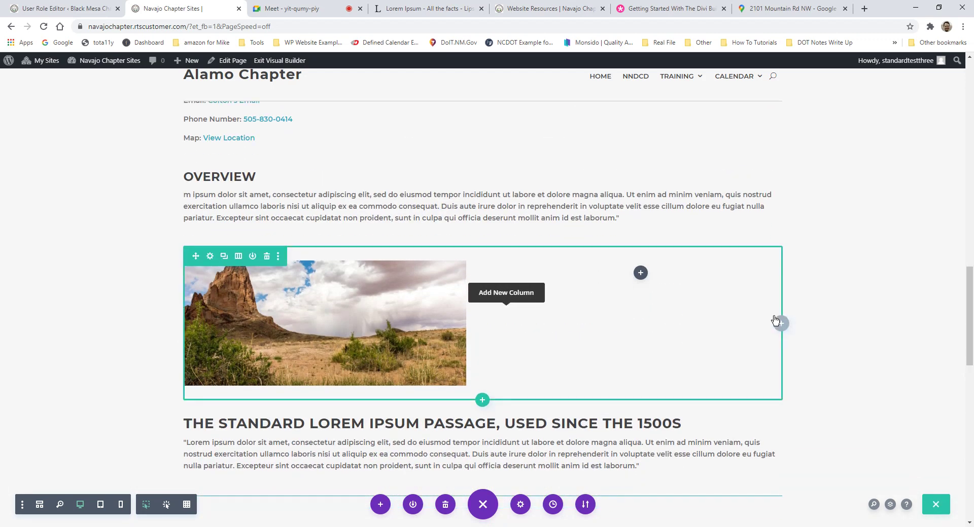
pyautogui.scroll(3, 334, 235)
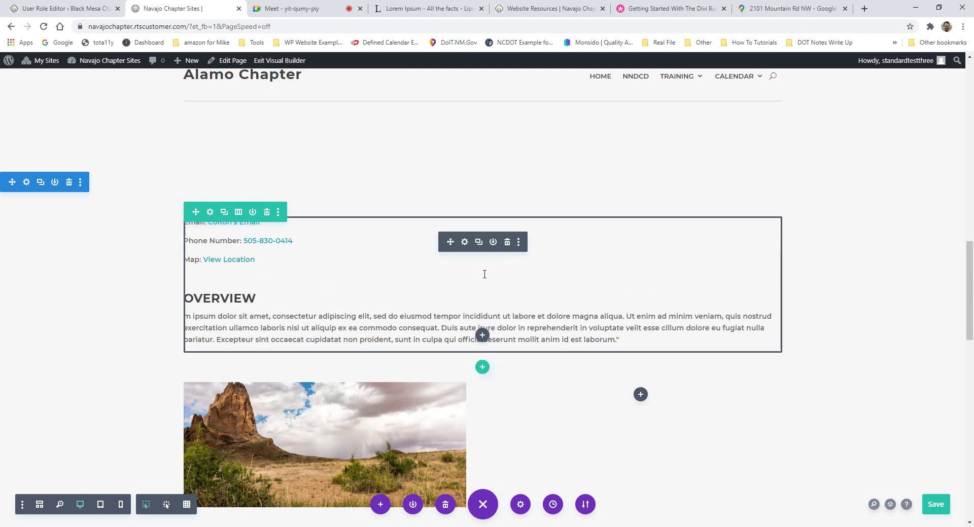
pyautogui.scroll(-2, 483, 274)
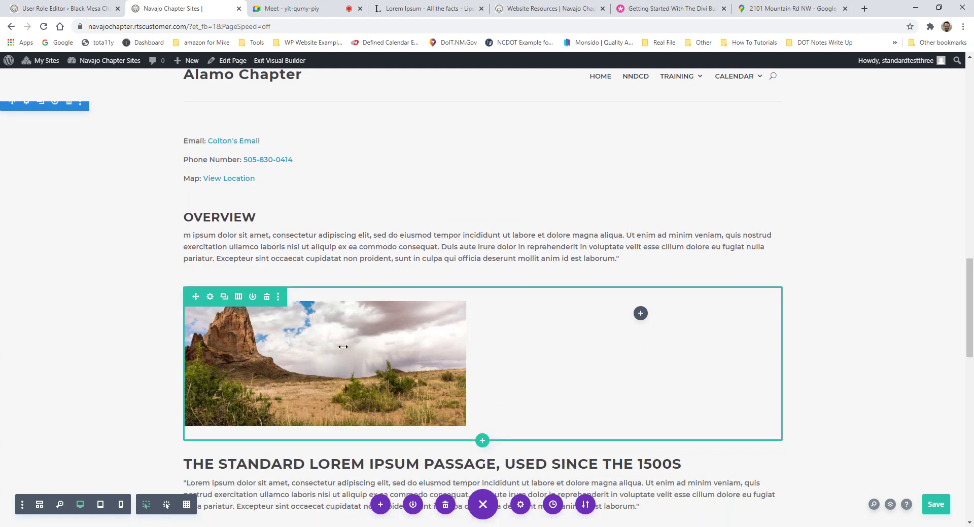
pyautogui.scroll(-2, 514, 337)
pyautogui.scroll(-2, 513, 337)
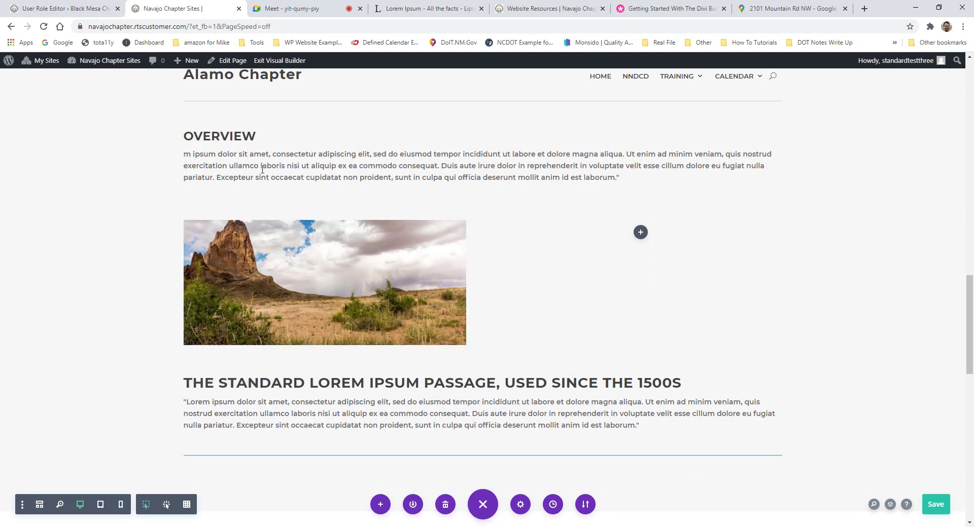
pyautogui.scroll(2, 246, 225)
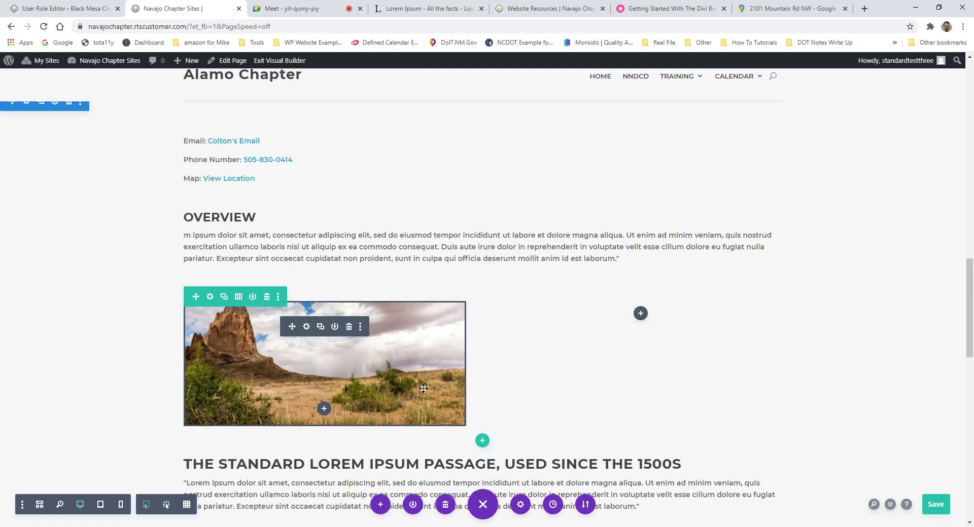
# Step: Insert a Button module, found by searching 'button', into the empty right column
pyautogui.click(640, 314)
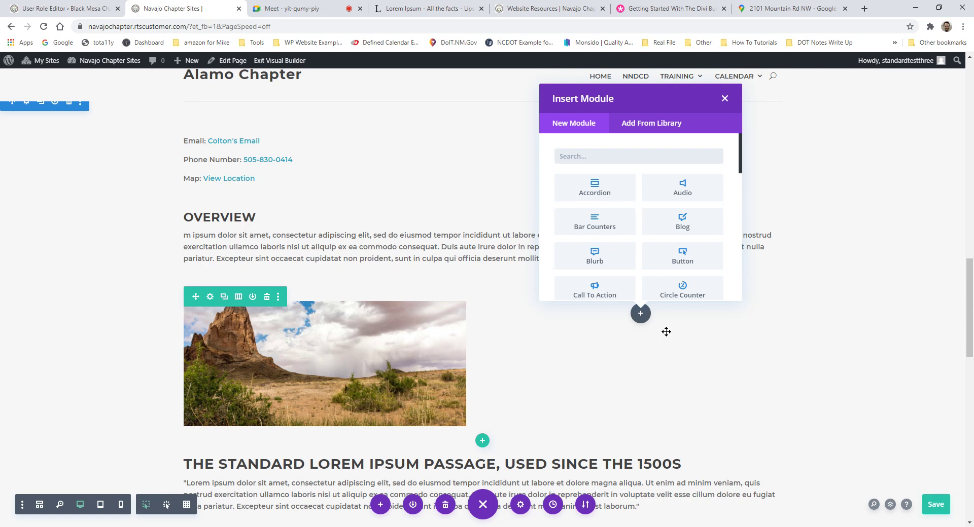
pyautogui.write('butto')
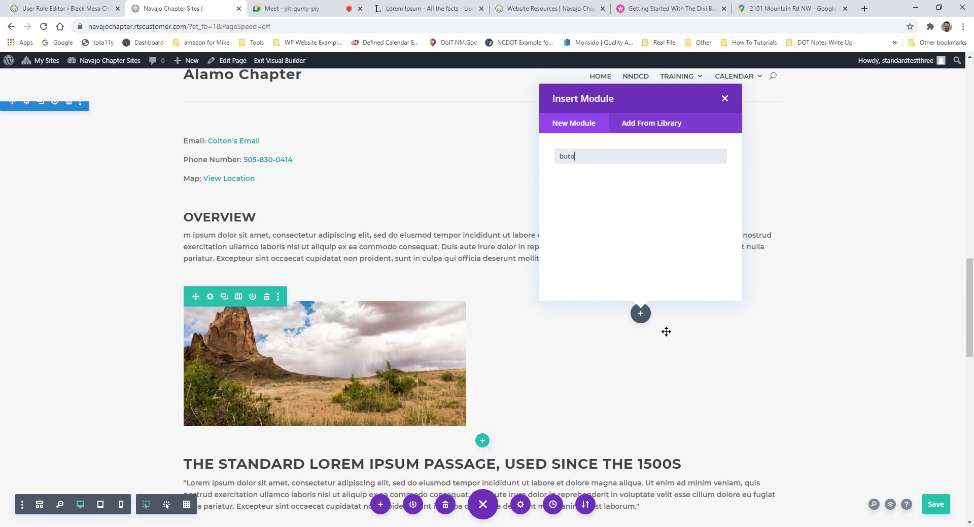
pyautogui.write('n')
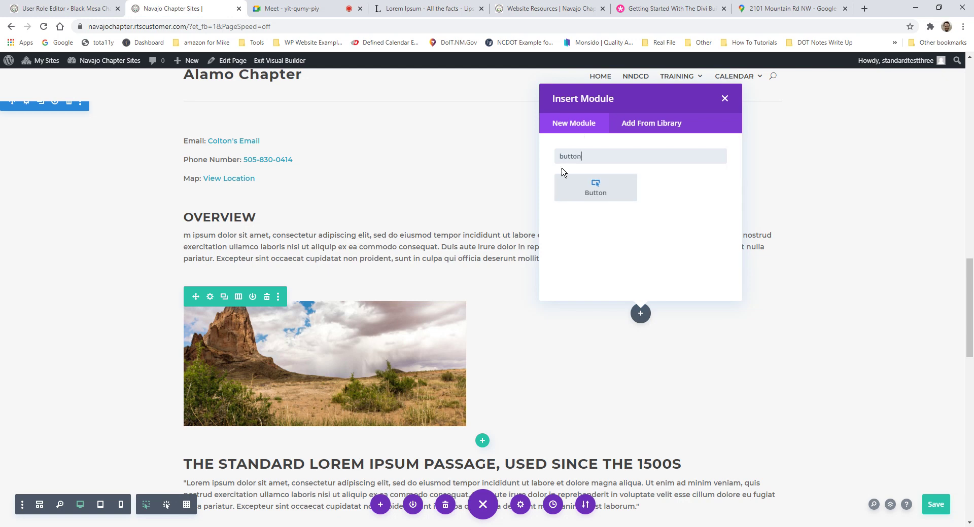
pyautogui.click(578, 186)
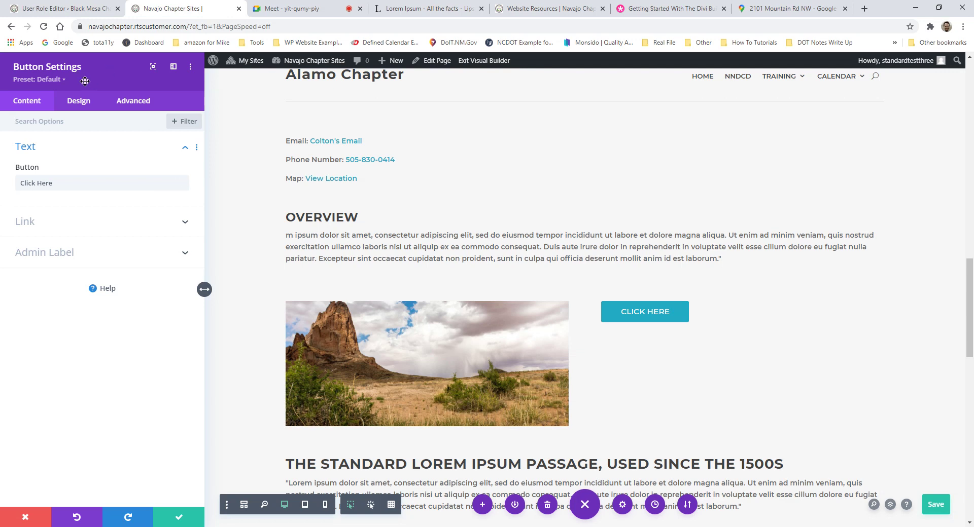
# Step: Save the page, then replace 'Click Here' with 'View Recent December 2020 Report' and confirm
pyautogui.hotkey('ctrl', 's')
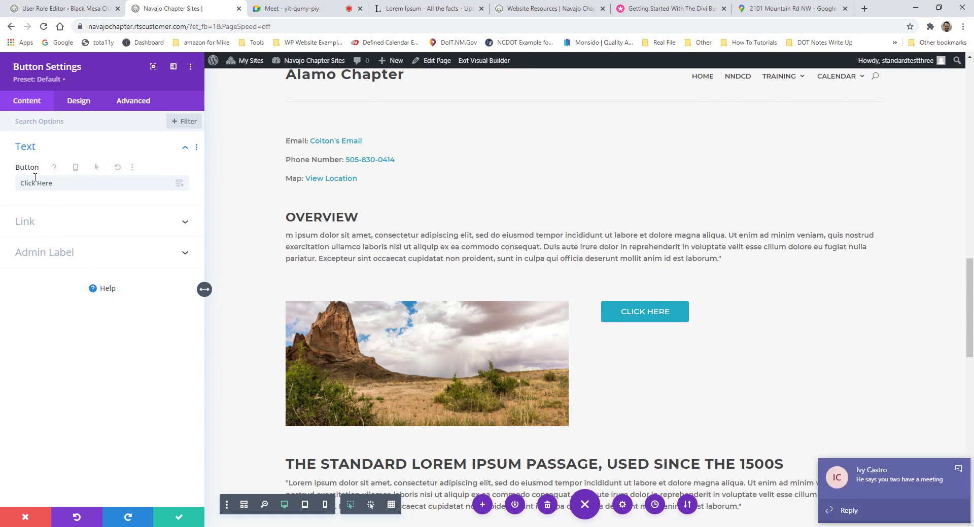
pyautogui.click(958, 470)
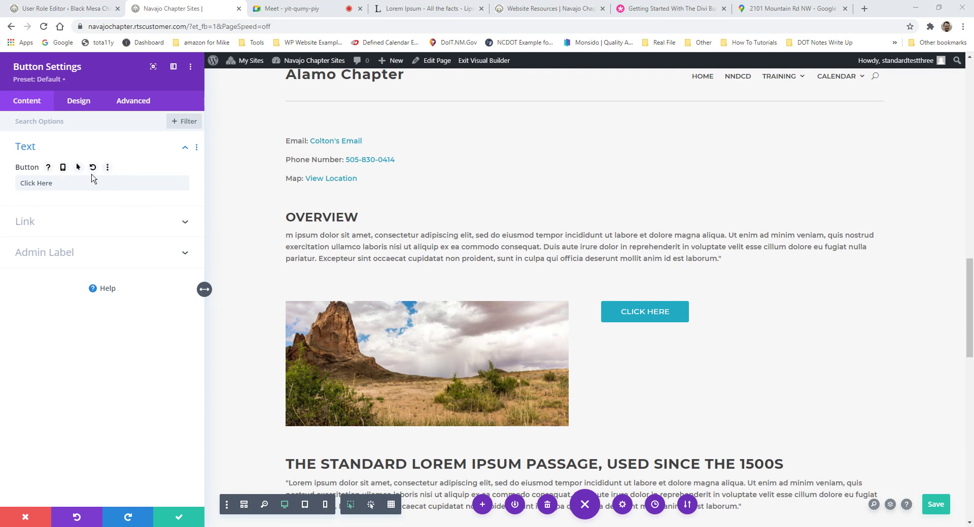
pyautogui.moveTo(74, 184); pyautogui.dragTo(21, 183)
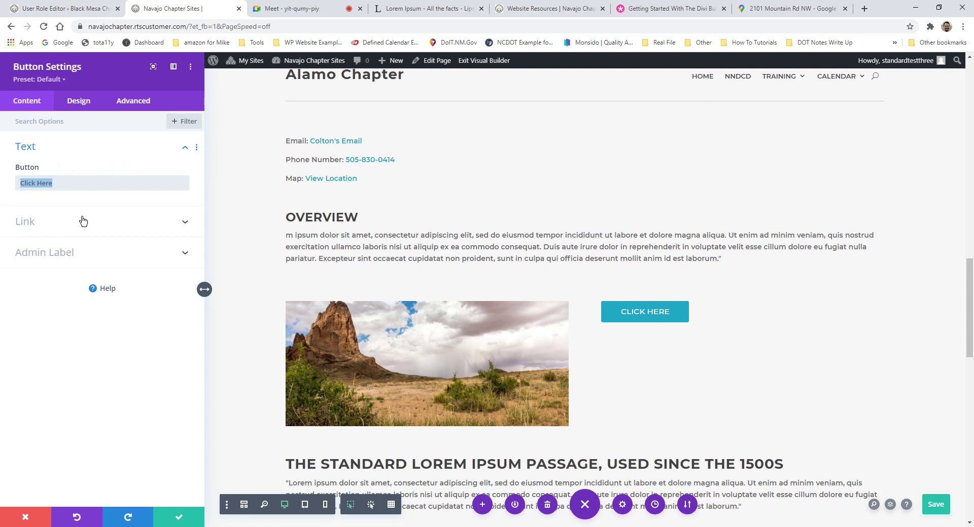
pyautogui.write('View ')
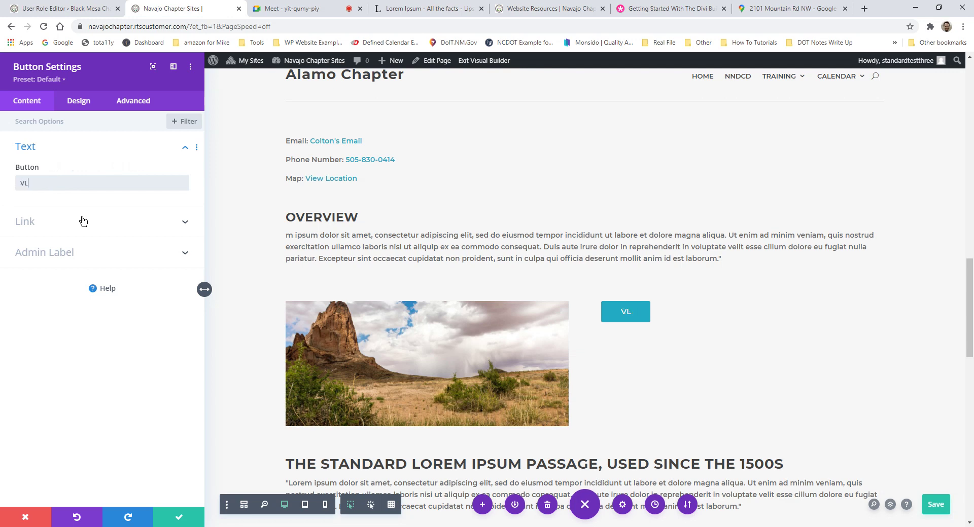
pyautogui.write('Re')
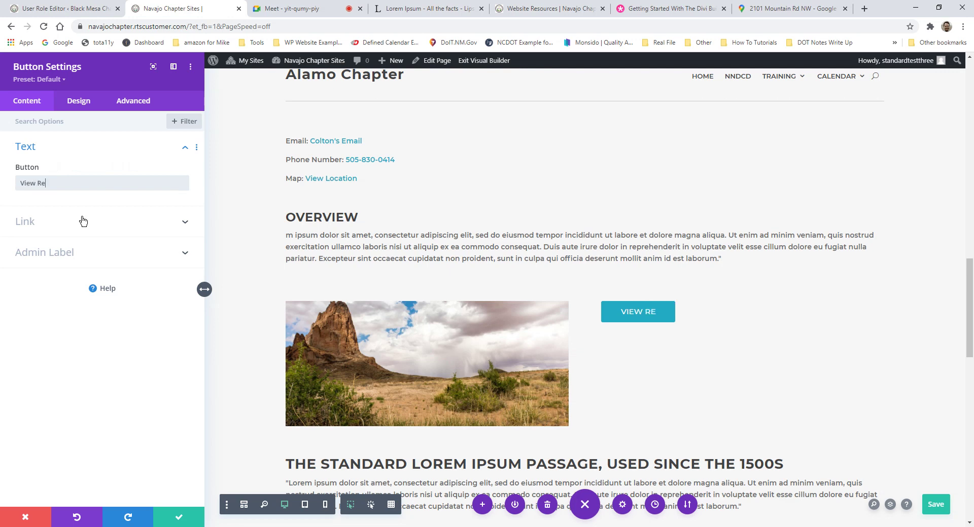
pyautogui.write('cent D')
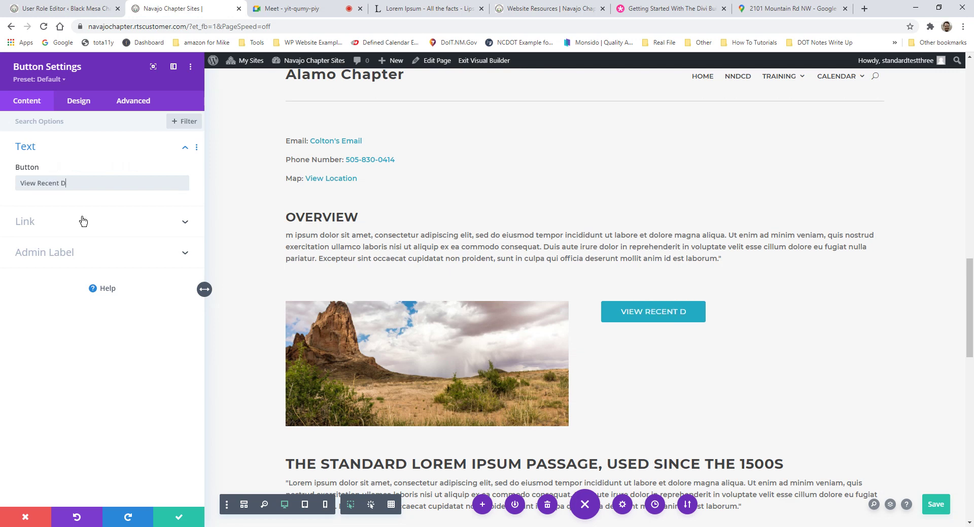
pyautogui.write('ecember 2020 ')
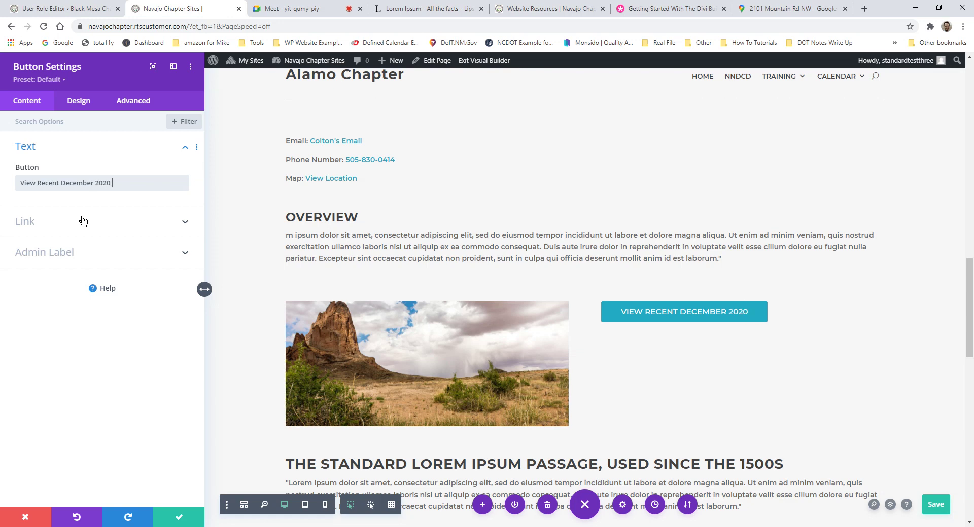
pyautogui.write('Report')
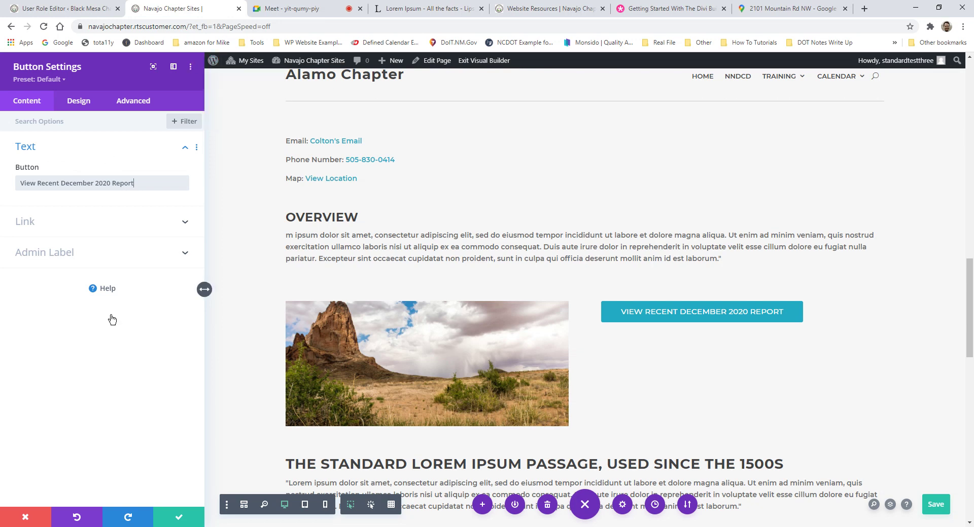
pyautogui.click(185, 516)
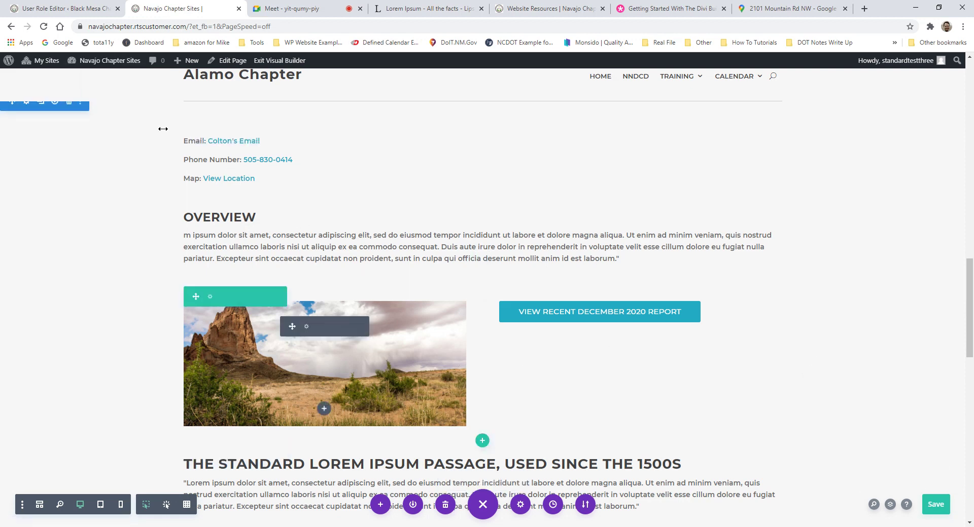
# Step: Open the WordPress admin Dashboard in a new browser tab beside the page editor
pyautogui.moveTo(92, 70)
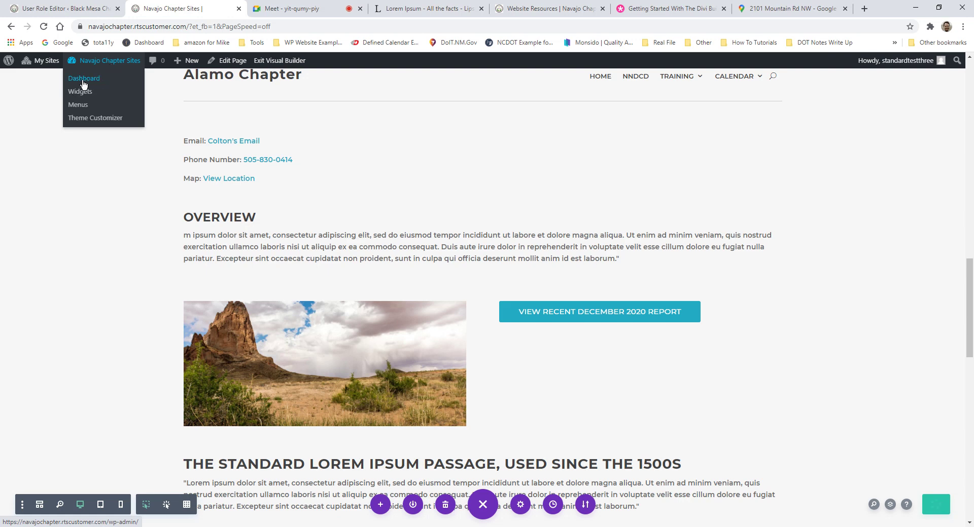
pyautogui.middleClick(84, 82)
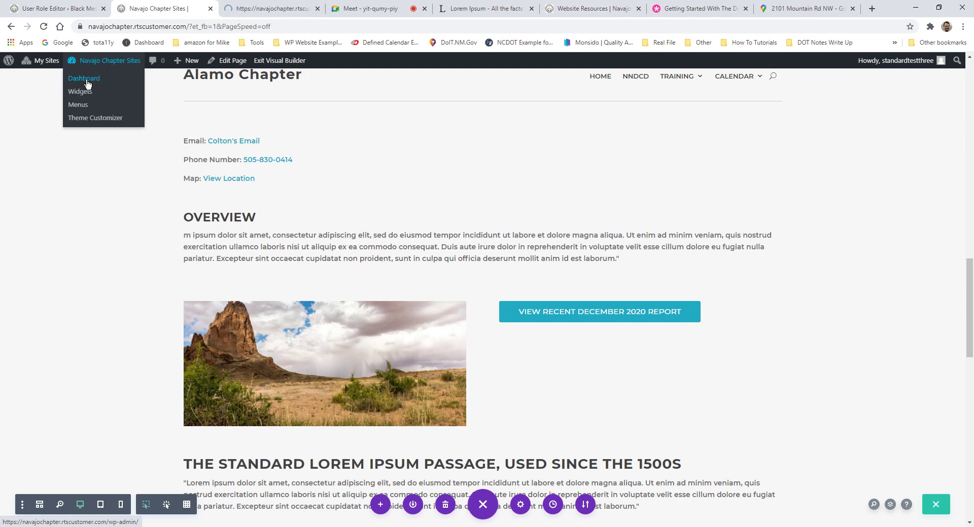
pyautogui.click(264, 9)
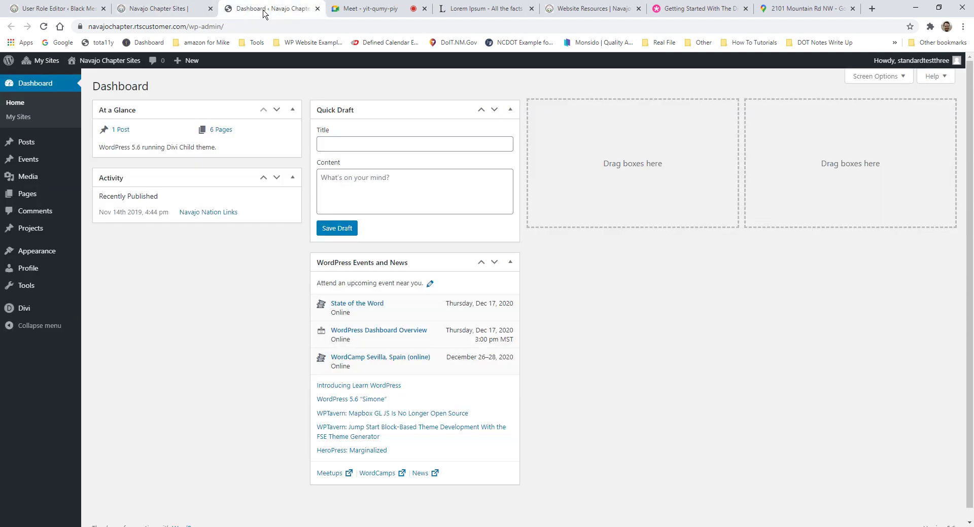
pyautogui.click(157, 8)
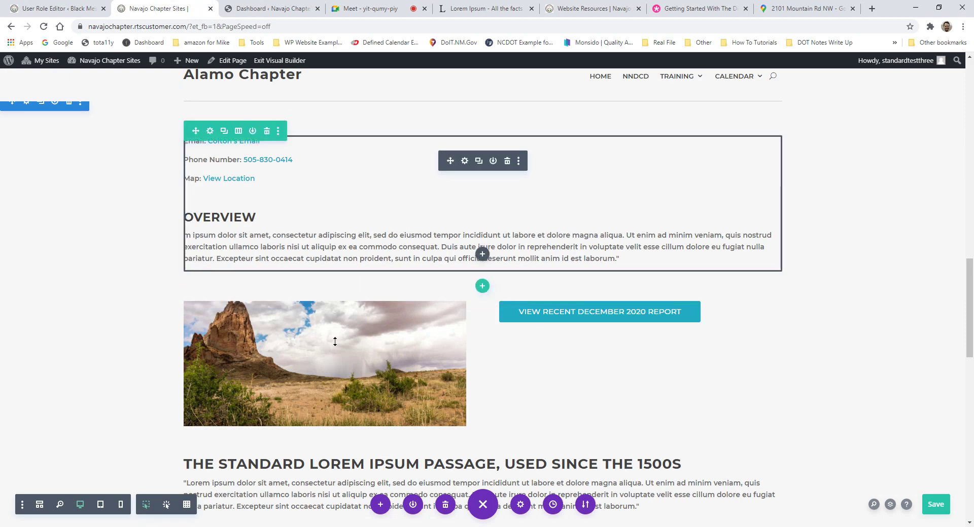
pyautogui.click(271, 8)
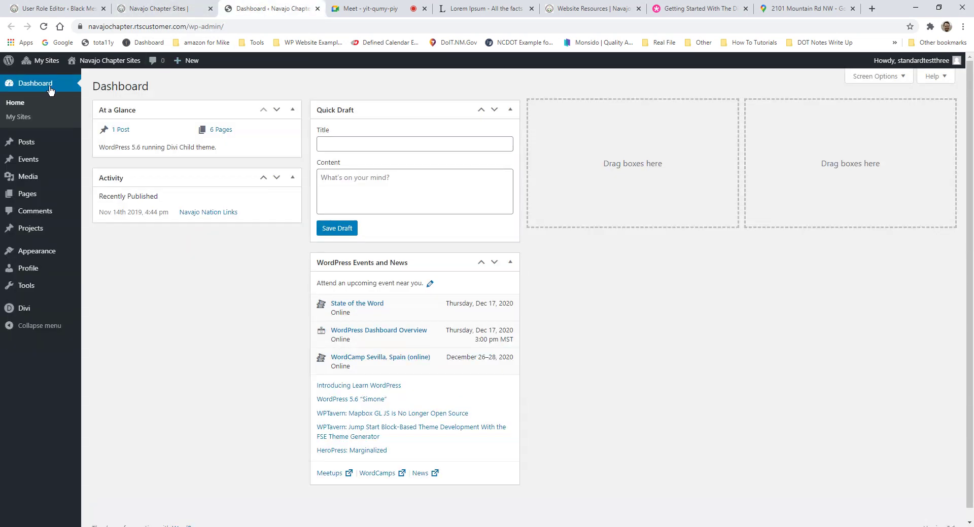
pyautogui.moveTo(32, 198)
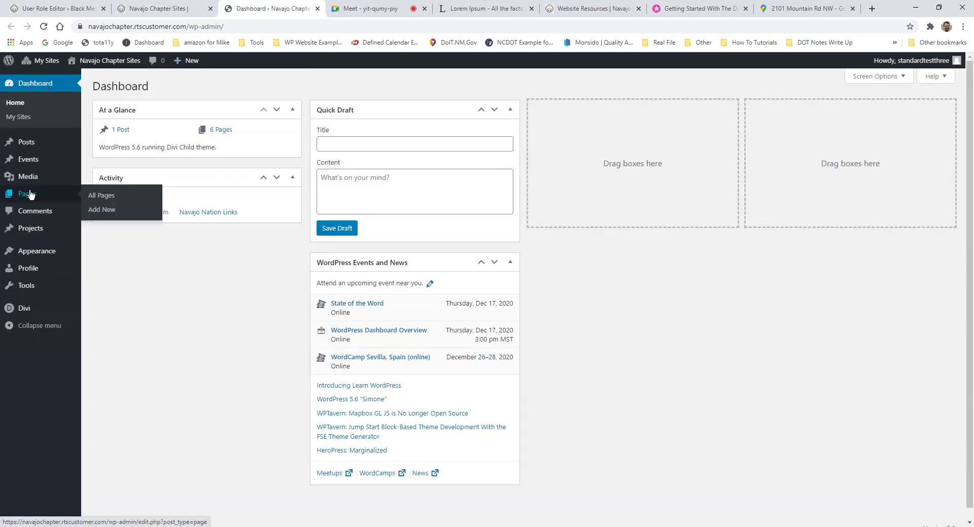
# Step: Go to the Media Library, start an upload, then cancel the file choice and close the upload area
pyautogui.moveTo(28, 174)
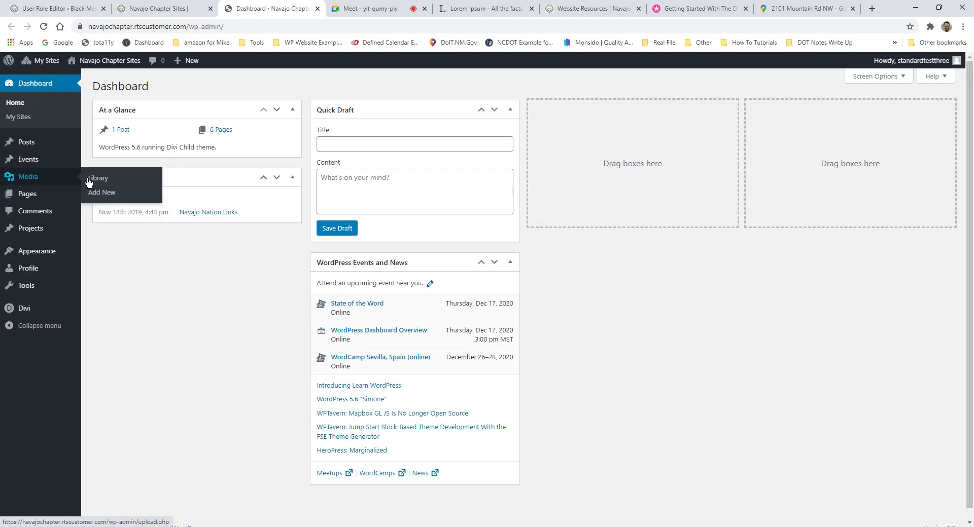
pyautogui.click(108, 184)
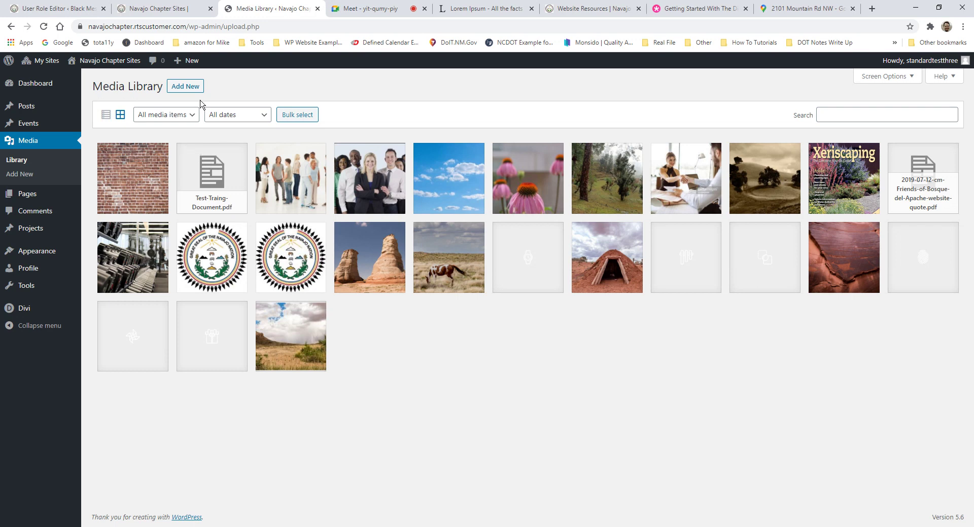
pyautogui.click(185, 86)
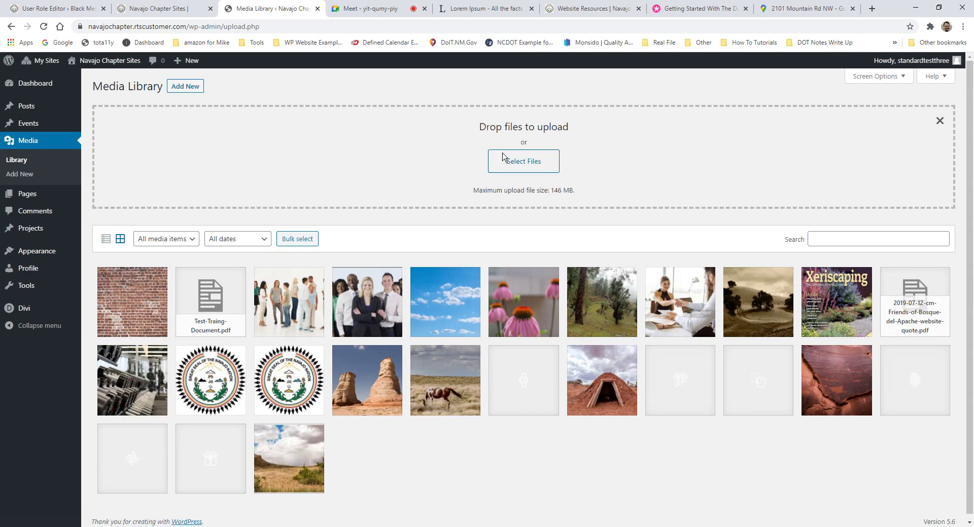
pyautogui.click(527, 161)
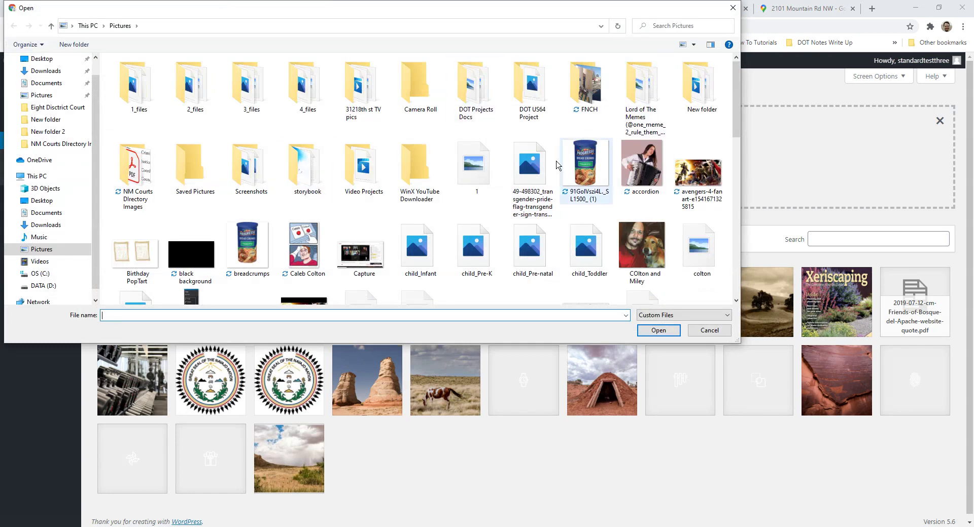
pyautogui.scroll(-5, 584, 155)
pyautogui.scroll(8, 659, 73)
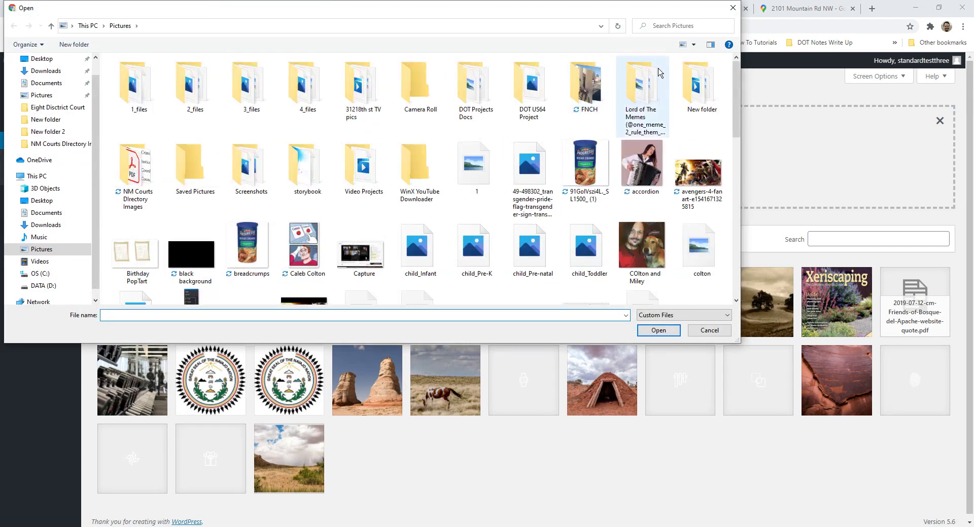
pyautogui.click(732, 8)
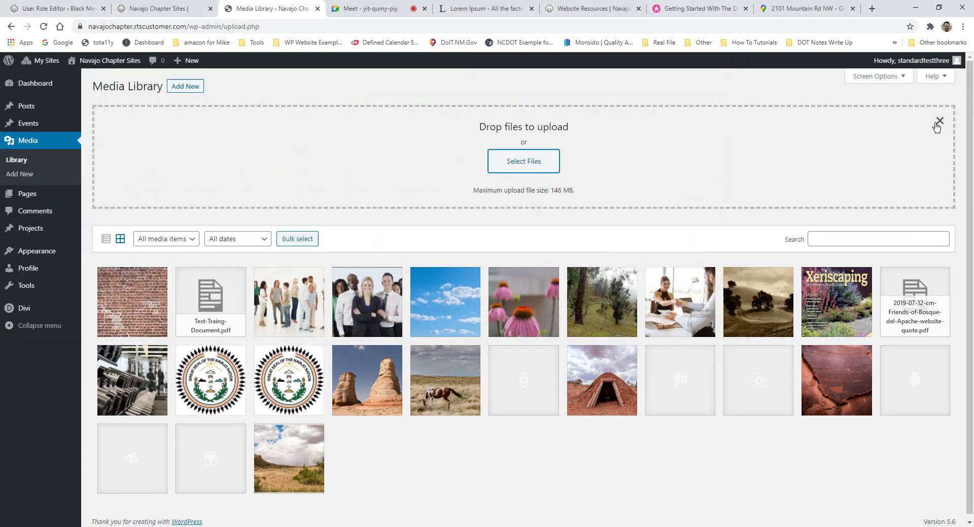
pyautogui.click(939, 121)
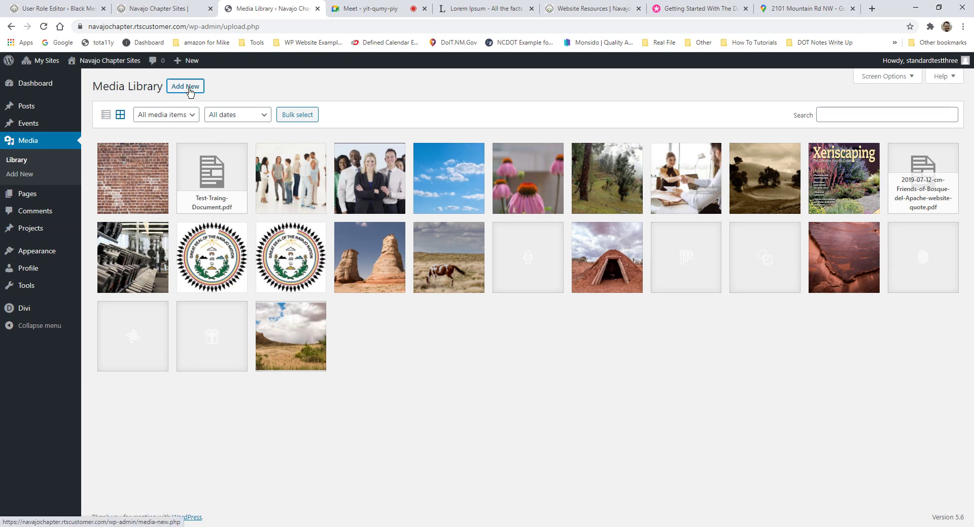
# Step: Copy the File URL of Test-Traing-Document.pdf from its attachment details, then go back to the Alamo Chapter editor
pyautogui.click(198, 174)
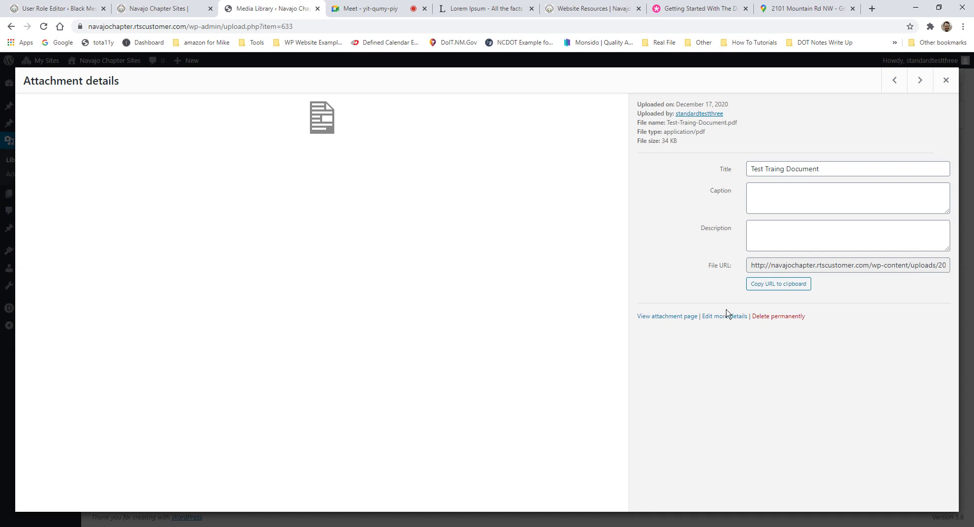
pyautogui.moveTo(752, 267); pyautogui.dragTo(947, 269)
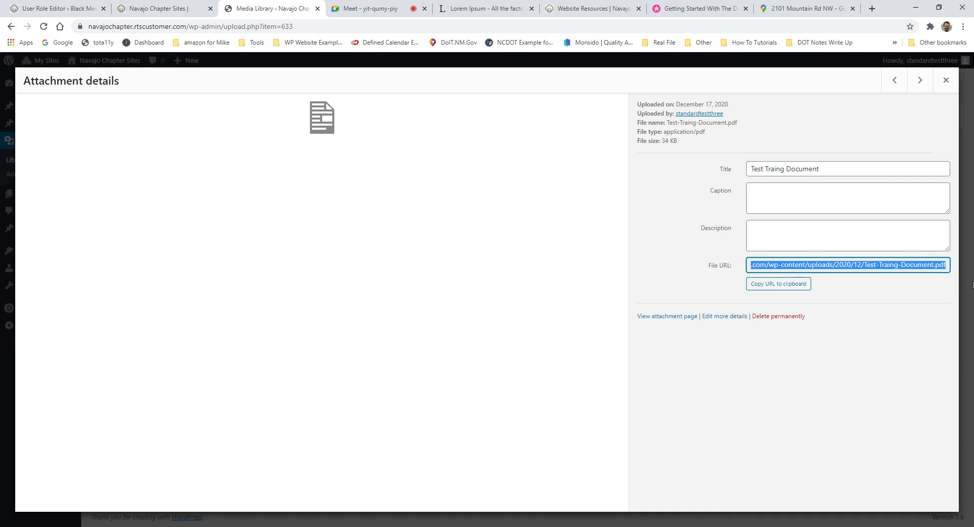
pyautogui.click(939, 268)
pyautogui.click(778, 284)
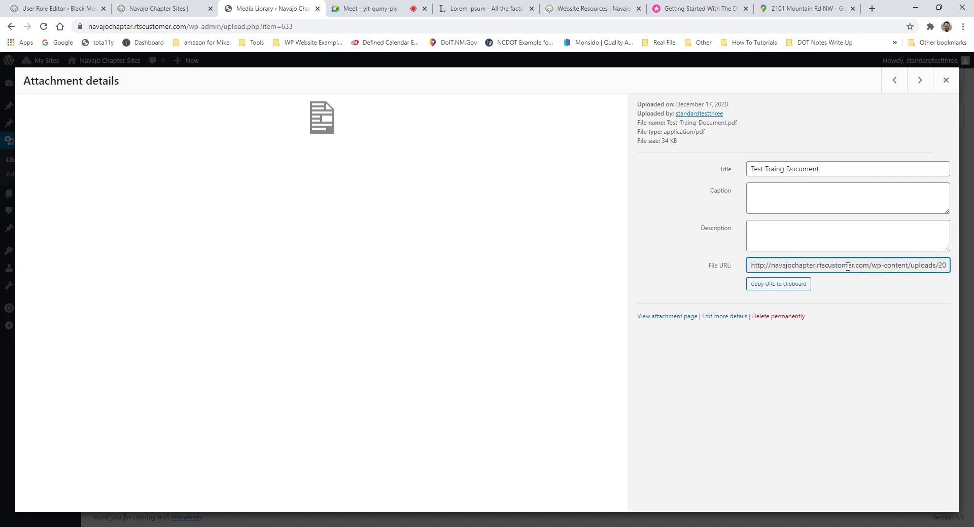
pyautogui.doubleClick(757, 267)
pyautogui.click(829, 268)
pyautogui.tripleClick(883, 270)
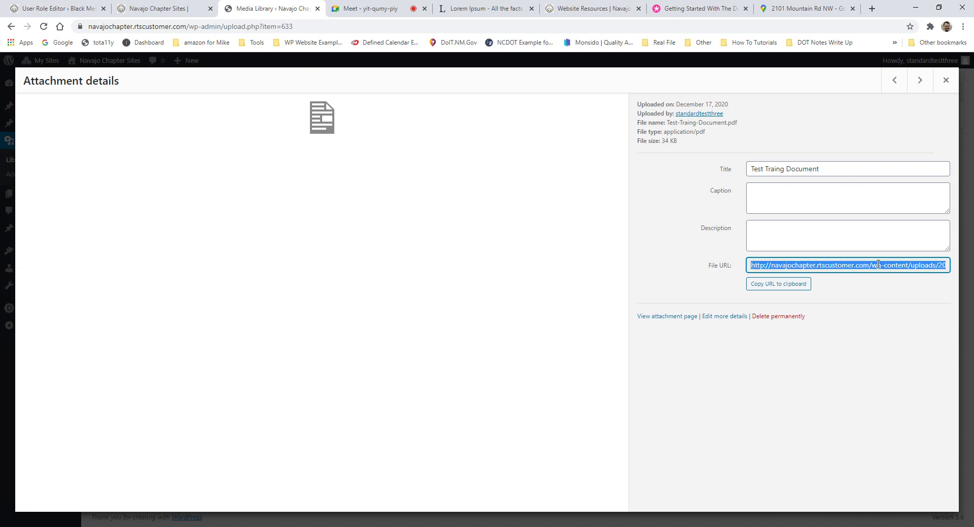
pyautogui.rightClick(878, 264)
pyautogui.click(873, 273)
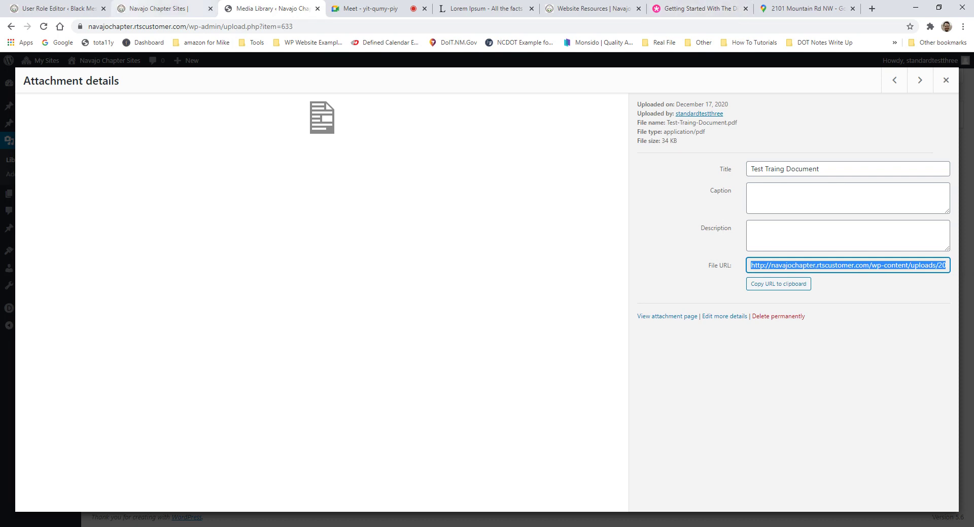
pyautogui.click(153, 11)
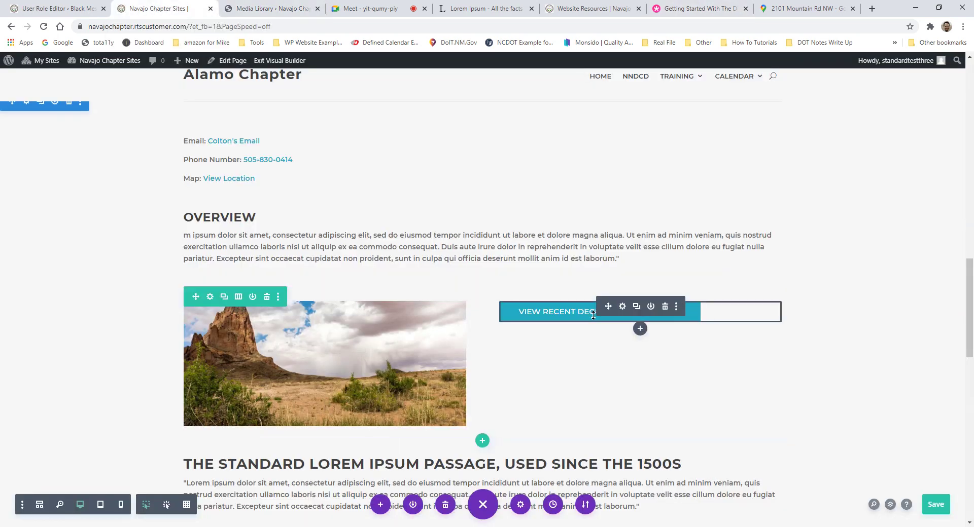
# Step: Paste the PDF's file address into the report button's Button Link URL
pyautogui.click(623, 306)
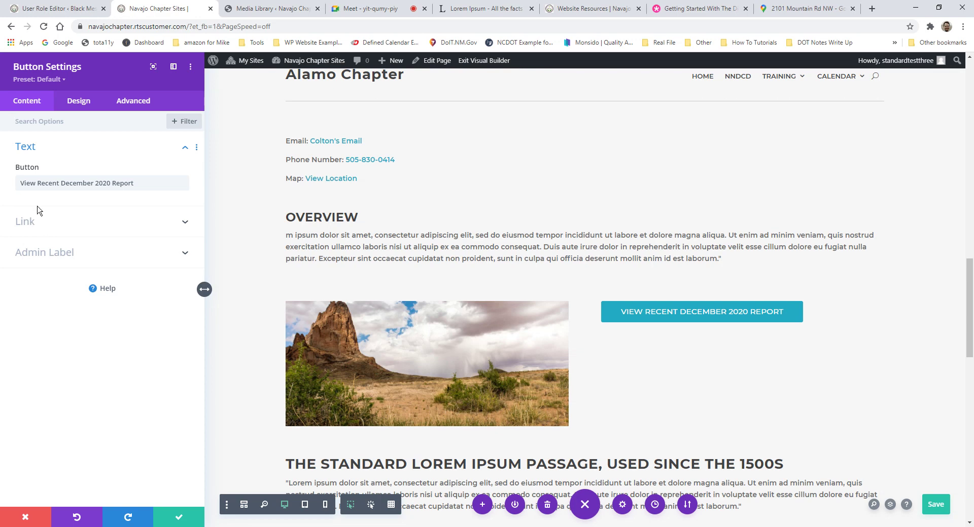
pyautogui.click(30, 223)
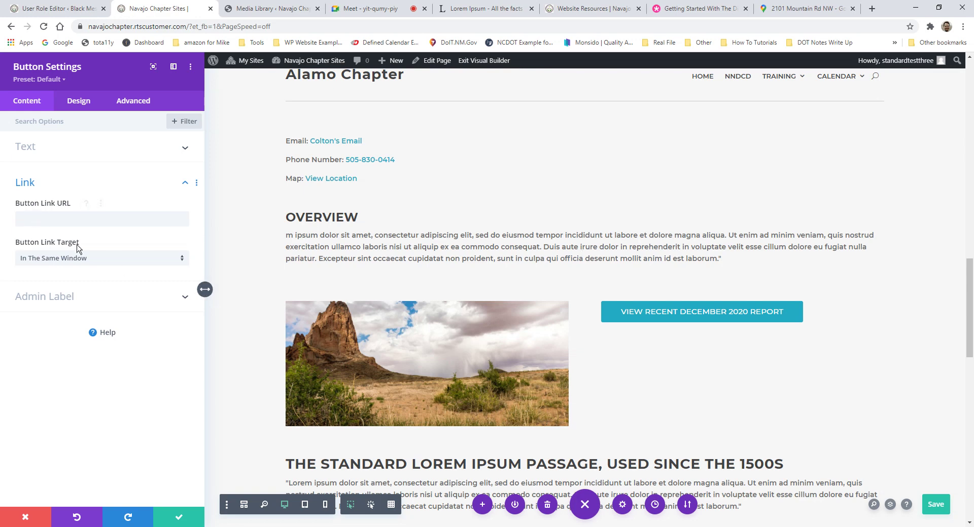
pyautogui.rightClick(38, 216)
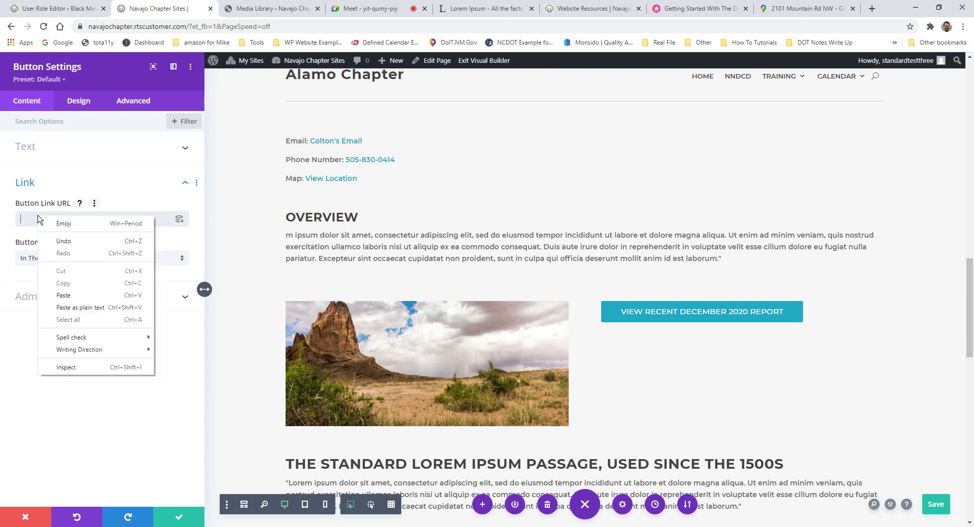
pyautogui.click(64, 295)
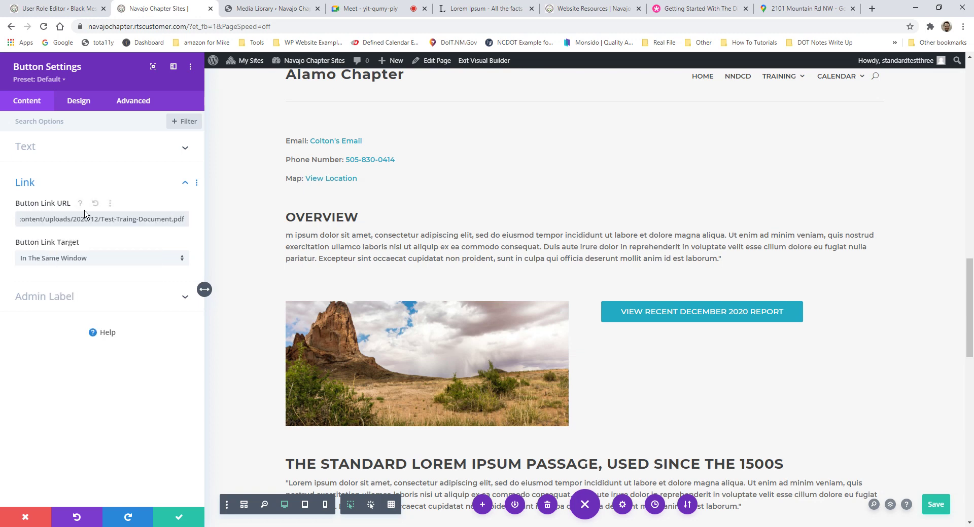
# Step: Delete the http and site domain so the link is a site-relative PDF path
pyautogui.moveTo(87, 220); pyautogui.dragTo(14, 224)
pyautogui.click(47, 224)
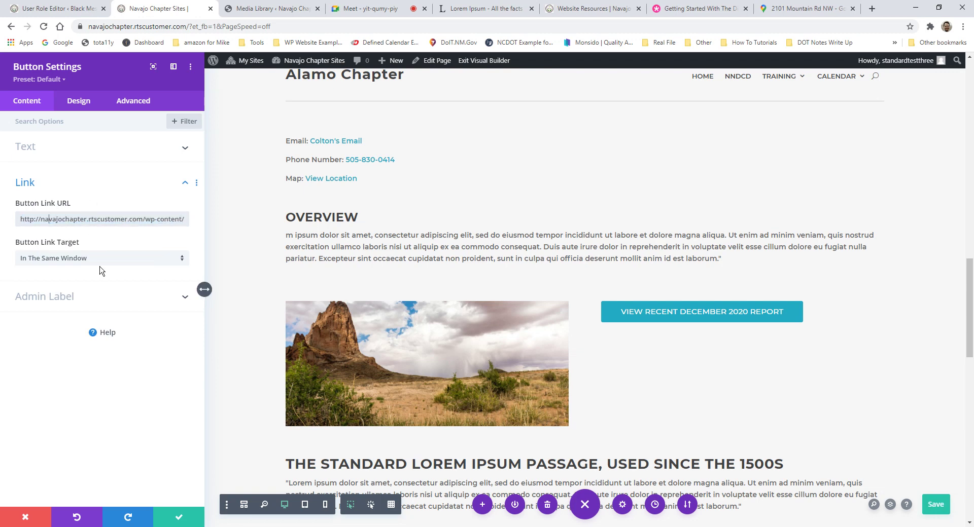
pyautogui.click(84, 219)
pyautogui.moveTo(40, 219); pyautogui.dragTo(133, 220)
pyautogui.click(133, 219)
pyautogui.moveTo(141, 219); pyautogui.dragTo(12, 219)
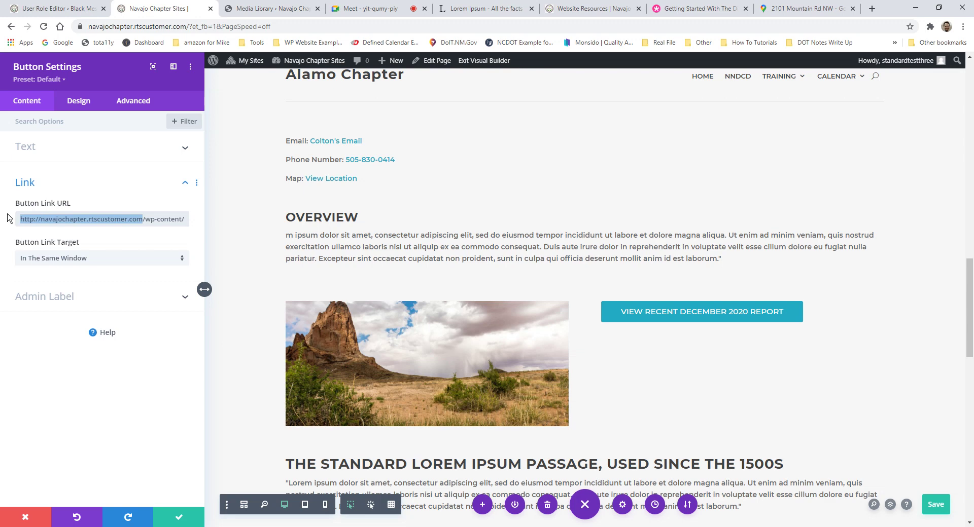
pyautogui.press('BackSpace')
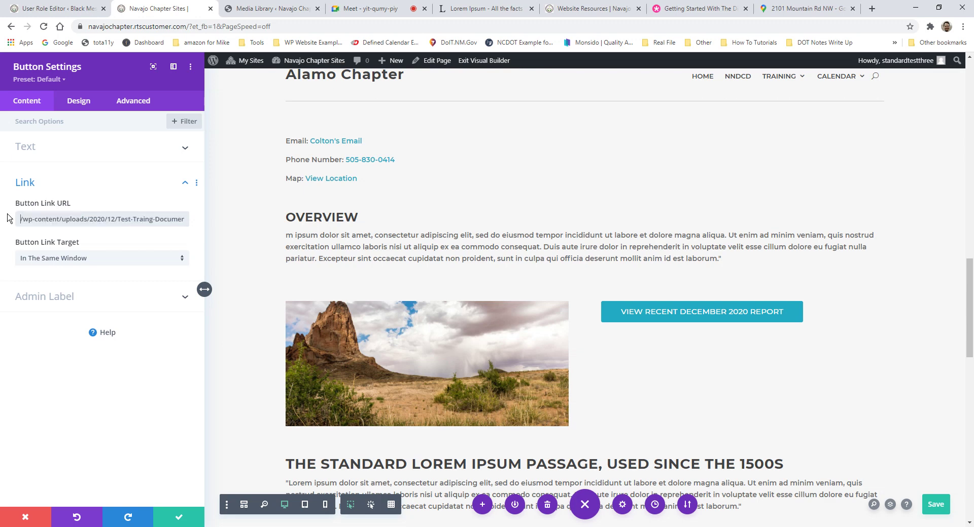
pyautogui.moveTo(29, 219)
pyautogui.mouseDown()
pyautogui.moveTo(157, 216)
pyautogui.moveTo(30, 222)
pyautogui.mouseUp()
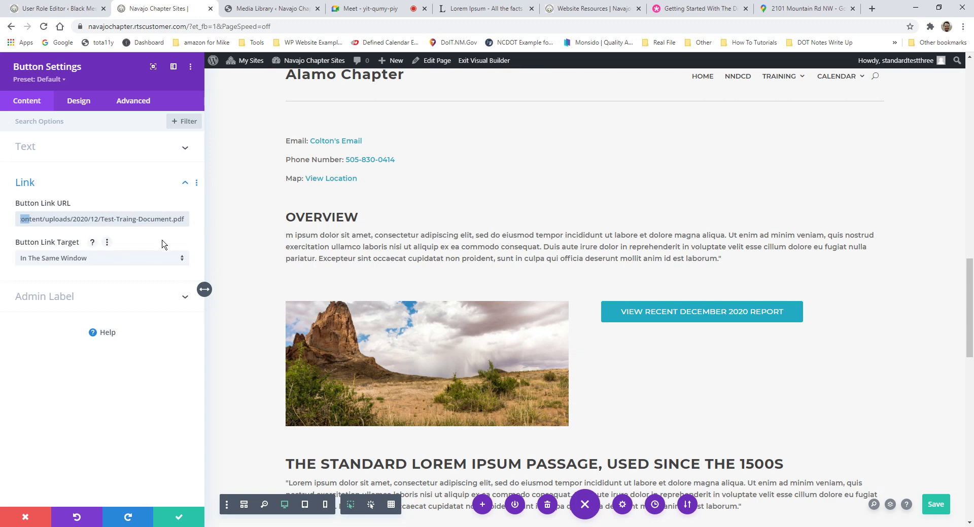
# Step: Choose 'In The New Tab' as the link target and switch to the Media Library tab
pyautogui.click(35, 258)
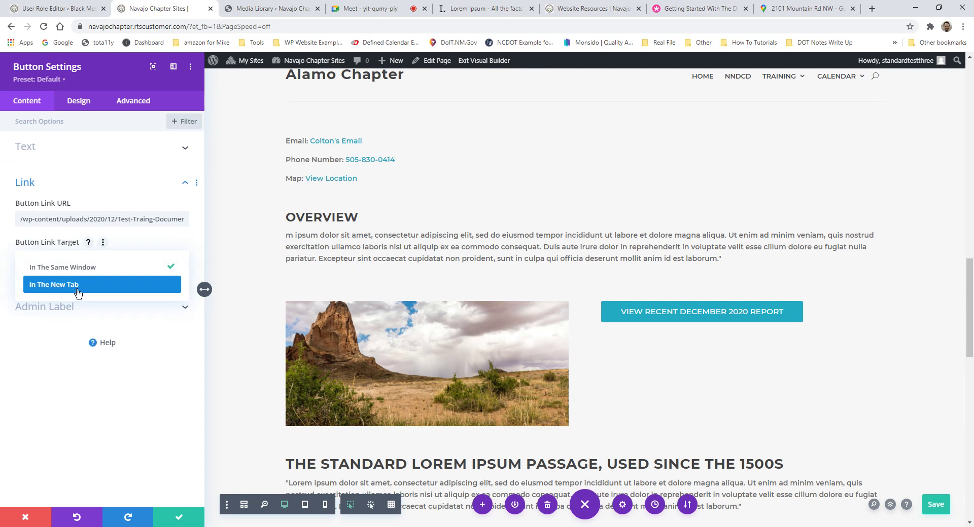
pyautogui.click(78, 284)
pyautogui.hotkey('ctrl', 'Tab')
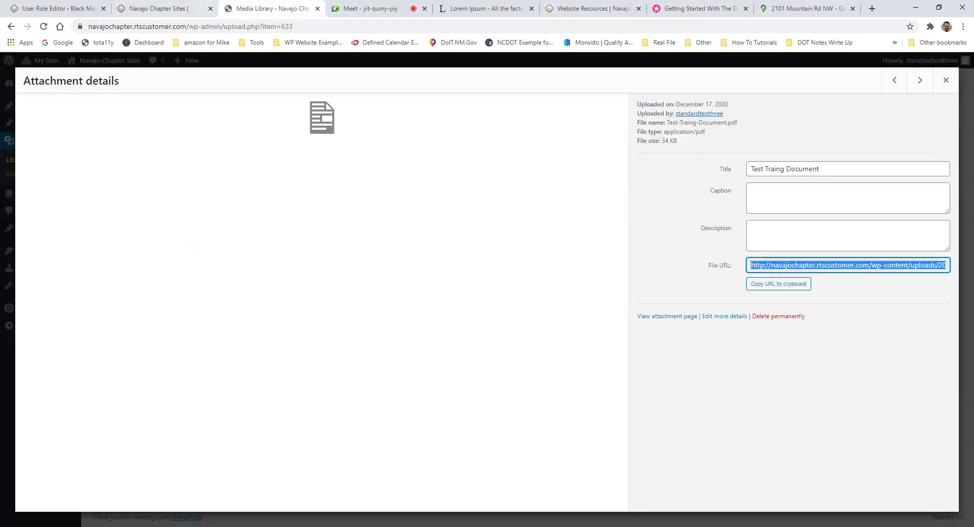
# Step: Set the report button's Link Target to In The New Tab and save its settings
pyautogui.hotkey('ctrl', 'shift', 'Tab')
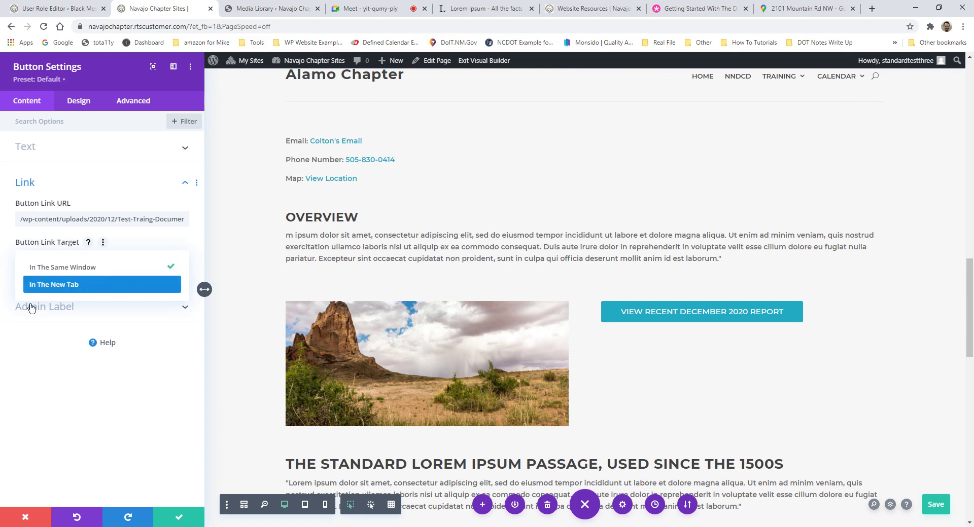
pyautogui.click(98, 282)
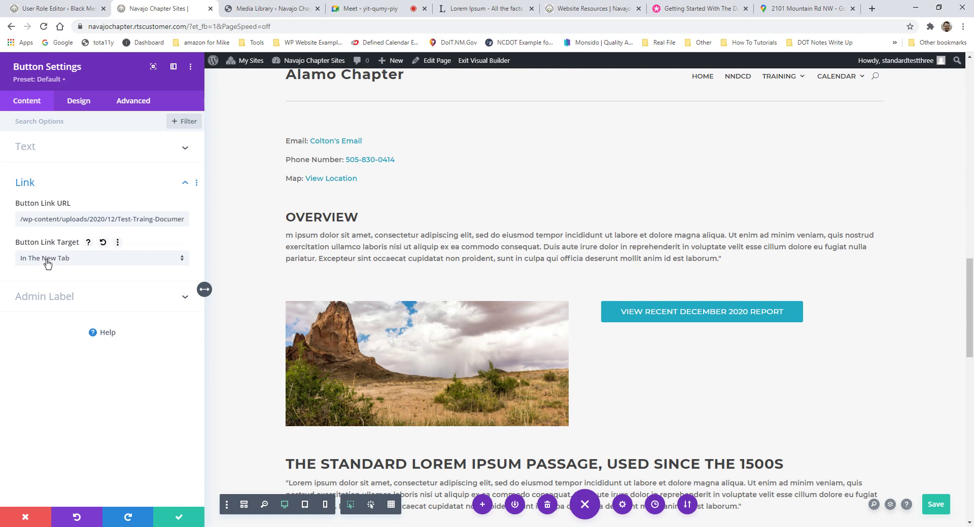
pyautogui.click(66, 147)
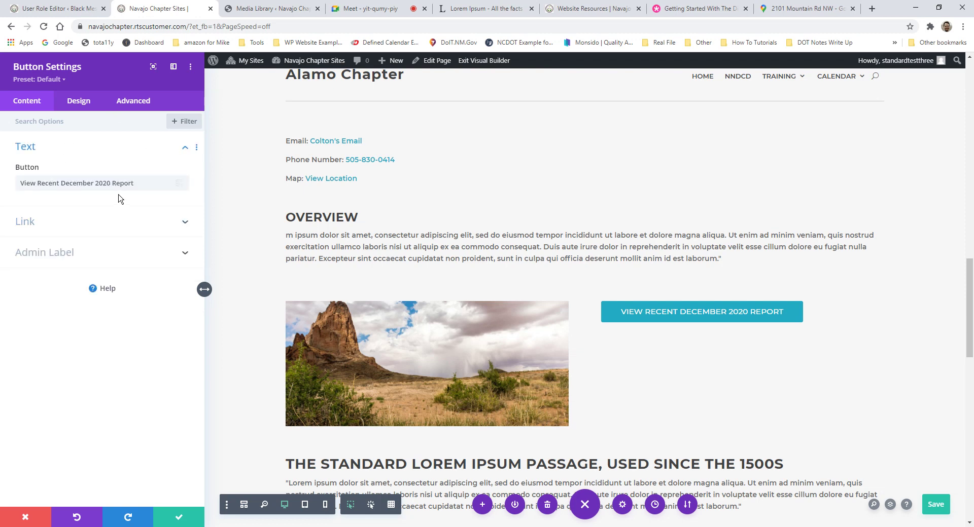
pyautogui.tripleClick(135, 182)
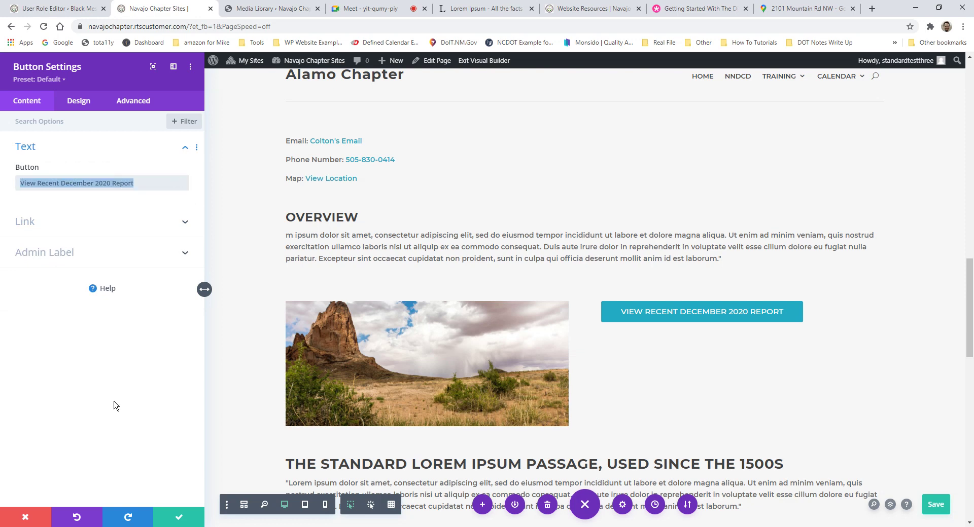
pyautogui.click(193, 520)
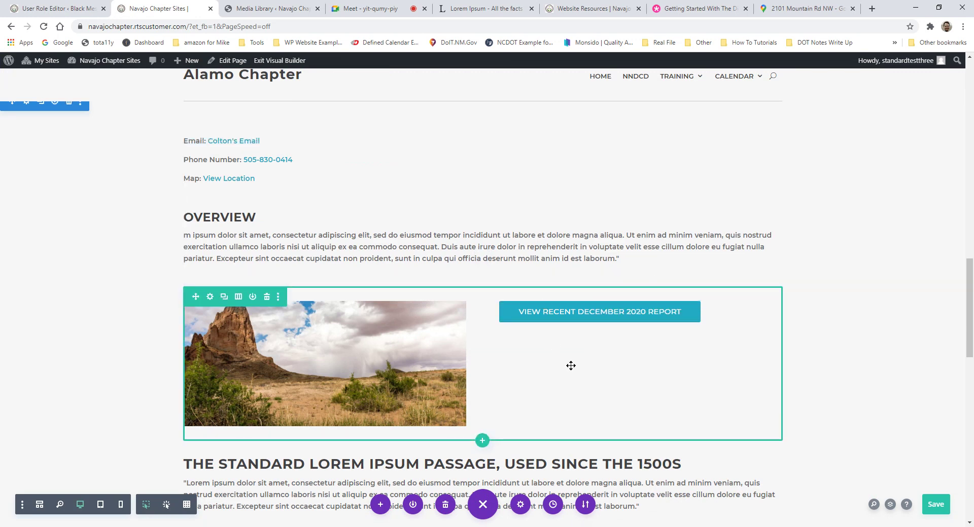
# Step: Duplicate the View Recent December 2020 Report button beneath itself
pyautogui.scroll(-1, 577, 358)
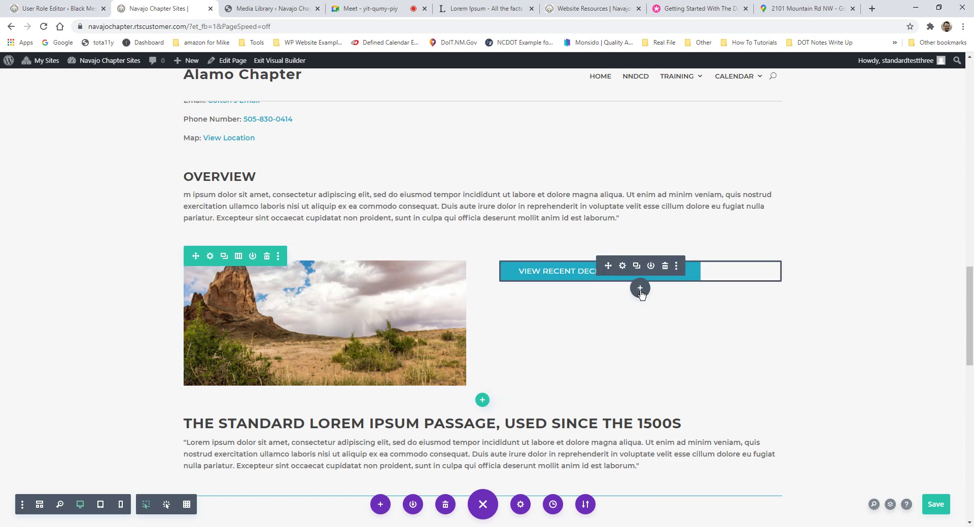
pyautogui.click(640, 288)
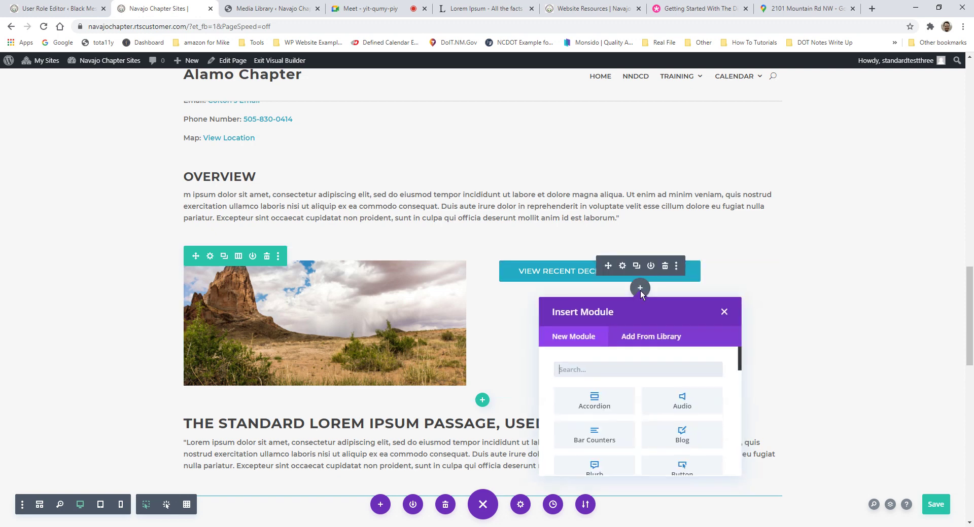
pyautogui.click(733, 309)
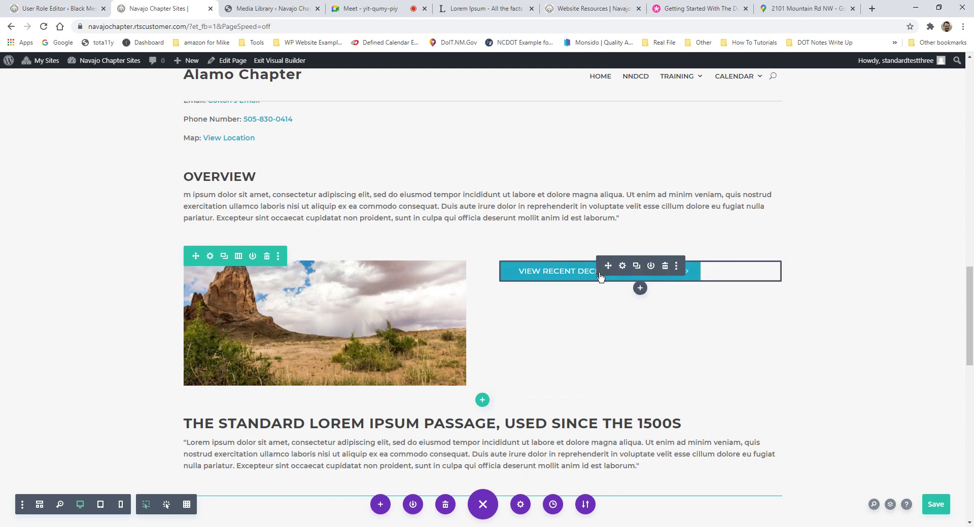
pyautogui.click(637, 266)
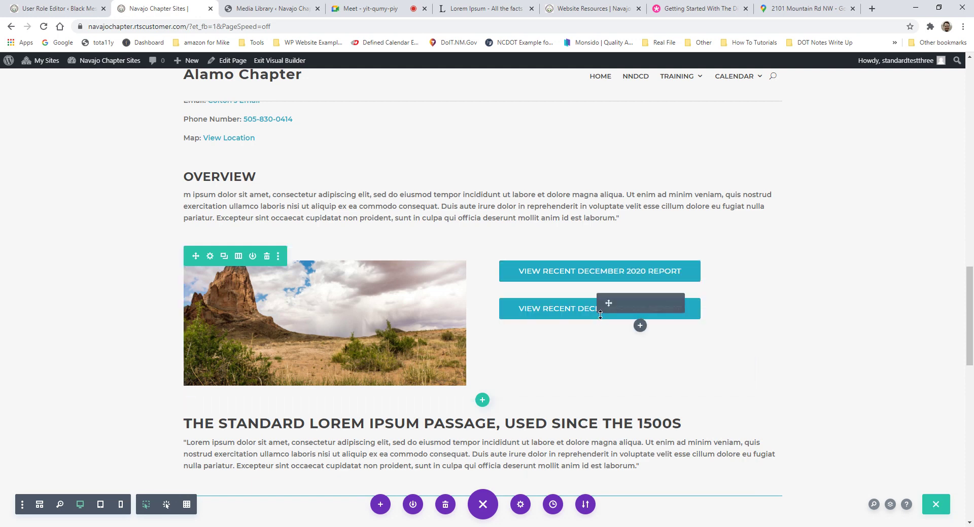
# Step: Select the copied button's label text, then switch to the Divi Builder documentation tab
pyautogui.click(623, 305)
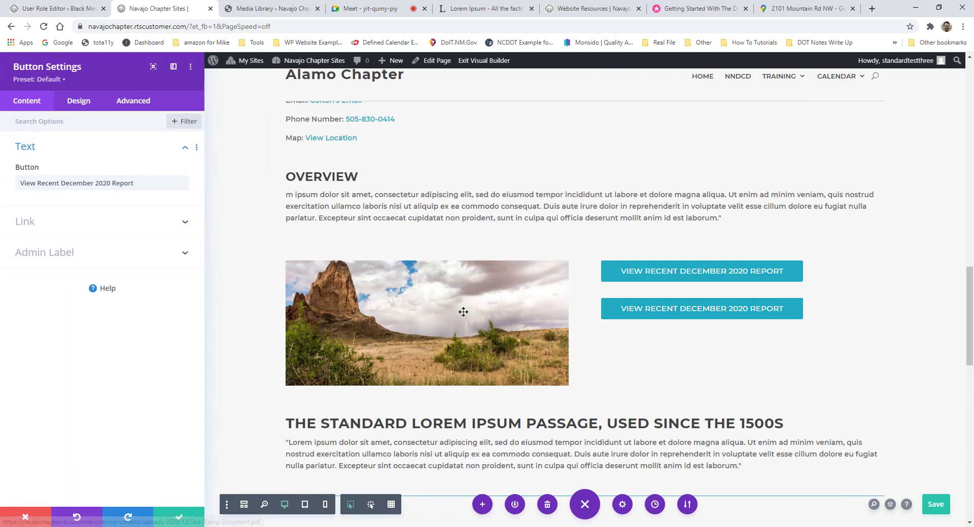
pyautogui.moveTo(134, 183); pyautogui.dragTo(19, 183)
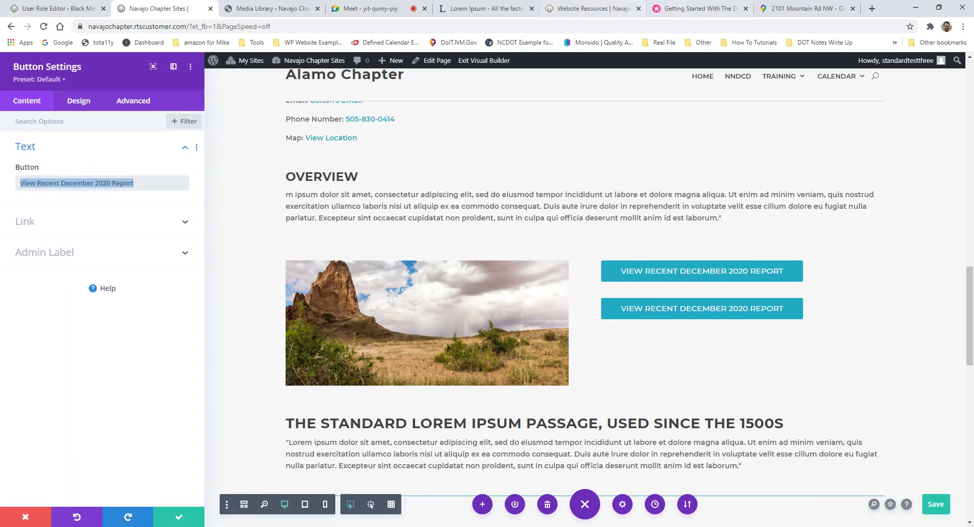
pyautogui.click(697, 8)
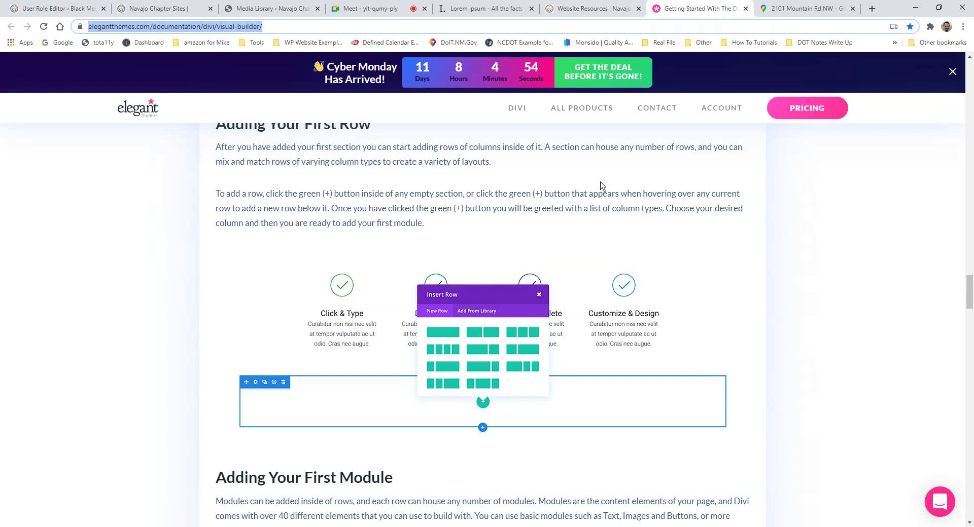
# Step: Copy the 'Getting Started With The Divi Builder' URL from the address bar, then return to the editor
pyautogui.scroll(9, 603, 183)
pyautogui.scroll(20, 616, 151)
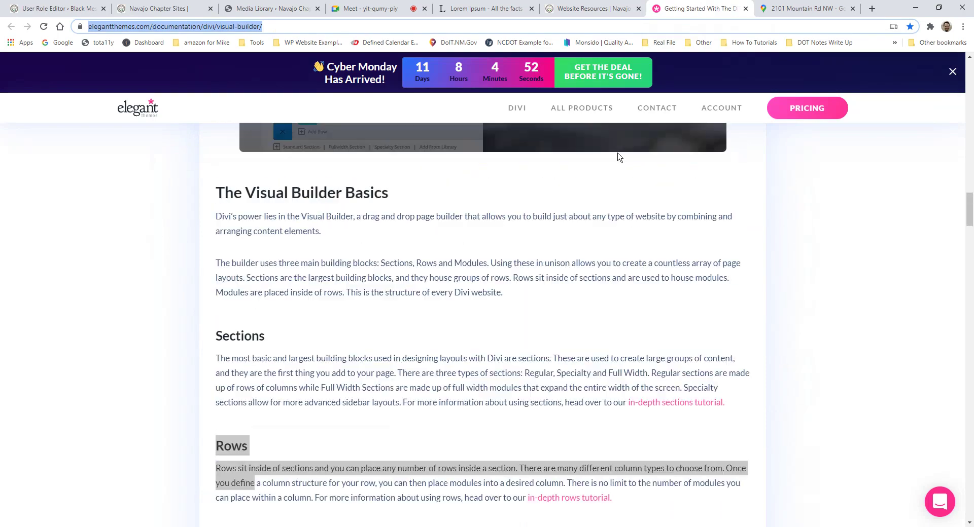
pyautogui.scroll(15, 626, 147)
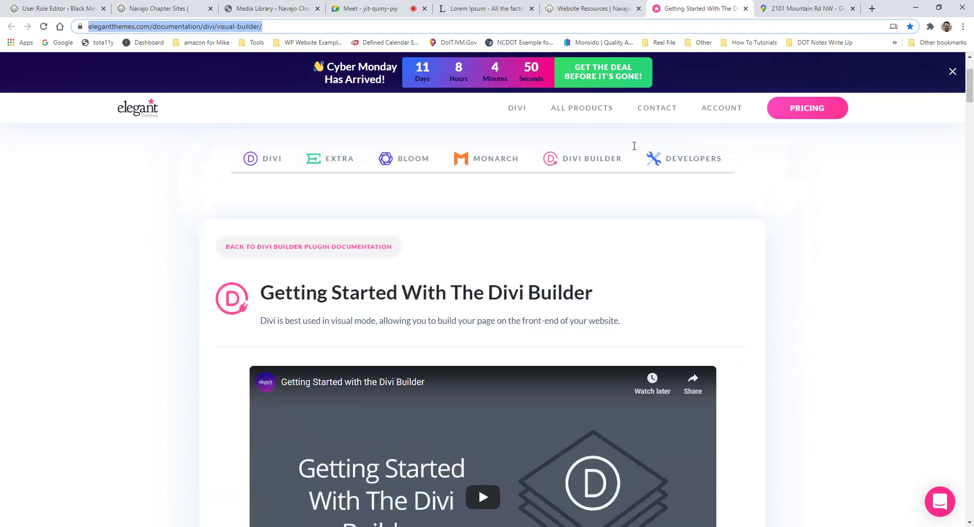
pyautogui.scroll(-6, 642, 168)
pyautogui.scroll(-5, 635, 214)
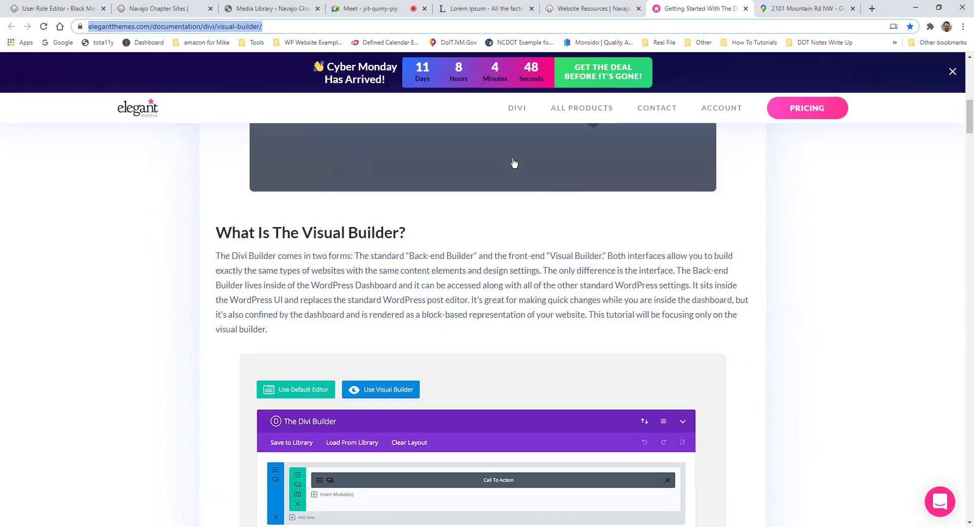
pyautogui.click(296, 27)
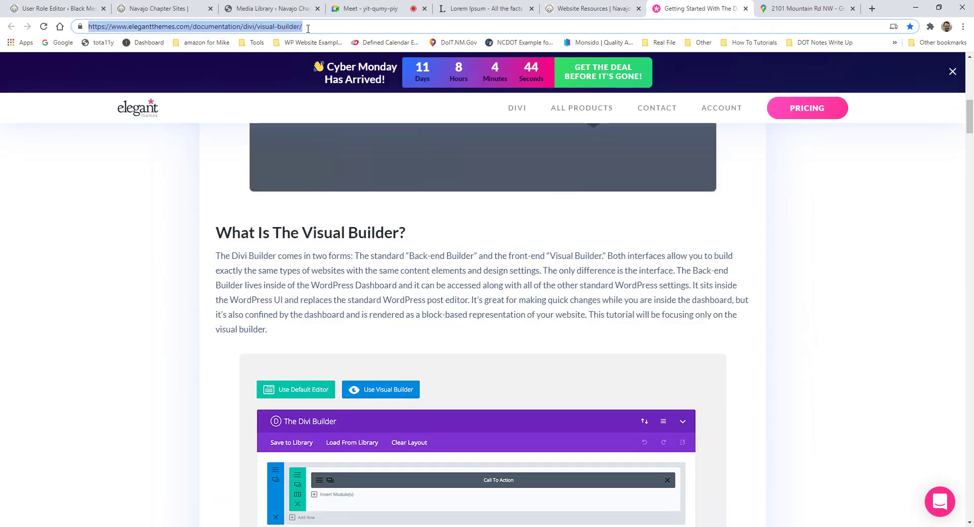
pyautogui.click(161, 8)
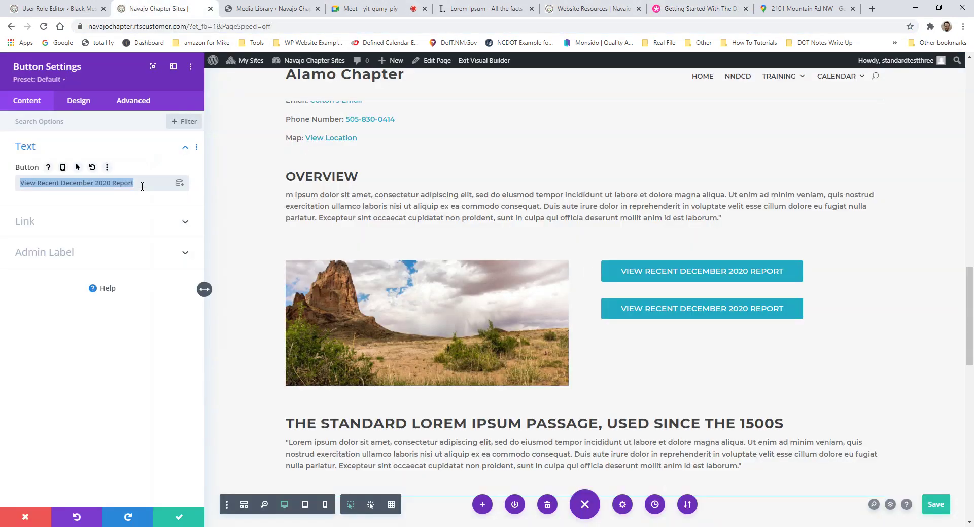
# Step: Relabel the copied button 'Divi Builder Tutorial', link it to the Elegant Themes visual builder guide, and save
pyautogui.write('Divi')
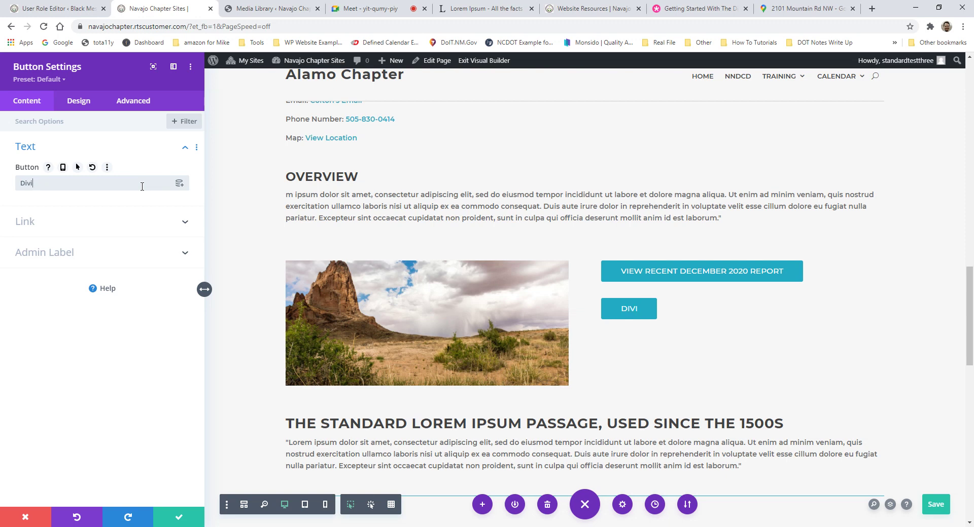
pyautogui.write(' Builder Tutorial')
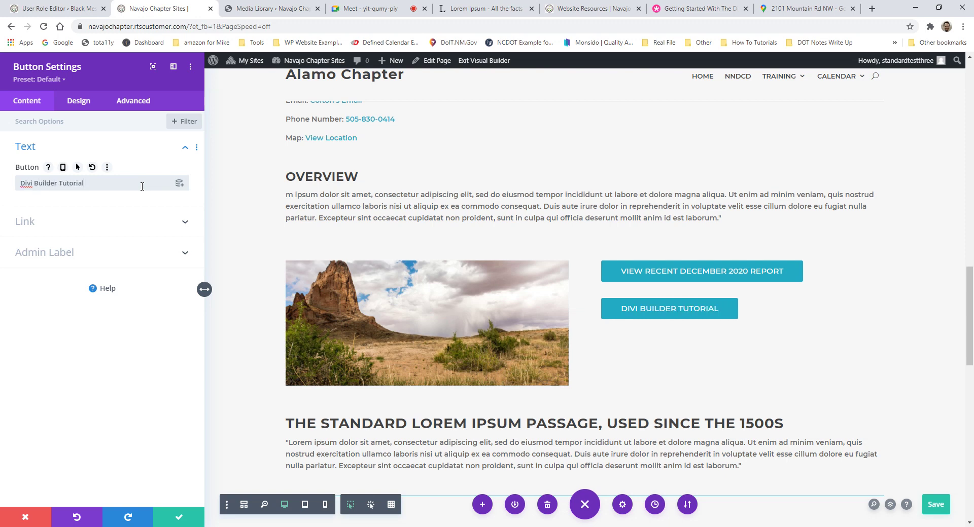
pyautogui.click(114, 222)
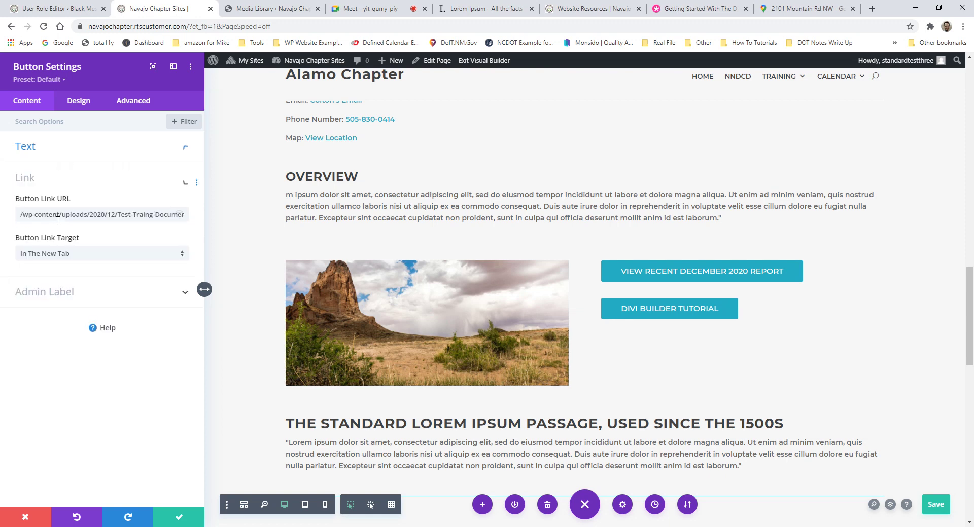
pyautogui.tripleClick(113, 219)
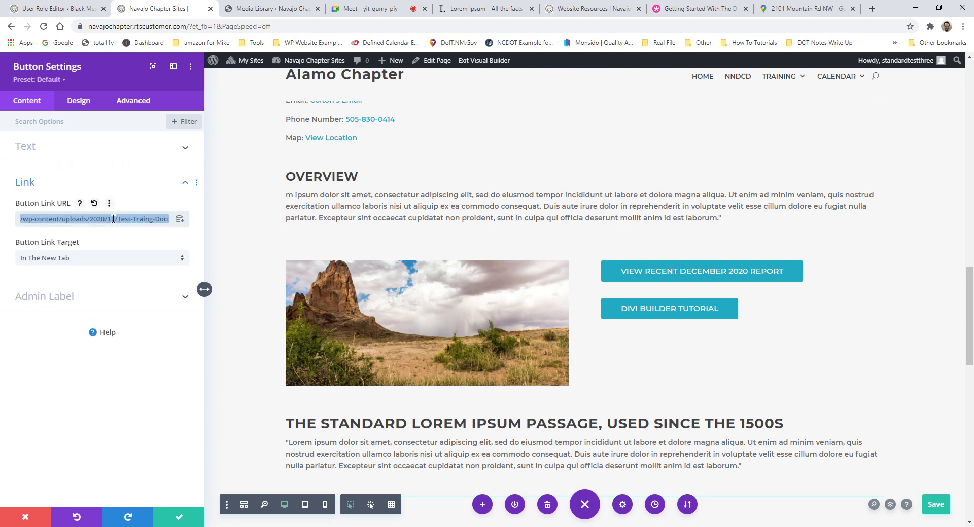
pyautogui.hotkey('ctrl', 'v')
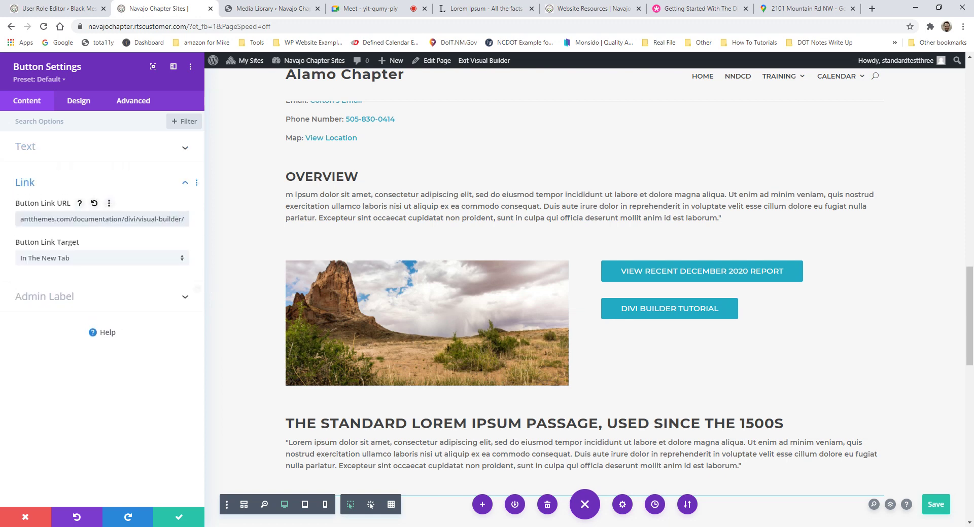
pyautogui.click(184, 522)
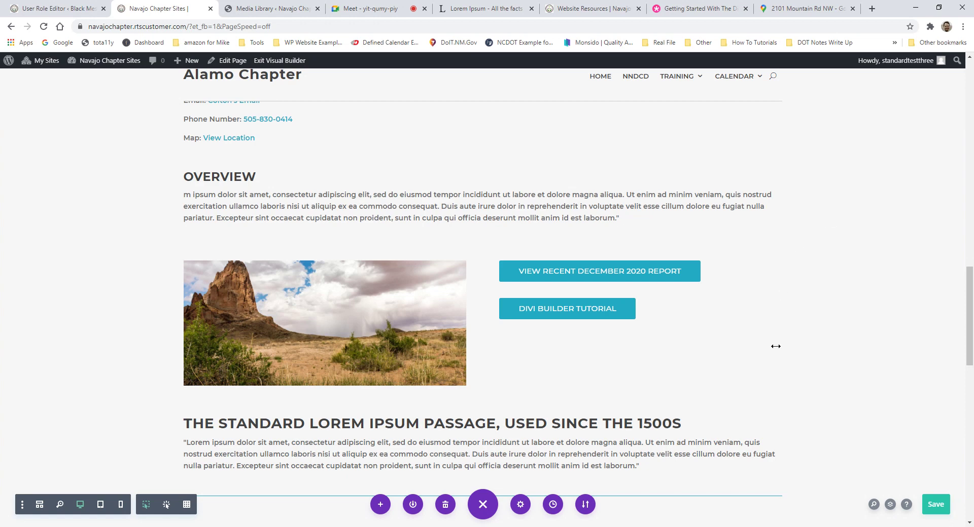
pyautogui.moveTo(445, 450); pyautogui.dragTo(750, 238)
pyautogui.hotkey('ctrl', 's')
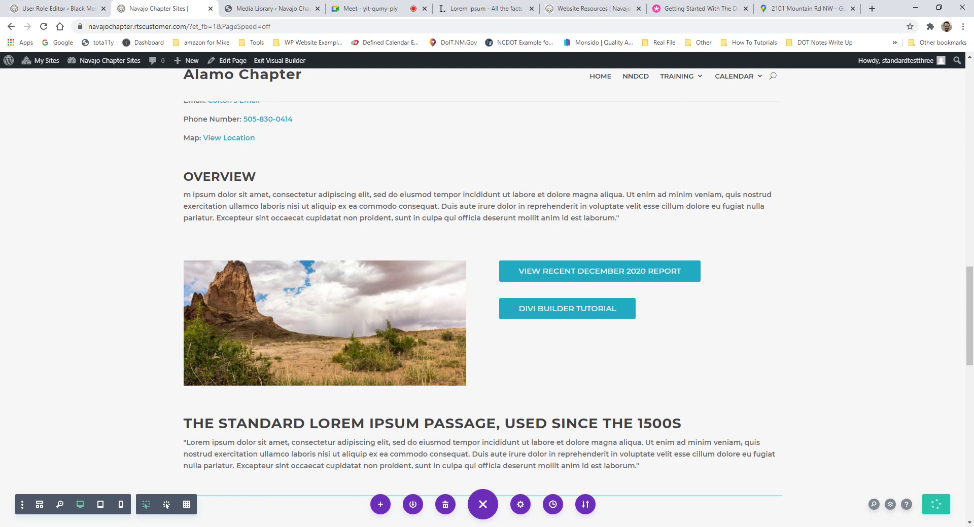
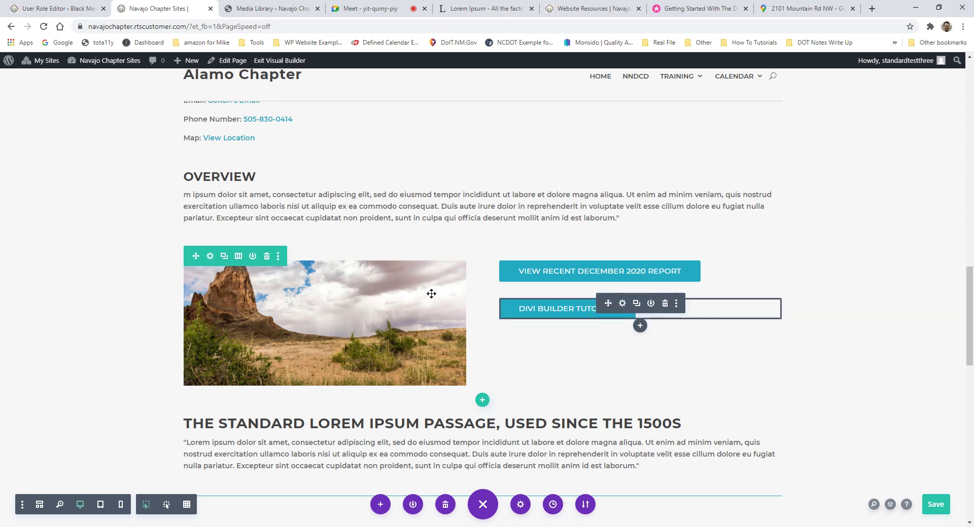
# Step: Inspect the divider settings below the lorem passage and close them unchanged
pyautogui.scroll(-1, 528, 324)
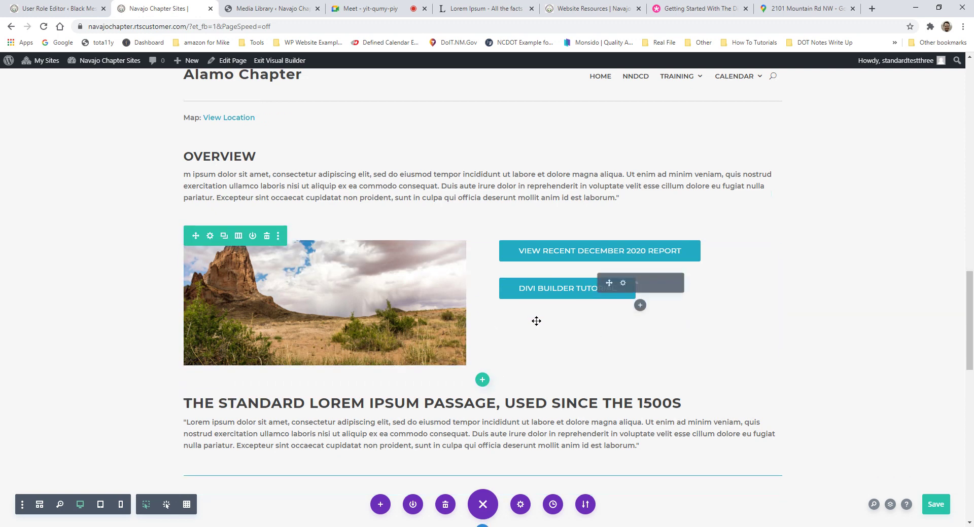
pyautogui.scroll(-2, 536, 321)
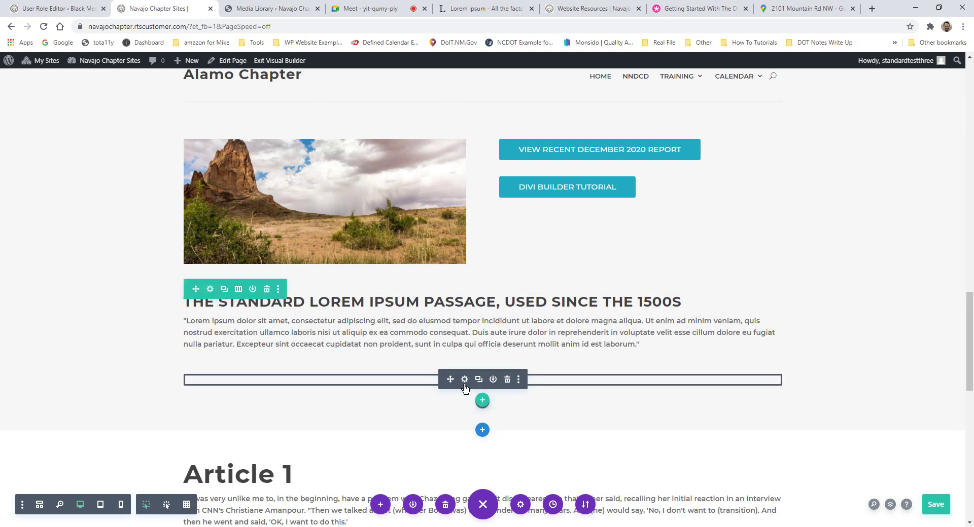
pyautogui.click(464, 382)
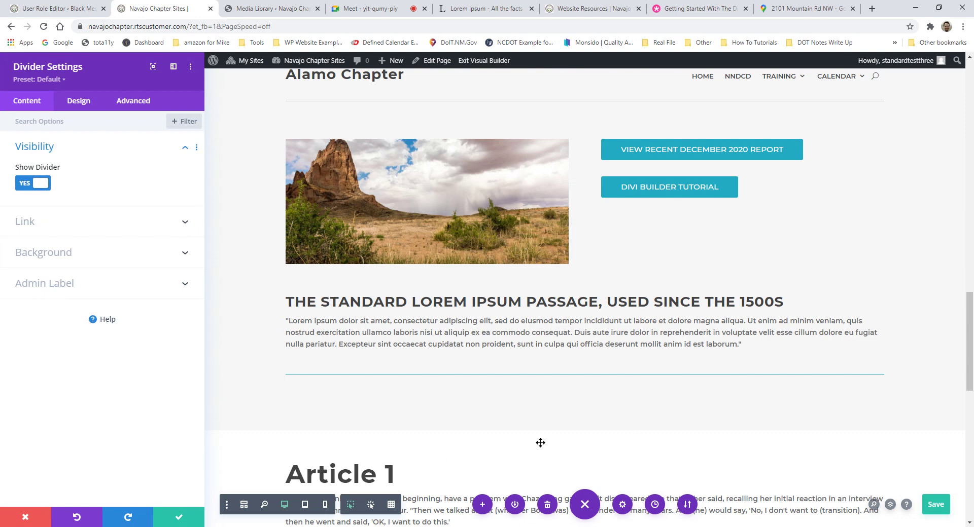
pyautogui.click(181, 518)
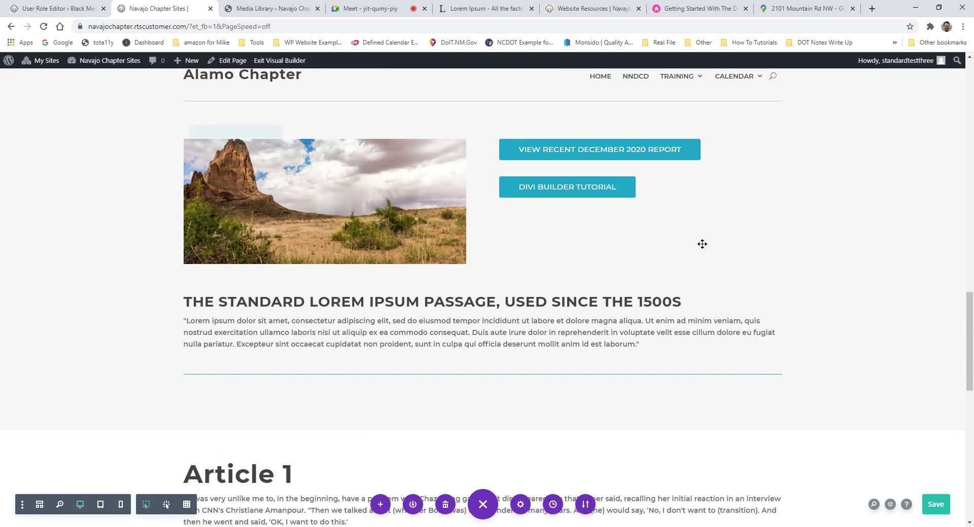
# Step: Save the Alamo Chapter page with Ctrl+S and review the layout
pyautogui.scroll(1, 702, 244)
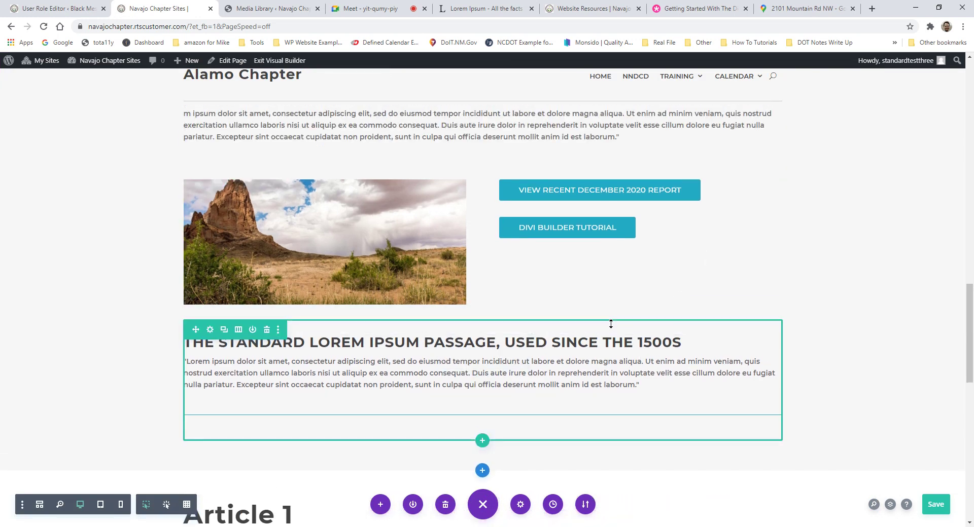
pyautogui.scroll(2, 608, 325)
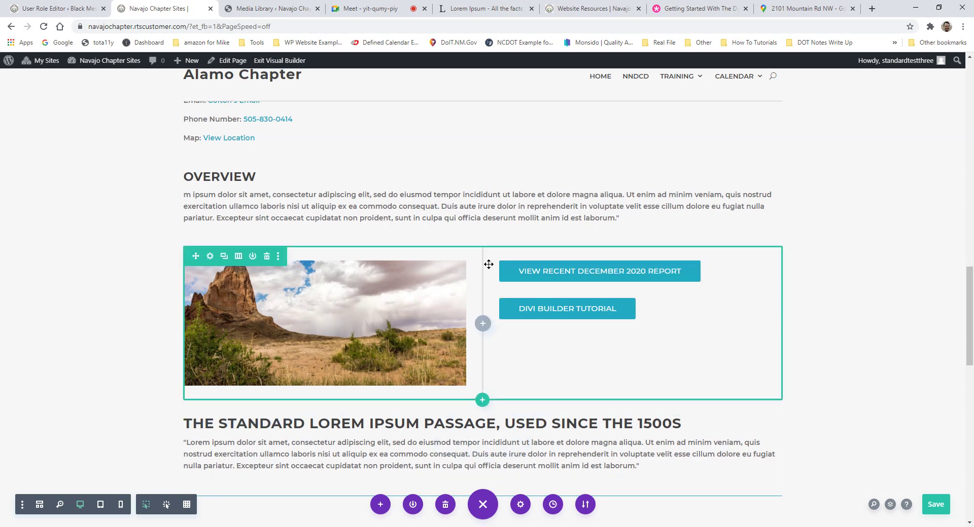
pyautogui.scroll(2, 440, 253)
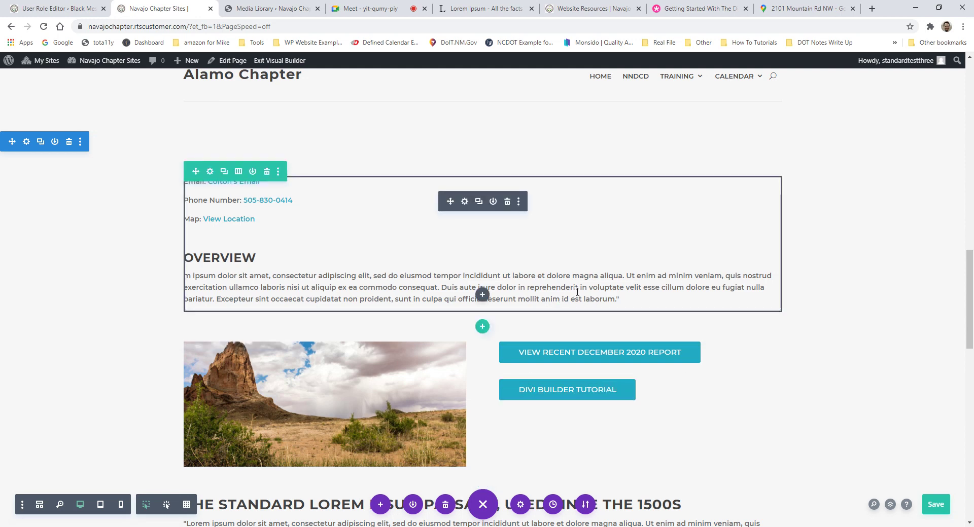
pyautogui.hotkey('ctrl', 's')
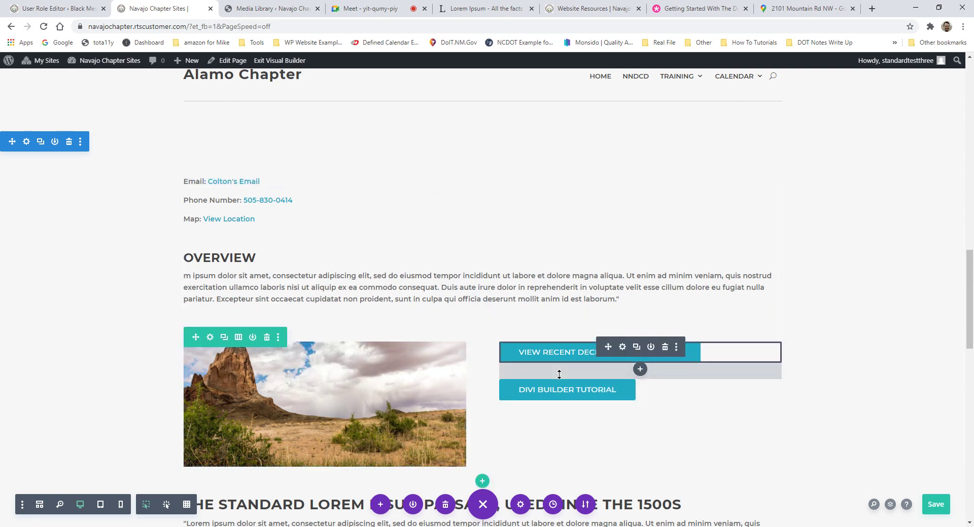
pyautogui.scroll(-2, 409, 338)
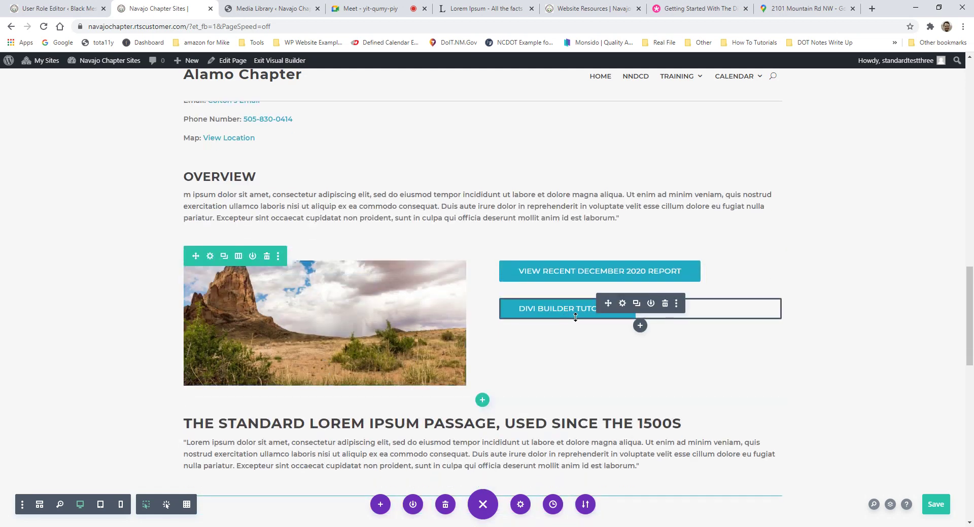
pyautogui.scroll(2, 593, 367)
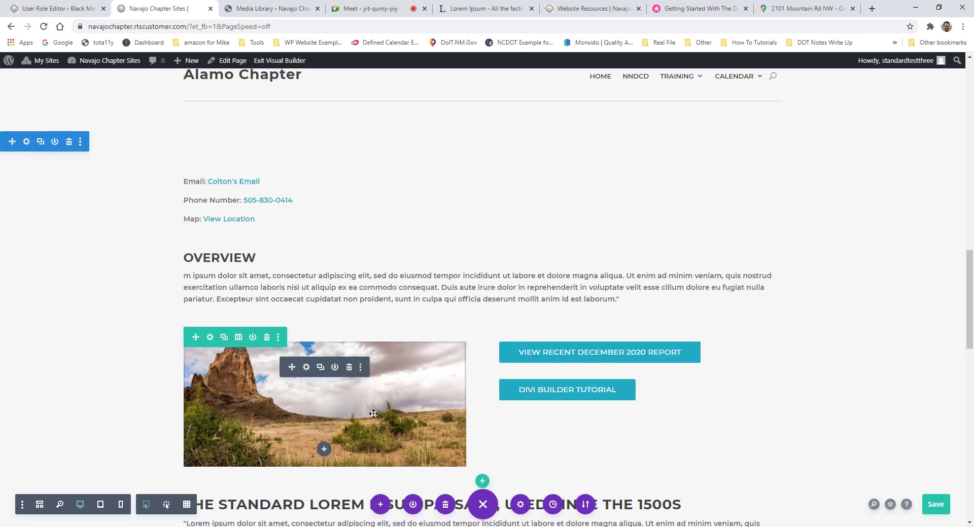
pyautogui.scroll(-1, 633, 346)
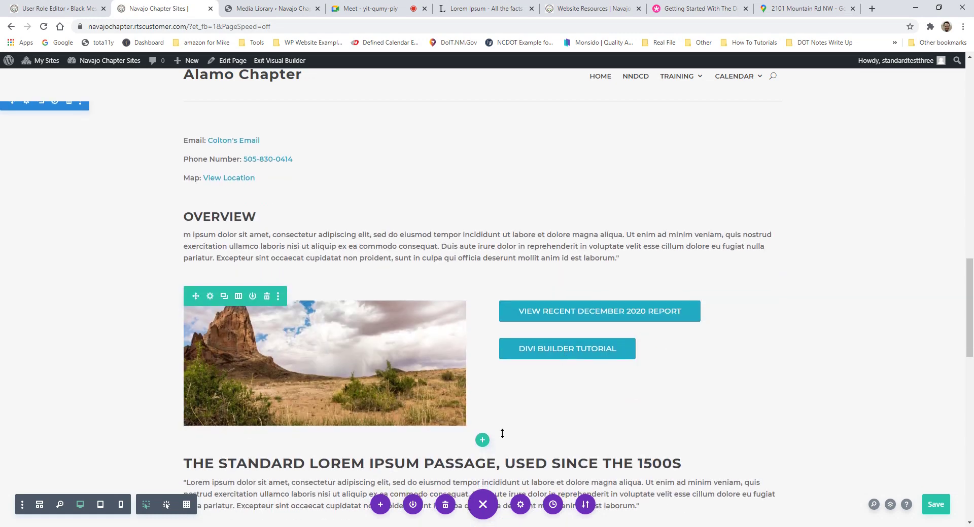
pyautogui.scroll(-2, 477, 437)
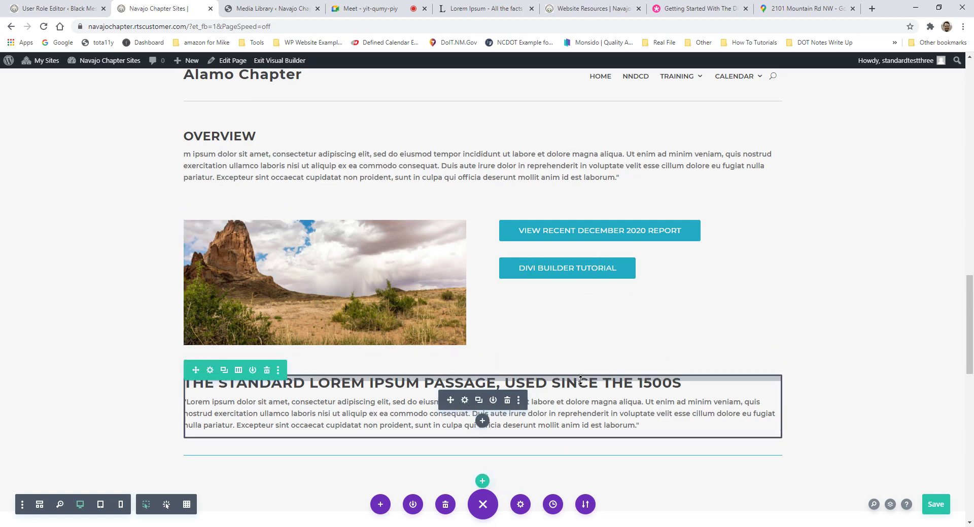
# Step: Insert a Blurb module beneath the Divi Builder Tutorial button
pyautogui.click(641, 286)
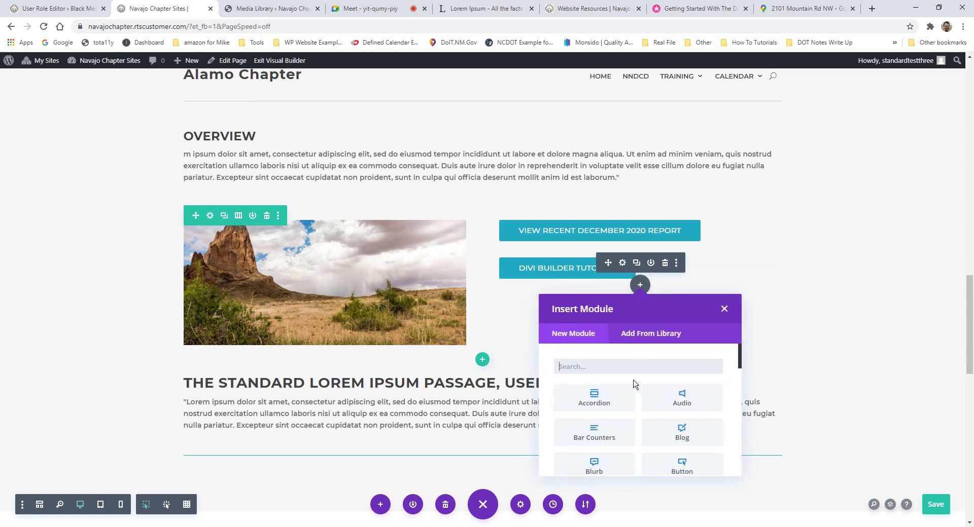
pyautogui.write('blurb')
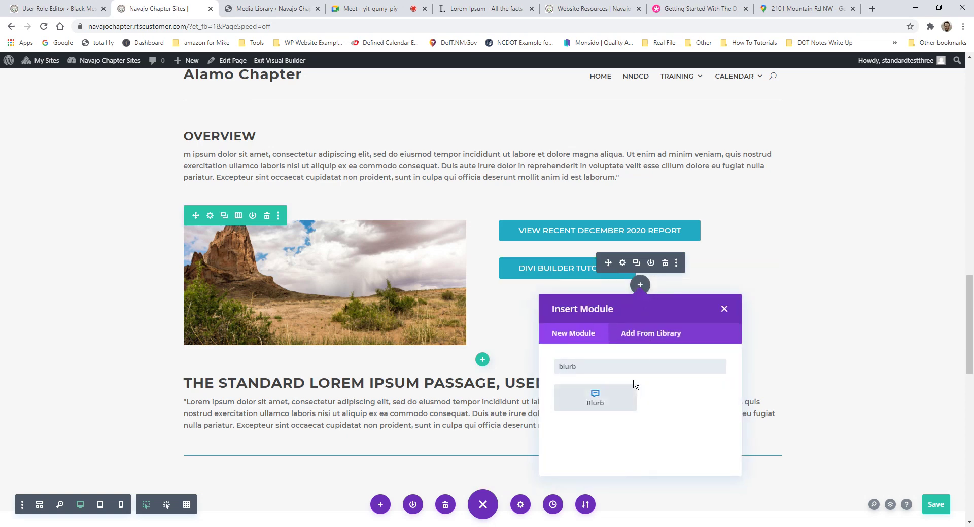
pyautogui.click(602, 401)
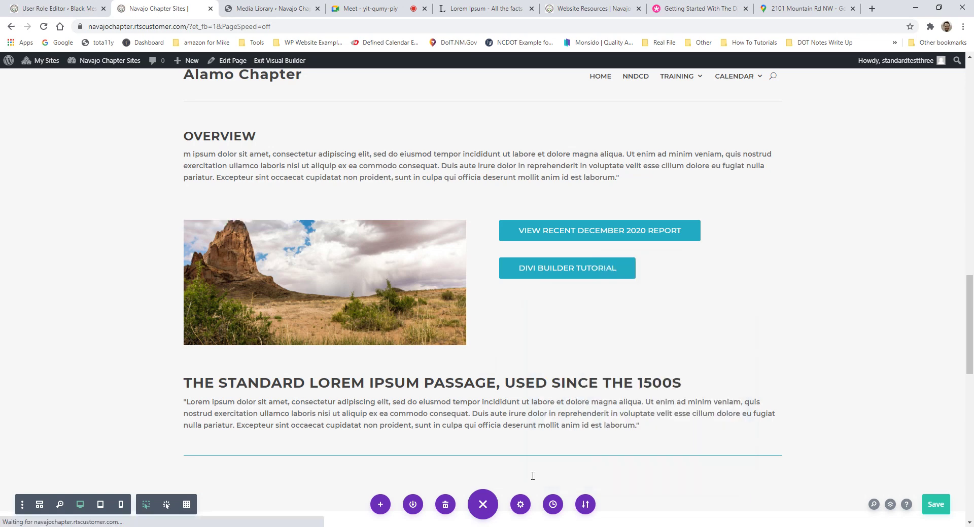
pyautogui.scroll(-3, 530, 457)
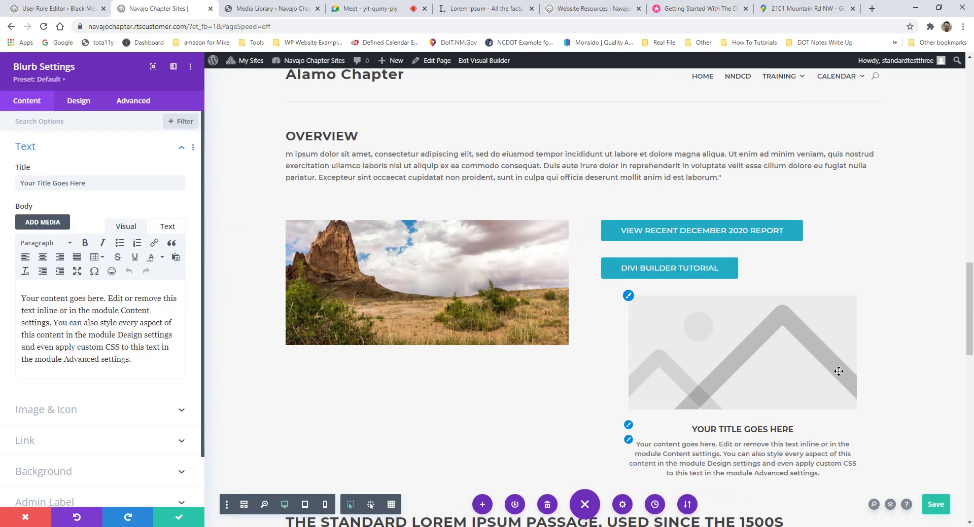
pyautogui.scroll(3, 750, 299)
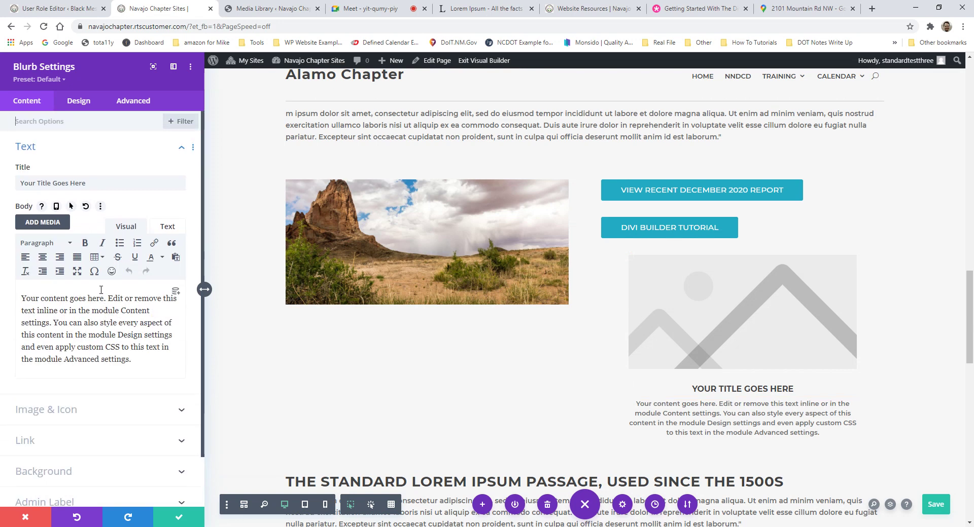
# Step: Select the blurb's placeholder title and body text
pyautogui.tripleClick(84, 183)
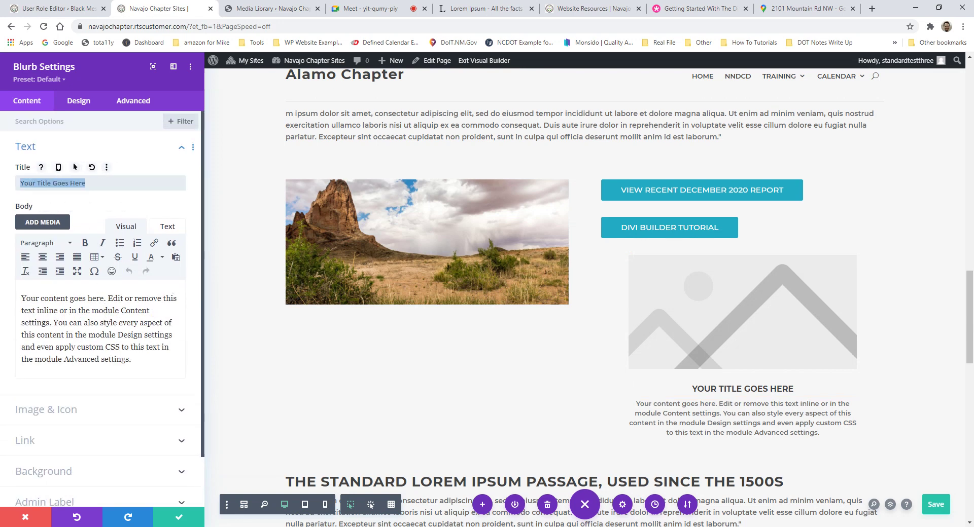
pyautogui.scroll(2, 495, 259)
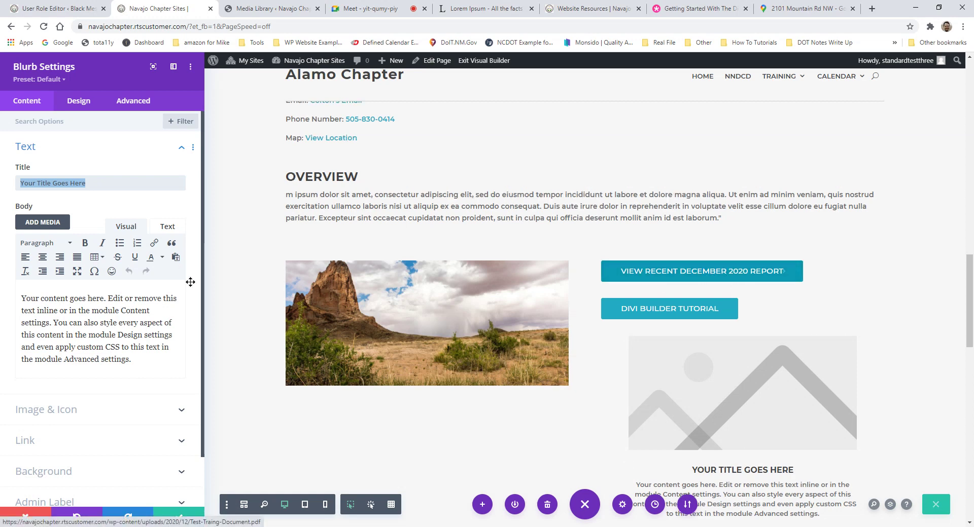
pyautogui.moveTo(133, 360); pyautogui.dragTo(21, 290)
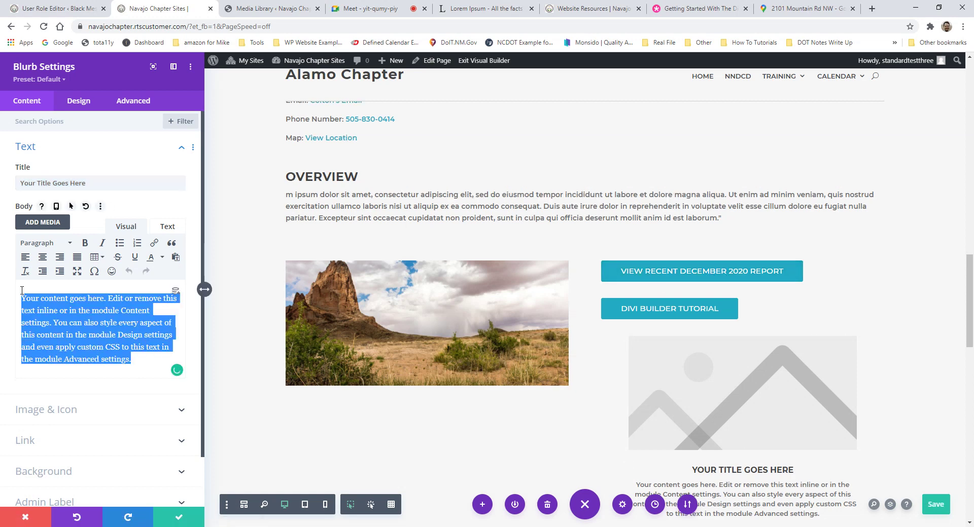
pyautogui.scroll(2, 338, 267)
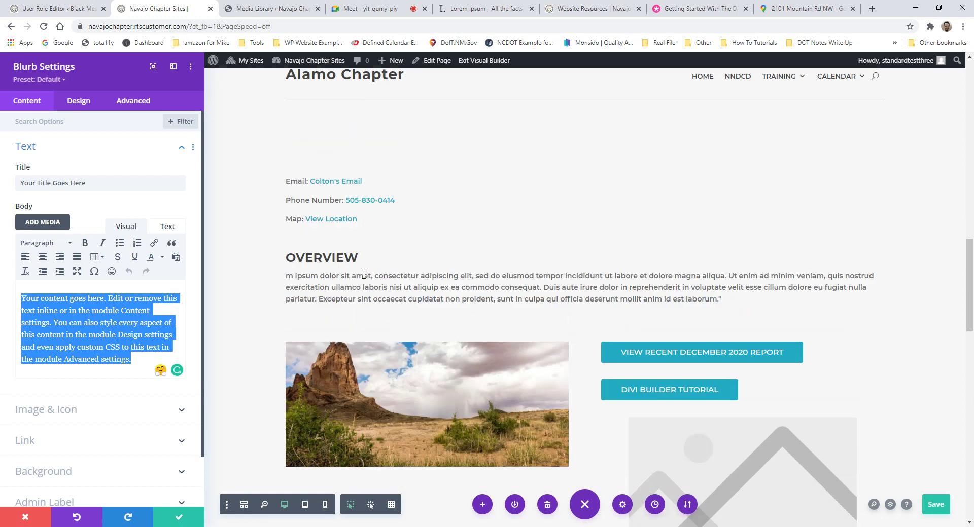
pyautogui.scroll(-1, 478, 257)
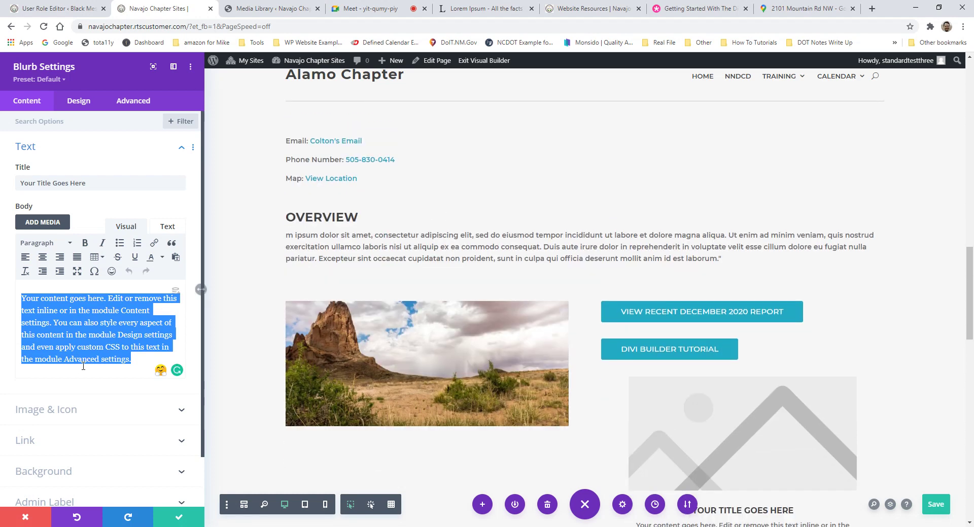
pyautogui.scroll(-2, 65, 371)
# Step: Open the blurb's Image & Icon options and its image chooser
pyautogui.click(65, 361)
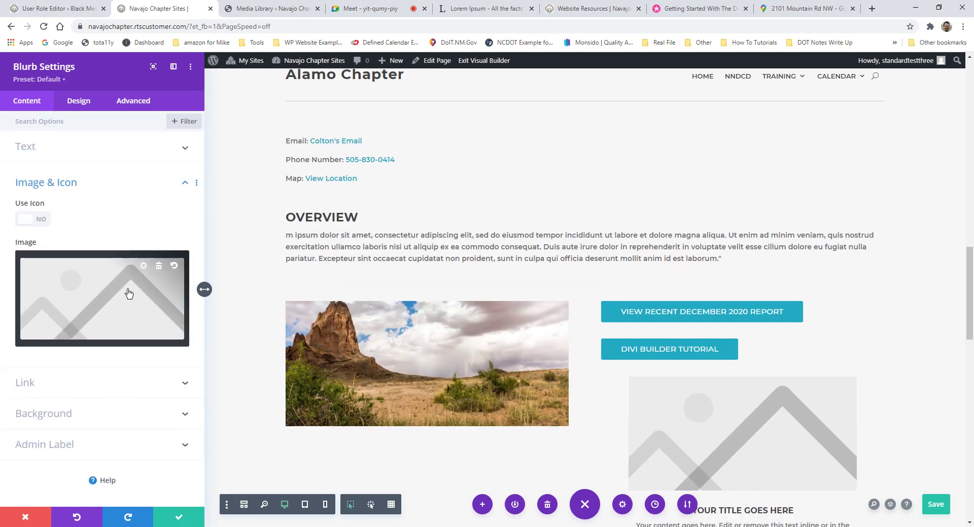
pyautogui.scroll(-3, 425, 306)
pyautogui.scroll(2, 425, 307)
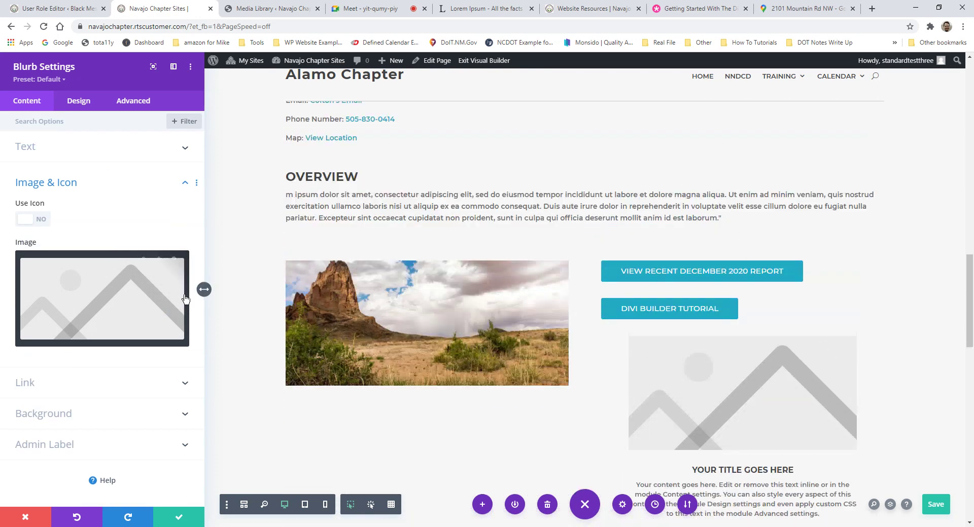
pyautogui.click(147, 271)
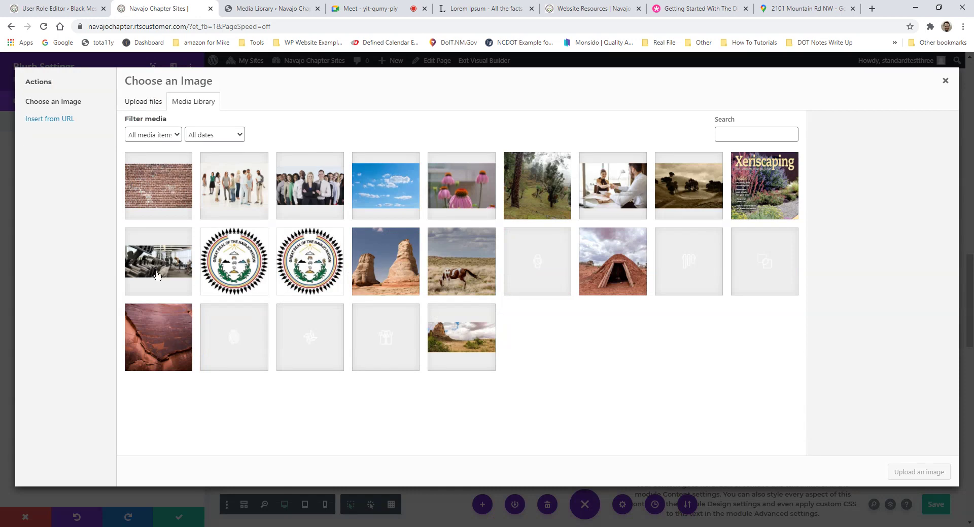
# Step: Set the Great Seal of the Navajo Nation as the blurb image
pyautogui.click(230, 259)
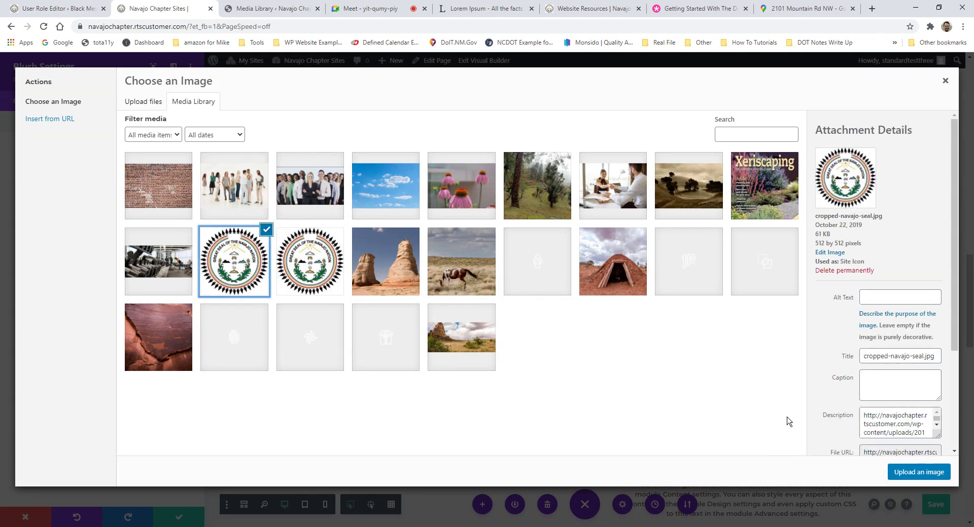
pyautogui.click(919, 472)
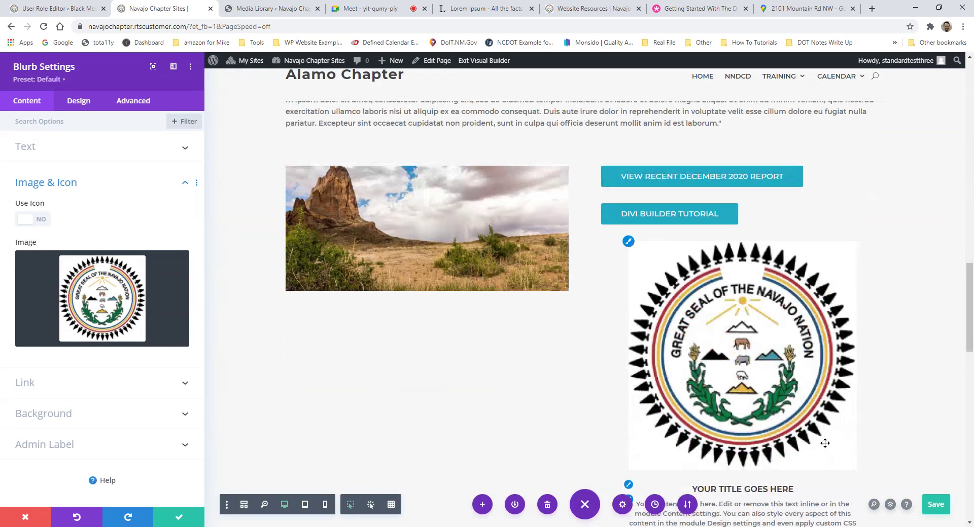
pyautogui.scroll(-1, 517, 317)
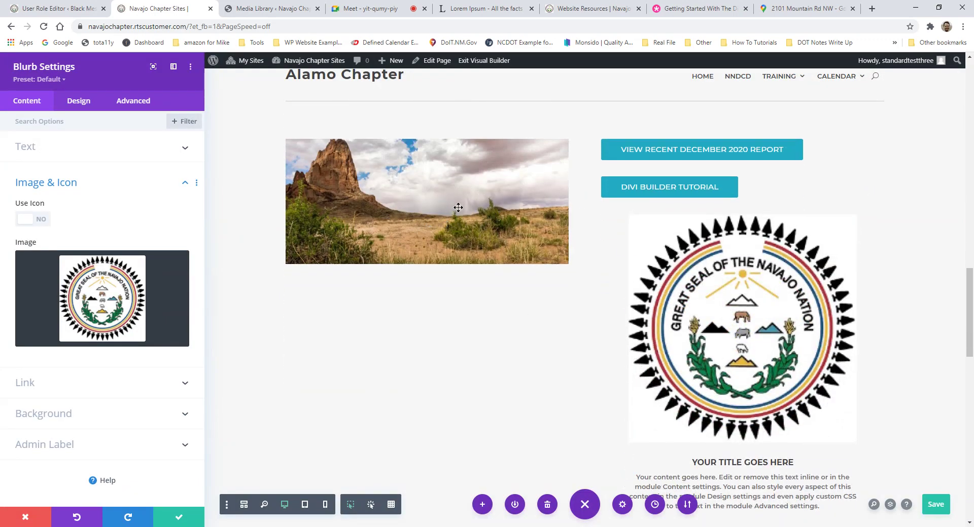
pyautogui.scroll(-3, 698, 354)
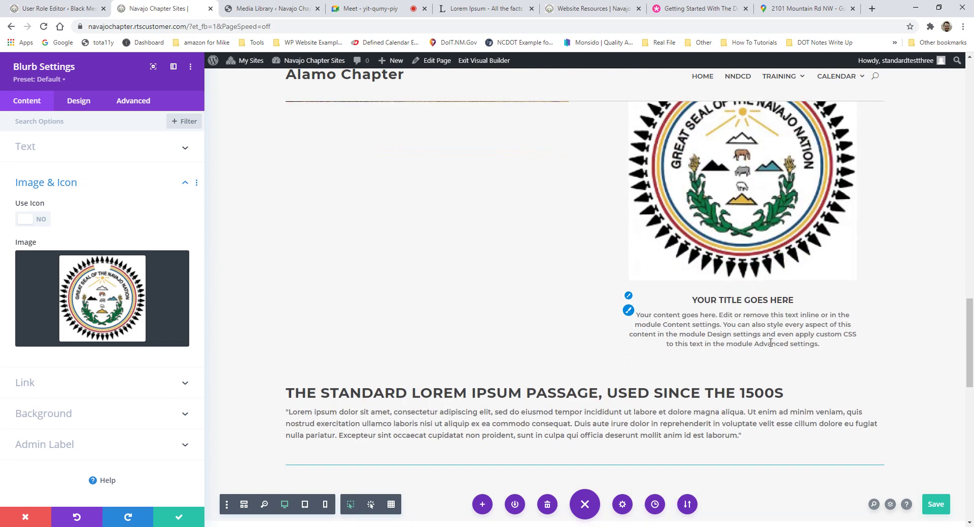
# Step: Replace the blurb title with 'Navajo Nation Chapters'
pyautogui.click(47, 154)
pyautogui.tripleClick(56, 183)
pyautogui.scroll(3, 684, 313)
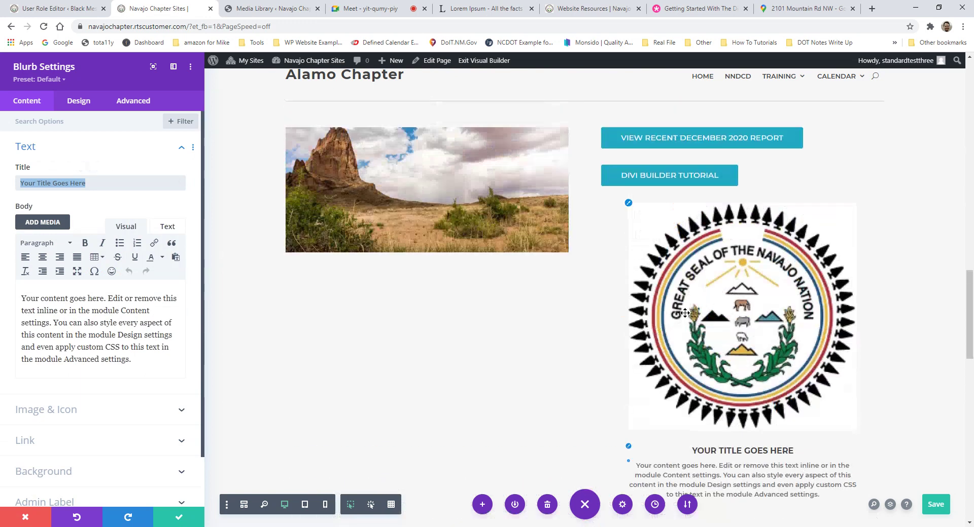
pyautogui.scroll(-1, 325, 314)
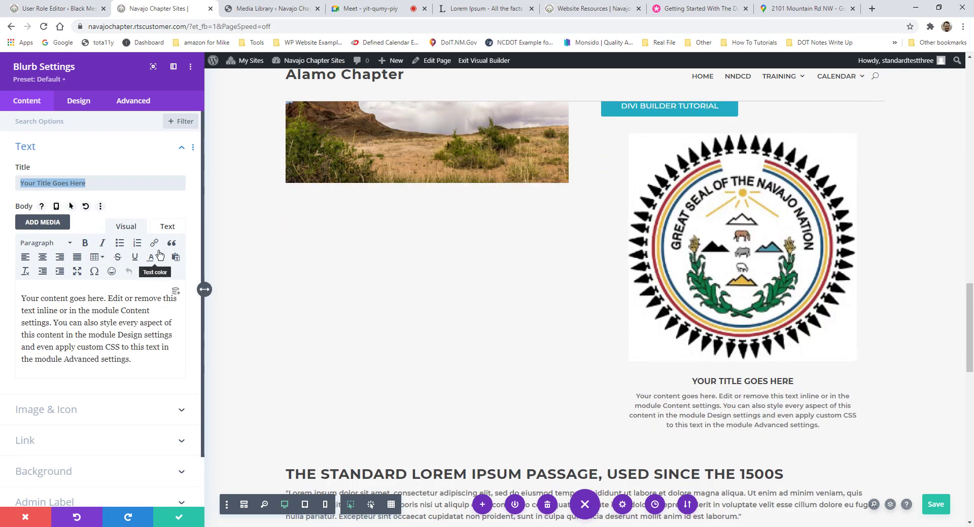
pyautogui.write('Nav')
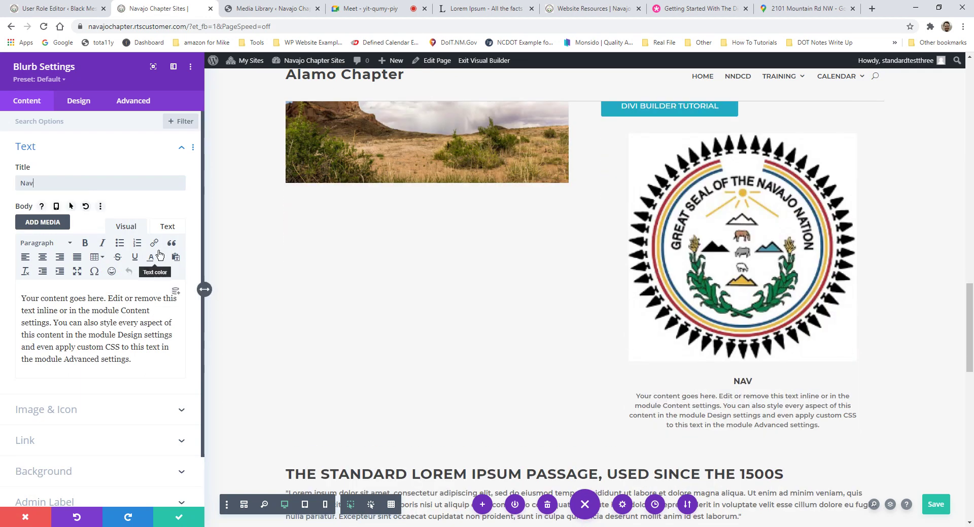
pyautogui.write('ajo Nation Chapters')
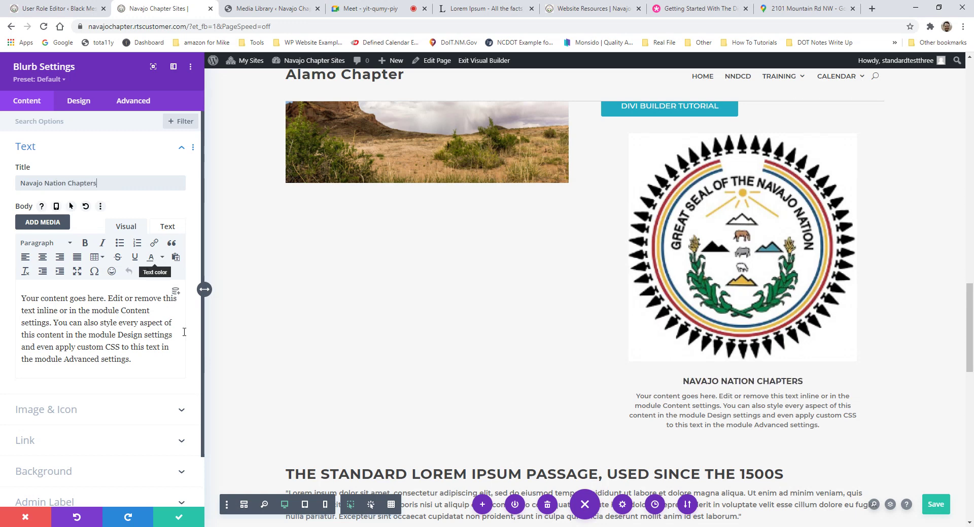
# Step: Copy the 'At vero eos' paragraph from the lipsum site and return to the builder
pyautogui.click(484, 8)
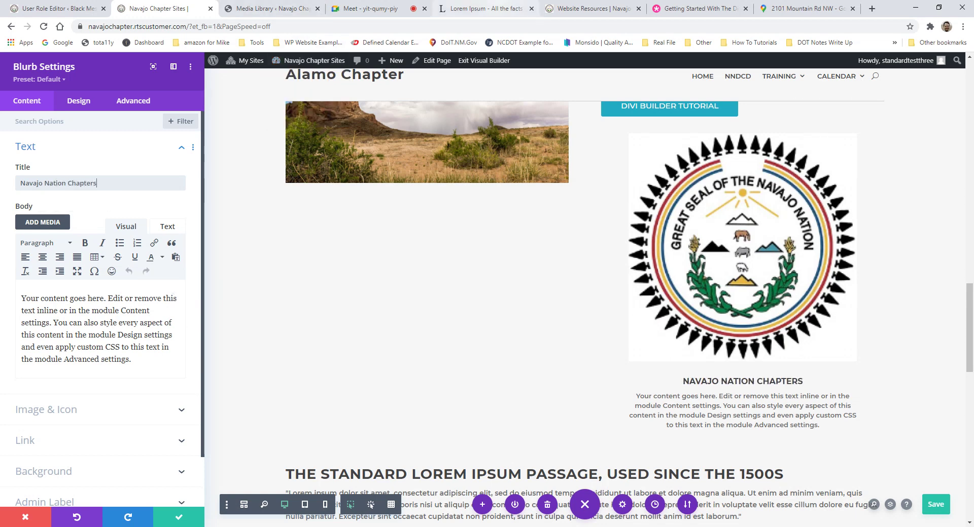
pyautogui.scroll(-6, 342, 313)
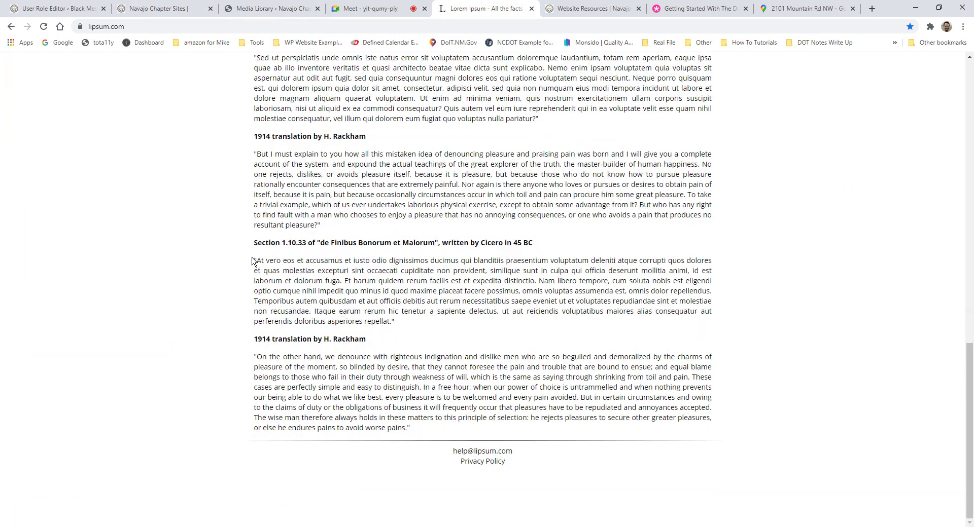
pyautogui.moveTo(252, 261); pyautogui.dragTo(345, 282)
pyautogui.hotkey('ctrl', 'c')
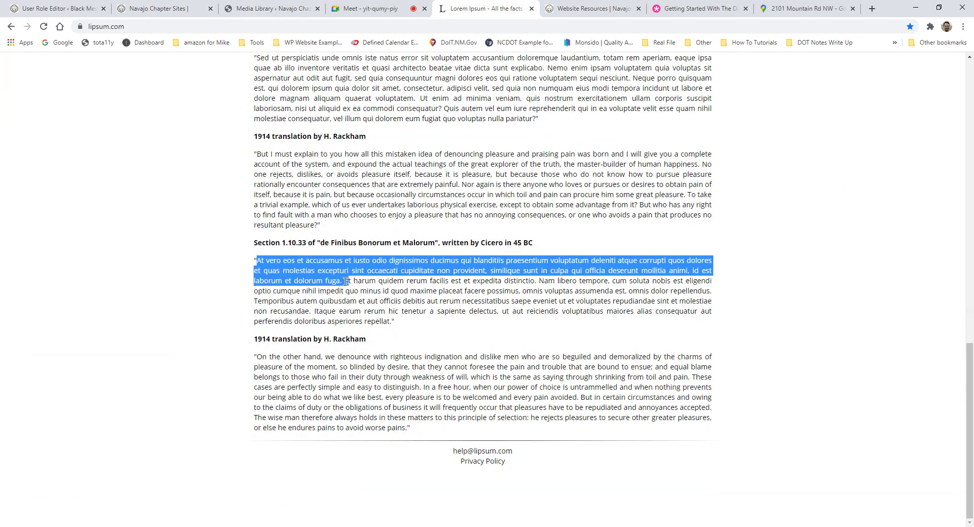
pyautogui.click(158, 8)
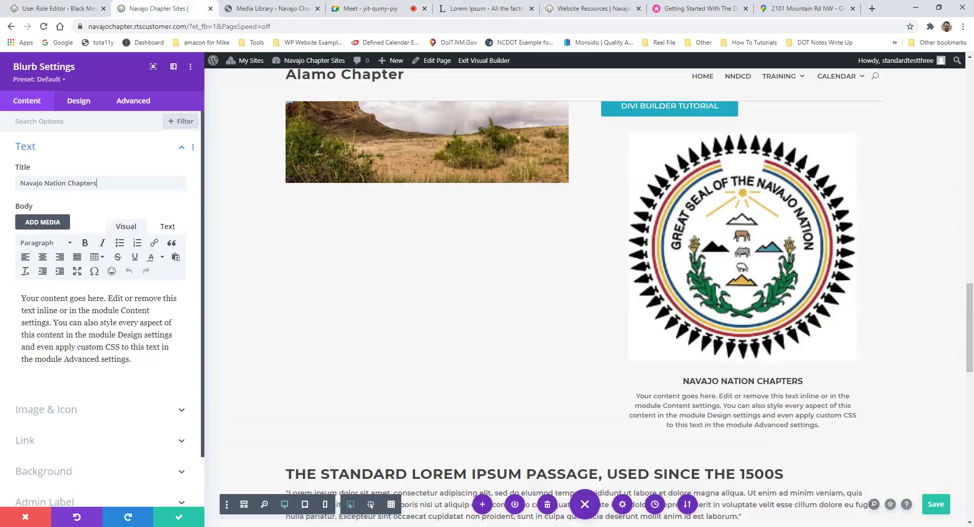
# Step: Paste the 'At vero eos et accusamus' passage as the blurb body and save
pyautogui.moveTo(147, 360); pyautogui.dragTo(17, 287)
pyautogui.hotkey('ctrl', 'v')
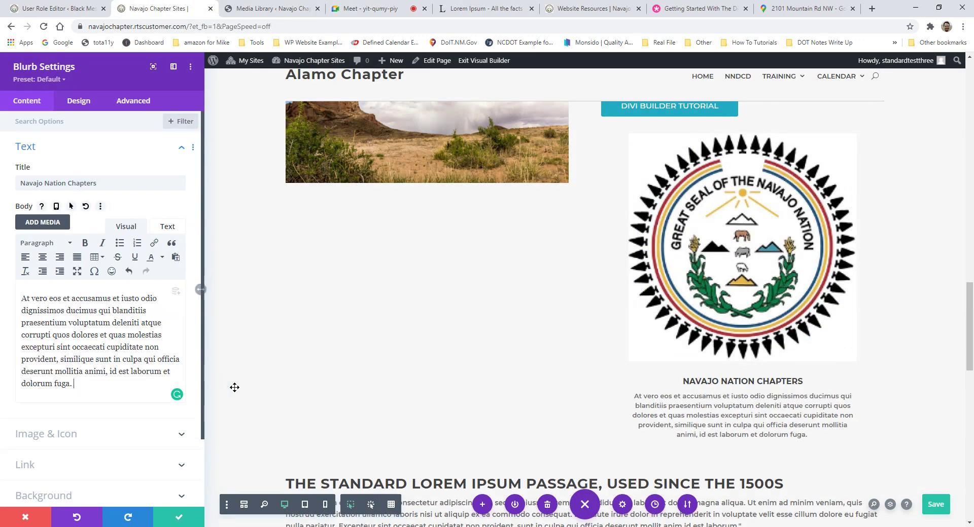
pyautogui.click(179, 518)
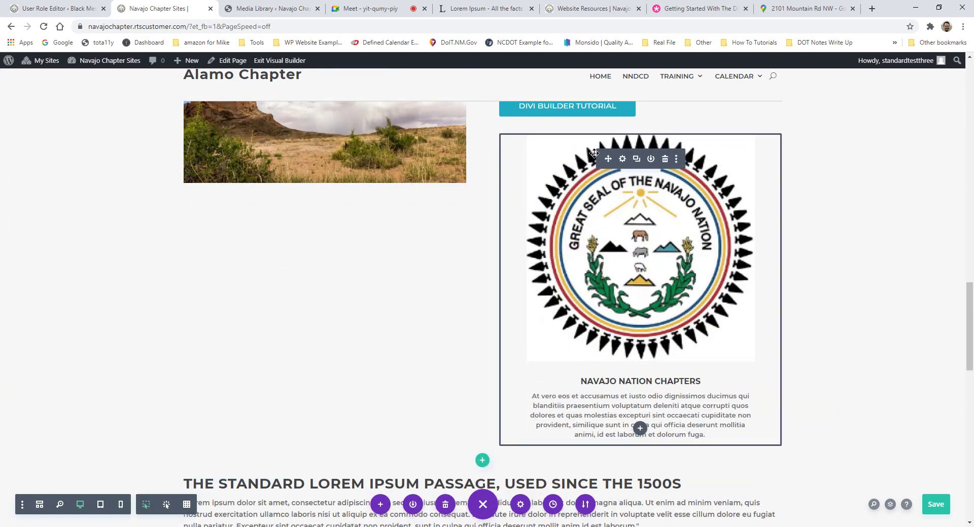
# Step: Move the Navajo seal blurb below the Lorem Ipsum section
pyautogui.moveTo(604, 156); pyautogui.dragTo(481, 299)
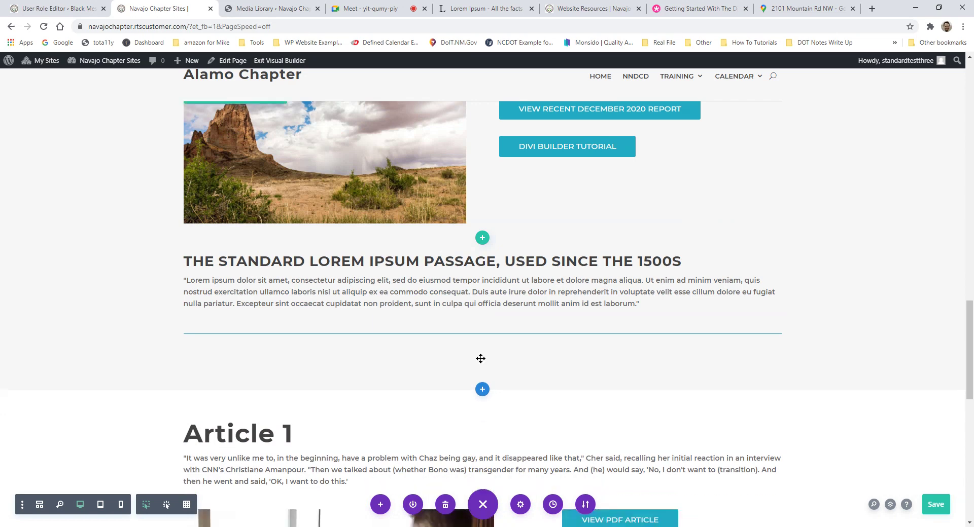
pyautogui.scroll(-2, 695, 394)
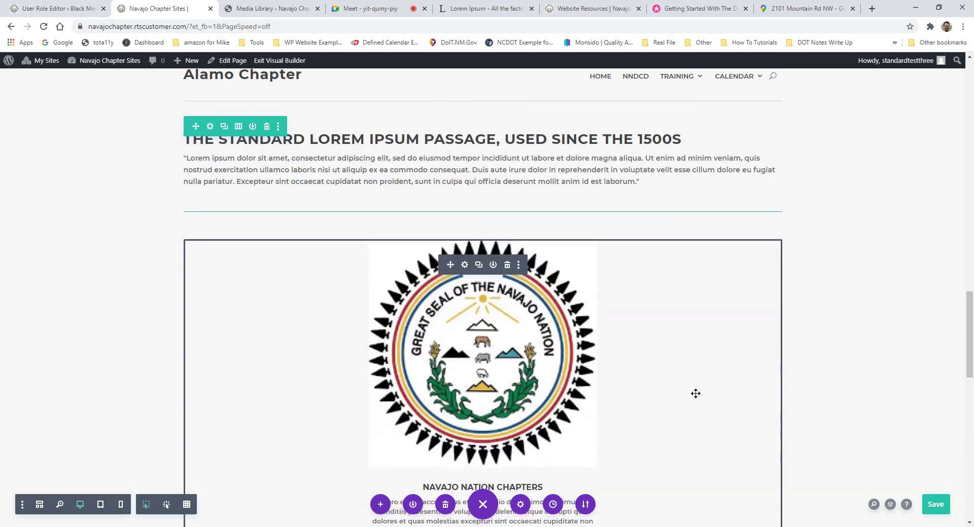
pyautogui.scroll(-2, 695, 394)
pyautogui.scroll(2, 689, 390)
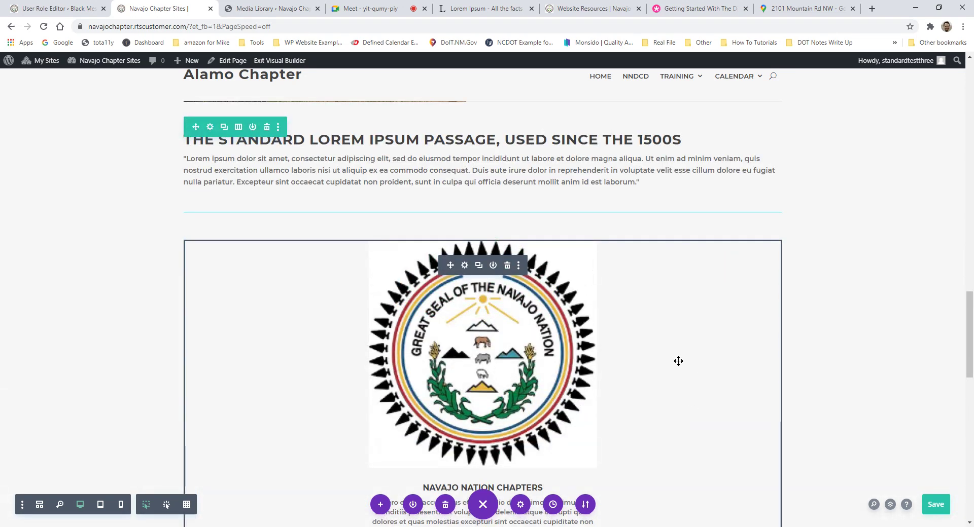
pyautogui.scroll(-1, 678, 361)
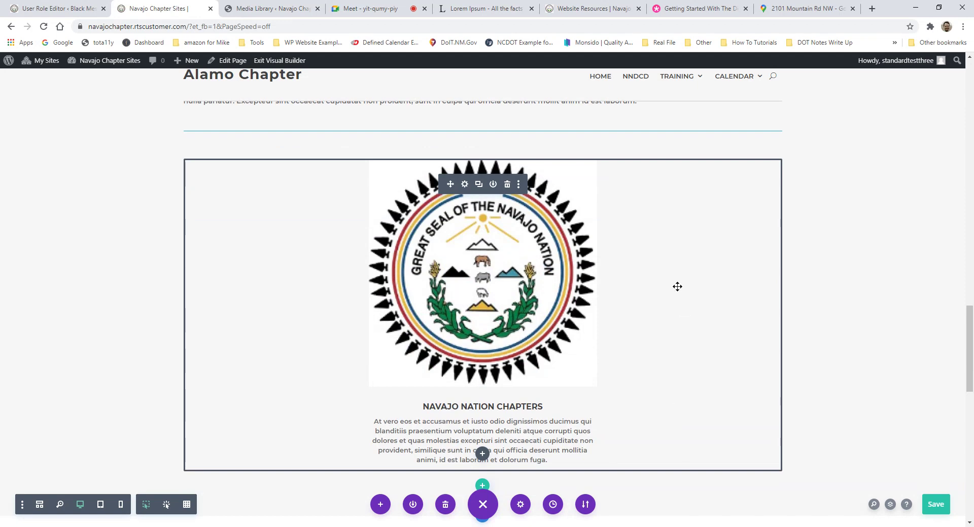
pyautogui.scroll(2, 678, 284)
pyautogui.scroll(2, 681, 283)
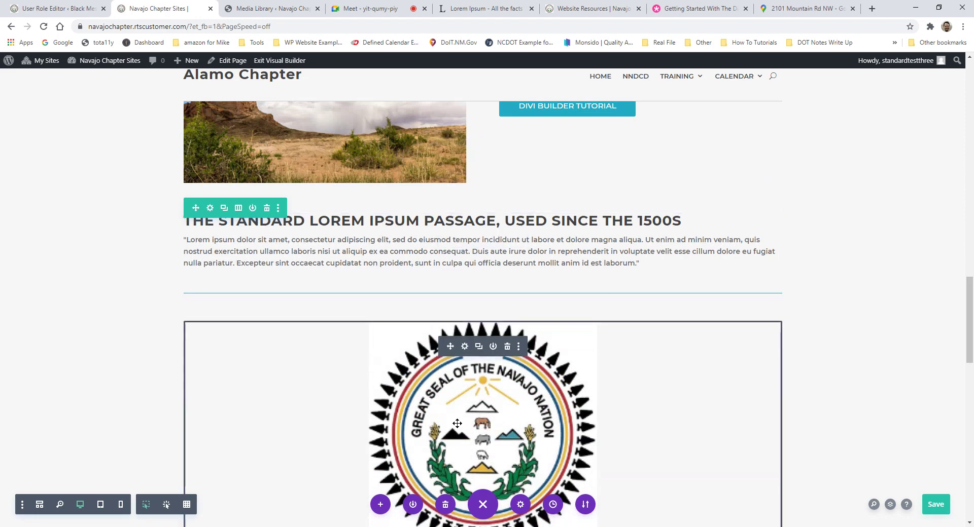
pyautogui.scroll(-4, 498, 457)
pyautogui.scroll(4, 497, 459)
pyautogui.scroll(3, 497, 461)
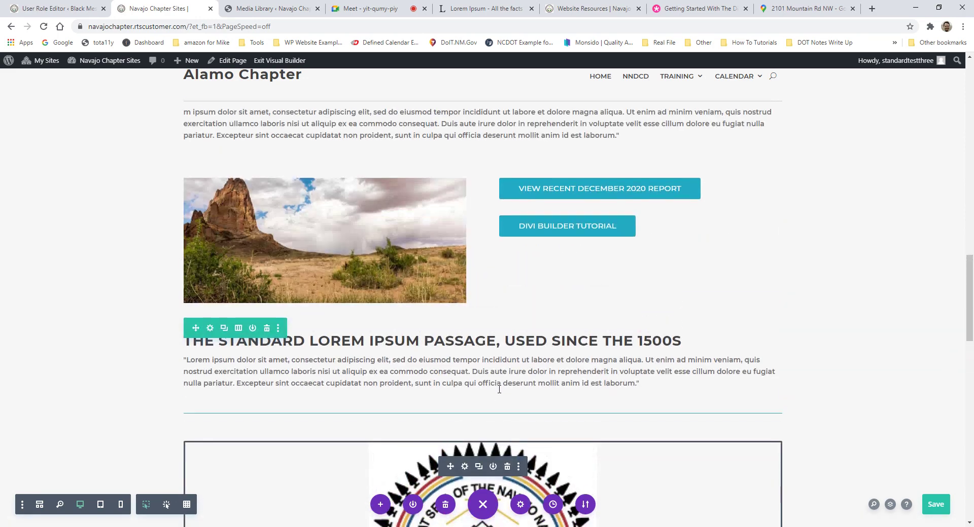
pyautogui.scroll(3, 507, 279)
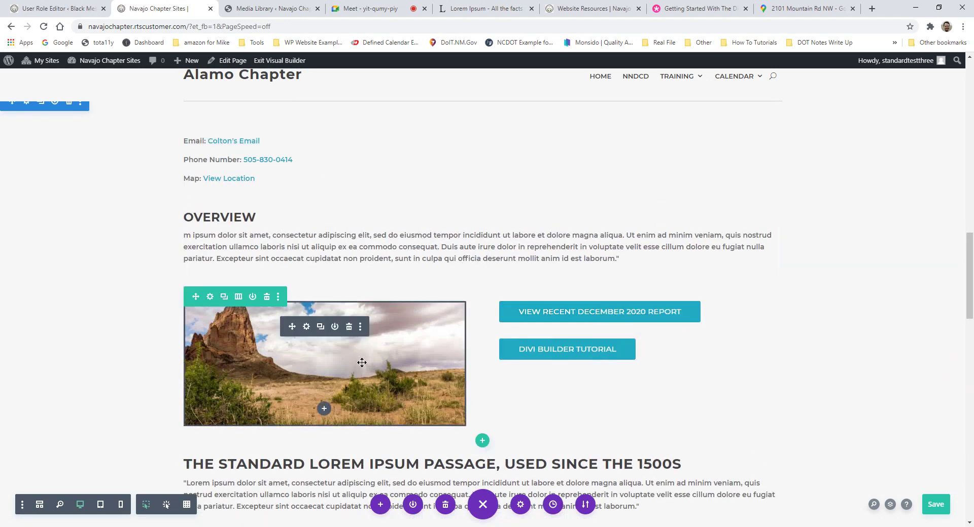
pyautogui.scroll(-8, 596, 340)
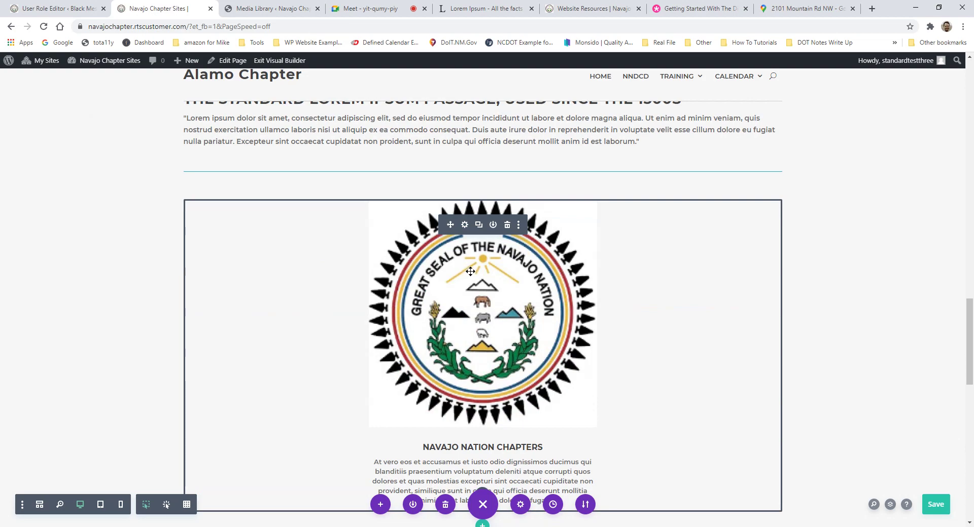
# Step: Remove the Lorem Ipsum text module above the Navajo seal blurb with its trash icon
pyautogui.scroll(-3, 472, 274)
pyautogui.scroll(4, 499, 284)
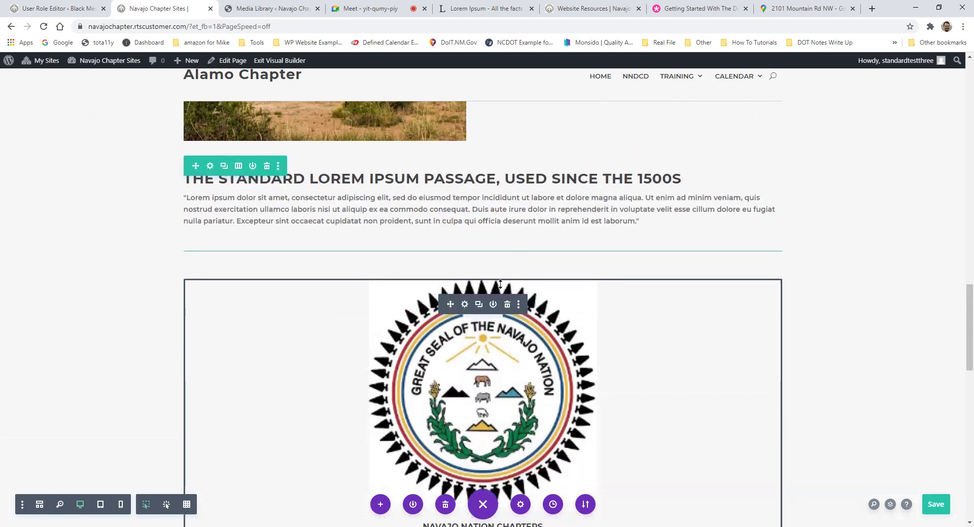
pyautogui.scroll(-7, 500, 284)
pyautogui.scroll(3, 517, 271)
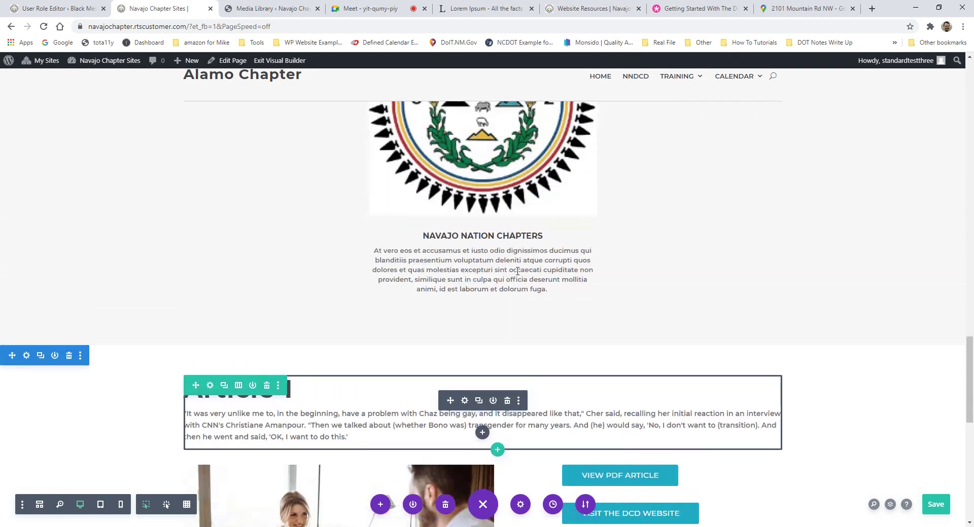
pyautogui.scroll(8, 518, 272)
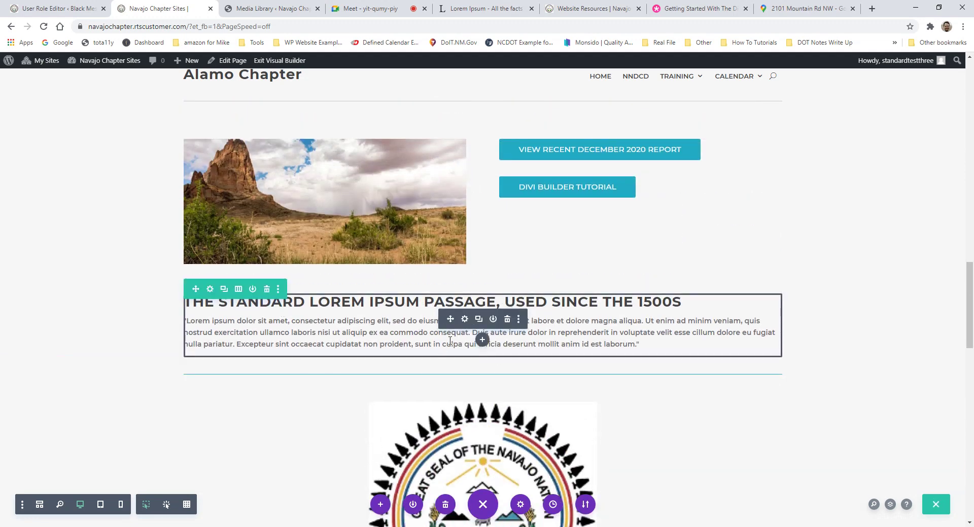
pyautogui.click(508, 320)
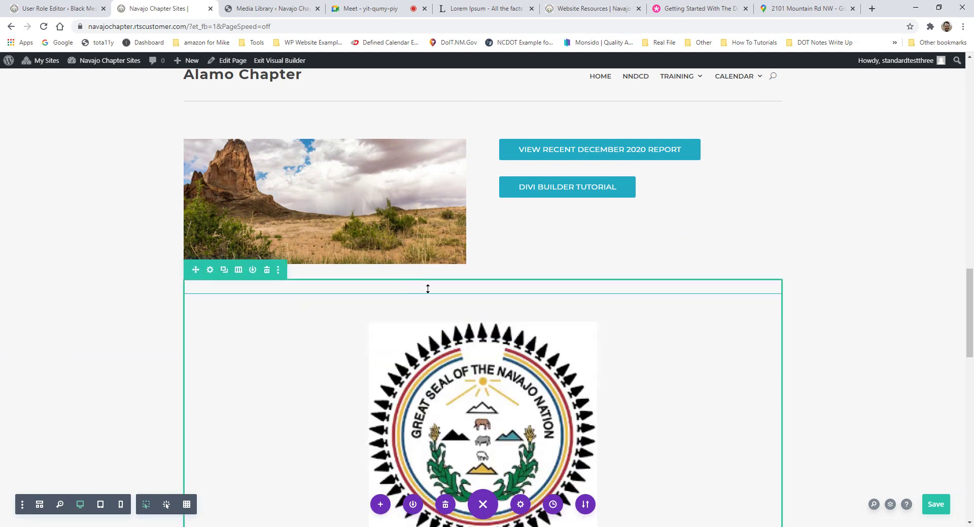
pyautogui.scroll(2, 487, 269)
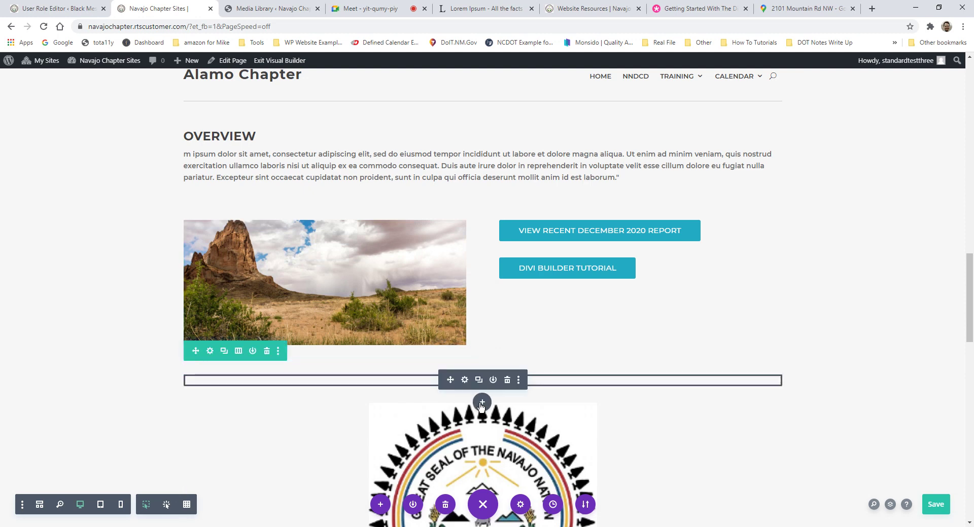
# Step: Insert a Call To Action module into the empty row above the seal blurb
pyautogui.click(482, 403)
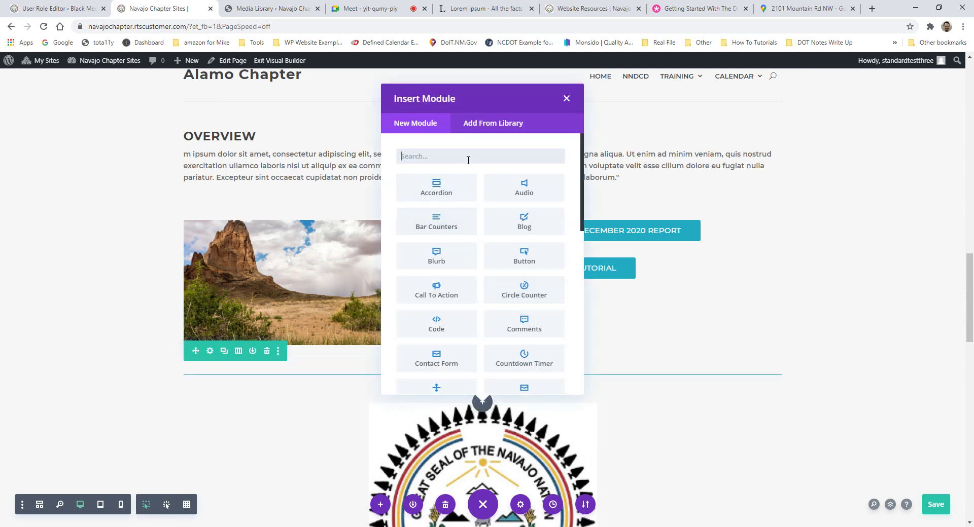
pyautogui.write('call')
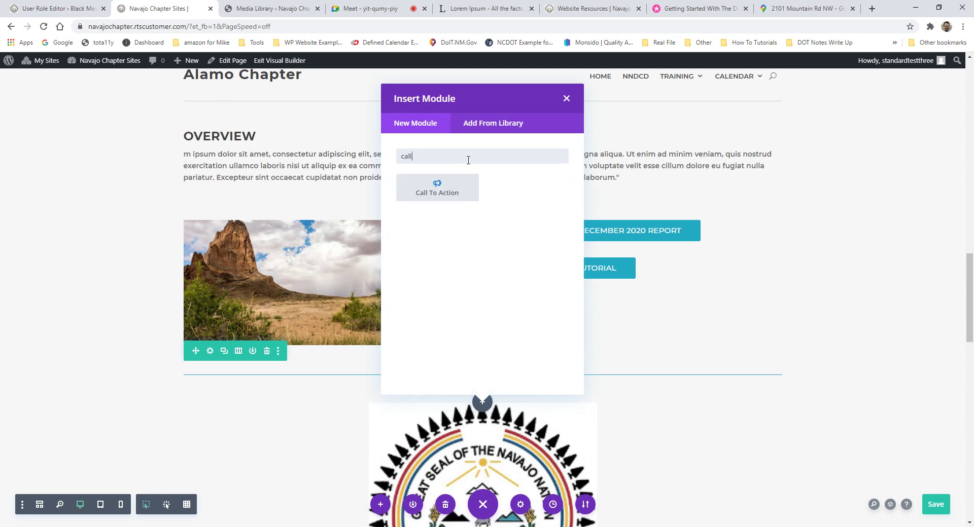
pyautogui.click(443, 181)
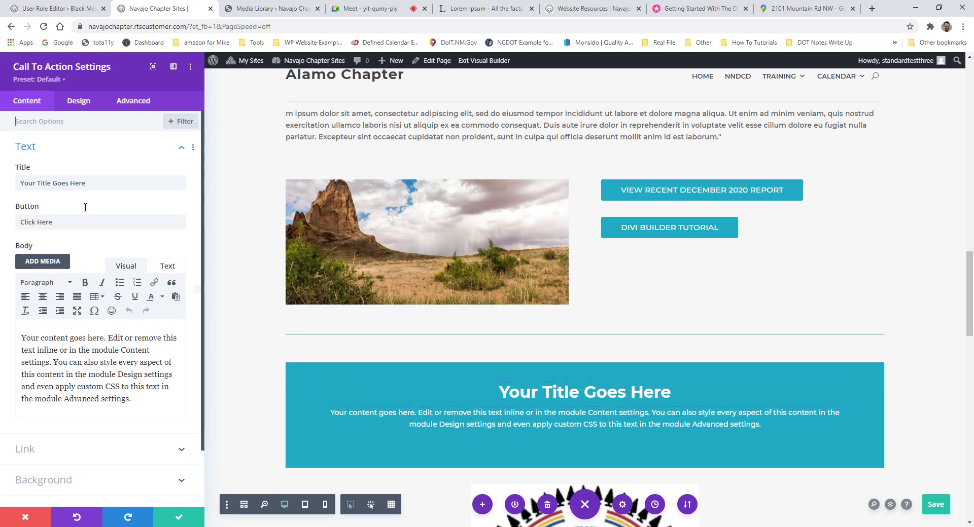
# Step: Title the call-to-action 'Come To Our Town Hall Dec 18th' and relabel its button 'View Schedule'
pyautogui.moveTo(112, 185); pyautogui.dragTo(13, 186)
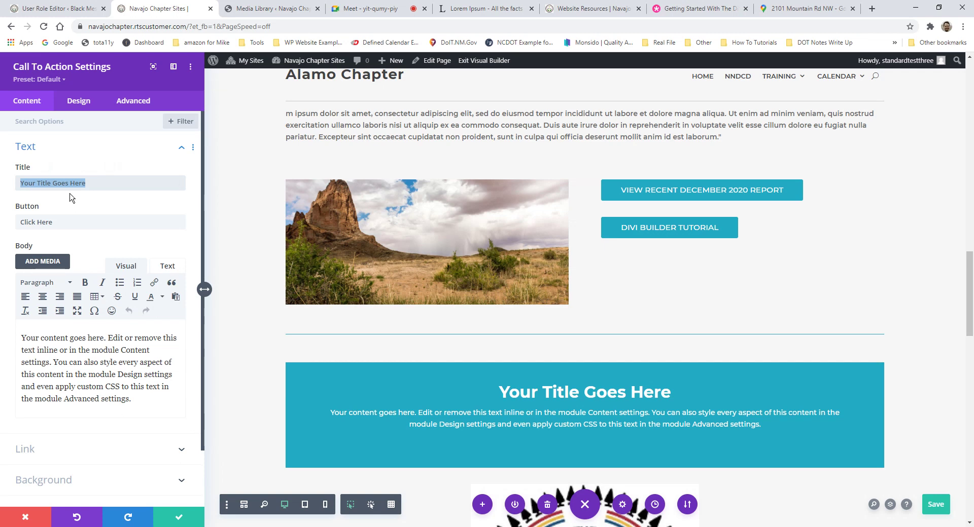
pyautogui.write('Come to our next')
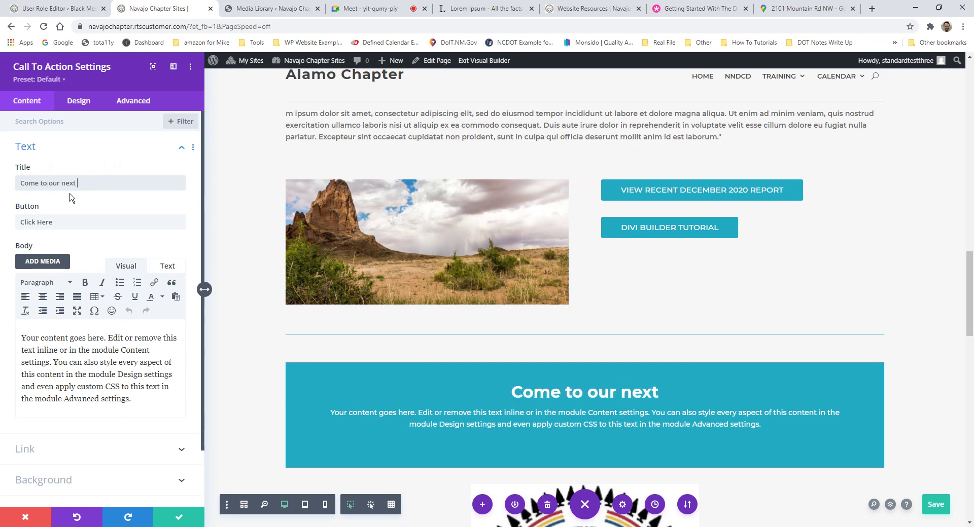
pyautogui.press('BackSpace')
pyautogui.press('BackSpace')
pyautogui.press('BackSpace')
pyautogui.press('BackSpace')
pyautogui.press('BackSpace')
pyautogui.press('BackSpace')
pyautogui.press('BackSpace')
pyautogui.press('BackSpace')
pyautogui.press('BackSpace')
pyautogui.press('BackSpace')
pyautogui.press('BackSpace')
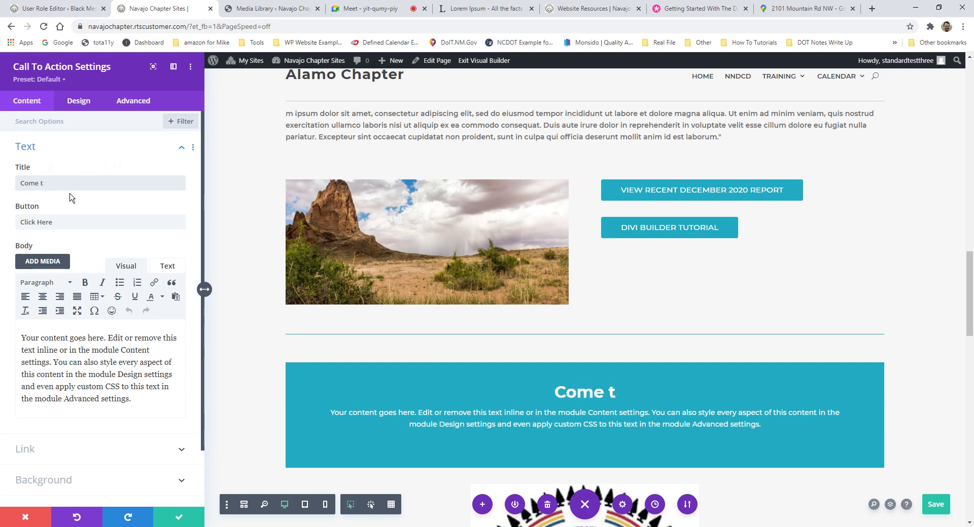
pyautogui.write('T')
pyautogui.press('BackSpace')
pyautogui.press('BackSpace')
pyautogui.write('To Our TOw')
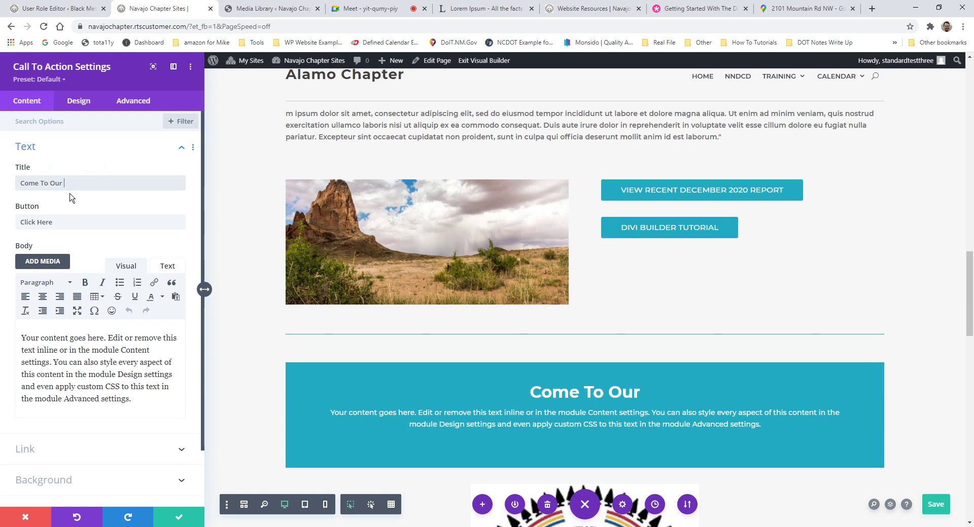
pyautogui.press('BackSpace')
pyautogui.press('BackSpace')
pyautogui.write('own ')
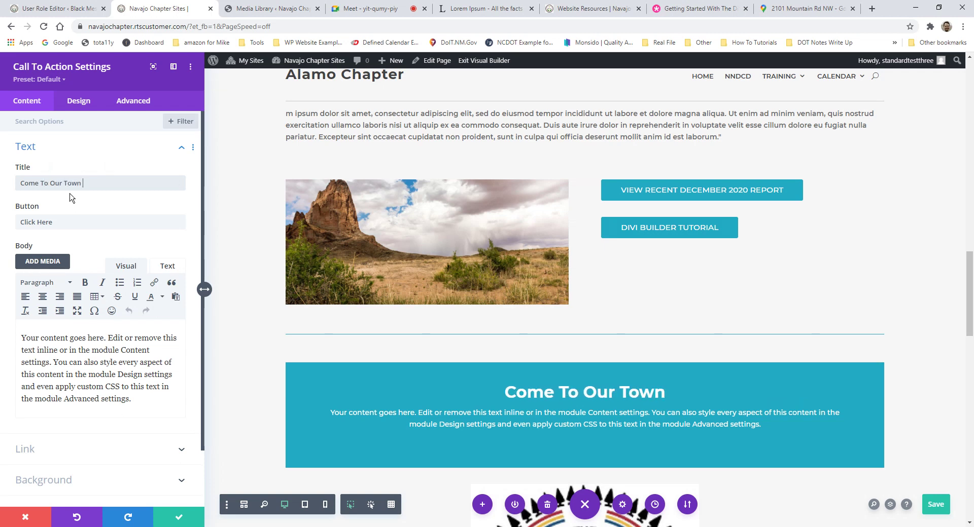
pyautogui.write('Hall D')
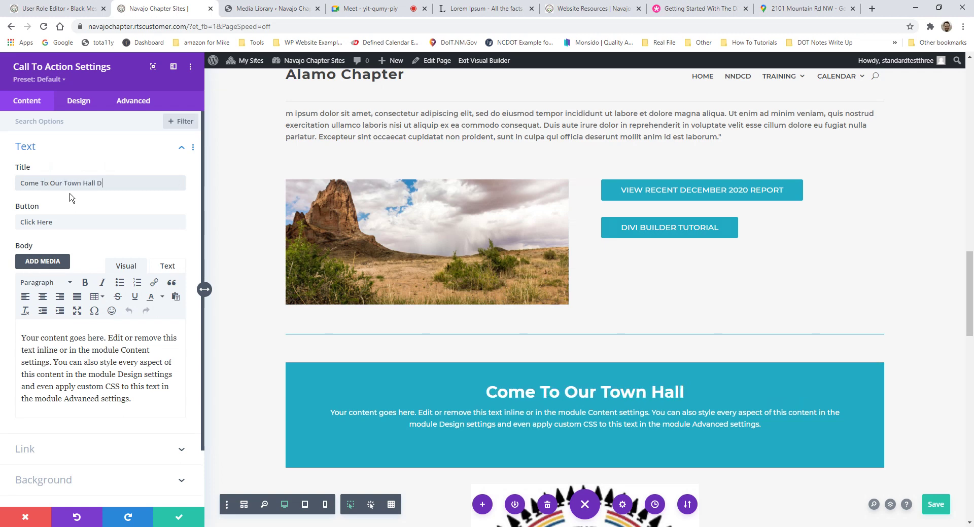
pyautogui.write('ec ')
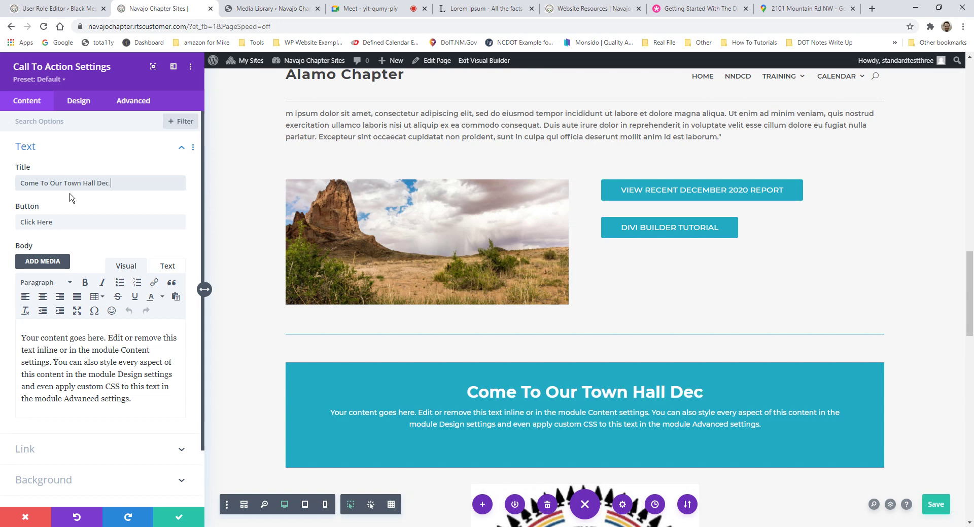
pyautogui.write('18th')
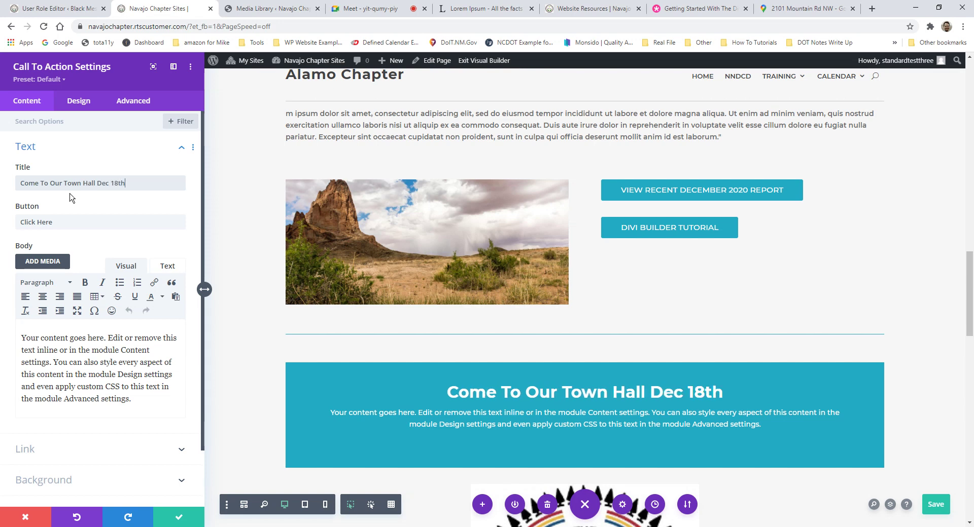
pyautogui.moveTo(53, 223); pyautogui.dragTo(18, 222)
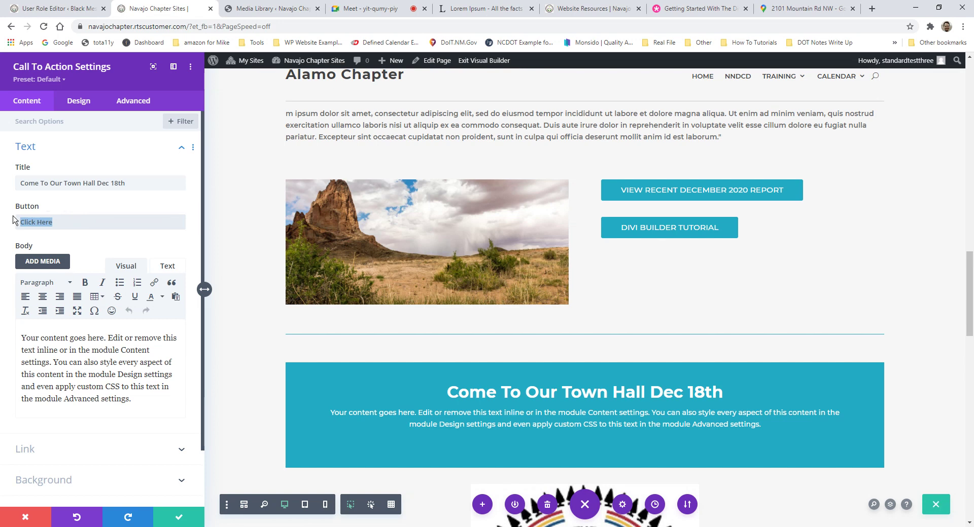
pyautogui.write('View Schedule')
# Step: Try grey and then white backgrounds for the call-to-action
pyautogui.scroll(-2, 102, 304)
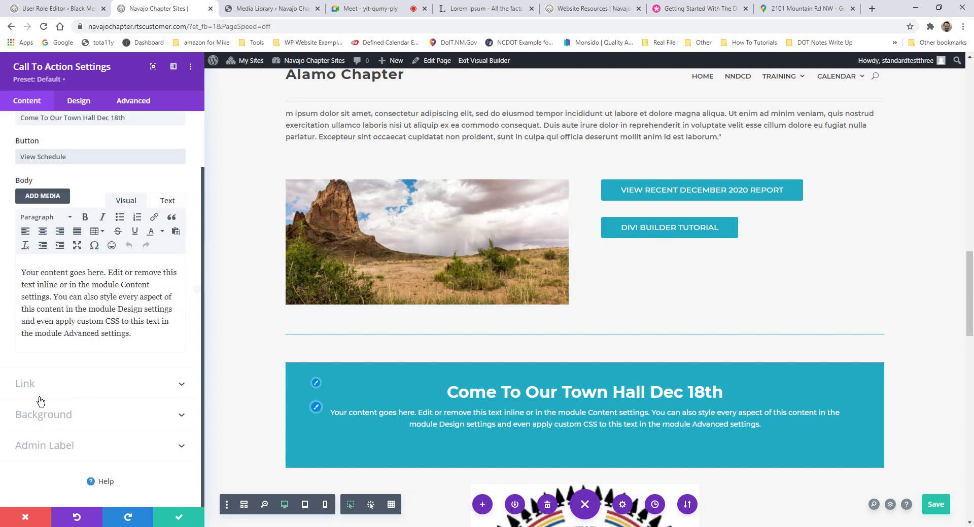
pyautogui.scroll(2, 72, 406)
pyautogui.scroll(-2, 71, 423)
pyautogui.click(76, 417)
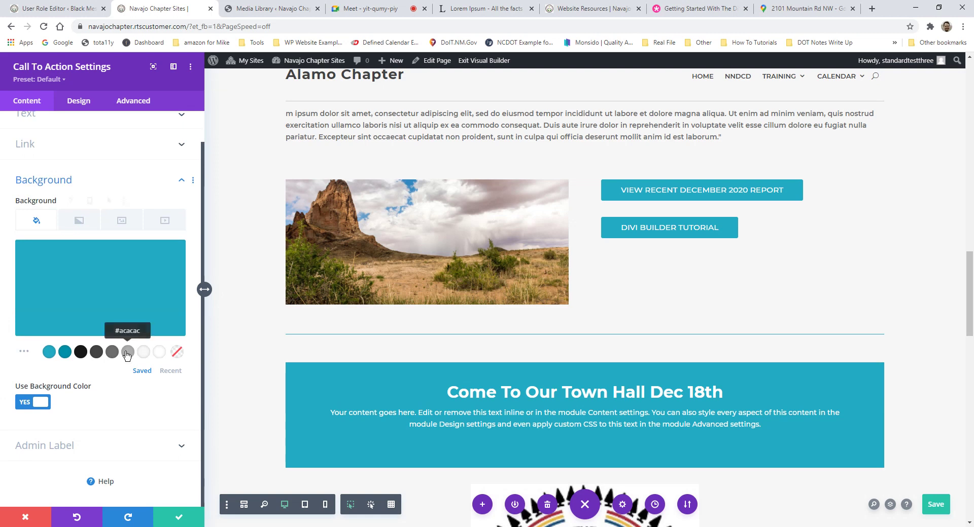
pyautogui.click(128, 352)
pyautogui.click(160, 352)
pyautogui.scroll(1, 63, 248)
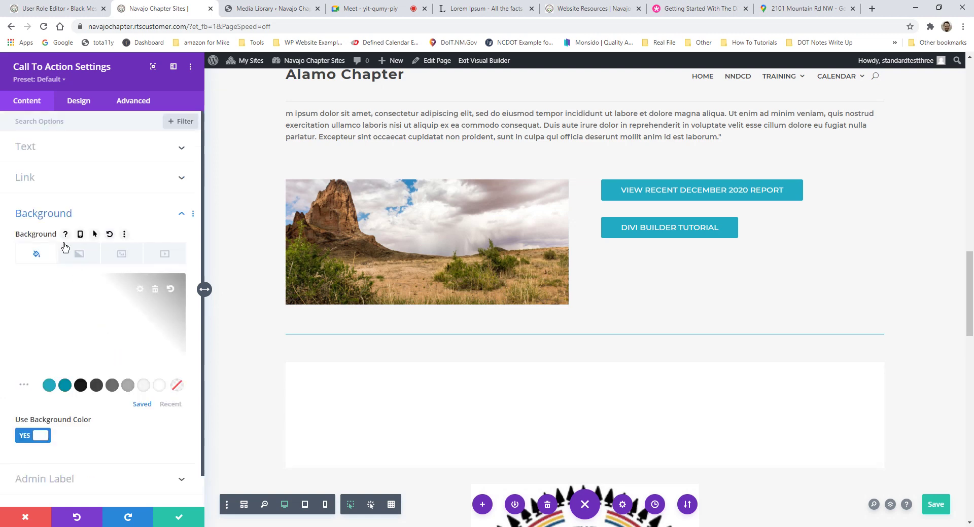
# Step: Toggle the button's custom styles on and back off in the Design settings
pyautogui.click(46, 180)
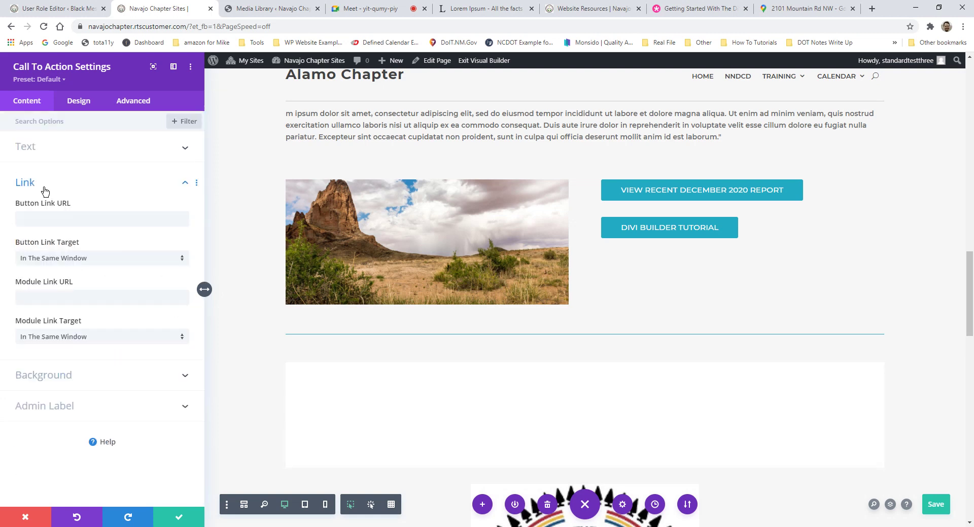
pyautogui.click(75, 151)
pyautogui.click(102, 222)
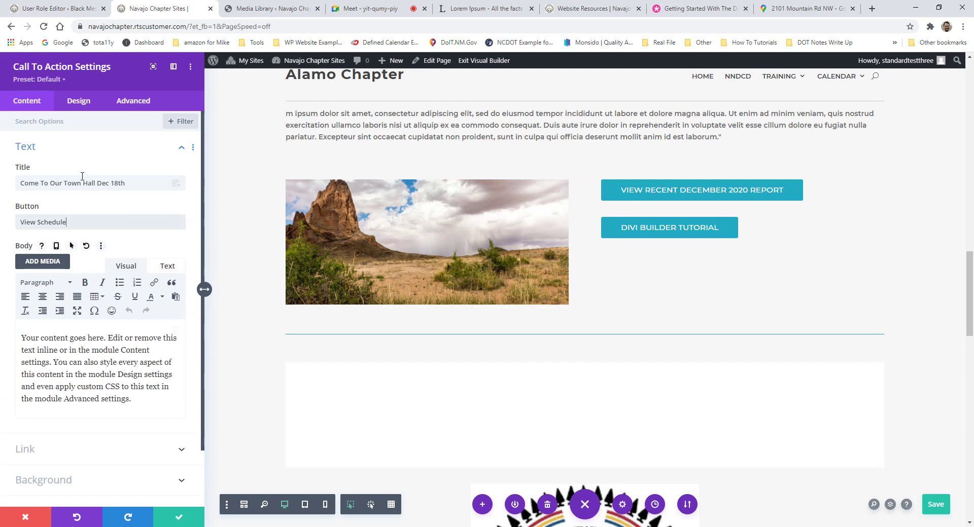
pyautogui.click(78, 100)
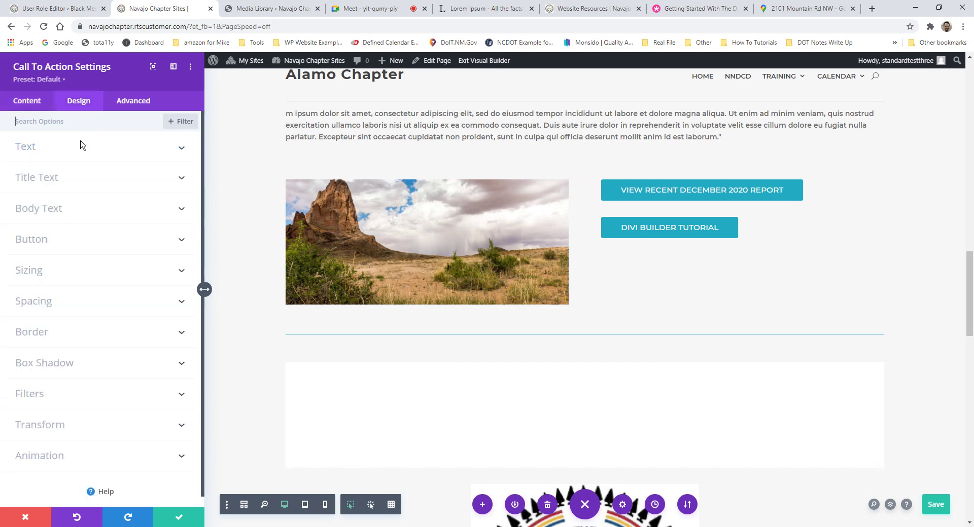
pyautogui.click(55, 238)
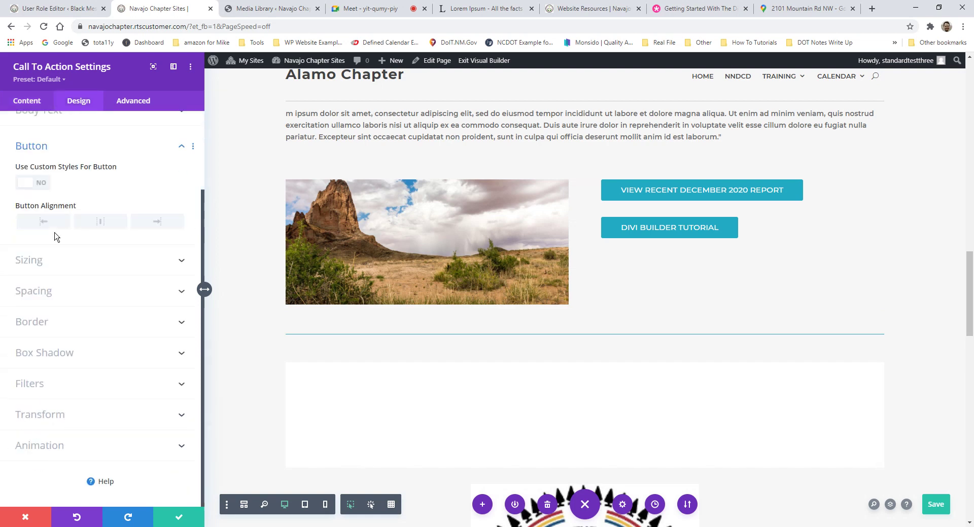
pyautogui.click(42, 183)
pyautogui.click(42, 184)
pyautogui.click(30, 101)
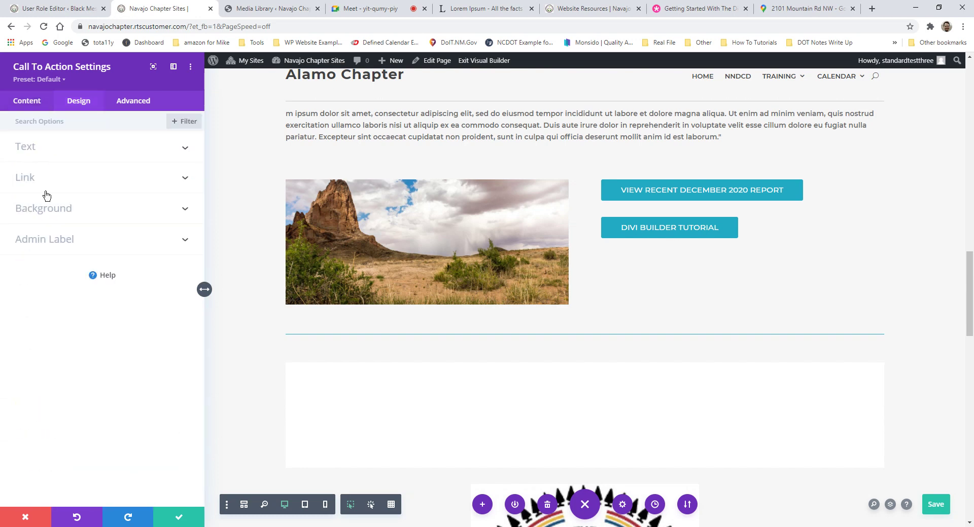
# Step: Restore the teal background colour on the call-to-action
pyautogui.click(57, 207)
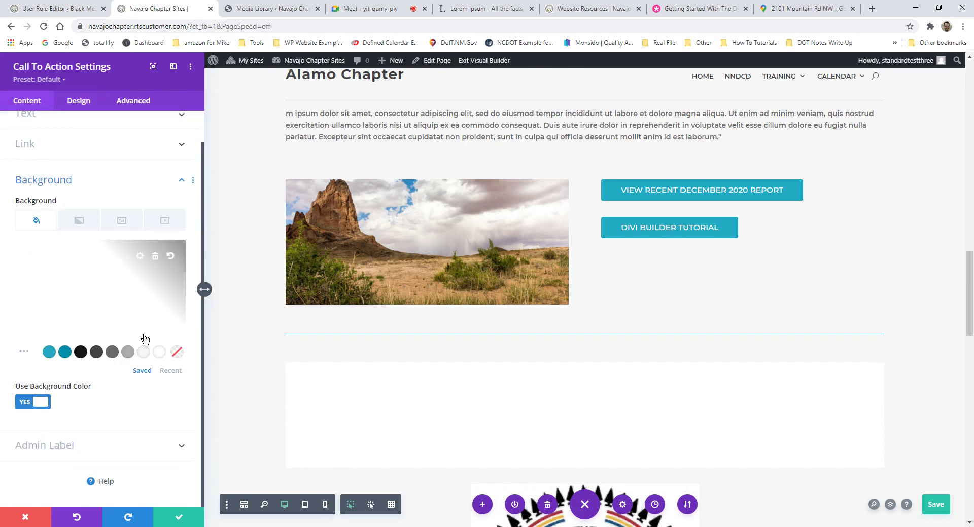
pyautogui.click(49, 352)
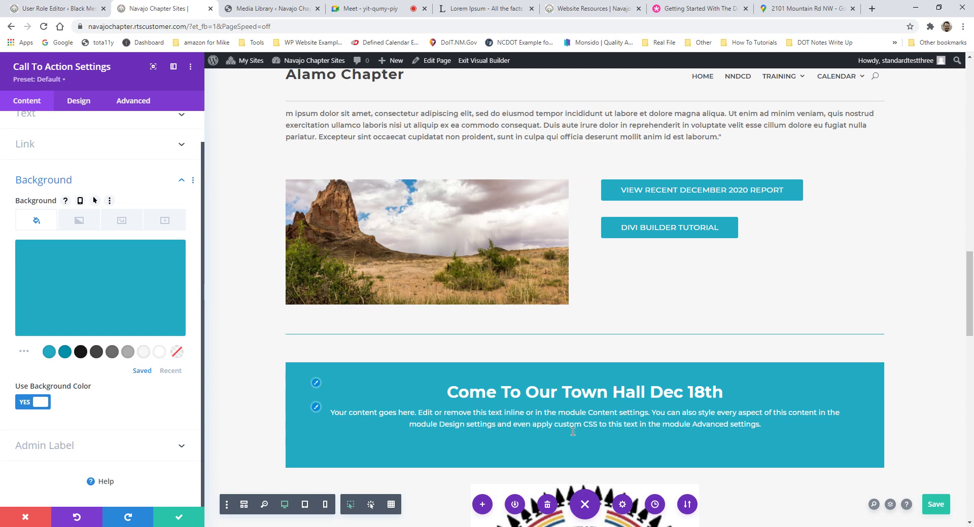
pyautogui.click(503, 438)
pyautogui.scroll(1, 503, 437)
pyautogui.scroll(1, 72, 189)
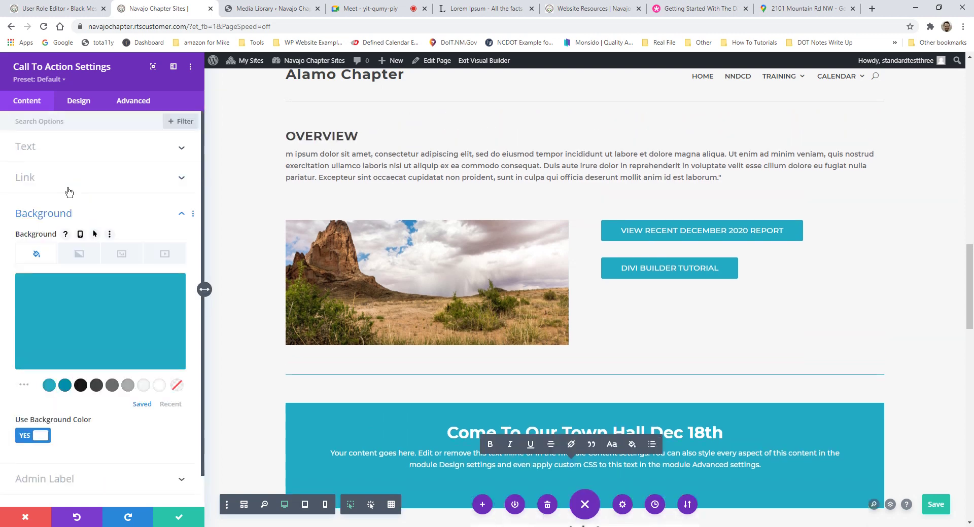
pyautogui.click(126, 212)
pyautogui.click(126, 212)
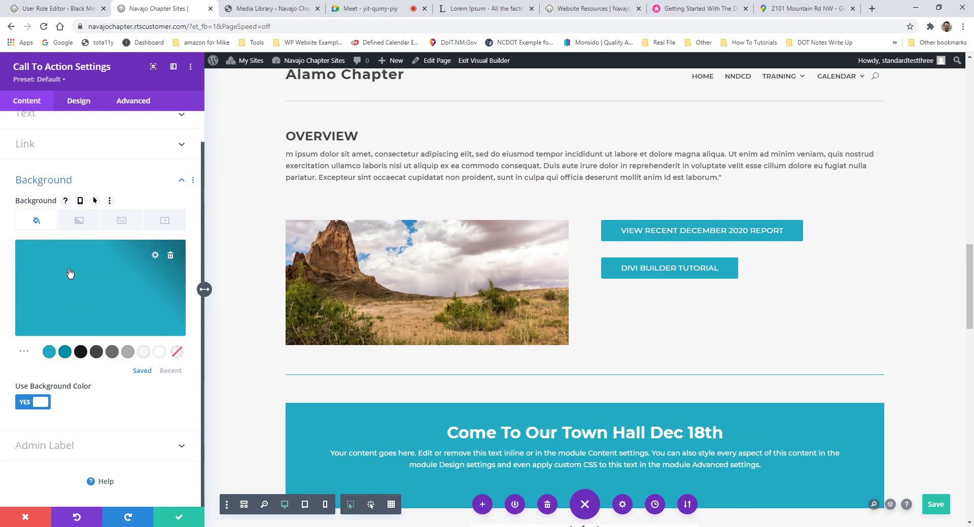
pyautogui.scroll(1, 77, 210)
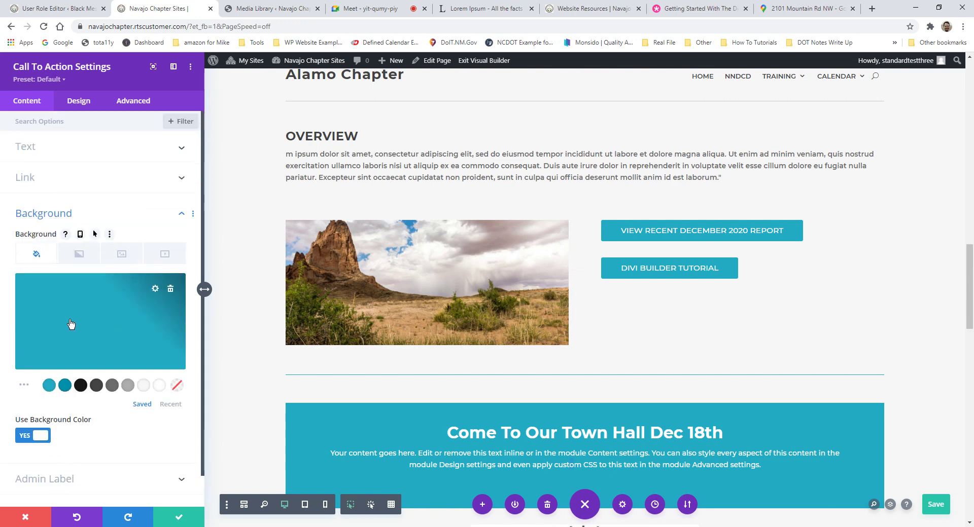
# Step: Apply a gradient background starting from #171717 to the call-to-action
pyautogui.click(87, 262)
pyautogui.click(102, 314)
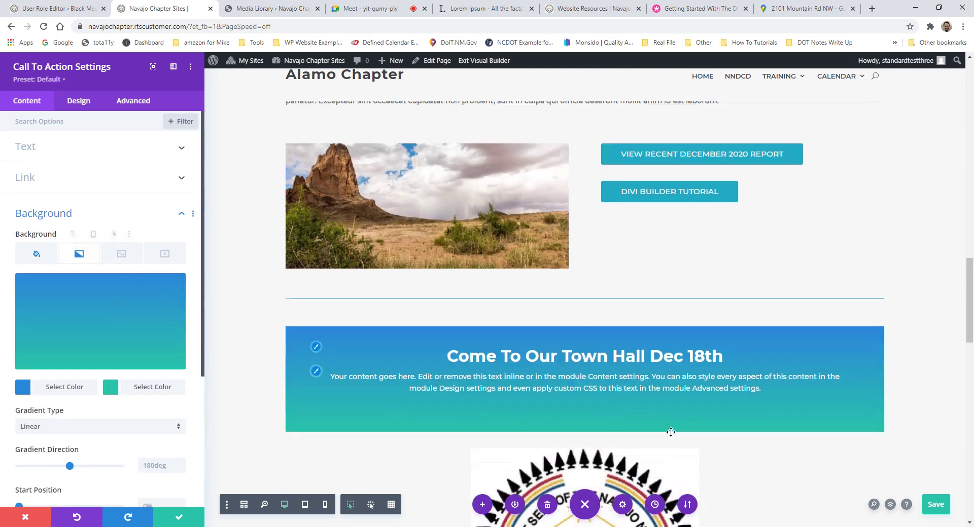
pyautogui.click(64, 387)
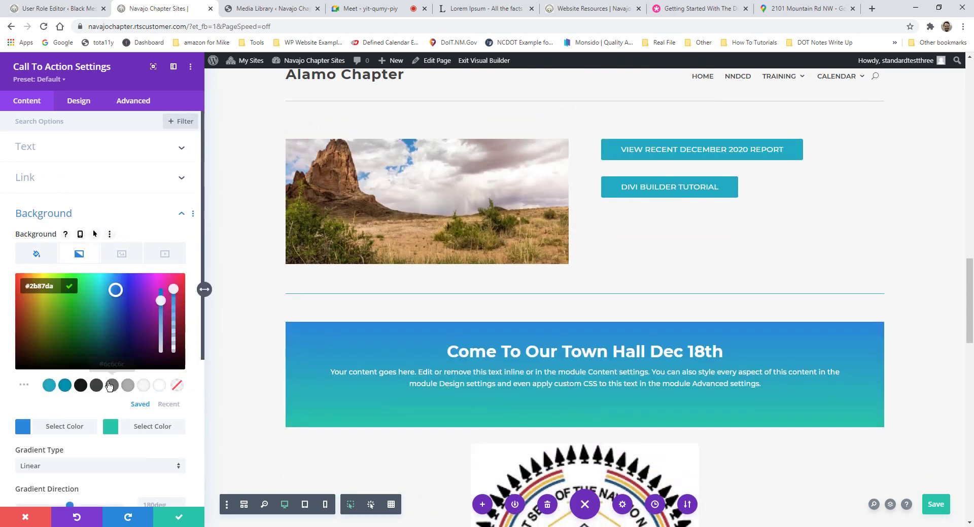
pyautogui.click(79, 387)
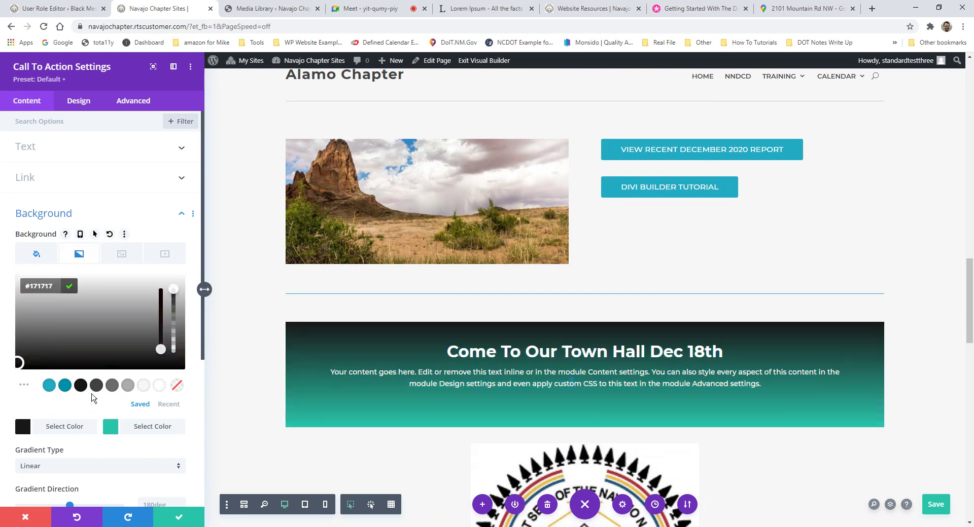
pyautogui.click(122, 254)
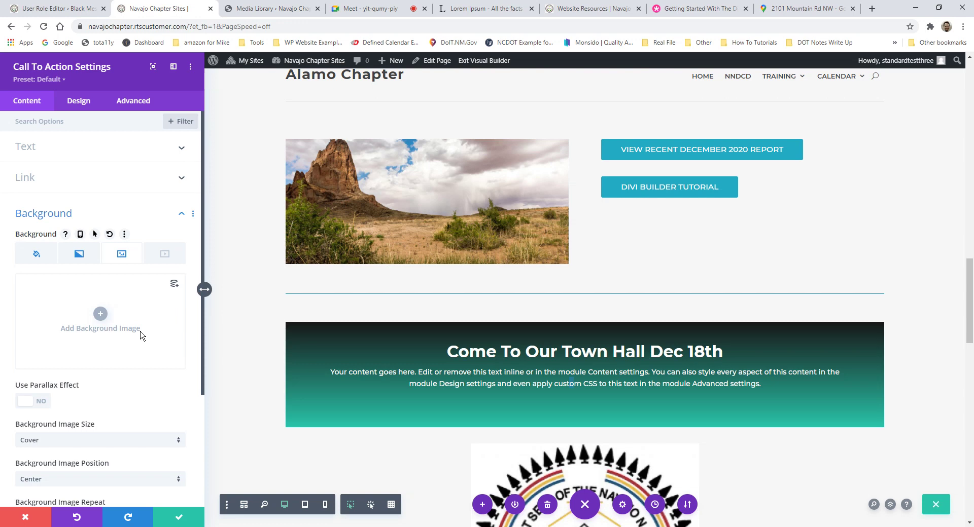
# Step: Set the AA6 image as background, then swap it for rock-formation.jpg
pyautogui.click(108, 305)
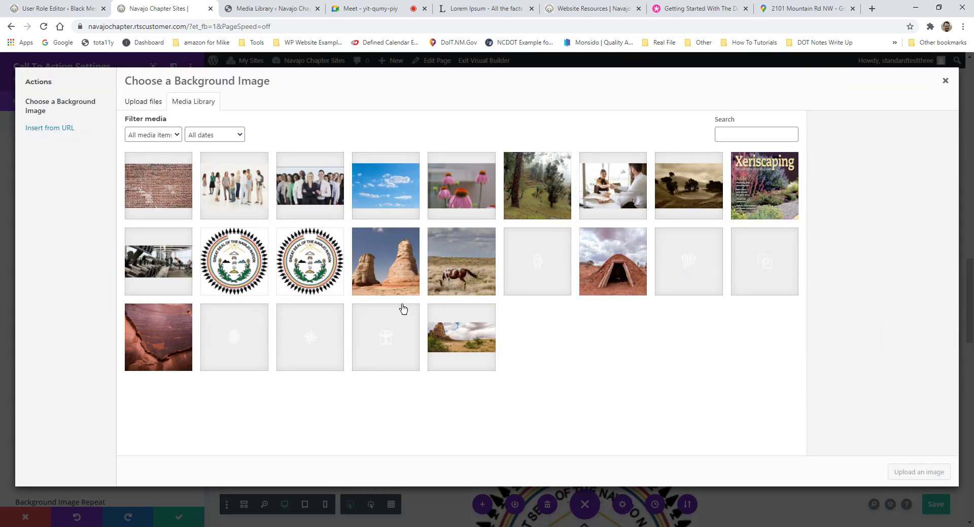
pyautogui.click(698, 186)
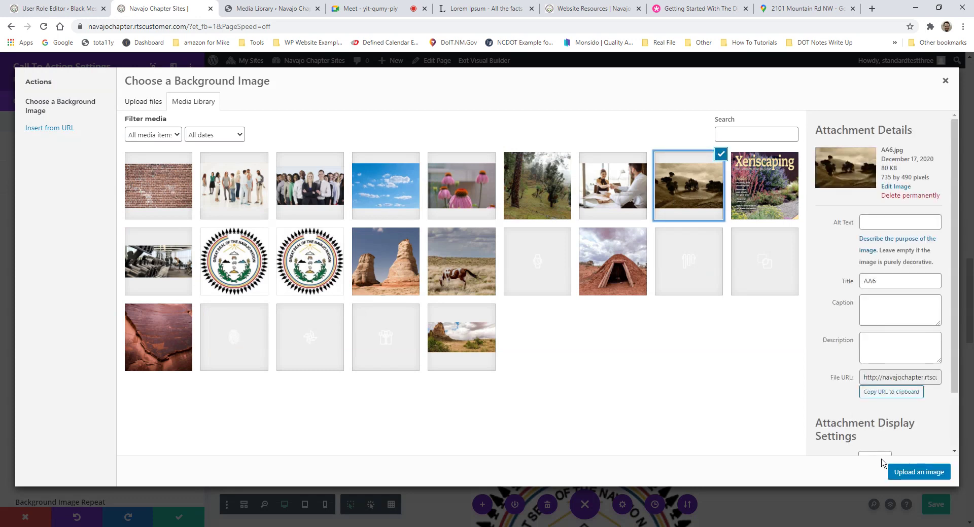
pyautogui.click(893, 472)
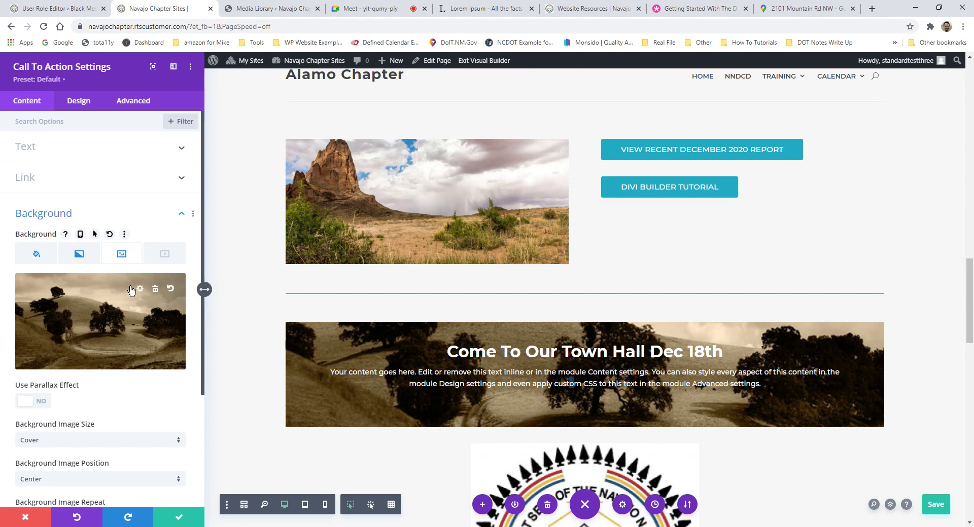
pyautogui.click(136, 291)
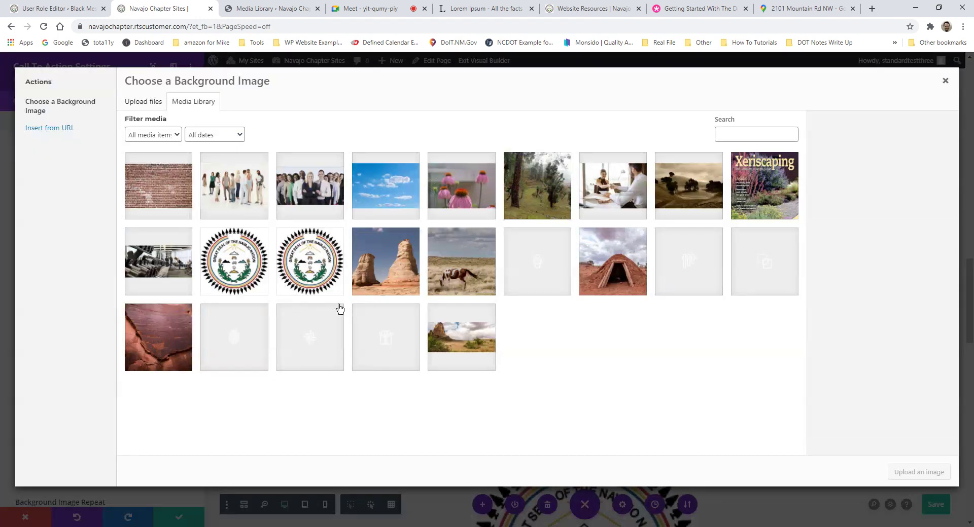
pyautogui.click(396, 280)
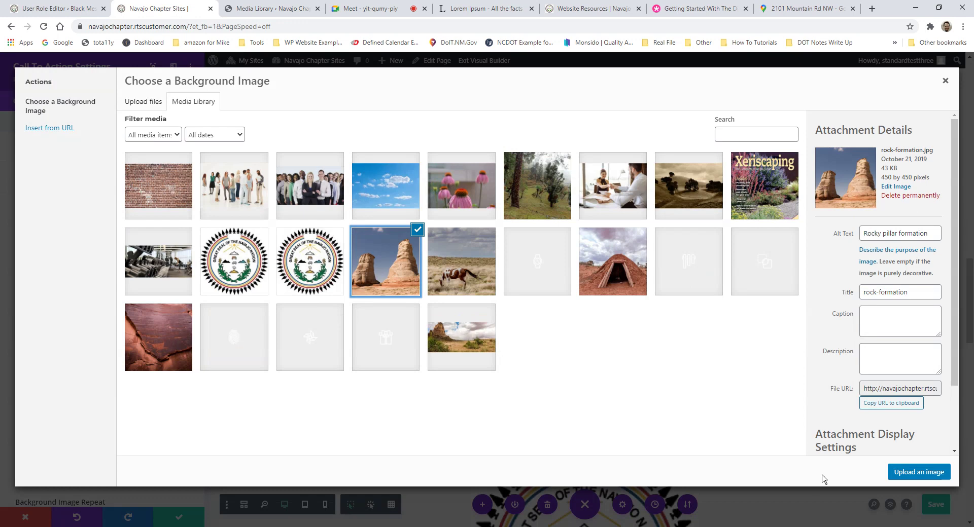
pyautogui.click(911, 477)
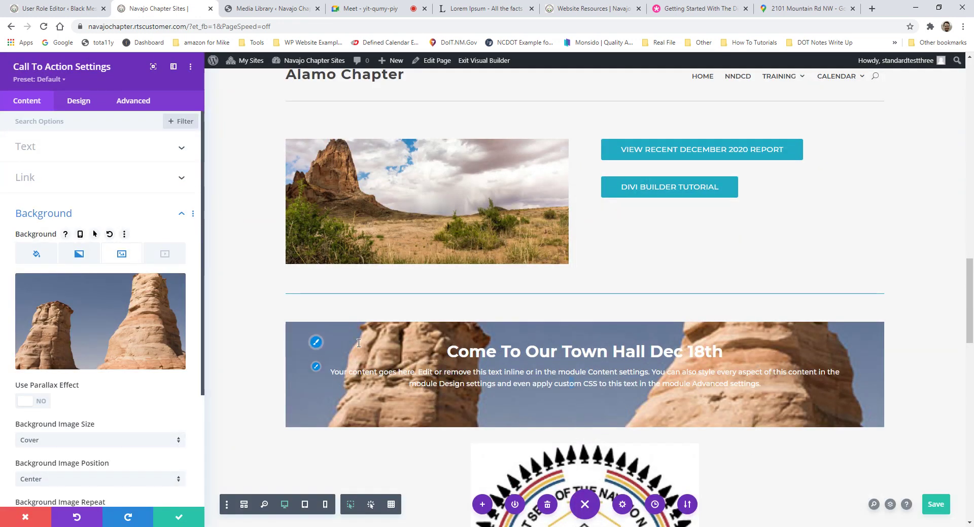
# Step: Show the call-to-action's Link settings for the View Schedule button
pyautogui.click(71, 177)
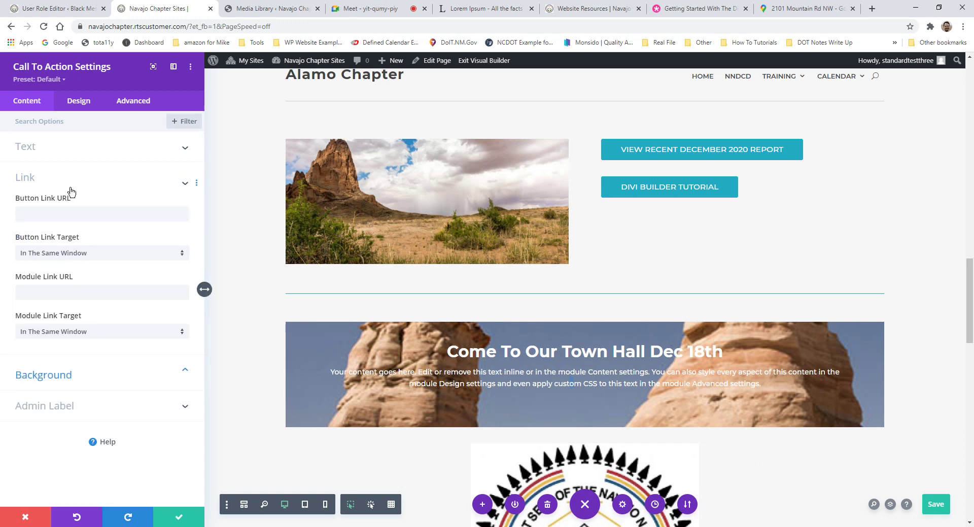
pyautogui.click(58, 152)
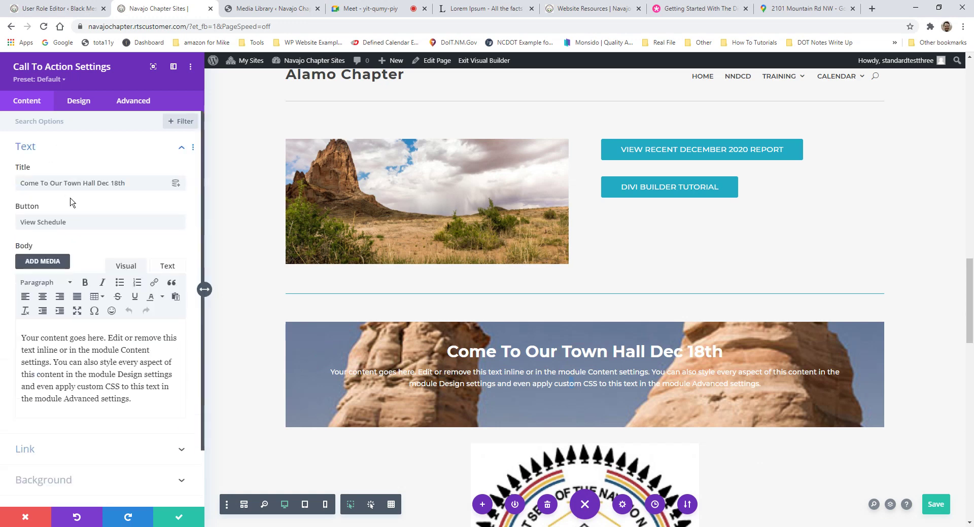
pyautogui.moveTo(69, 222); pyautogui.dragTo(20, 222)
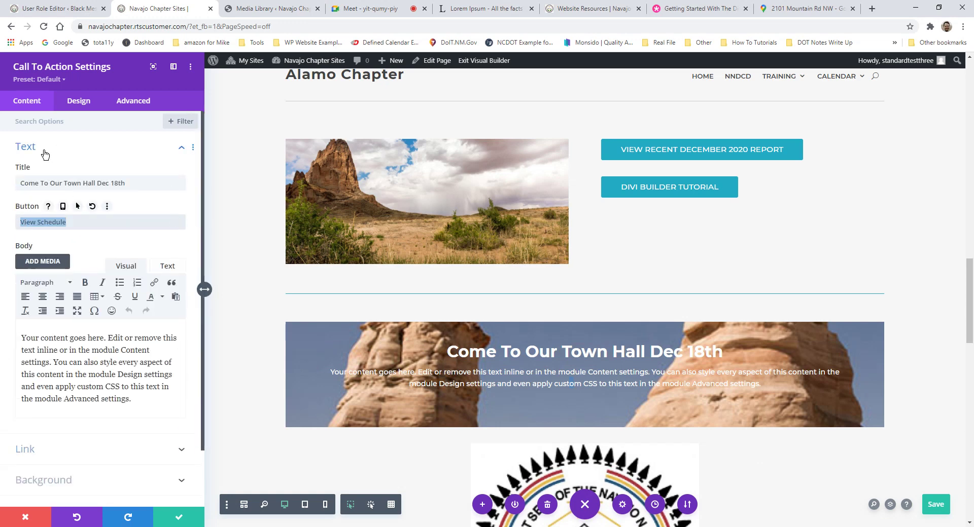
pyautogui.click(45, 152)
pyautogui.click(66, 188)
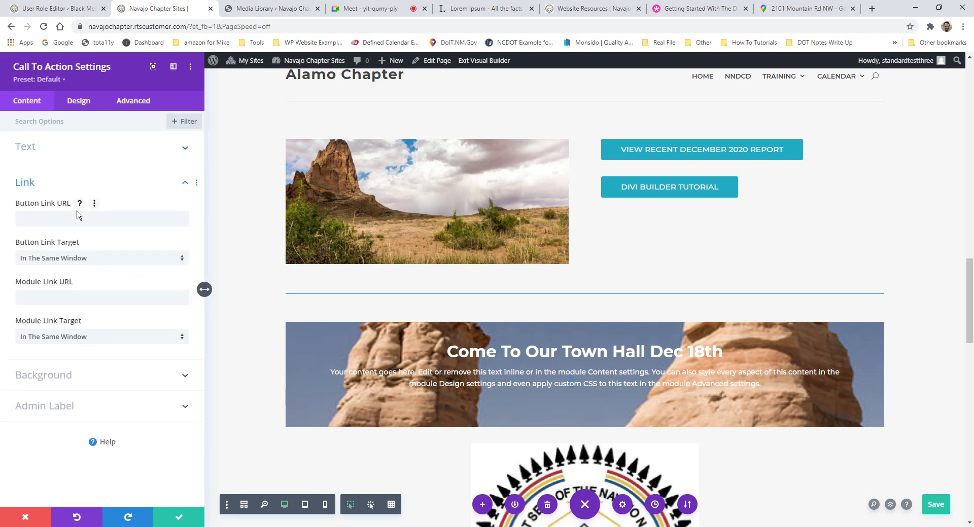
# Step: Load zoom.com in a new tab, copy its zoom.us address, and return to the builder
pyautogui.click(871, 8)
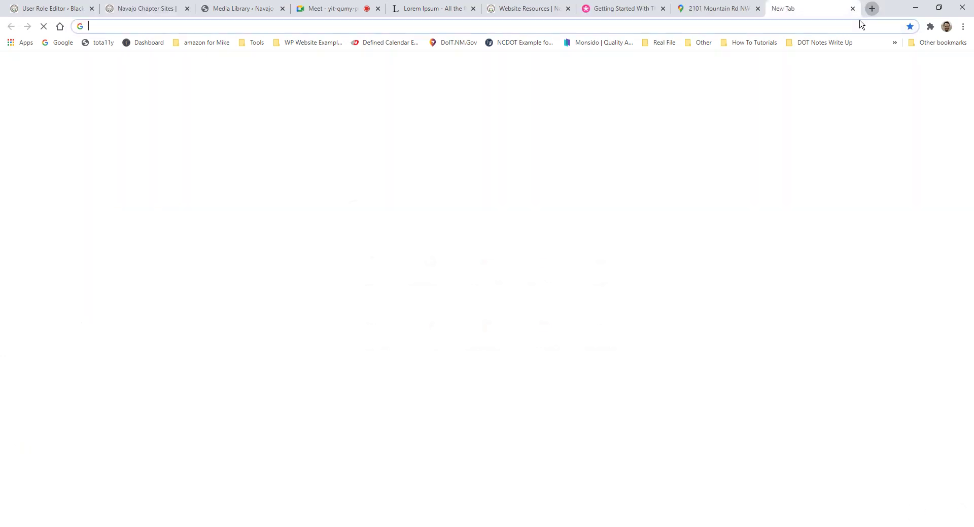
pyautogui.write('zo')
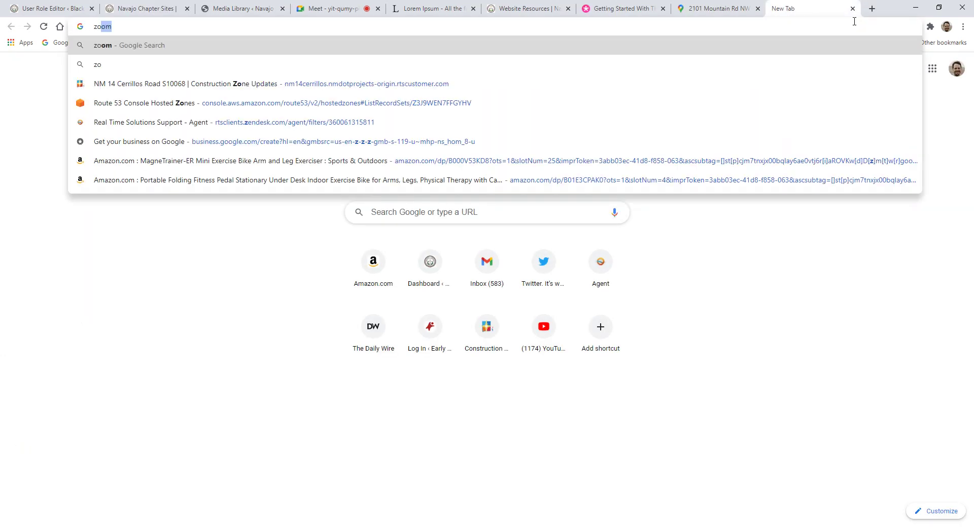
pyautogui.write('om.com')
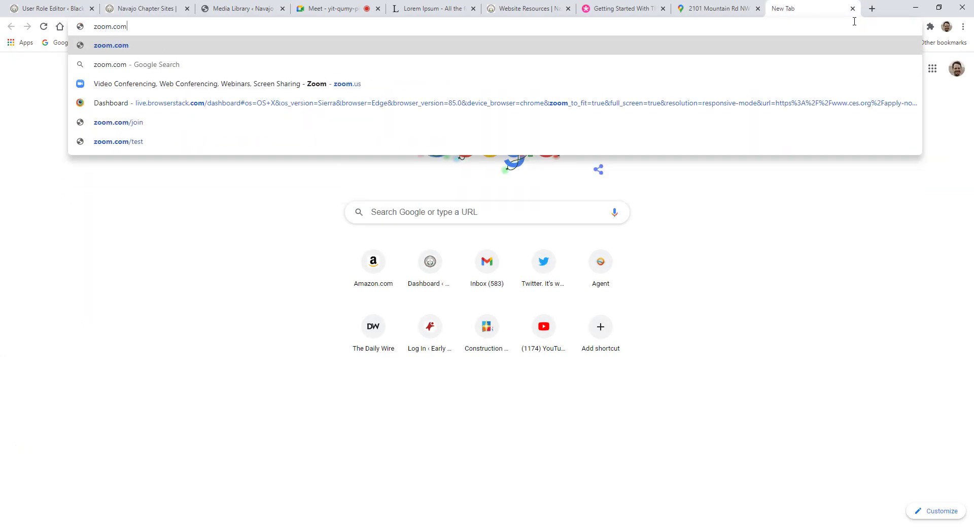
pyautogui.press('Return')
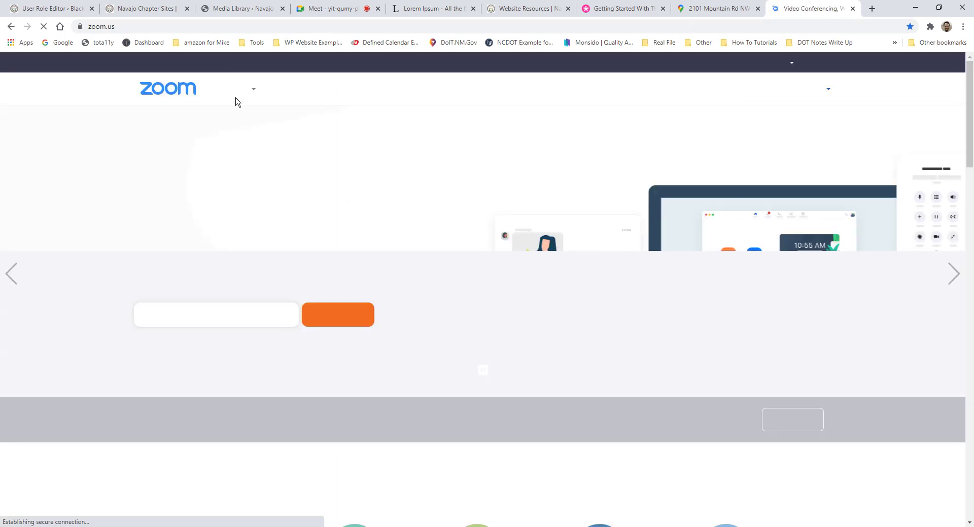
pyautogui.moveTo(234, 91)
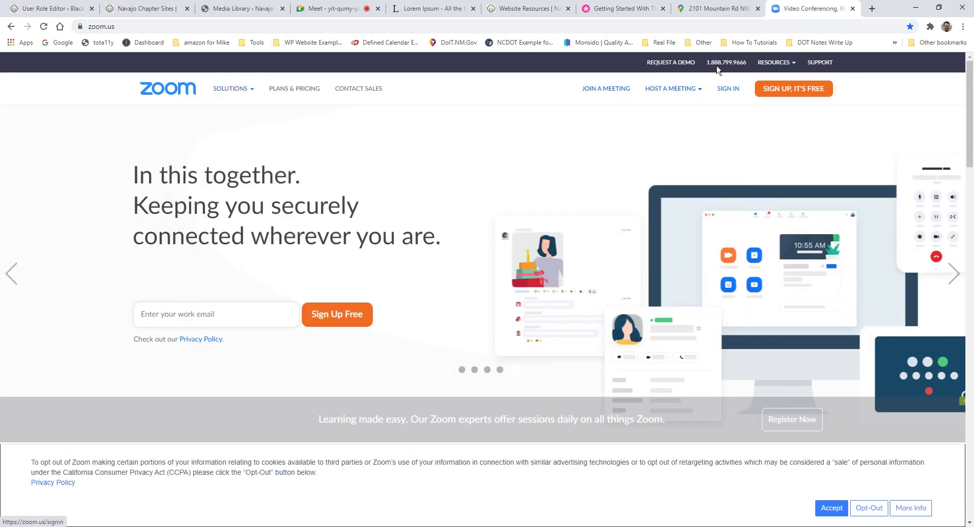
pyautogui.click(258, 26)
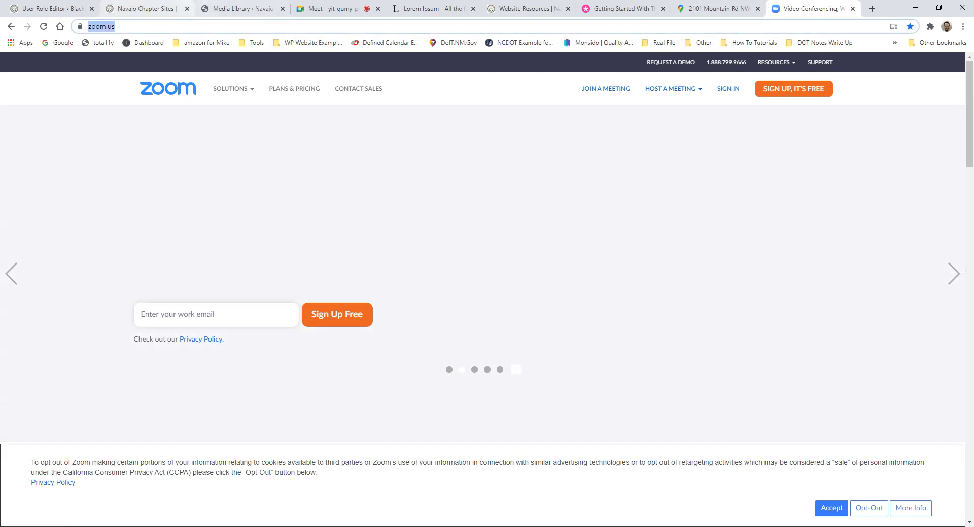
pyautogui.click(242, 9)
pyautogui.click(143, 9)
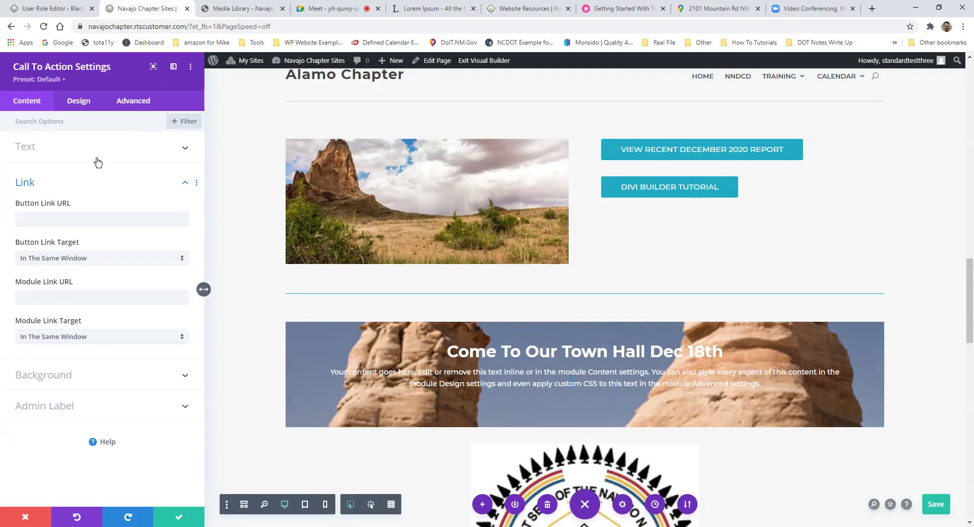
pyautogui.click(48, 217)
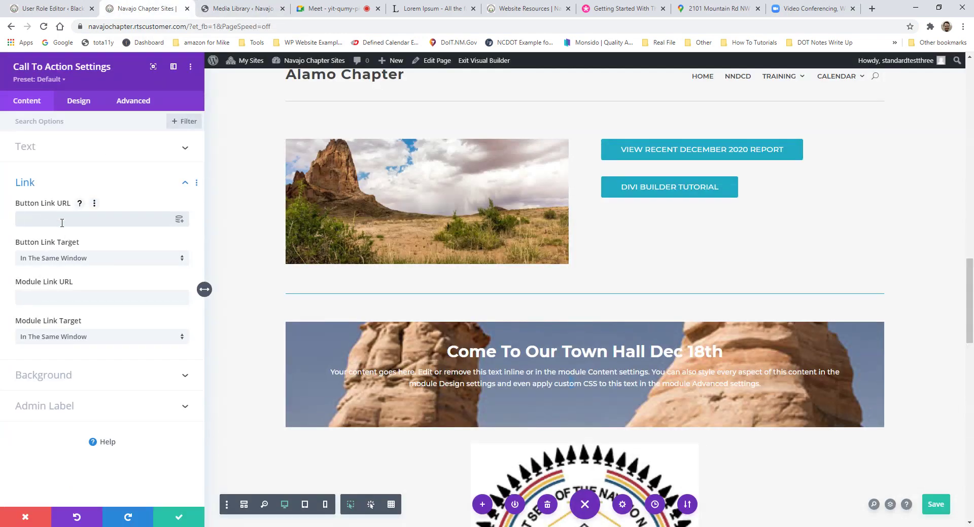
pyautogui.write('https://zoom.us/')
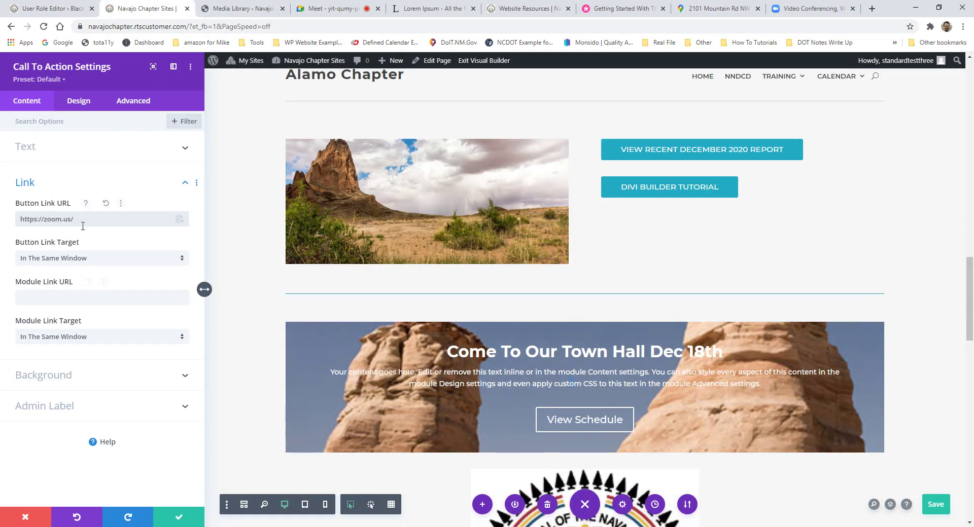
pyautogui.moveTo(83, 226); pyautogui.dragTo(10, 223)
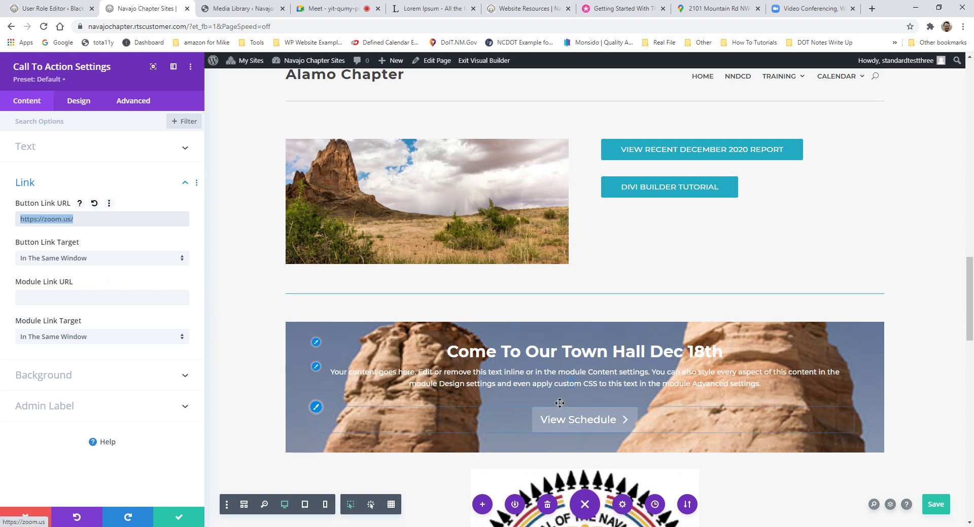
# Step: Change the button text from 'View Schedule' to 'View Zoom Virtual Town Hall'
pyautogui.click(65, 147)
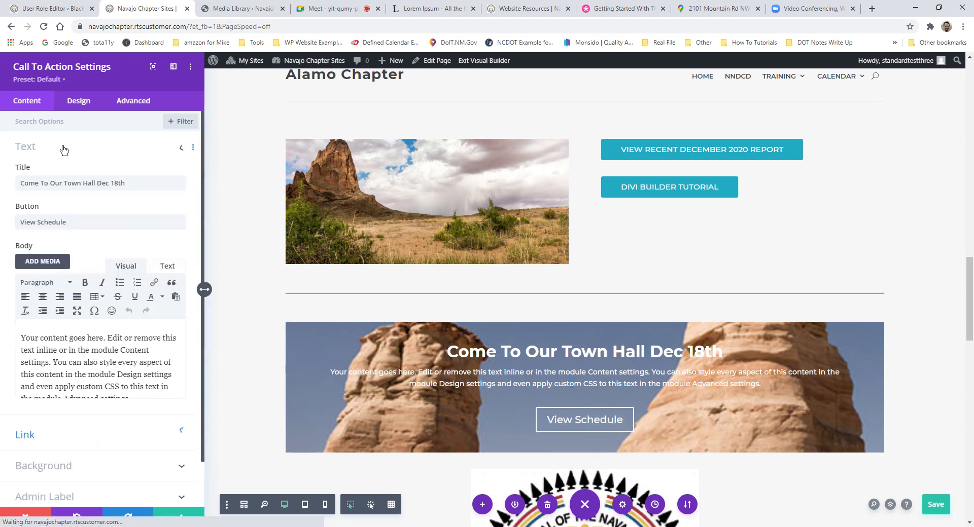
pyautogui.click(72, 228)
pyautogui.hotkey('ctrl', 'a')
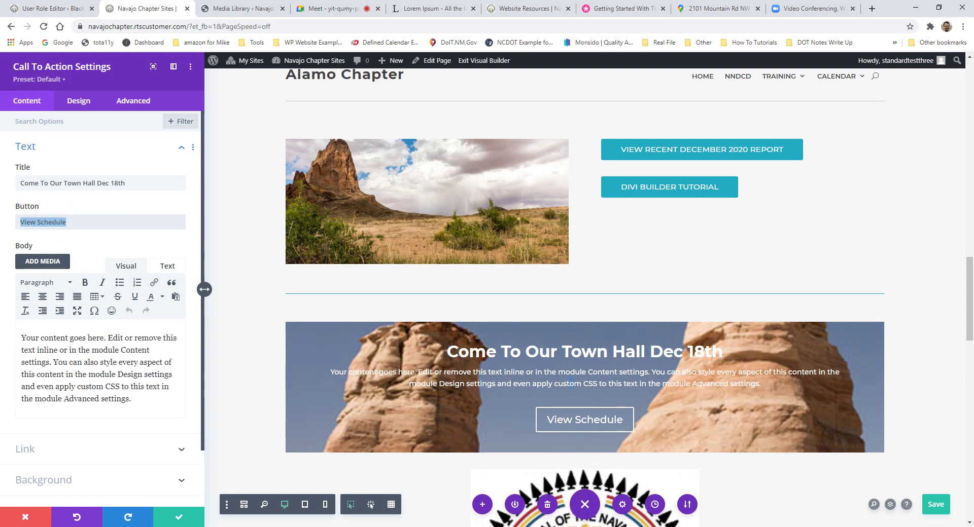
pyautogui.write('View Zoom ')
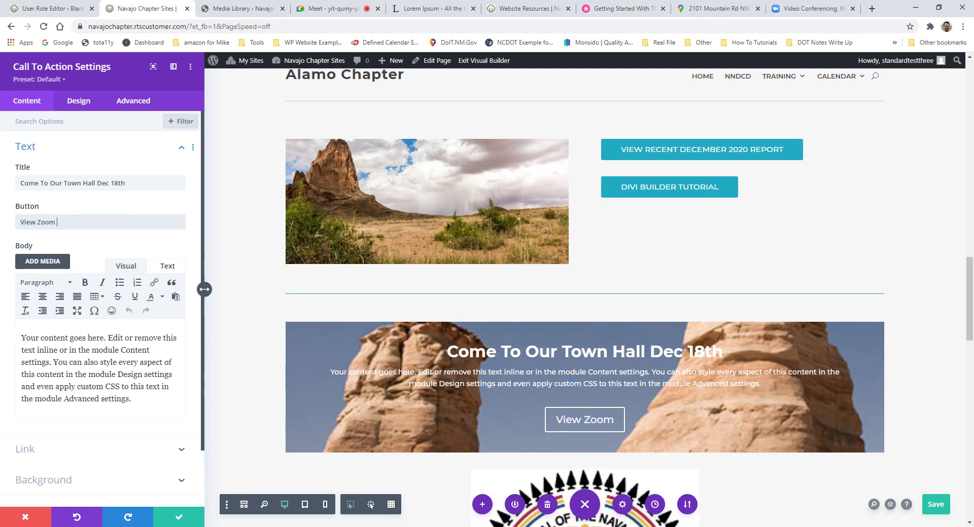
pyautogui.write('Virtual Town ')
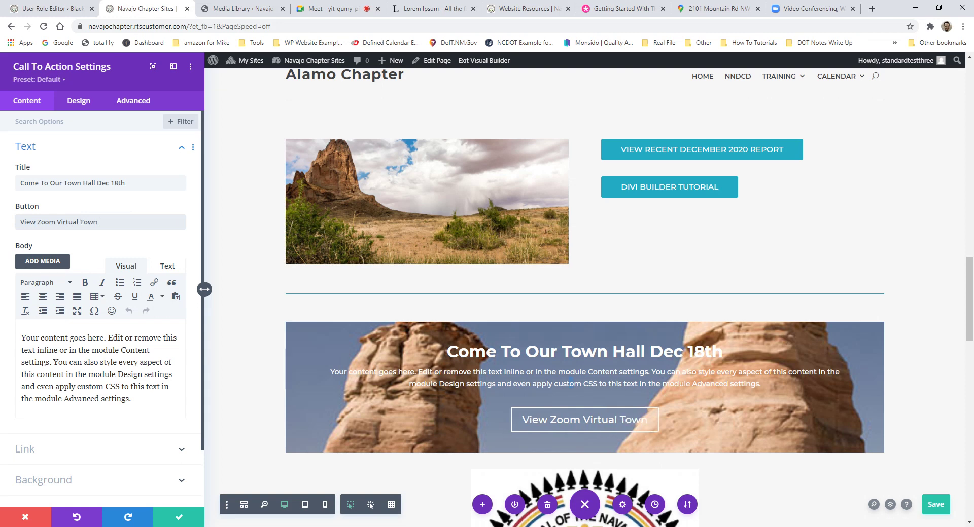
pyautogui.write('Hall')
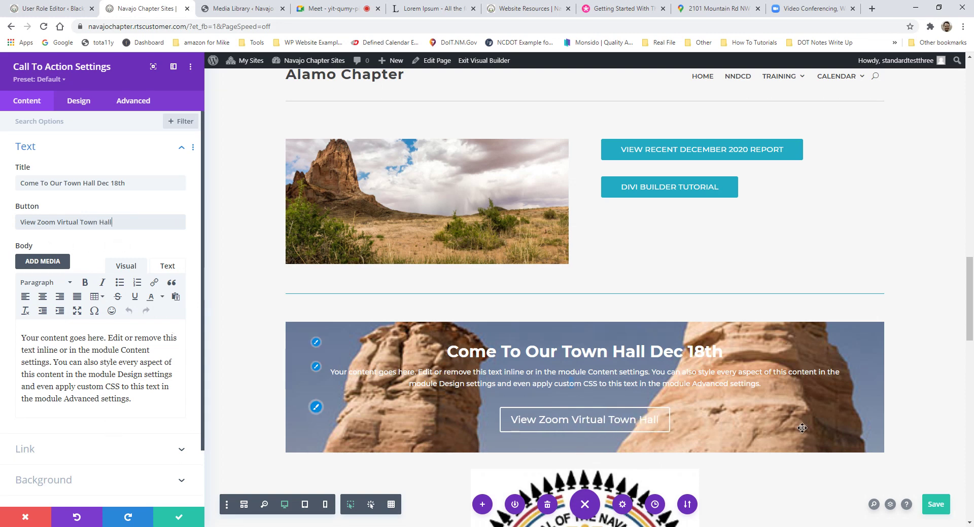
pyautogui.scroll(-1, 913, 421)
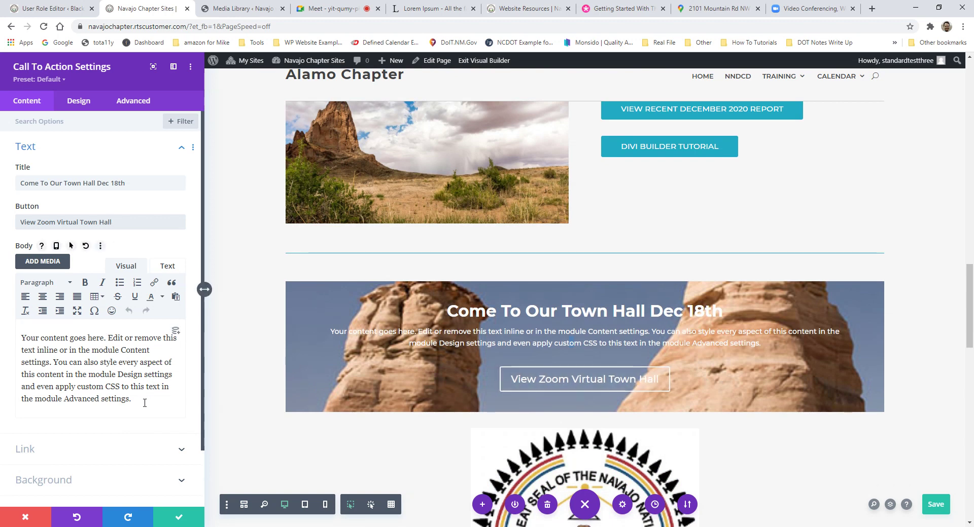
pyautogui.hotkey('ctrl', 'a')
pyautogui.hotkey('shift', 'Tab')
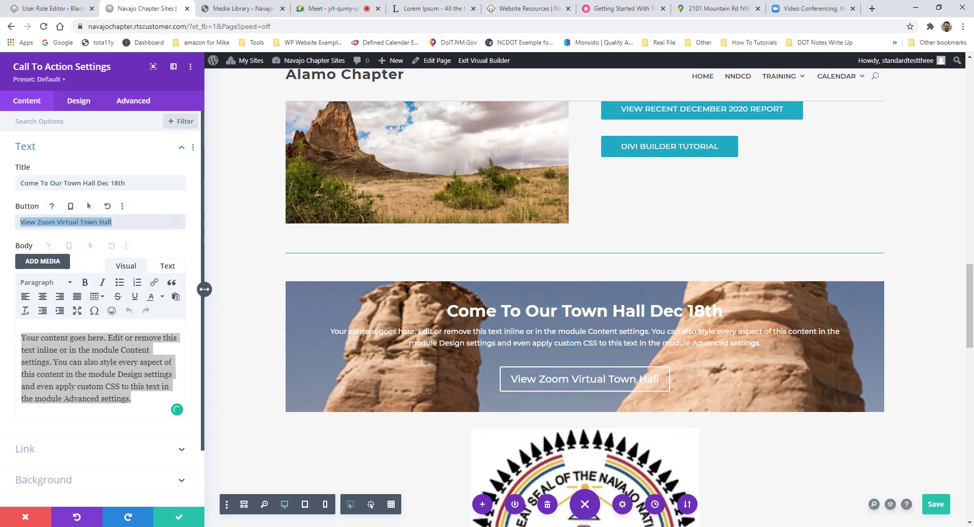
pyautogui.hotkey('shift', 'Tab')
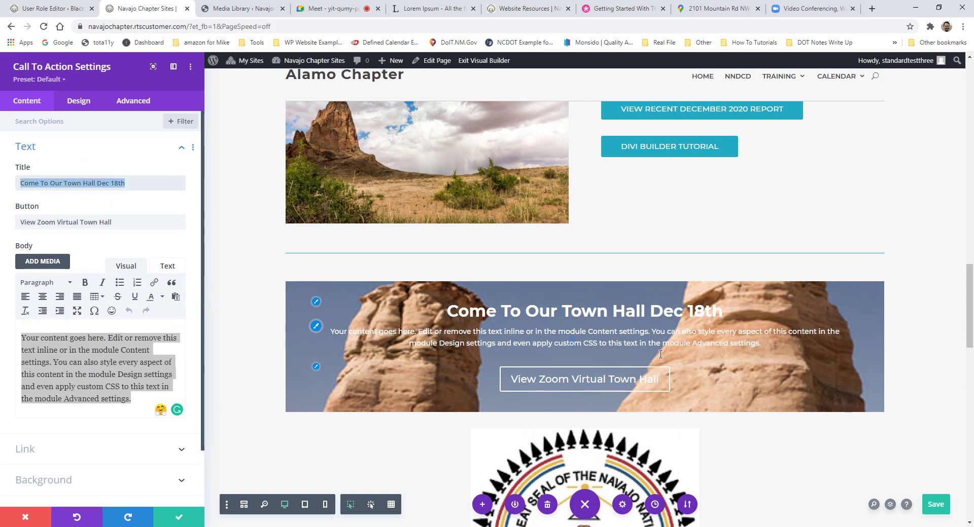
# Step: Recheck the link and background settings, then save the call-to-action module
pyautogui.click(48, 450)
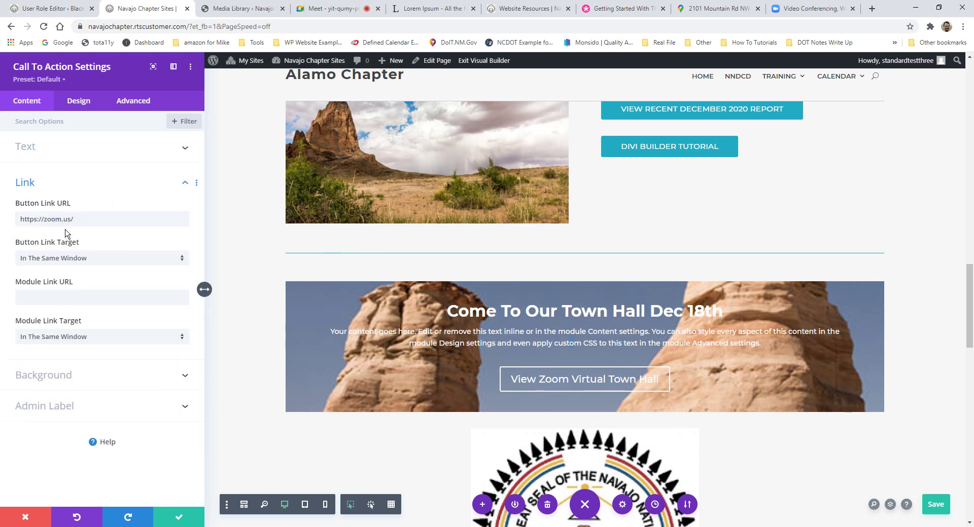
pyautogui.click(79, 183)
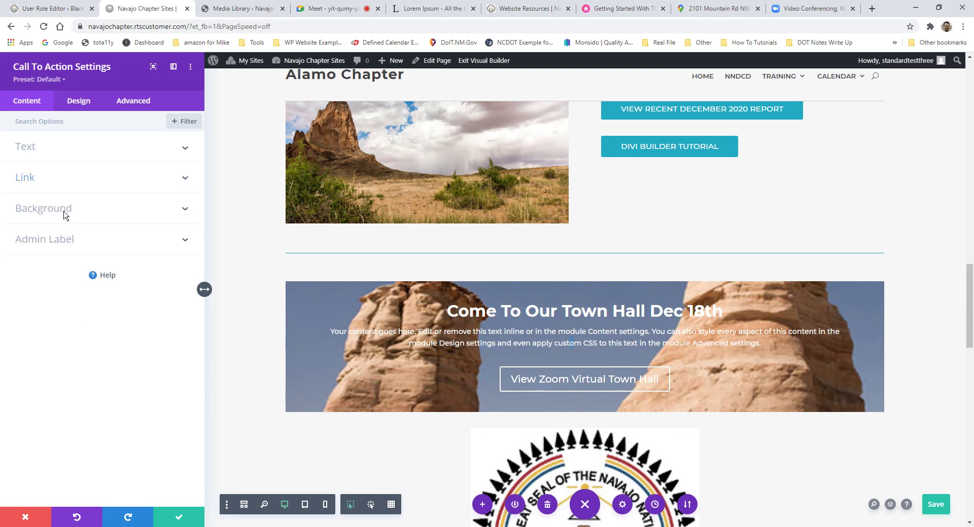
pyautogui.click(64, 215)
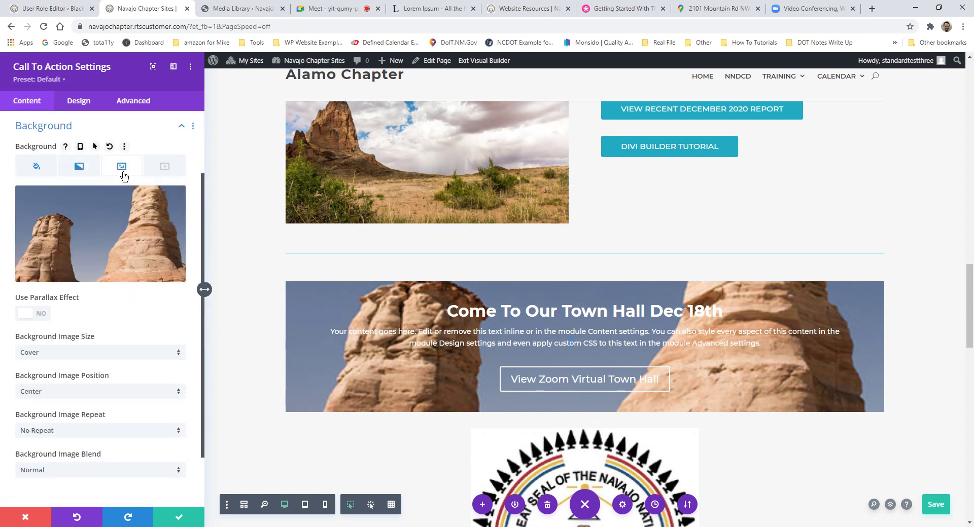
pyautogui.moveTo(124, 219)
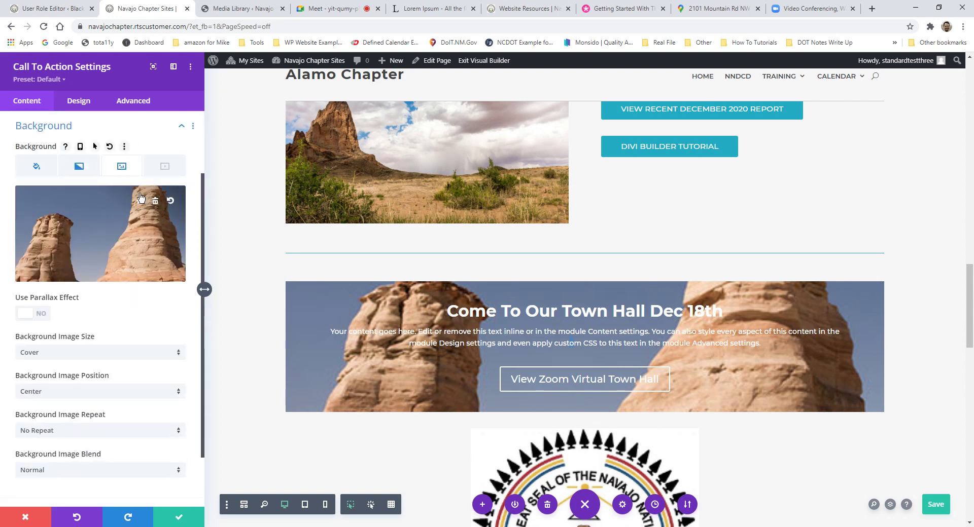
pyautogui.click(182, 517)
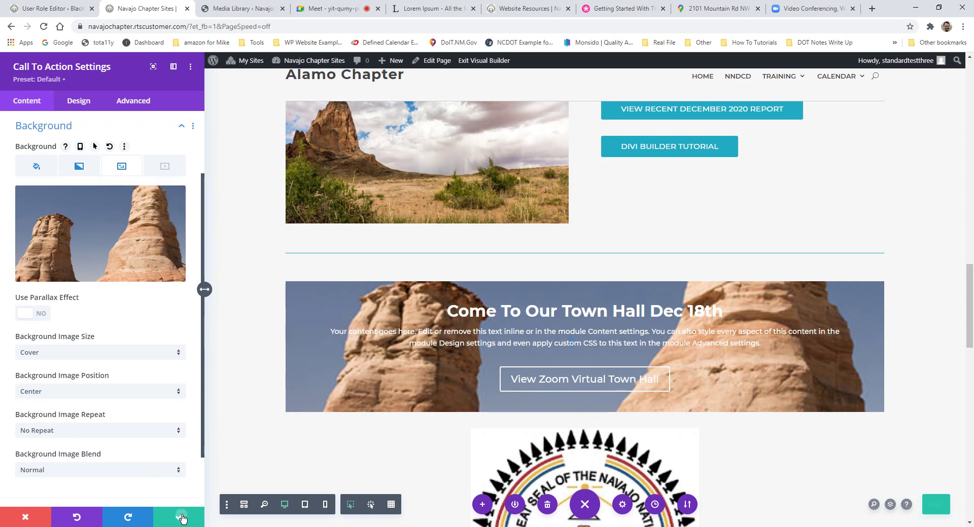
pyautogui.scroll(5, 465, 359)
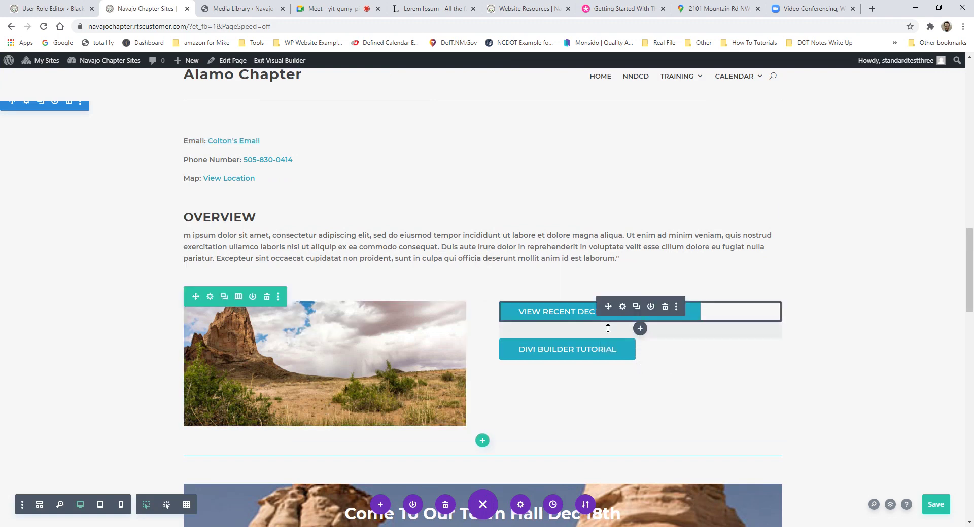
pyautogui.scroll(-7, 631, 398)
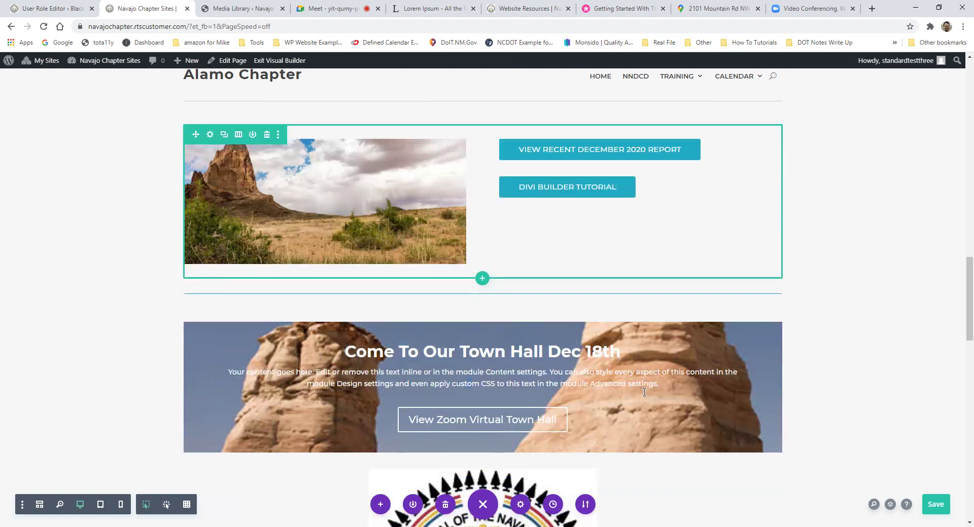
pyautogui.scroll(-4, 497, 326)
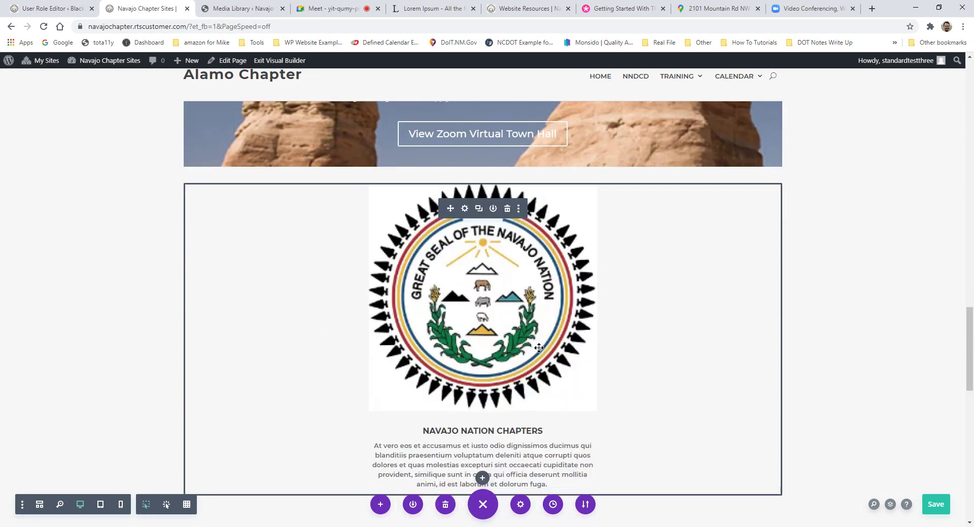
pyautogui.scroll(6, 545, 369)
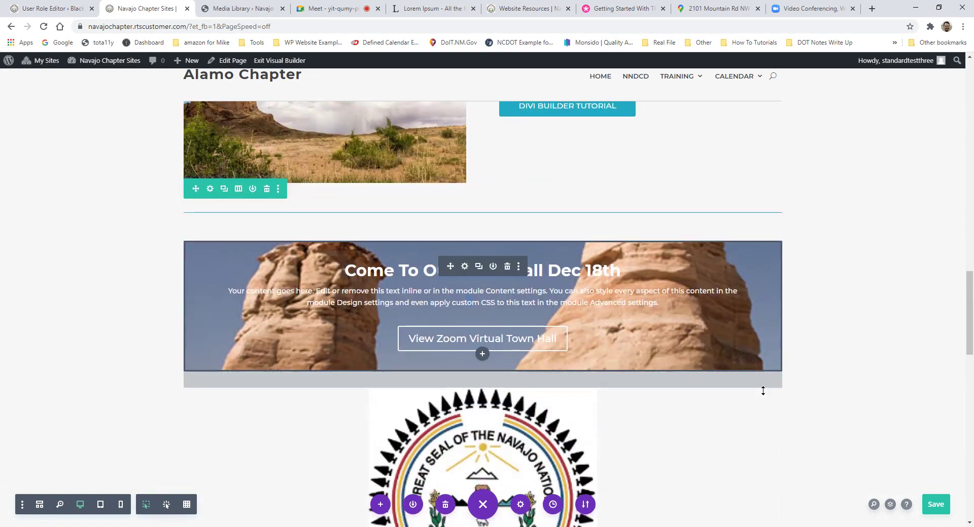
pyautogui.scroll(2, 609, 233)
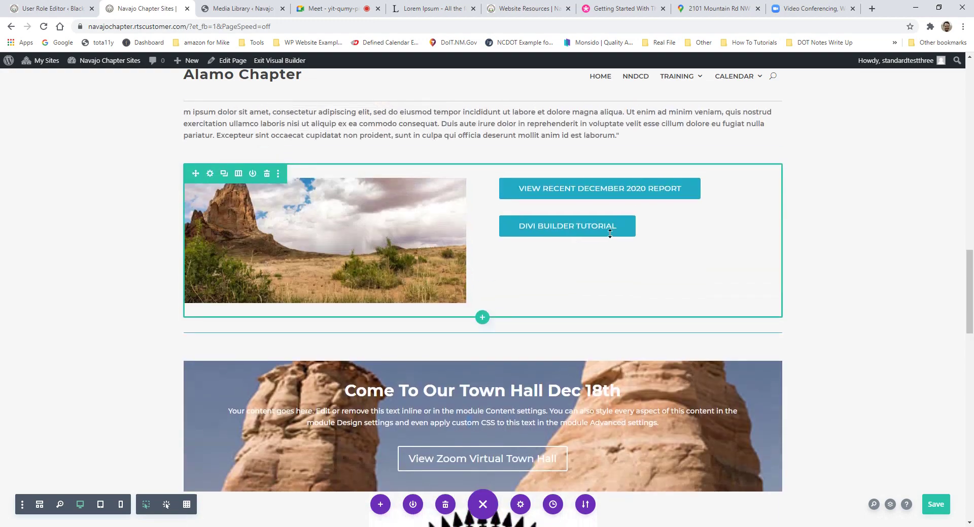
pyautogui.scroll(1, 518, 211)
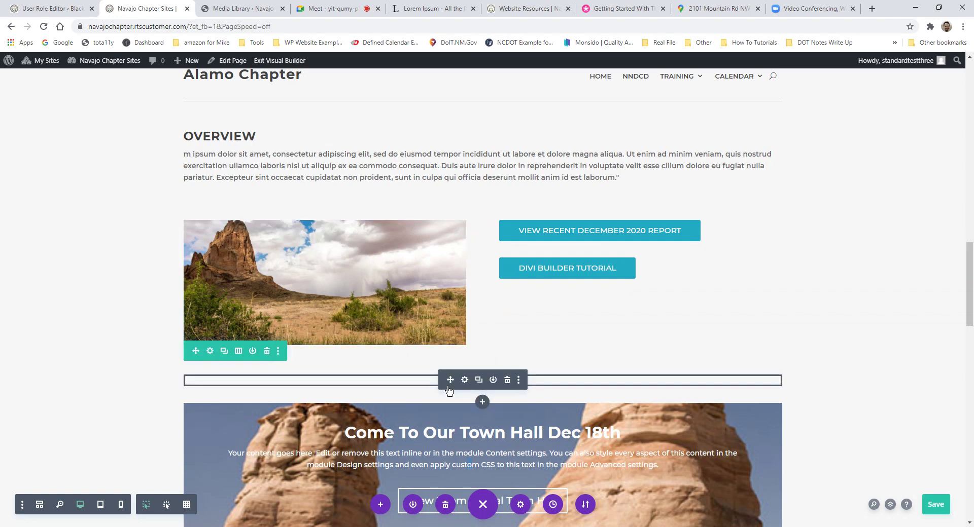
pyautogui.scroll(-1, 526, 333)
pyautogui.scroll(-3, 526, 334)
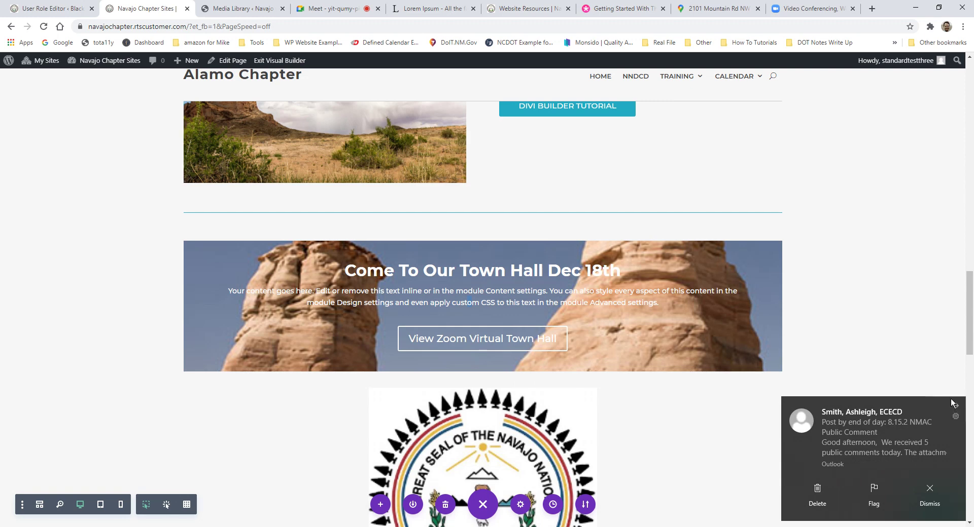
pyautogui.click(958, 409)
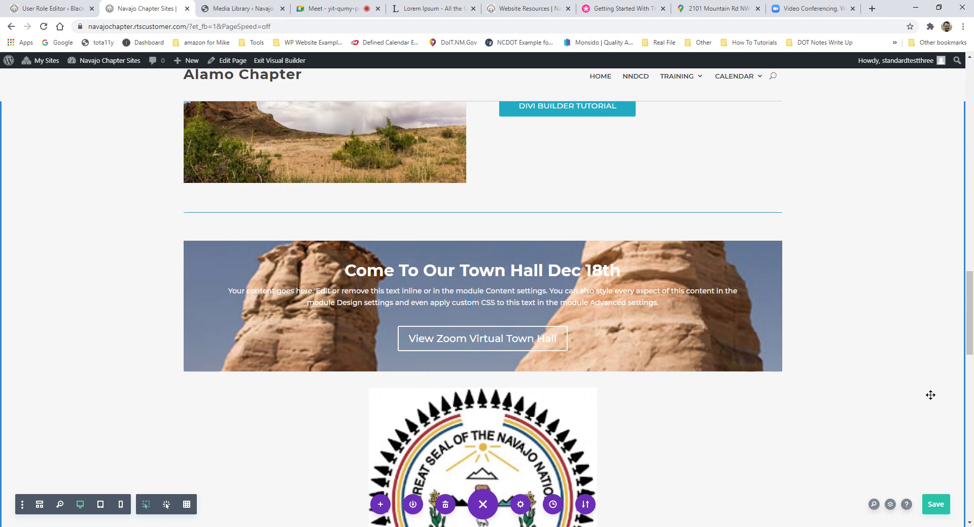
pyautogui.scroll(-4, 579, 330)
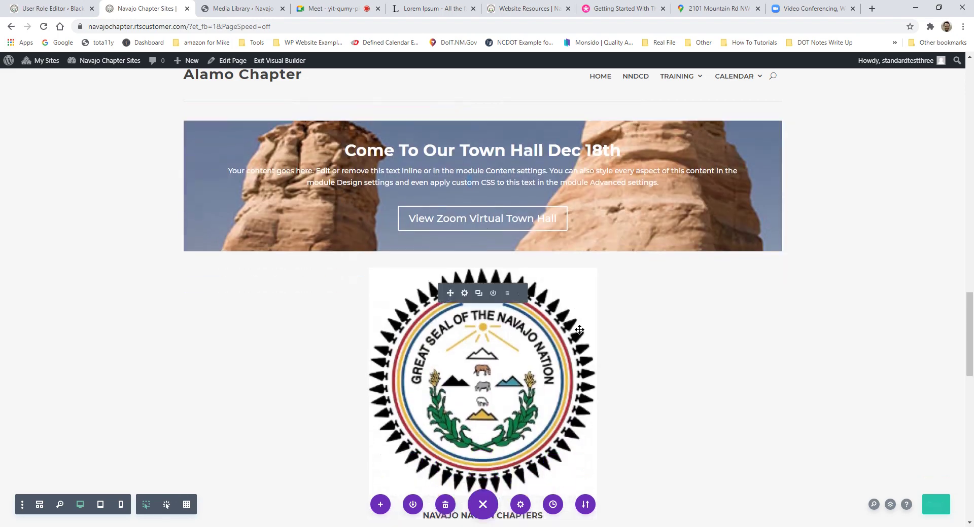
# Step: Scroll through the page to locate the old Alamo Chapter hero slider
pyautogui.scroll(-4, 579, 331)
pyautogui.scroll(12, 665, 309)
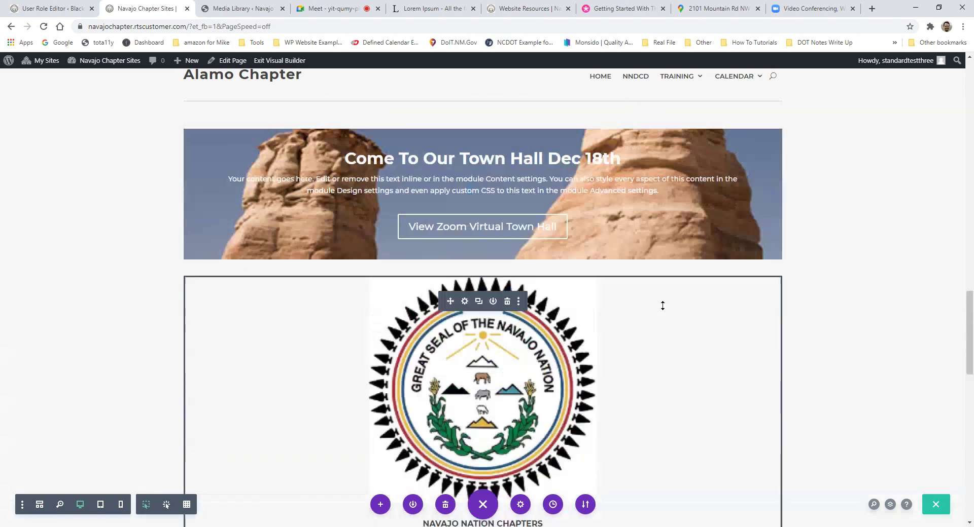
pyautogui.scroll(15, 663, 304)
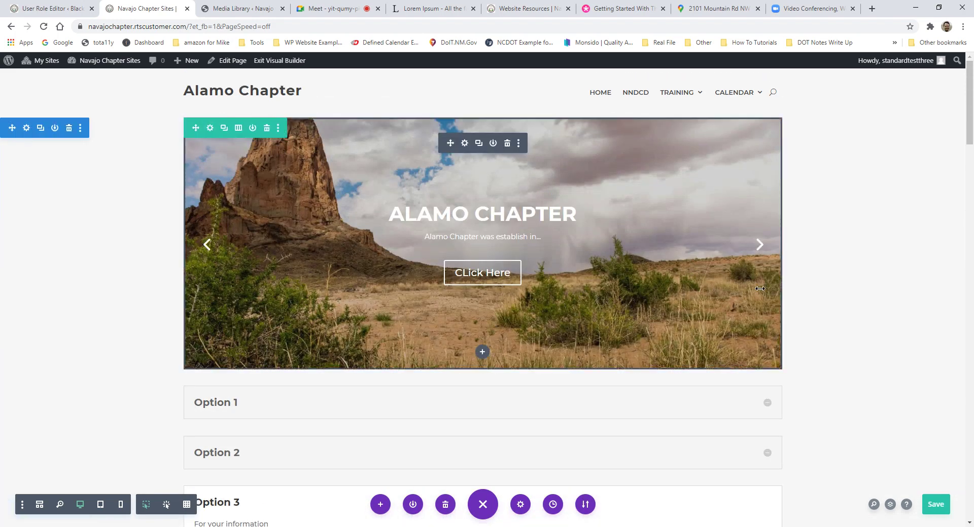
pyautogui.scroll(-3, 588, 345)
pyautogui.scroll(-6, 483, 341)
pyautogui.scroll(-18, 483, 341)
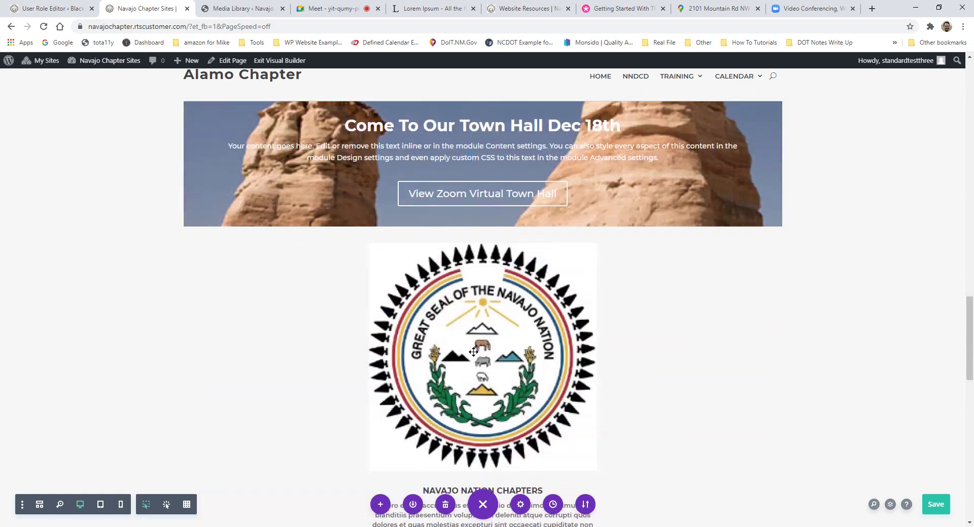
pyautogui.scroll(3, 501, 296)
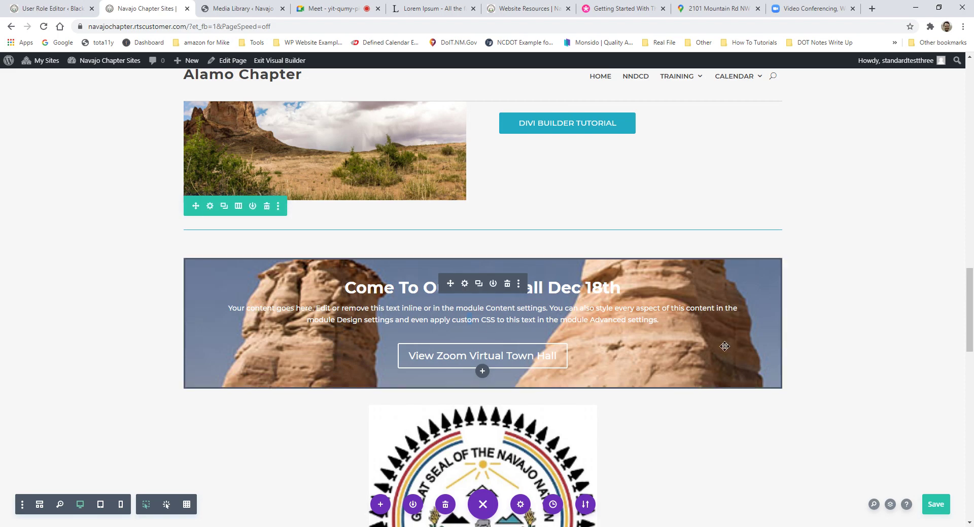
pyautogui.scroll(20, 528, 369)
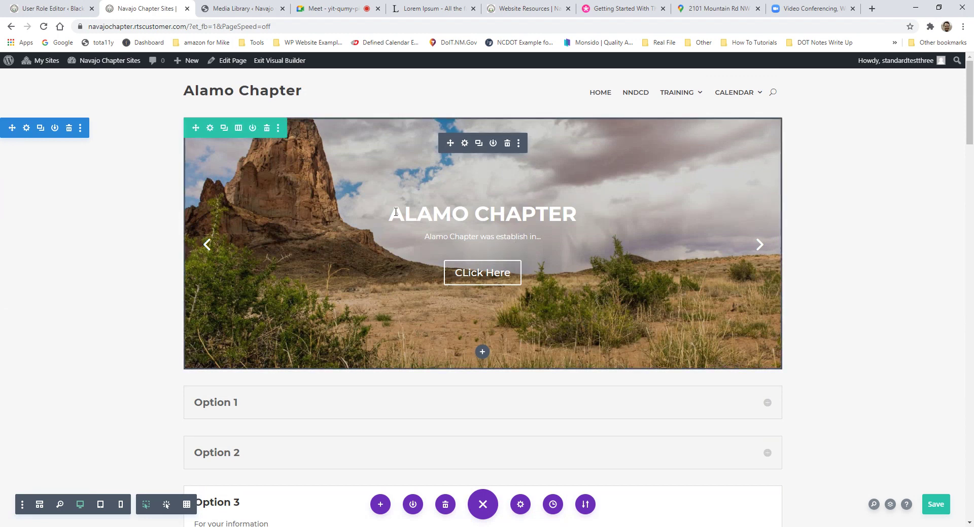
# Step: Review the hero slider's text, preview its next slide, then delete the slider module
pyautogui.moveTo(395, 212); pyautogui.dragTo(635, 210)
pyautogui.moveTo(426, 235); pyautogui.dragTo(542, 237)
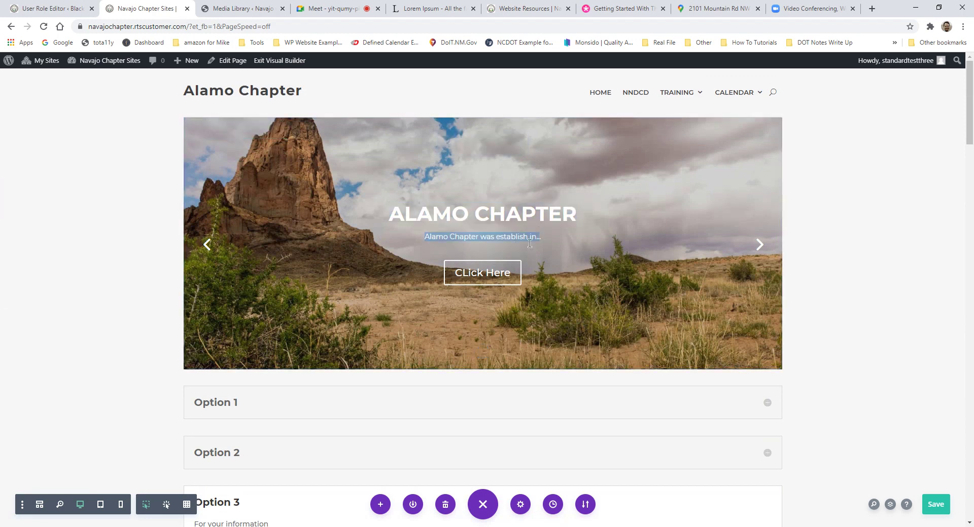
pyautogui.scroll(-10, 533, 331)
pyautogui.scroll(-11, 533, 330)
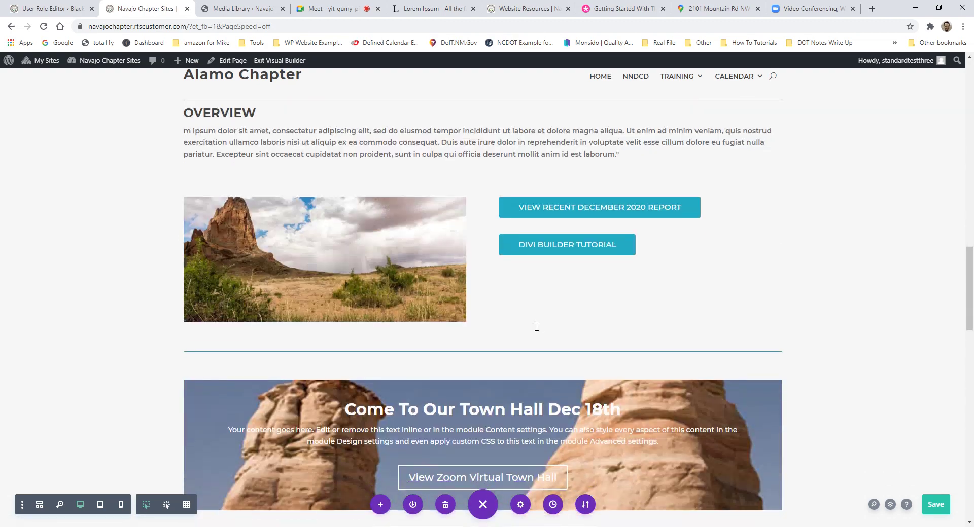
pyautogui.scroll(2, 354, 243)
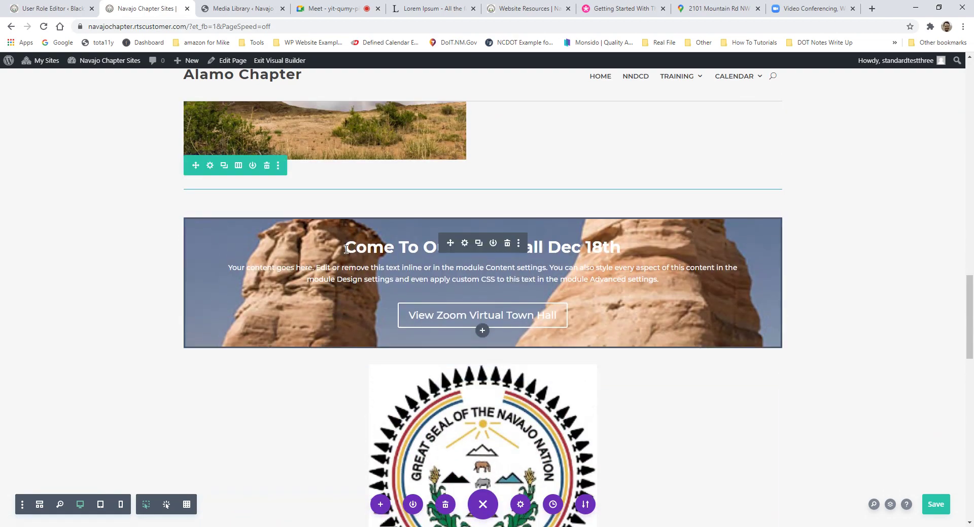
pyautogui.tripleClick(554, 250)
pyautogui.scroll(19, 555, 270)
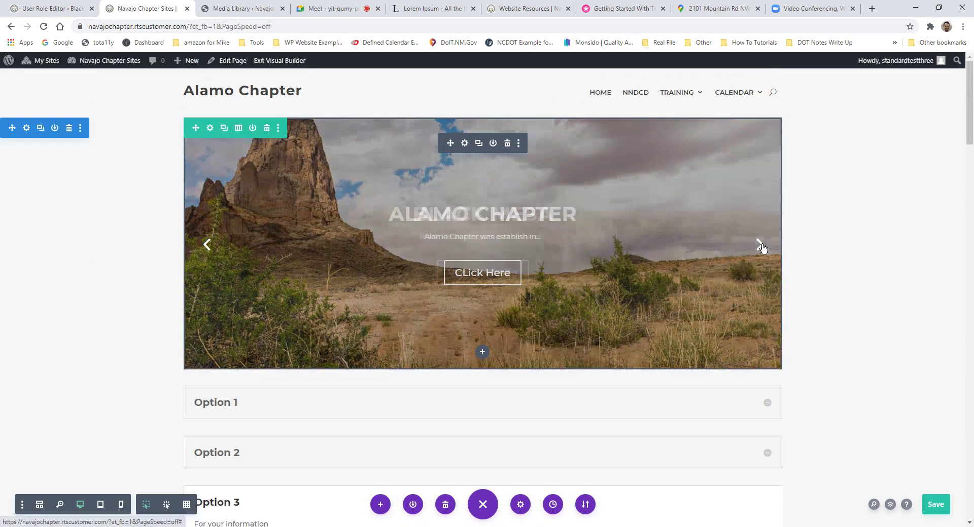
pyautogui.click(759, 246)
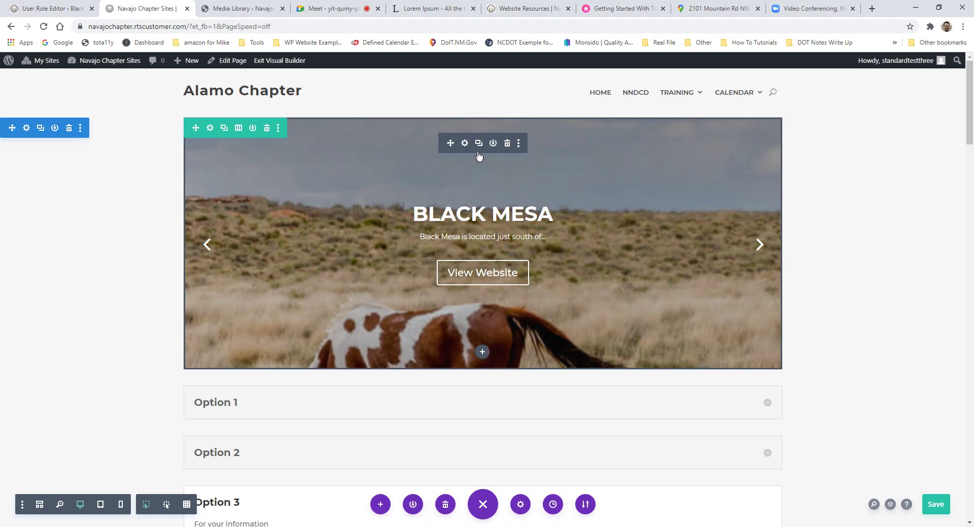
pyautogui.click(506, 144)
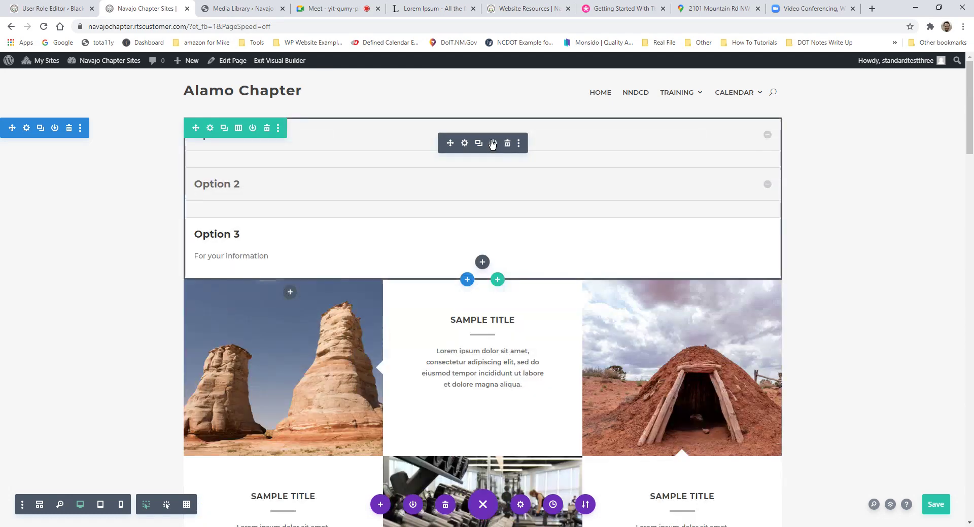
# Step: Insert a Slider module, drag it above Option 1, and open its settings
pyautogui.click(482, 262)
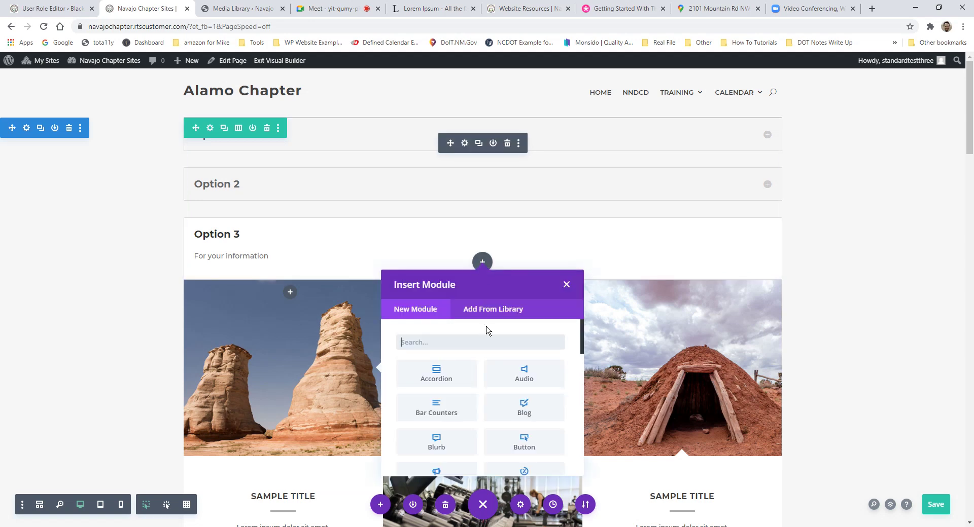
pyautogui.write('slider')
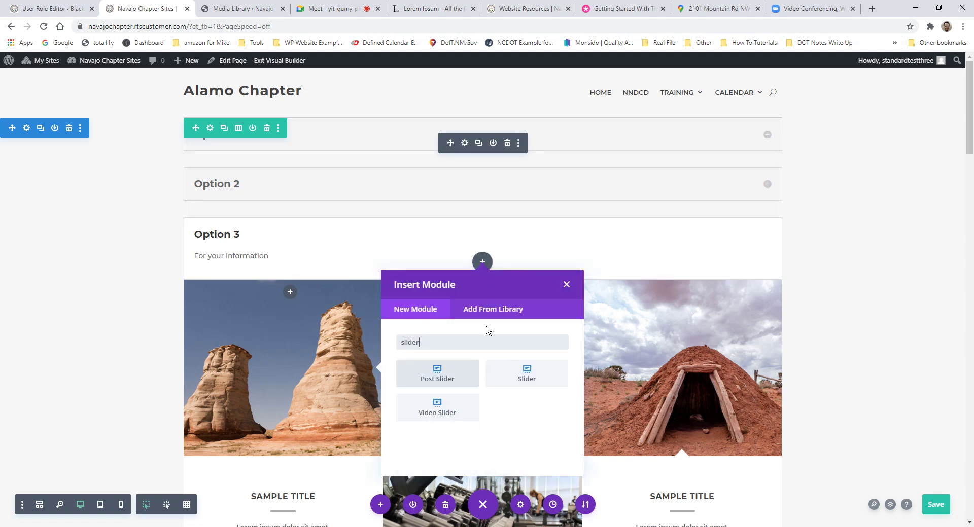
pyautogui.click(526, 374)
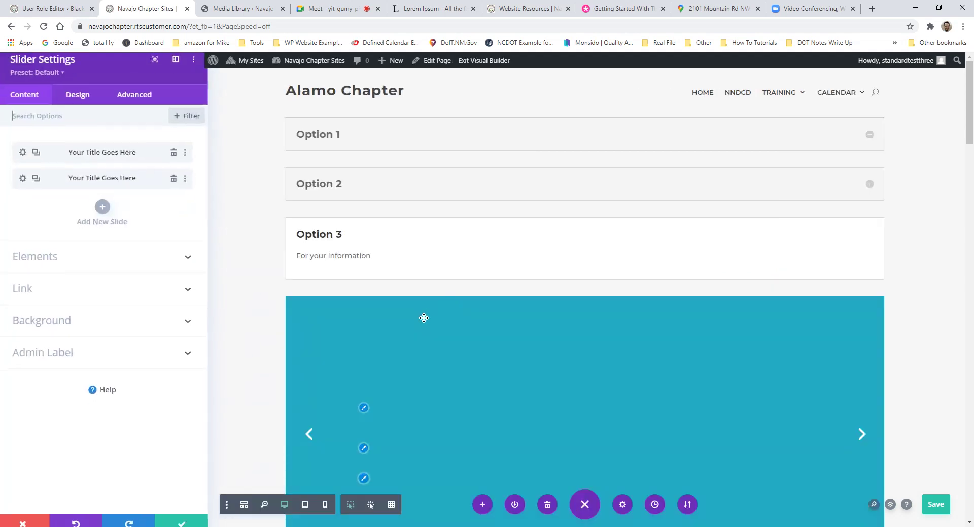
pyautogui.click(180, 521)
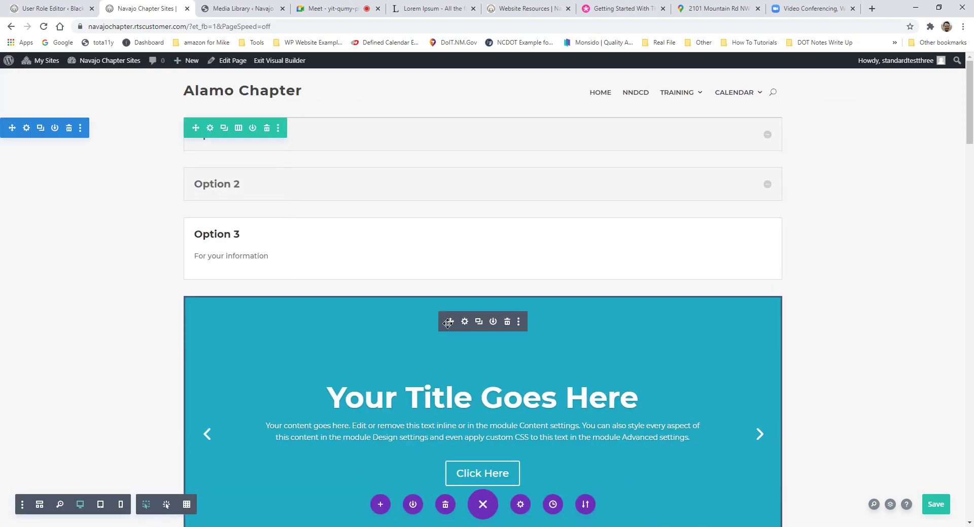
pyautogui.moveTo(447, 323); pyautogui.dragTo(482, 110)
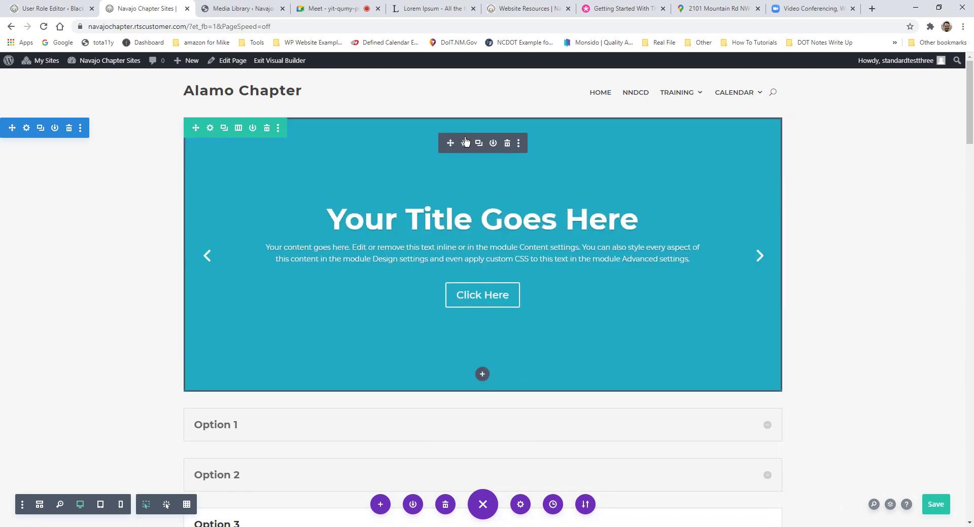
pyautogui.click(465, 144)
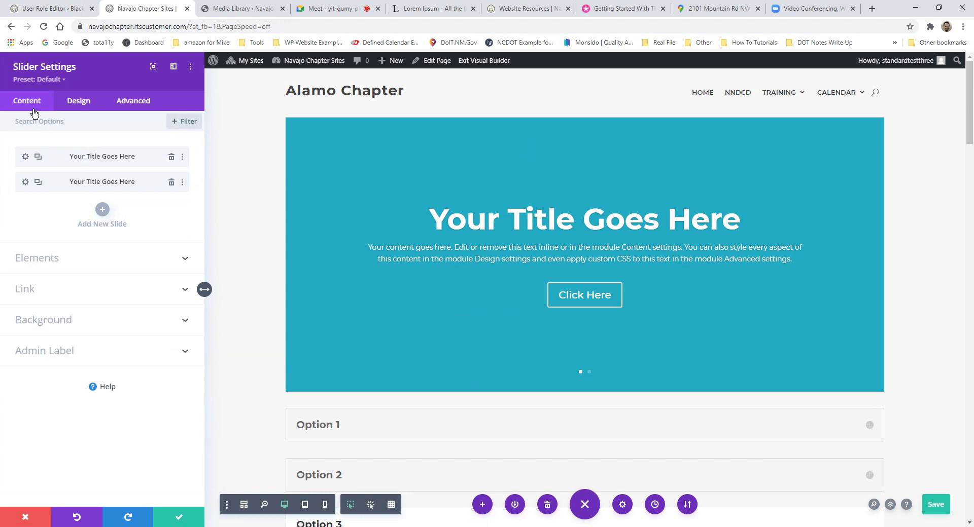
pyautogui.click(127, 111)
# Step: Add a third slide and toggle the slider's arrows and dot controls off and back on
pyautogui.click(110, 212)
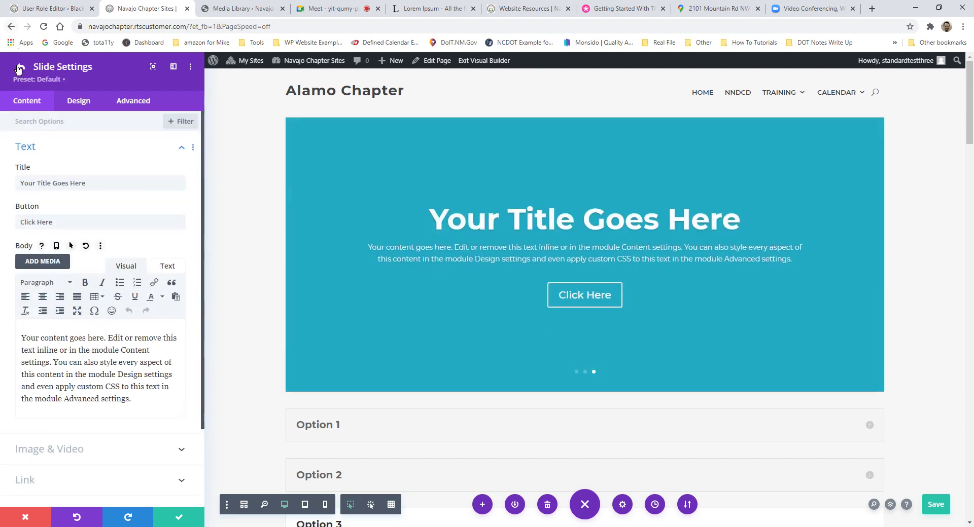
pyautogui.click(20, 66)
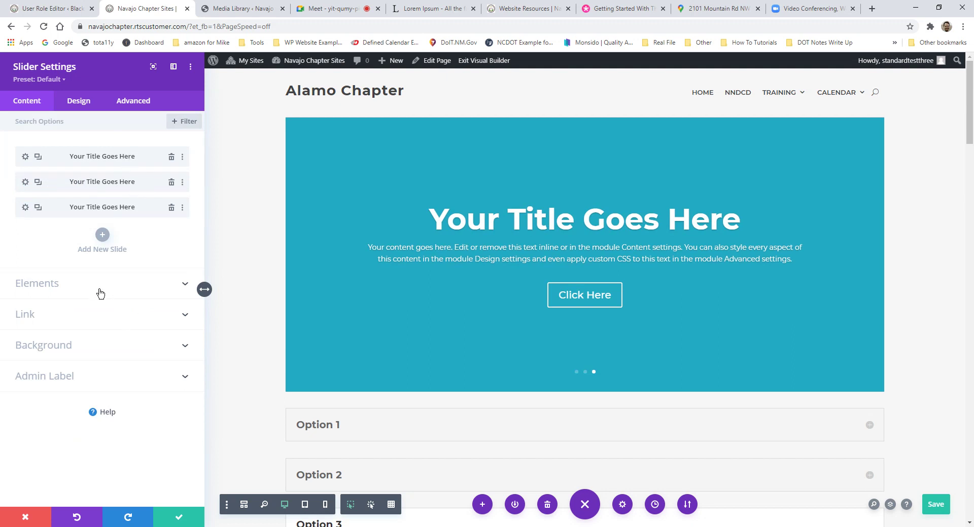
pyautogui.click(36, 297)
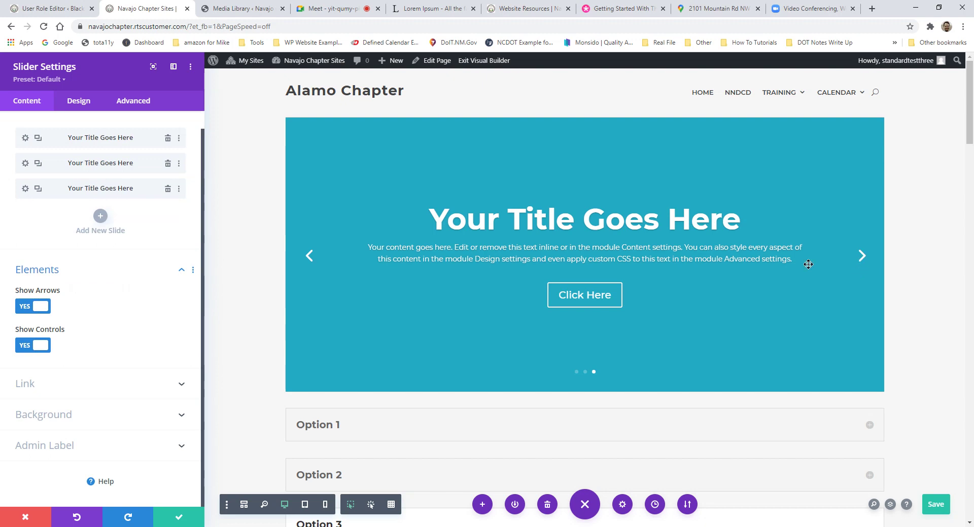
pyautogui.click(24, 308)
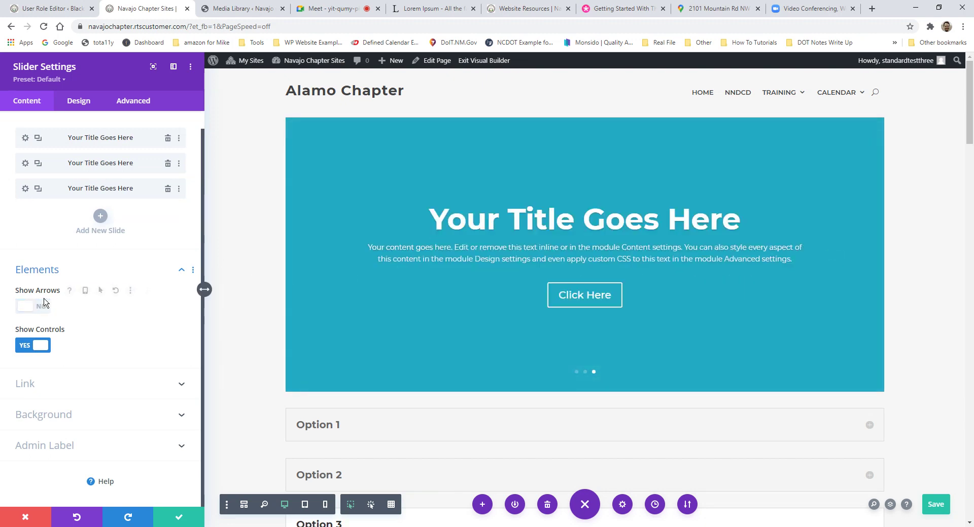
pyautogui.click(25, 306)
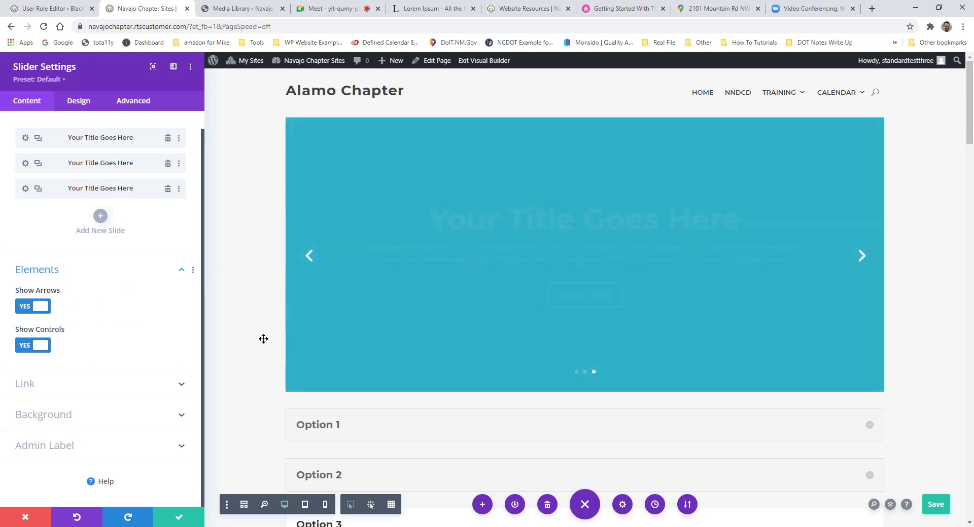
pyautogui.click(49, 347)
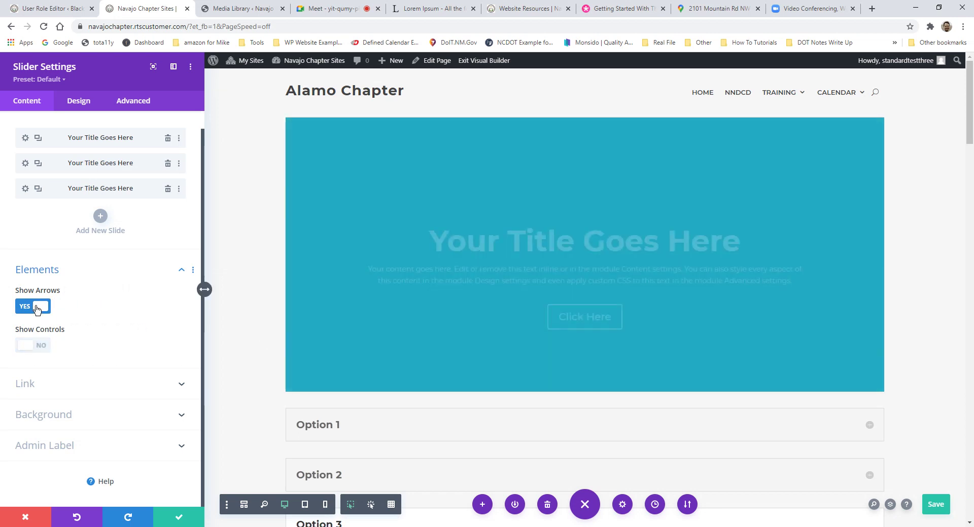
pyautogui.click(35, 345)
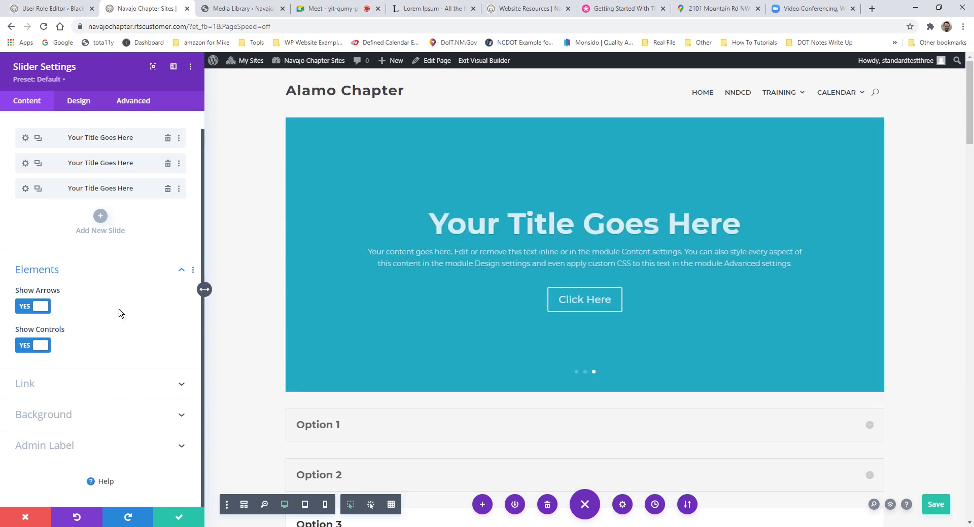
# Step: Inspect and collapse the slider's link and background options
pyautogui.click(80, 386)
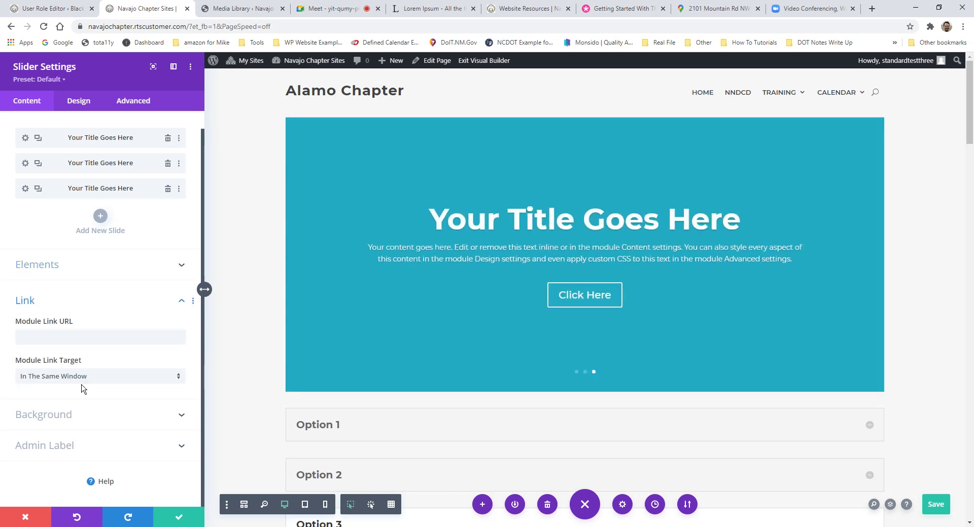
pyautogui.click(90, 301)
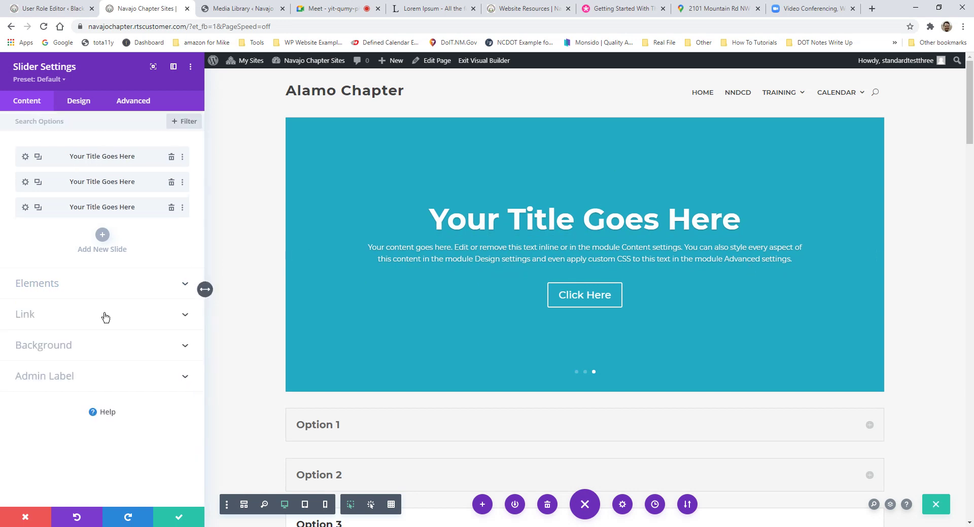
pyautogui.click(80, 352)
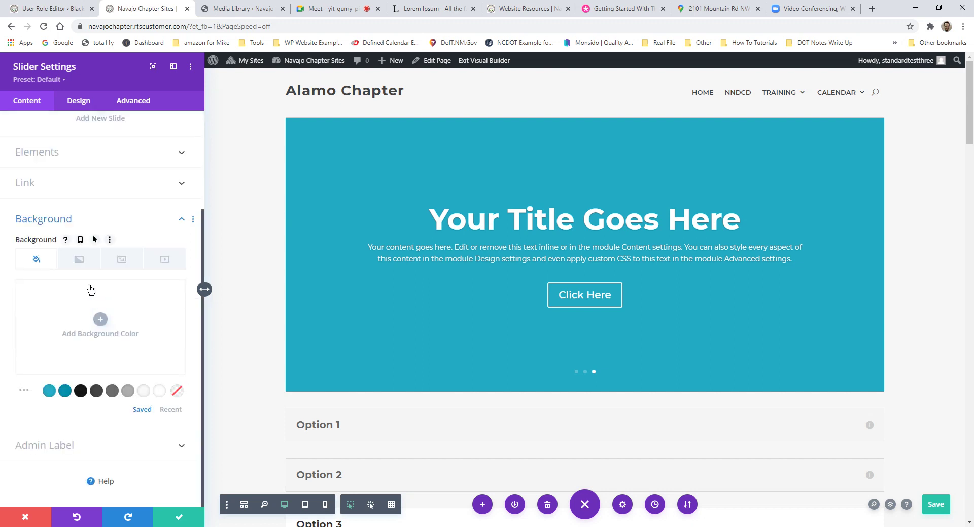
pyautogui.click(87, 223)
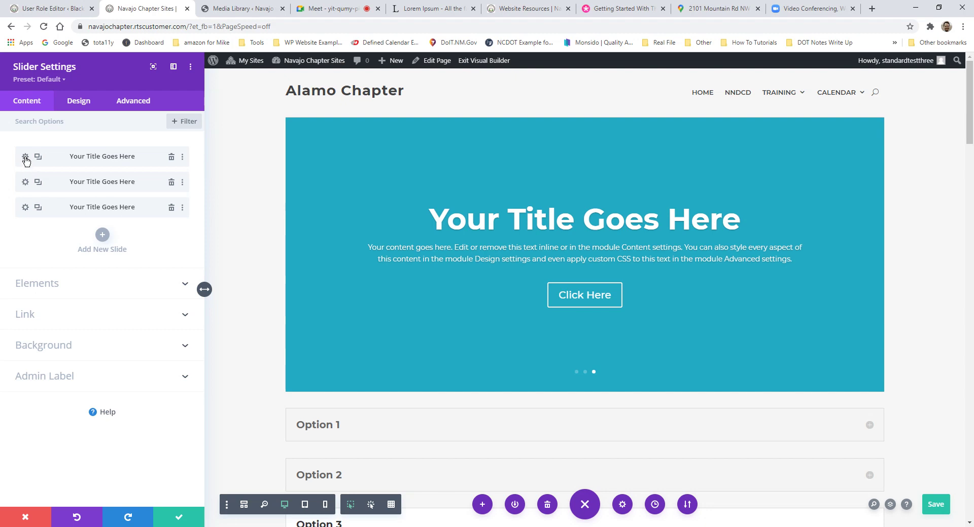
# Step: Retitle slide one 'Real Time Solutions' with button text 'Leave us some feeback'
pyautogui.click(25, 159)
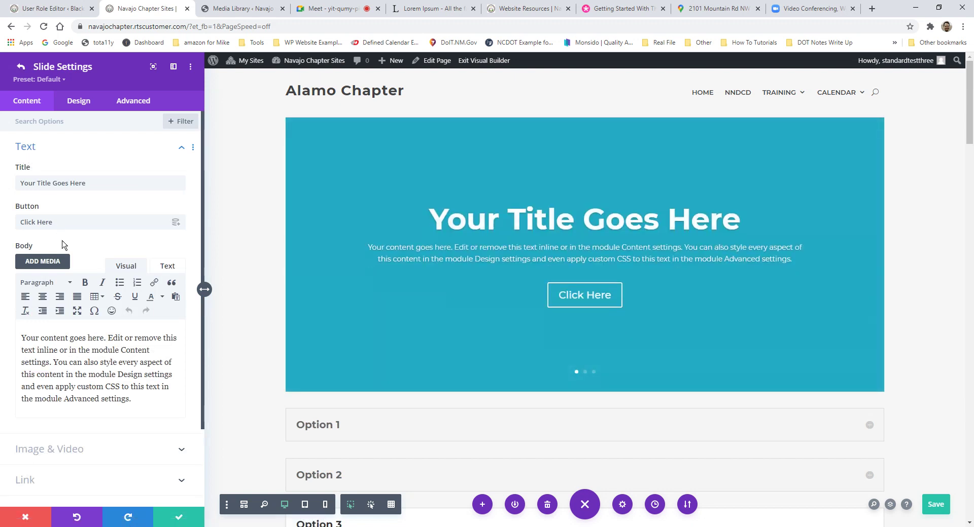
pyautogui.moveTo(94, 184); pyautogui.dragTo(16, 179)
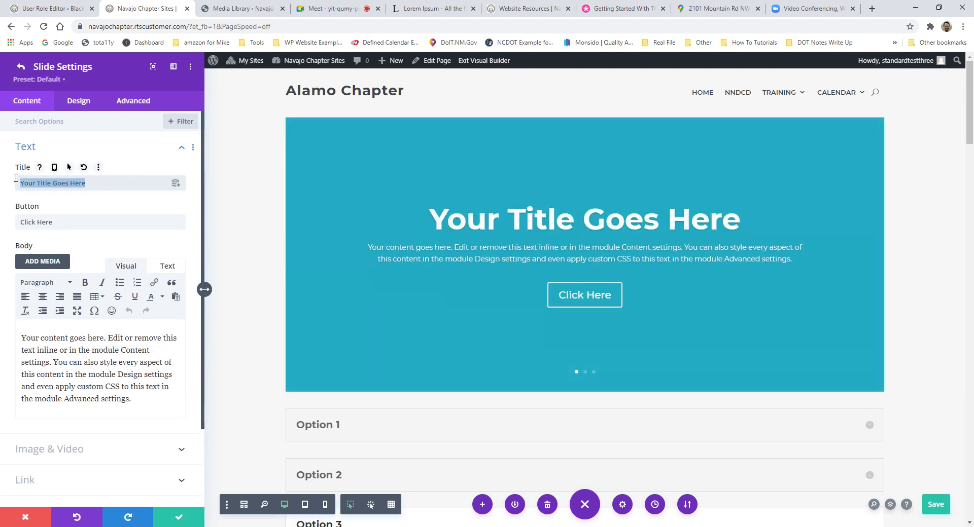
pyautogui.write('Rea')
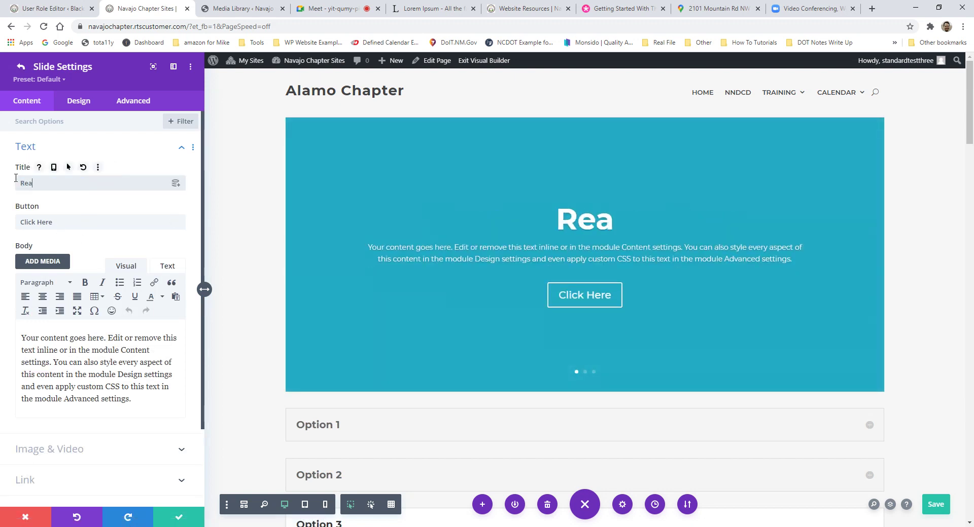
pyautogui.write('l Time Solutions')
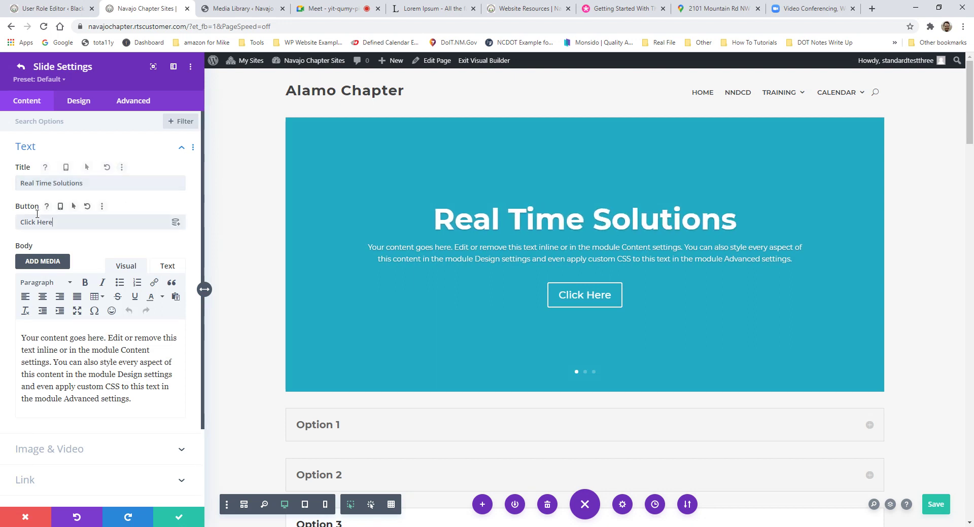
pyautogui.moveTo(53, 222); pyautogui.dragTo(8, 215)
pyautogui.write('V')
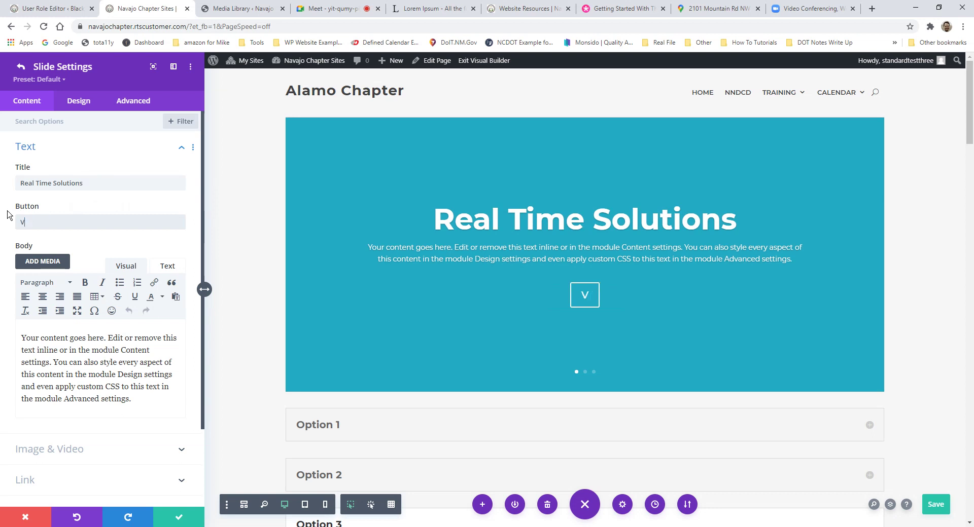
pyautogui.write('iew our Schec')
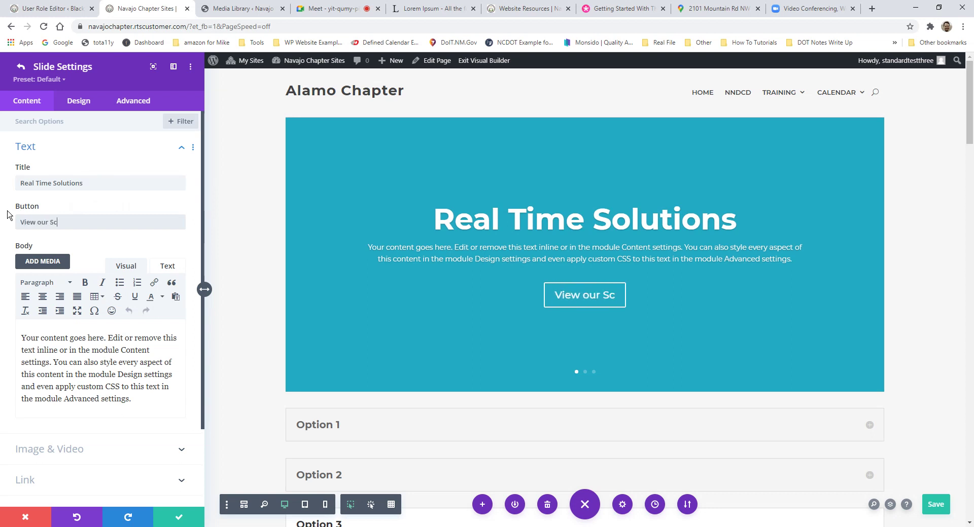
pyautogui.press('BackSpace')
pyautogui.press('BackSpace')
pyautogui.press('BackSpace')
pyautogui.press('BackSpace')
pyautogui.press('BackSpace')
pyautogui.press('BackSpace')
pyautogui.press('BackSpace')
pyautogui.press('BackSpace')
pyautogui.press('BackSpace')
pyautogui.press('BackSpace')
pyautogui.press('BackSpace')
pyautogui.press('BackSpace')
pyautogui.press('BackSpace')
pyautogui.press('BackSpace')
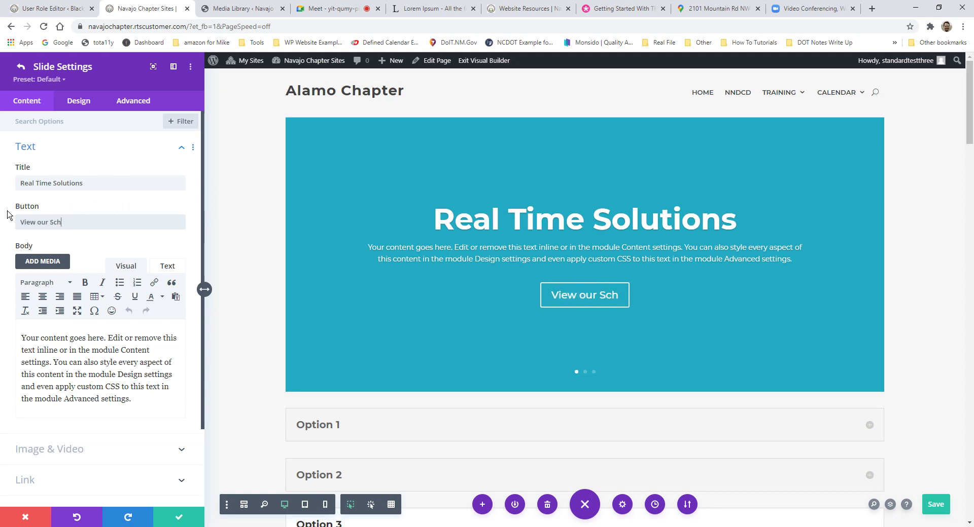
pyautogui.write('Leav')
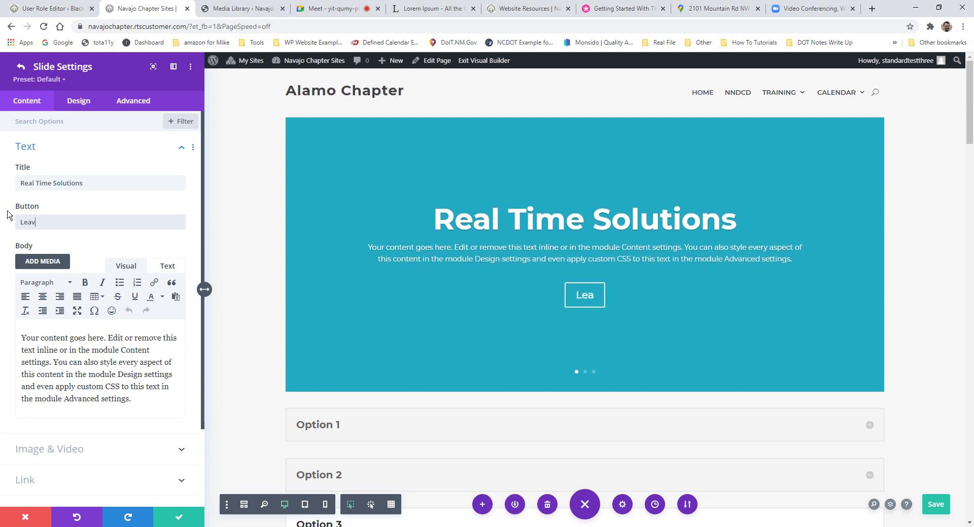
pyautogui.write('e us some feeback')
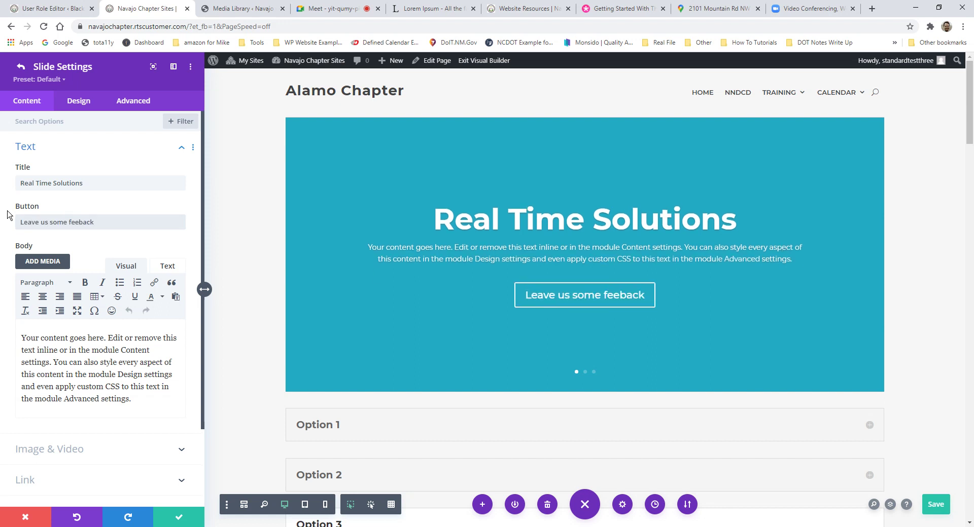
# Step: Copy a Lorem ipsum sentence from lipsum.com and paste it as the slide's body text
pyautogui.click(429, 9)
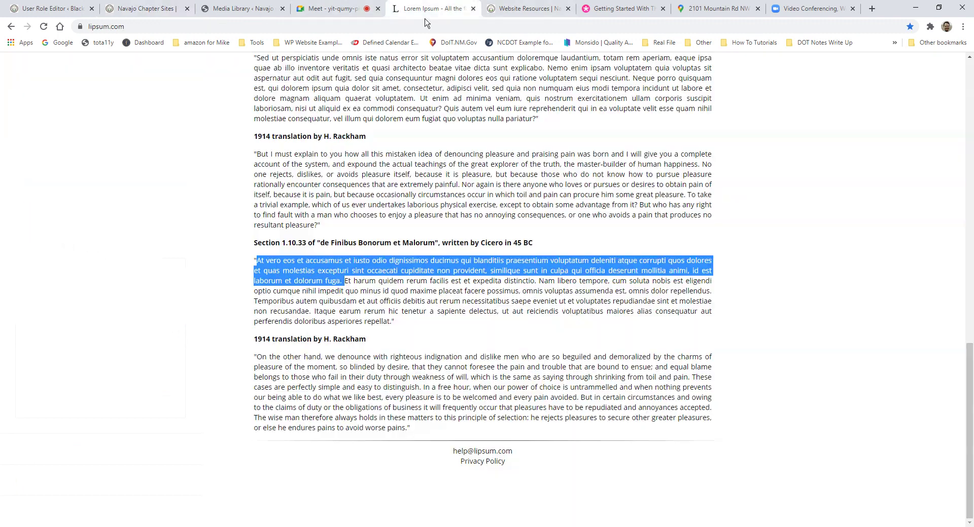
pyautogui.click(393, 292)
pyautogui.moveTo(257, 260); pyautogui.dragTo(319, 270)
pyautogui.hotkey('ctrl', 'c')
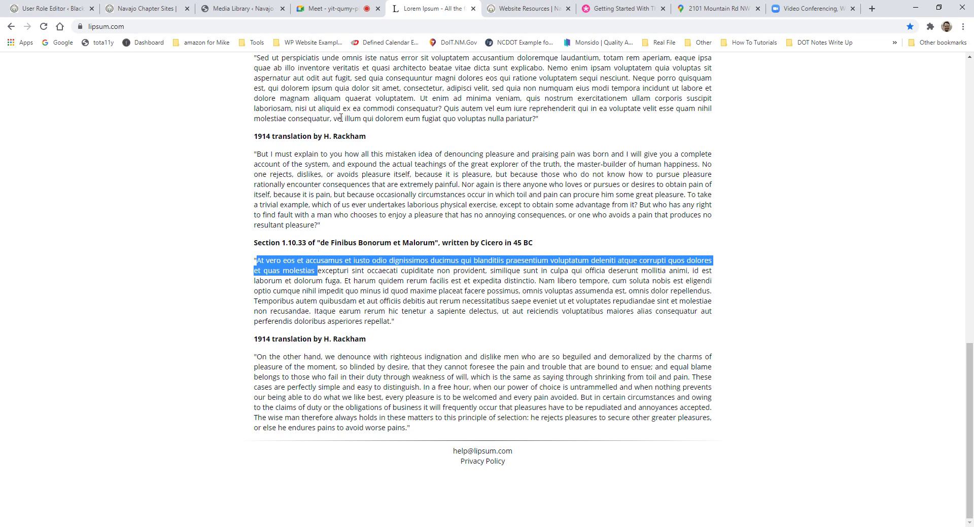
pyautogui.click(238, 8)
pyautogui.click(148, 9)
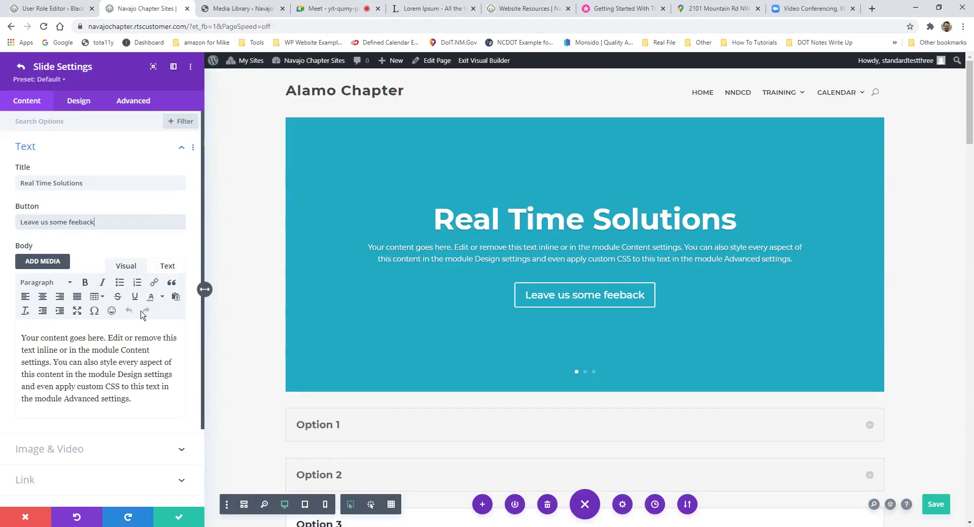
pyautogui.moveTo(147, 404); pyautogui.dragTo(16, 325)
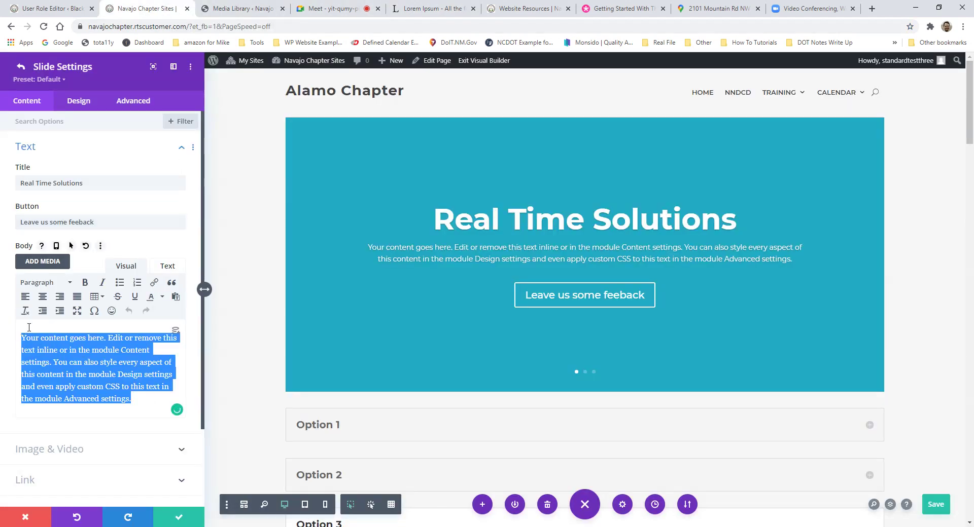
pyautogui.hotkey('ctrl', 'v')
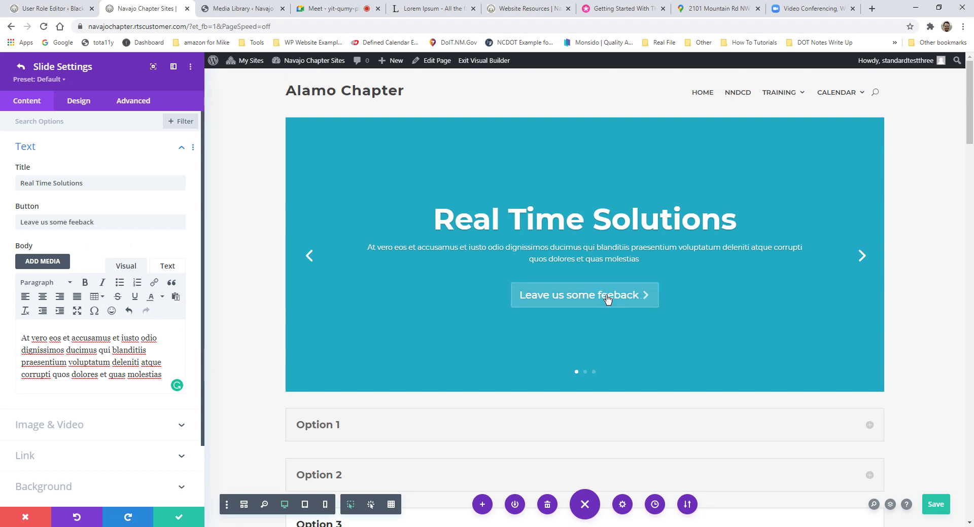
pyautogui.scroll(-1, 105, 348)
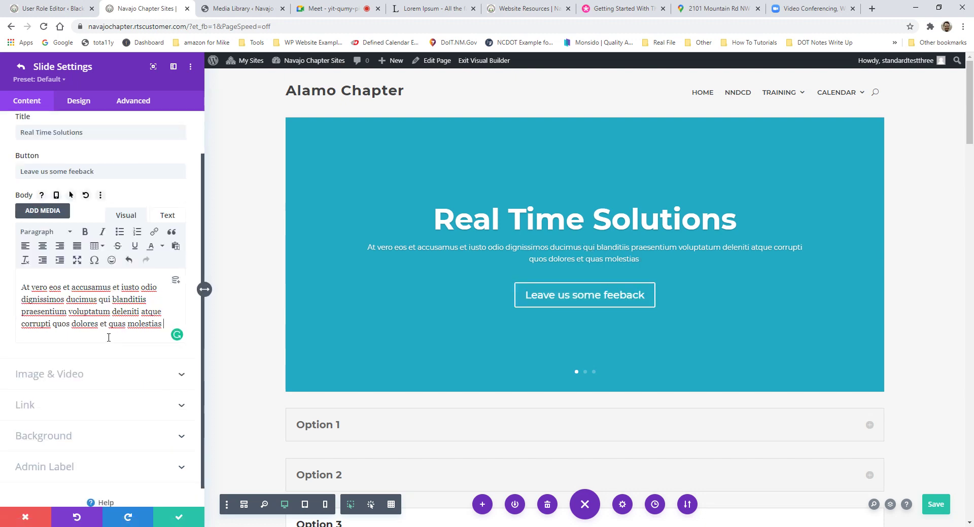
pyautogui.click(81, 374)
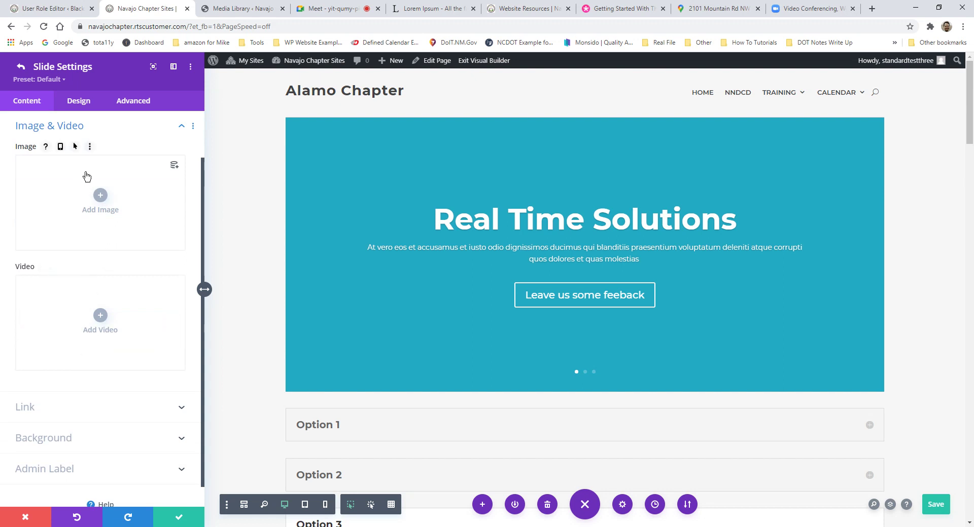
pyautogui.click(76, 130)
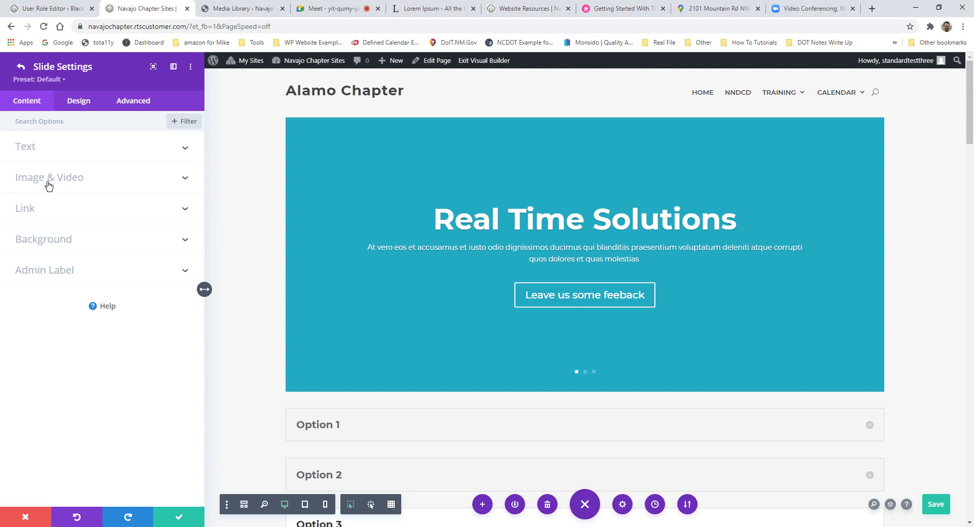
# Step: Try light grey, medium grey and dark slide backgrounds before reverting to teal
pyautogui.click(70, 246)
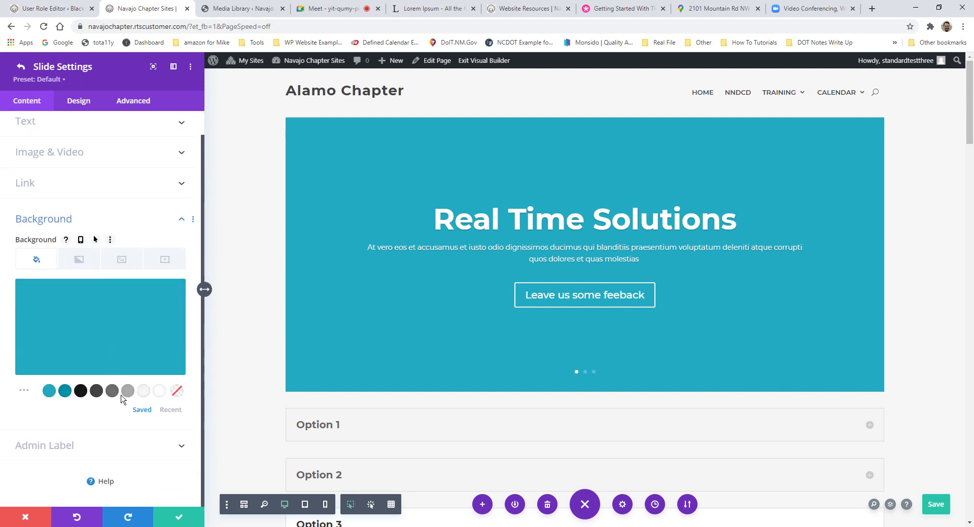
pyautogui.click(128, 391)
pyautogui.click(112, 391)
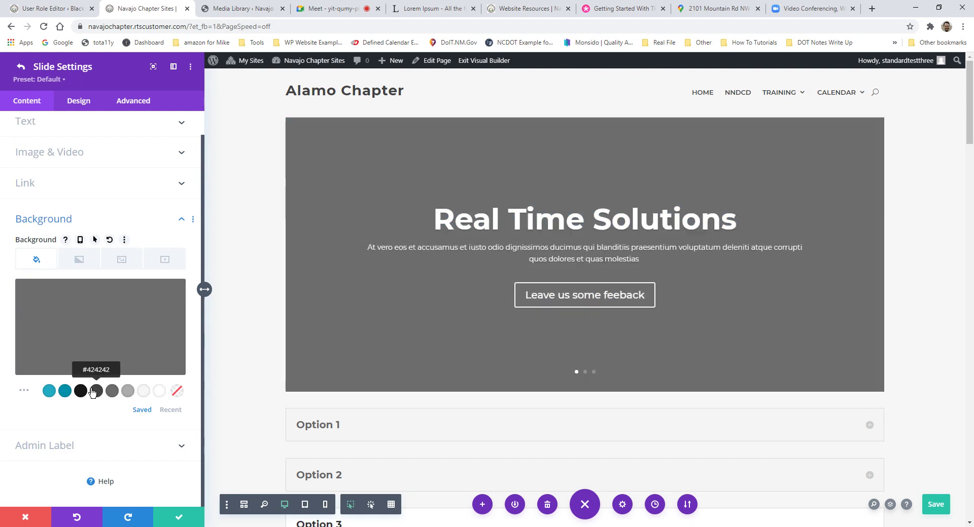
pyautogui.click(81, 391)
pyautogui.click(65, 391)
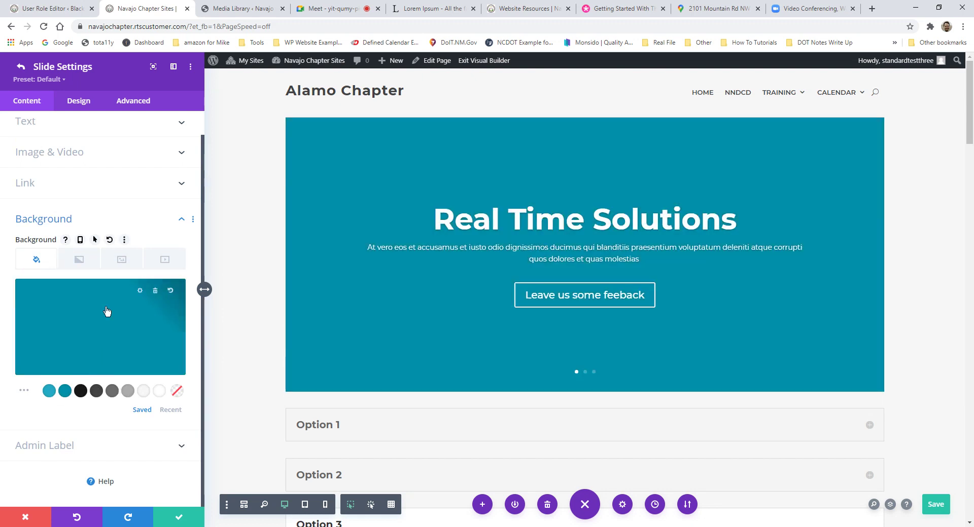
# Step: Set the ancient-carving image as the slide's background image
pyautogui.click(126, 264)
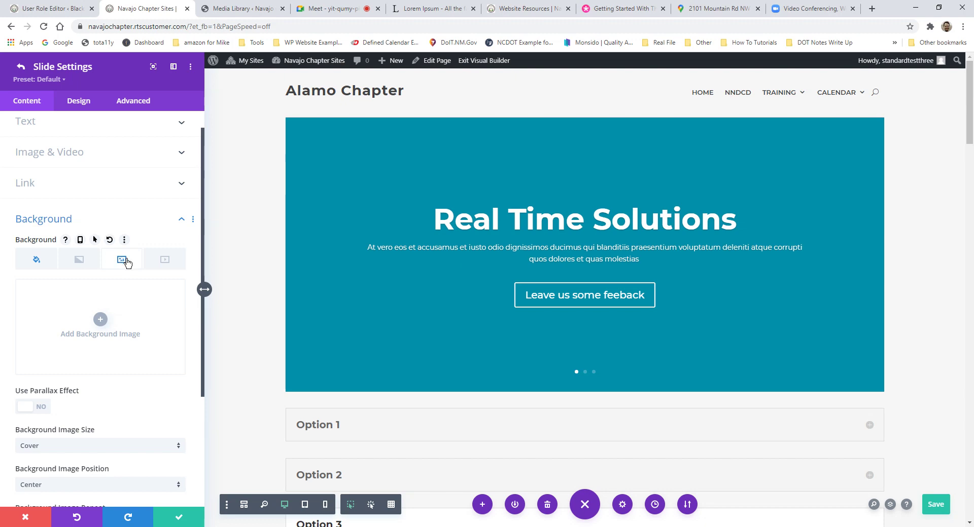
pyautogui.click(101, 321)
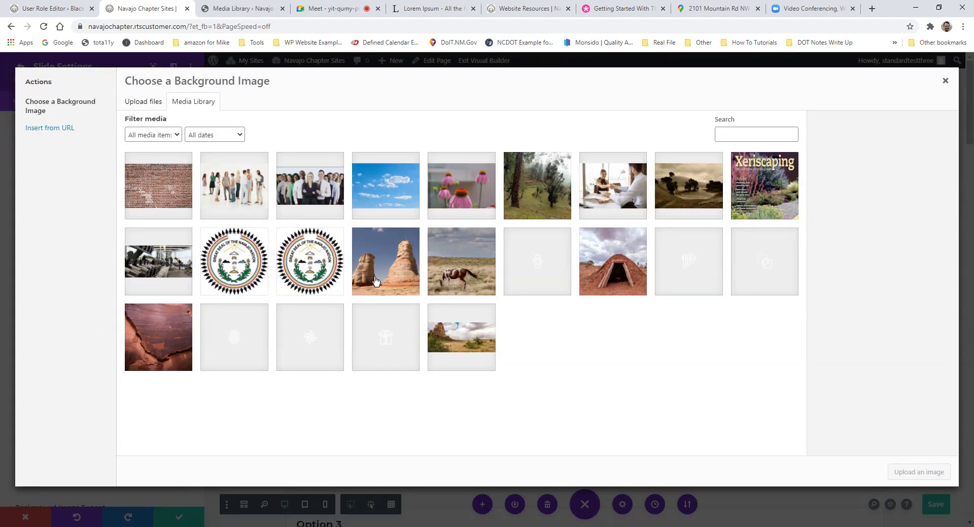
pyautogui.click(381, 279)
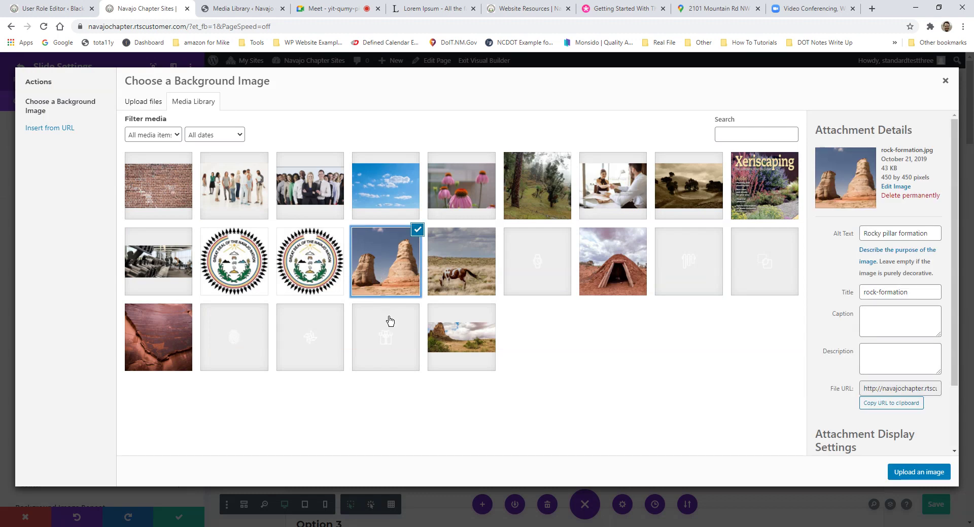
pyautogui.click(181, 350)
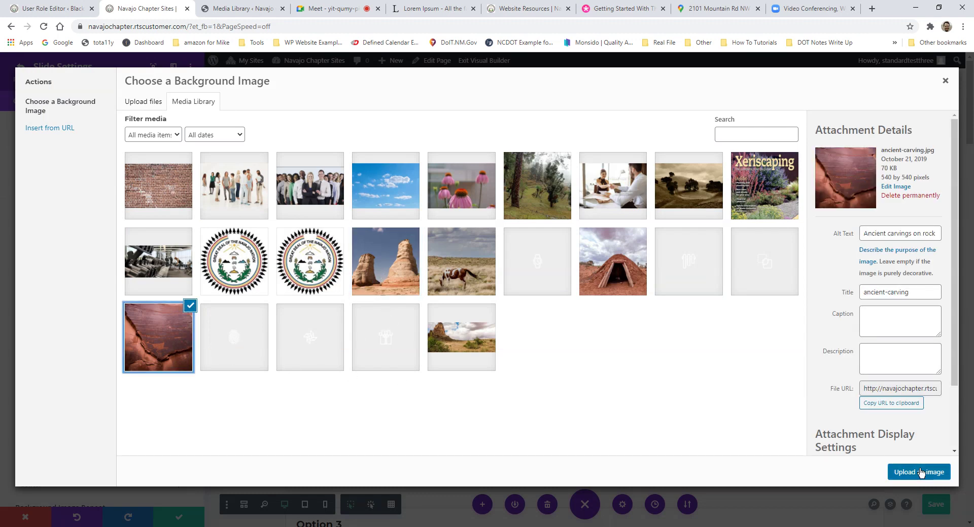
pyautogui.click(928, 472)
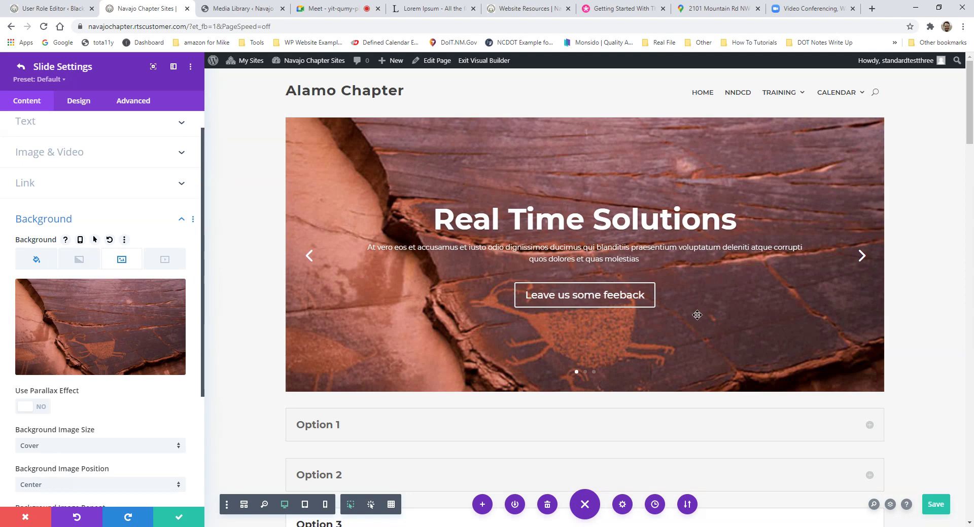
# Step: Remove the background image and give the slide a solid medium grey colour
pyautogui.scroll(1, 50, 162)
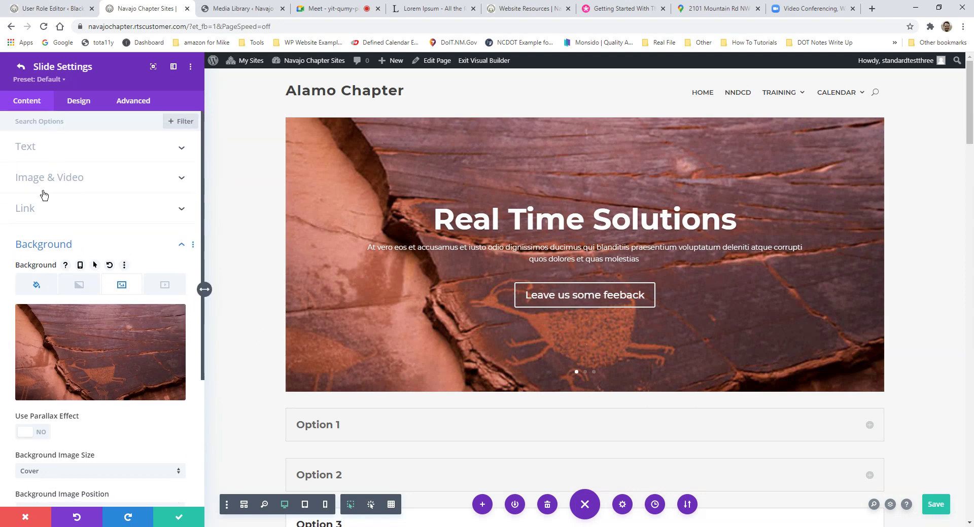
pyautogui.click(48, 183)
pyautogui.click(94, 144)
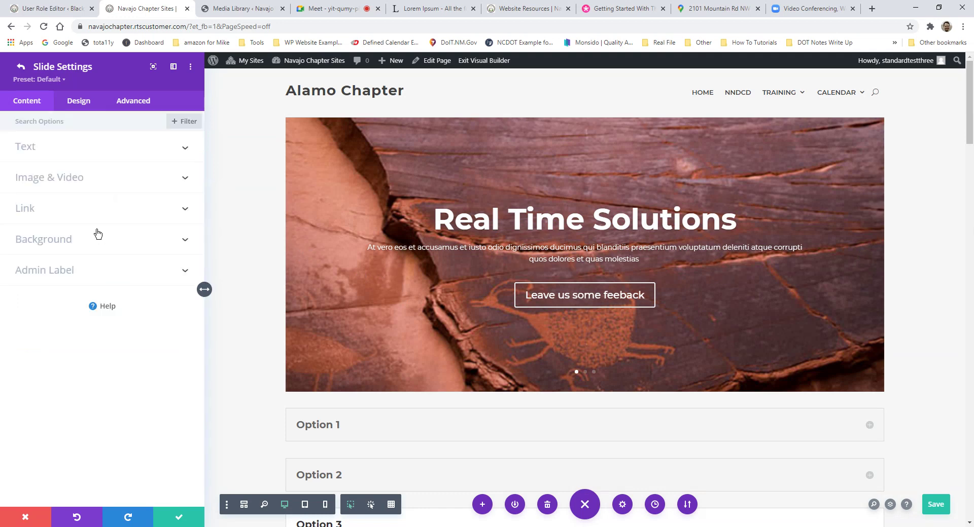
pyautogui.click(72, 241)
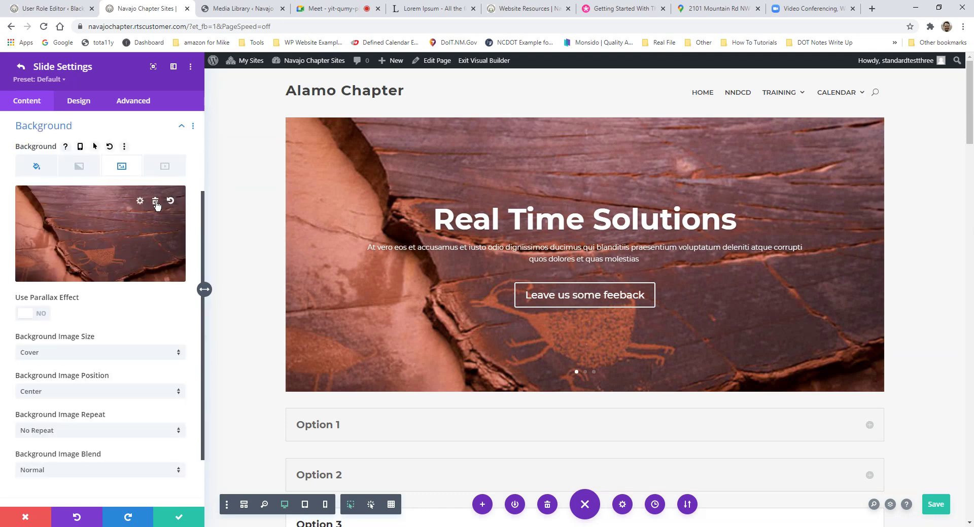
pyautogui.click(154, 203)
pyautogui.scroll(4, 100, 274)
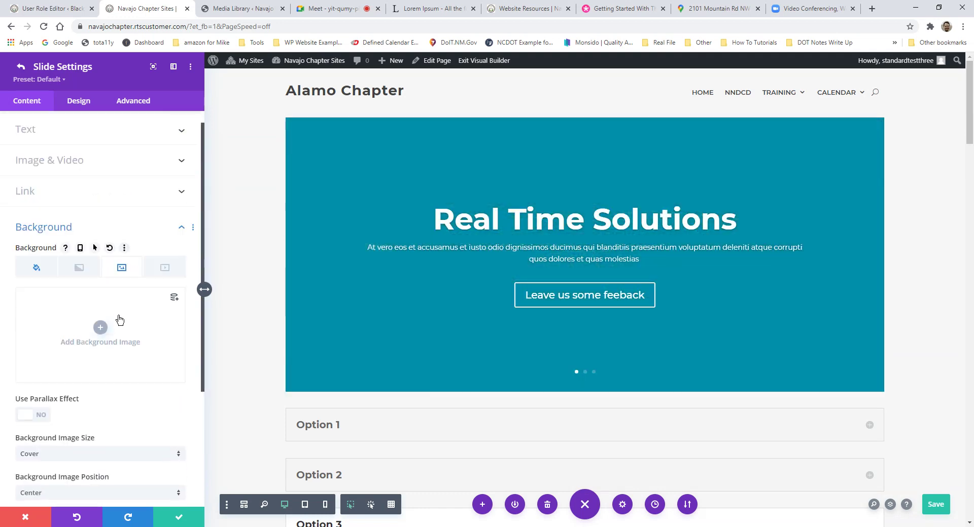
pyautogui.click(36, 268)
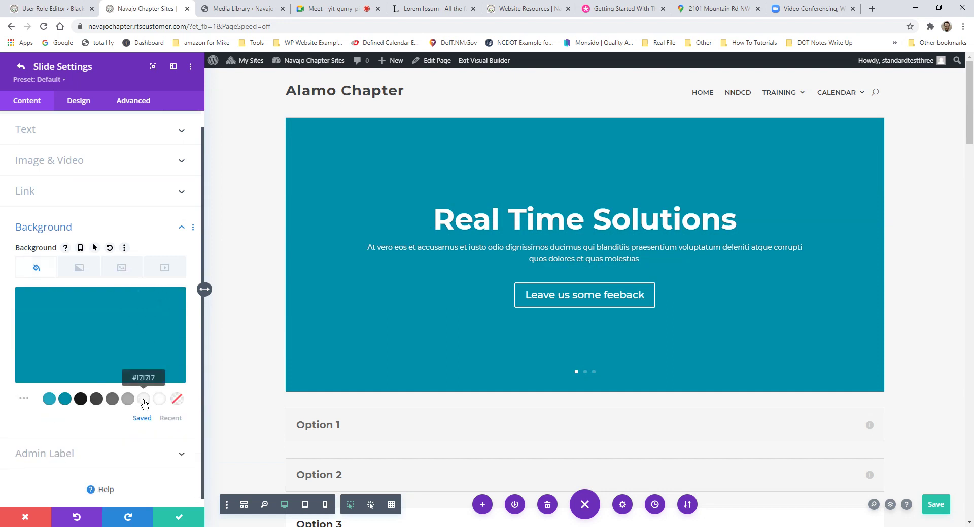
pyautogui.click(144, 399)
pyautogui.click(127, 400)
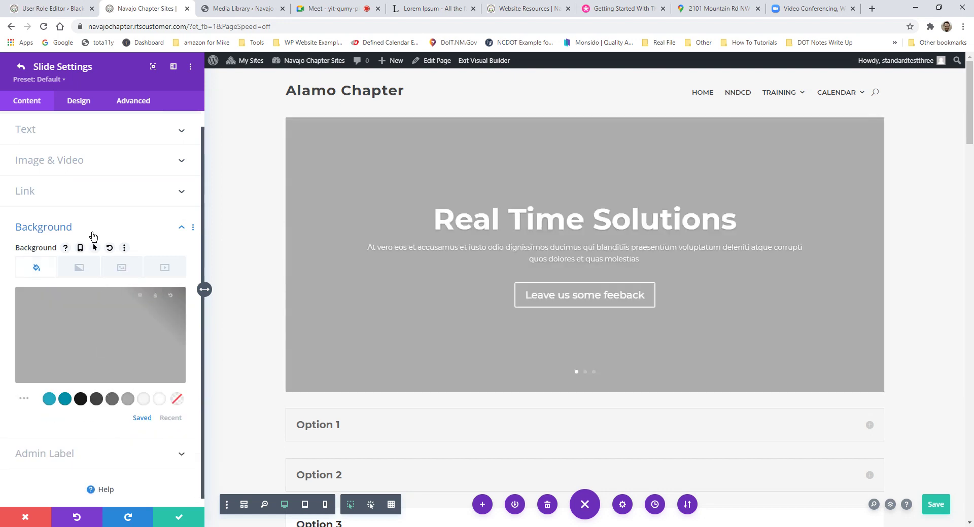
# Step: Insert the ancient-carving image into the slide's Image field and save the slide
pyautogui.click(50, 166)
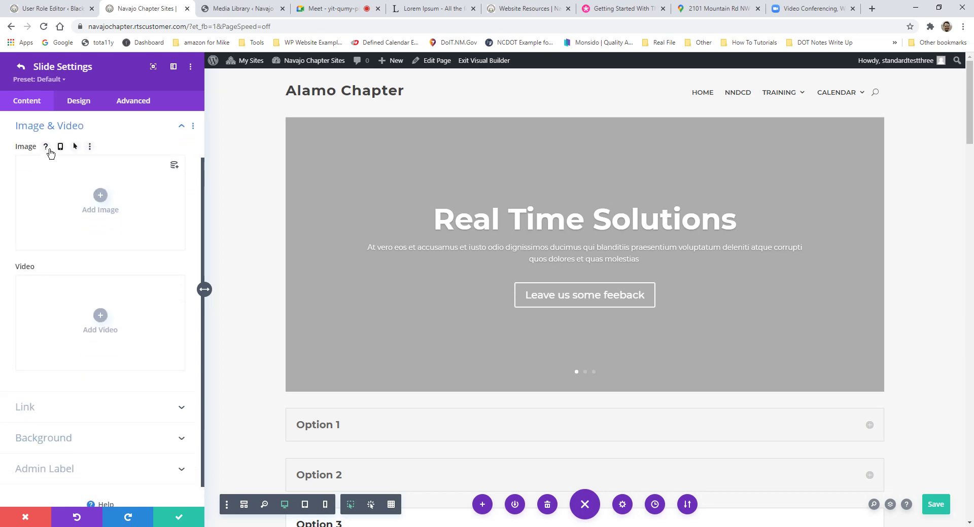
pyautogui.click(101, 197)
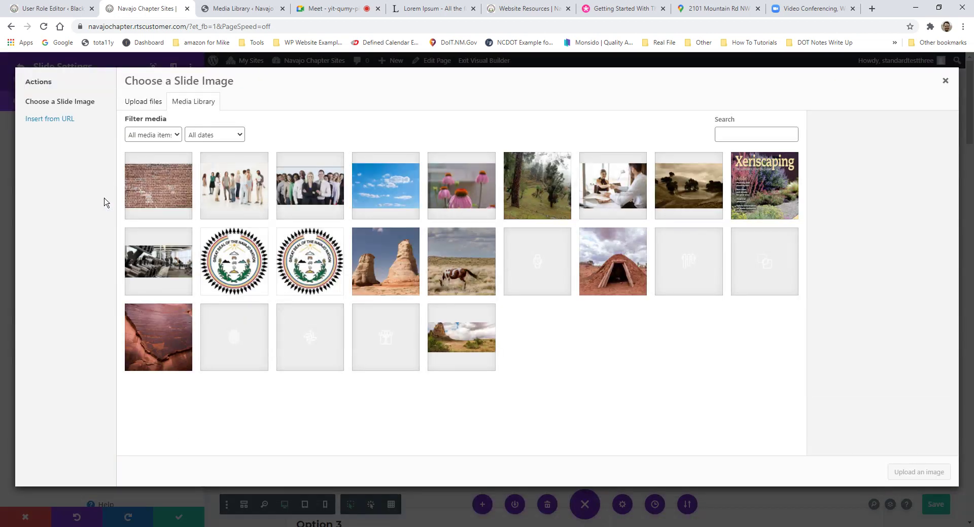
pyautogui.click(148, 330)
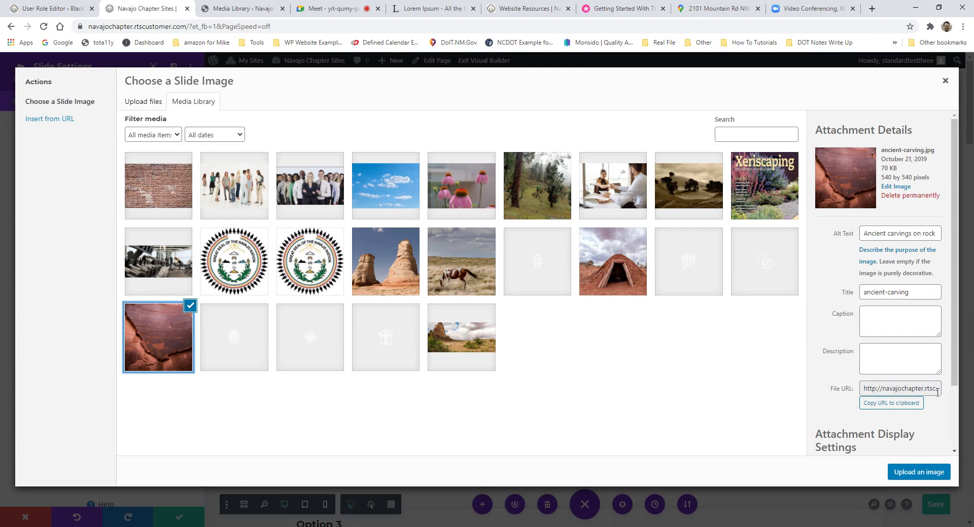
pyautogui.click(913, 473)
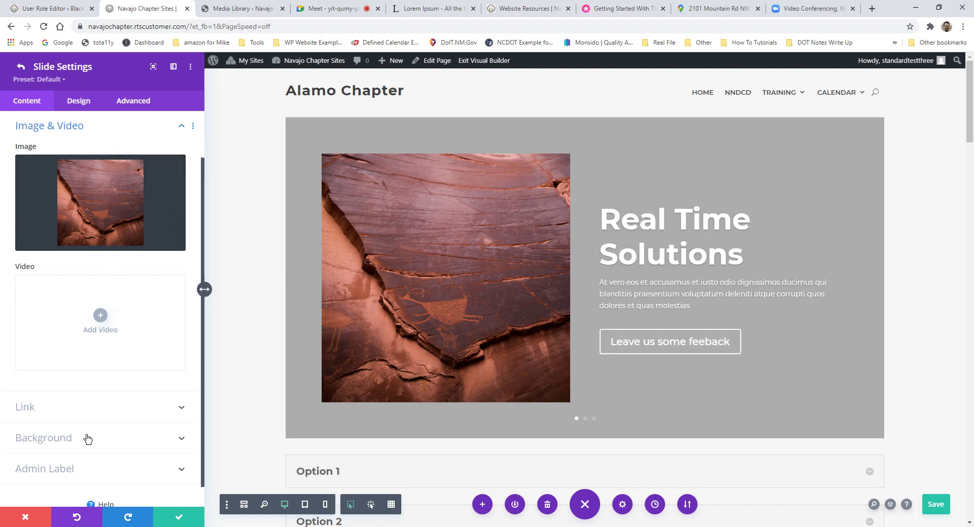
pyautogui.click(87, 440)
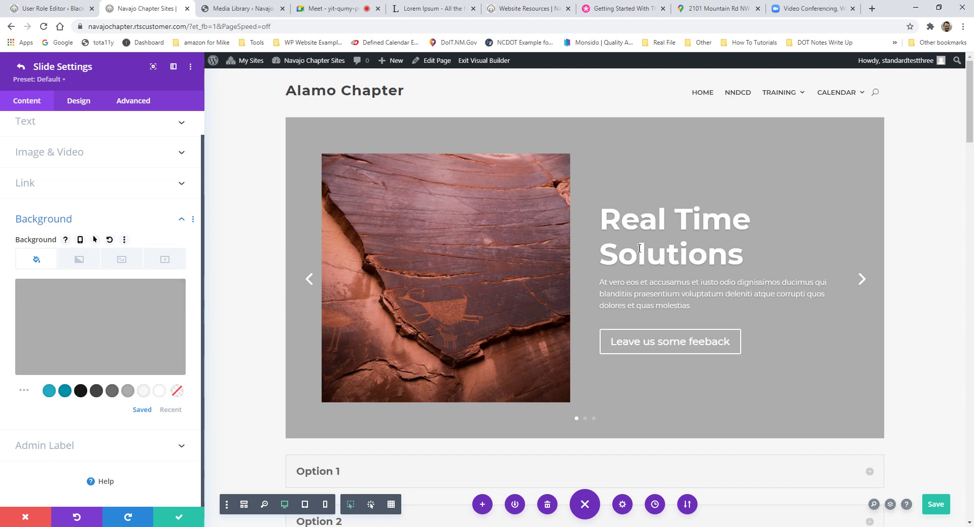
pyautogui.click(76, 152)
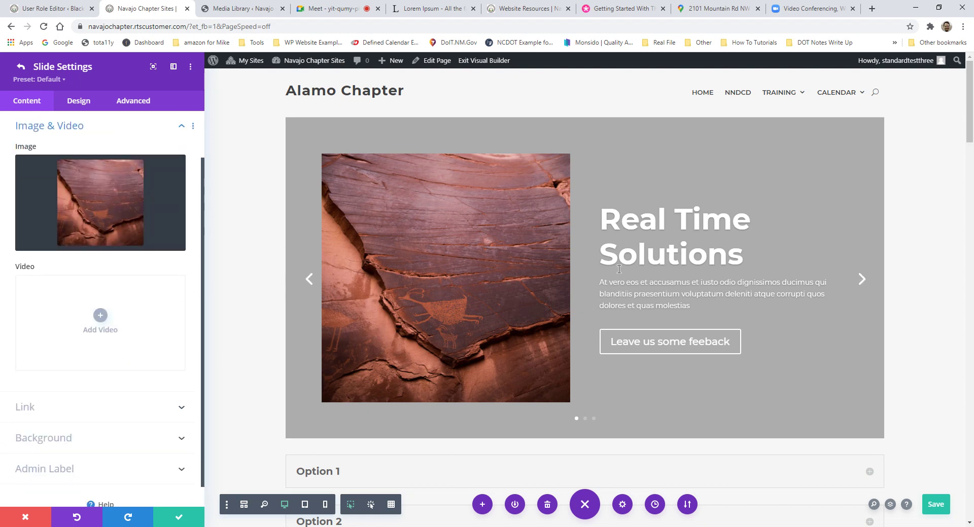
pyautogui.scroll(1, 130, 252)
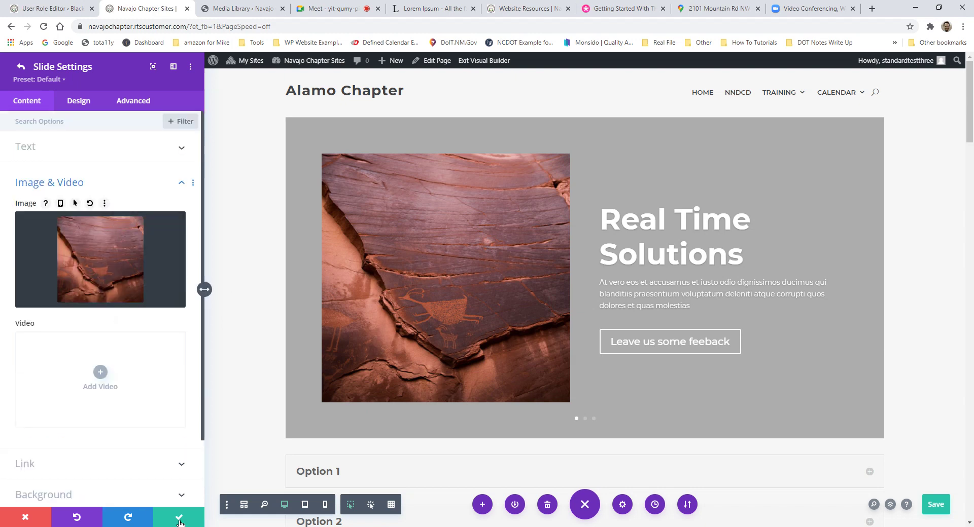
pyautogui.click(179, 518)
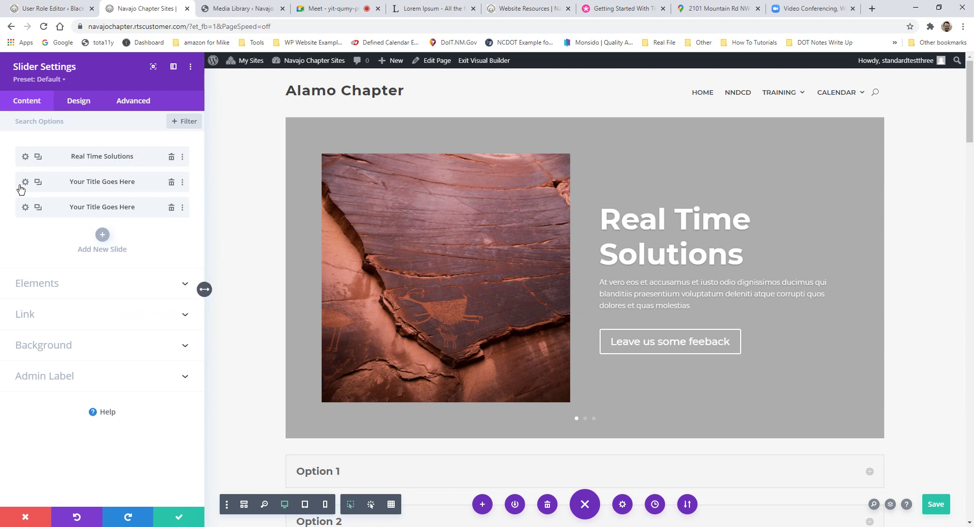
# Step: Set slide two's title to 'M'tucci's Italian' and button to 'View our December Menu', clearing its body
pyautogui.click(25, 184)
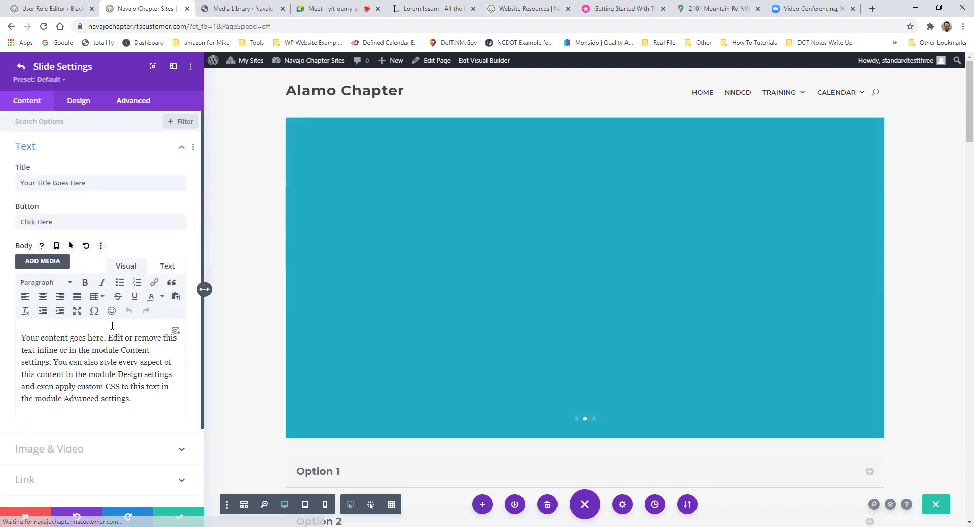
pyautogui.moveTo(88, 183); pyautogui.dragTo(20, 183)
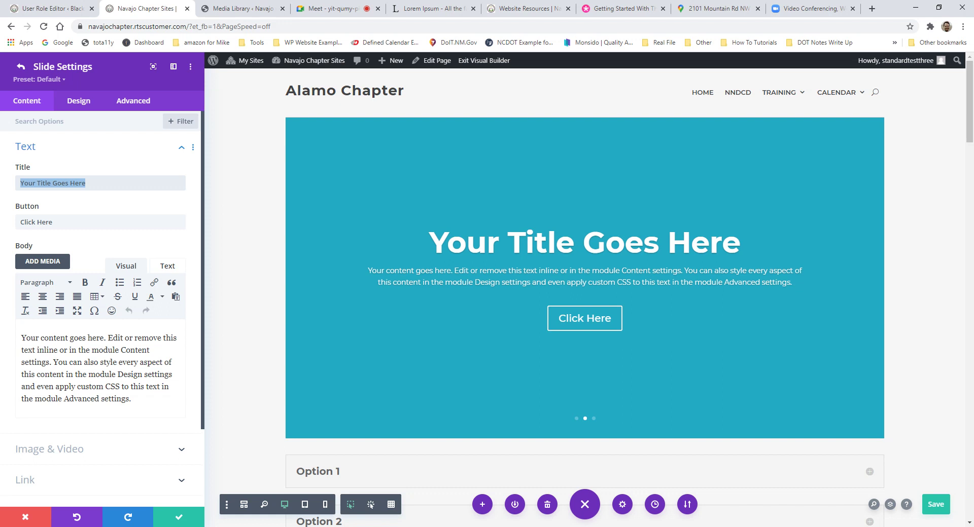
pyautogui.write("M'tucci'")
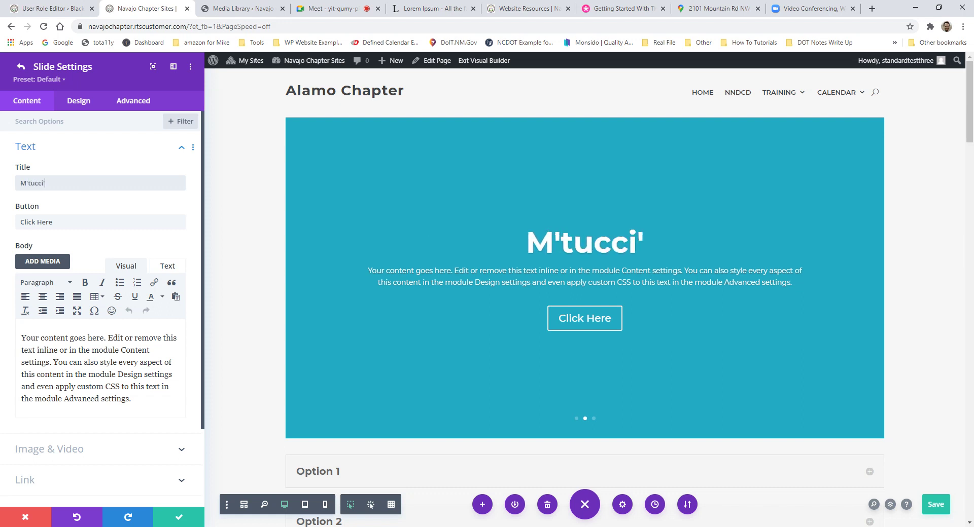
pyautogui.write('s Italian')
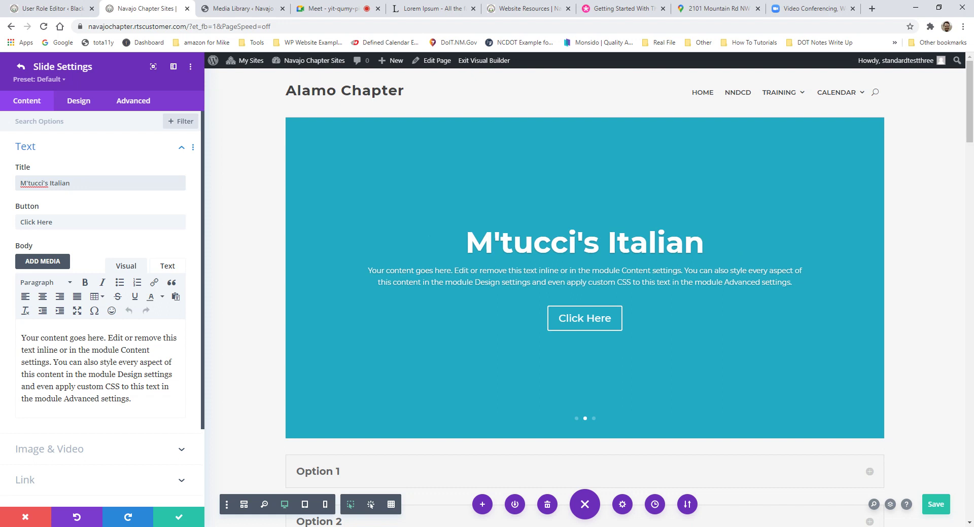
pyautogui.moveTo(52, 222); pyautogui.dragTo(19, 222)
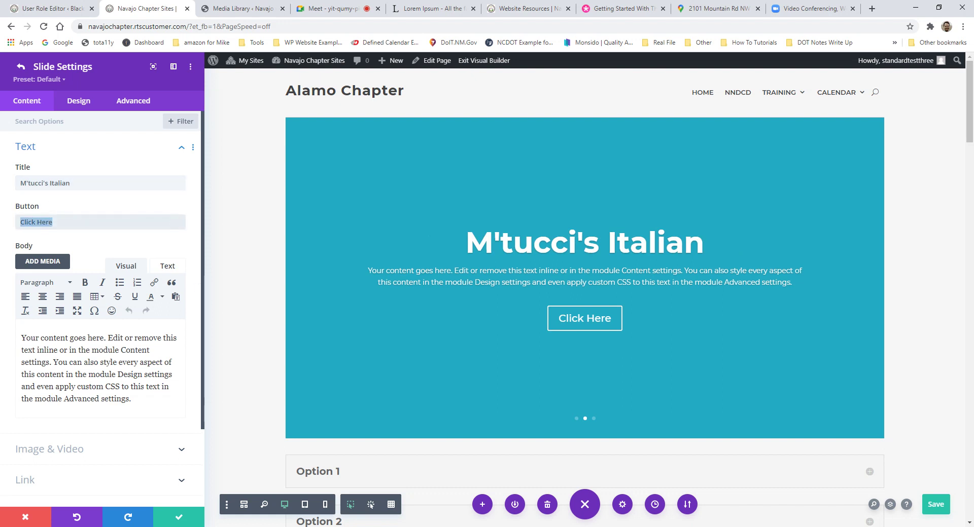
pyautogui.write('View ')
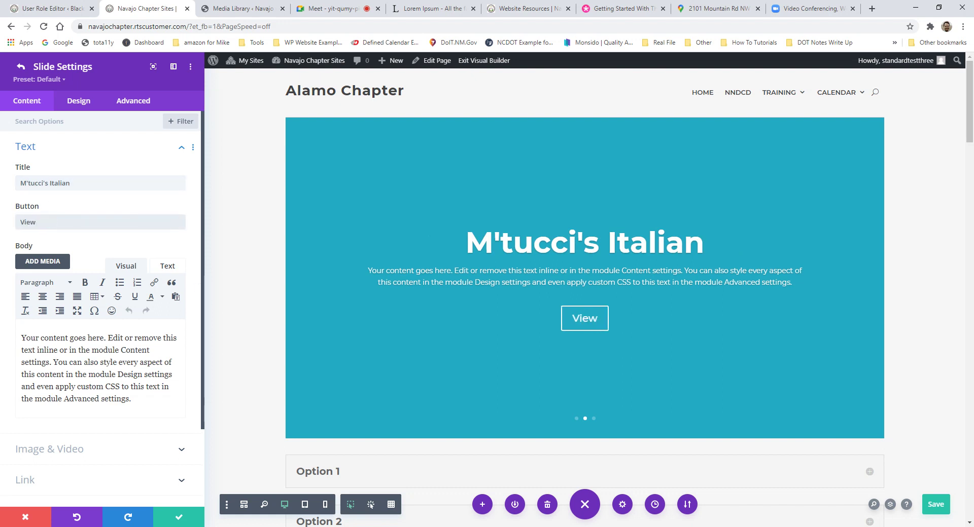
pyautogui.write('our December Menu')
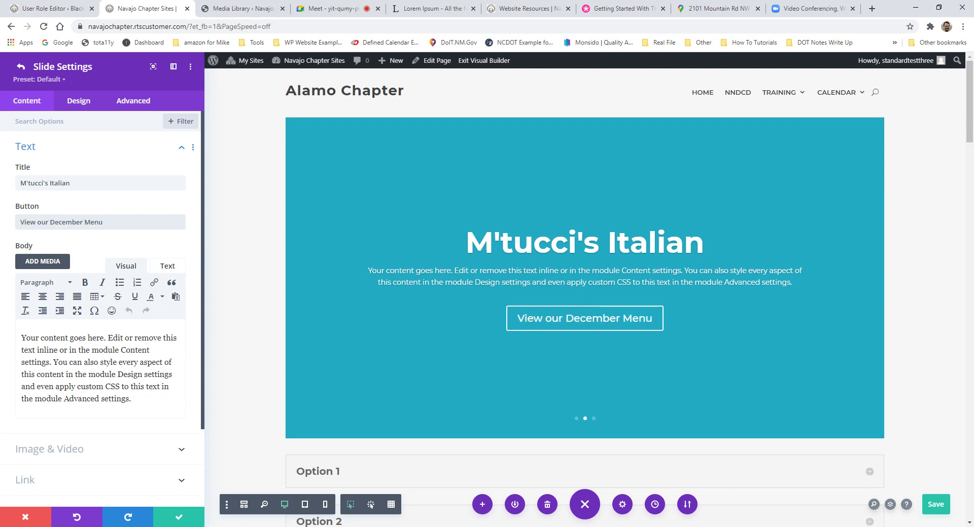
pyautogui.moveTo(133, 398); pyautogui.dragTo(14, 337)
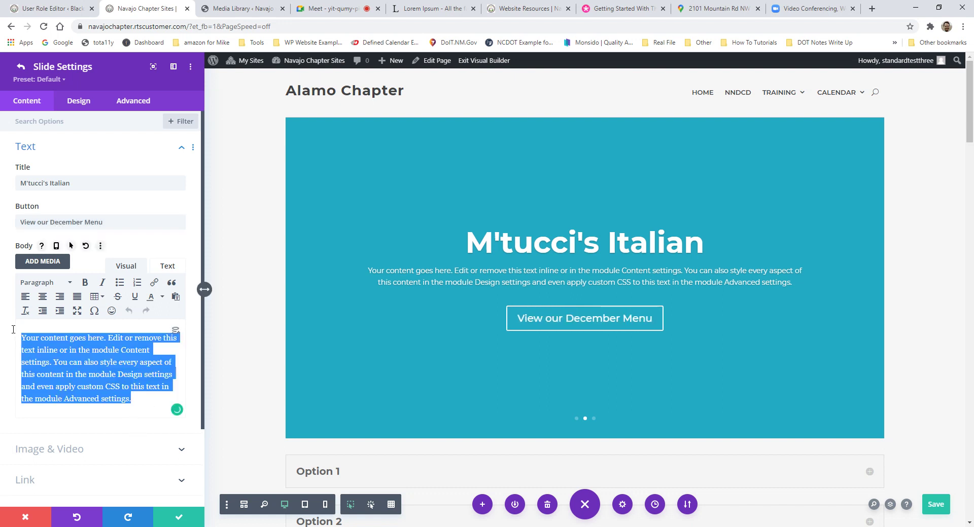
pyautogui.press('BackSpace')
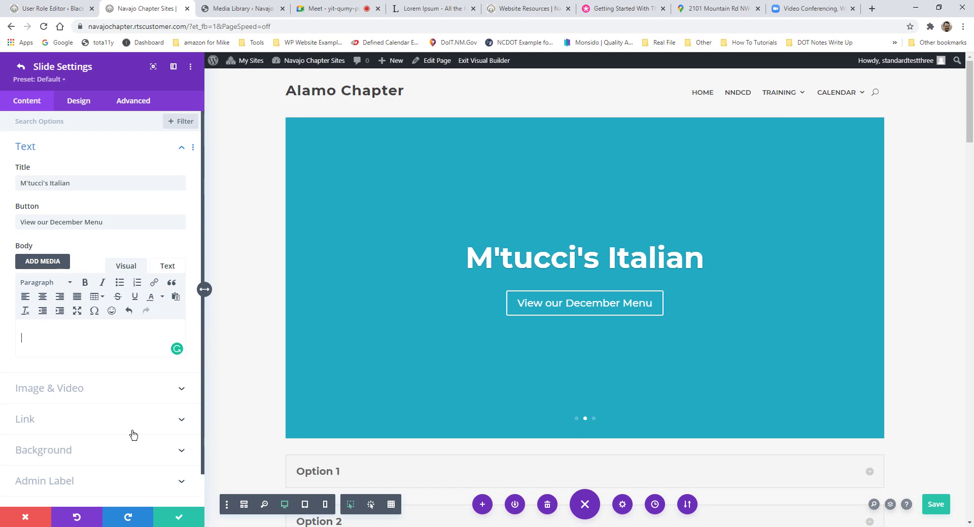
# Step: Set the pink coneflower photo from the media library as slide two's background image
pyautogui.click(76, 453)
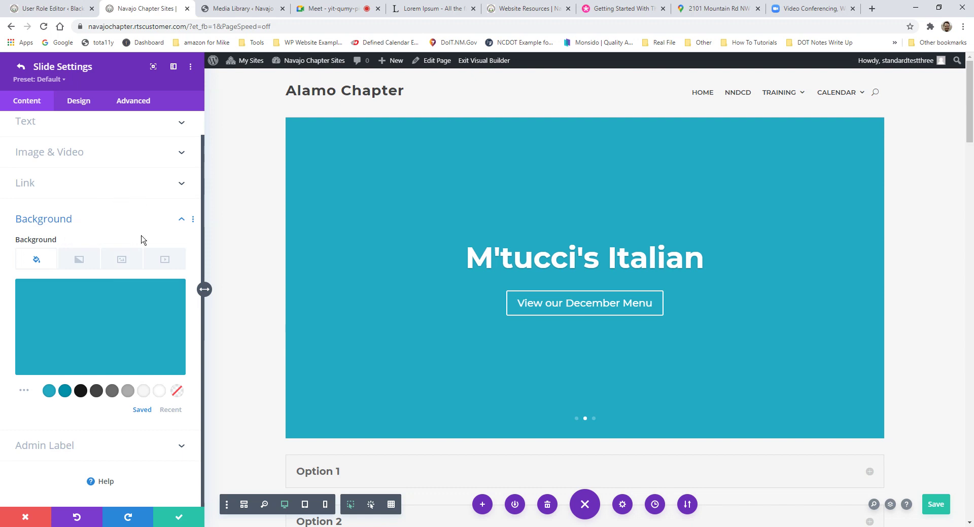
pyautogui.click(122, 261)
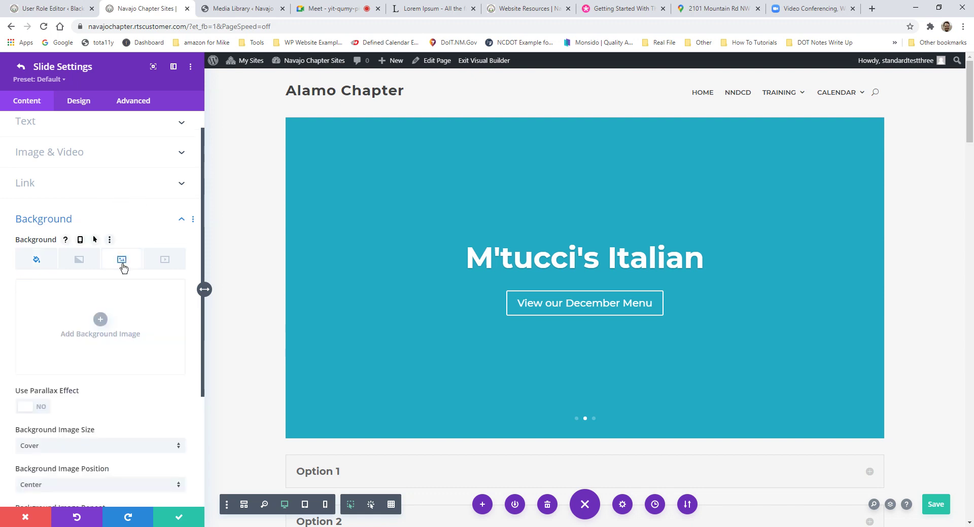
pyautogui.click(103, 329)
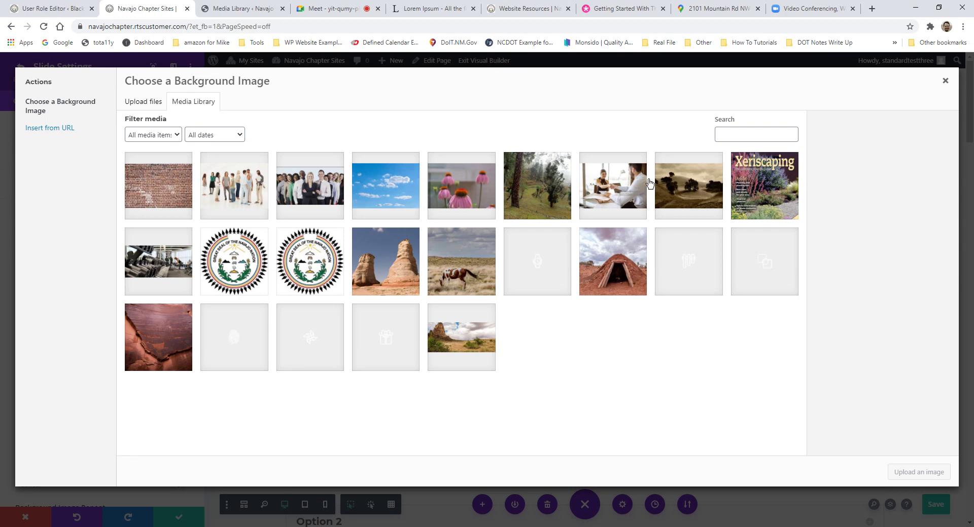
pyautogui.click(534, 183)
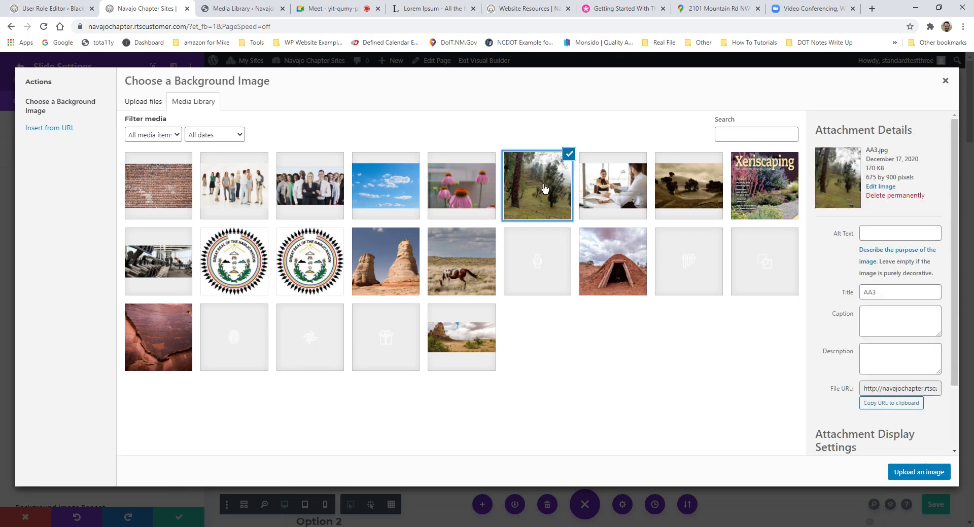
pyautogui.click(457, 187)
pyautogui.click(921, 474)
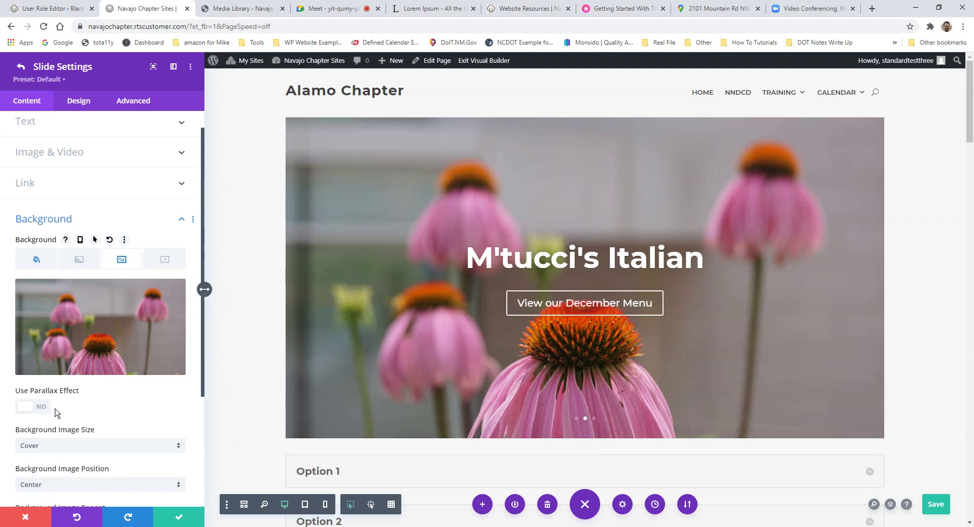
pyautogui.scroll(-1, 31, 182)
pyautogui.scroll(2, 47, 203)
# Step: Search 'mtuccis italian' in a new tab and copy the M'tucci's website address
pyautogui.click(45, 212)
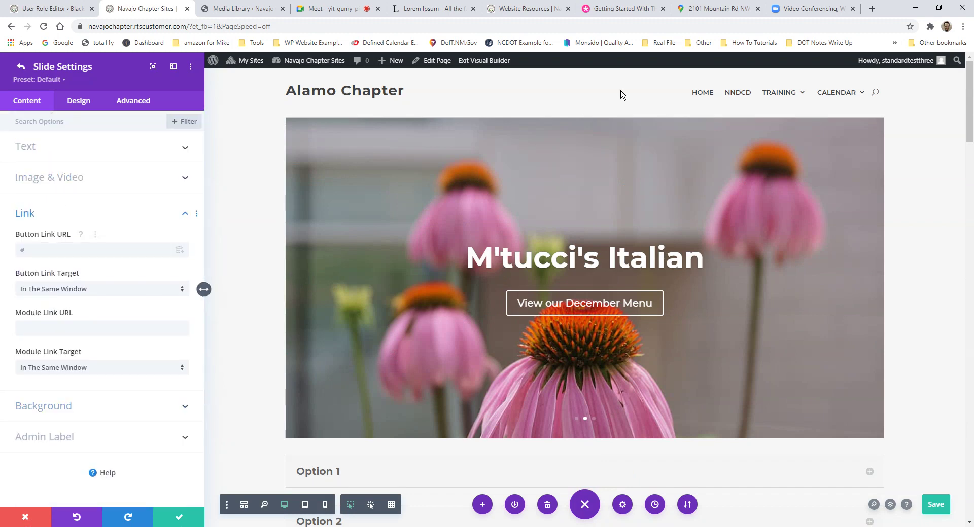
pyautogui.click(872, 8)
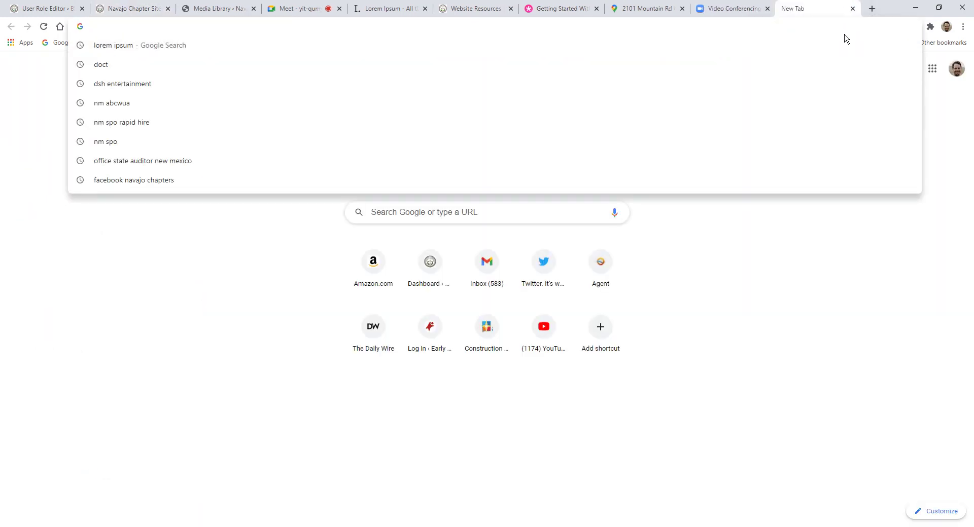
pyautogui.write('mtucci')
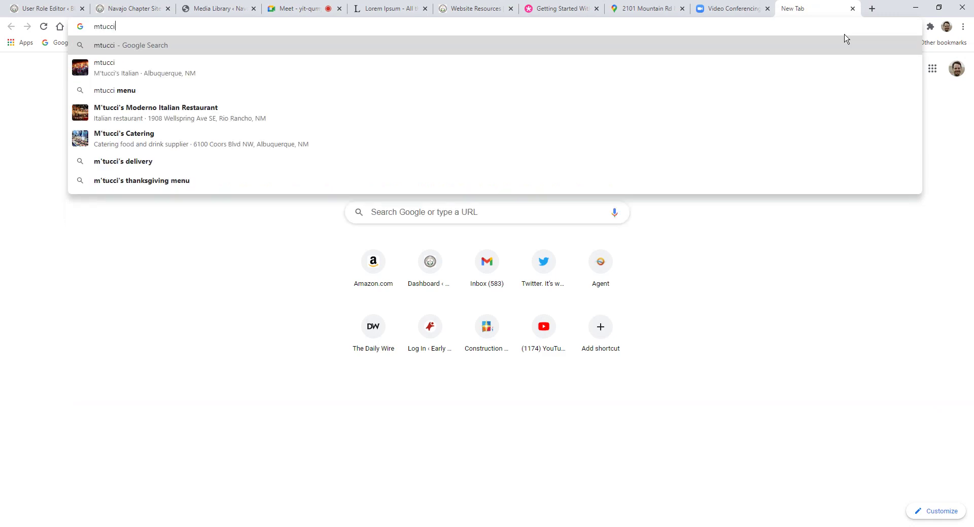
pyautogui.write('s italian')
pyautogui.press('Return')
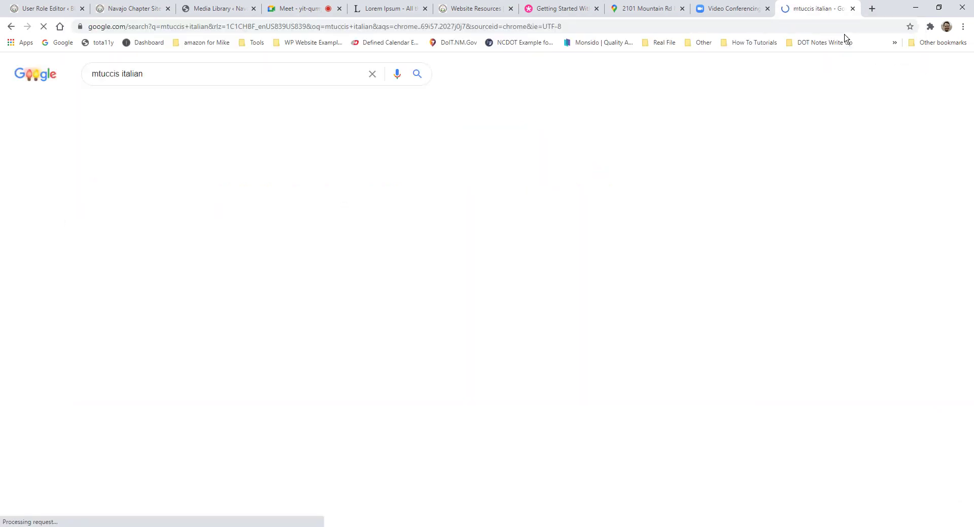
pyautogui.click(137, 179)
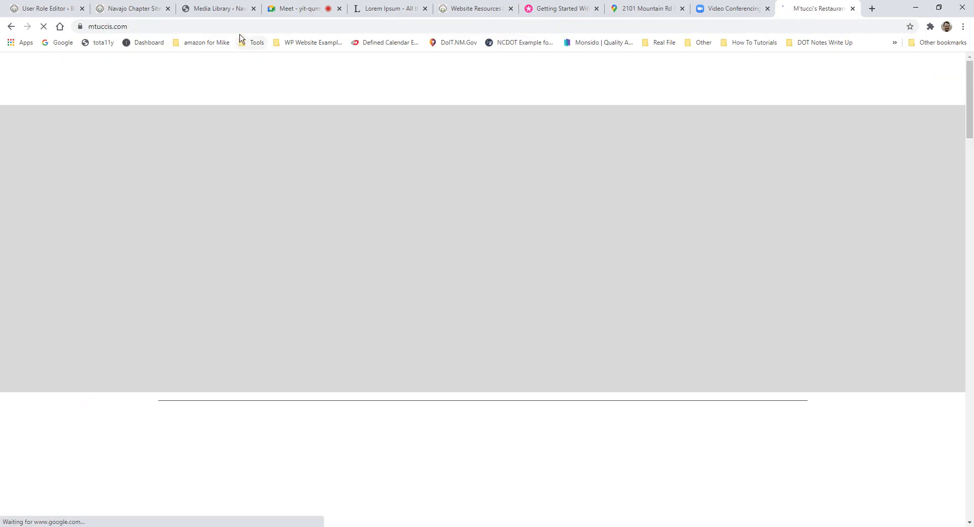
pyautogui.click(239, 28)
pyautogui.hotkey('ctrl', 'c')
pyautogui.click(126, 9)
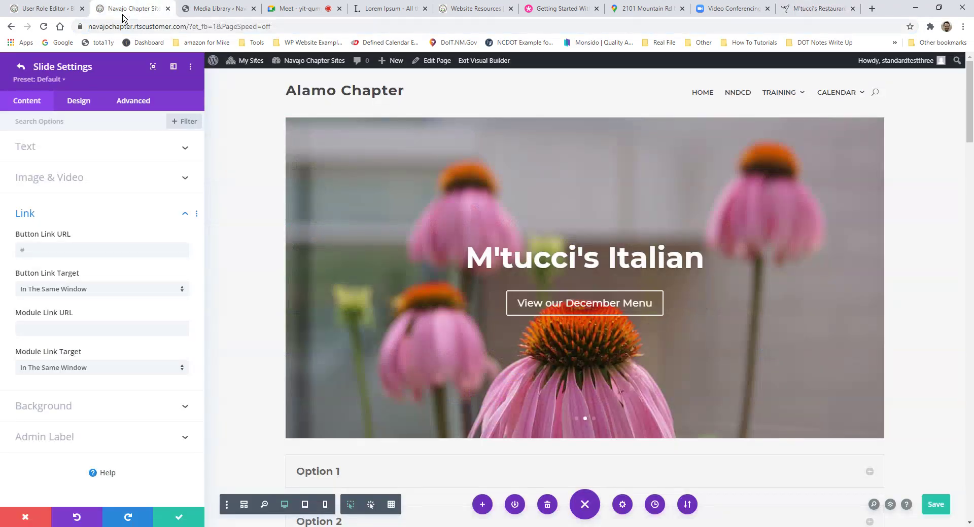
pyautogui.click(44, 247)
pyautogui.hotkey('ctrl', 'v')
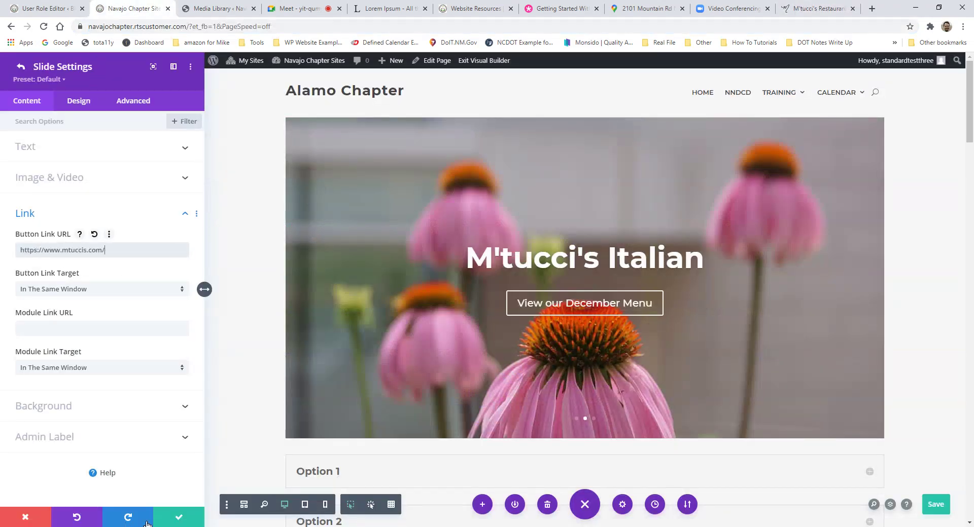
pyautogui.click(179, 517)
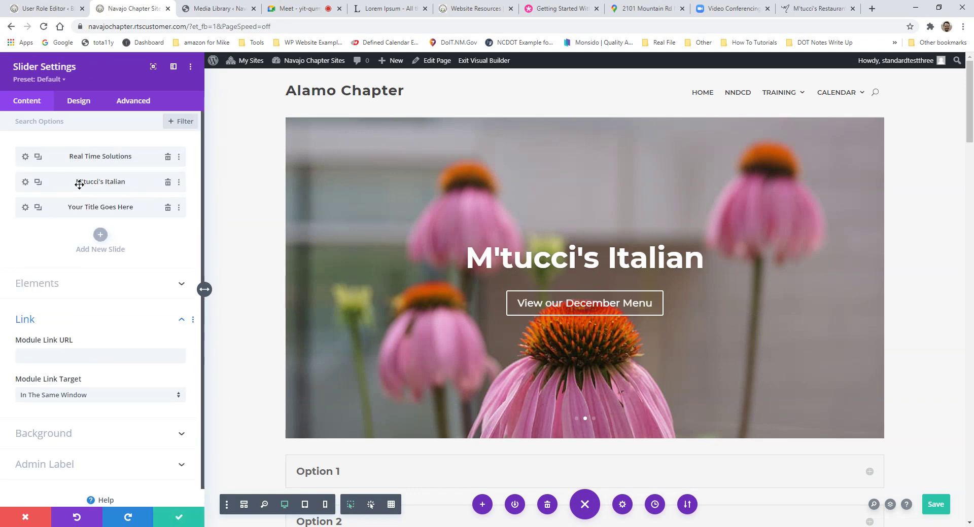
pyautogui.click(25, 157)
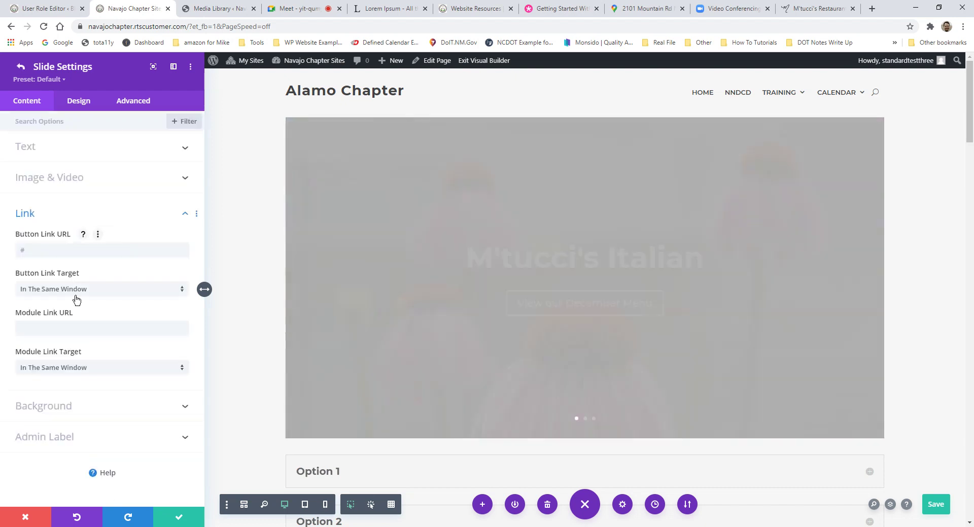
pyautogui.click(59, 249)
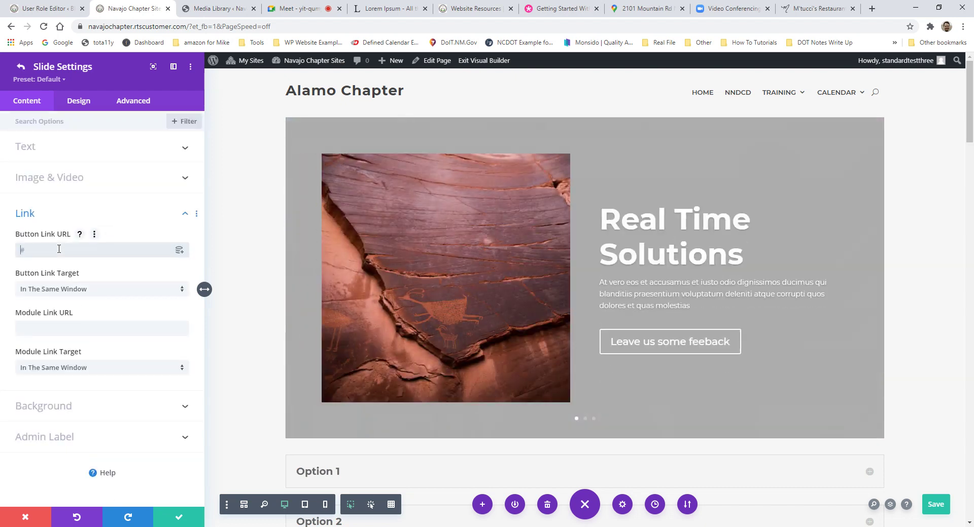
pyautogui.write('www.')
pyautogui.write('rtsolutions.com')
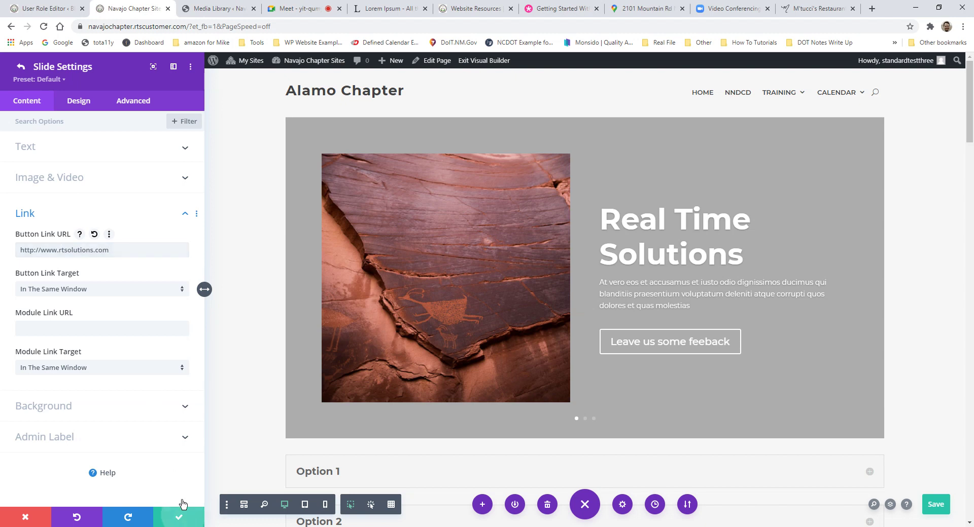
pyautogui.click(178, 517)
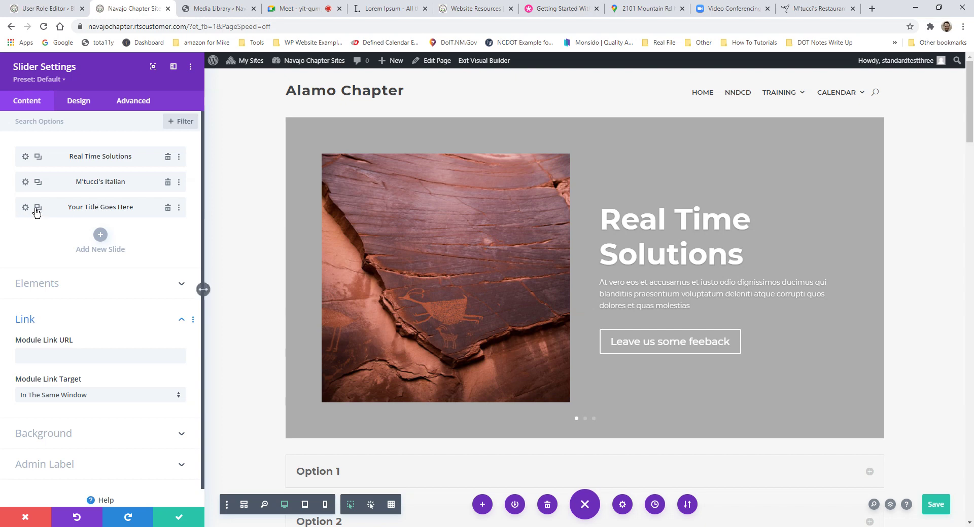
# Step: Retitle slide three 'University of New Mexico' and relabel its button 'View Programs'
pyautogui.click(25, 210)
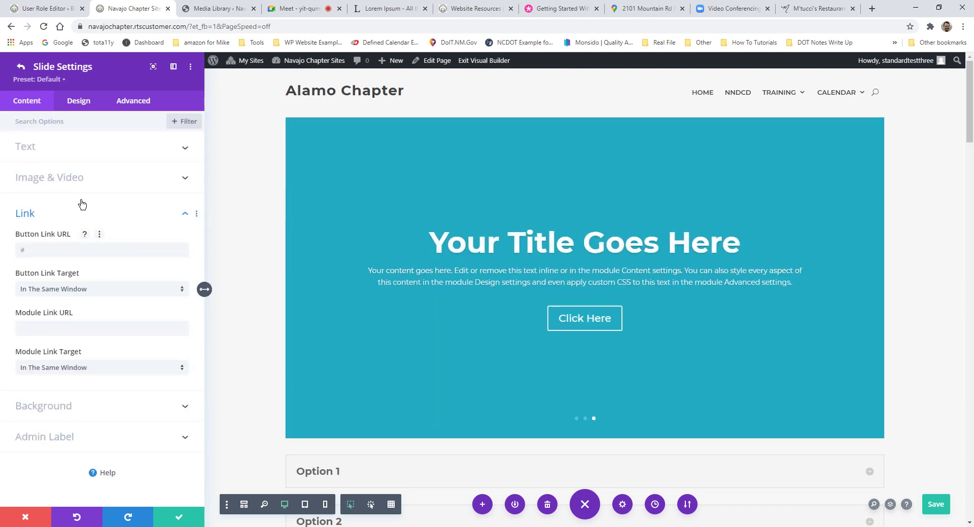
pyautogui.click(83, 153)
pyautogui.tripleClick(55, 183)
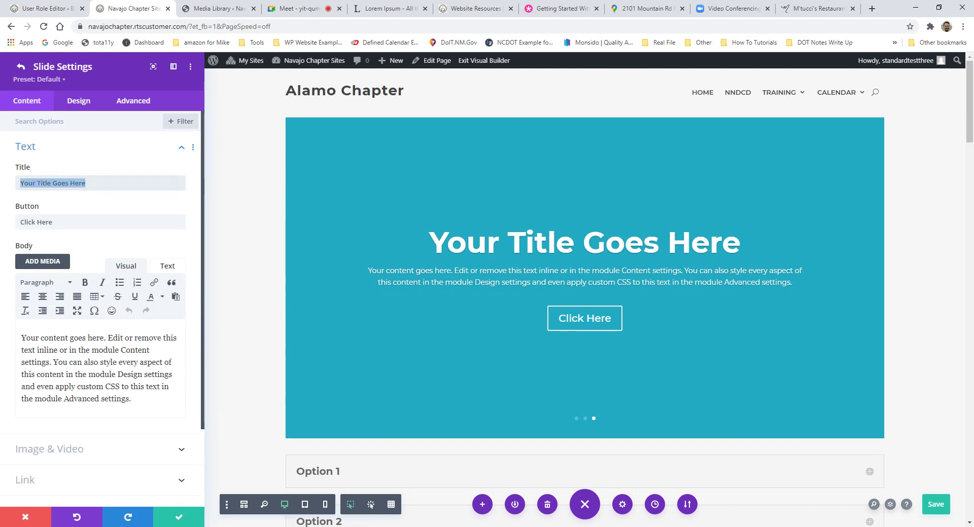
pyautogui.write('Univ')
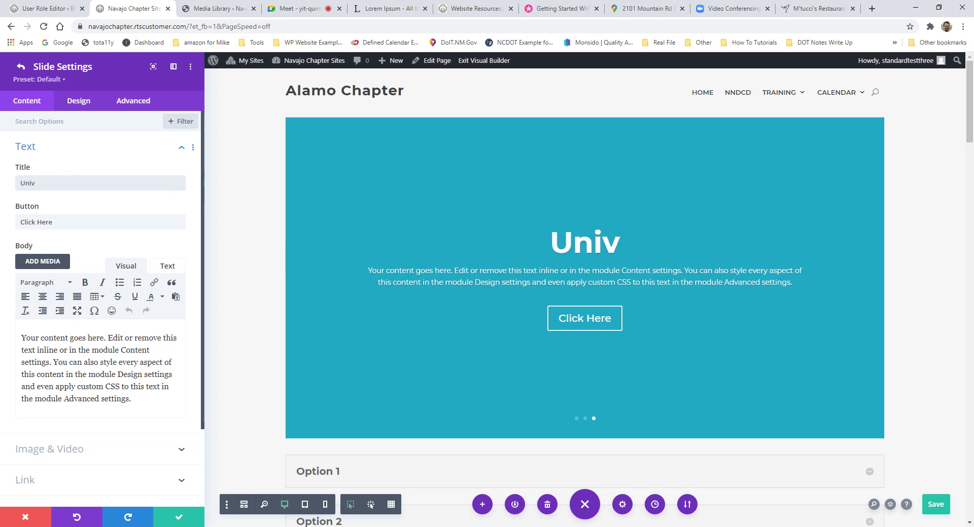
pyautogui.write('ersity of ')
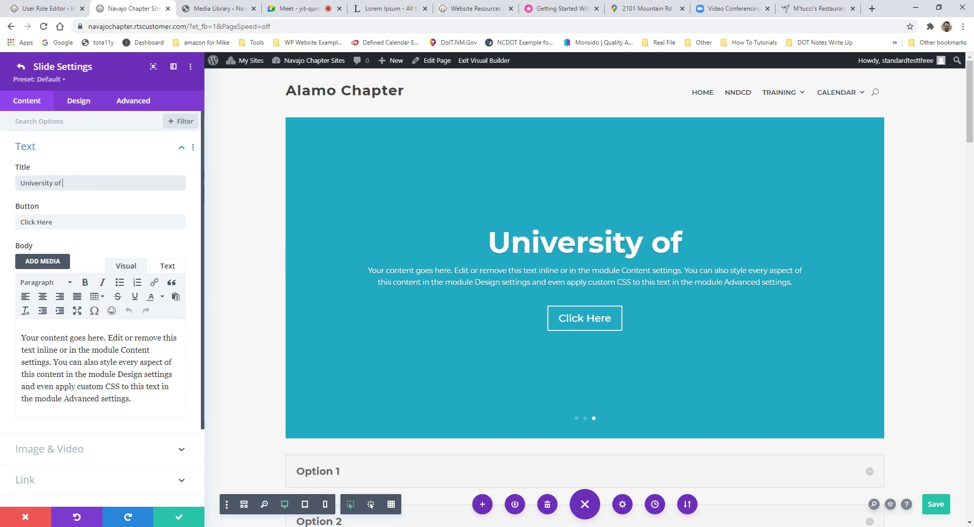
pyautogui.write('New Mexico')
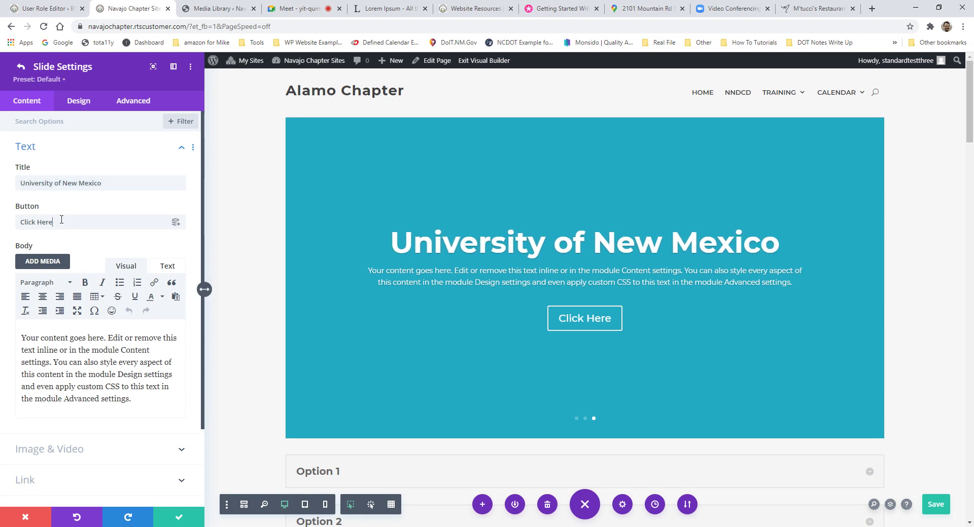
pyautogui.tripleClick(61, 222)
pyautogui.write('View')
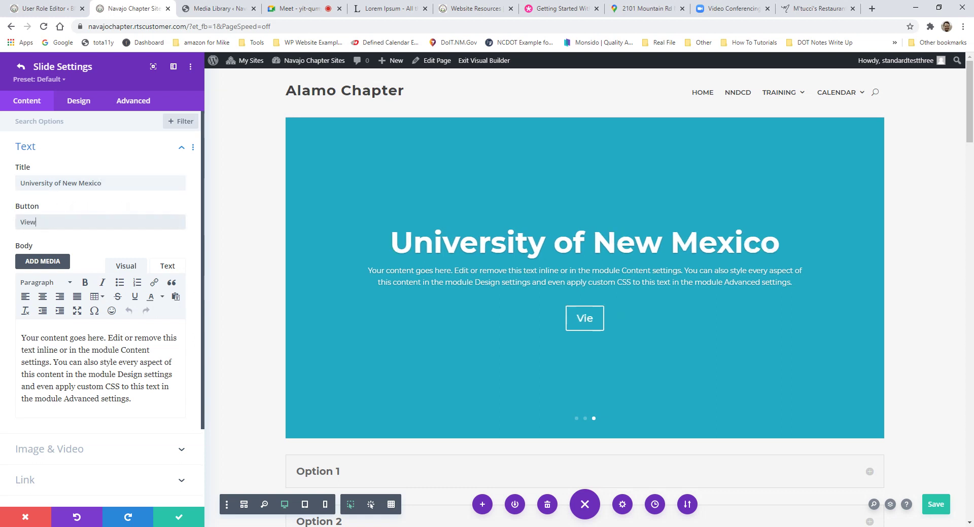
pyautogui.write(' Programs')
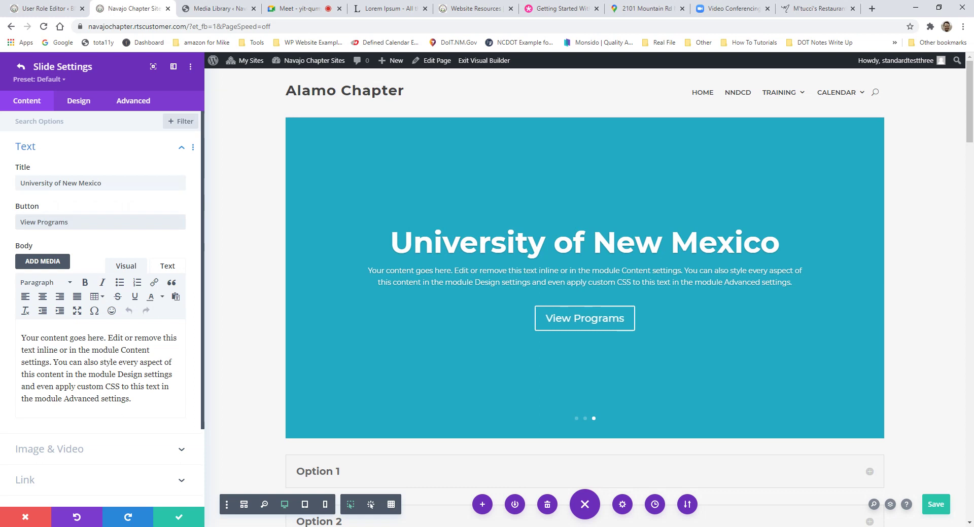
# Step: Replace the body with '2020 Semester is almost over. Choose your path for next year.'
pyautogui.moveTo(131, 399); pyautogui.dragTo(21, 338)
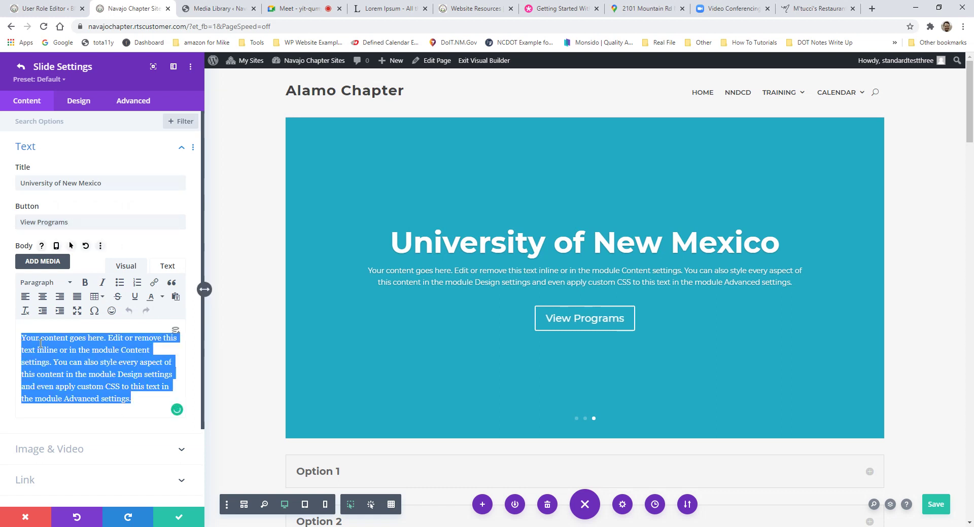
pyautogui.write('2020')
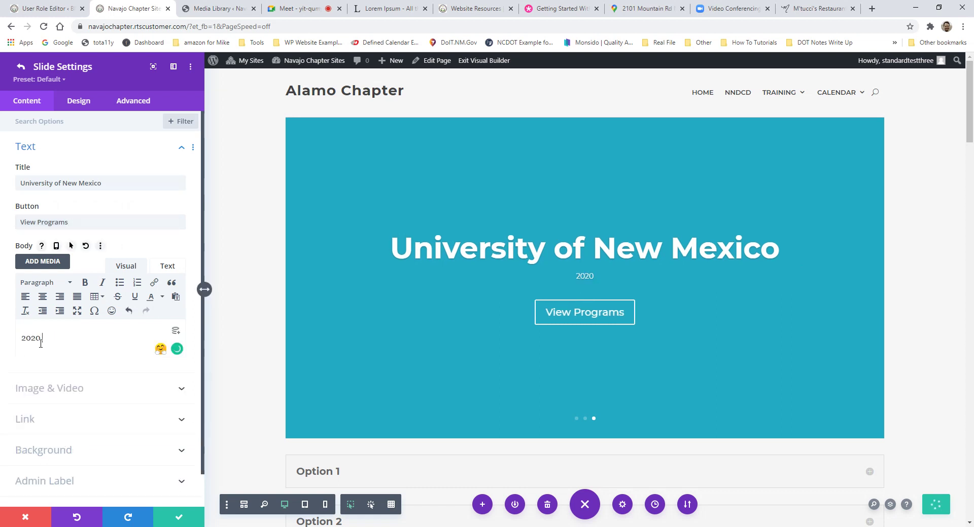
pyautogui.write(' Semester')
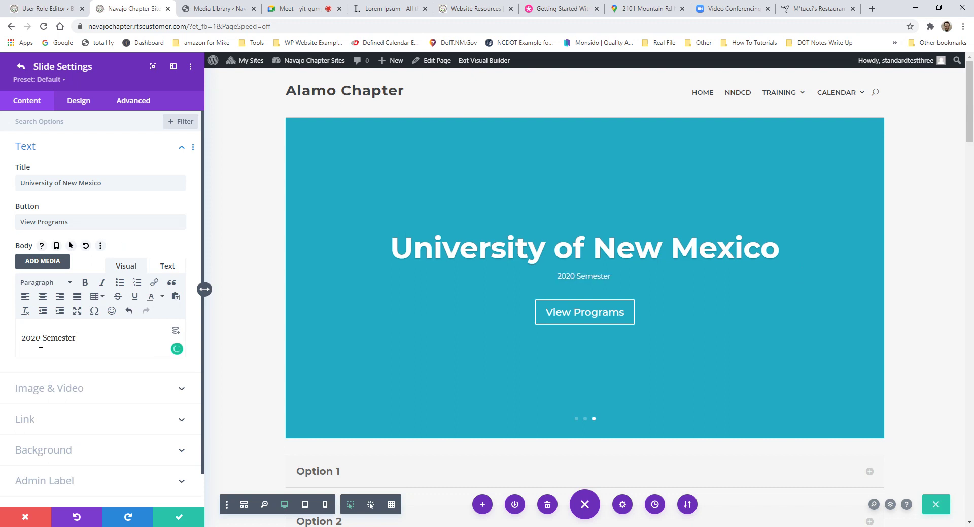
pyautogui.write(' is almost over. ')
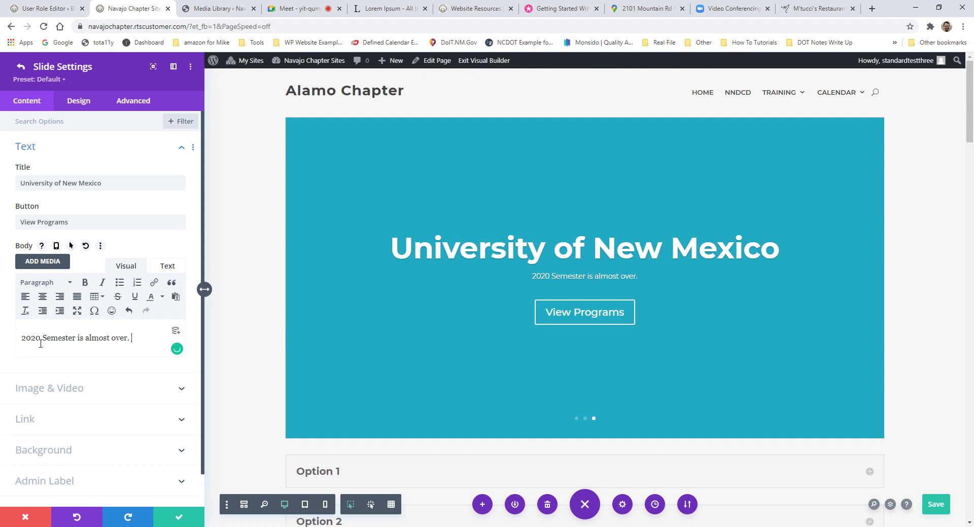
pyautogui.write('Choose your path ')
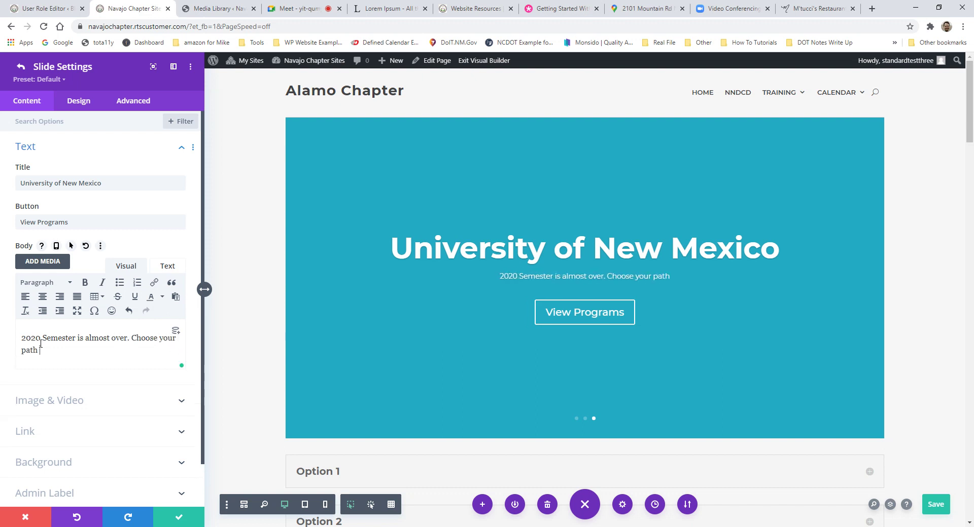
pyautogui.write('for next year.')
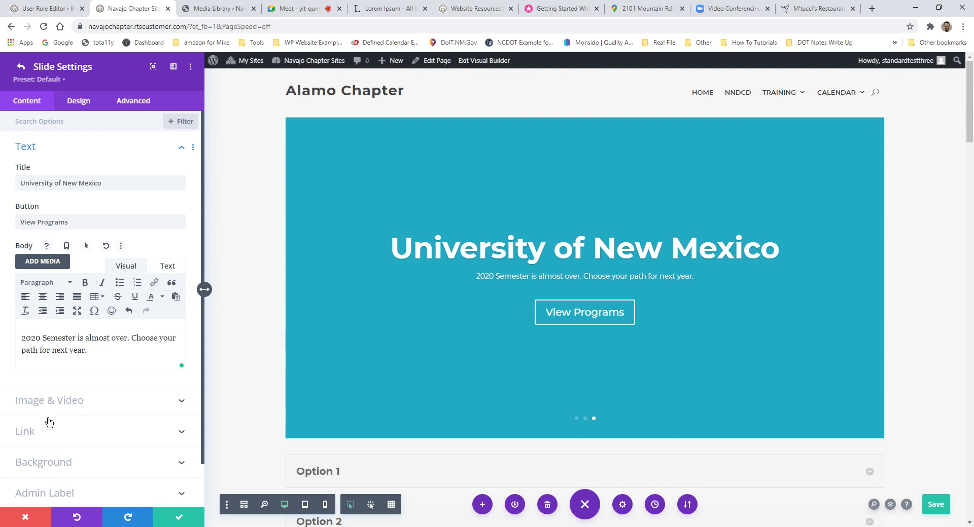
pyautogui.scroll(-1, 136, 301)
pyautogui.scroll(1, 136, 301)
# Step: Reach the slide video's Upload files tab, then open a new Chrome window from the taskbar
pyautogui.click(39, 395)
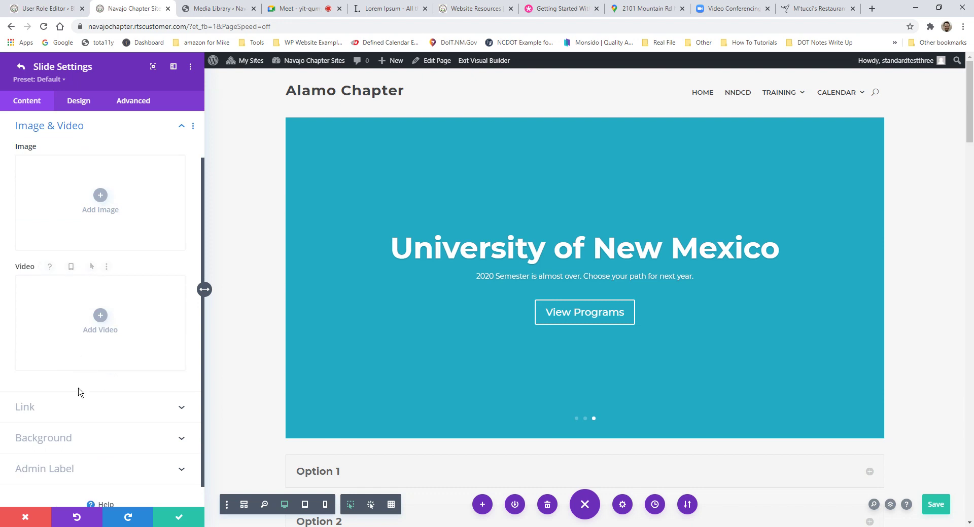
pyautogui.click(101, 318)
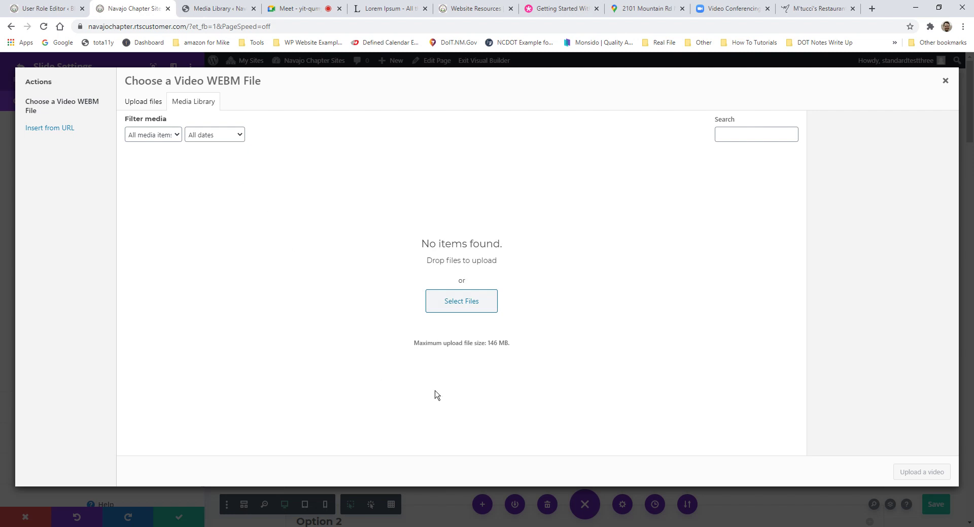
pyautogui.click(151, 104)
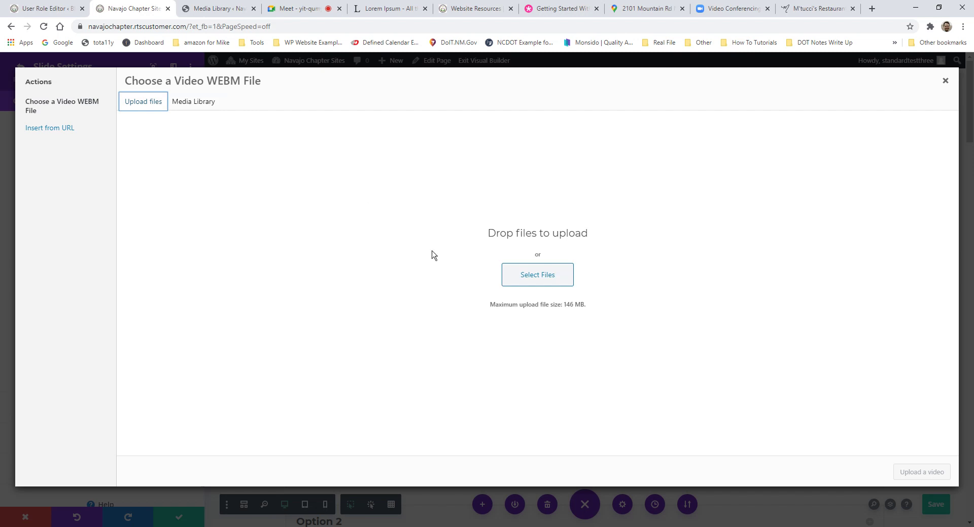
pyautogui.rightClick(279, 526)
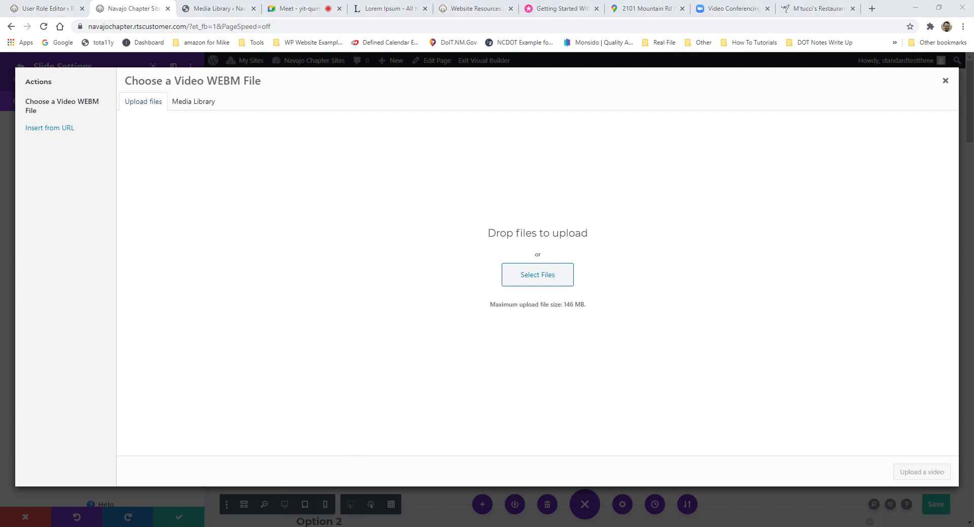
pyautogui.click(263, 483)
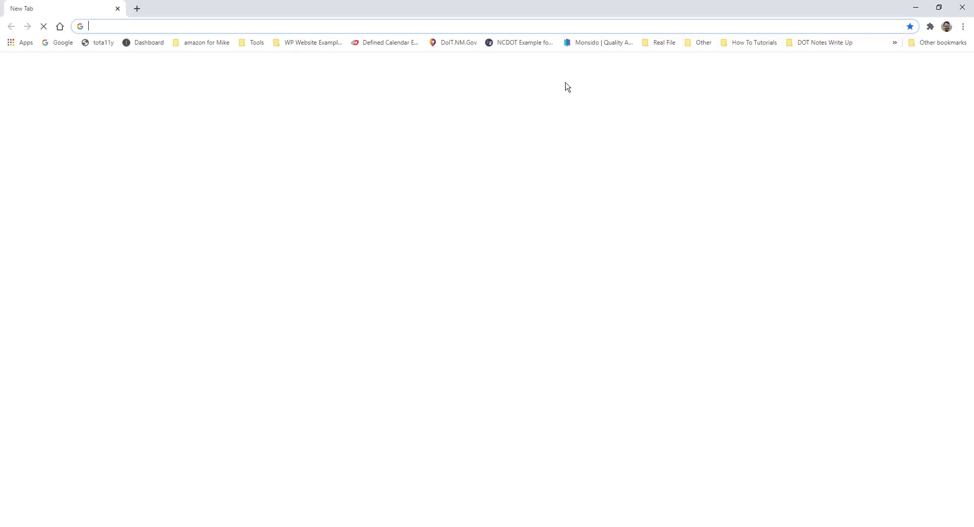
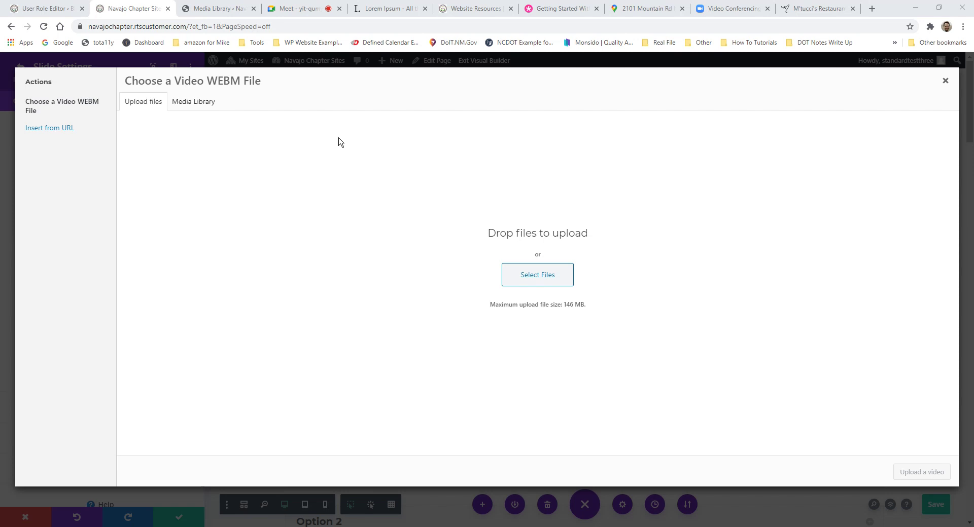
# Step: Insert the YouTube University of New Mexico Campus Video Tour link as the slide video
pyautogui.click(38, 134)
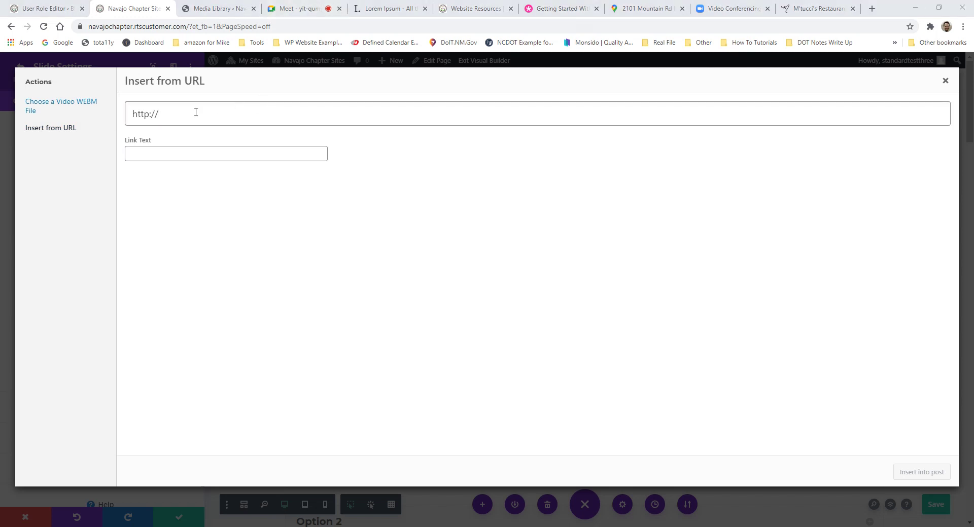
pyautogui.click(158, 112)
pyautogui.moveTo(973, 71); pyautogui.dragTo(442, 63)
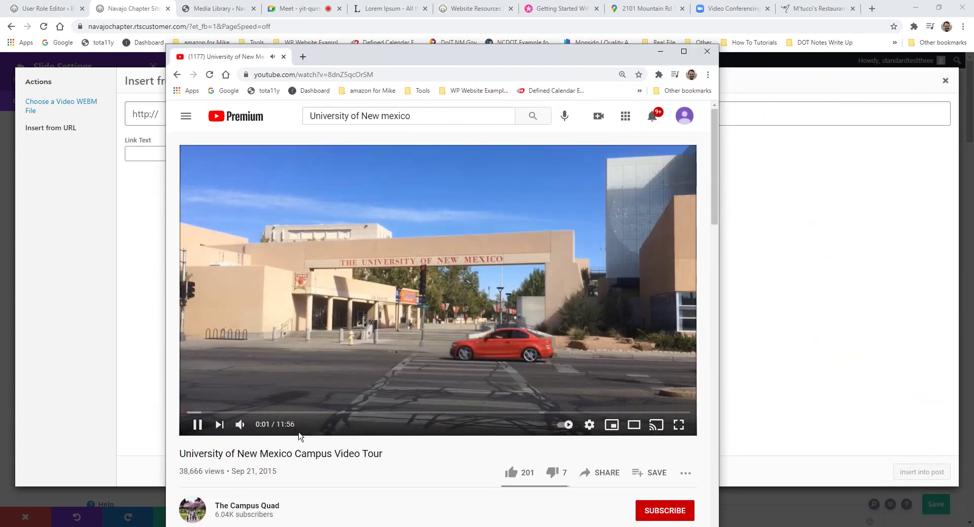
pyautogui.click(298, 413)
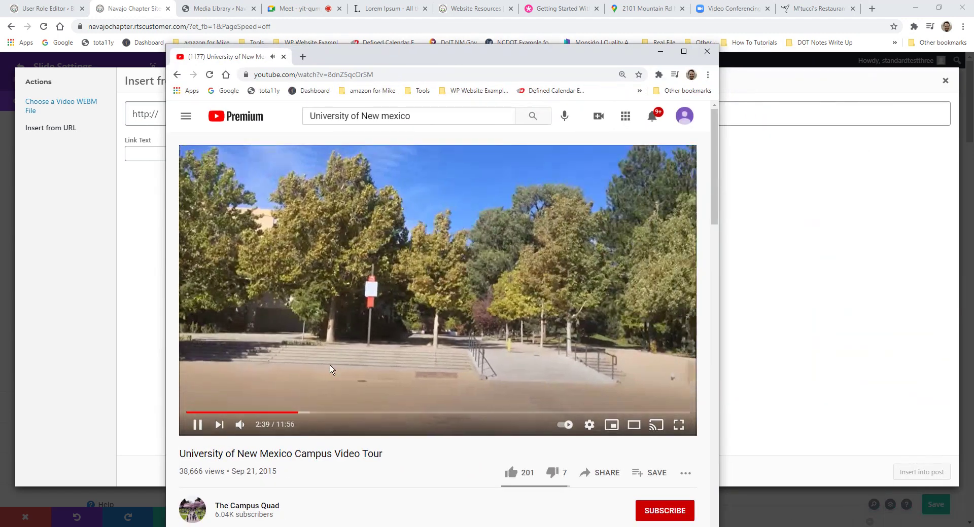
pyautogui.click(387, 187)
pyautogui.click(296, 76)
pyautogui.hotkey('ctrl', 'c')
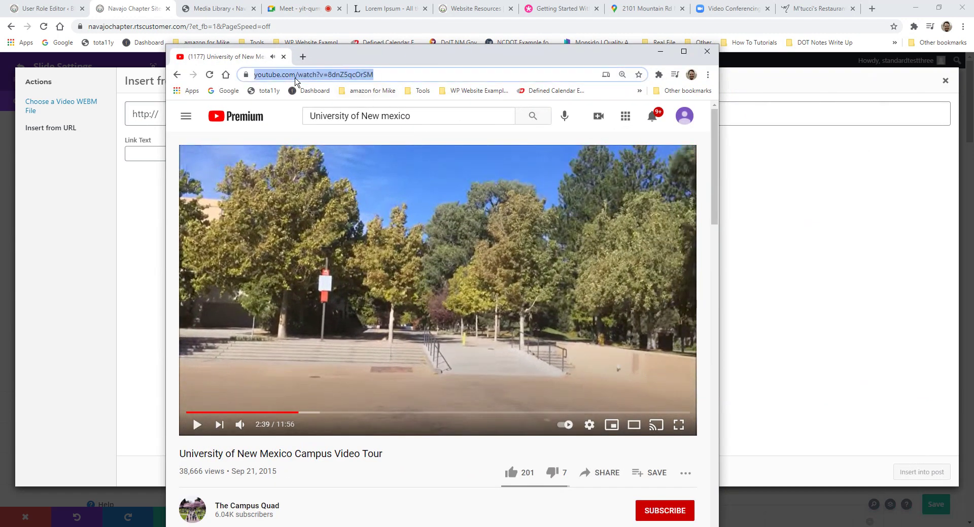
pyautogui.moveTo(351, 59); pyautogui.dragTo(690, 65)
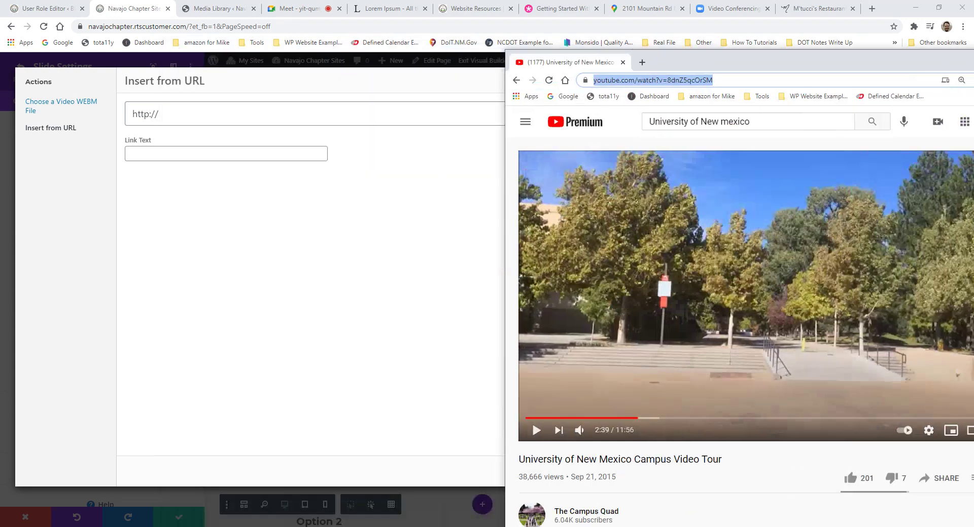
pyautogui.hotkey('alt', 'Tab')
pyautogui.moveTo(230, 108); pyautogui.dragTo(96, 113)
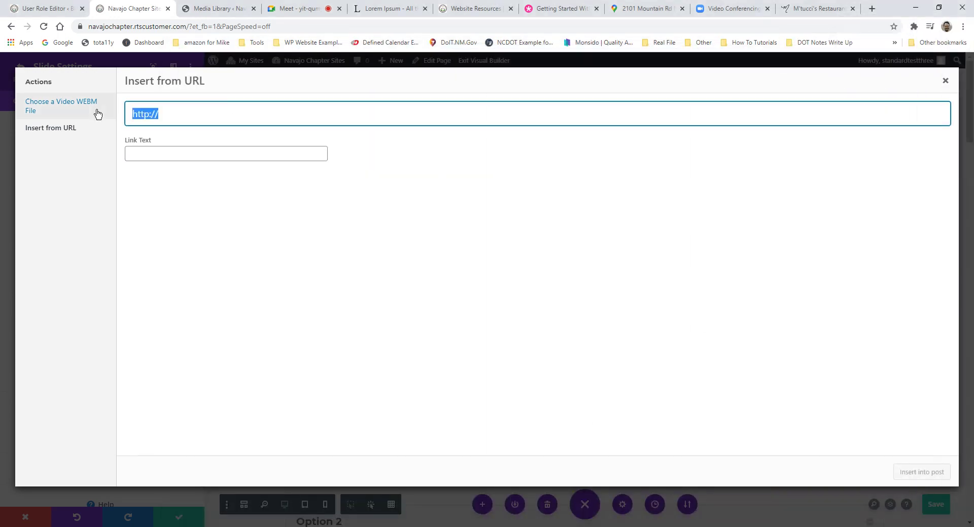
pyautogui.hotkey('ctrl', 'v')
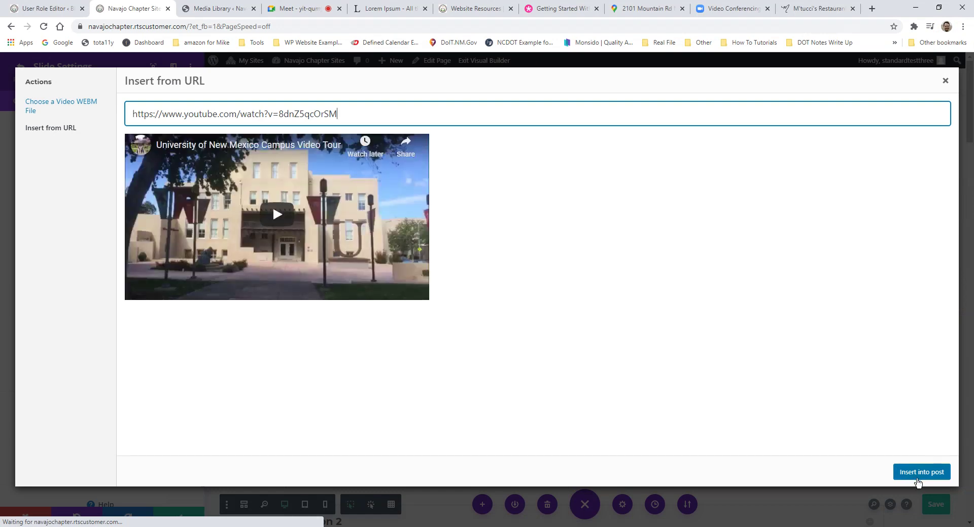
pyautogui.click(924, 474)
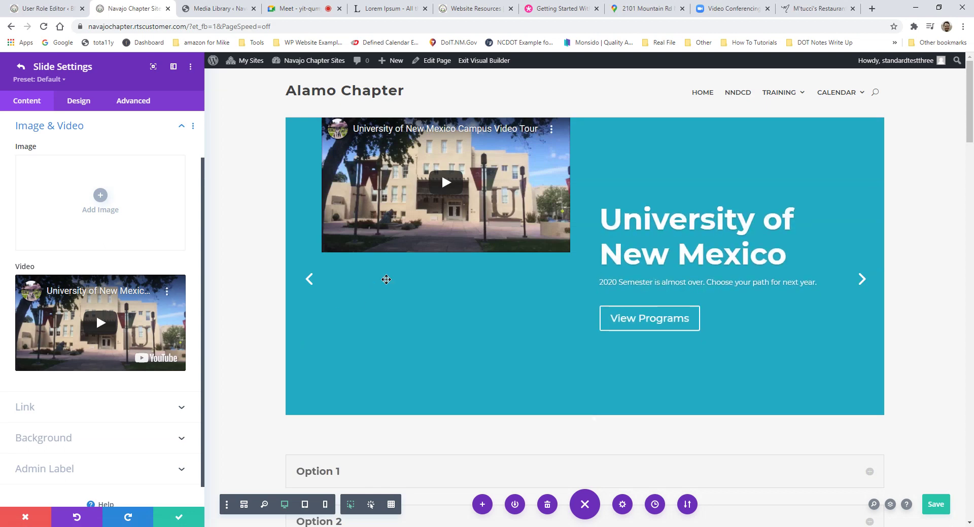
# Step: Enter 5em as the slide's Design > Spacing top padding, then return to Content
pyautogui.scroll(-1, 350, 334)
pyautogui.scroll(1, 406, 327)
pyautogui.click(78, 101)
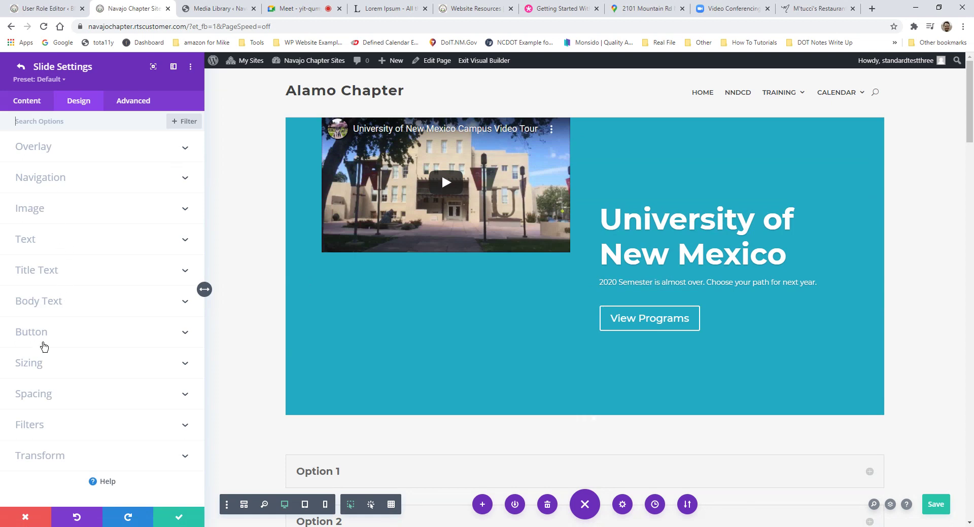
pyautogui.click(64, 394)
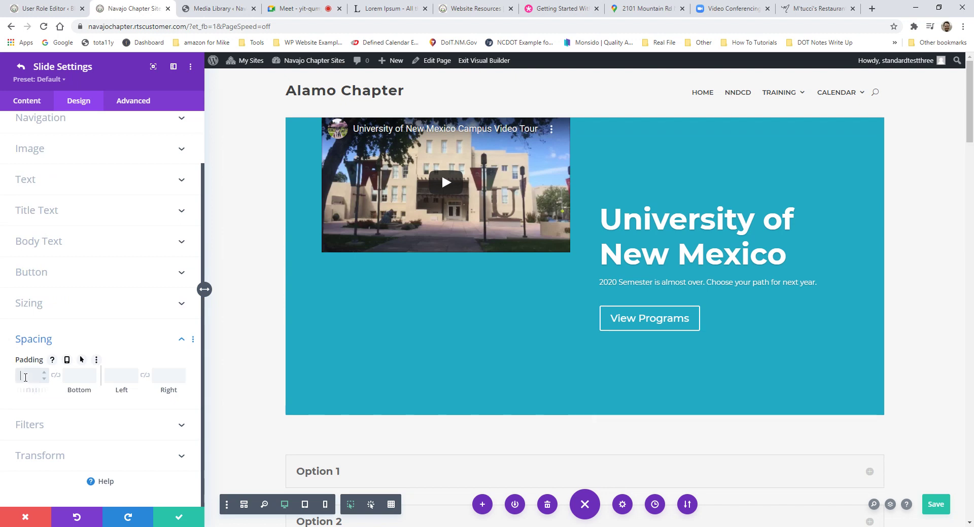
pyautogui.write('5em')
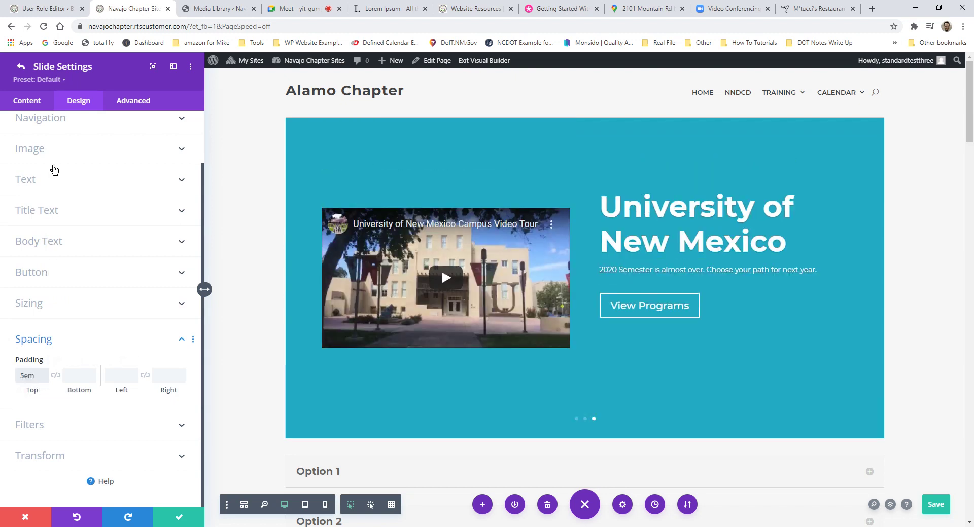
pyautogui.scroll(3, 105, 178)
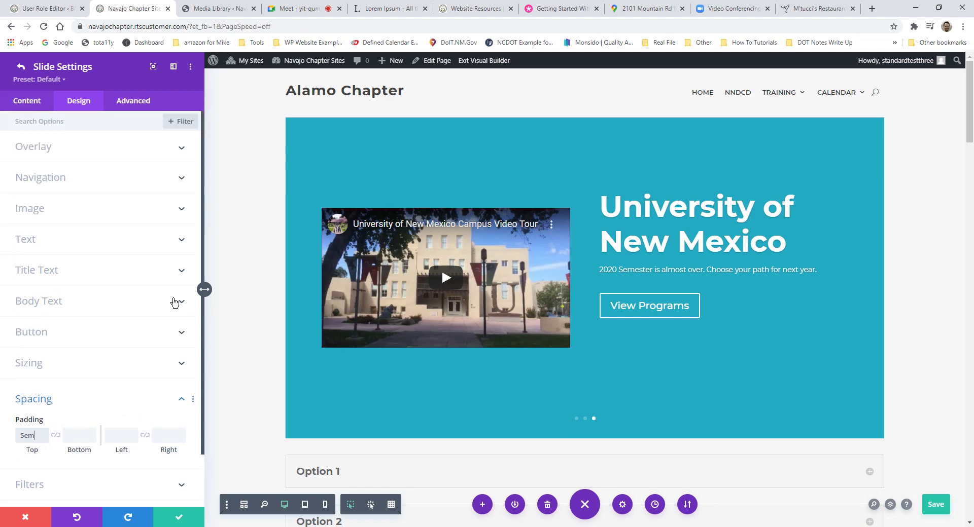
pyautogui.scroll(-3, 175, 303)
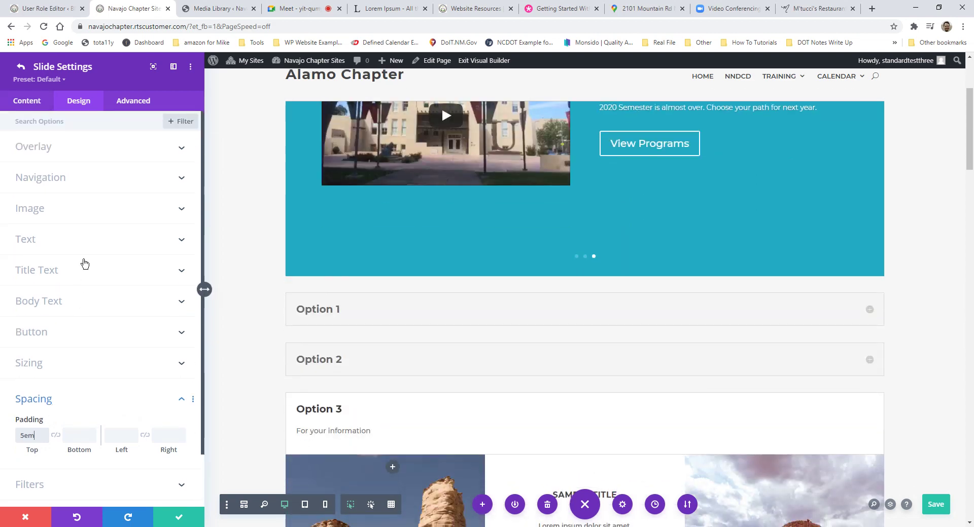
pyautogui.scroll(3, 473, 221)
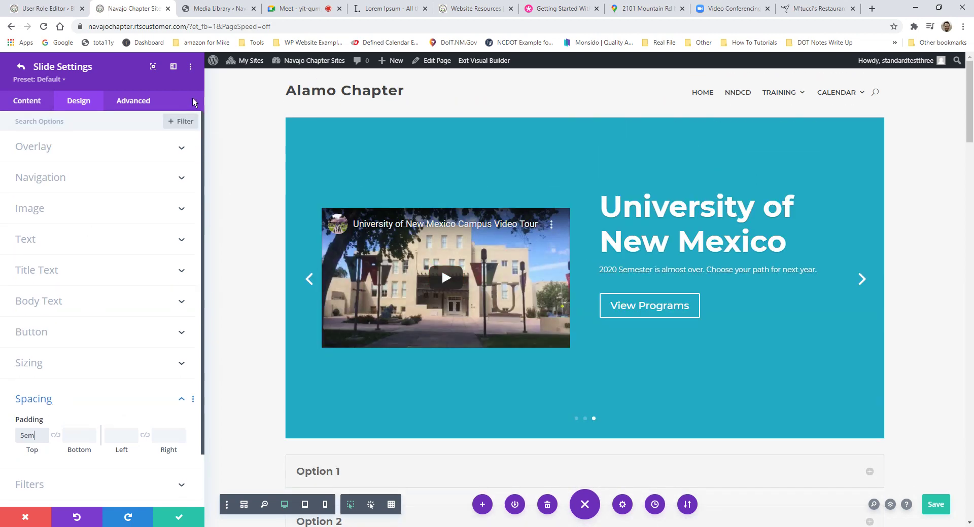
pyautogui.click(20, 103)
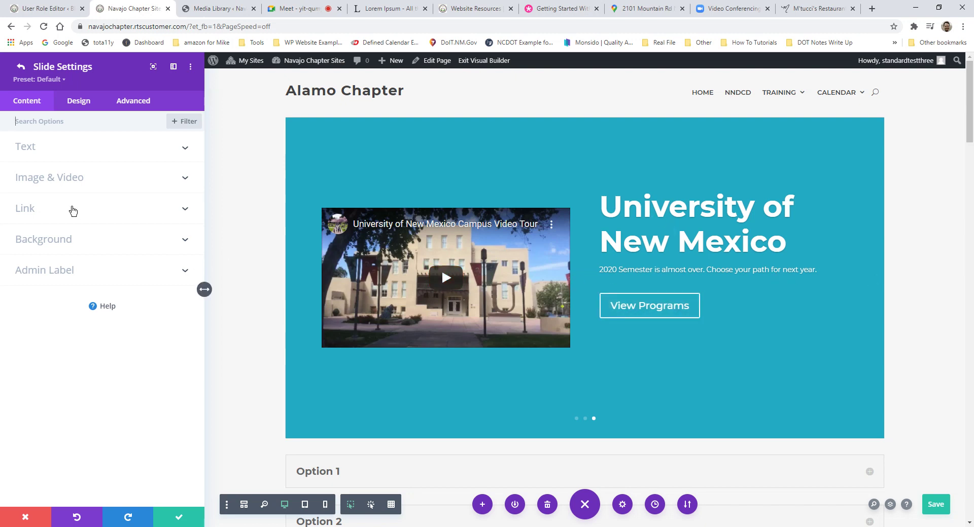
# Step: Set the slide background to the dark grey #666666 swatch and keep the change
pyautogui.click(65, 240)
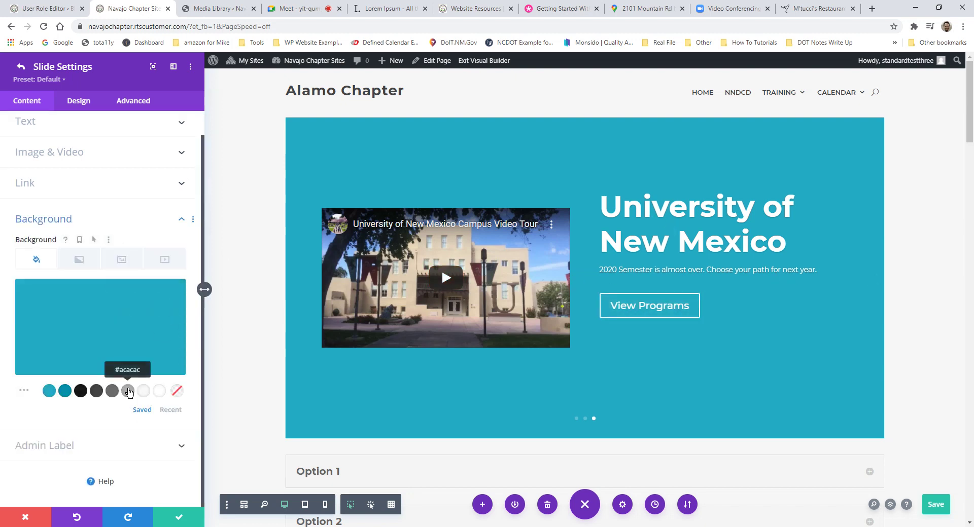
pyautogui.click(128, 392)
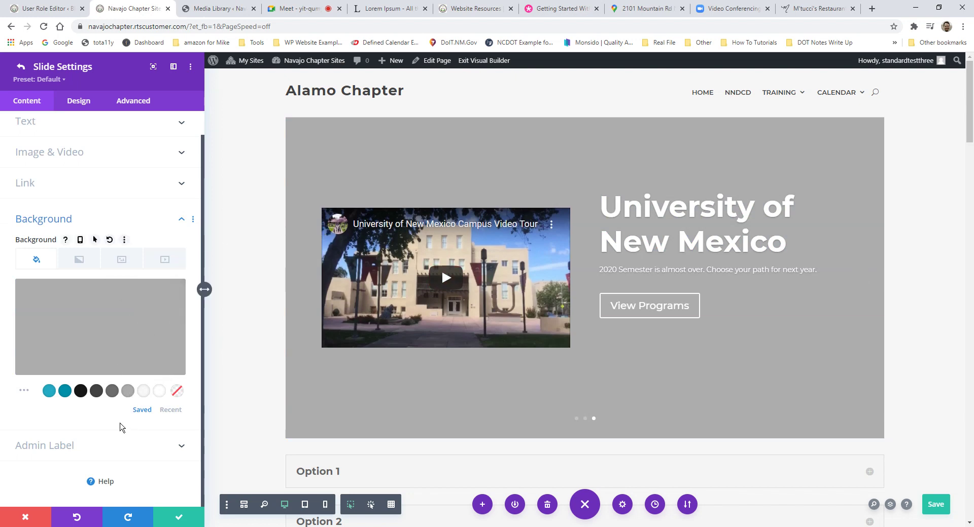
pyautogui.click(112, 391)
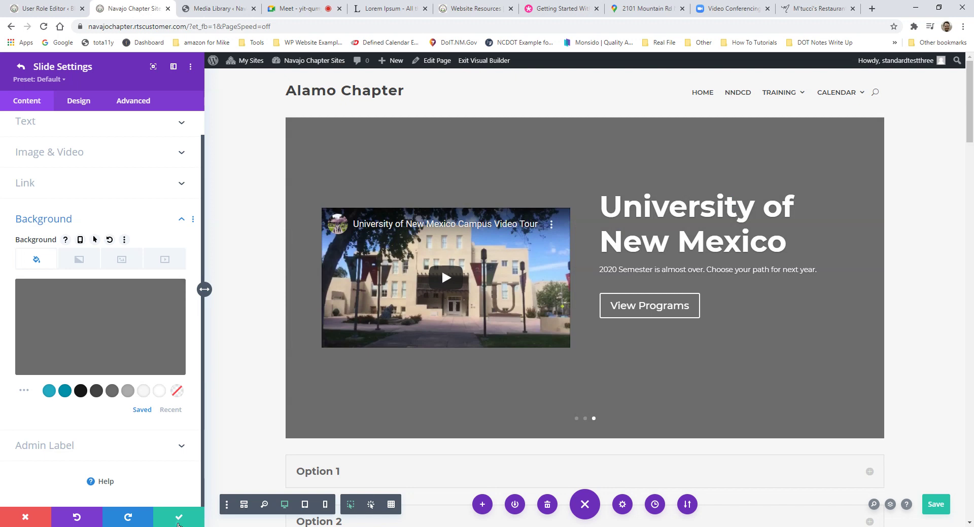
pyautogui.click(179, 518)
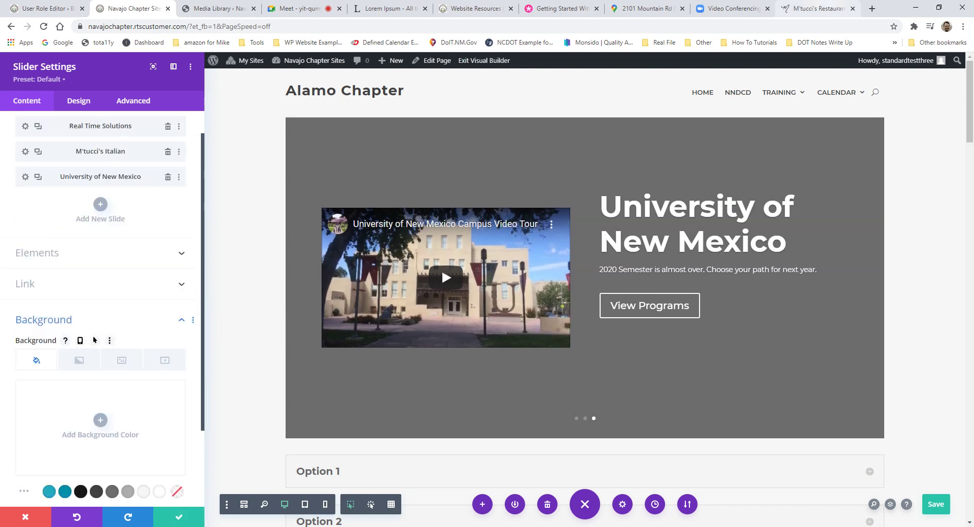
# Step: Copy the unm.edu address from another tab and paste it as the slider's Module Link URL
pyautogui.click(816, 9)
pyautogui.click(800, 24)
pyautogui.write('unm')
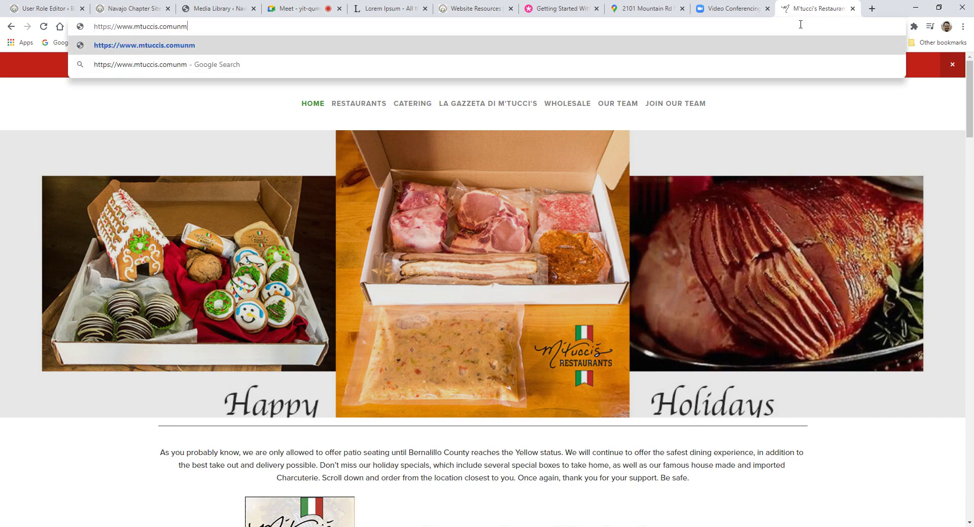
pyautogui.press('BackSpace')
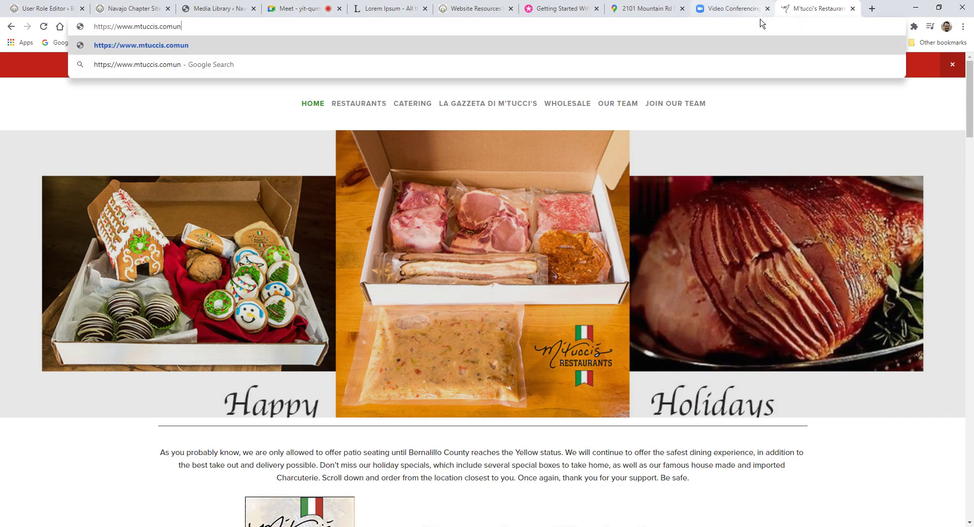
pyautogui.hotkey('ctrl', 'shift', 'Left')
pyautogui.hotkey('ctrl', 'a')
pyautogui.write('unm.edu')
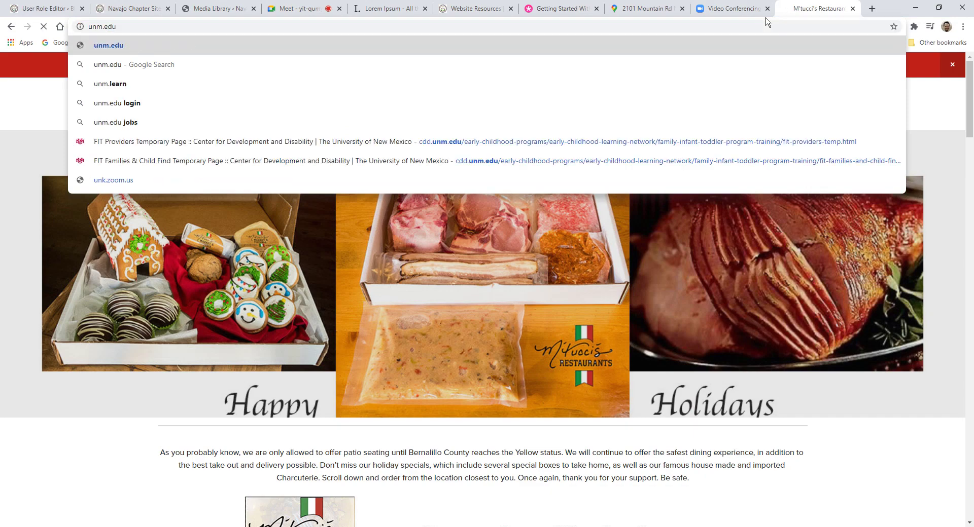
pyautogui.press('Return')
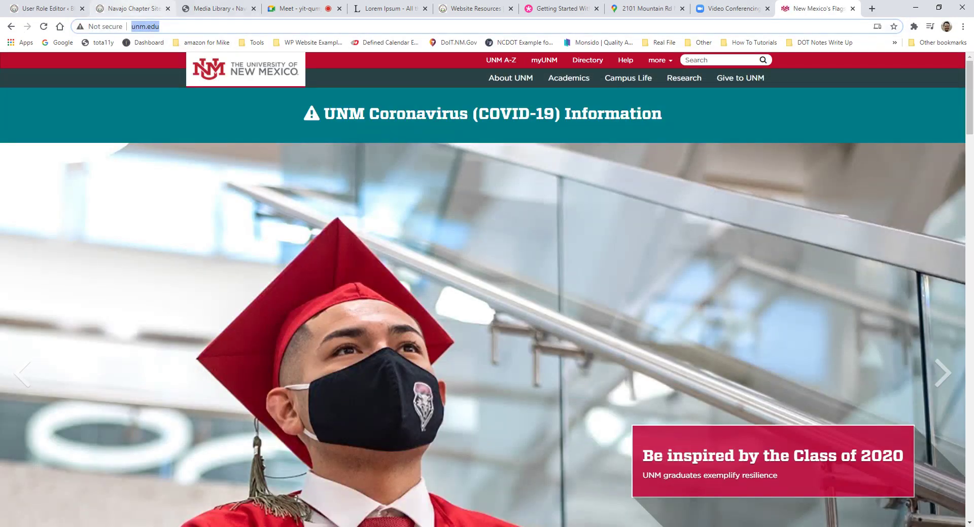
pyautogui.click(131, 8)
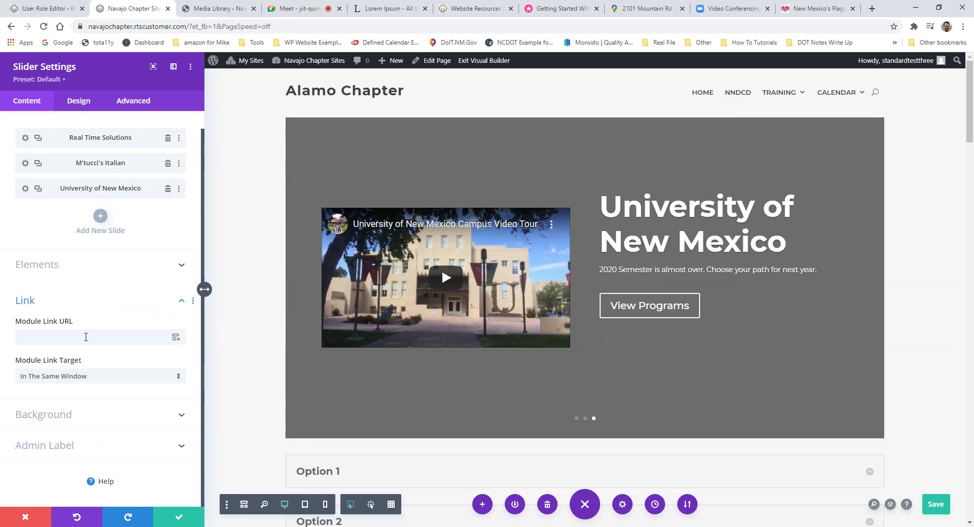
pyautogui.write('http://www.unm.edu/')
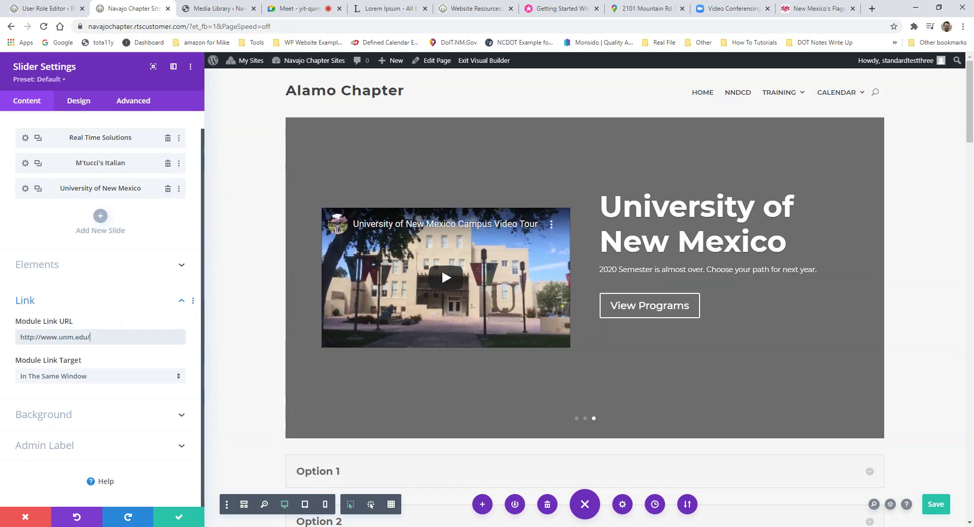
pyautogui.click(184, 524)
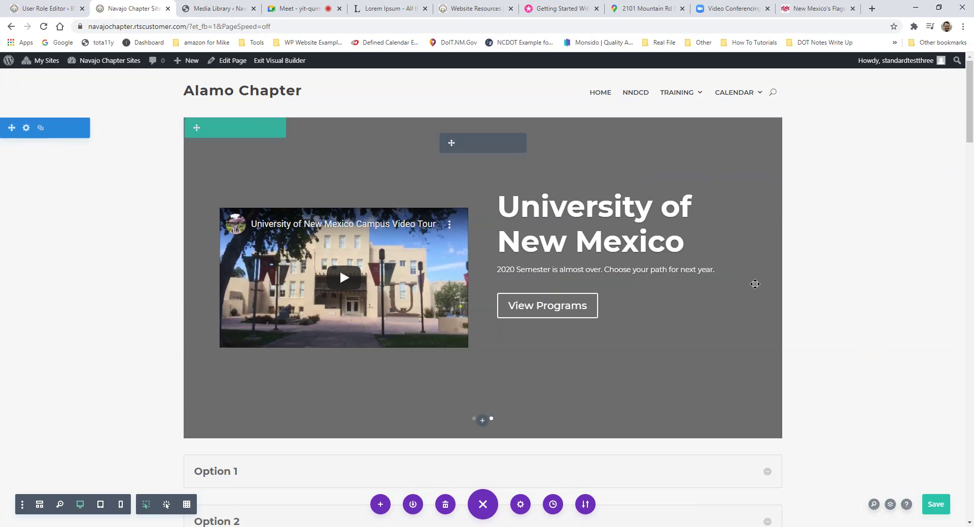
pyautogui.click(759, 287)
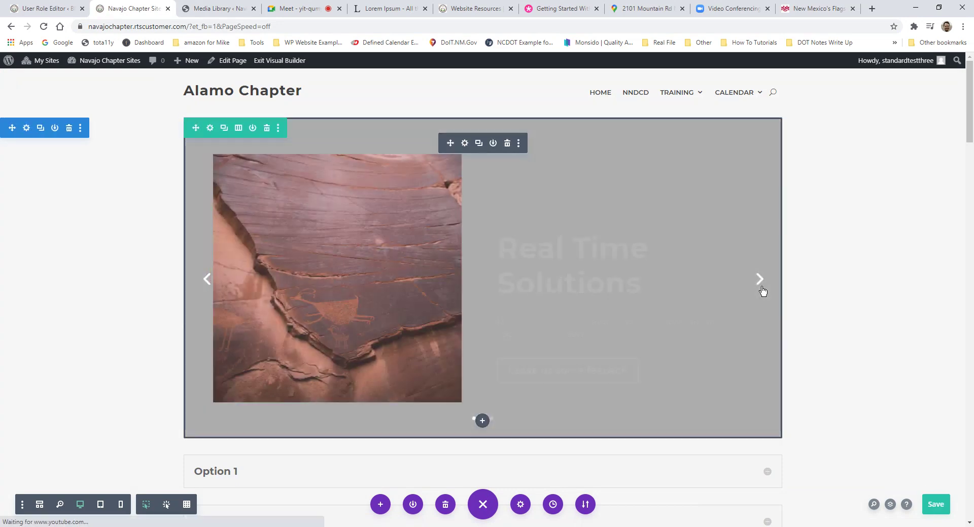
pyautogui.click(759, 280)
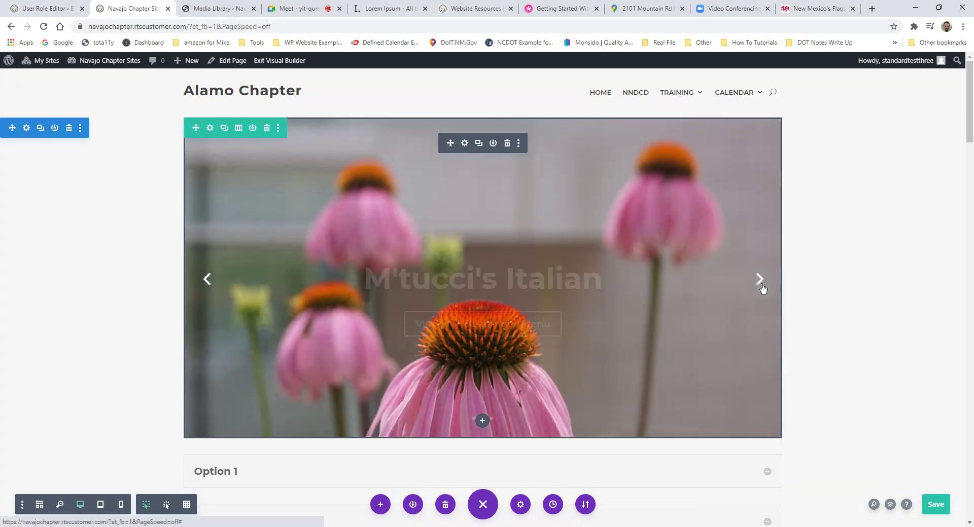
pyautogui.click(760, 282)
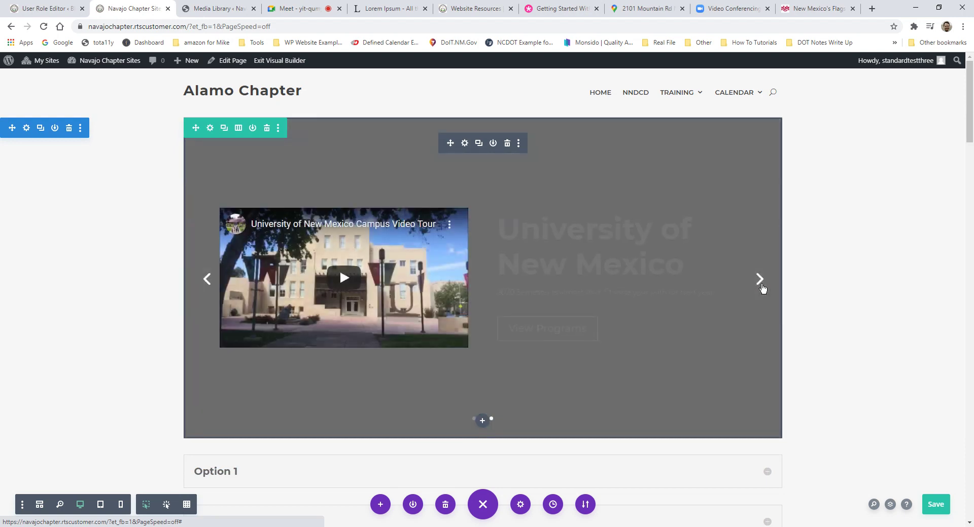
pyautogui.click(761, 287)
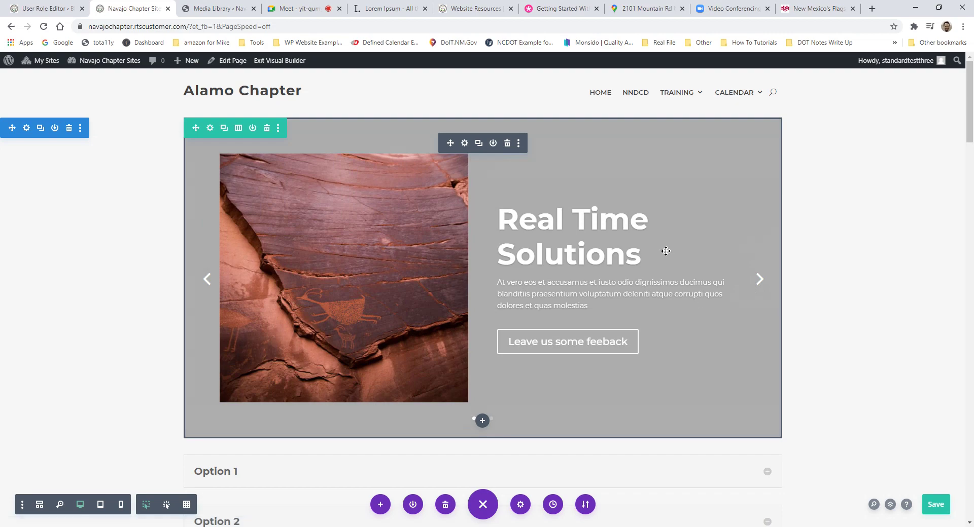
pyautogui.scroll(-4, 666, 251)
pyautogui.scroll(3, 661, 242)
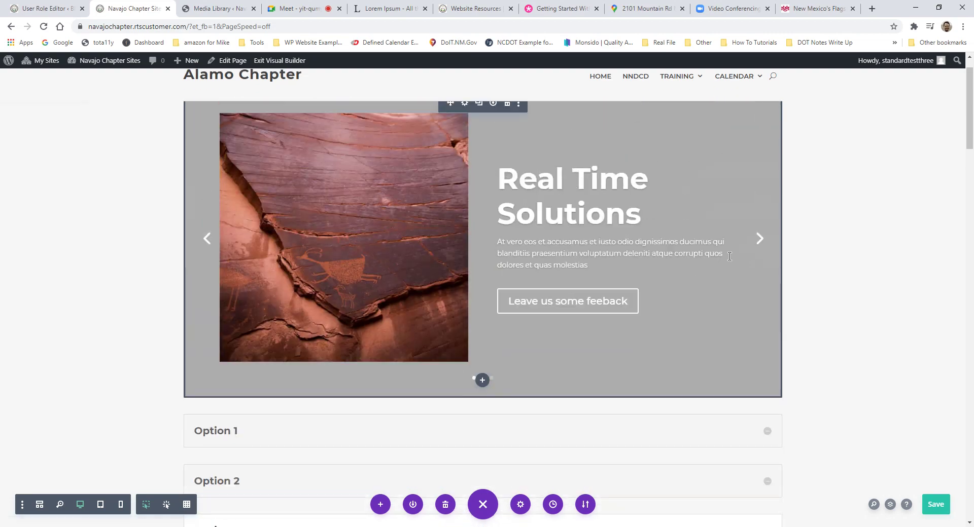
pyautogui.scroll(1, 729, 256)
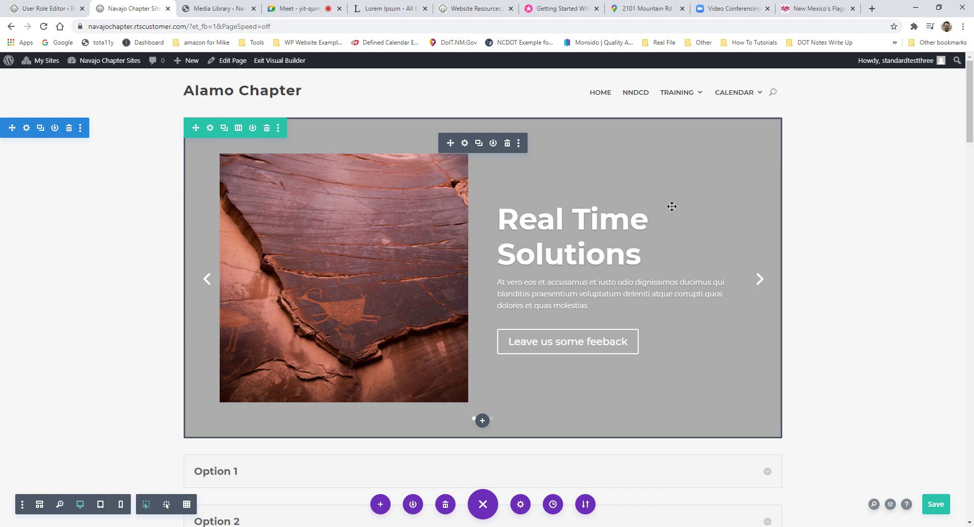
pyautogui.scroll(-10, 582, 252)
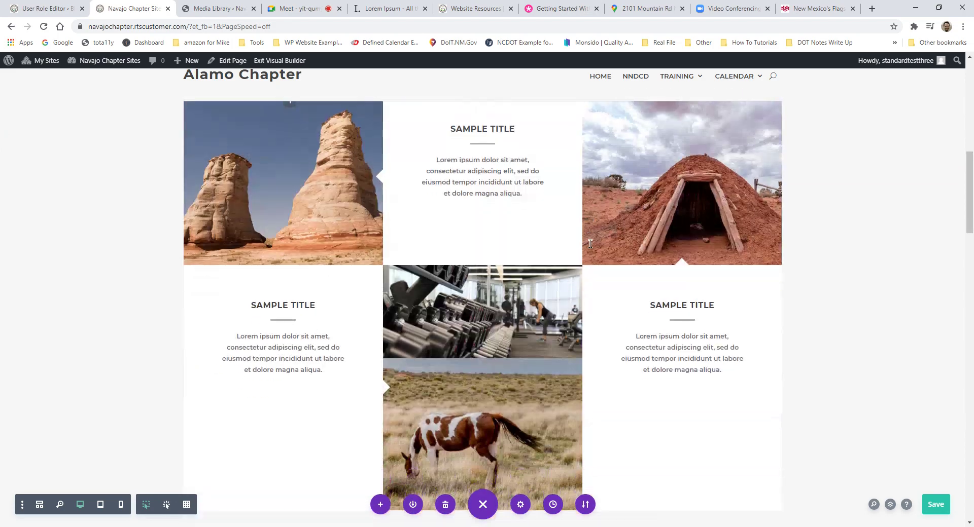
pyautogui.scroll(-10, 590, 244)
pyautogui.scroll(2, 389, 324)
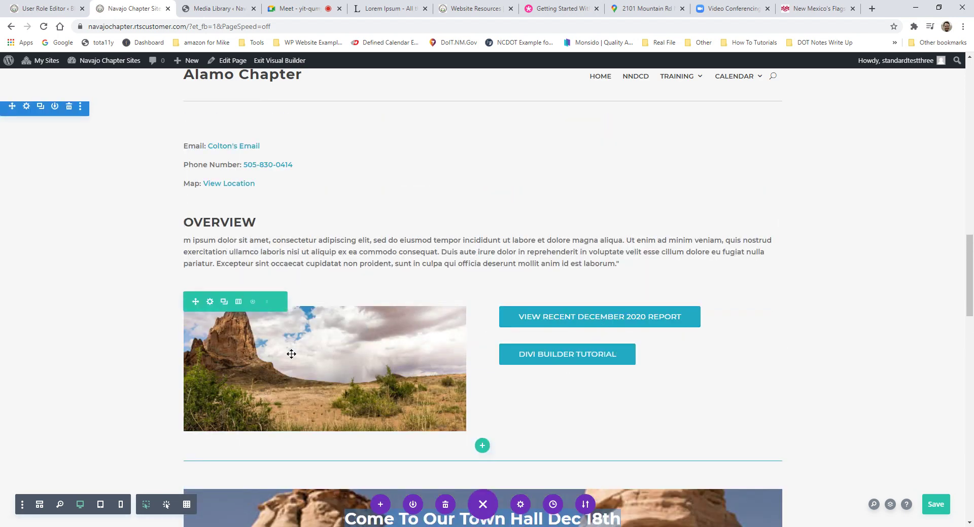
pyautogui.scroll(4, 532, 352)
pyautogui.scroll(10, 532, 351)
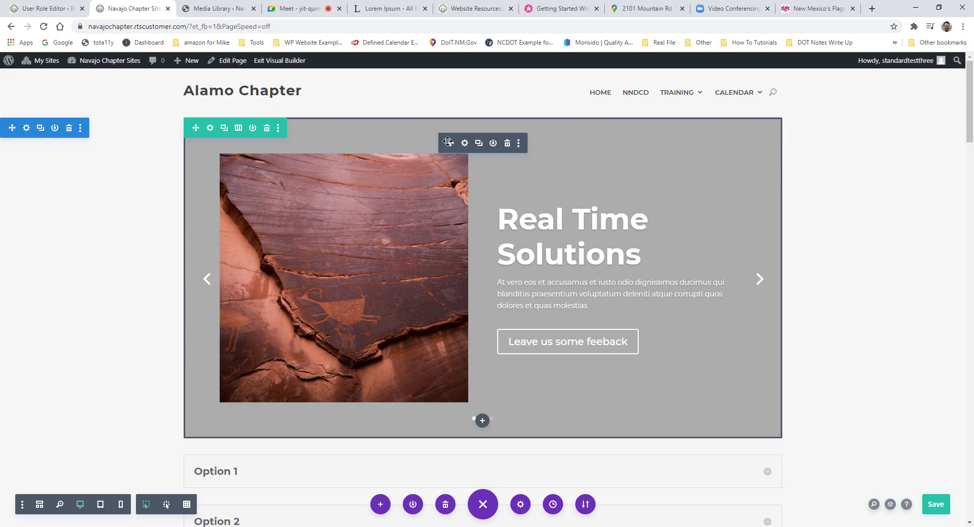
pyautogui.click(464, 143)
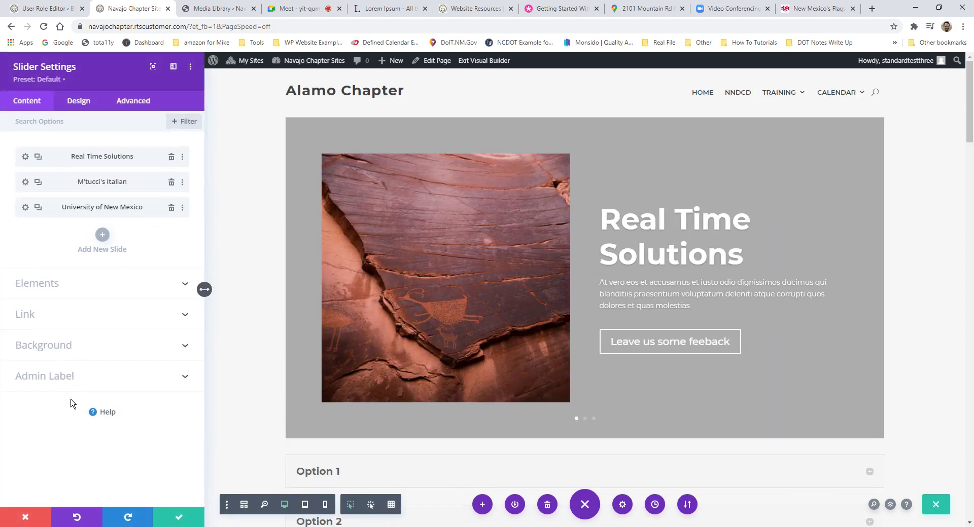
pyautogui.click(41, 517)
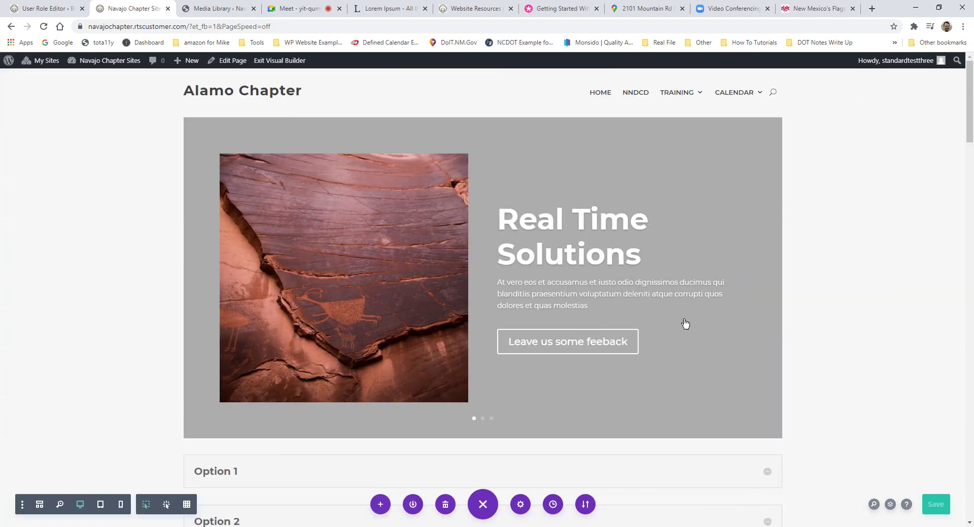
pyautogui.scroll(-9, 778, 294)
pyautogui.scroll(5, 791, 304)
pyautogui.scroll(-2, 745, 306)
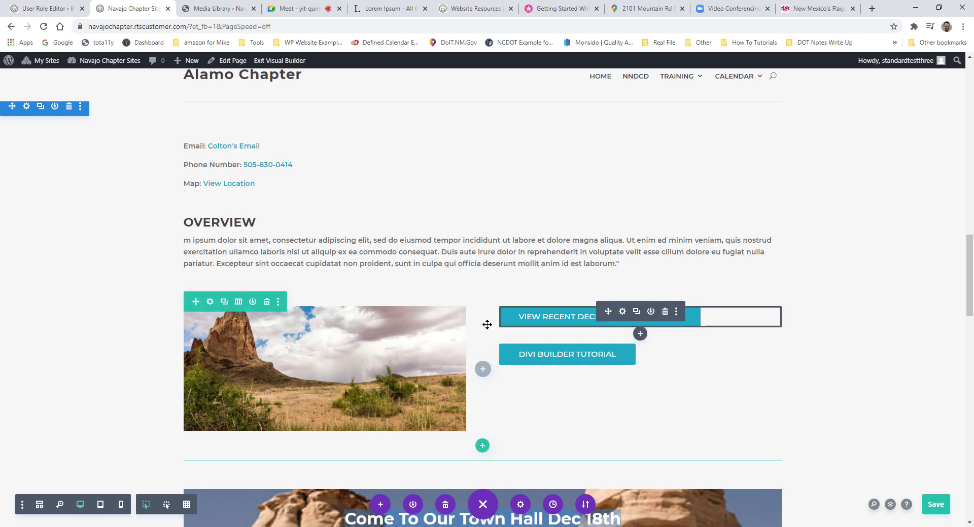
pyautogui.scroll(2, 491, 263)
pyautogui.scroll(15, 491, 263)
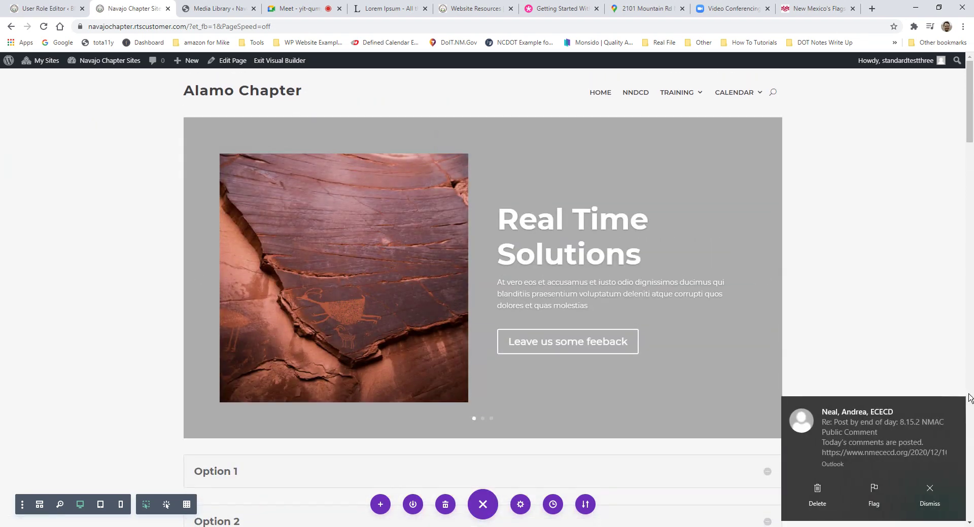
pyautogui.click(956, 407)
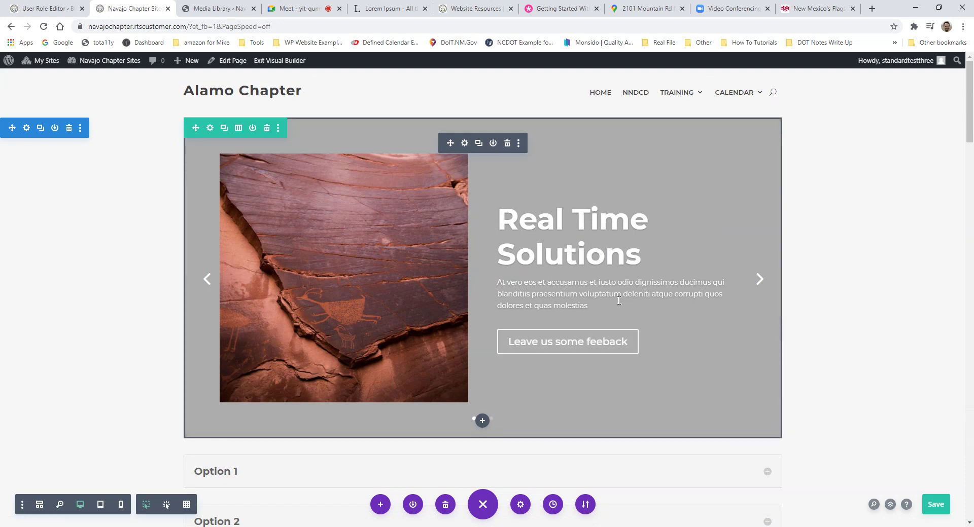
pyautogui.scroll(-4, 564, 206)
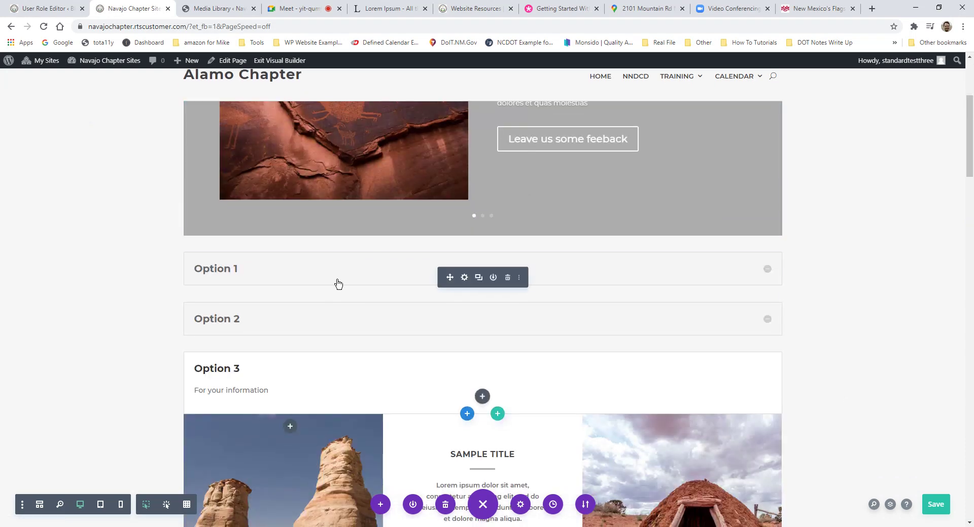
# Step: Rename accordion item one 'Real Time Solution' with a lorem ipsum paragraph as its body
pyautogui.click(463, 280)
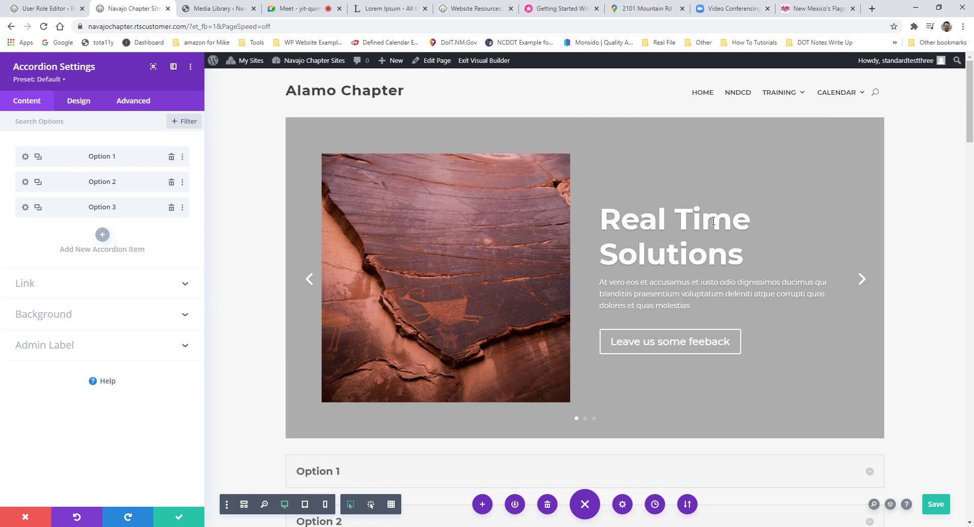
pyautogui.scroll(-3, 355, 239)
pyautogui.scroll(-4, 241, 236)
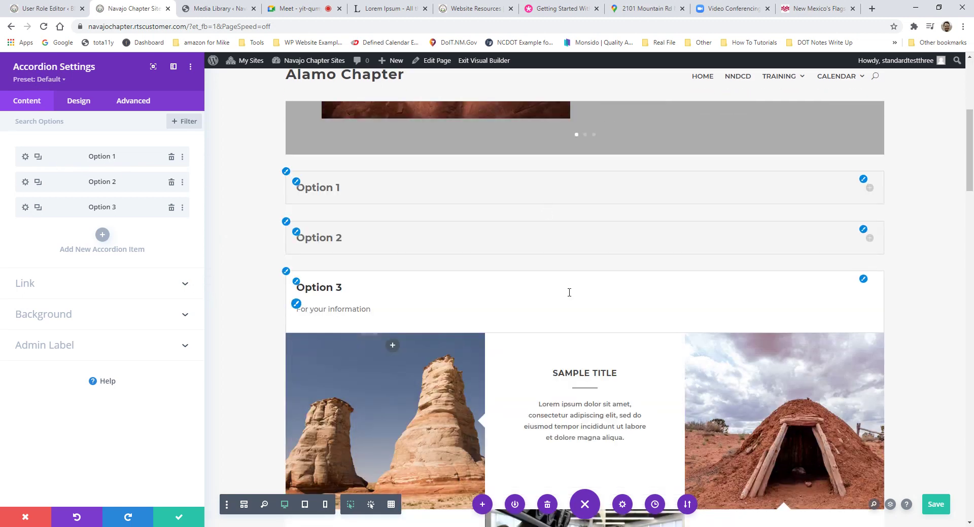
pyautogui.click(25, 158)
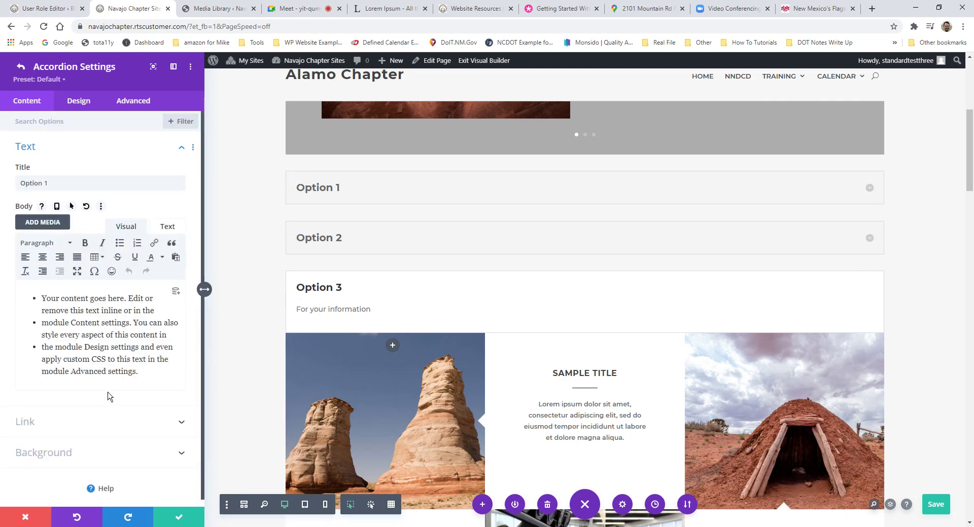
pyautogui.click(138, 372)
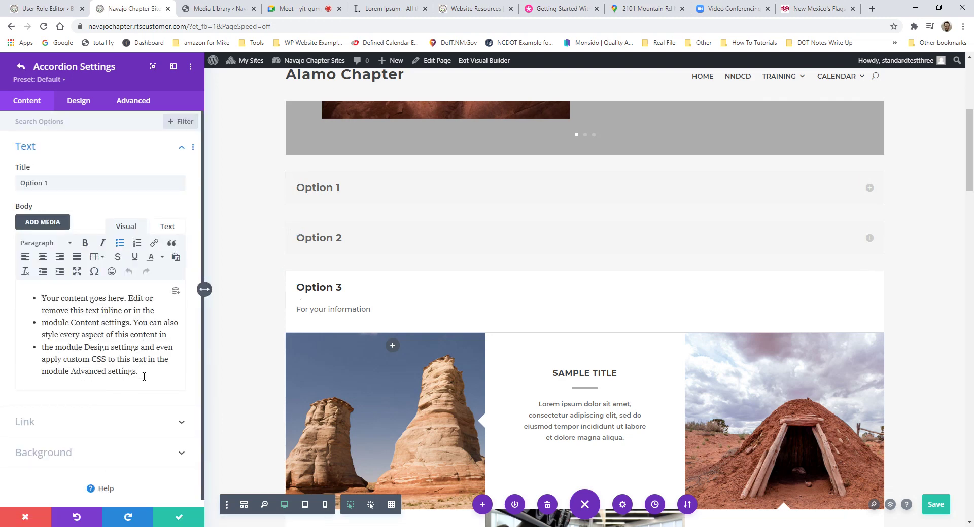
pyautogui.tripleClick(60, 184)
pyautogui.write('Re')
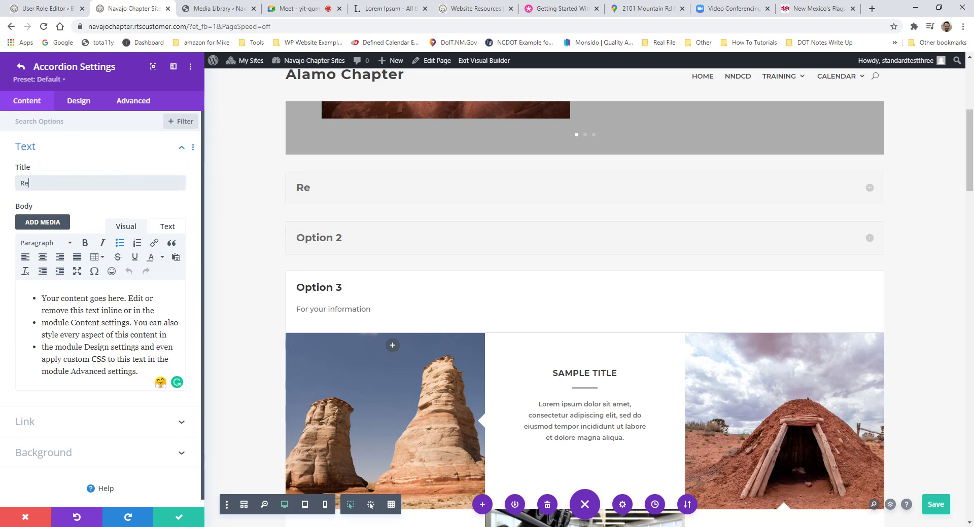
pyautogui.write('al Time Solutions')
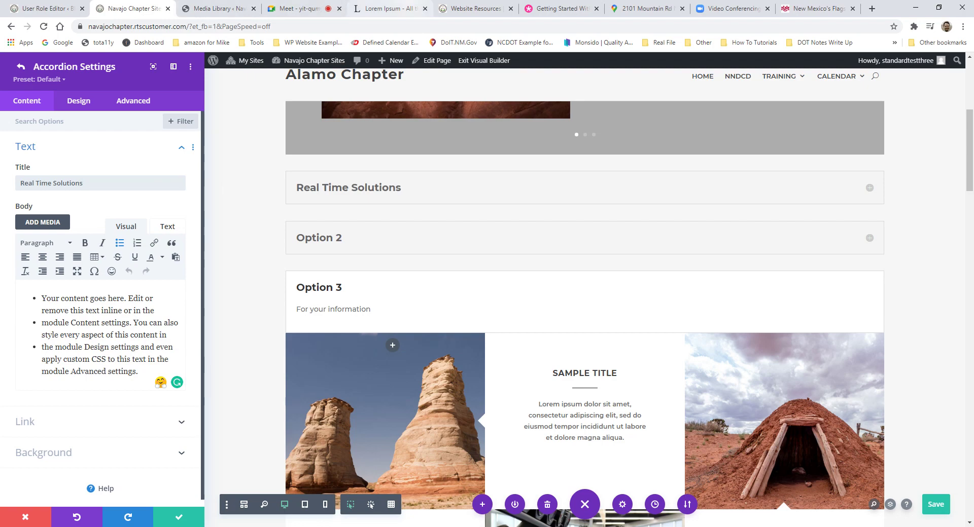
pyautogui.click(388, 9)
pyautogui.click(389, 341)
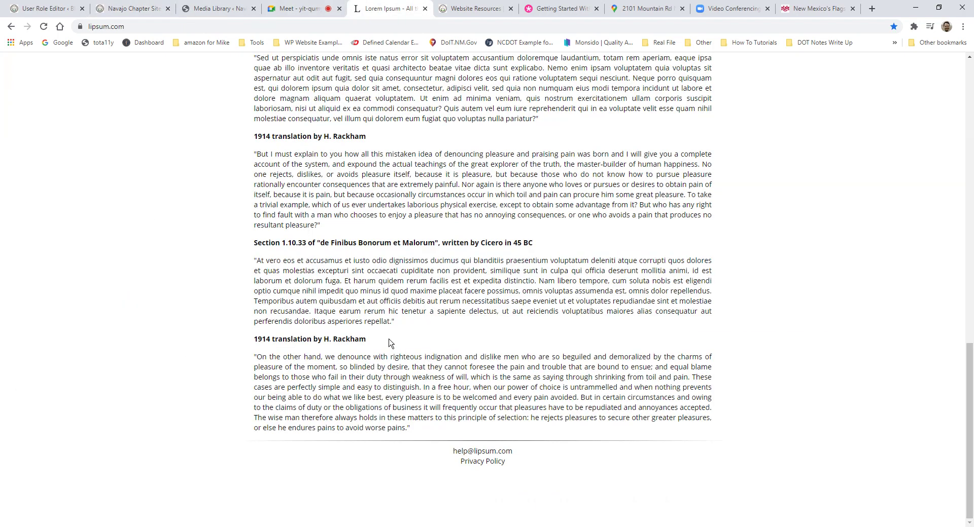
pyautogui.moveTo(400, 312); pyautogui.dragTo(329, 287)
pyautogui.hotkey('ctrl', 'c')
pyautogui.click(133, 8)
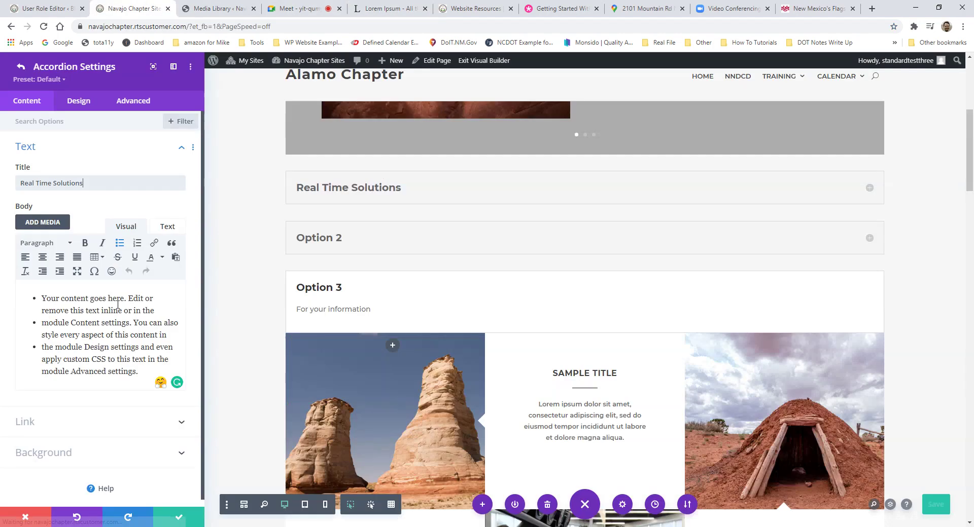
pyautogui.moveTo(139, 373); pyautogui.dragTo(33, 295)
pyautogui.hotkey('ctrl', 'v')
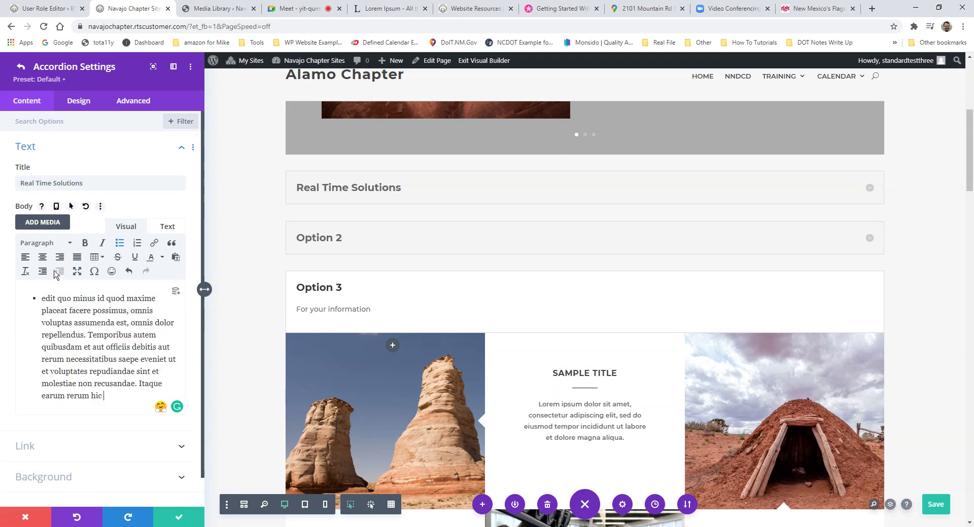
pyautogui.click(178, 523)
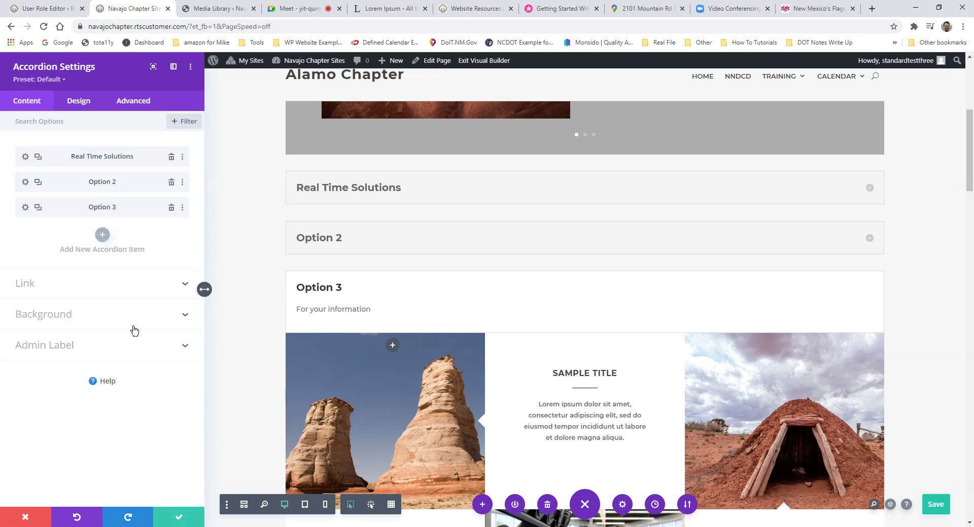
# Step: Rename item two 'M'tucci's Italian' and replace its body with a 'Call us at:' phone line
pyautogui.click(26, 190)
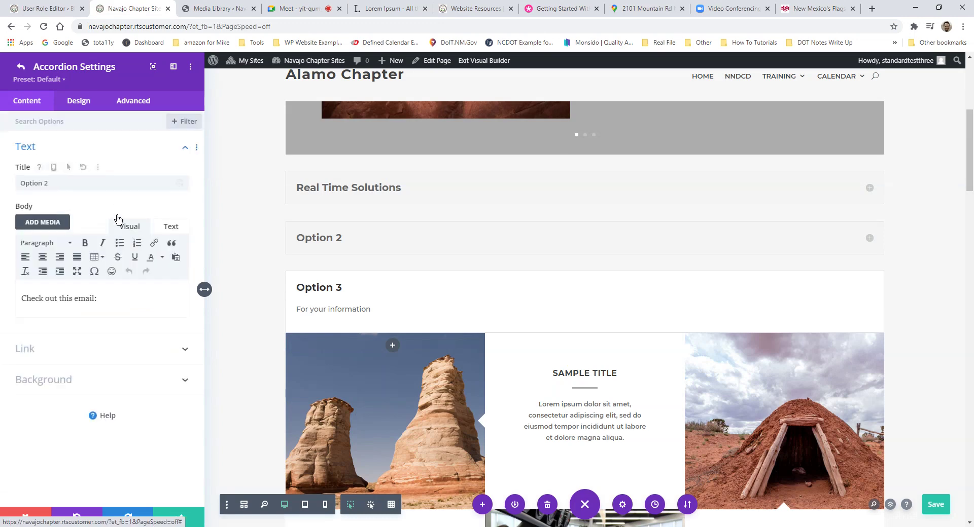
pyautogui.moveTo(93, 184); pyautogui.dragTo(1, 184)
pyautogui.write("M't")
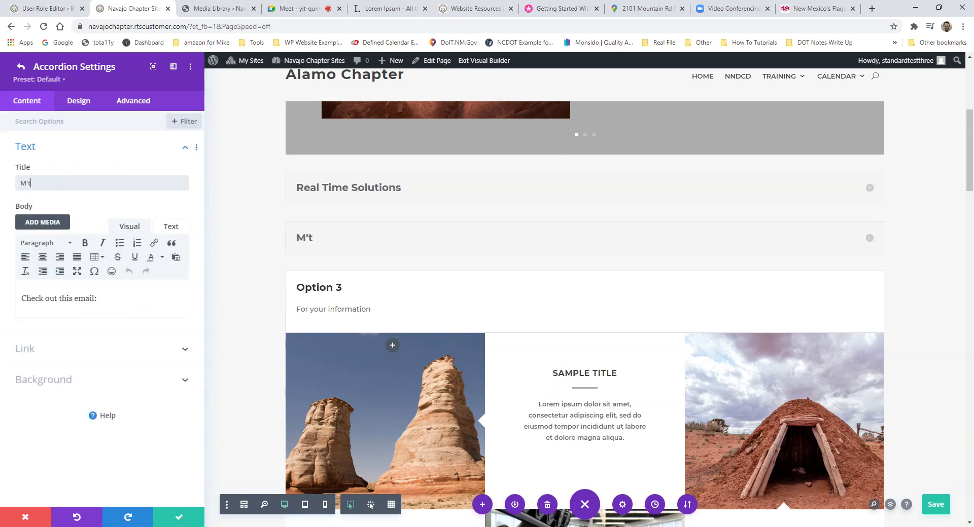
pyautogui.write("ucci's Italian")
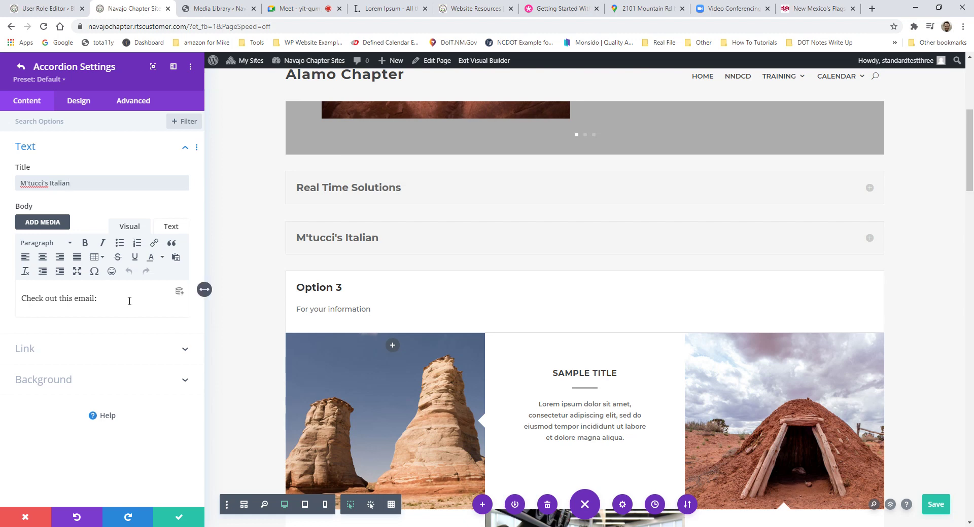
pyautogui.moveTo(180, 298); pyautogui.dragTo(20, 298)
pyautogui.write('Call u')
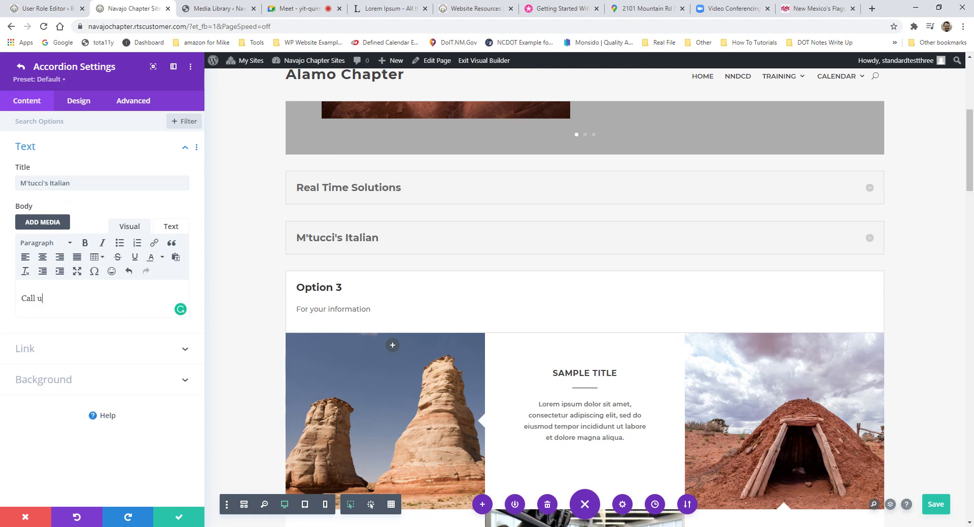
pyautogui.click(20, 66)
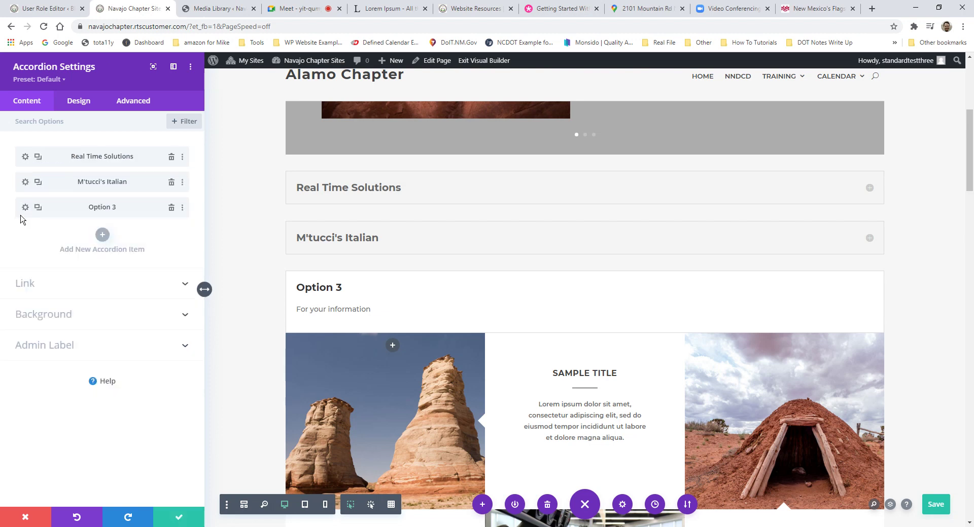
# Step: Rename item three 'University of New Mexico', then save and close the accordion settings
pyautogui.click(25, 207)
pyautogui.moveTo(48, 183); pyautogui.dragTo(16, 184)
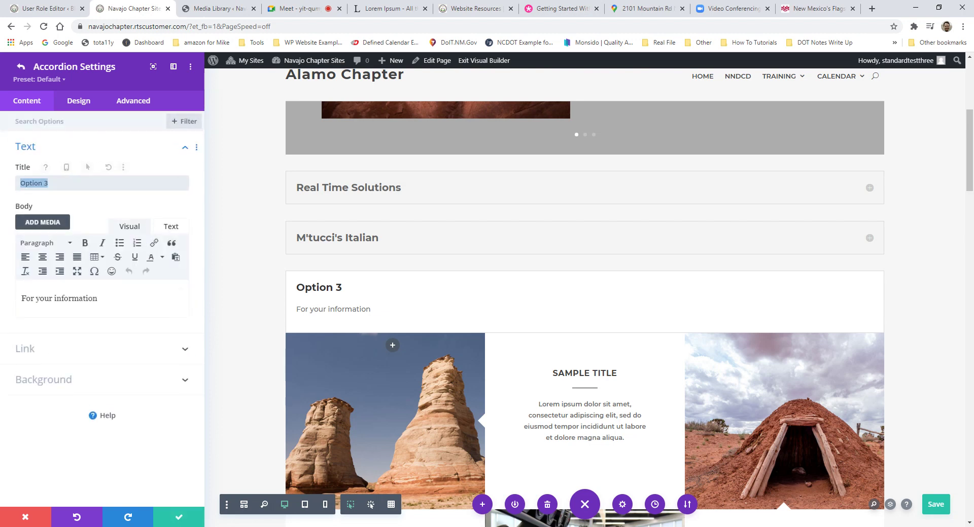
pyautogui.write('University')
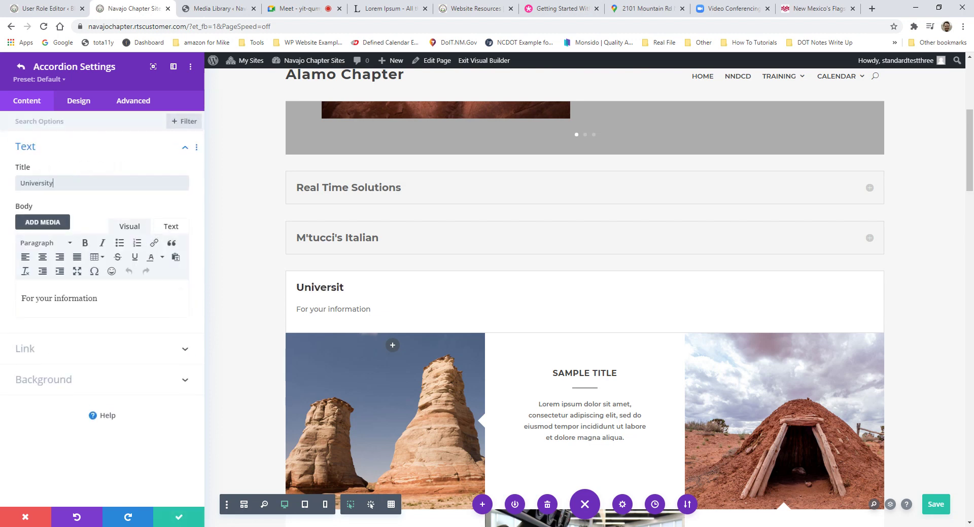
pyautogui.write(' of New Mexic')
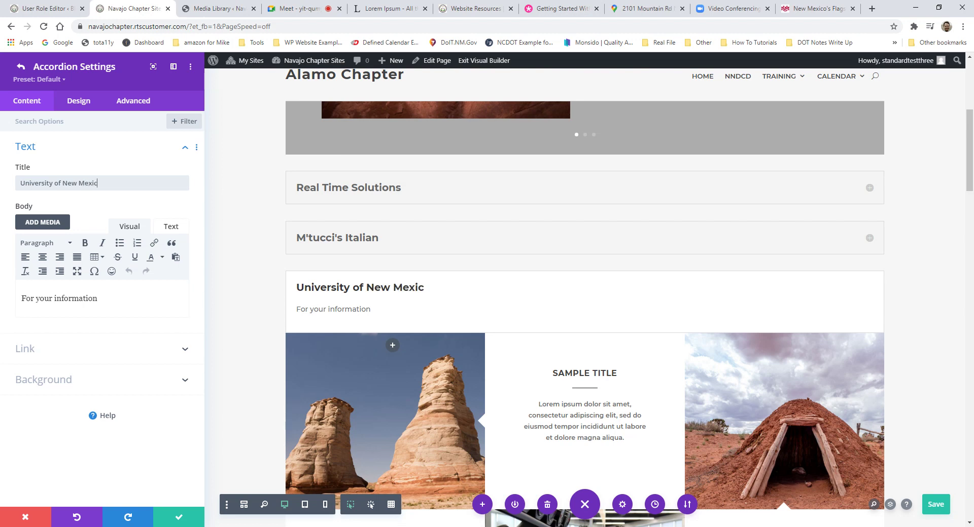
pyautogui.write('o')
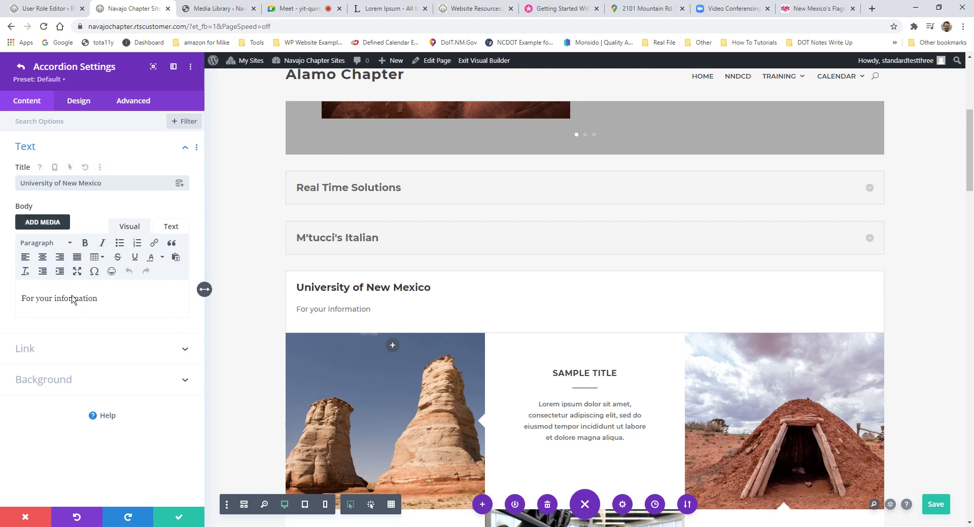
pyautogui.click(180, 519)
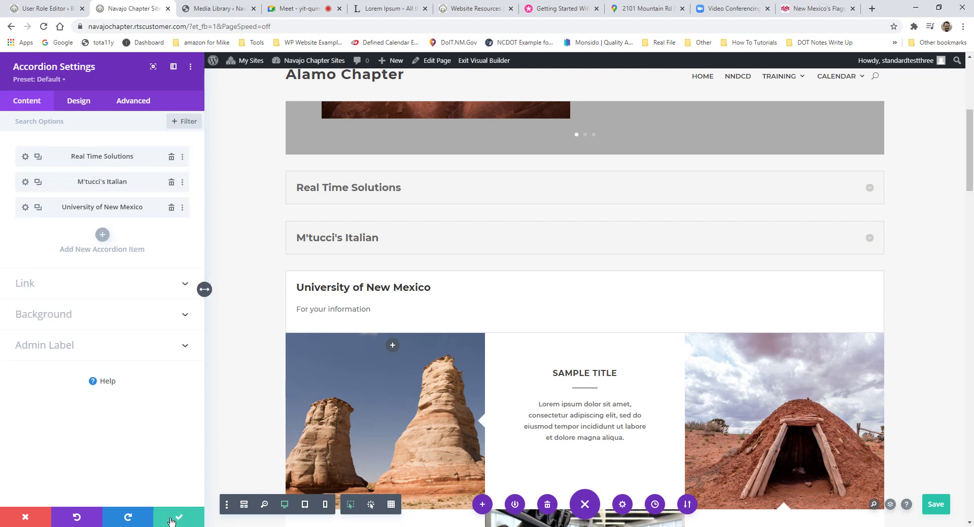
pyautogui.click(177, 518)
# Step: Expand the Real Time Solutions, M'tucci's Italian and University of New Mexico items to check their content
pyautogui.click(744, 246)
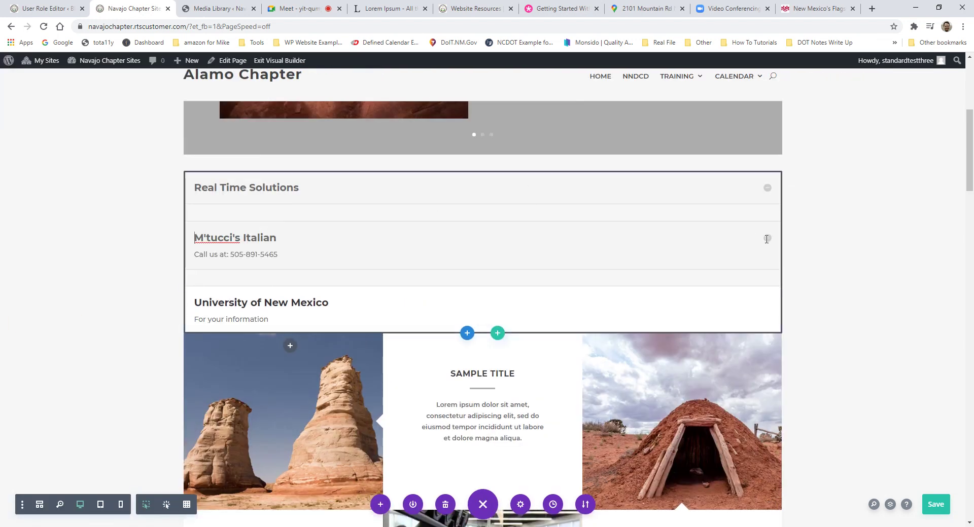
pyautogui.click(768, 190)
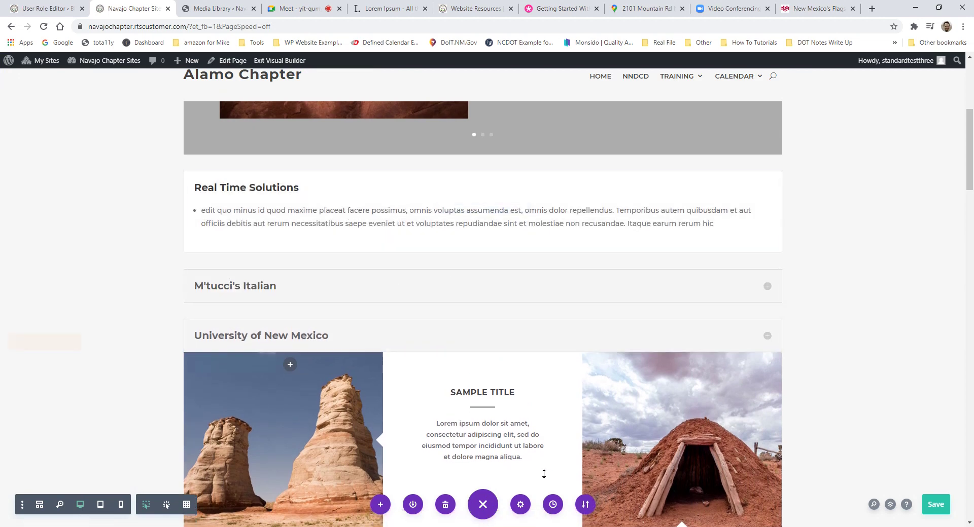
pyautogui.click(769, 287)
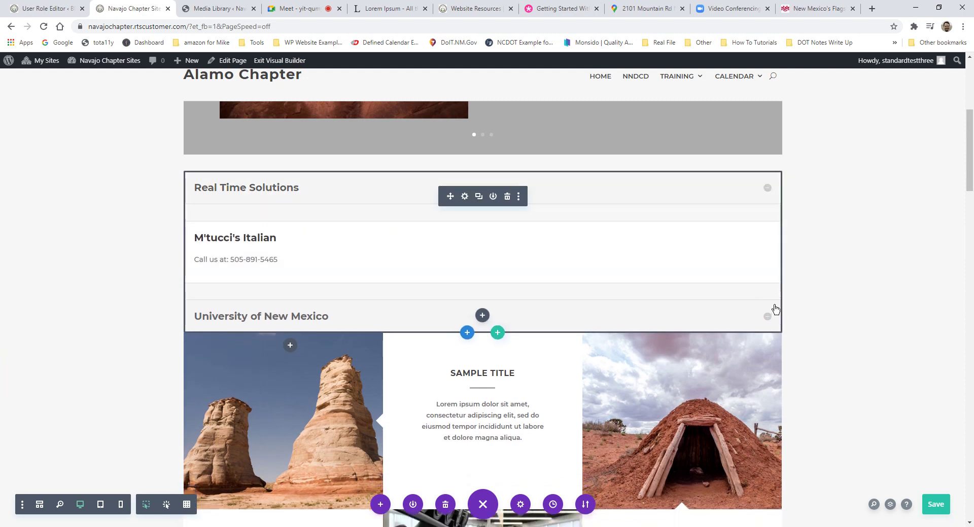
pyautogui.click(767, 317)
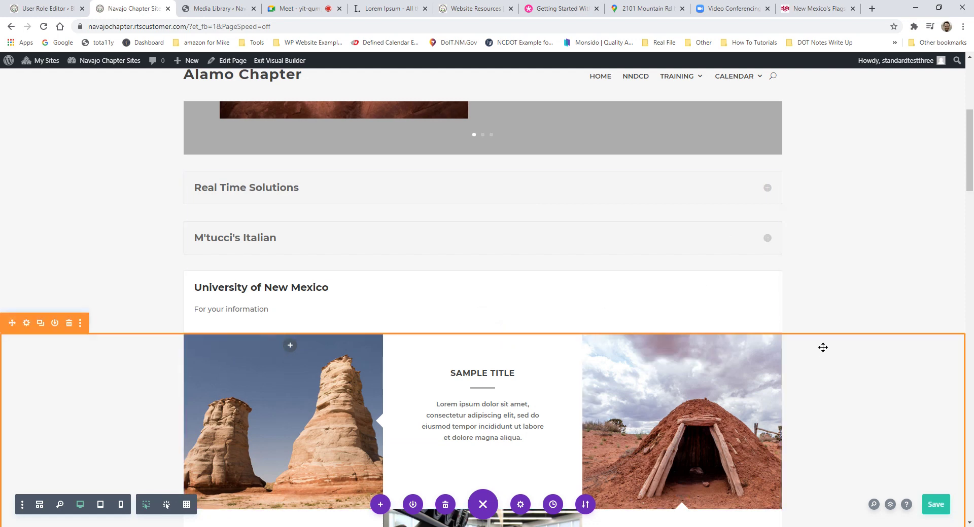
pyautogui.scroll(-10, 822, 348)
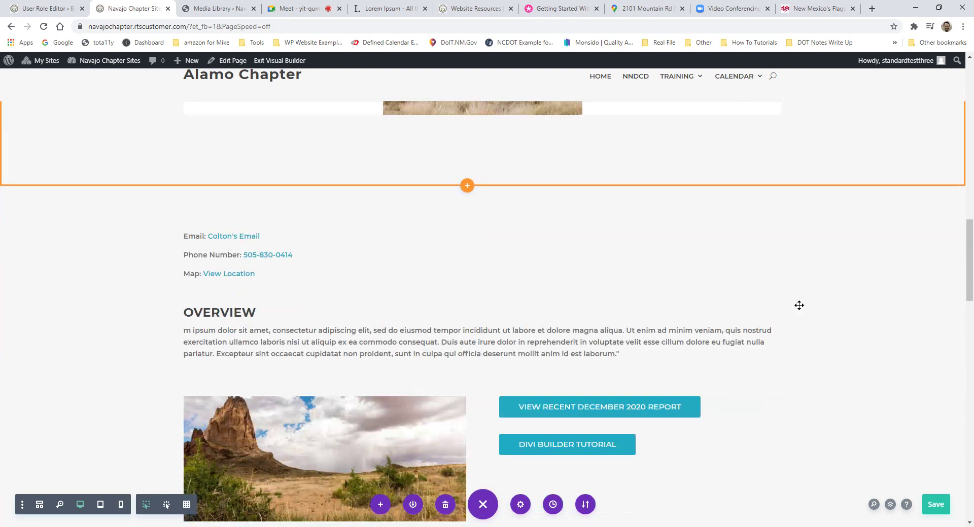
pyautogui.scroll(-1, 798, 306)
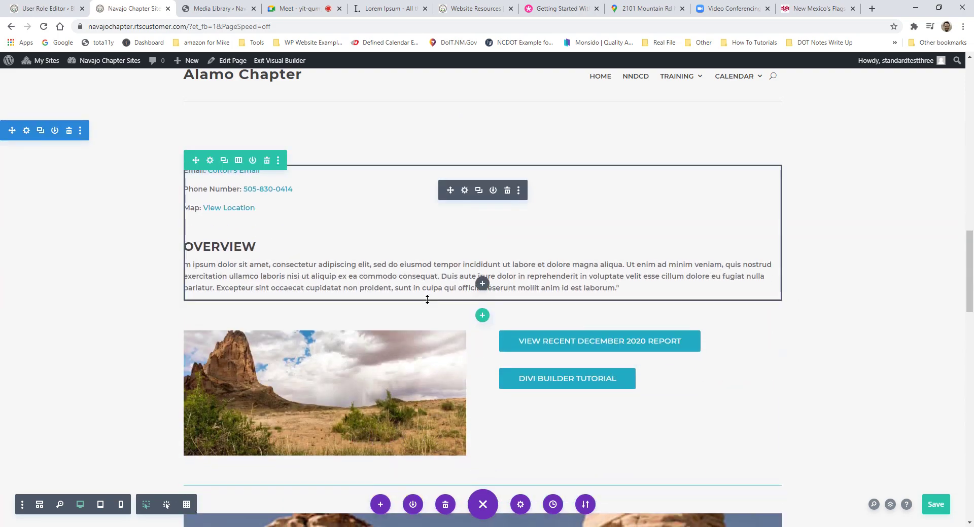
pyautogui.scroll(-3, 479, 271)
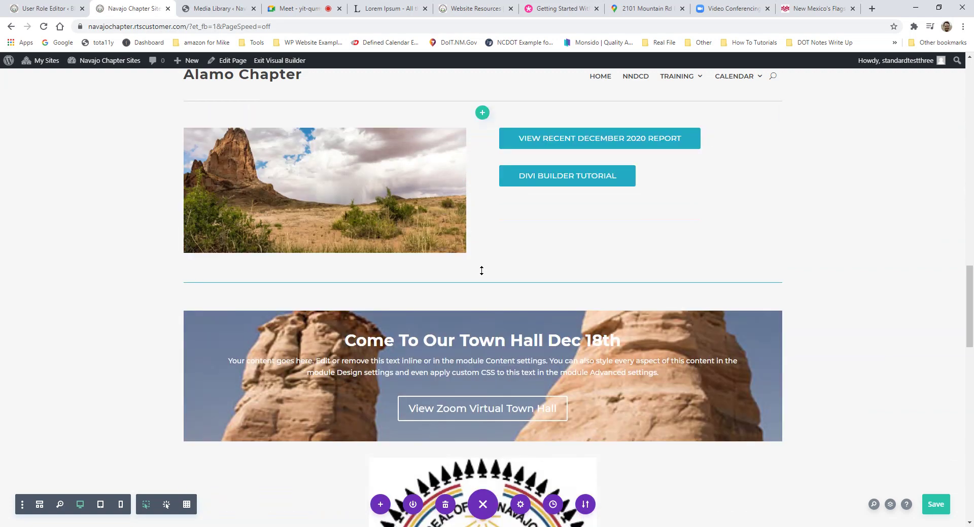
pyautogui.scroll(12, 483, 272)
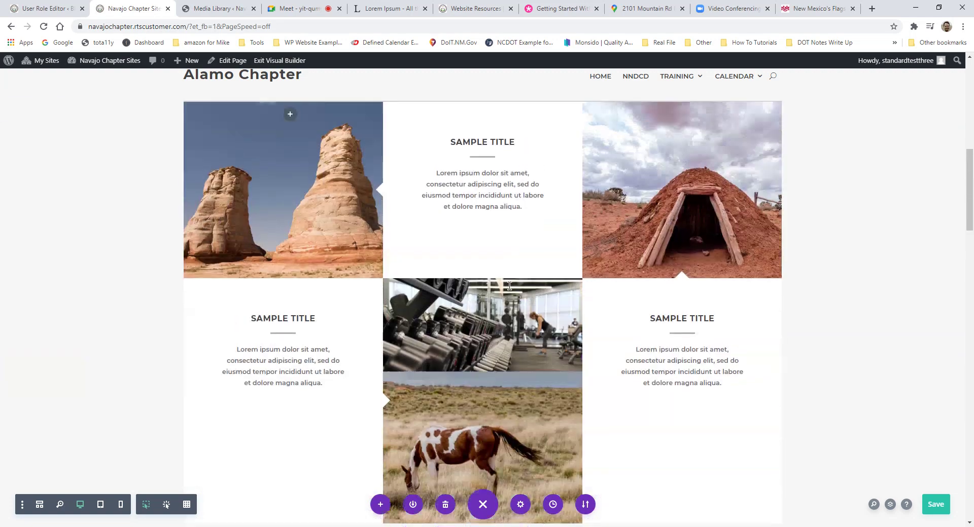
pyautogui.scroll(7, 510, 286)
pyautogui.scroll(3, 533, 300)
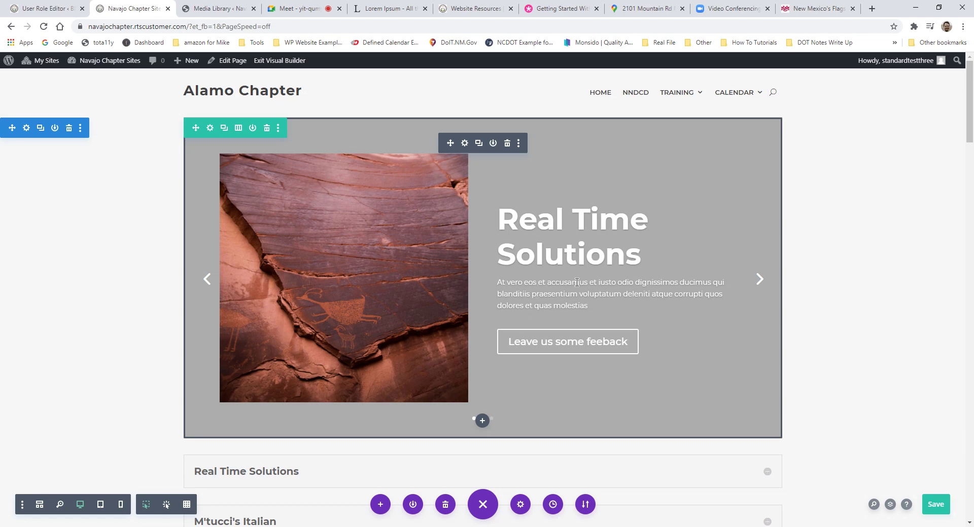
# Step: Save the Alamo Chapter page
pyautogui.click(936, 505)
pyautogui.scroll(-8, 903, 512)
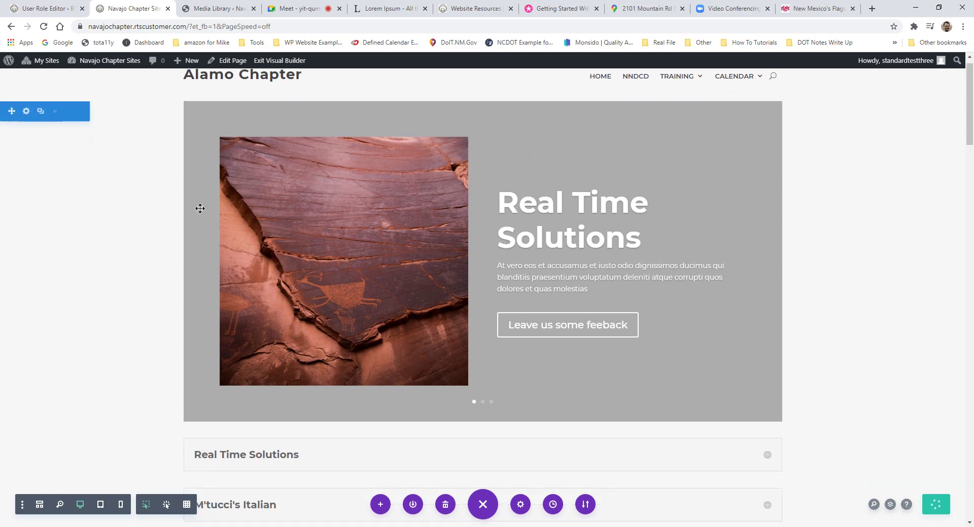
pyautogui.scroll(-10, 420, 259)
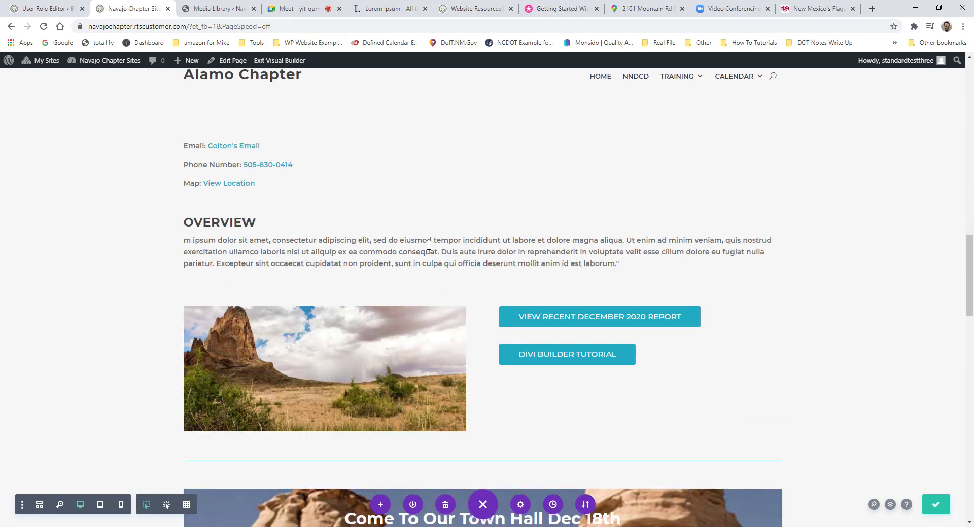
pyautogui.scroll(8, 431, 242)
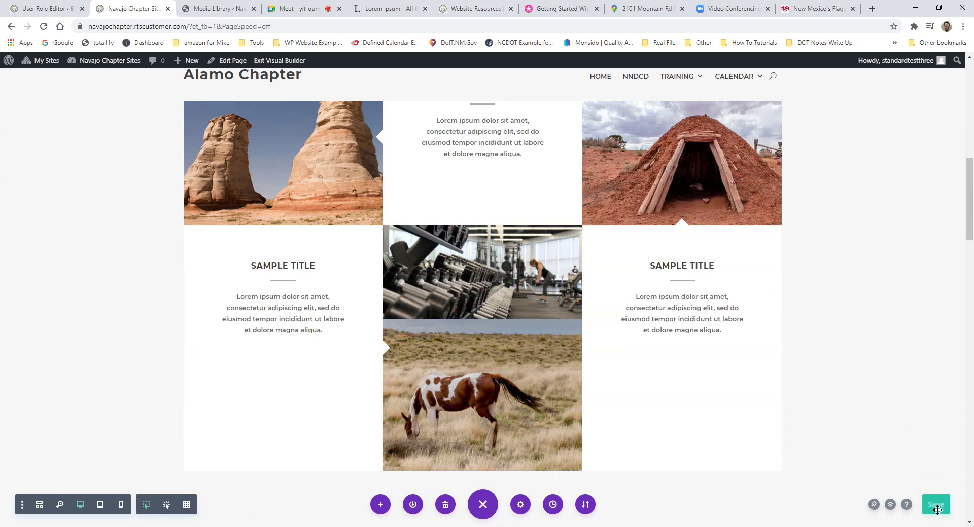
# Step: Exit the builder and test the live slider, the toggles and the December 2020 report link
pyautogui.click(281, 62)
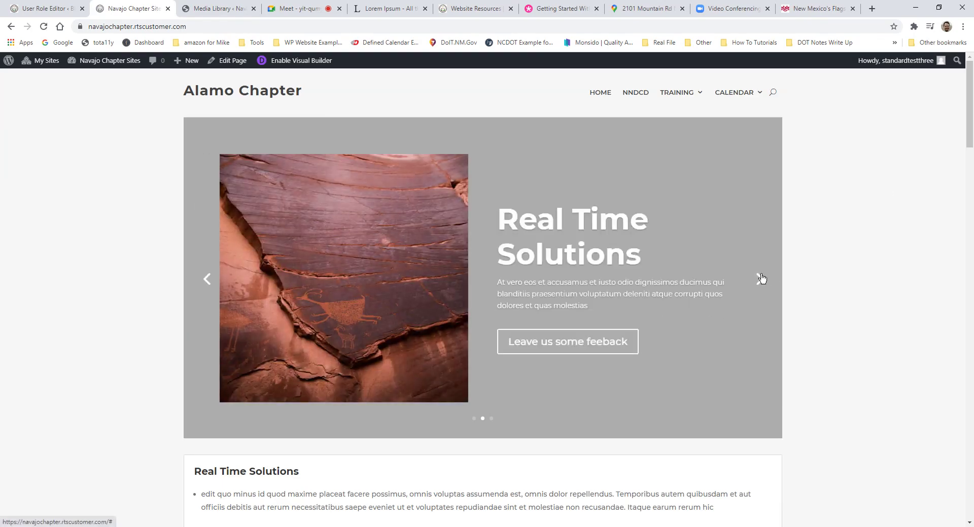
pyautogui.click(759, 278)
pyautogui.scroll(-5, 609, 325)
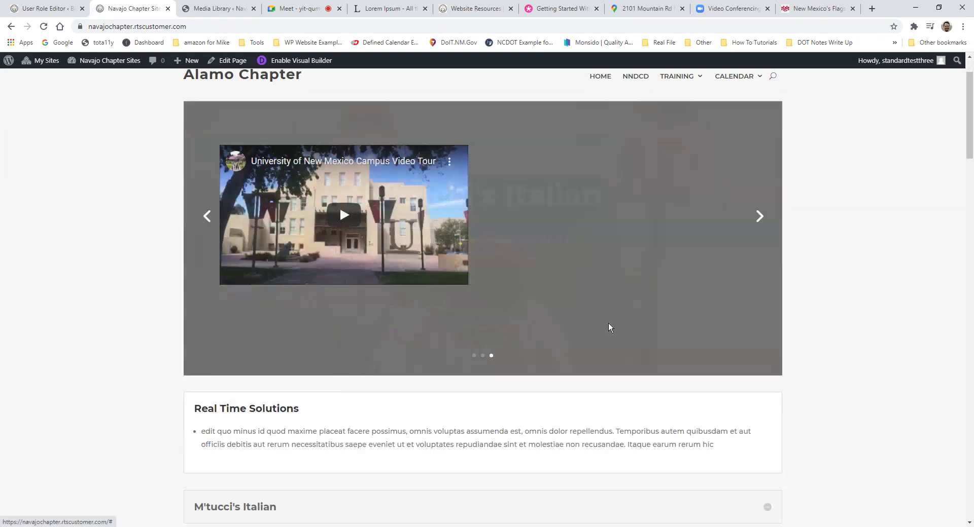
pyautogui.click(764, 284)
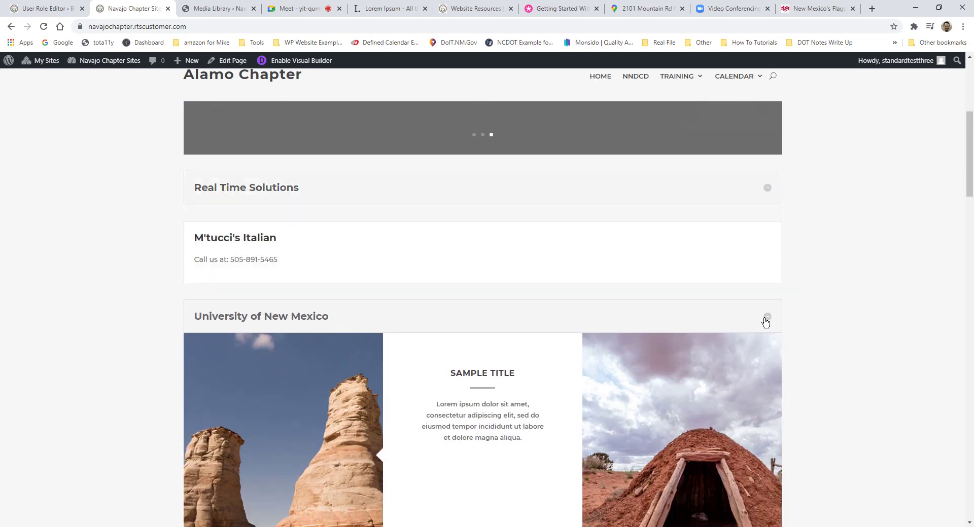
pyautogui.click(766, 320)
pyautogui.scroll(-8, 726, 299)
pyautogui.scroll(-10, 724, 300)
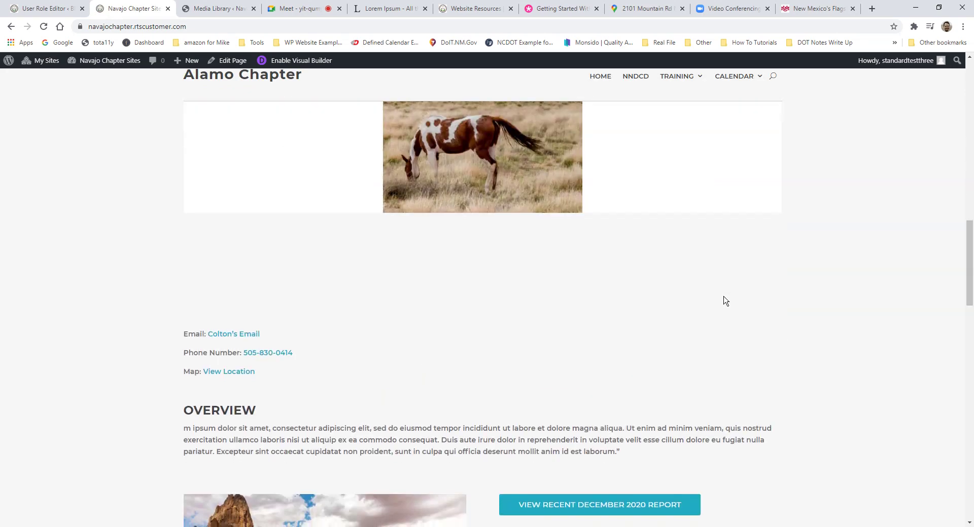
pyautogui.click(568, 183)
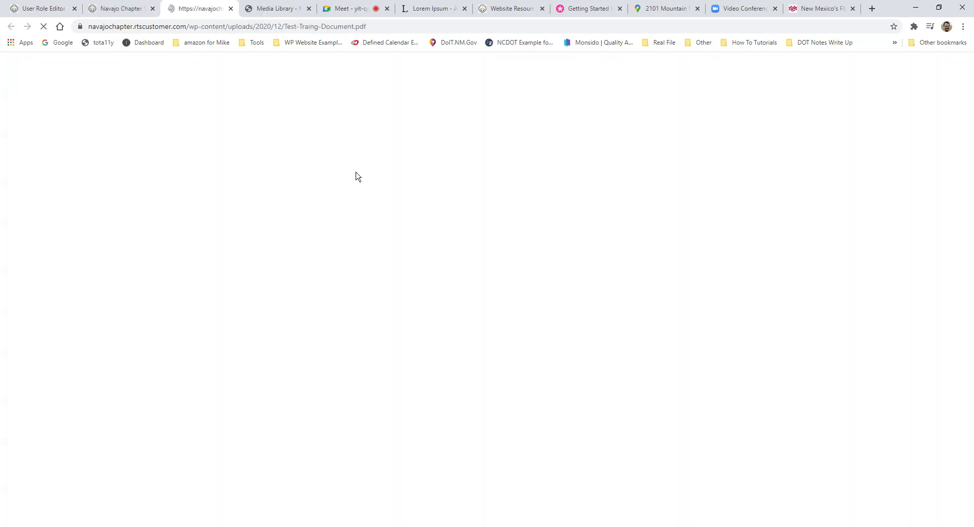
pyautogui.hotkey('ctrl', 'shift', 'Tab')
pyautogui.scroll(10, 660, 157)
pyautogui.scroll(15, 688, 164)
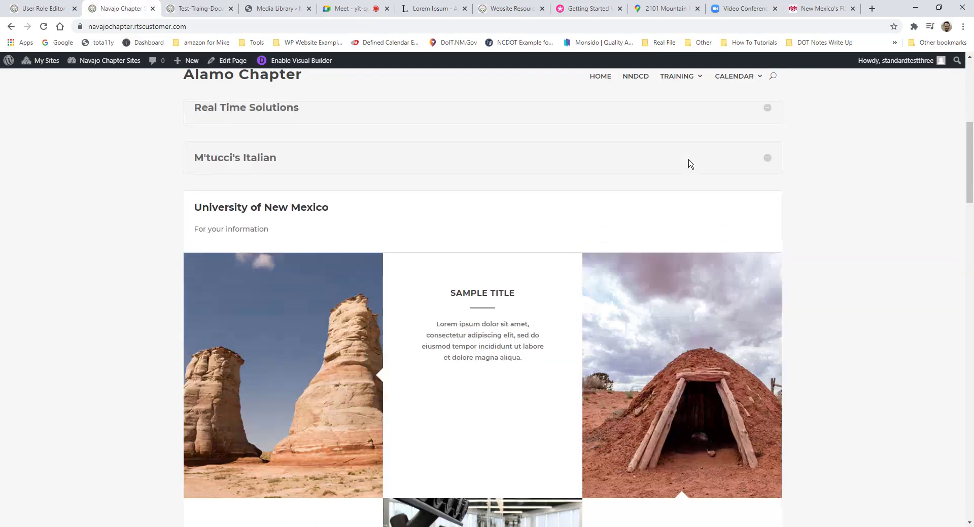
# Step: Test the slides' View Programs and feedback links, go back, and re-enable the visual builder
pyautogui.click(562, 311)
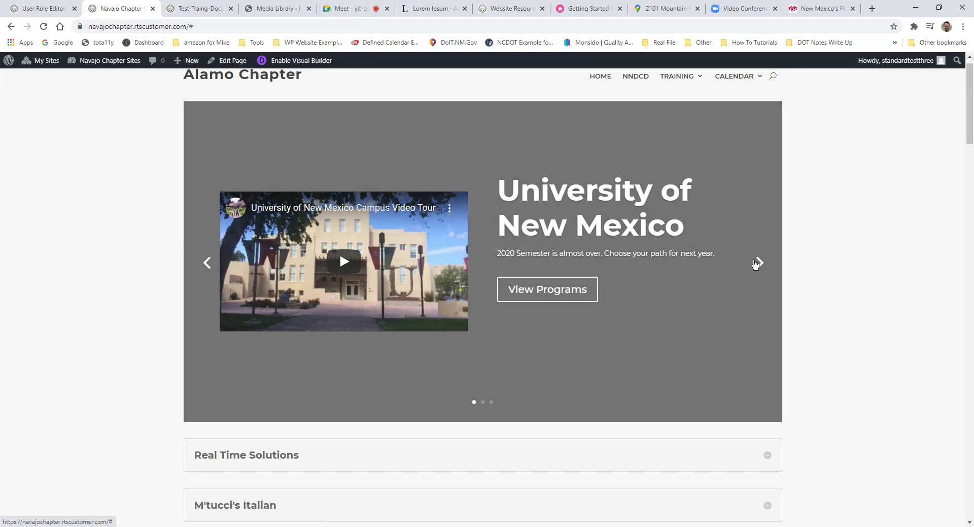
pyautogui.click(756, 263)
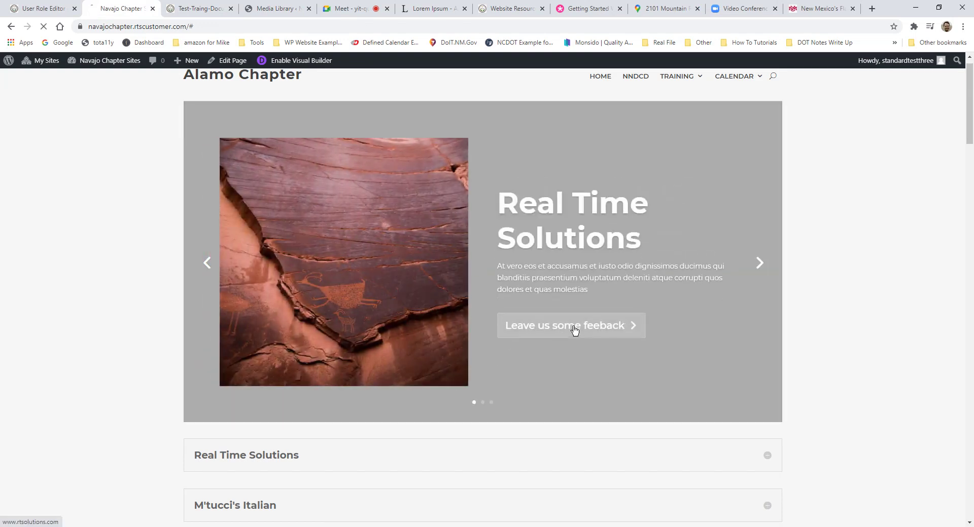
pyautogui.click(573, 332)
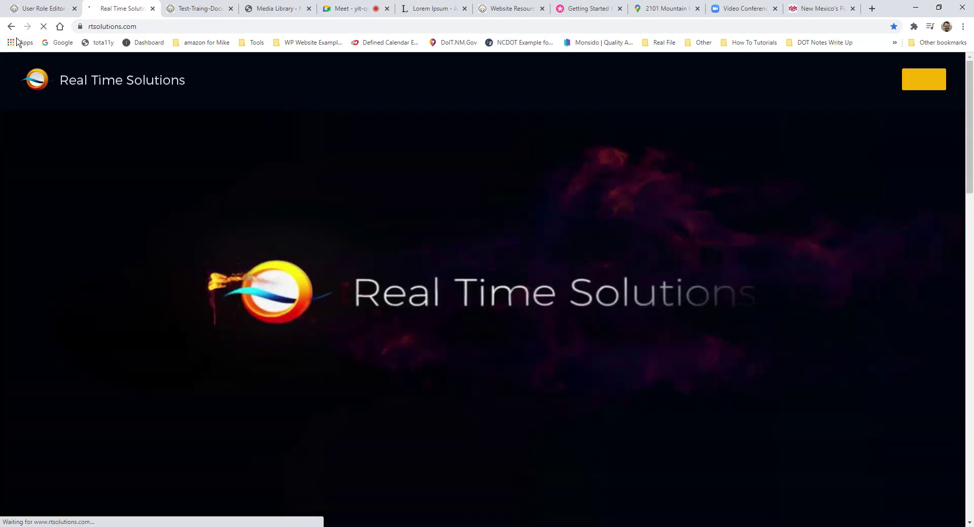
pyautogui.hotkey('alt', 'Left')
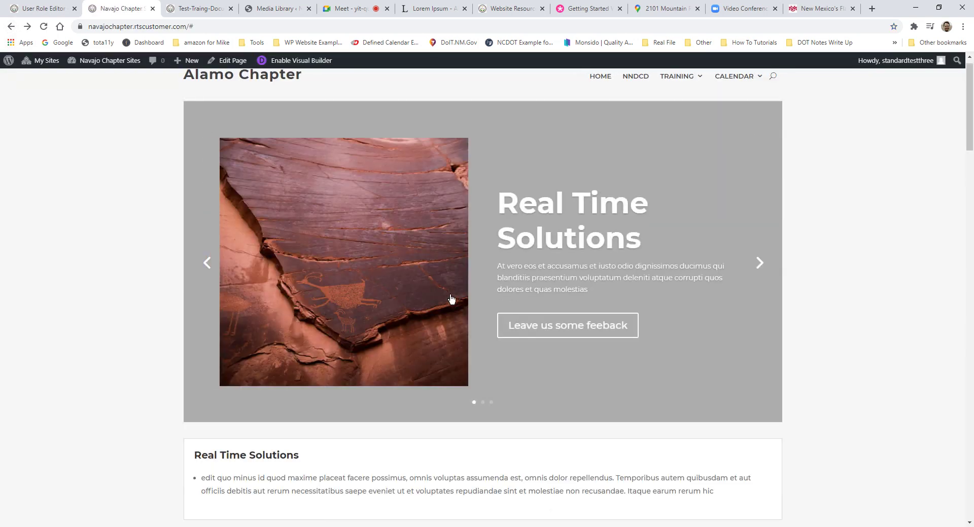
pyautogui.scroll(-20, 451, 299)
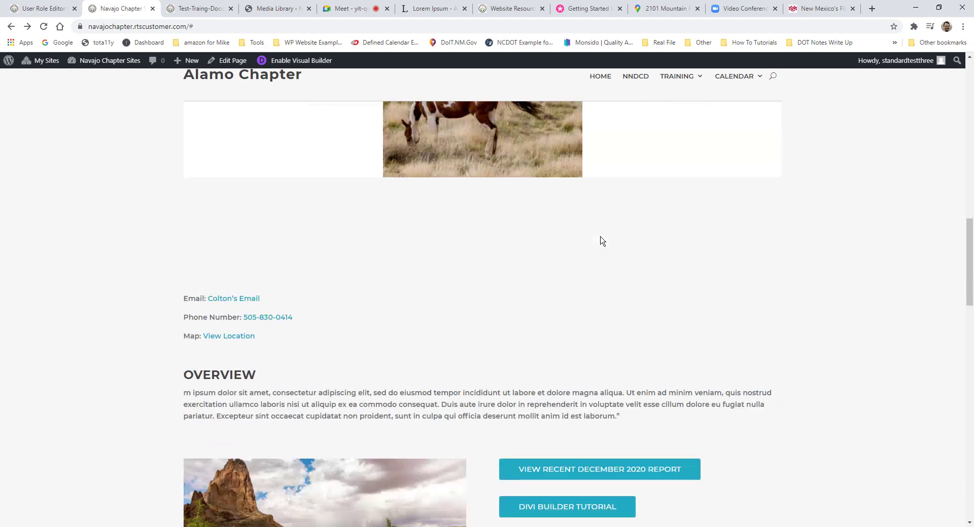
pyautogui.scroll(-8, 460, 184)
pyautogui.scroll(10, 406, 269)
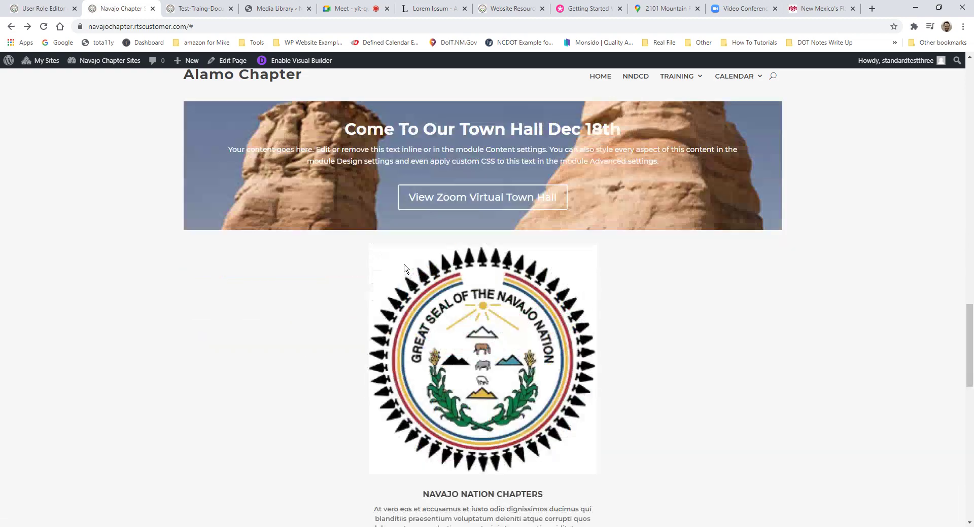
pyautogui.scroll(20, 406, 269)
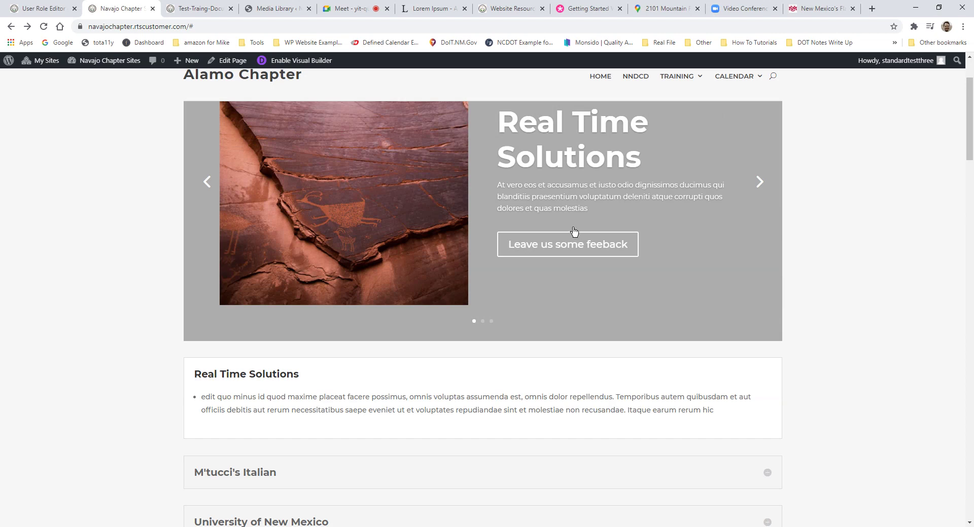
pyautogui.scroll(2, 576, 191)
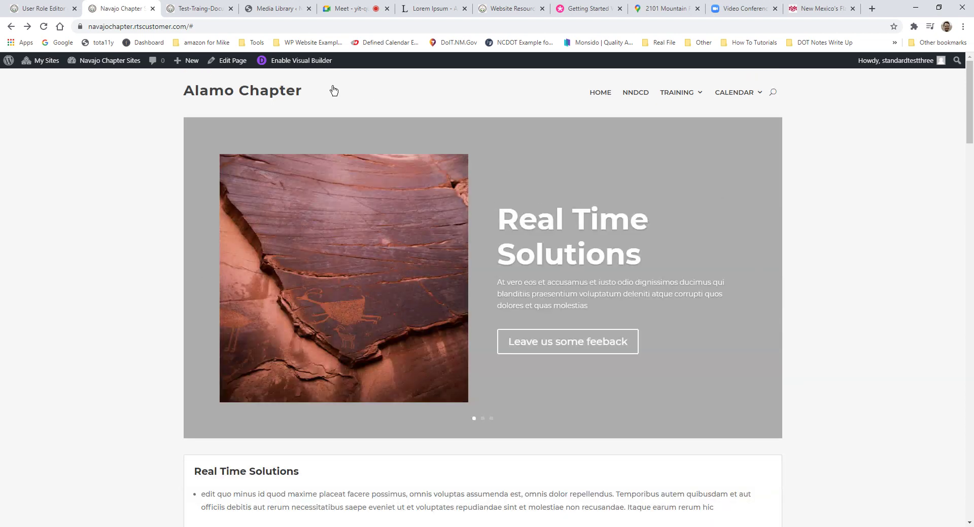
pyautogui.click(314, 62)
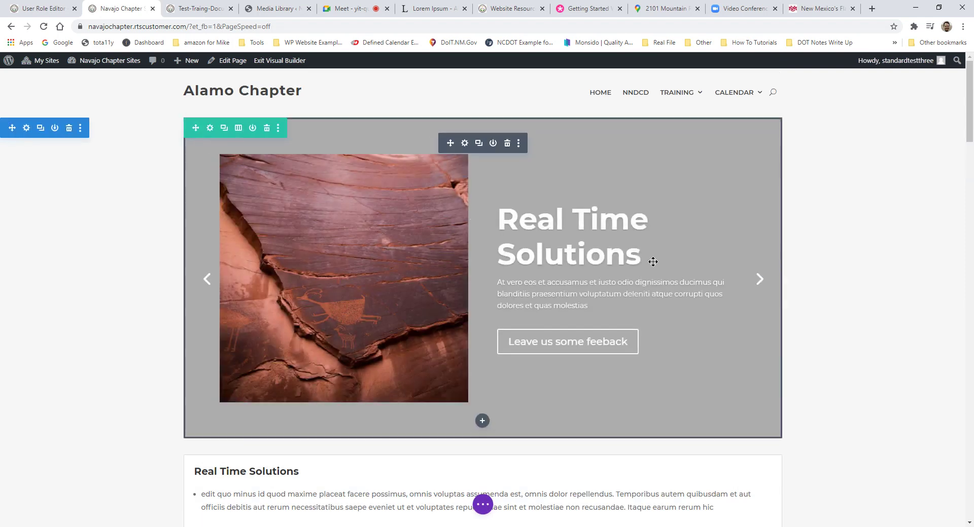
pyautogui.scroll(-1, 580, 245)
pyautogui.scroll(1, 558, 305)
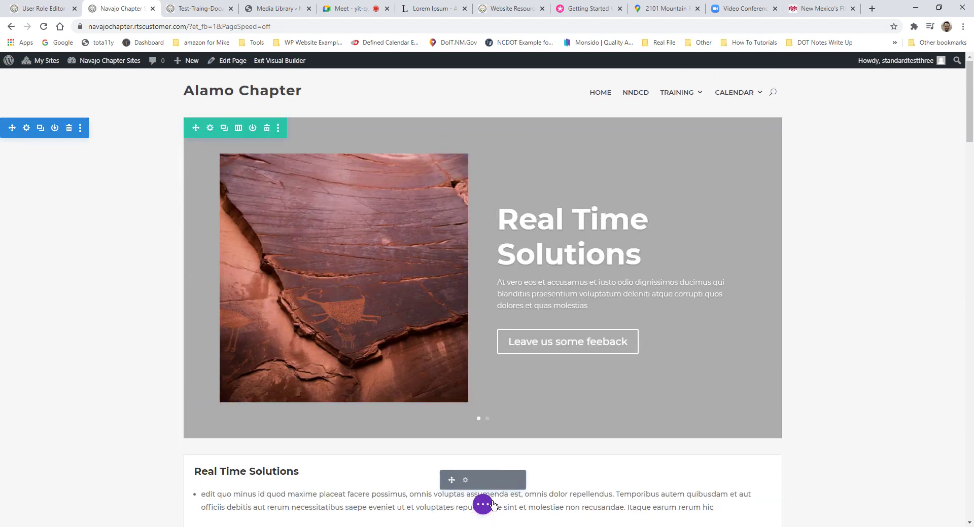
pyautogui.scroll(-6, 535, 359)
pyautogui.scroll(6, 520, 278)
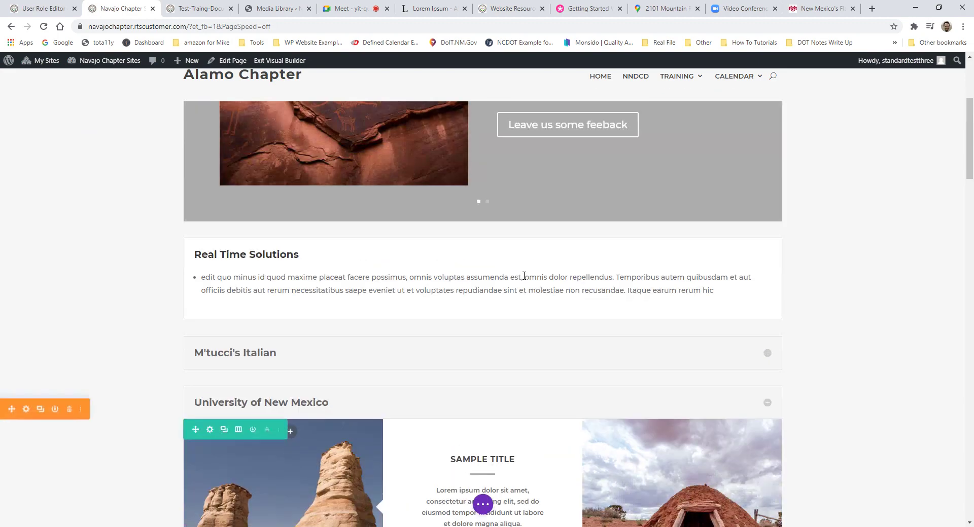
pyautogui.moveTo(47, 133)
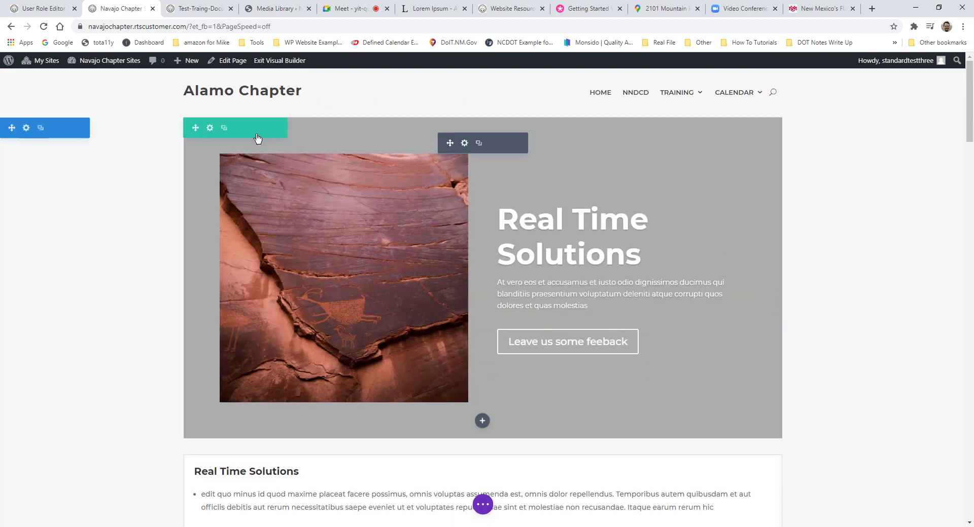
pyautogui.moveTo(257, 139)
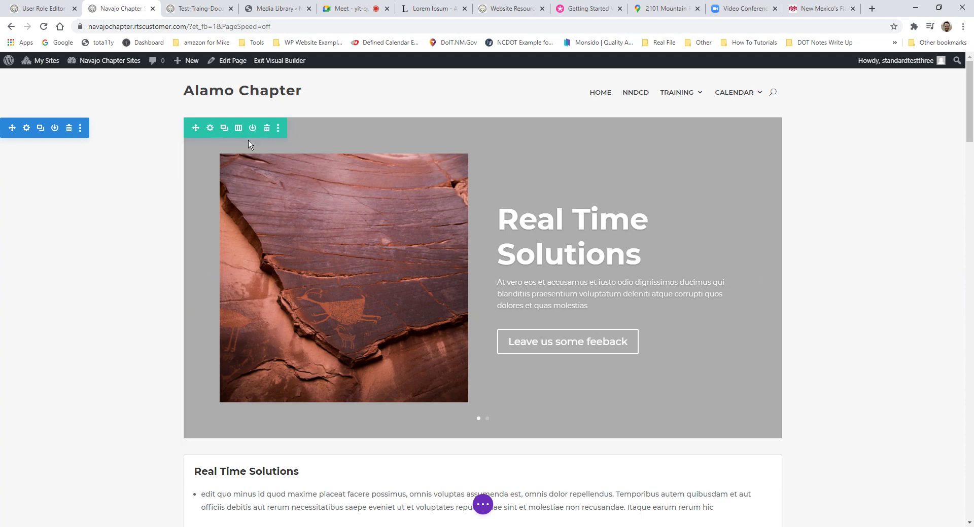
pyautogui.click(238, 127)
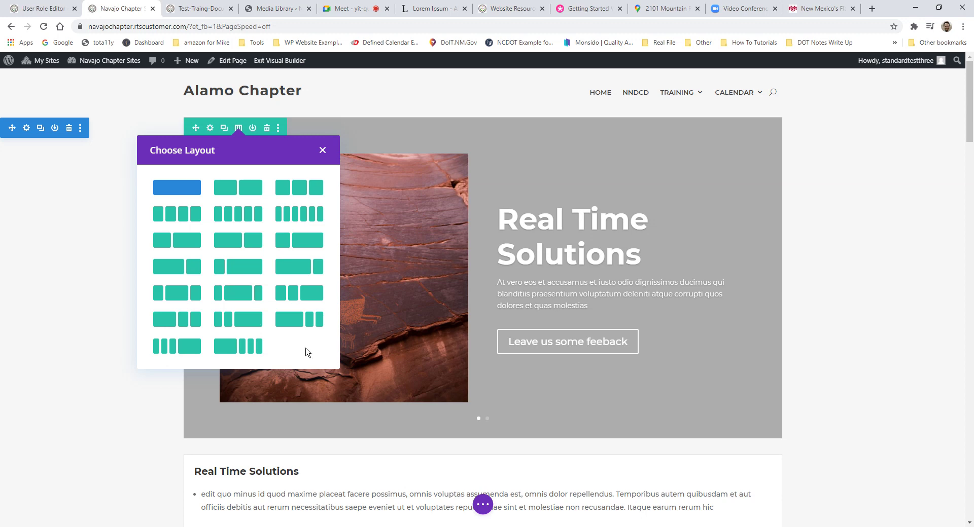
pyautogui.click(355, 181)
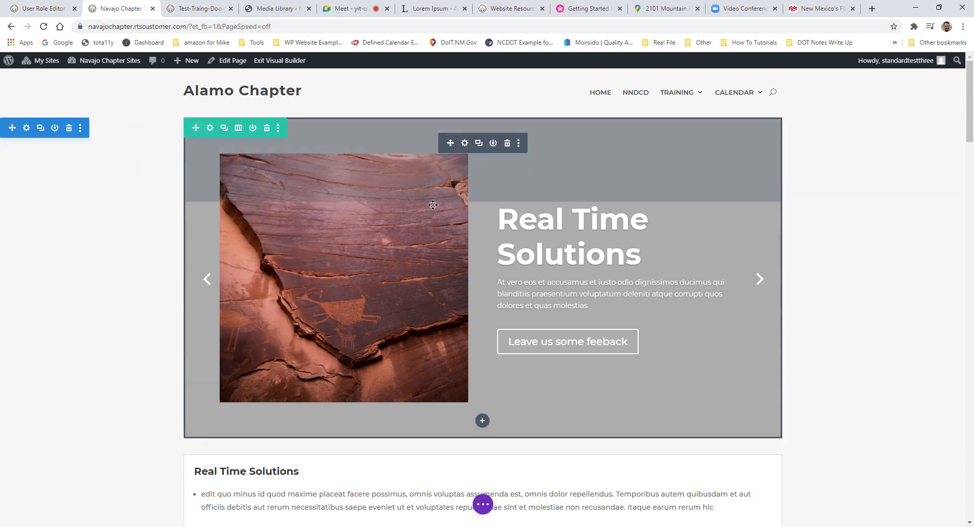
pyautogui.scroll(-20, 433, 205)
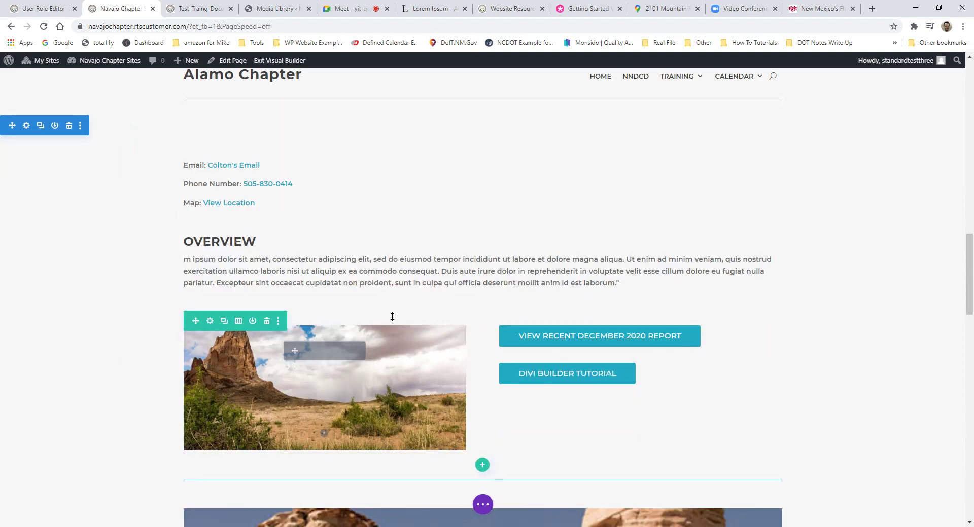
pyautogui.scroll(-3, 392, 317)
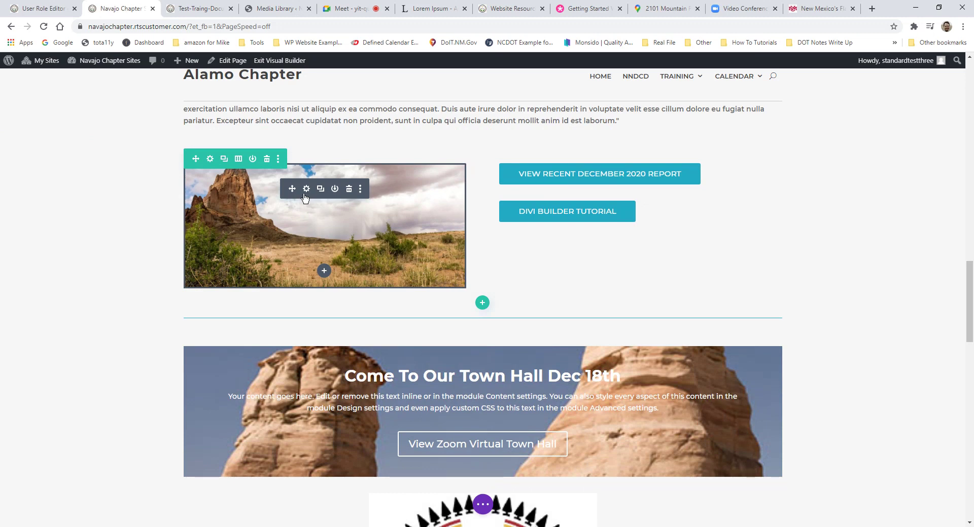
pyautogui.click(305, 193)
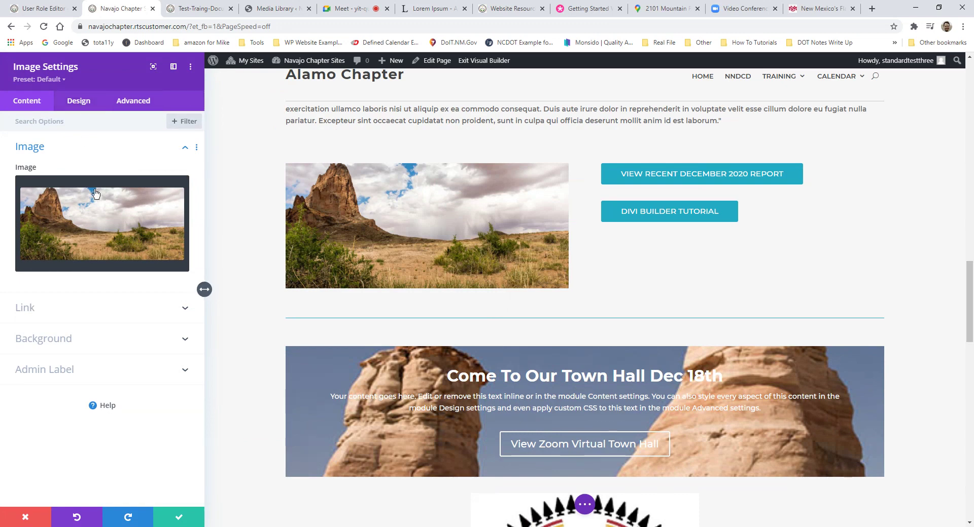
pyautogui.click(163, 514)
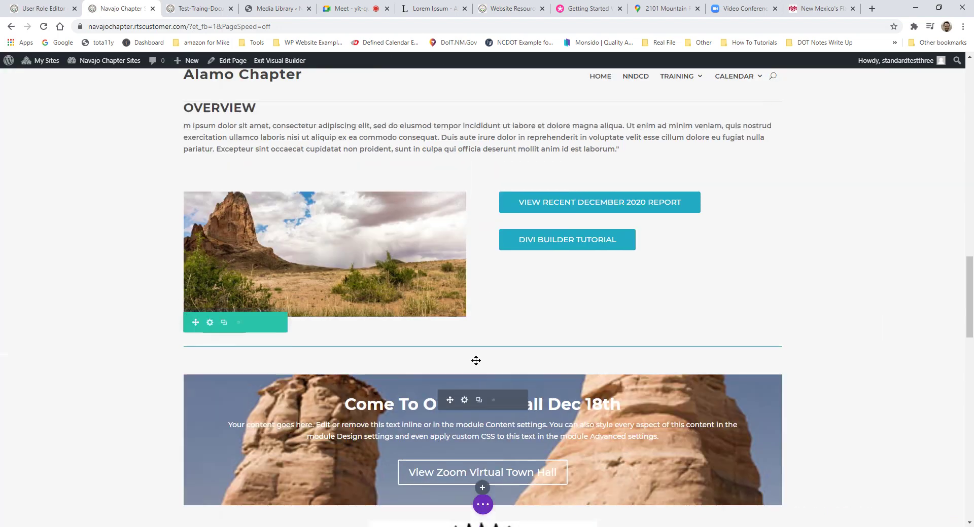
pyautogui.scroll(2, 476, 360)
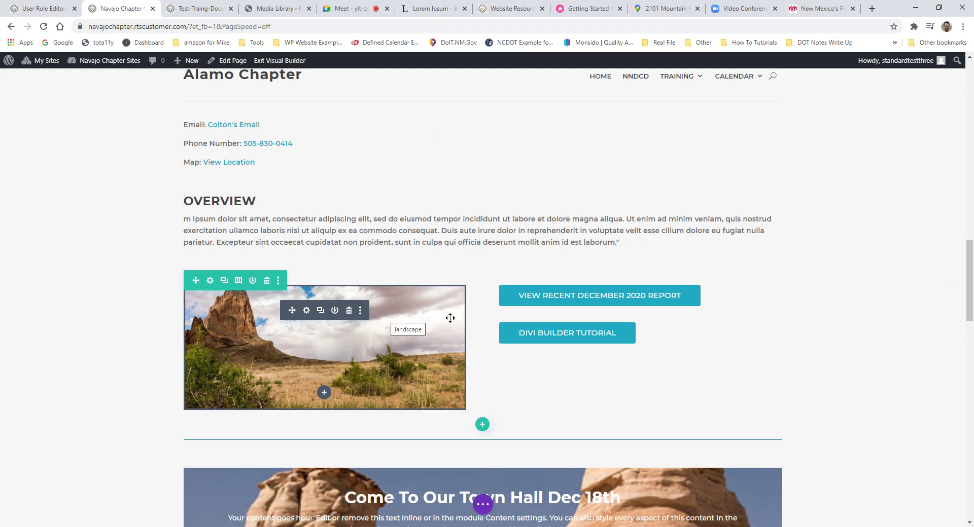
pyautogui.scroll(10, 456, 207)
pyautogui.scroll(5, 457, 202)
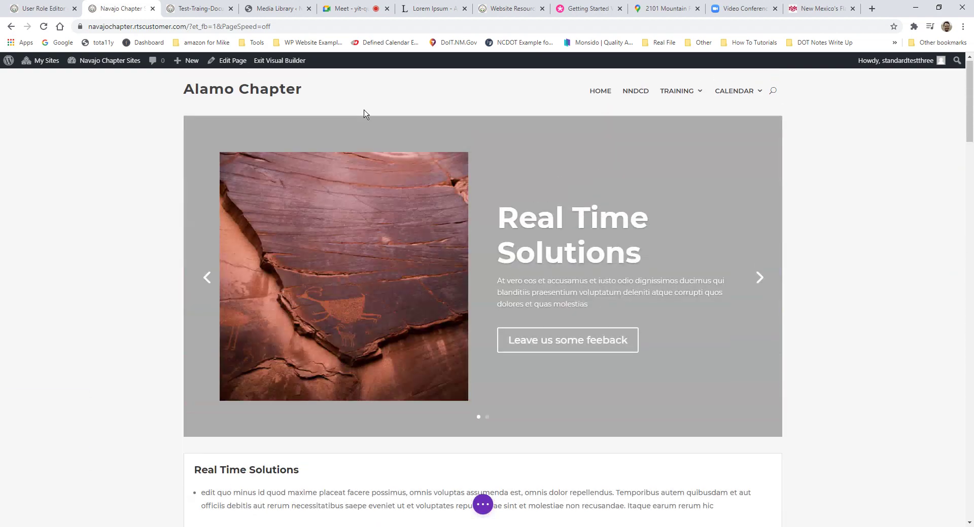
# Step: Exit the visual builder choosing Discard & Exit for the unsaved changes
pyautogui.click(279, 60)
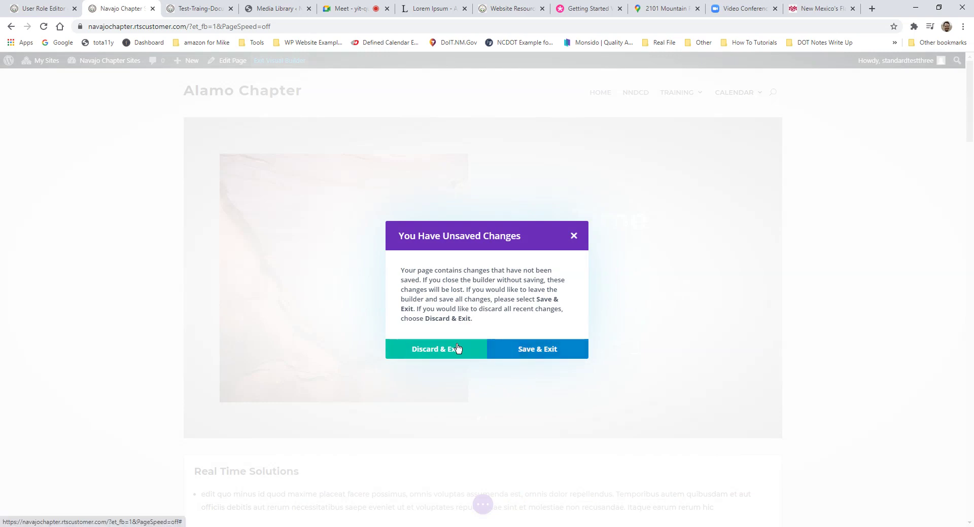
pyautogui.click(458, 346)
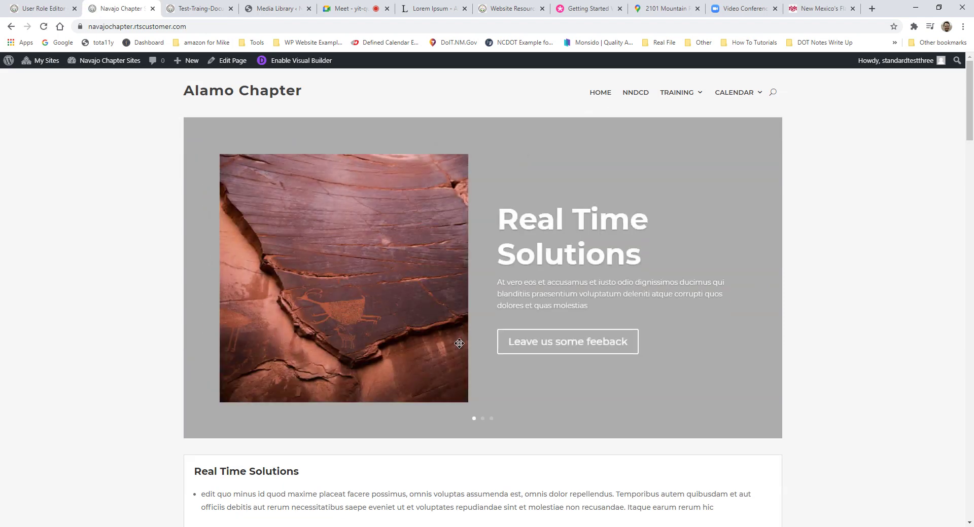
pyautogui.moveTo(198, 69)
pyautogui.moveTo(120, 64)
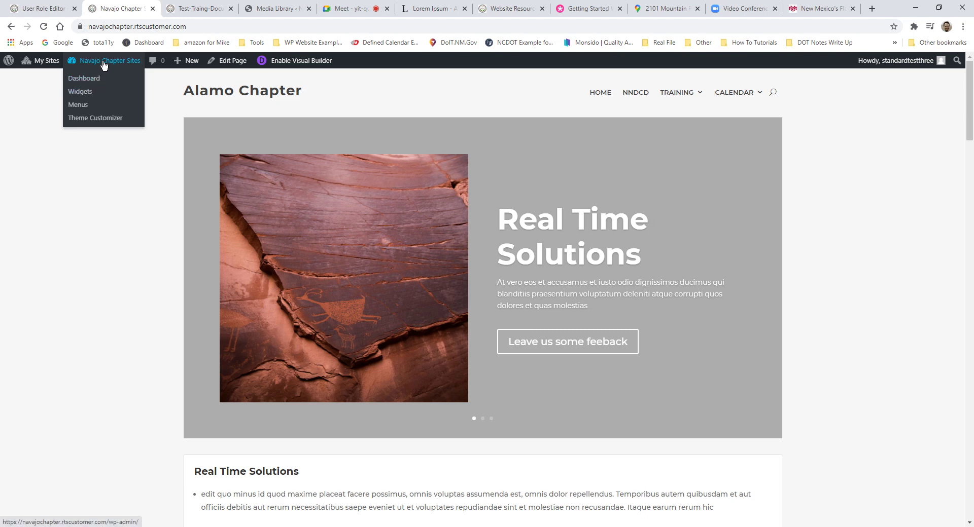
# Step: Go from the Dashboard to Pages and add a new page
pyautogui.click(98, 79)
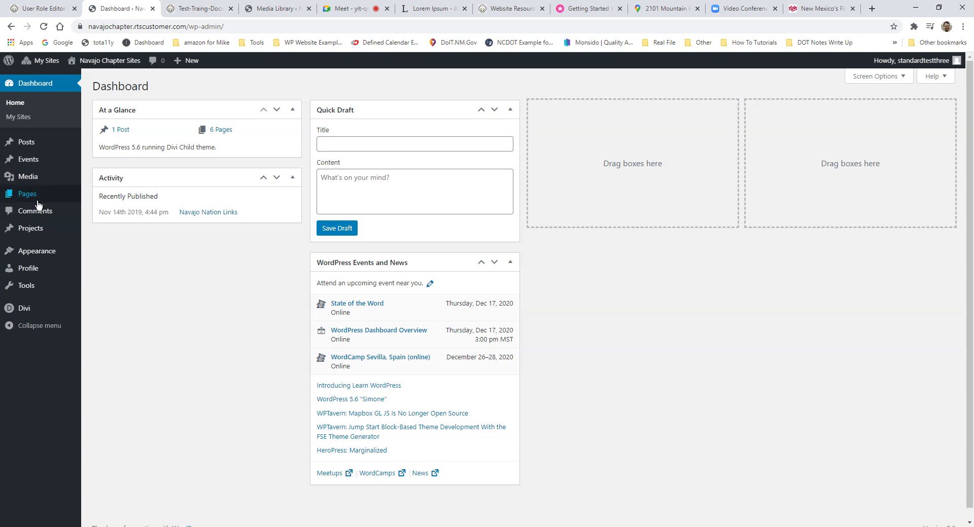
pyautogui.moveTo(30, 202)
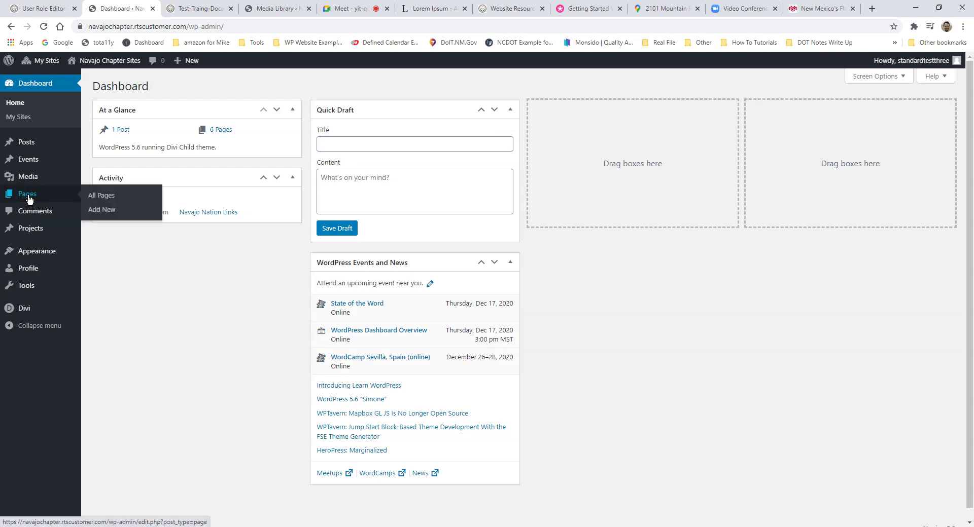
pyautogui.click(29, 198)
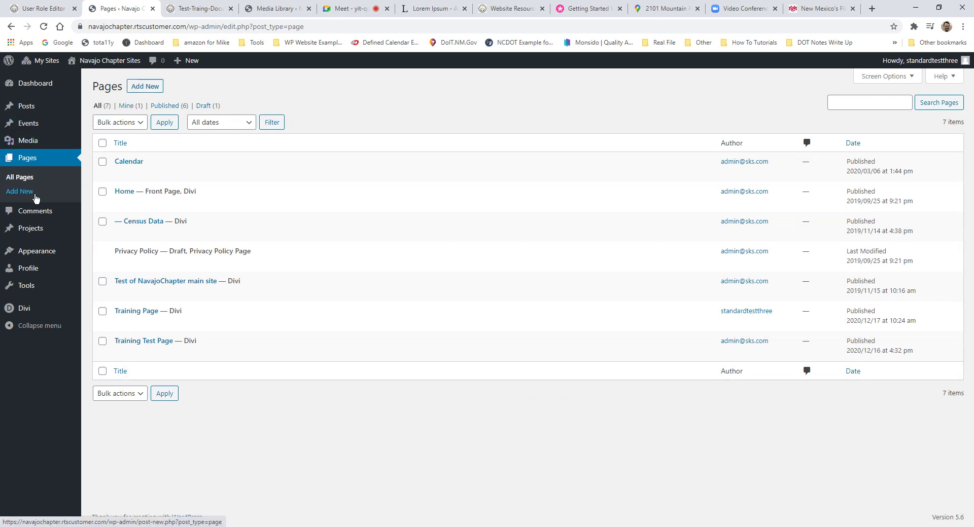
pyautogui.click(152, 88)
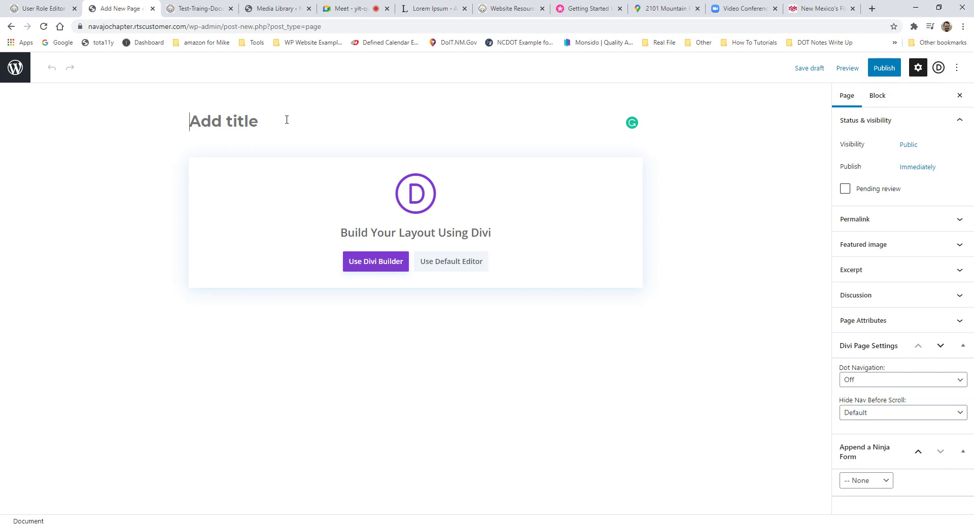
# Step: Title the page 'Thursday Afternoon Training' and choose Use Divi Builder
pyautogui.write('Th')
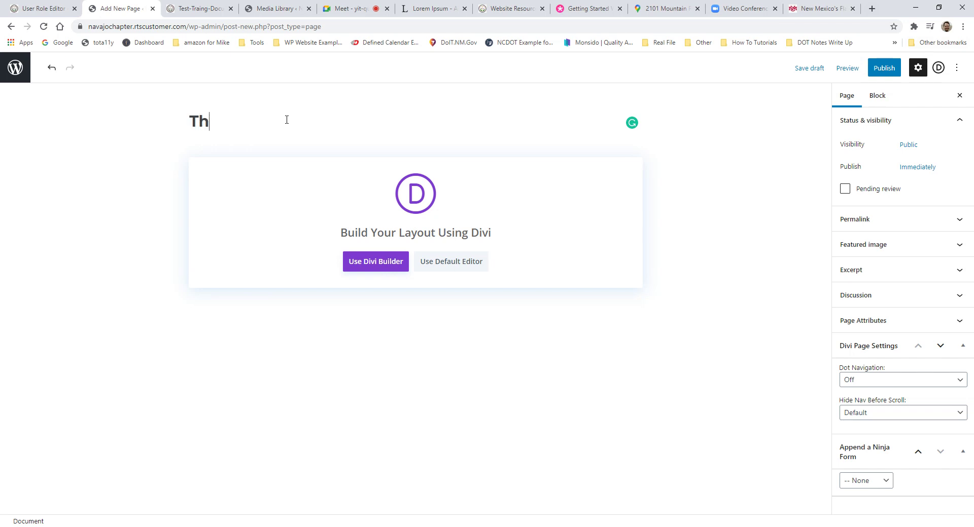
pyautogui.write('ursday E')
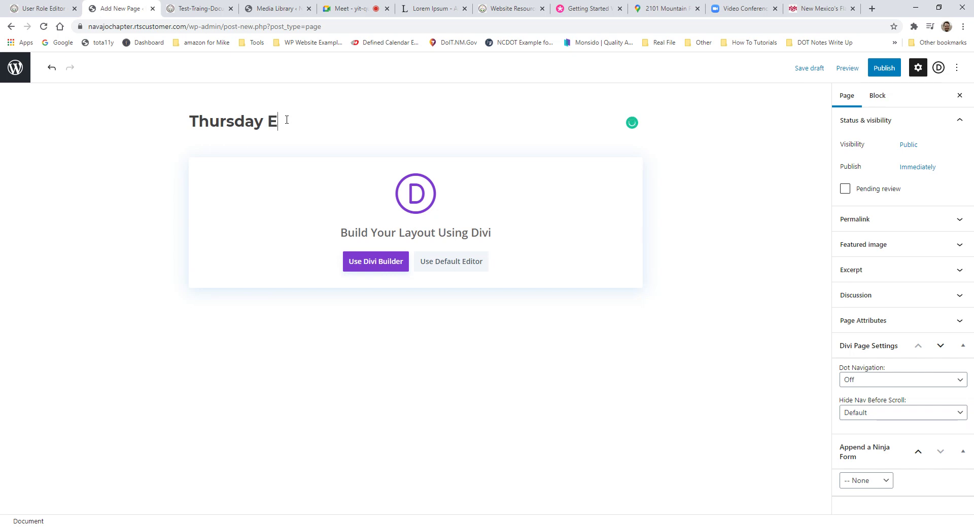
pyautogui.write('ve')
pyautogui.press('BackSpace')
pyautogui.press('BackSpace')
pyautogui.press('BackSpace')
pyautogui.write('Afternoon Training')
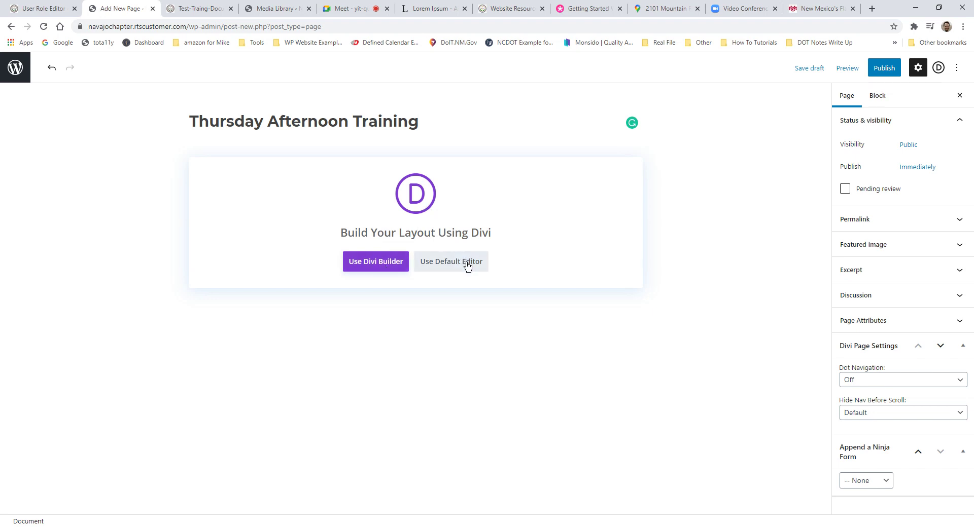
pyautogui.click(373, 271)
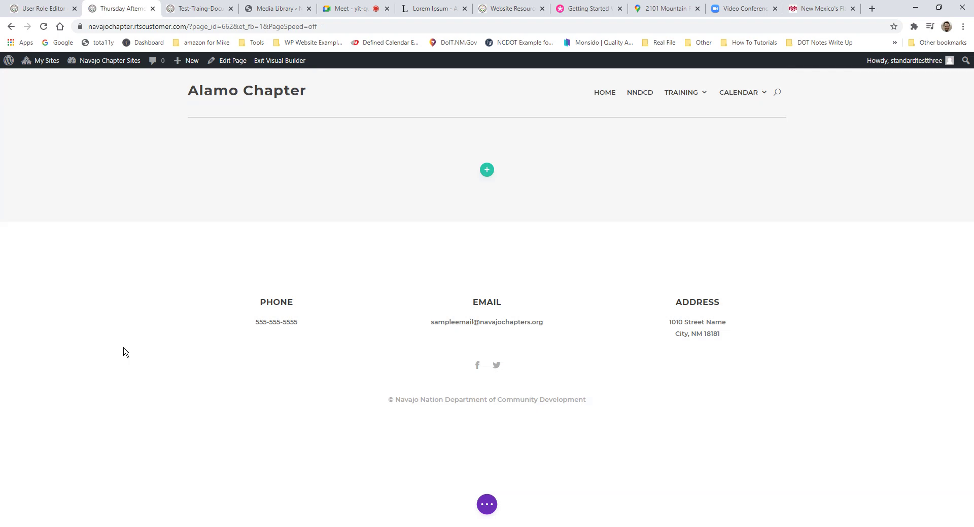
# Step: Open Load From Library and view Your Saved Layouts (Content Page, Home Page)
pyautogui.click(487, 506)
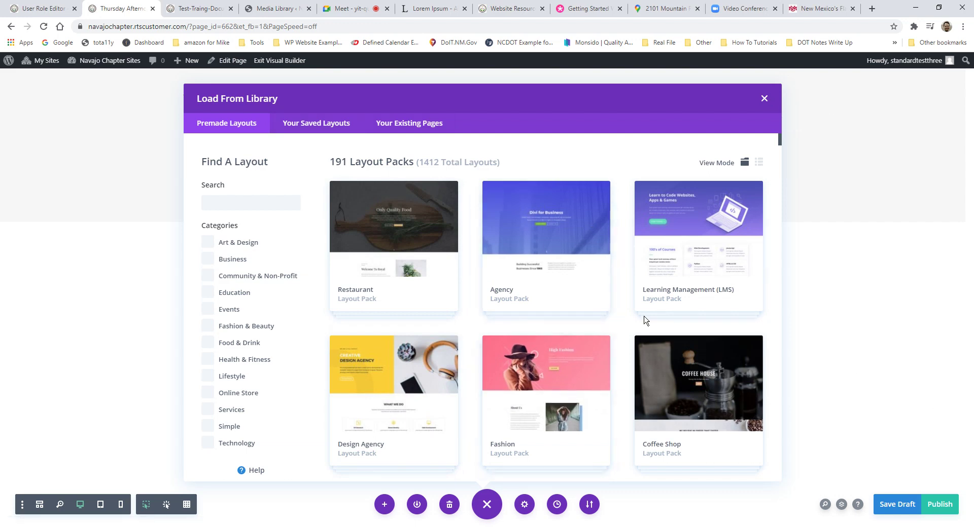
pyautogui.click(305, 126)
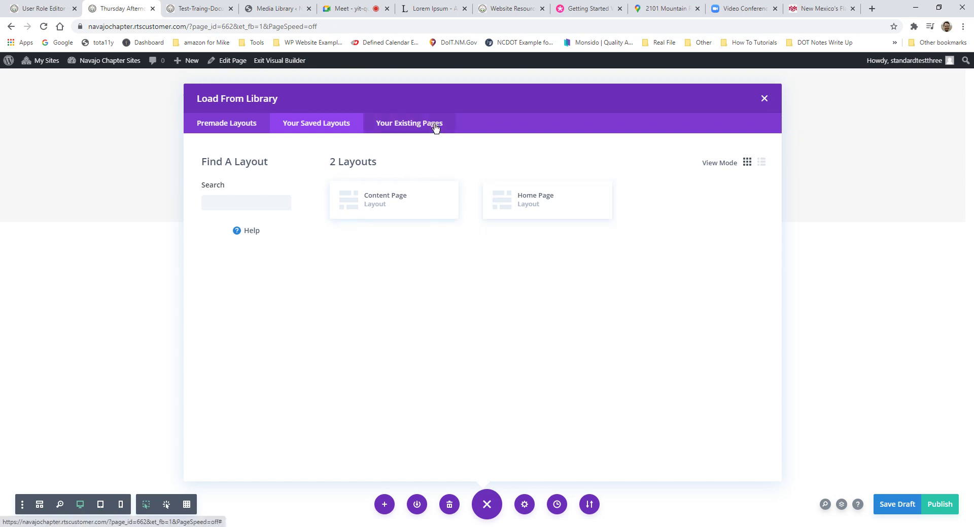
# Step: Load the Content Page layout from Your Saved Layouts into the new page
pyautogui.click(410, 125)
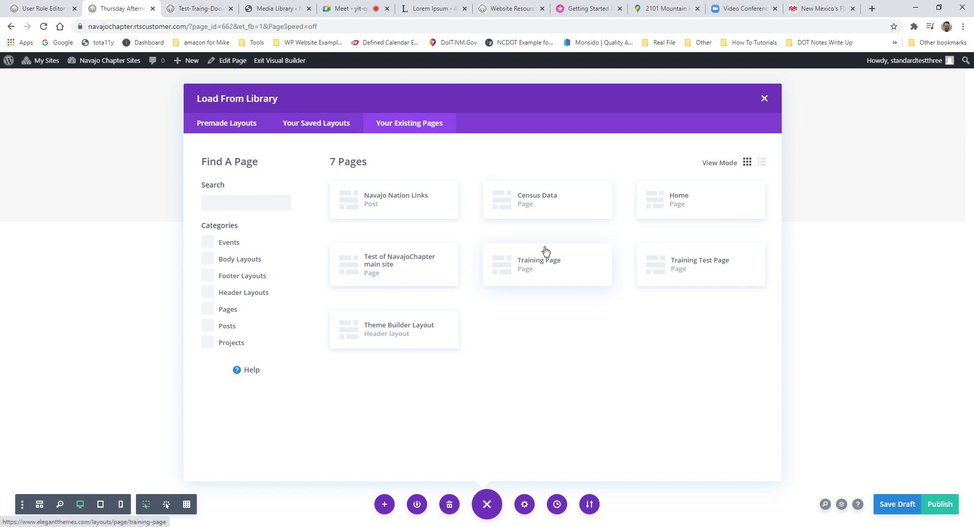
pyautogui.click(322, 125)
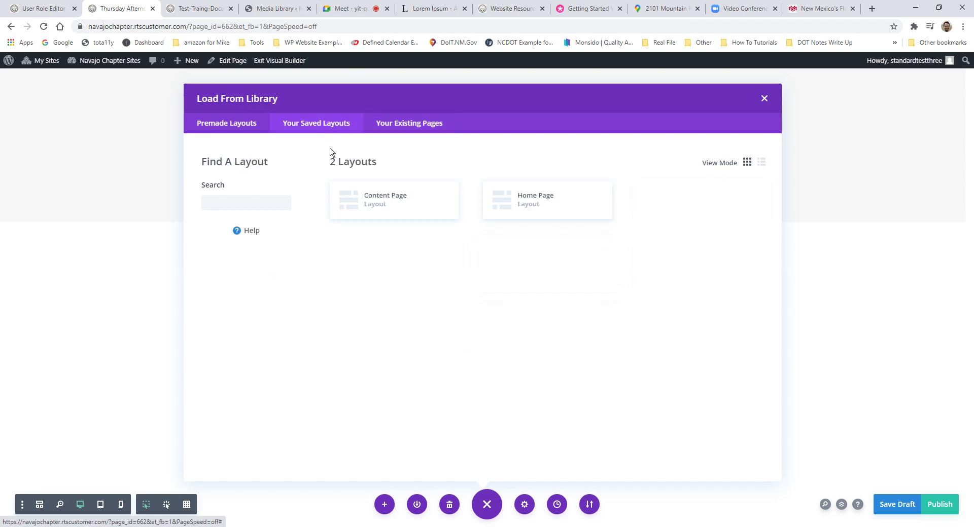
pyautogui.click(411, 123)
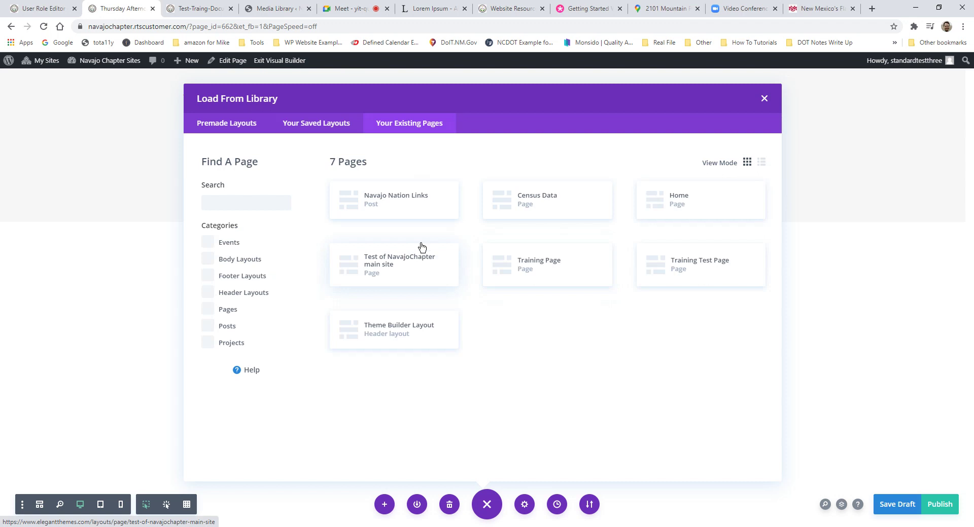
pyautogui.click(321, 129)
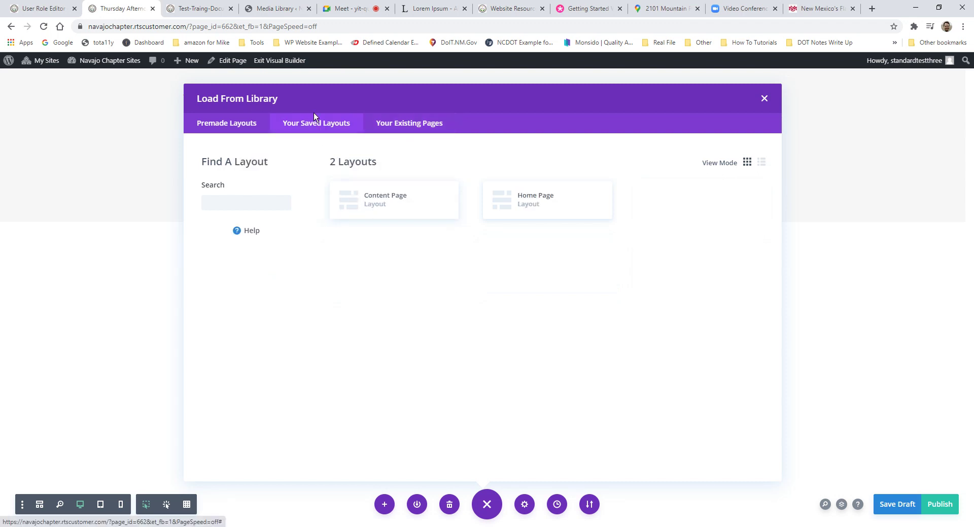
pyautogui.click(389, 205)
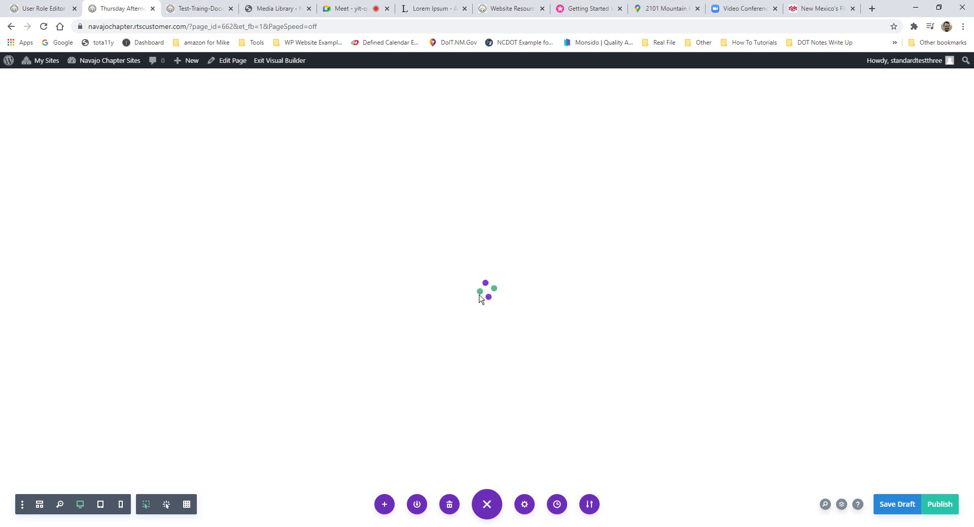
# Step: Save the page as a draft and view it outside the builder
pyautogui.click(901, 510)
pyautogui.click(285, 61)
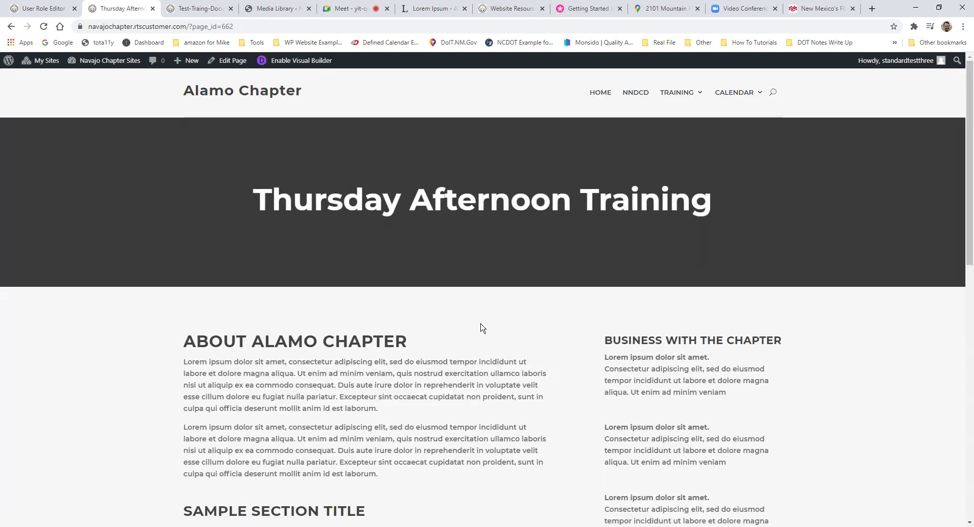
pyautogui.scroll(-2, 586, 232)
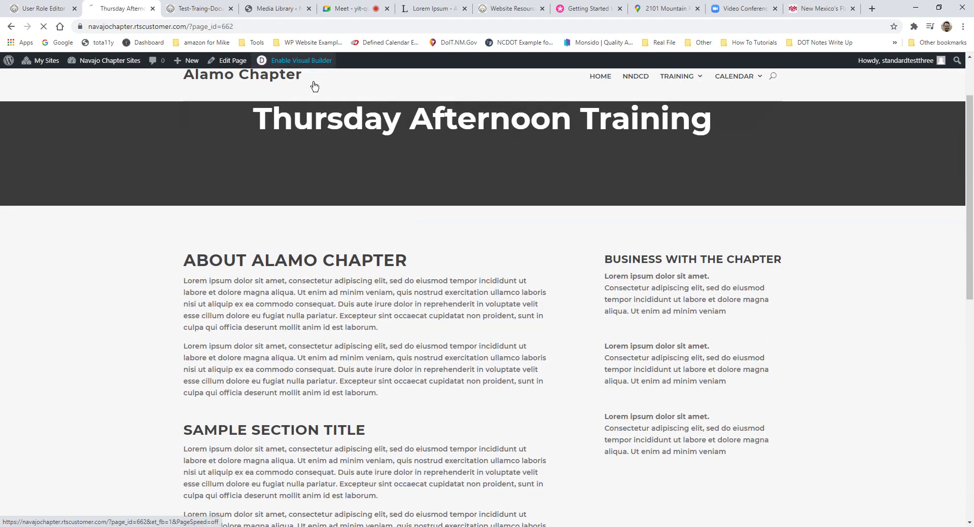
# Step: Reopen the page in the Visual Builder and scroll through the Content Page layout
pyautogui.click(300, 61)
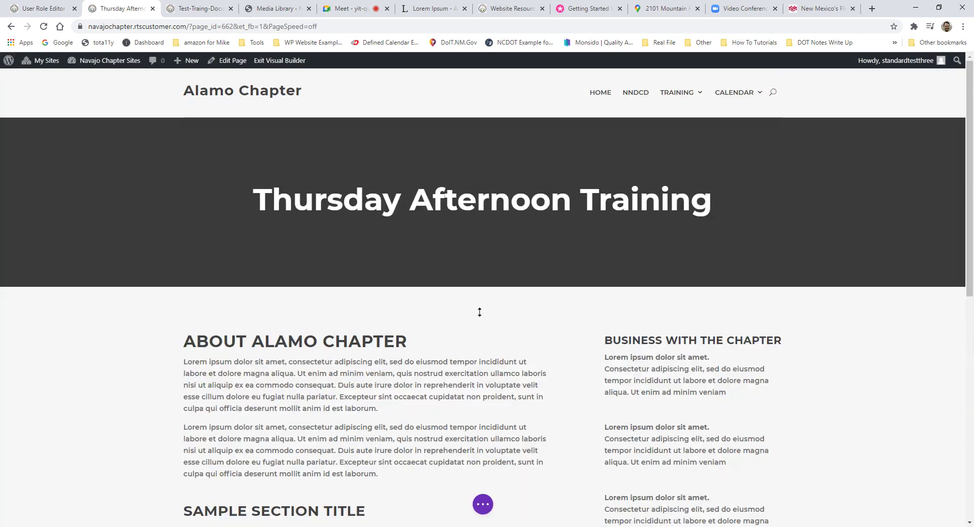
pyautogui.scroll(-3, 487, 306)
pyautogui.scroll(-4, 488, 304)
pyautogui.scroll(7, 498, 302)
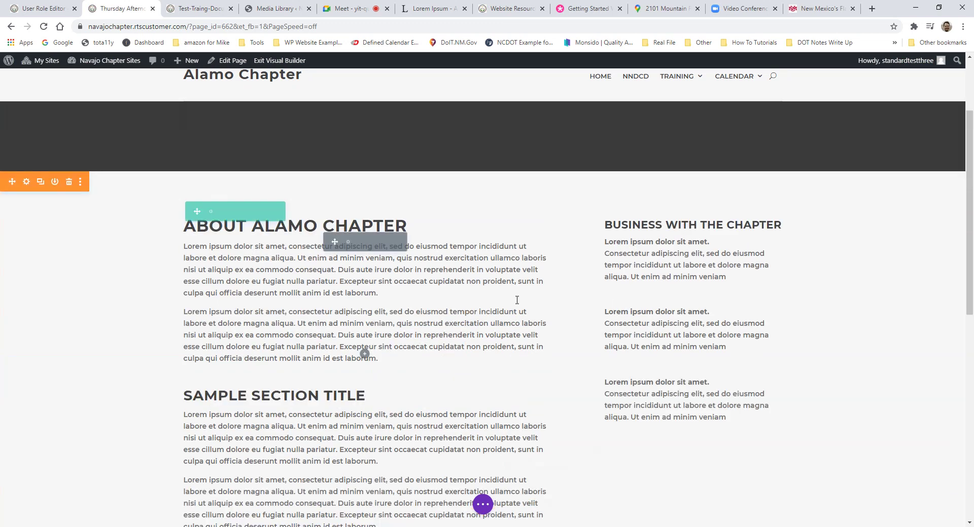
pyautogui.scroll(-2, 519, 311)
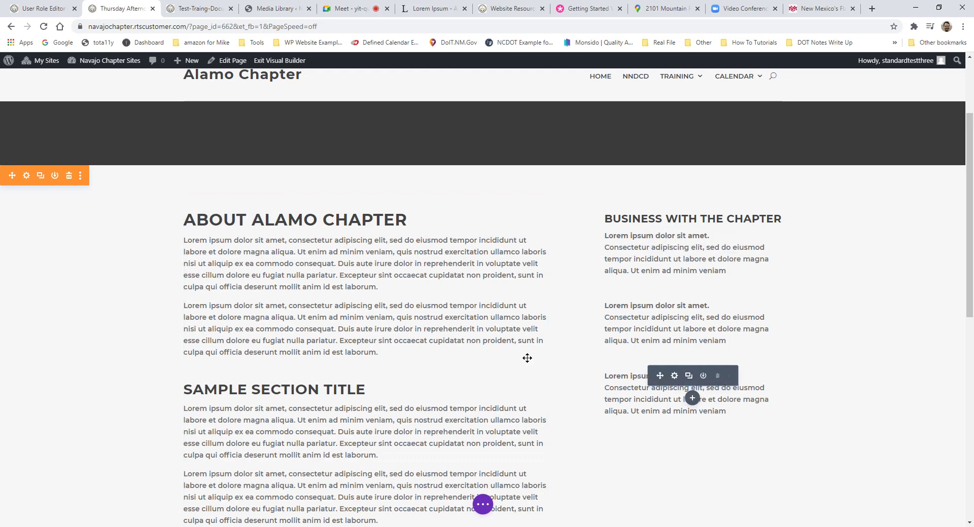
pyautogui.scroll(-2, 526, 359)
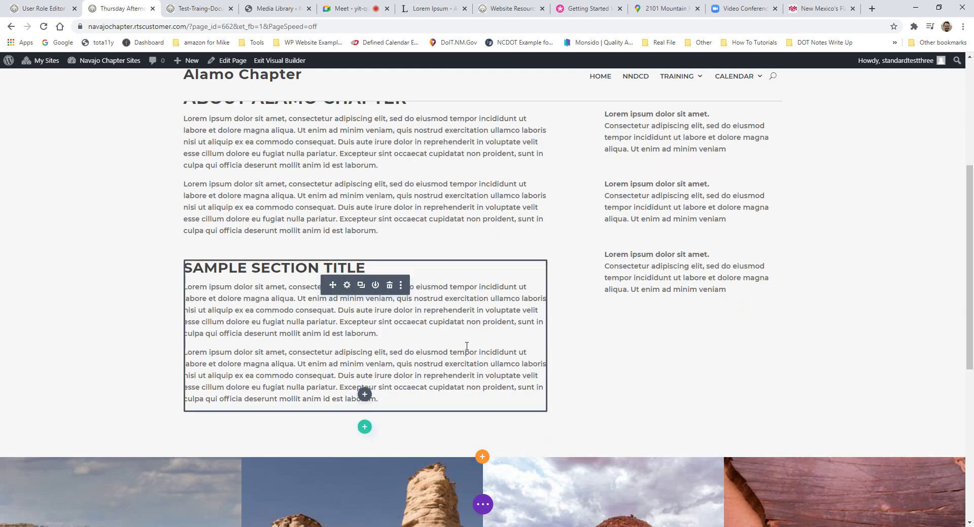
pyautogui.scroll(5, 466, 347)
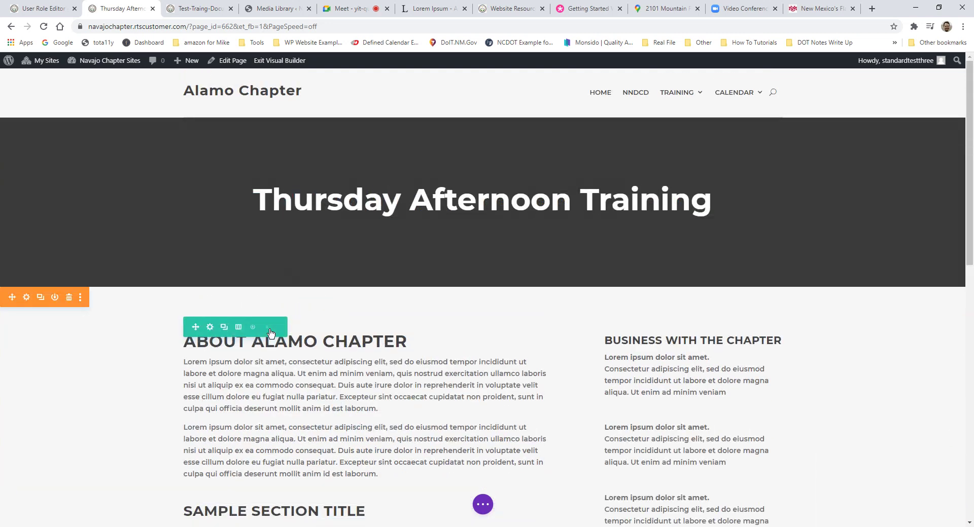
# Step: Replace the About Alamo Chapter and Business modules with a two-column row holding an image module
pyautogui.click(269, 329)
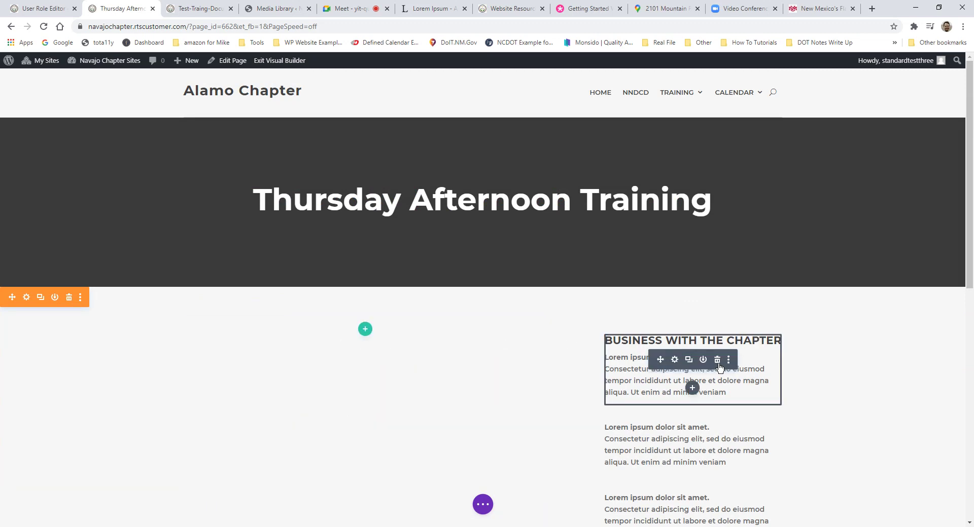
pyautogui.click(718, 363)
pyautogui.click(365, 329)
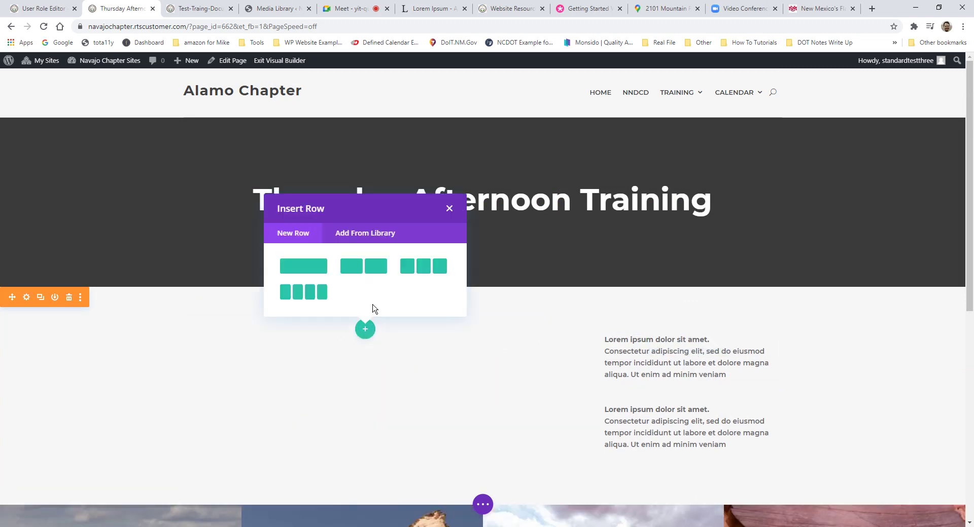
pyautogui.click(370, 265)
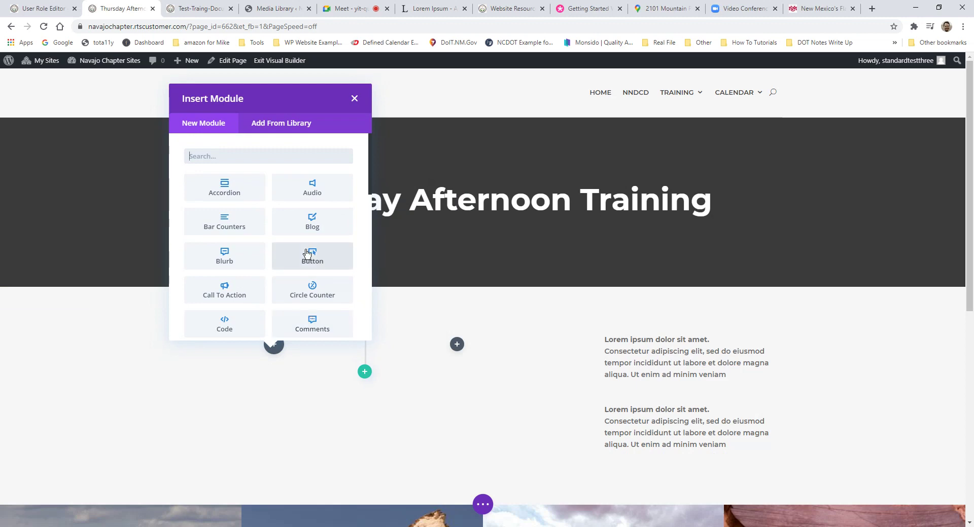
pyautogui.write('i')
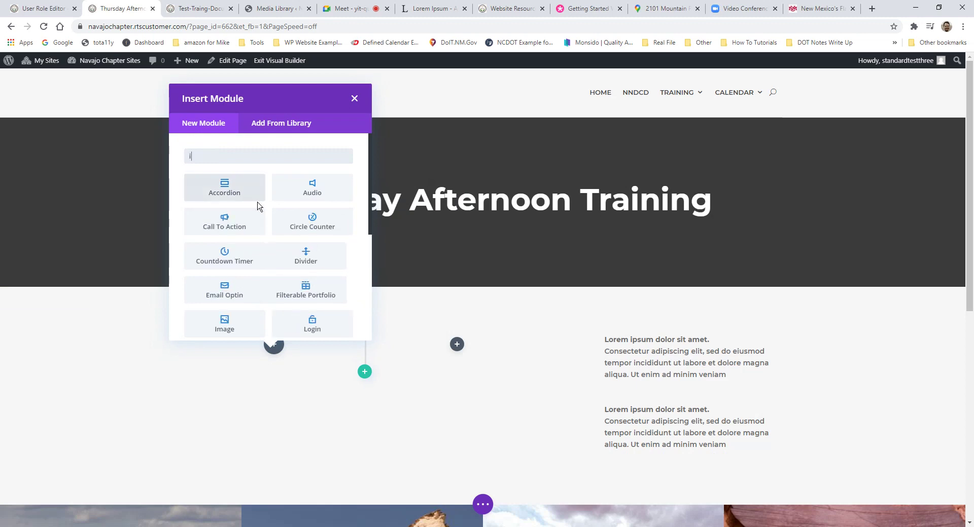
pyautogui.write('mage')
pyautogui.click(213, 189)
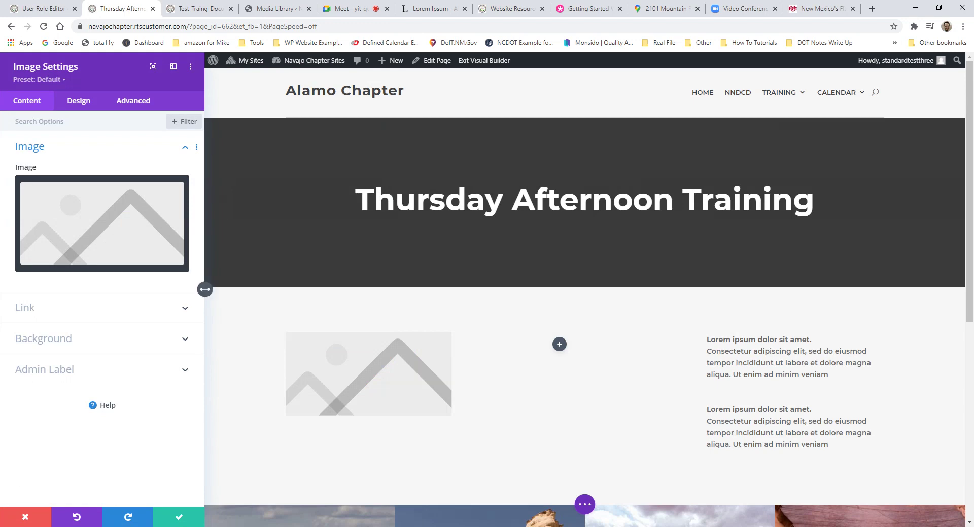
pyautogui.click(17, 516)
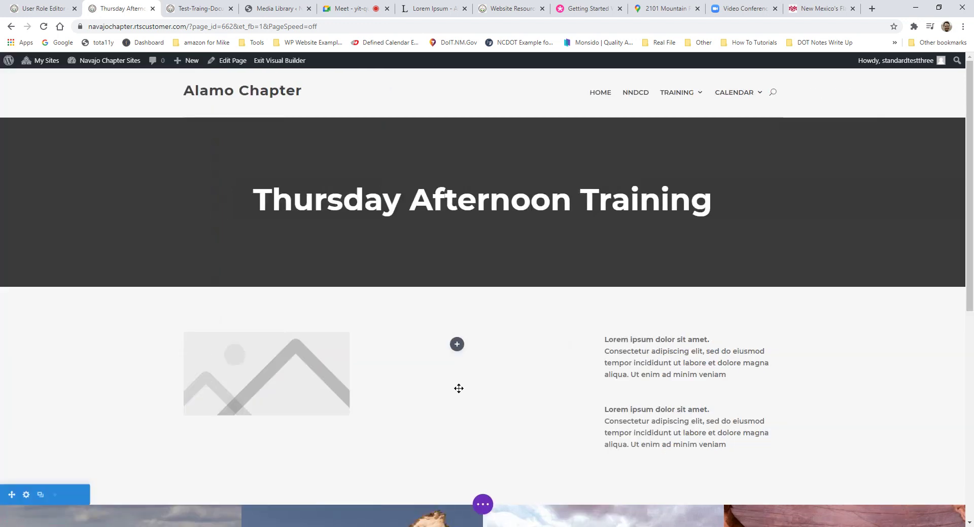
# Step: Load the Census Data page layout from Your Existing Pages in the library
pyautogui.click(483, 505)
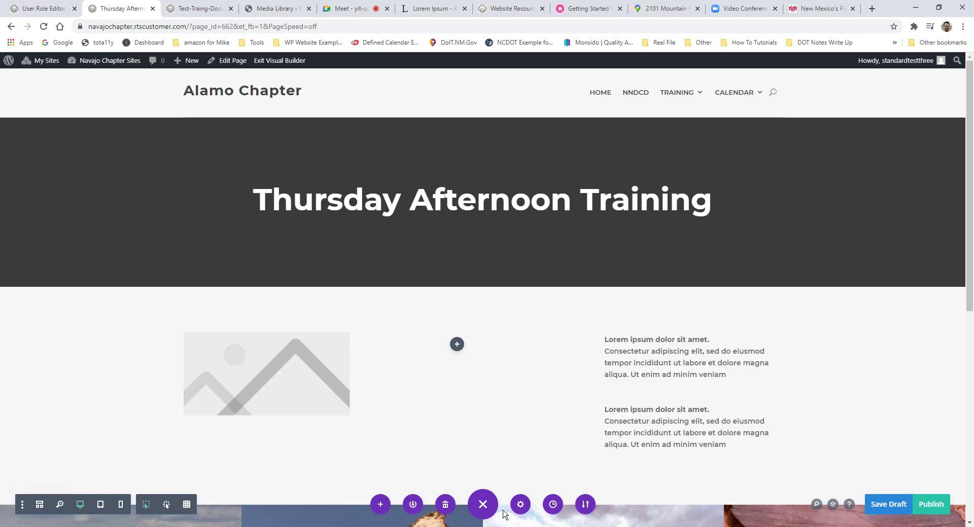
pyautogui.scroll(-2, 491, 504)
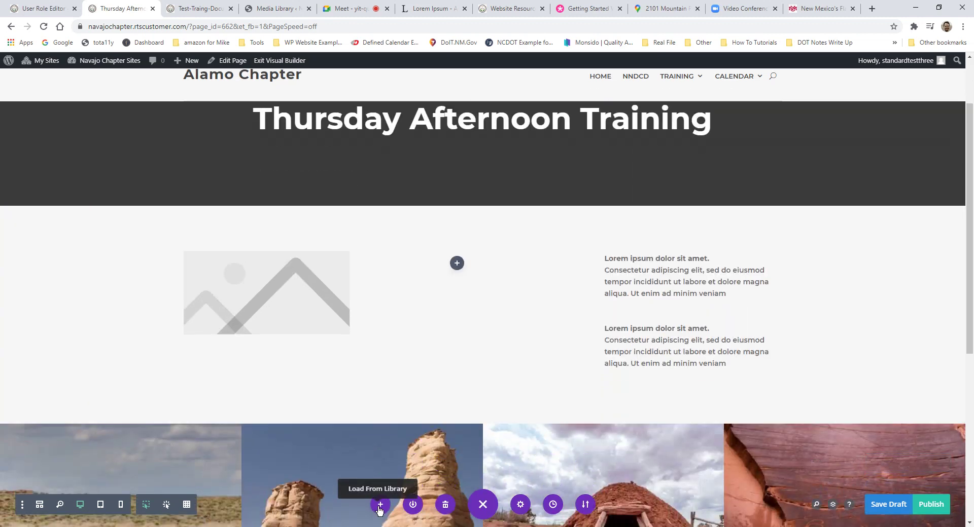
pyautogui.click(379, 506)
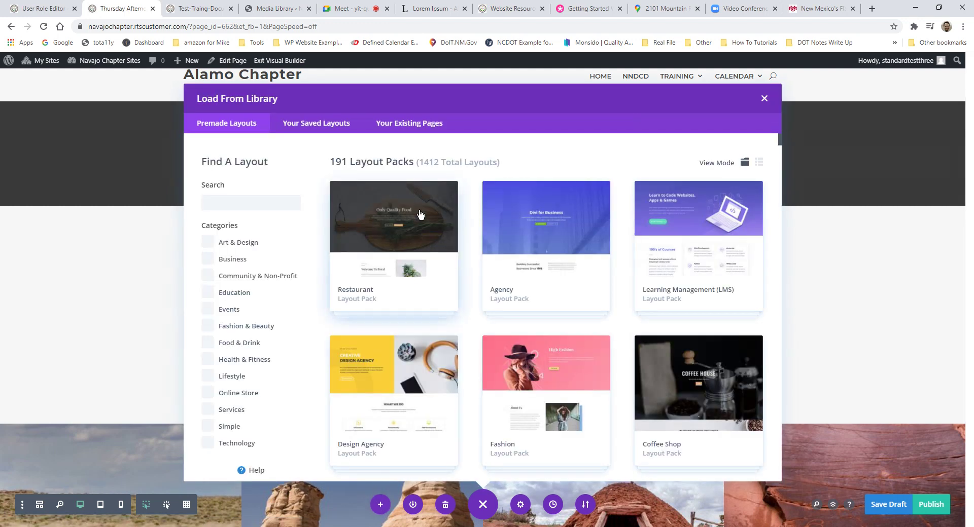
pyautogui.click(412, 125)
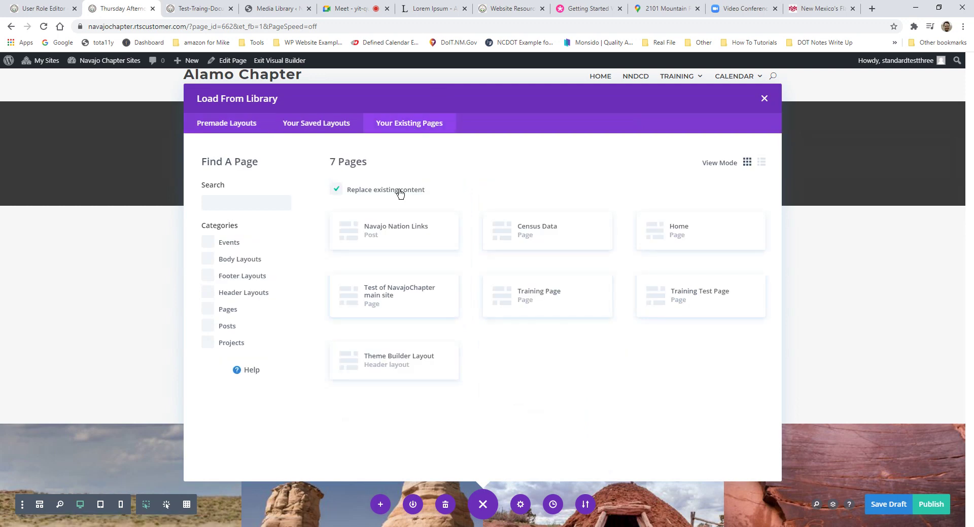
pyautogui.moveTo(349, 194); pyautogui.dragTo(439, 196)
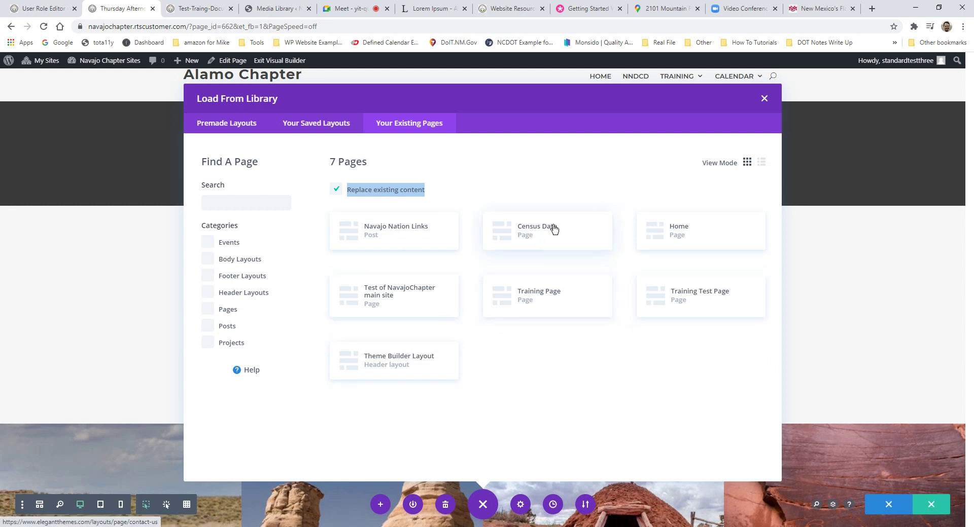
pyautogui.click(538, 237)
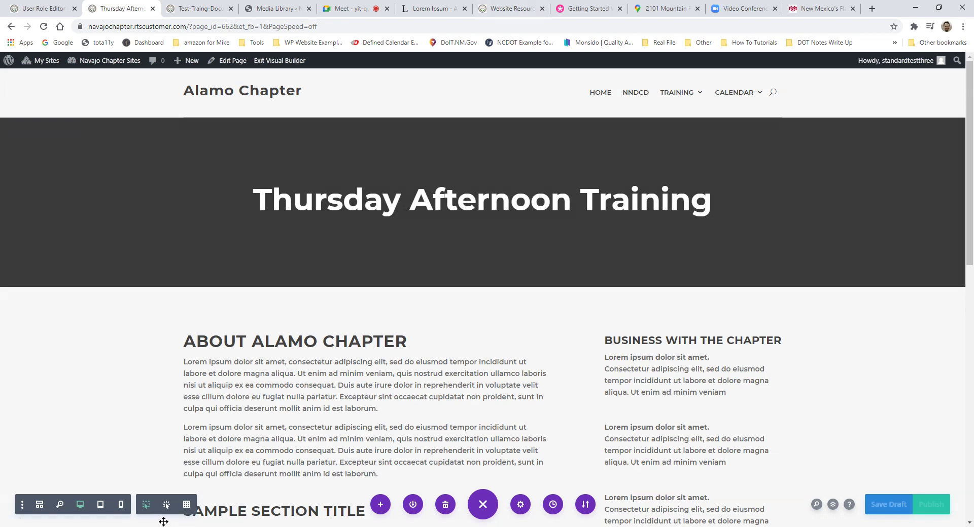
pyautogui.scroll(-6, 365, 399)
pyautogui.scroll(2, 435, 466)
pyautogui.scroll(3, 436, 467)
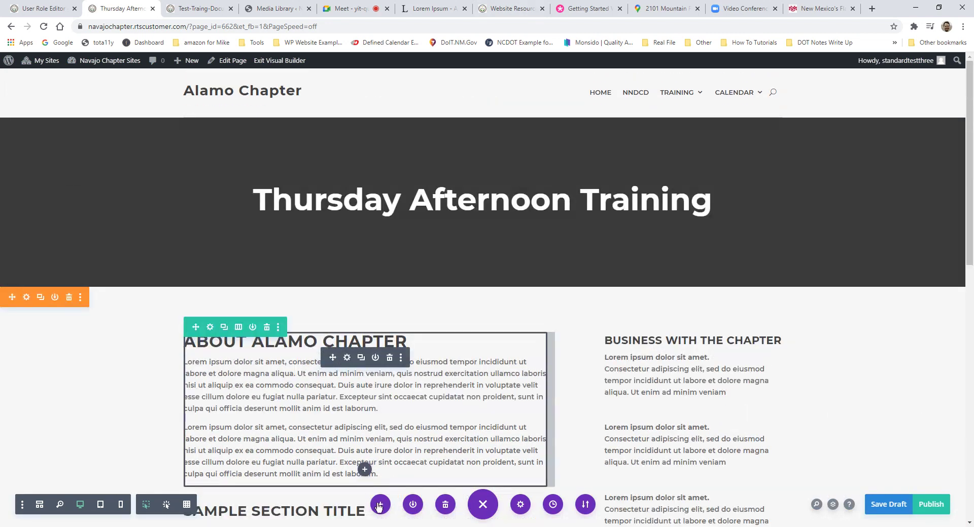
# Step: Replace the page content with the Navajo Nation Links layout from Your Existing Pages
pyautogui.click(381, 504)
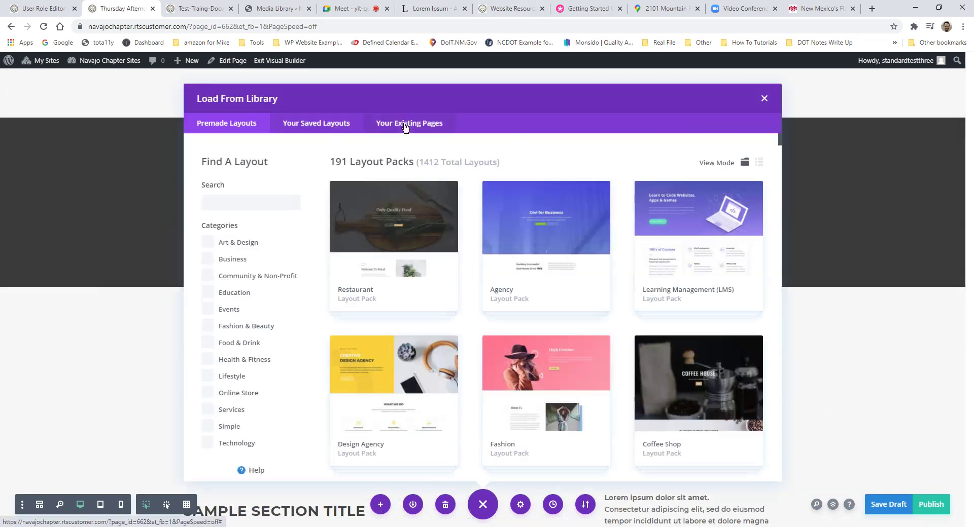
pyautogui.click(406, 123)
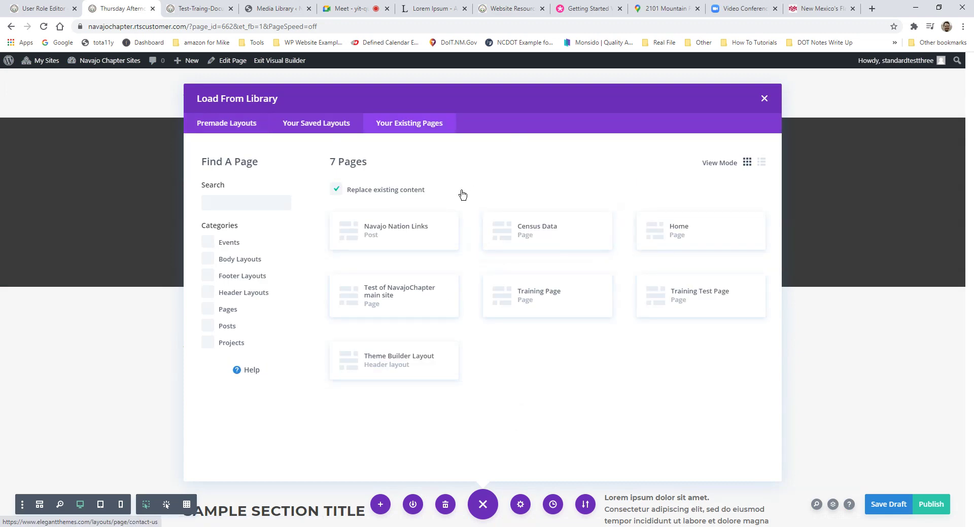
pyautogui.click(404, 238)
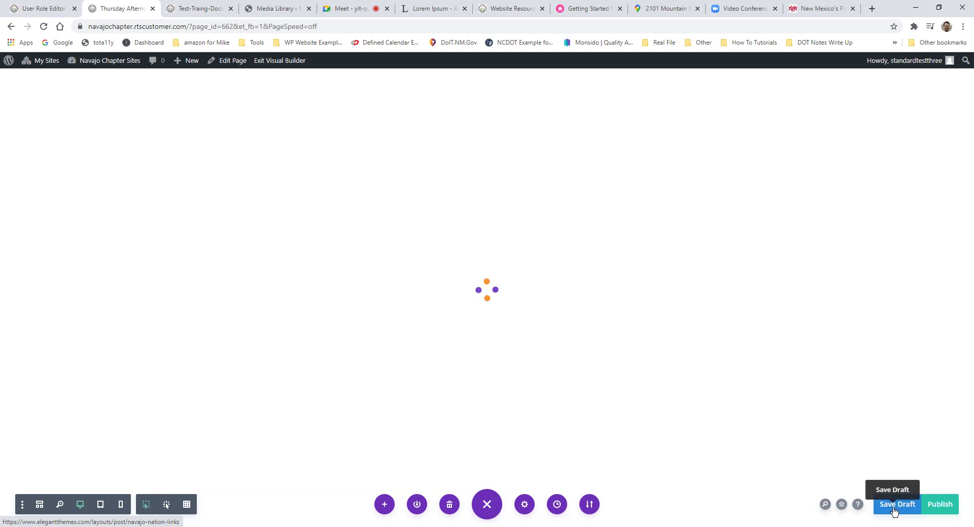
# Step: Save the draft, view the Navajo Nation Government link page, and reopen the Visual Builder
pyautogui.click(894, 507)
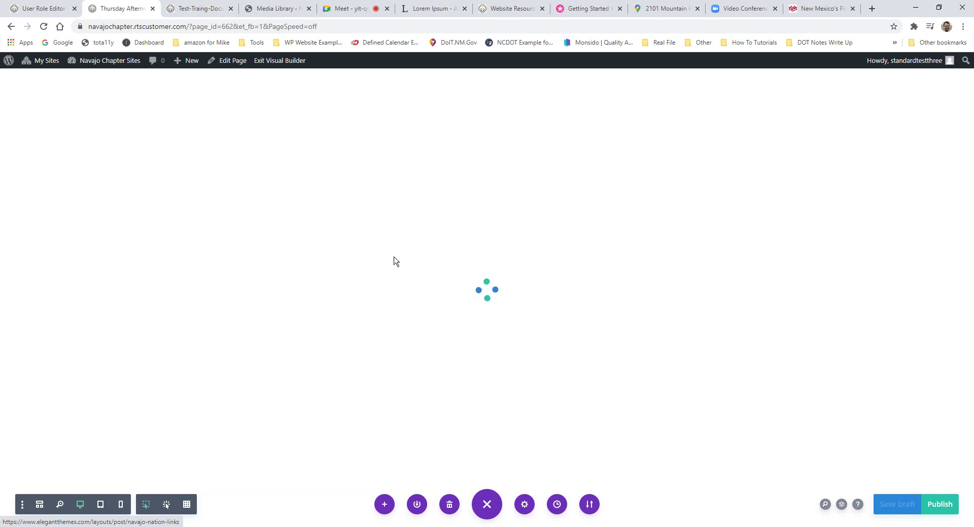
pyautogui.click(279, 61)
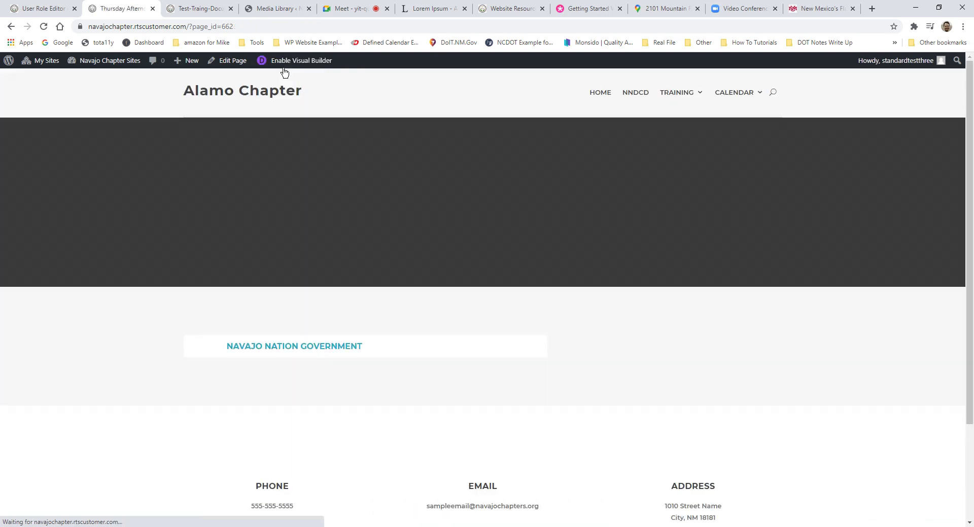
pyautogui.scroll(-3, 491, 218)
pyautogui.scroll(2, 521, 256)
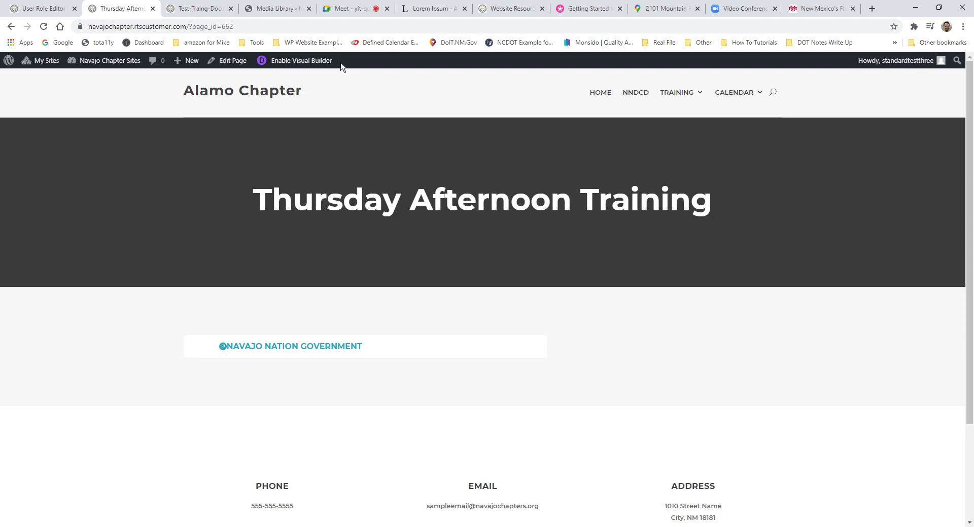
pyautogui.click(314, 62)
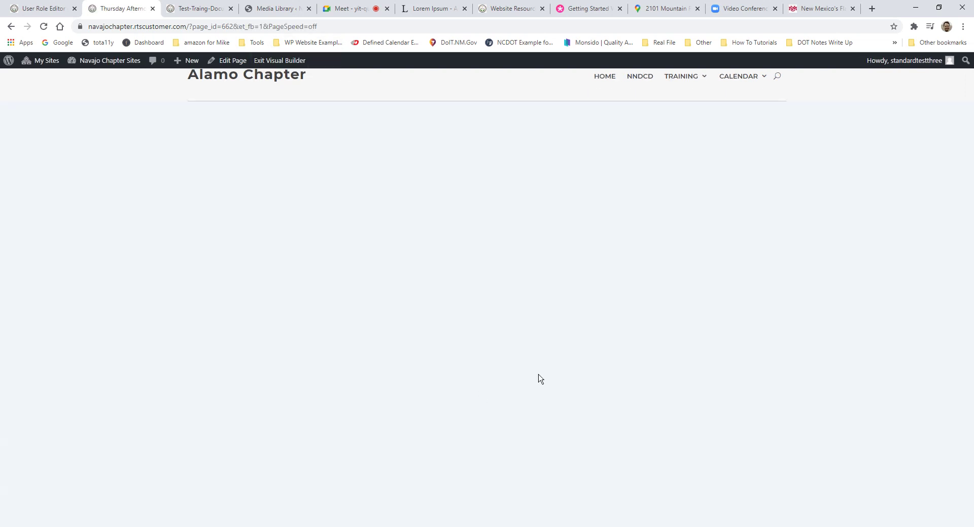
pyautogui.scroll(-3, 339, 325)
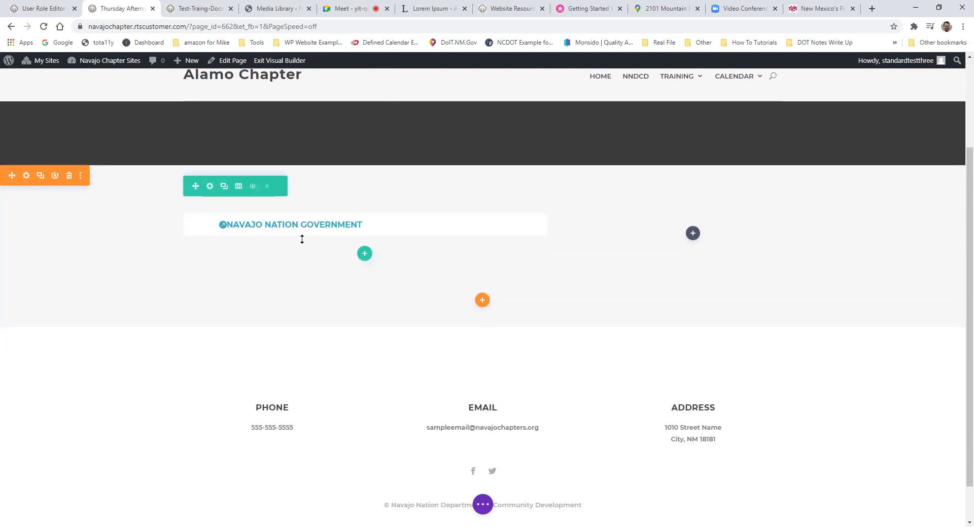
pyautogui.moveTo(360, 223)
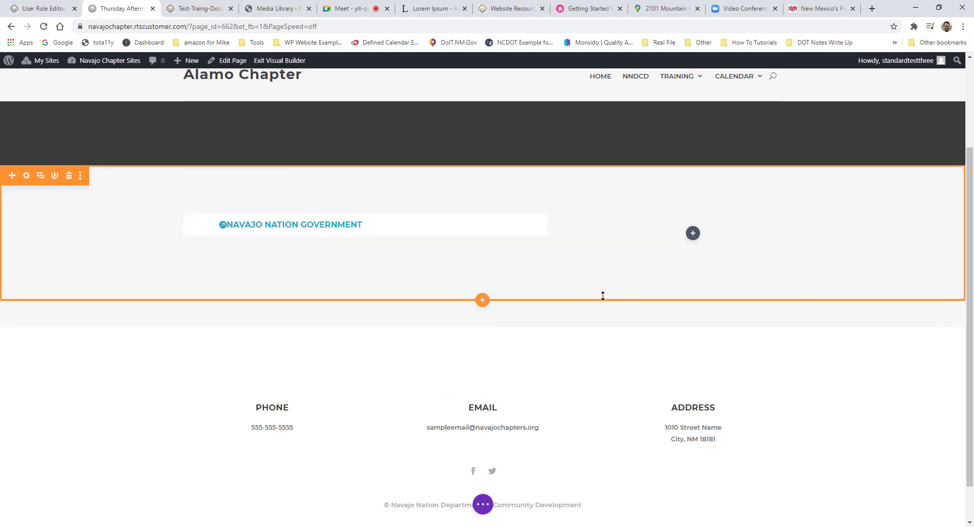
pyautogui.moveTo(463, 237)
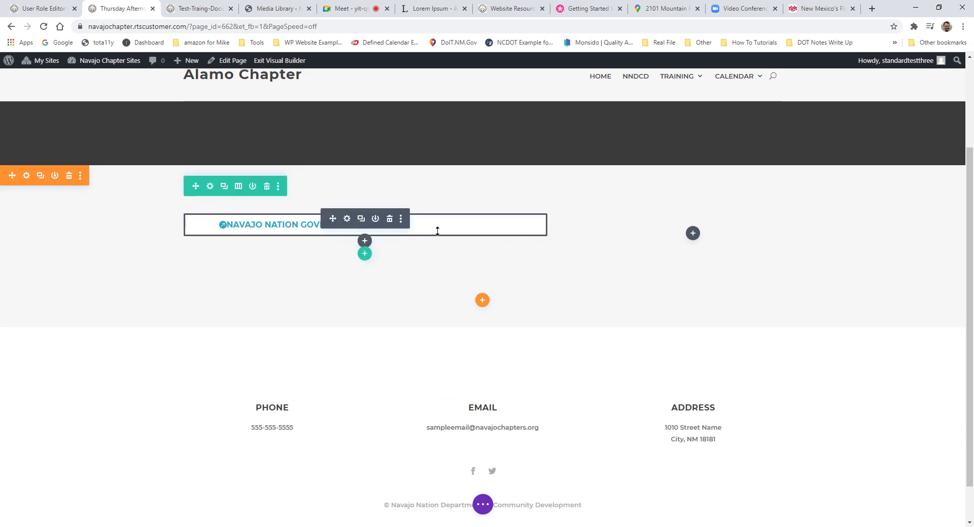
pyautogui.click(346, 219)
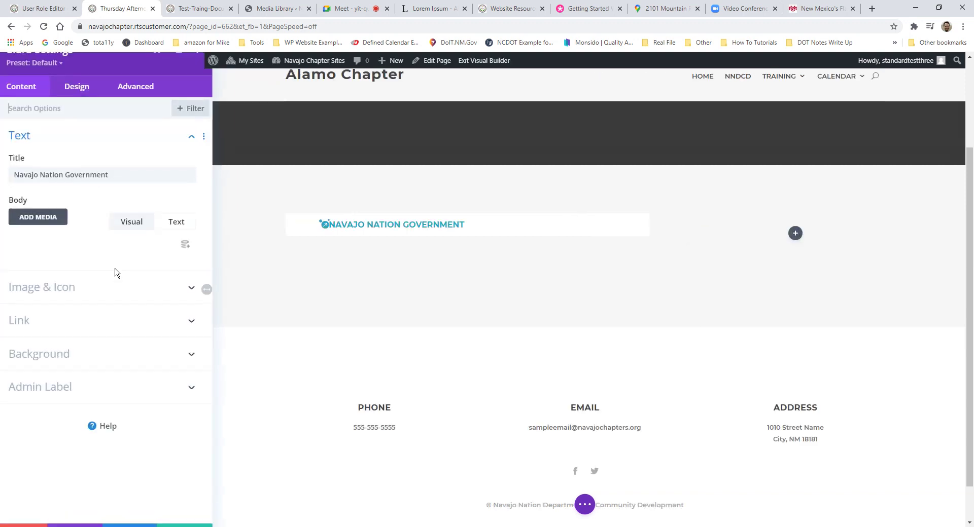
pyautogui.click(63, 388)
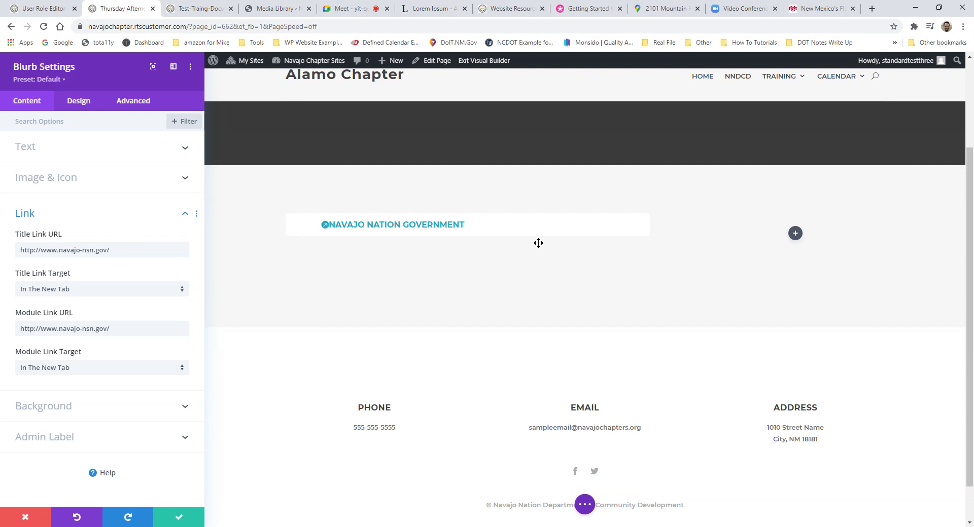
pyautogui.click(44, 179)
pyautogui.click(41, 148)
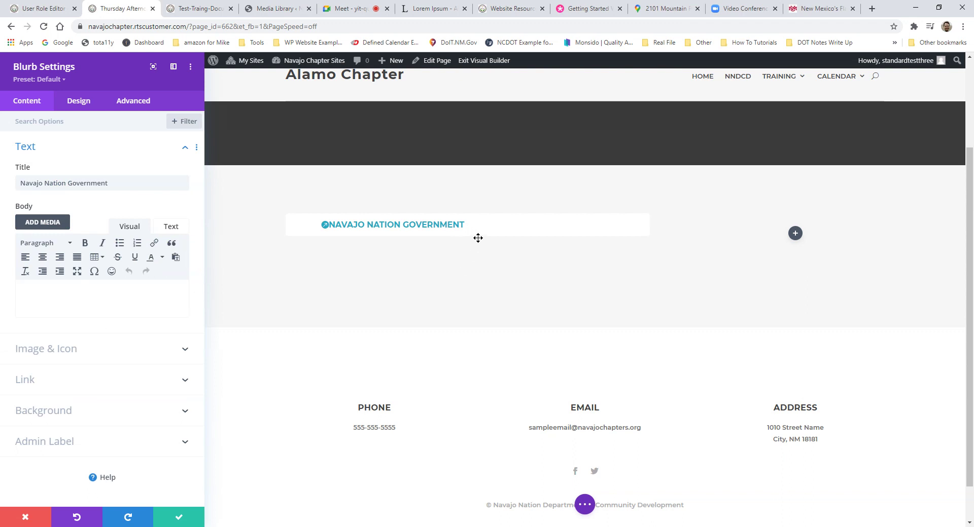
pyautogui.click(56, 387)
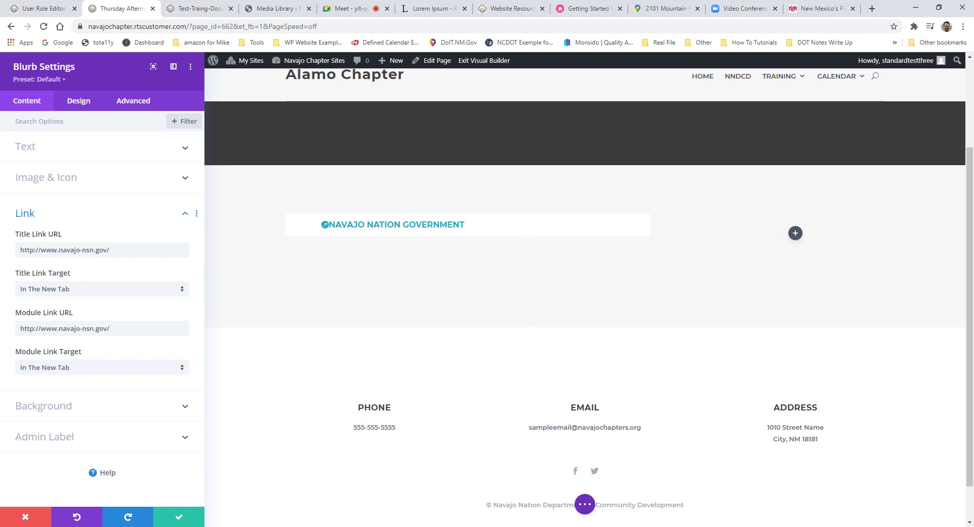
pyautogui.click(178, 517)
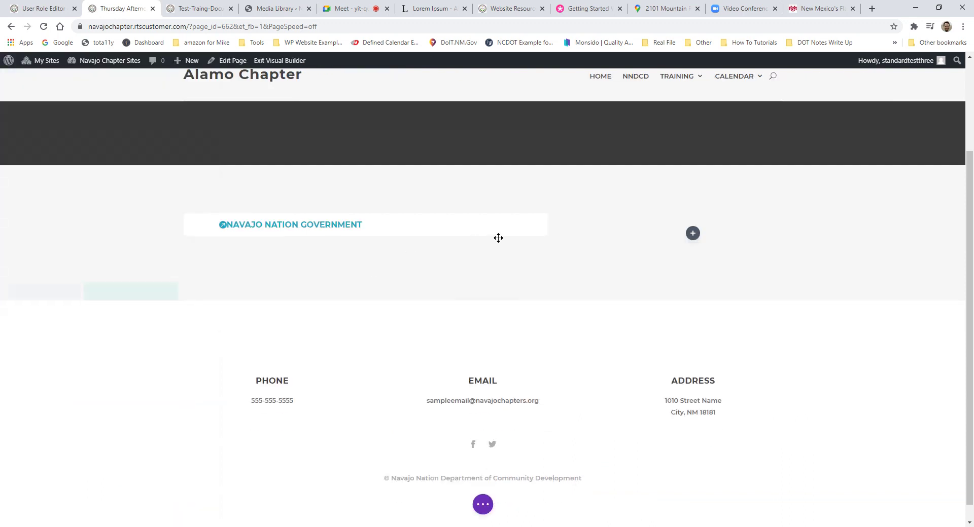
# Step: Add the group-of-people photo as an image module in the right column, and duplicate the Navajo blurb twice
pyautogui.click(693, 233)
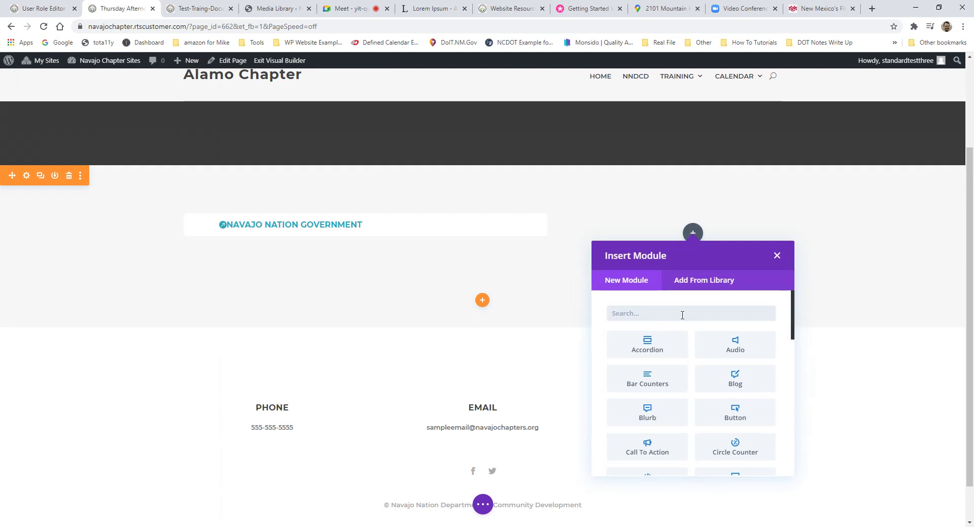
pyautogui.write('image')
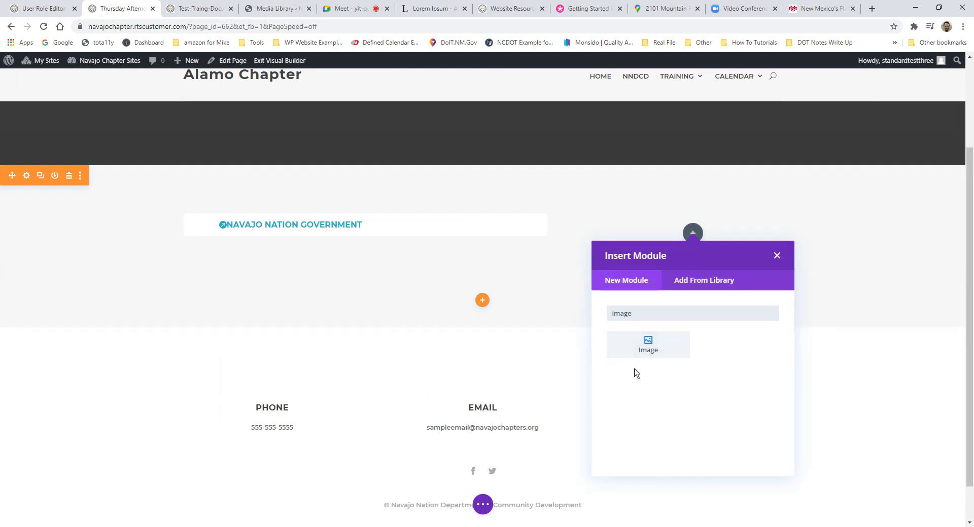
pyautogui.click(637, 357)
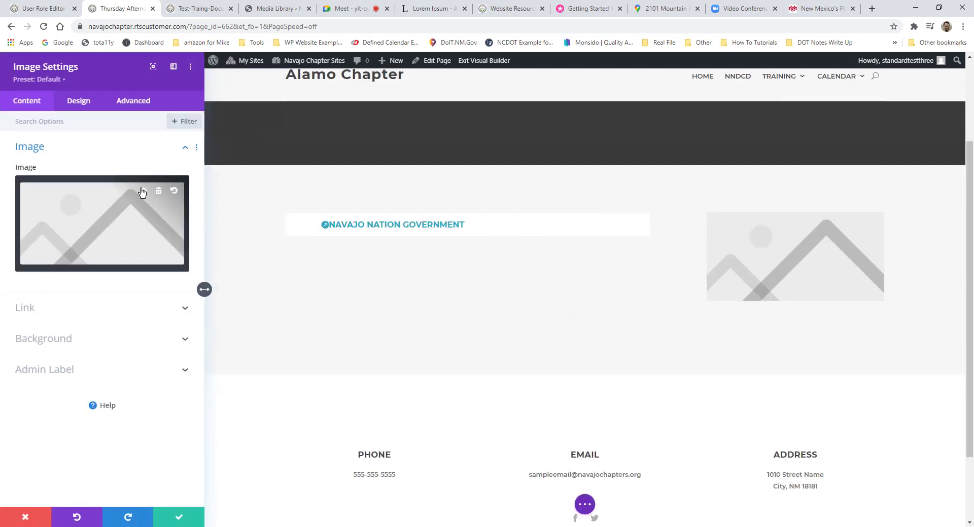
pyautogui.click(143, 192)
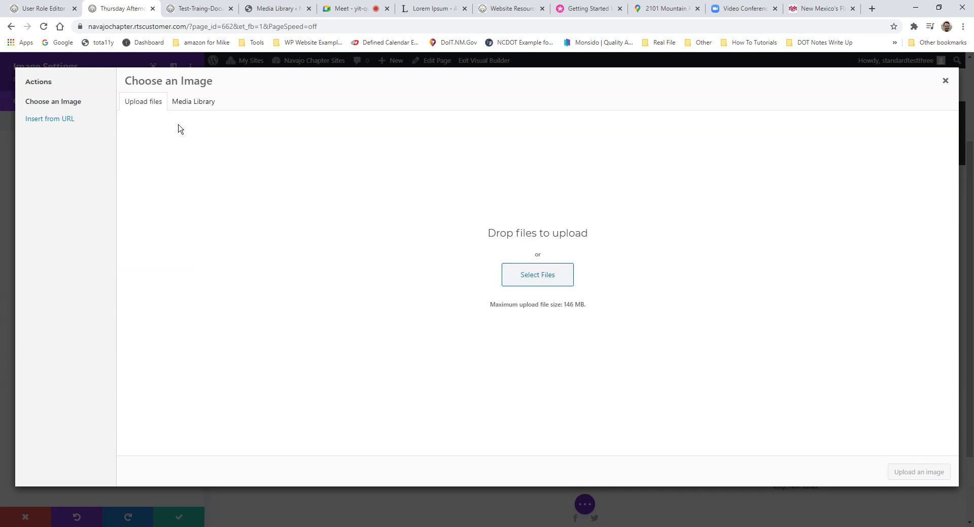
pyautogui.click(180, 102)
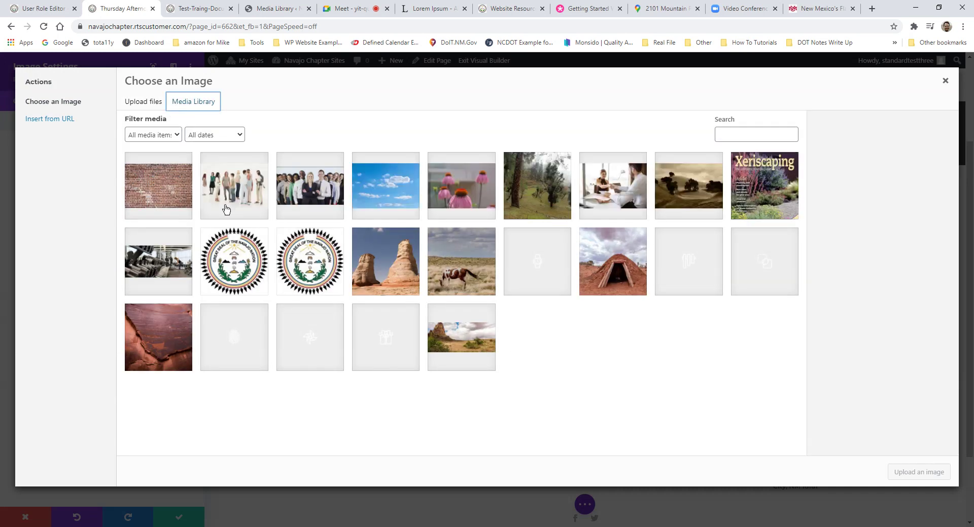
pyautogui.click(162, 195)
pyautogui.click(243, 198)
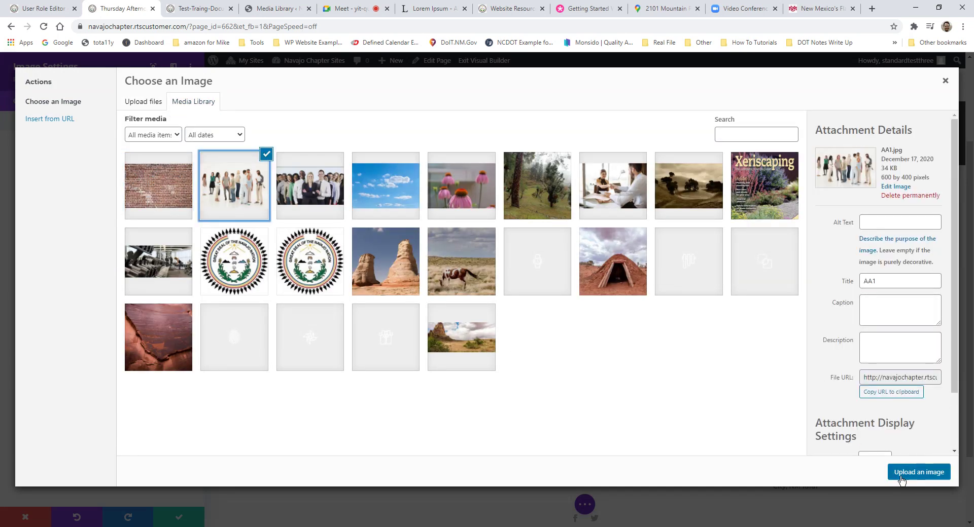
pyautogui.click(895, 473)
pyautogui.click(186, 518)
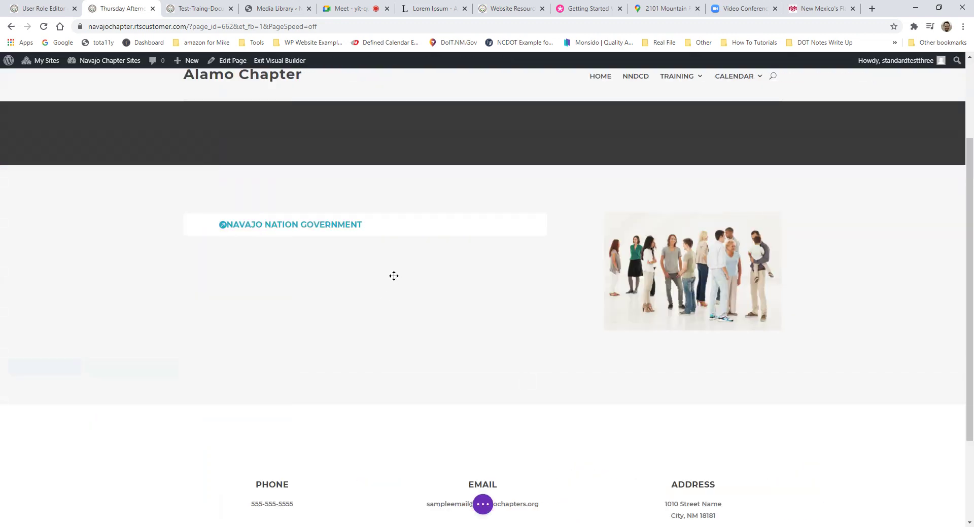
pyautogui.click(359, 219)
pyautogui.click(360, 245)
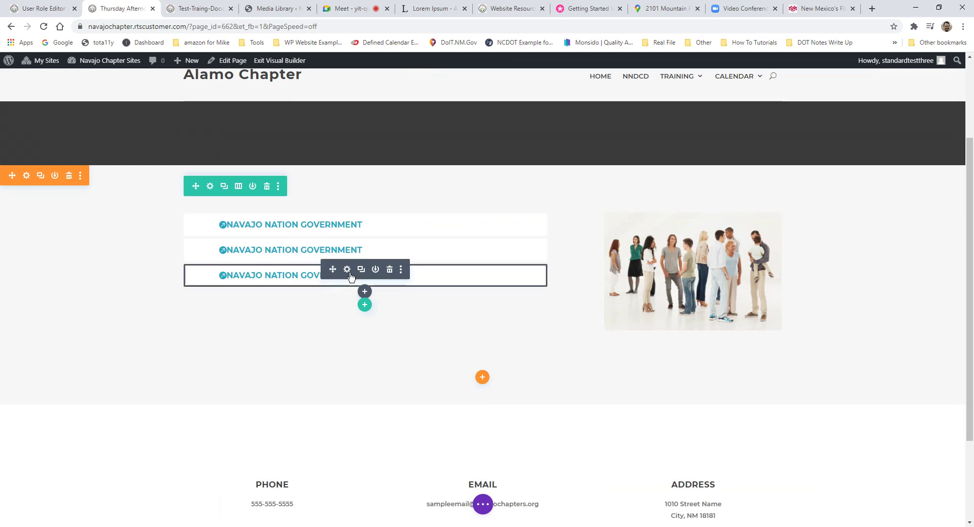
# Step: Retitle the third blurb 'Array Technologies' and the second blurb 'PDF Document'
pyautogui.click(346, 270)
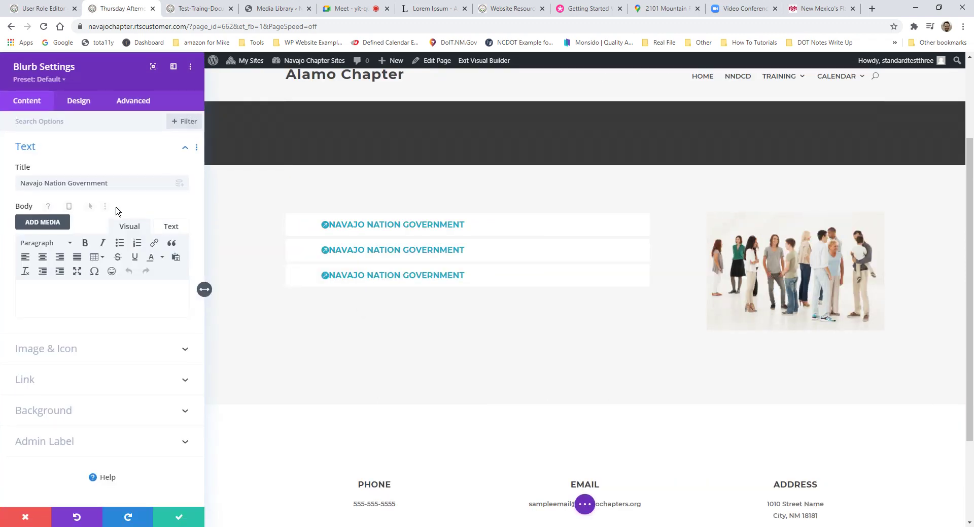
pyautogui.moveTo(137, 184); pyautogui.dragTo(1, 184)
pyautogui.write('Arr')
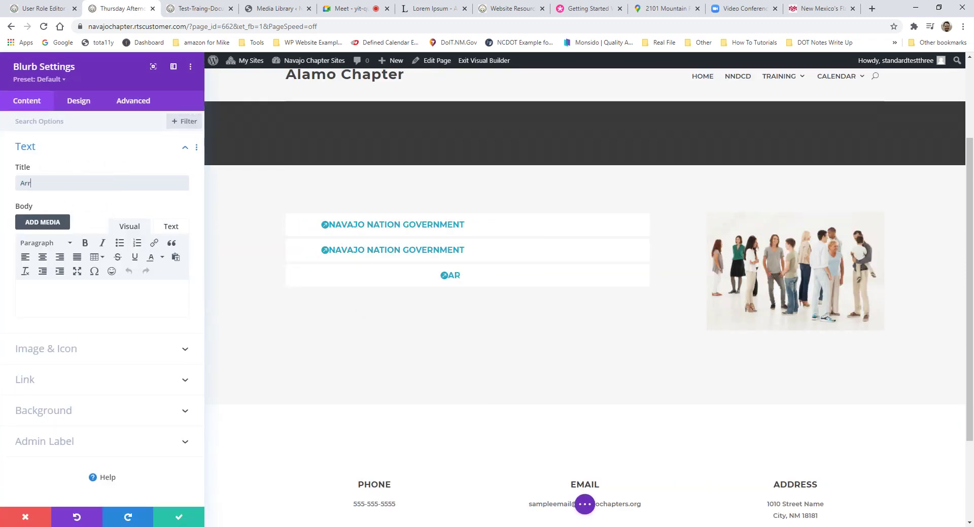
pyautogui.write('ay Technologies')
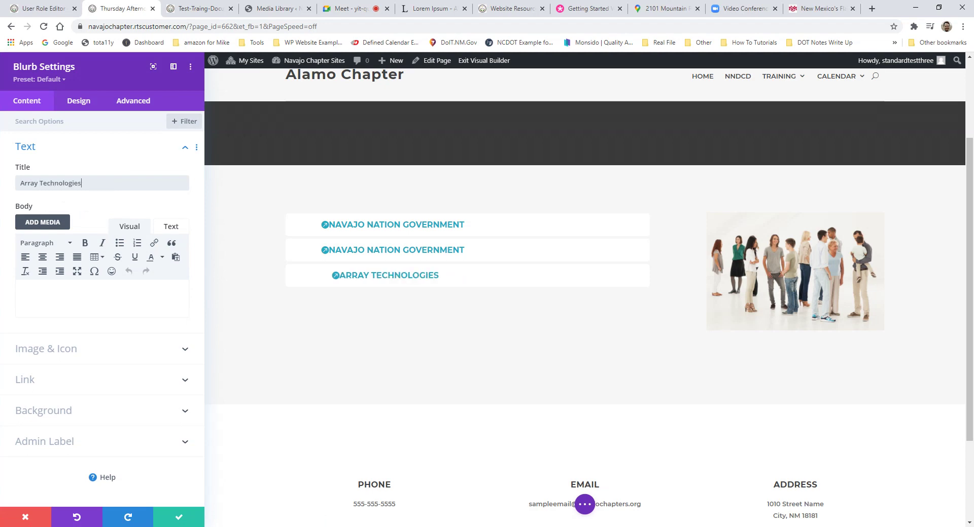
pyautogui.click(178, 518)
pyautogui.click(347, 244)
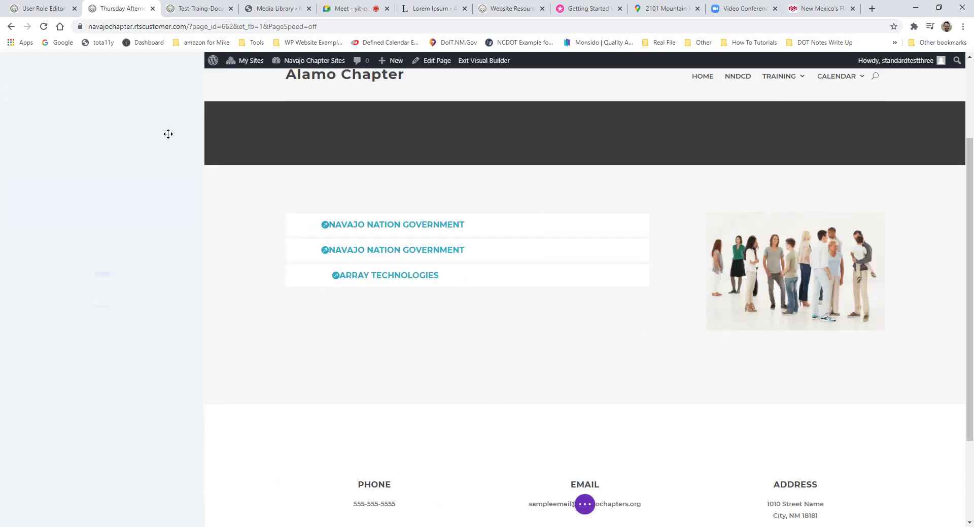
pyautogui.hotkey('ctrl', 'a')
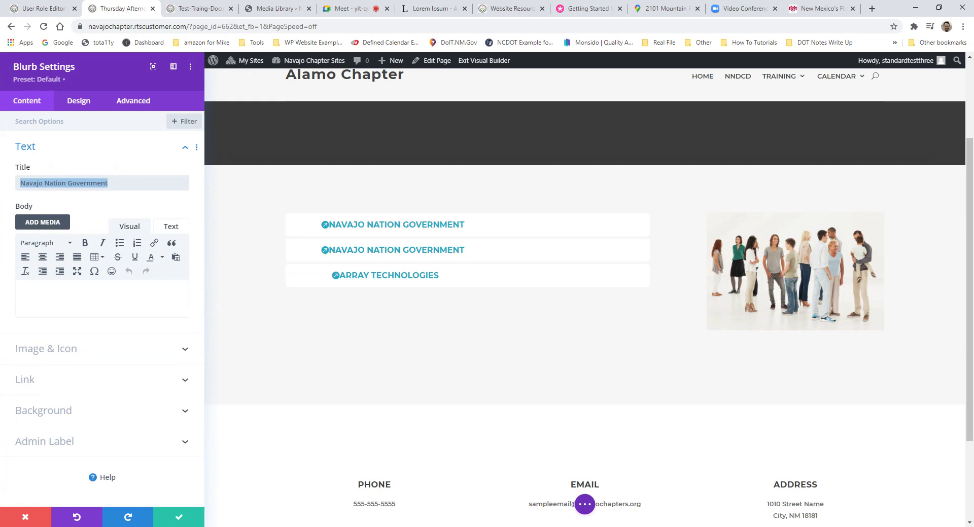
pyautogui.write('PDF Document')
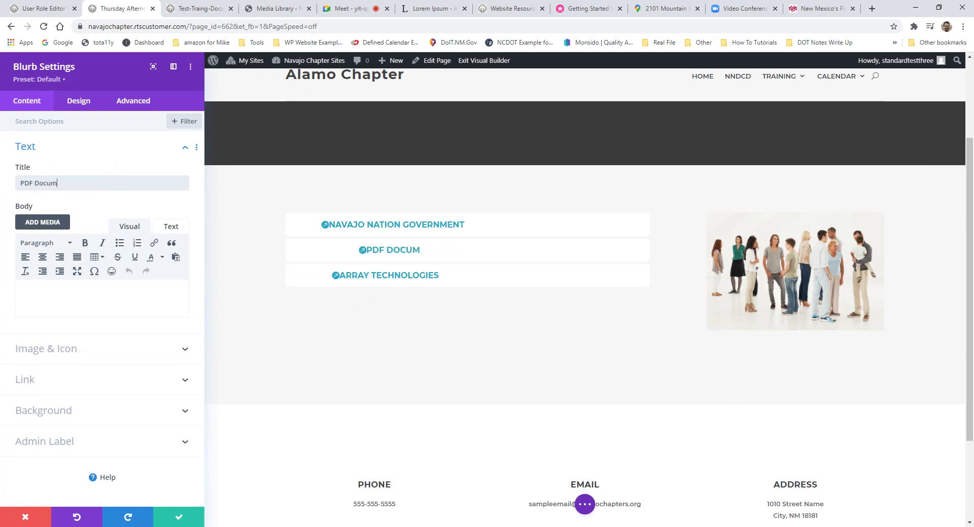
pyautogui.click(191, 518)
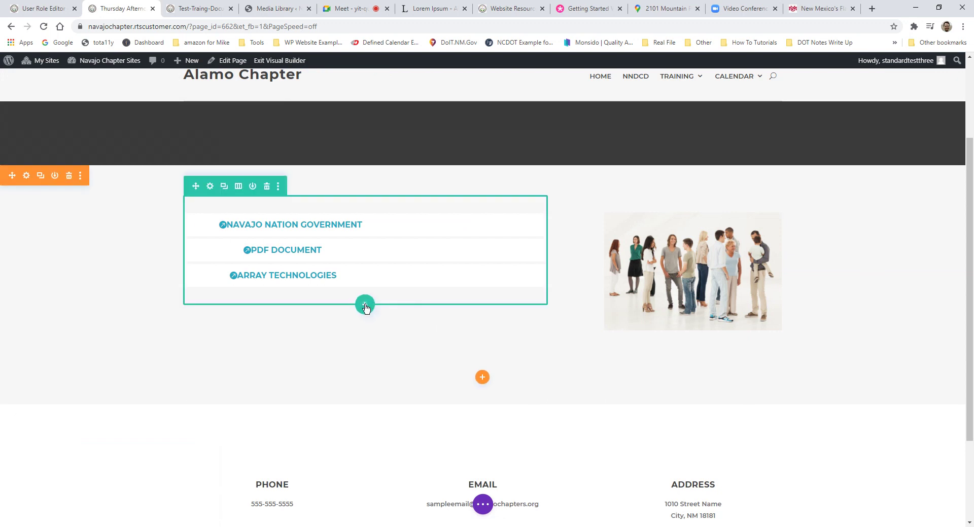
pyautogui.click(364, 305)
# Step: Give the new row two columns, with a Call To Action module left and an Accordion right
pyautogui.click(364, 245)
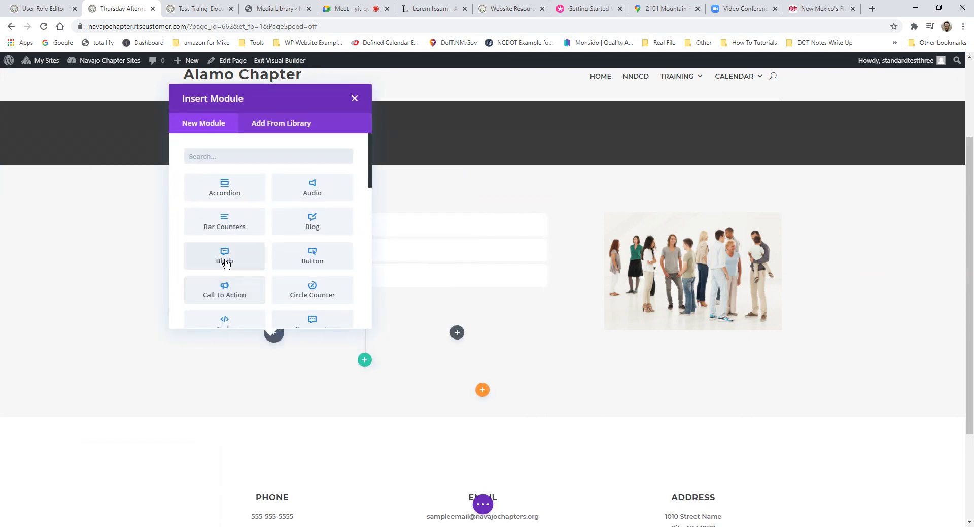
pyautogui.click(246, 293)
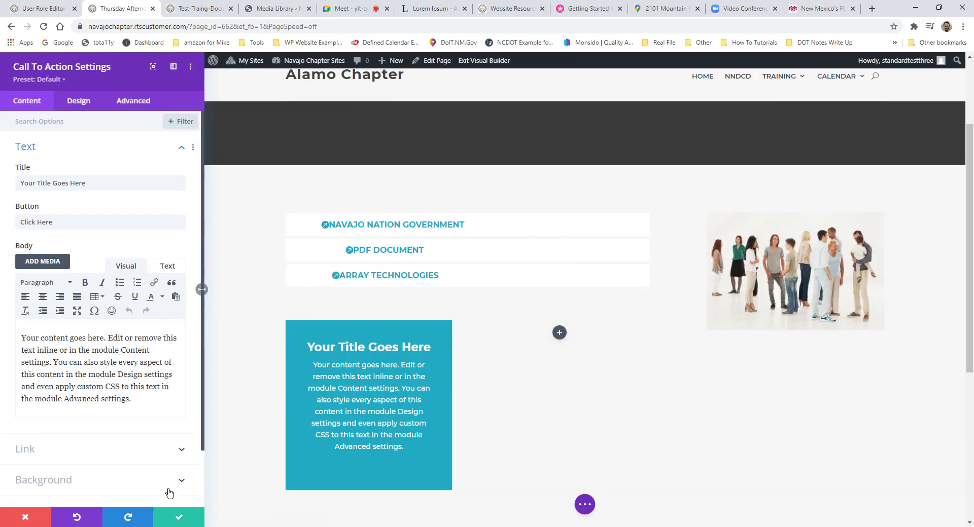
pyautogui.moveTo(202, 289); pyautogui.dragTo(601, 308)
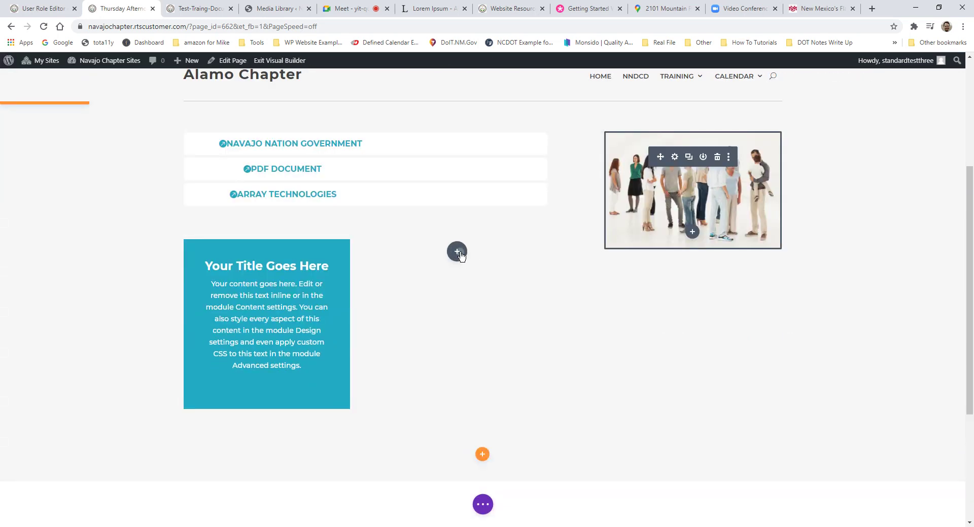
pyautogui.click(456, 251)
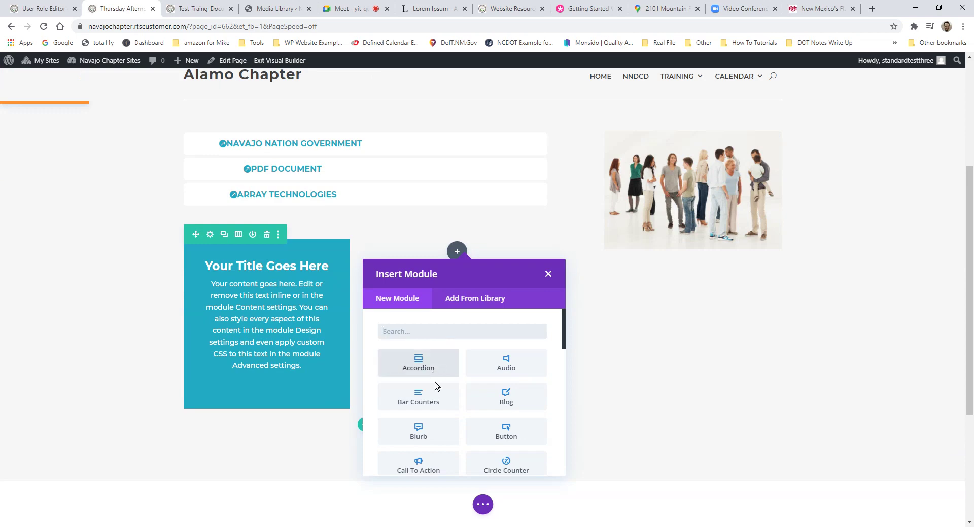
pyautogui.click(417, 362)
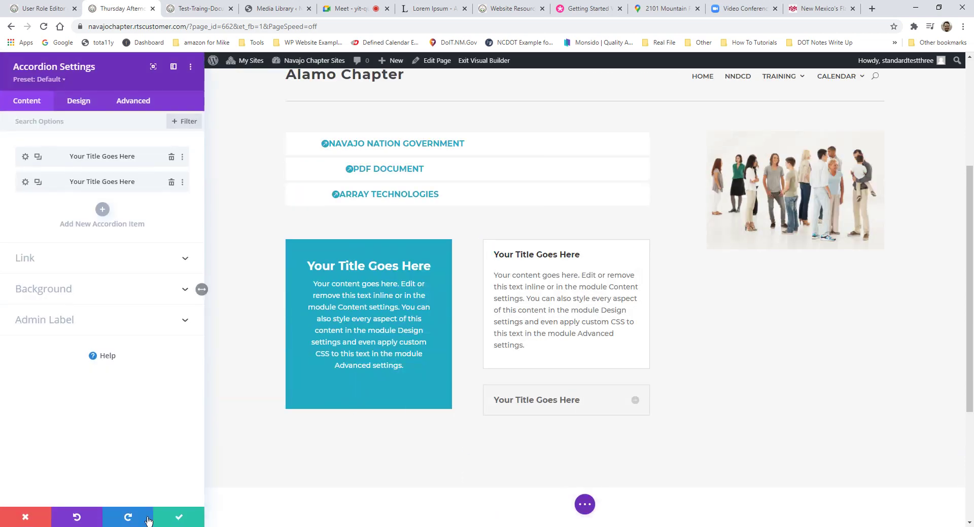
pyautogui.click(178, 516)
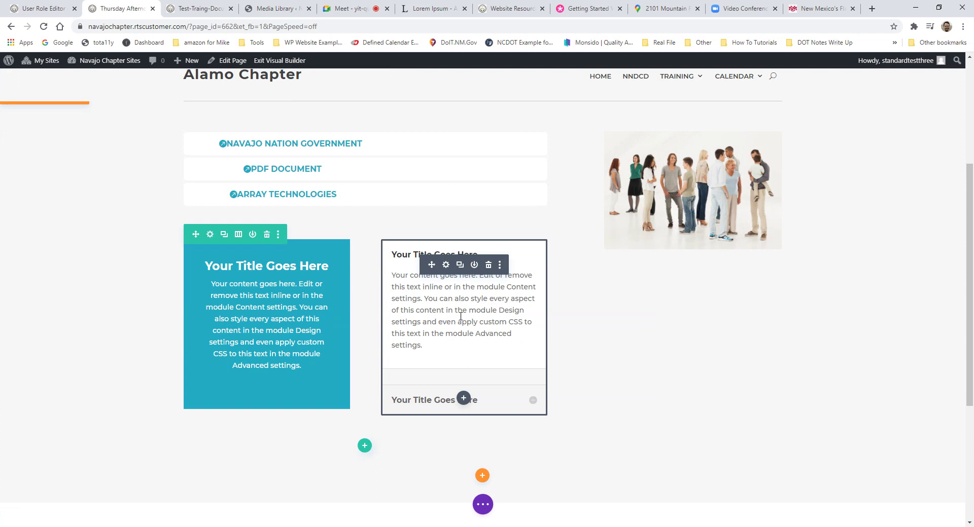
pyautogui.click(483, 505)
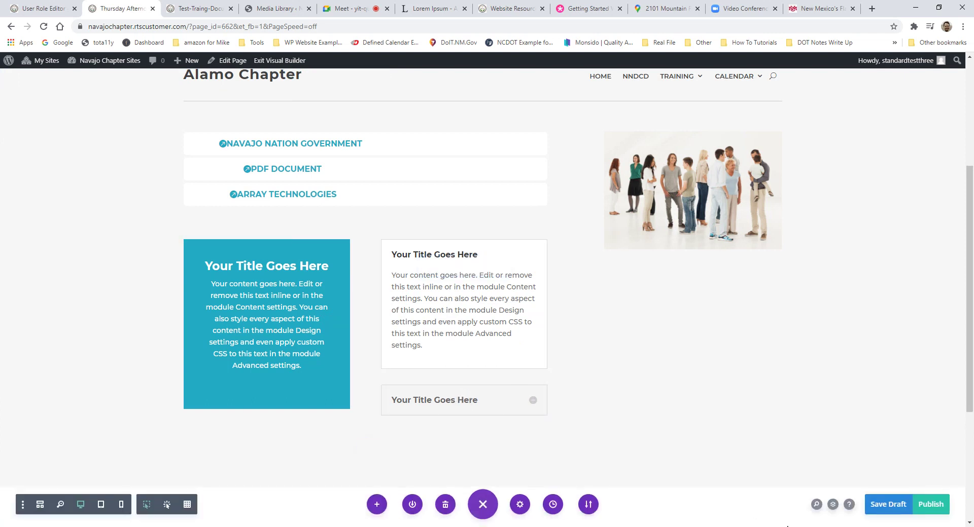
pyautogui.scroll(2, 767, 375)
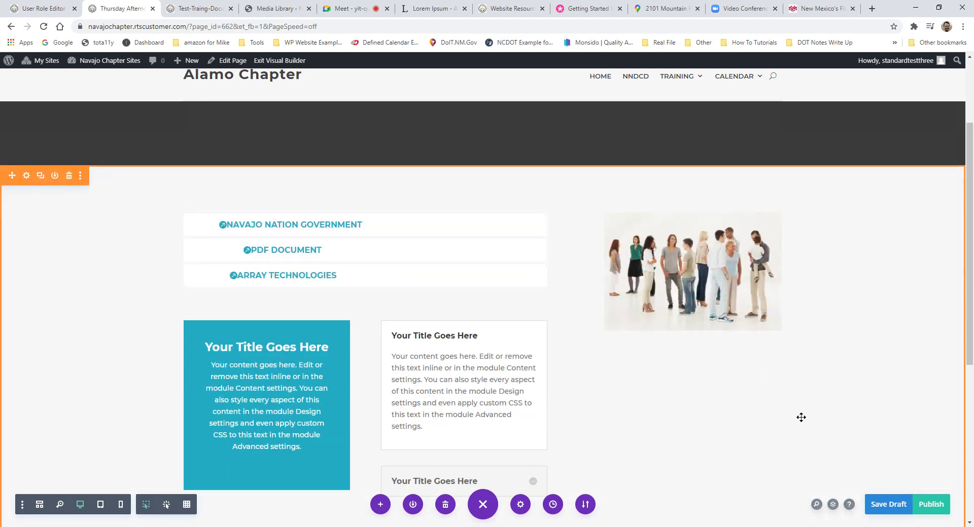
# Step: Save the Thursday Afternoon Training page as a draft, then publish it
pyautogui.click(891, 510)
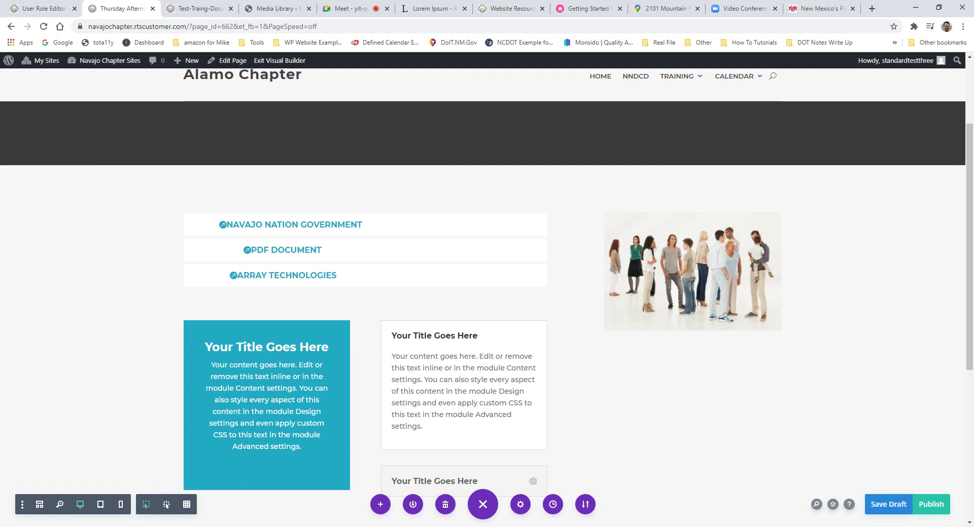
pyautogui.scroll(-2, 729, 304)
pyautogui.scroll(1, 720, 274)
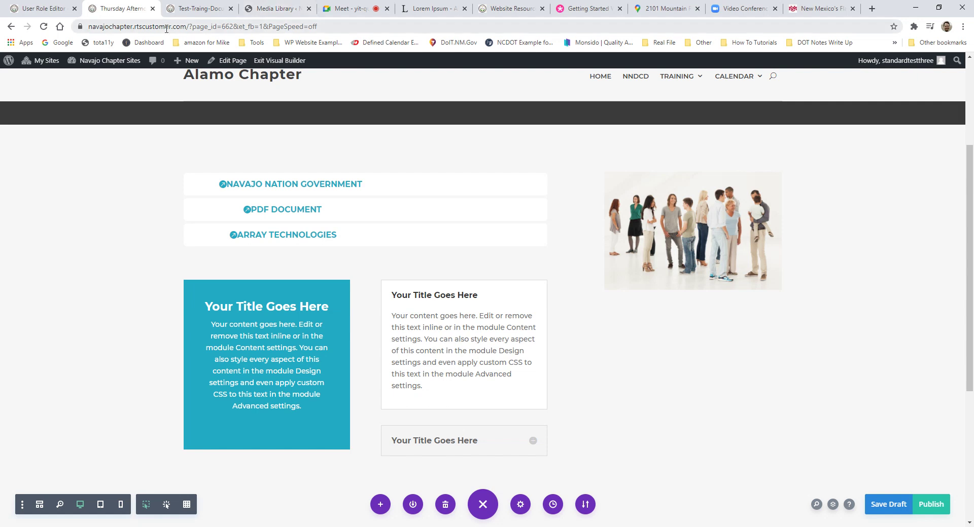
pyautogui.moveTo(165, 27); pyautogui.dragTo(332, 35)
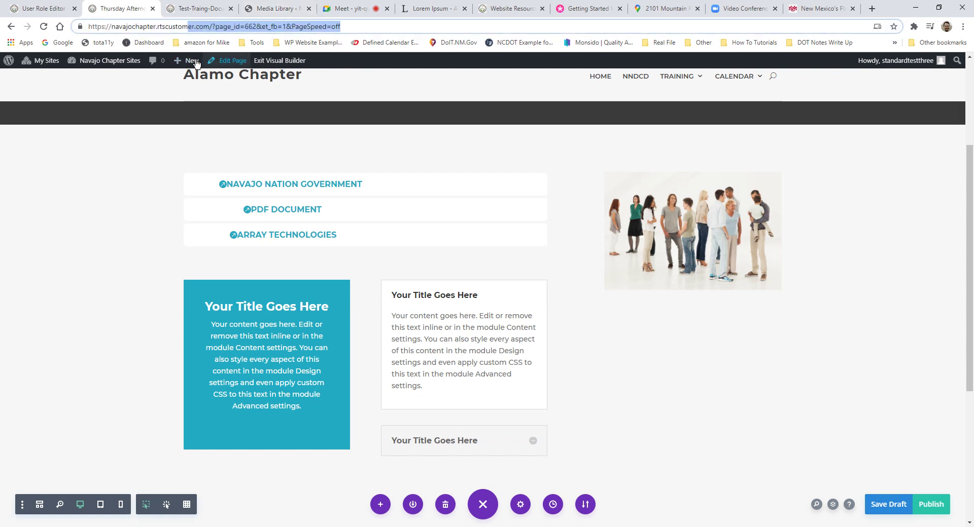
pyautogui.moveTo(450, 166)
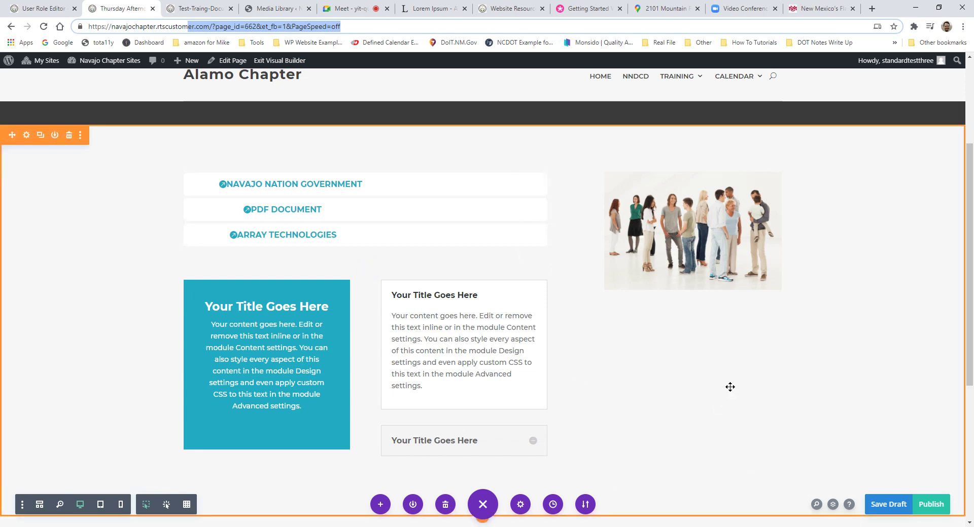
pyautogui.click(937, 505)
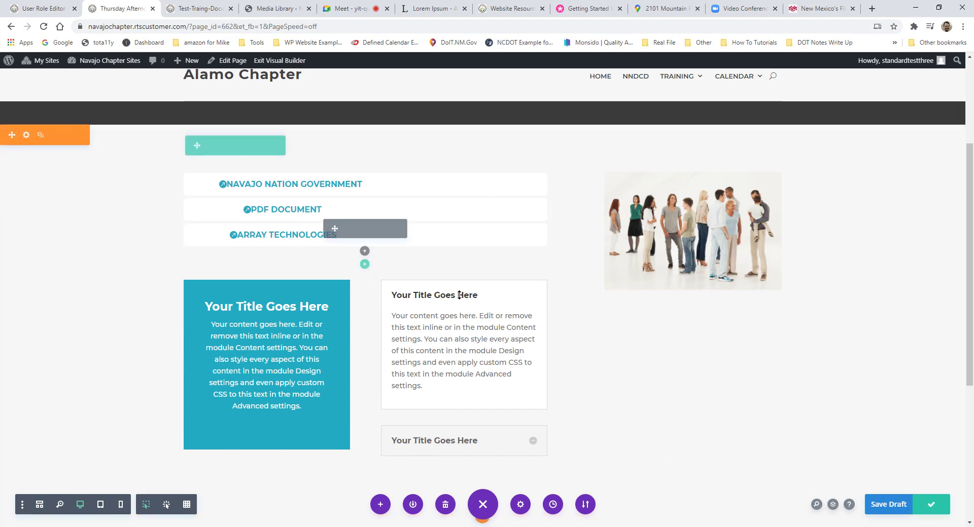
# Step: Exit the Visual Builder and scroll through the live page's blurbs and group photo
pyautogui.scroll(3, 484, 288)
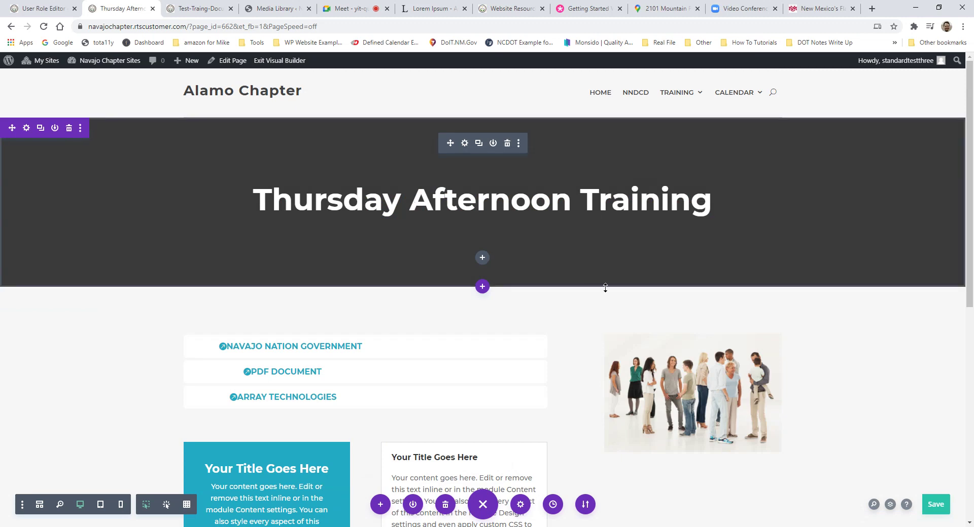
pyautogui.scroll(-4, 611, 300)
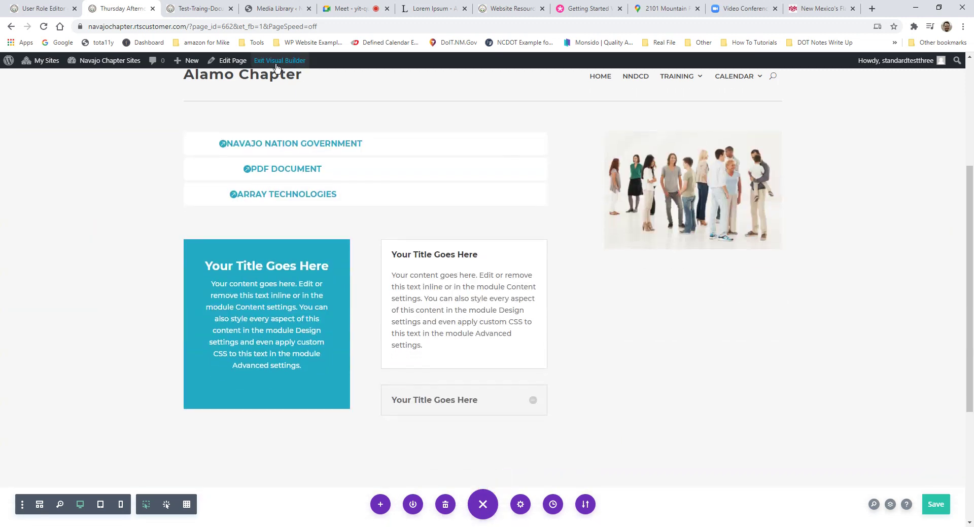
pyautogui.click(272, 62)
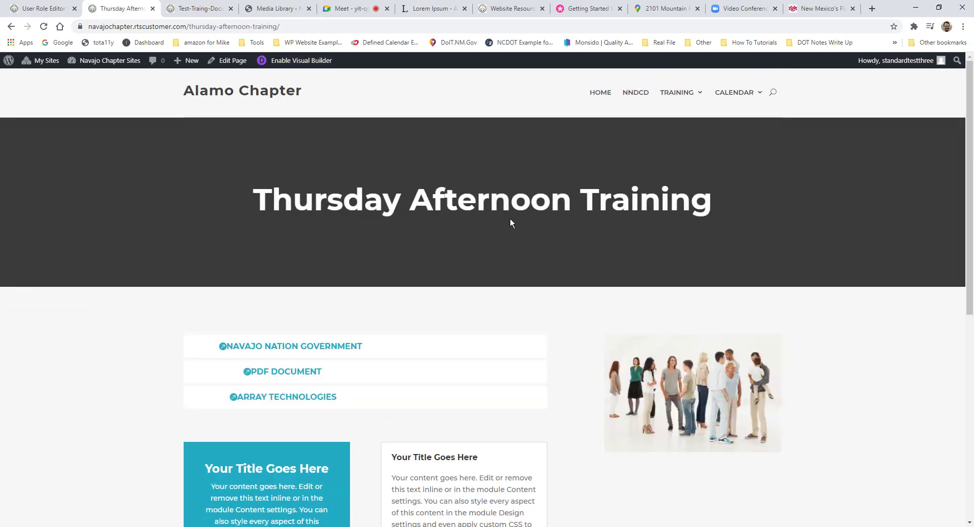
pyautogui.scroll(-2, 540, 304)
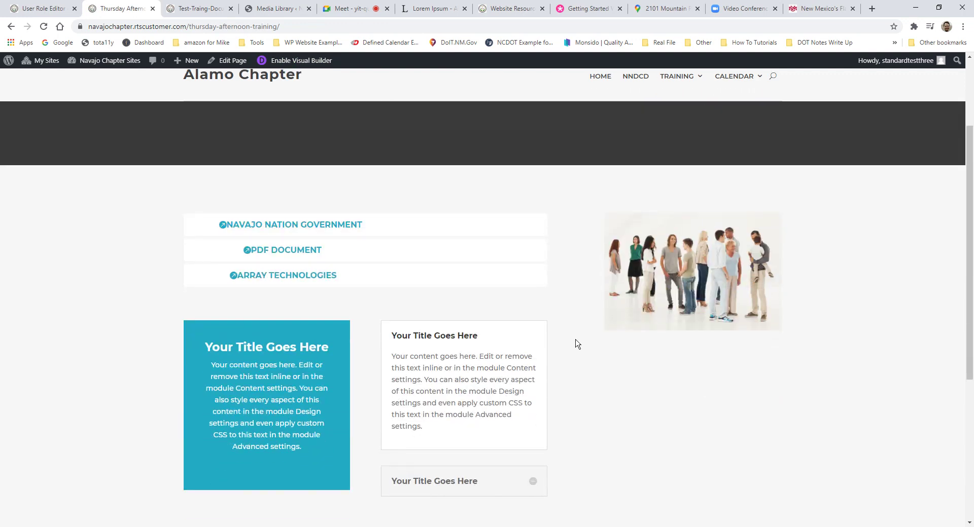
pyautogui.scroll(2, 576, 344)
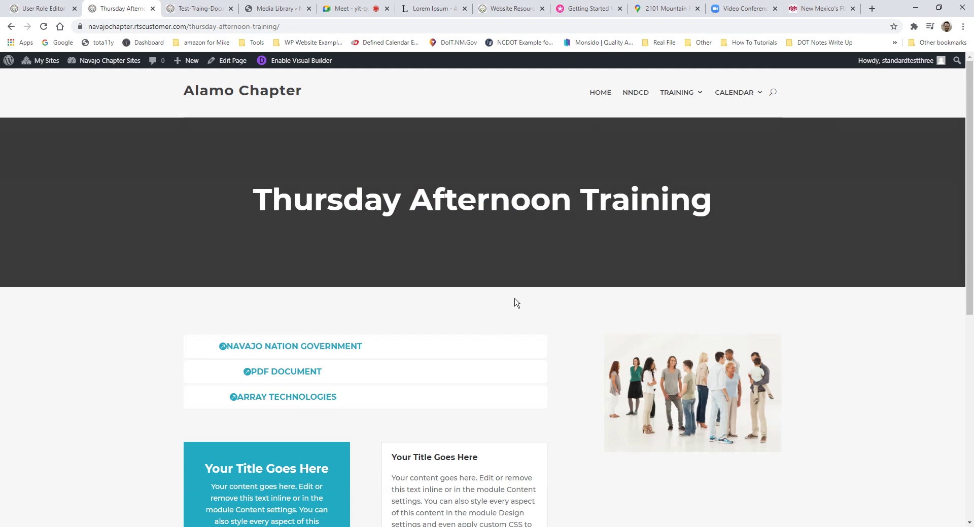
pyautogui.scroll(-4, 583, 284)
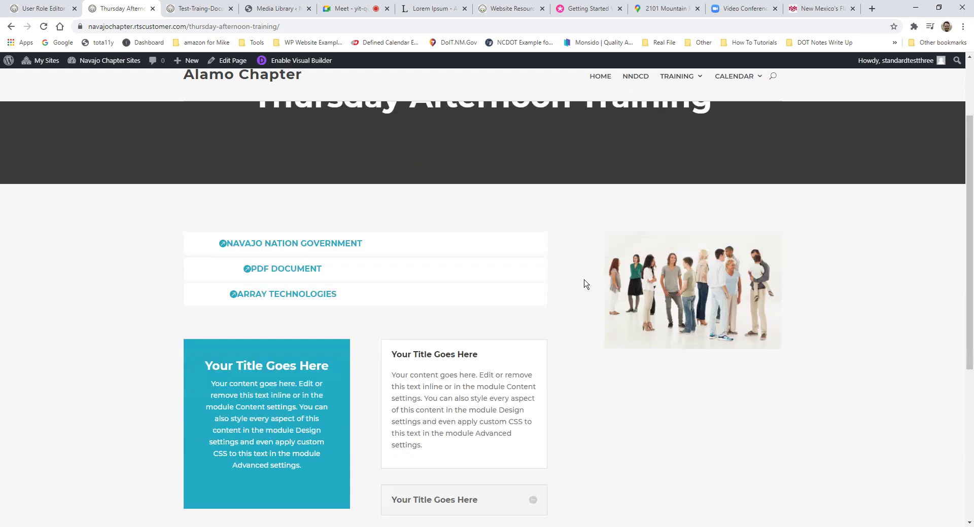
pyautogui.scroll(3, 589, 281)
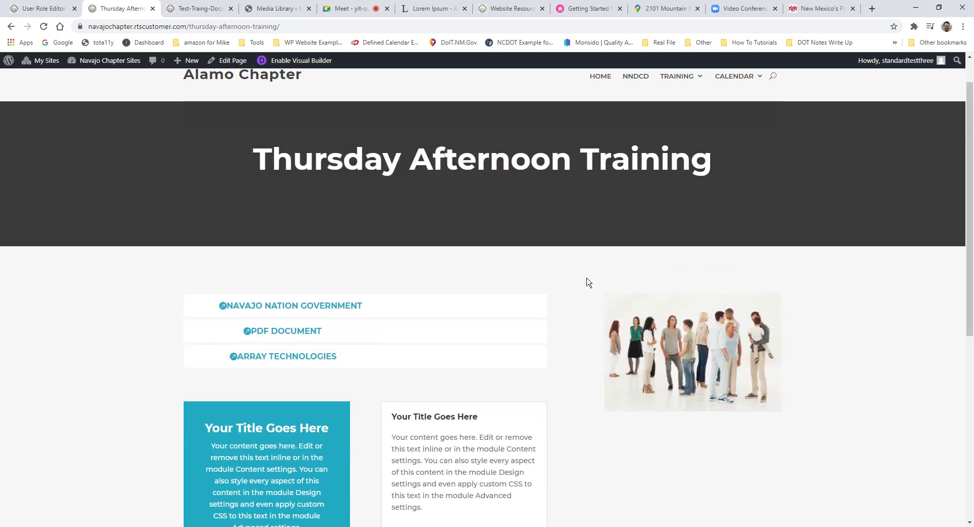
pyautogui.scroll(1, 558, 302)
pyautogui.scroll(-2, 543, 338)
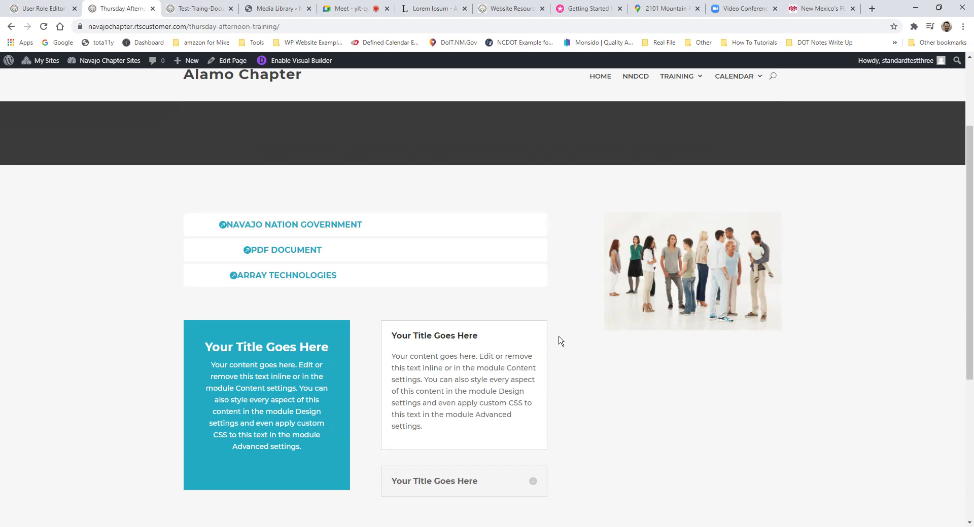
pyautogui.scroll(3, 560, 340)
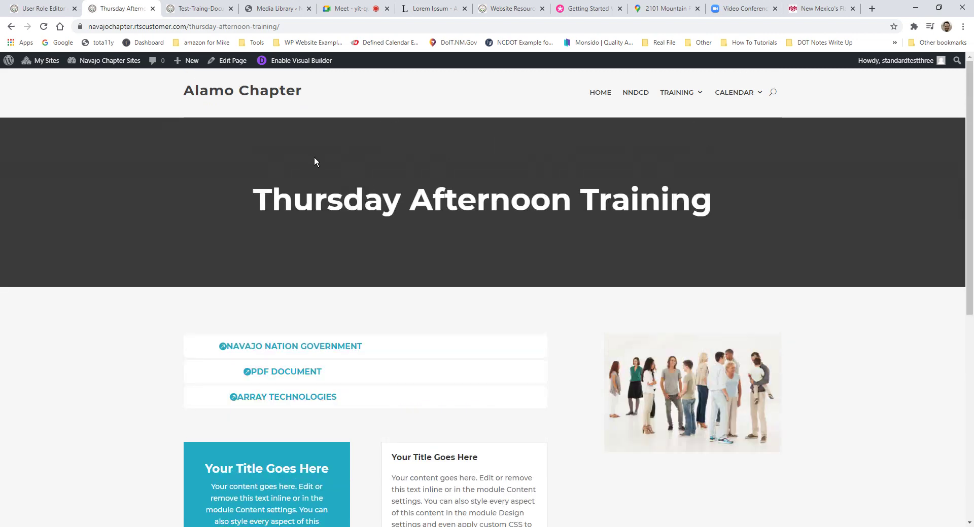
# Step: Go to the admin Dashboard and open the Appearance > Menus editor
pyautogui.moveTo(104, 60)
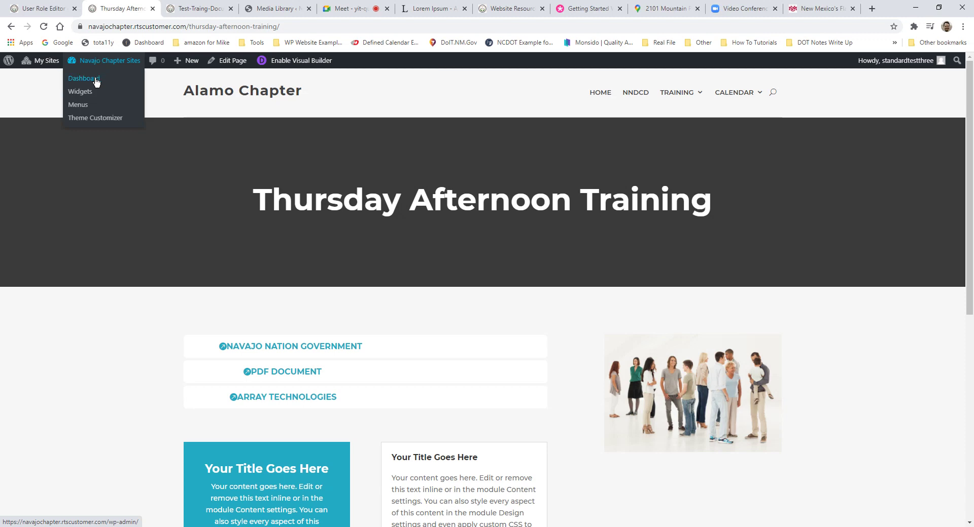
pyautogui.click(84, 79)
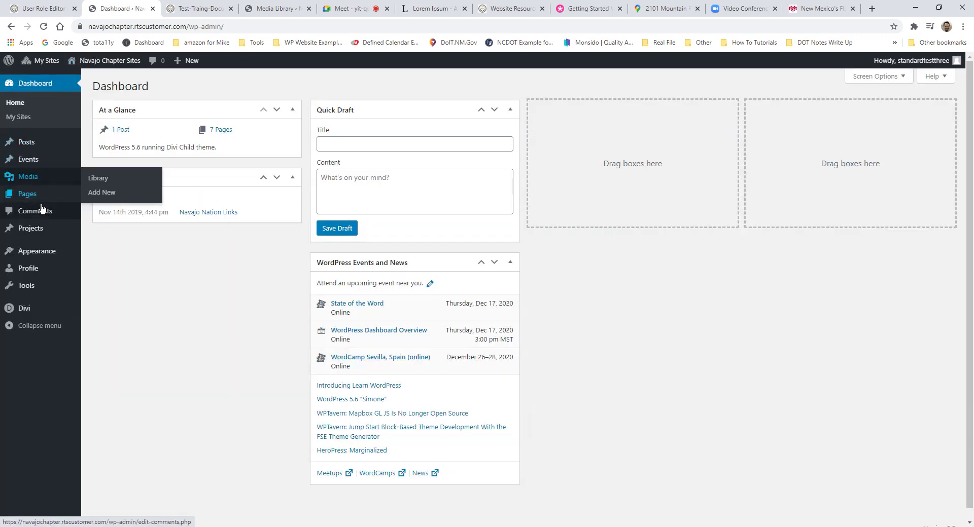
pyautogui.moveTo(40, 257)
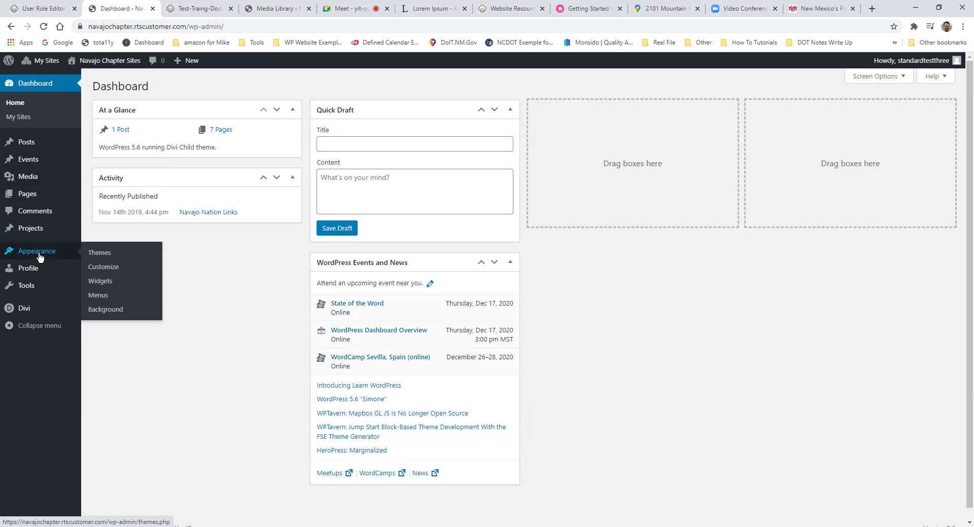
pyautogui.click(99, 298)
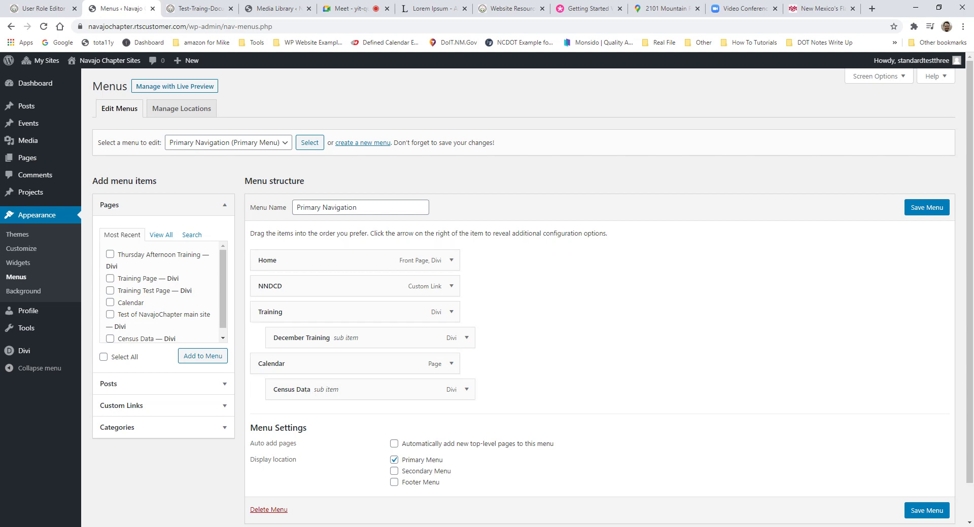
# Step: Open the live site in a new tab, review its navigation, and return to Menus
pyautogui.hotkey('ctrl', 'Tab')
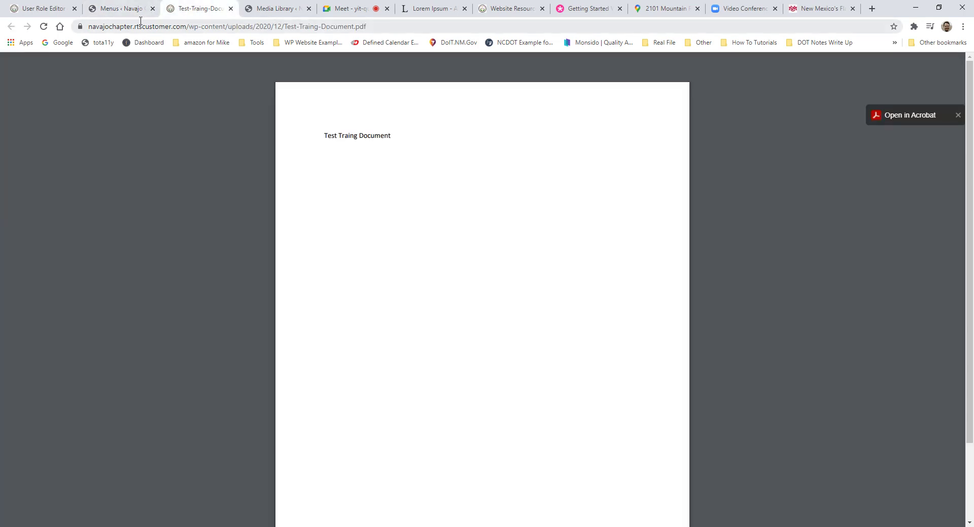
pyautogui.click(115, 9)
pyautogui.middleClick(106, 70)
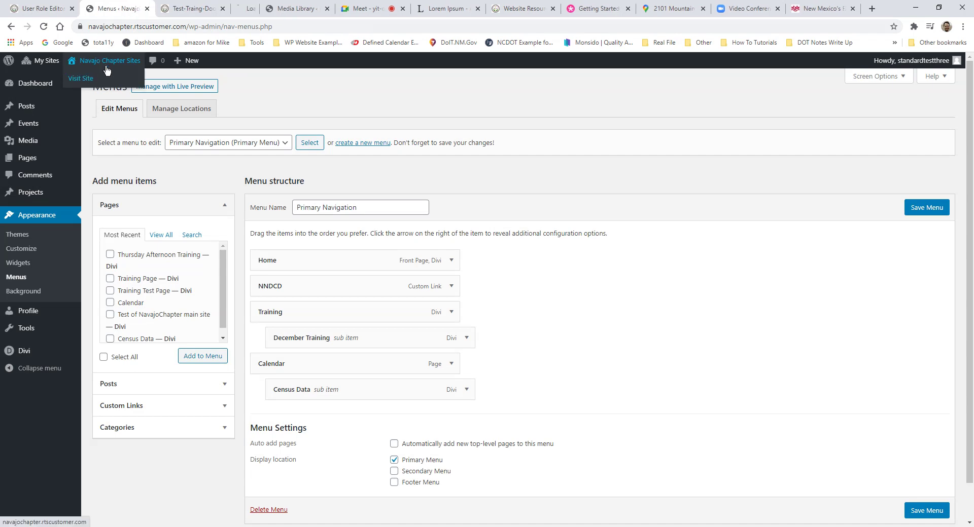
pyautogui.hotkey('ctrl', 'Tab')
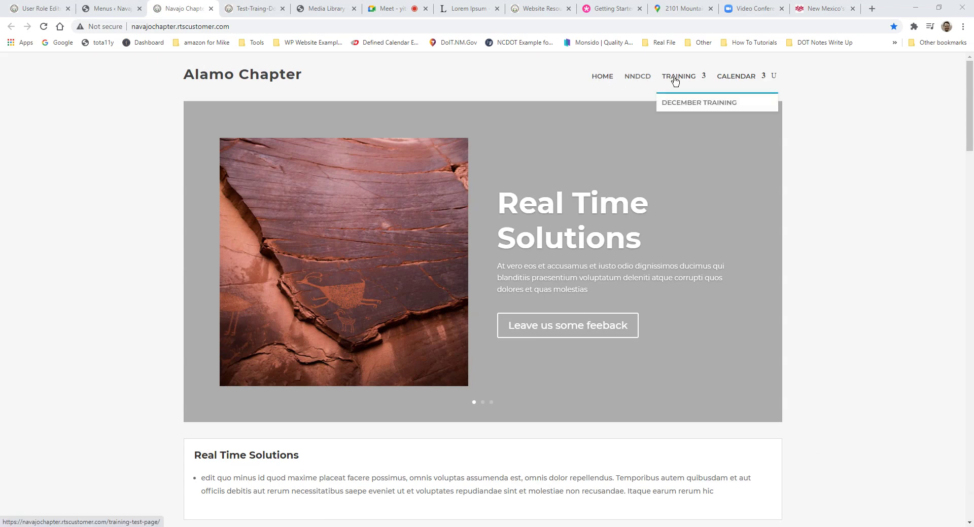
pyautogui.click(602, 77)
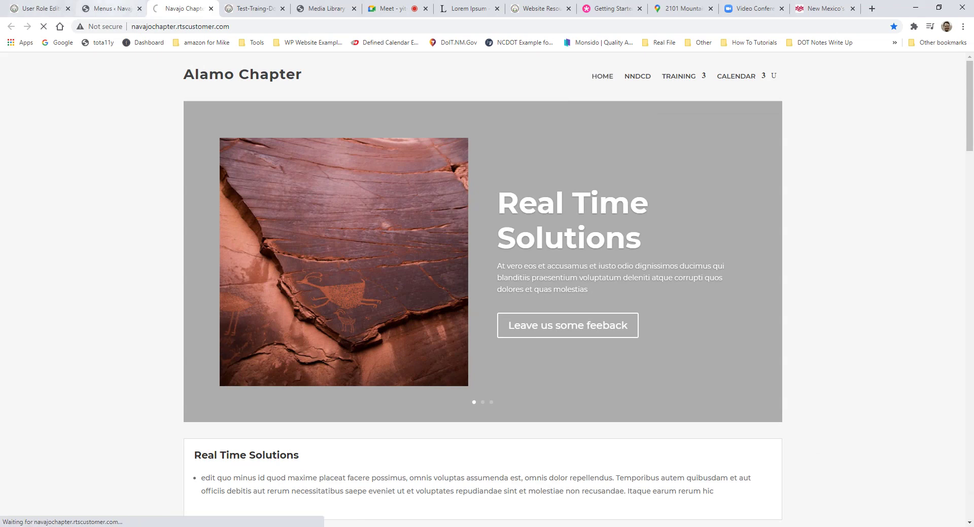
pyautogui.click(109, 8)
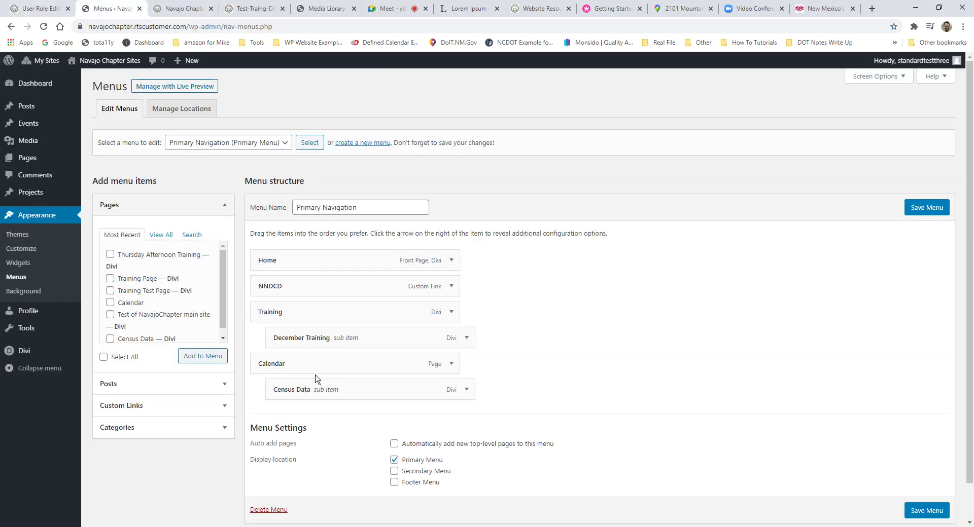
pyautogui.click(182, 8)
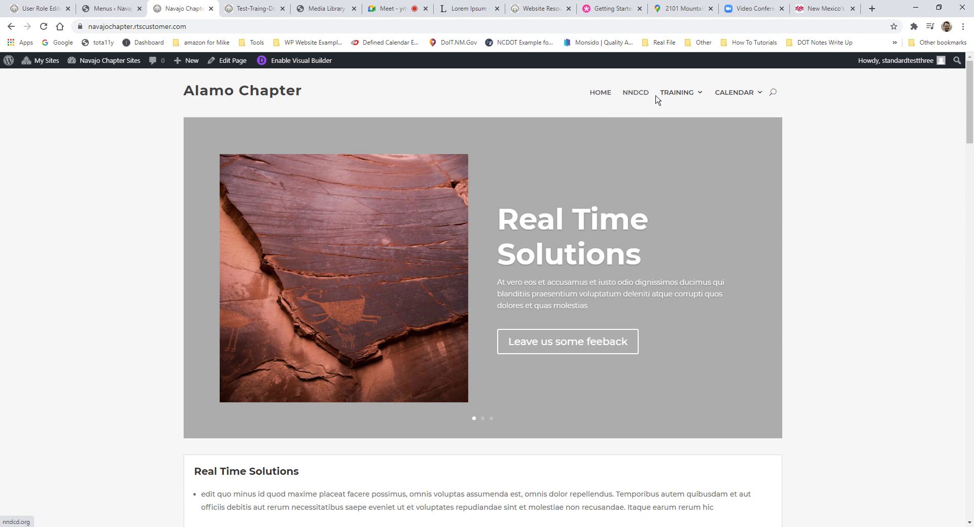
pyautogui.moveTo(661, 98)
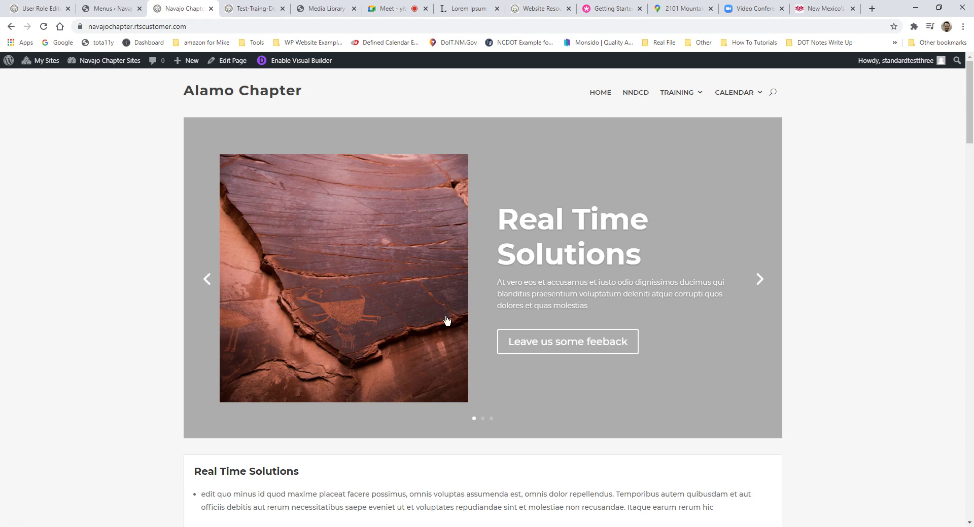
pyautogui.click(122, 9)
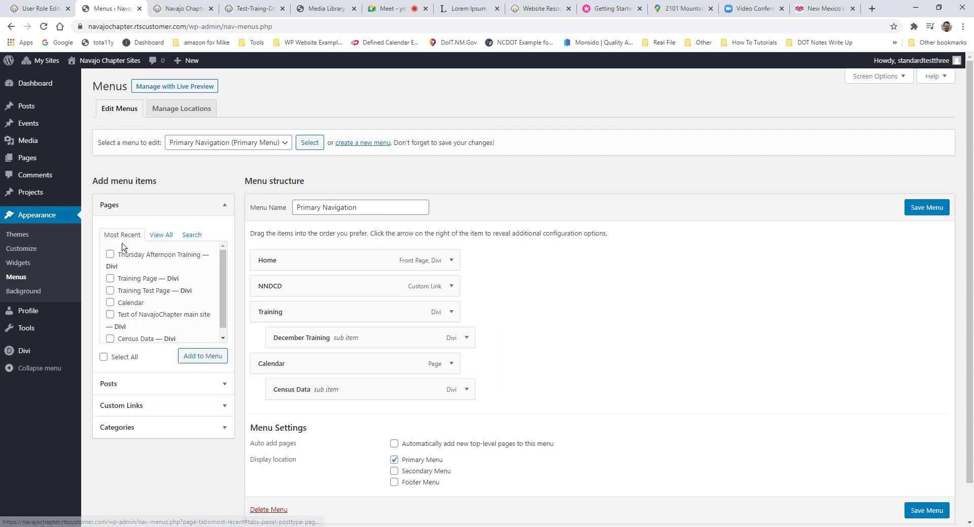
# Step: Browse the Pages list under View All, Search and Most Recent to find Thursday Afternoon Training
pyautogui.click(166, 234)
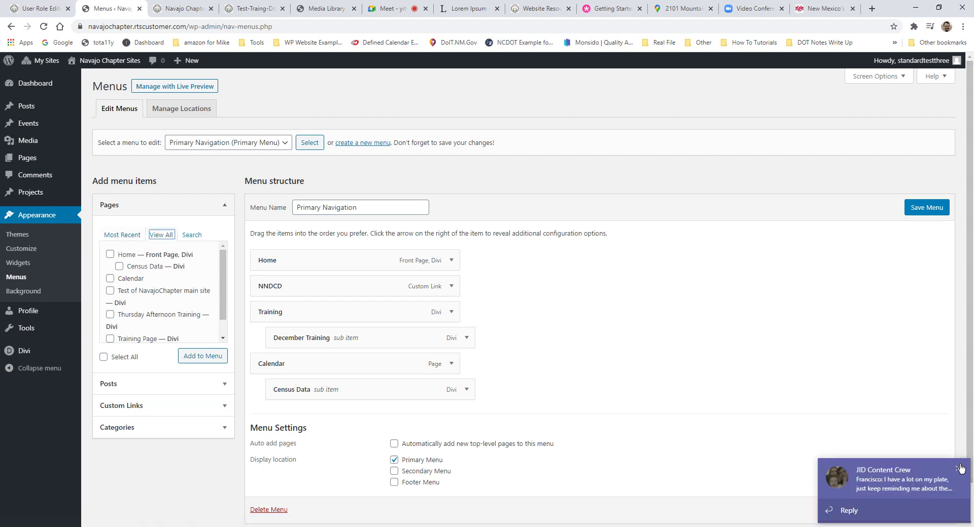
pyautogui.click(960, 468)
pyautogui.scroll(-1, 162, 282)
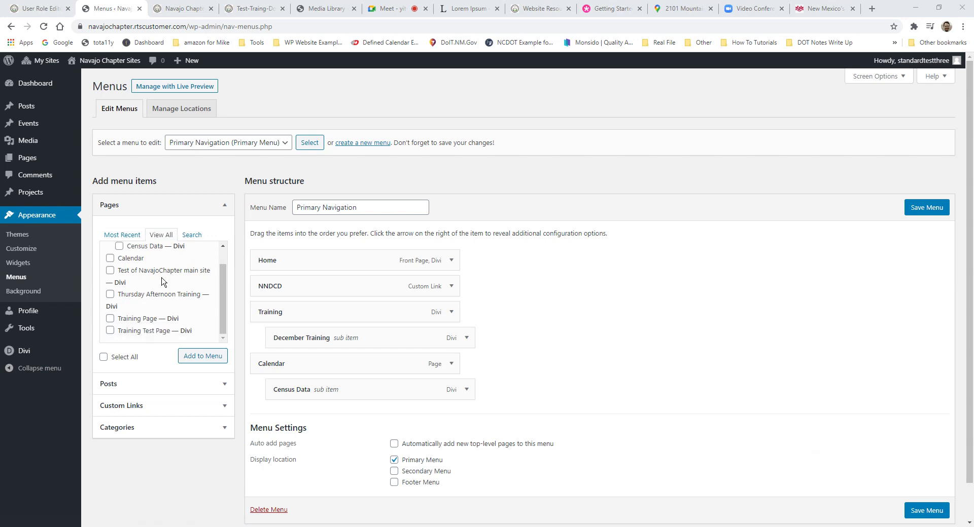
pyautogui.scroll(-1, 162, 282)
pyautogui.scroll(1, 168, 254)
pyautogui.scroll(-1, 167, 254)
pyautogui.scroll(1, 119, 259)
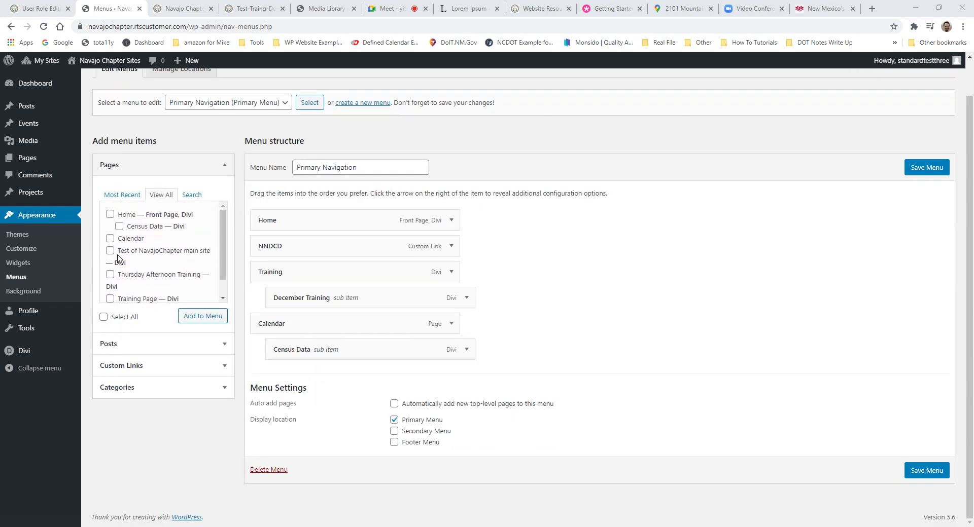
pyautogui.scroll(1, 118, 259)
pyautogui.click(192, 235)
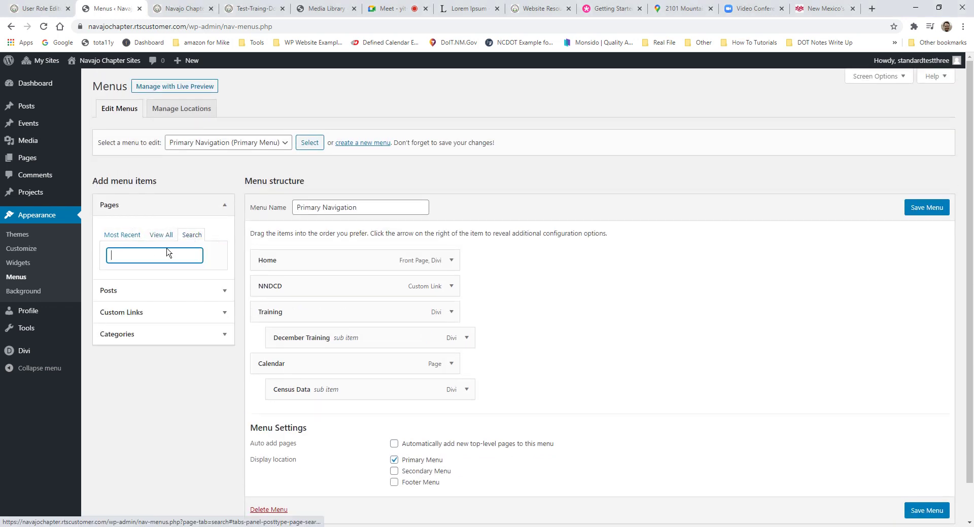
pyautogui.click(162, 236)
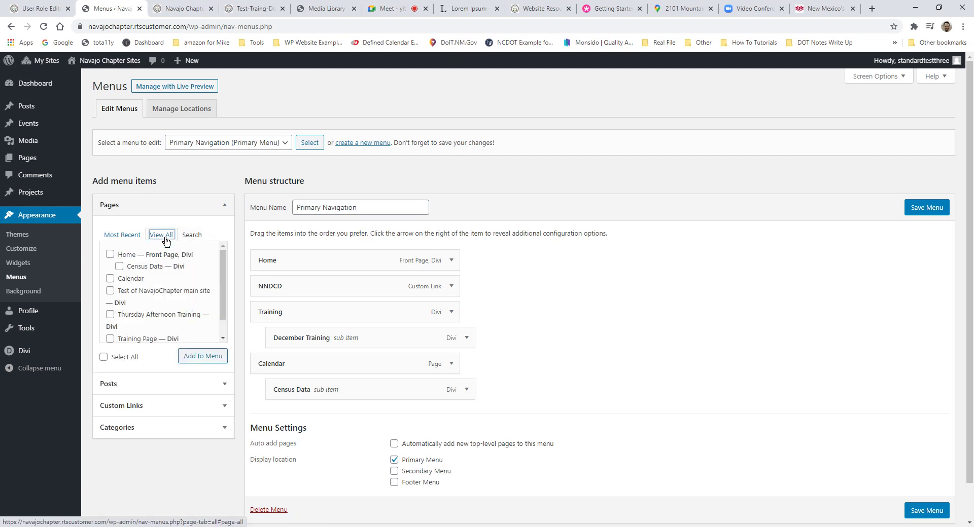
pyautogui.click(122, 238)
pyautogui.scroll(-1, 157, 266)
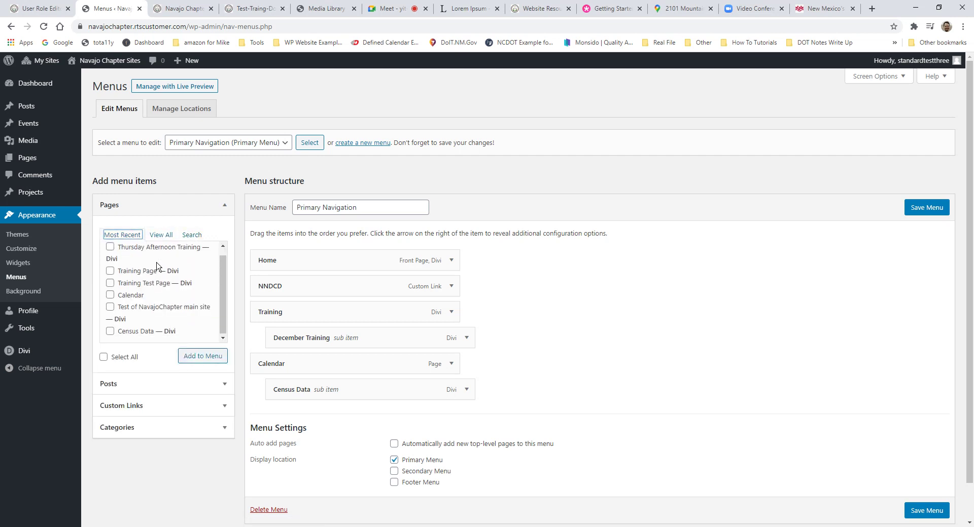
pyautogui.scroll(1, 117, 261)
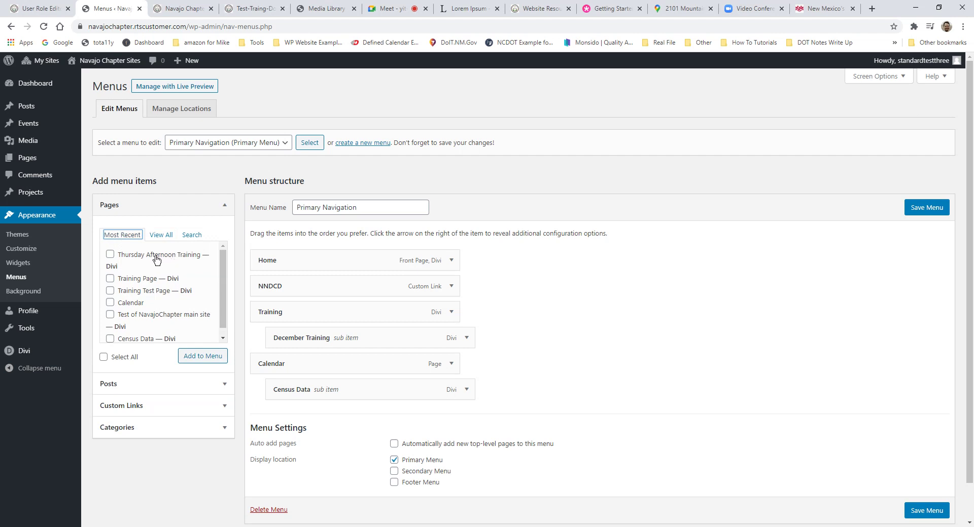
# Step: Tick Thursday Afternoon Training and add it to the Primary Navigation menu
pyautogui.click(109, 255)
pyautogui.scroll(-1, 114, 343)
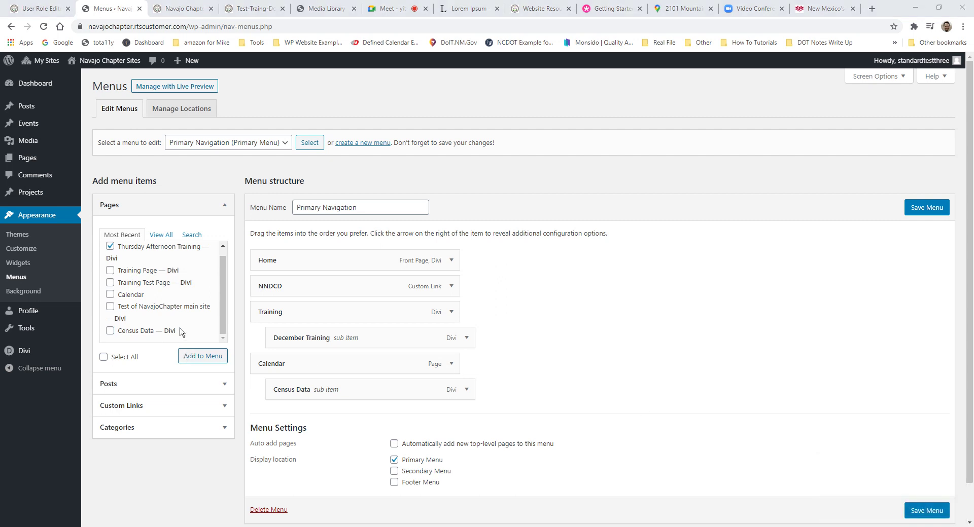
pyautogui.scroll(1, 176, 311)
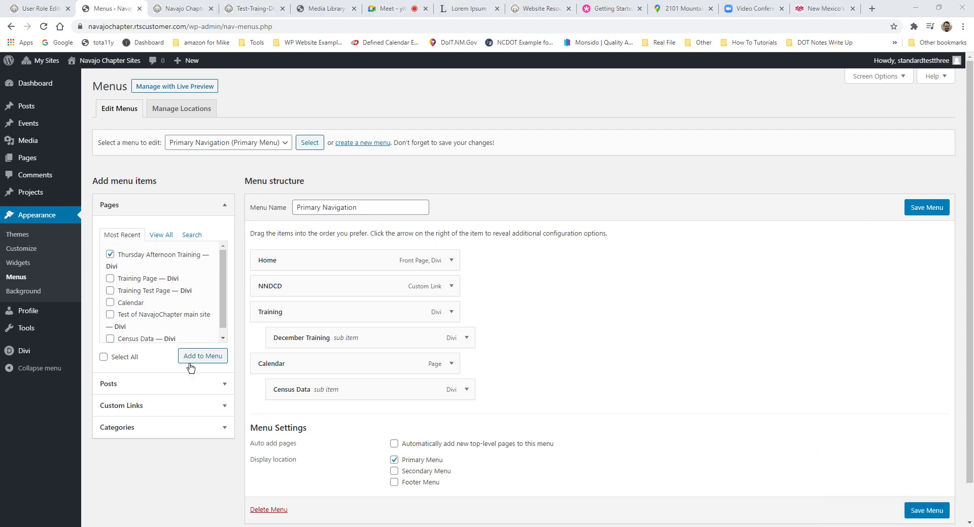
pyautogui.click(209, 358)
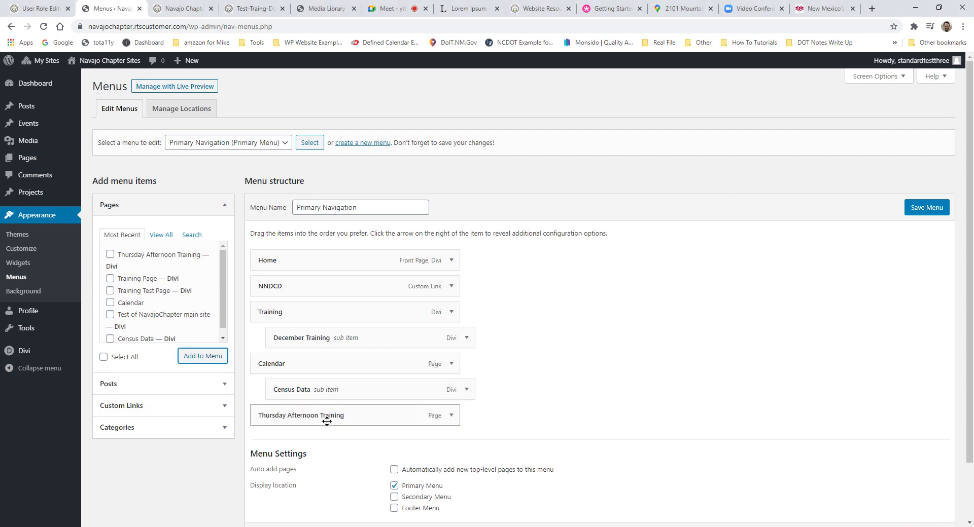
# Step: Drag the Thursday Afternoon Training item up to sit directly below Home
pyautogui.moveTo(331, 421); pyautogui.dragTo(264, 297)
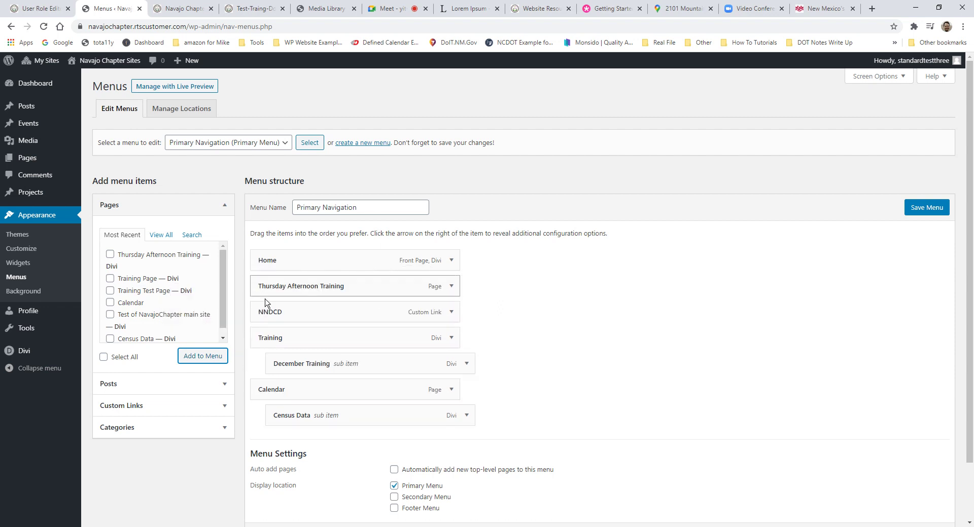
pyautogui.moveTo(325, 287); pyautogui.dragTo(311, 303)
pyautogui.moveTo(278, 288)
pyautogui.mouseDown()
pyautogui.moveTo(304, 285)
pyautogui.moveTo(320, 306)
pyautogui.moveTo(320, 443)
pyautogui.moveTo(342, 357)
pyautogui.moveTo(324, 280)
pyautogui.moveTo(264, 291)
pyautogui.mouseUp()
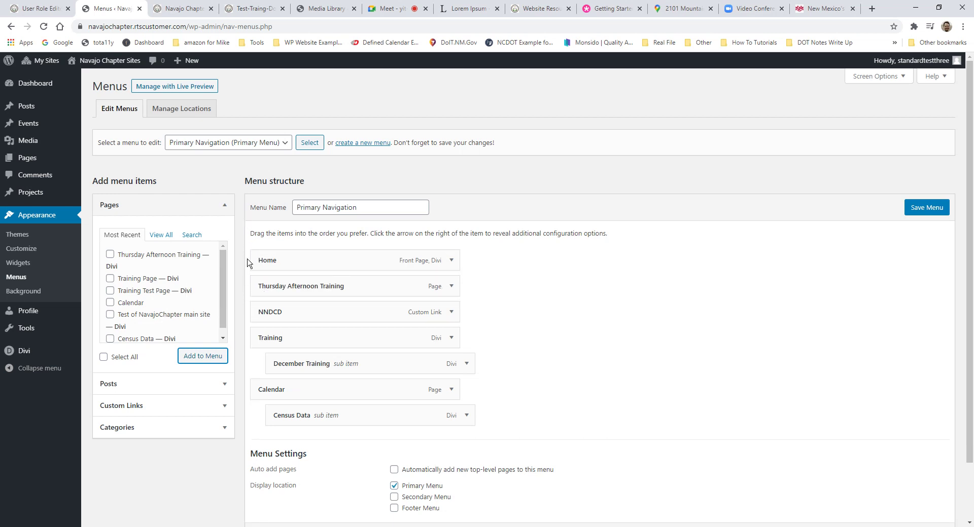
# Step: Check the live site's navigation in its tab, then come back to the menu editor
pyautogui.click(182, 8)
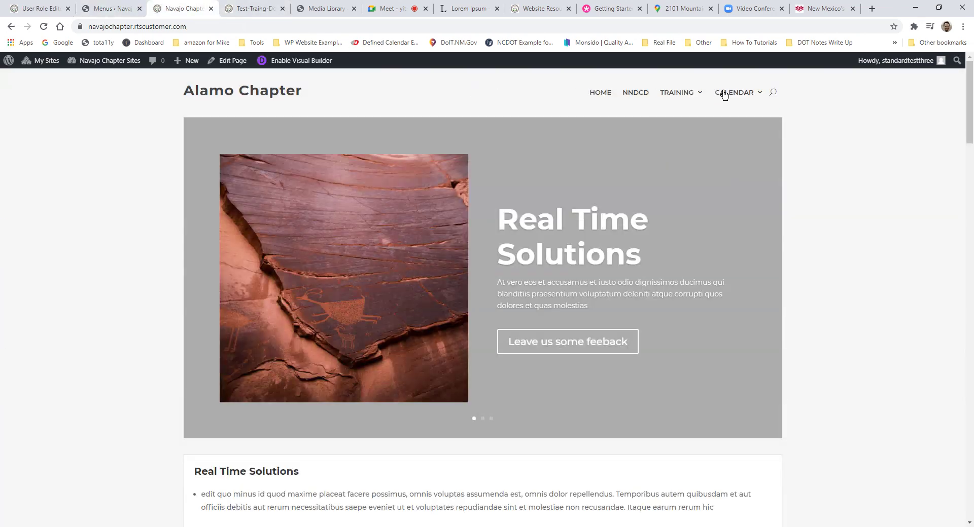
pyautogui.moveTo(654, 101)
pyautogui.hotkey('ctrl', 'Tab')
pyautogui.hotkey('ctrl', 'shift', 'Tab')
pyautogui.hotkey('ctrl', 'shift', 'Tab')
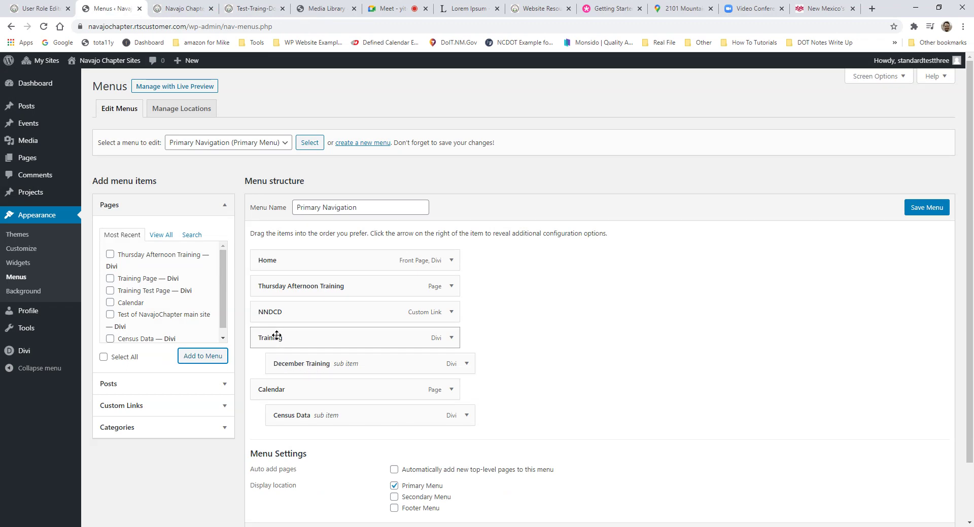
pyautogui.click(182, 8)
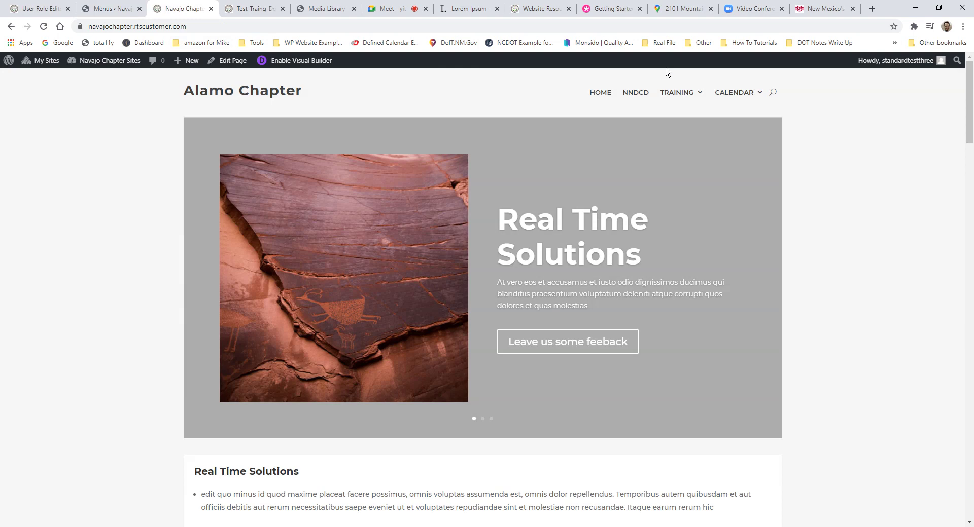
pyautogui.moveTo(675, 86)
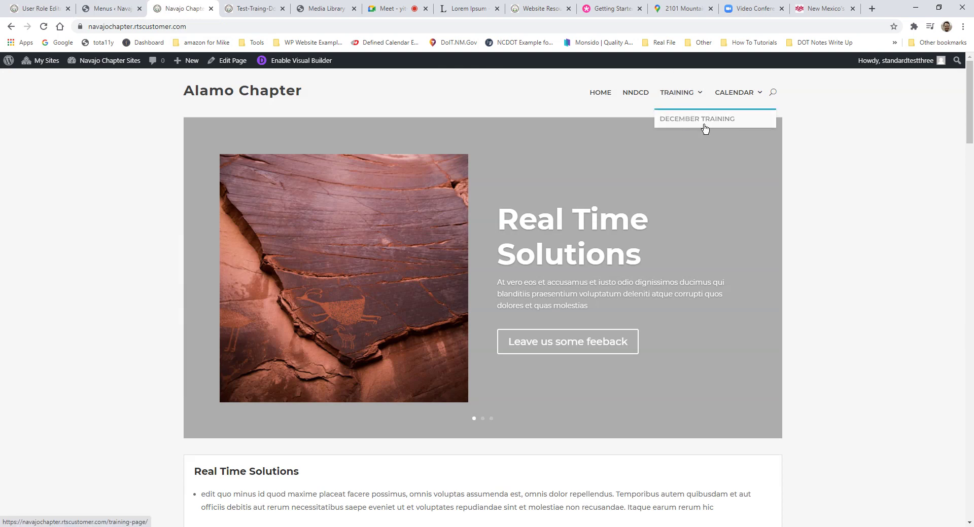
pyautogui.click(112, 9)
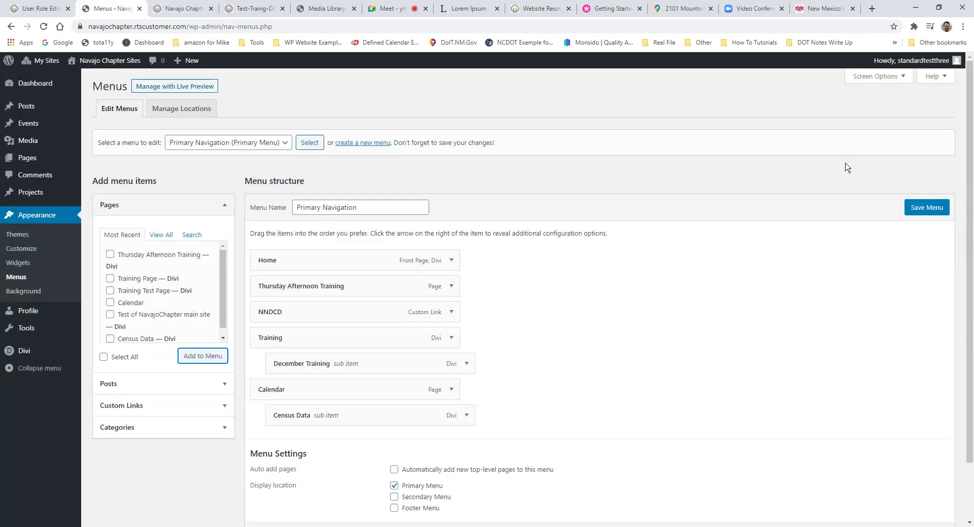
pyautogui.scroll(-2, 400, 320)
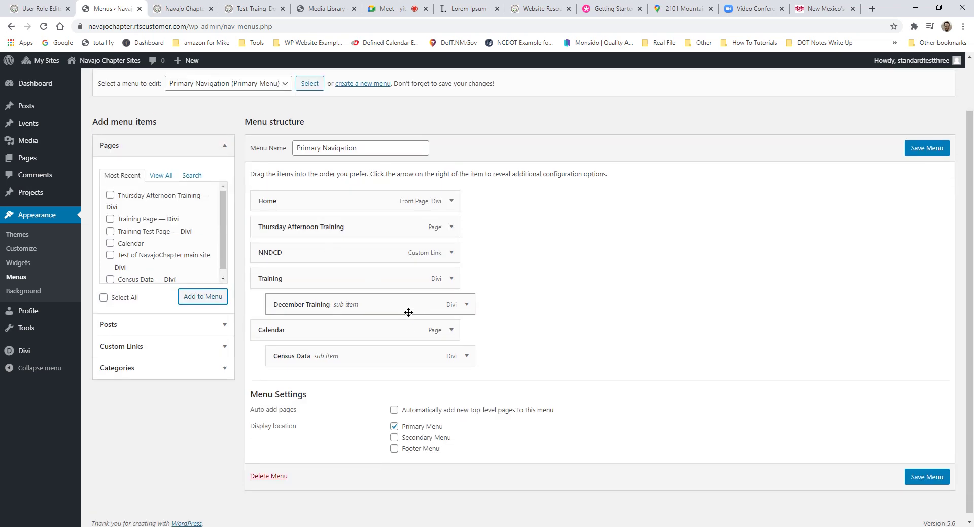
pyautogui.scroll(2, 268, 199)
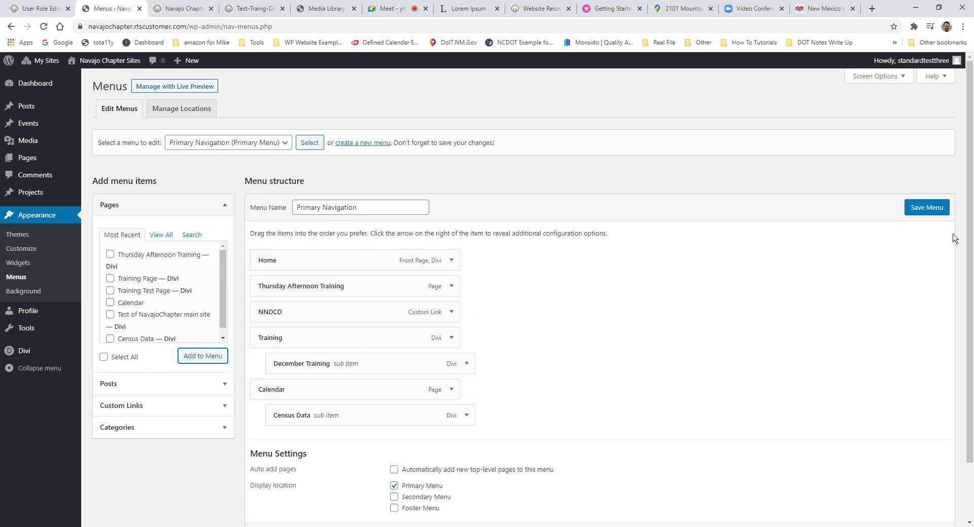
# Step: Save the reordered menu and reload the live site tab
pyautogui.click(923, 213)
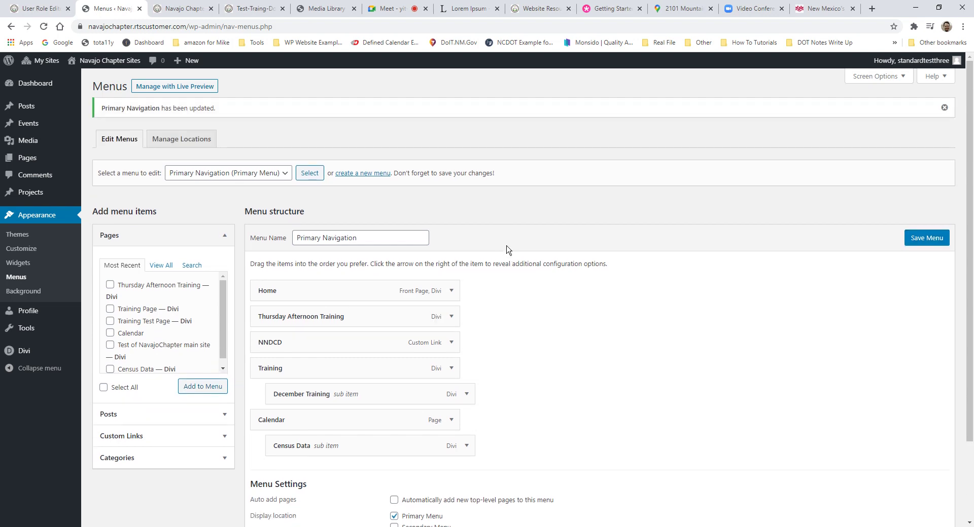
pyautogui.click(182, 8)
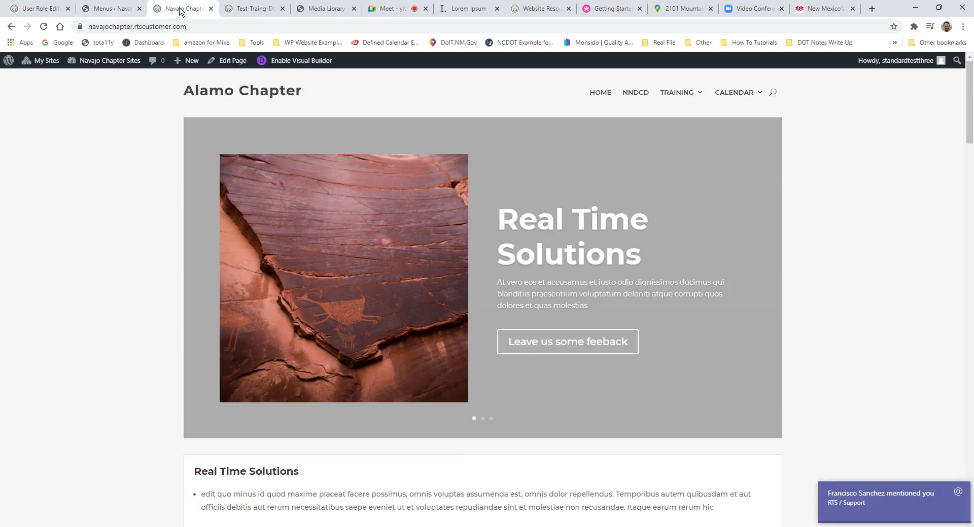
pyautogui.click(44, 26)
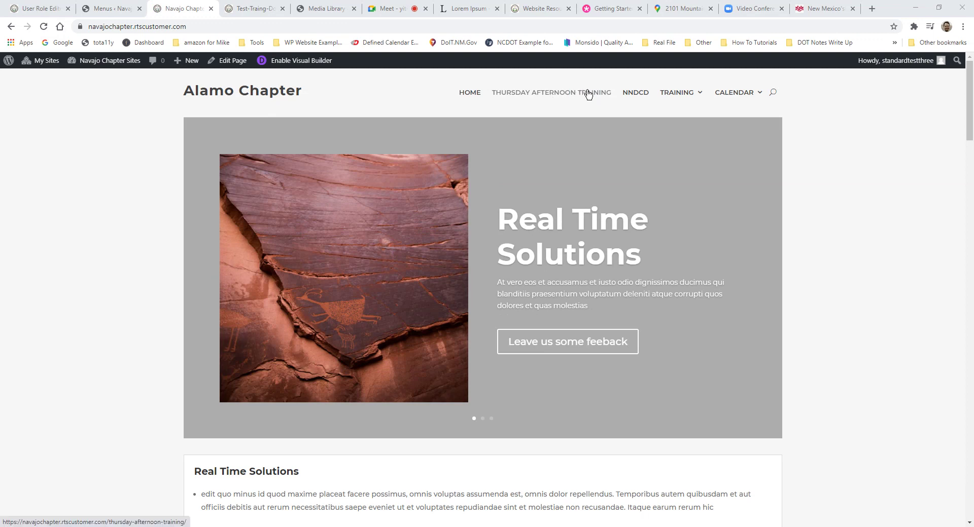
# Step: Open Thursday Afternoon Training from the live navigation bar and select its page title
pyautogui.click(539, 101)
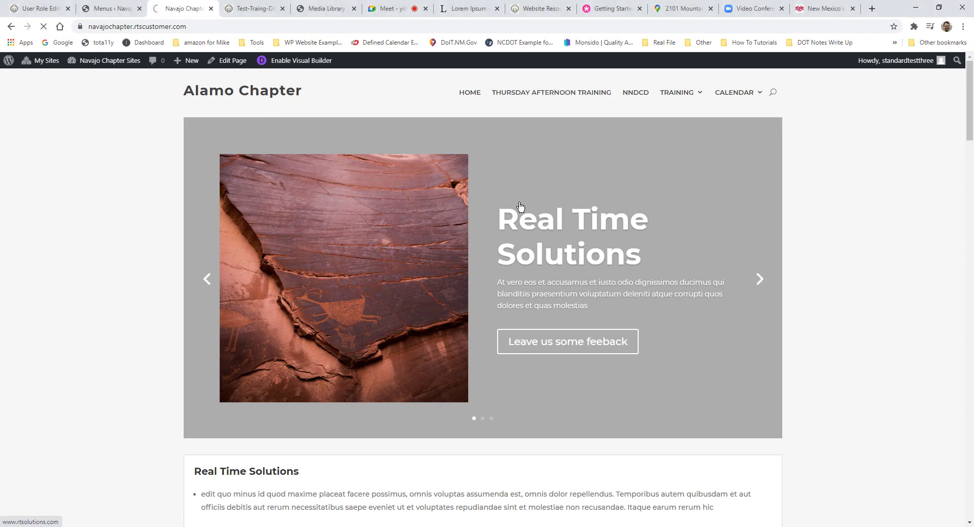
pyautogui.scroll(-10, 557, 213)
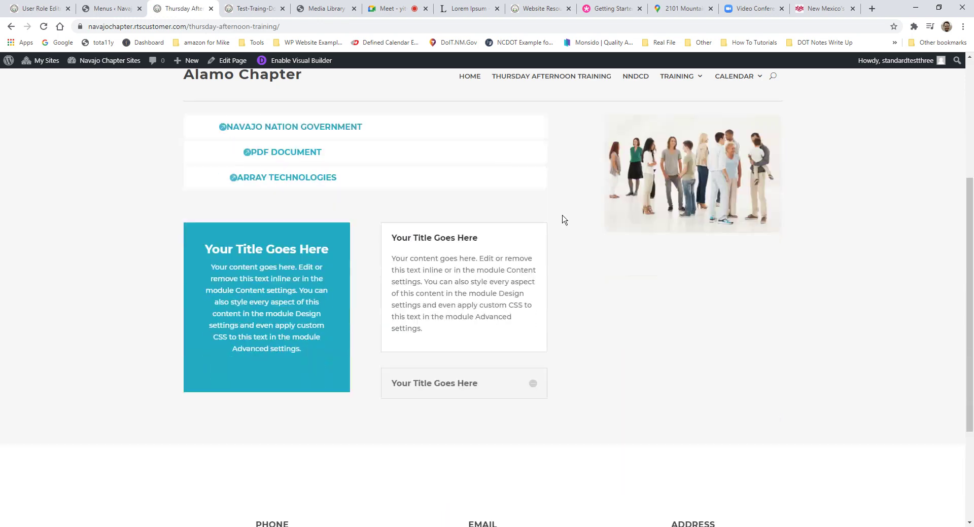
pyautogui.scroll(10, 470, 164)
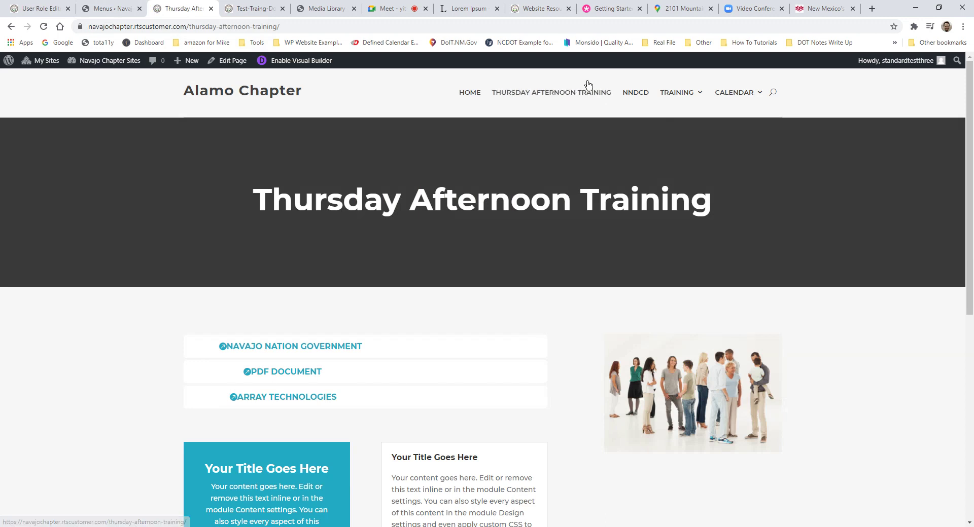
pyautogui.moveTo(252, 200); pyautogui.dragTo(699, 207)
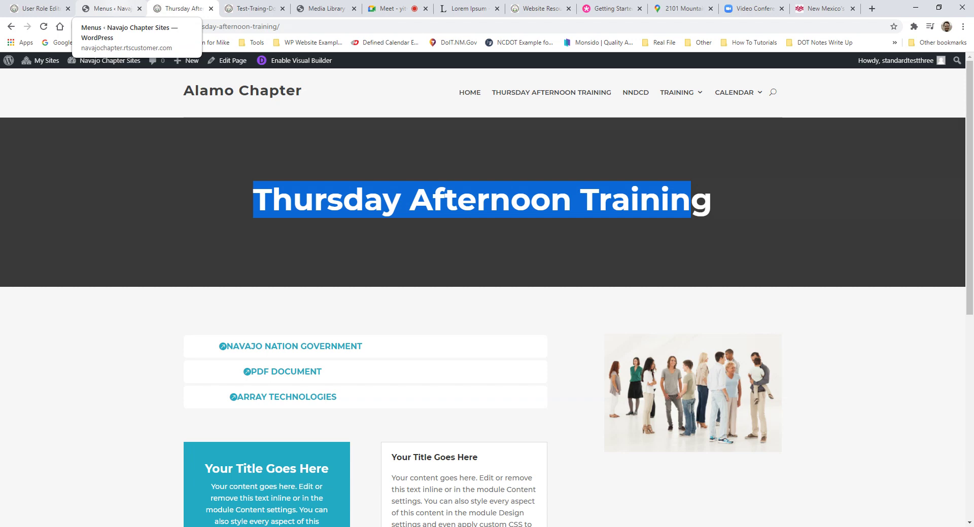
# Step: Change the Thursday Afternoon Training navigation label to 'Thursday Training' and save the menu
pyautogui.click(131, 11)
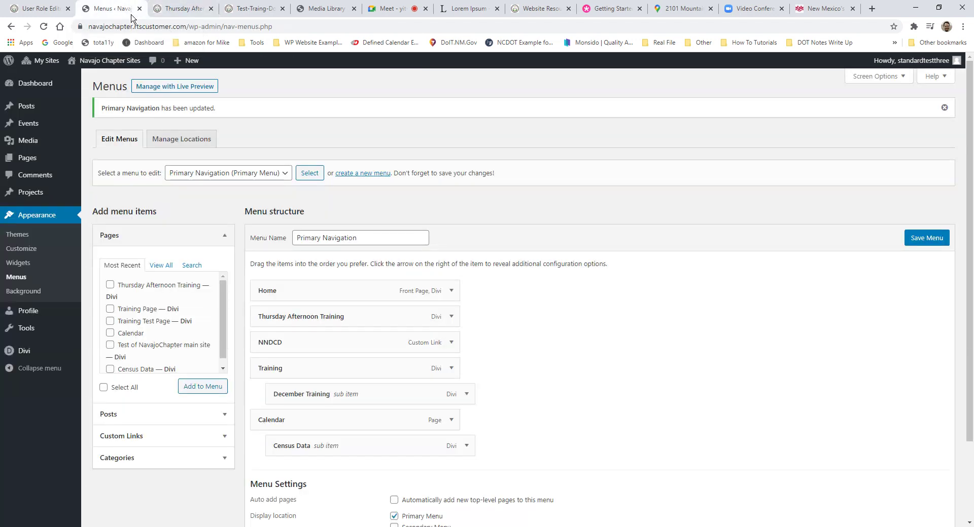
pyautogui.scroll(-1, 306, 389)
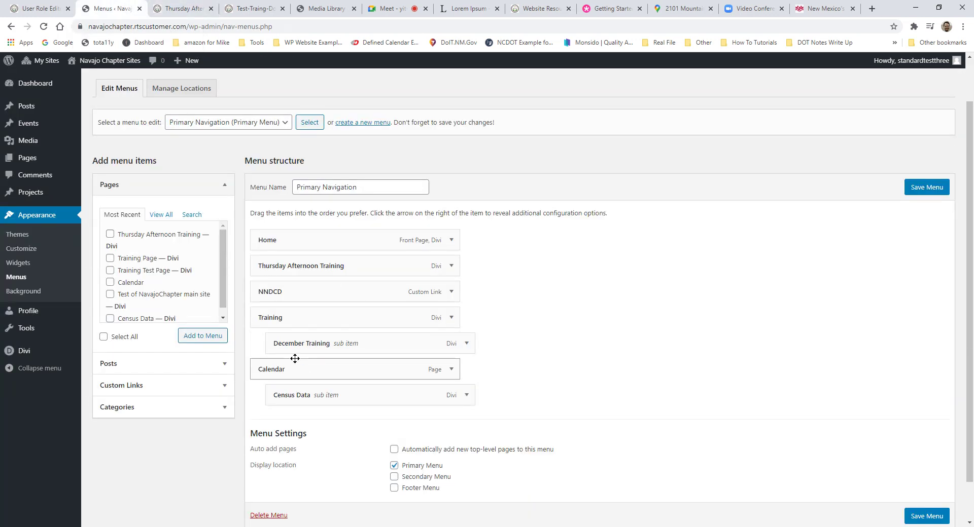
pyautogui.click(451, 266)
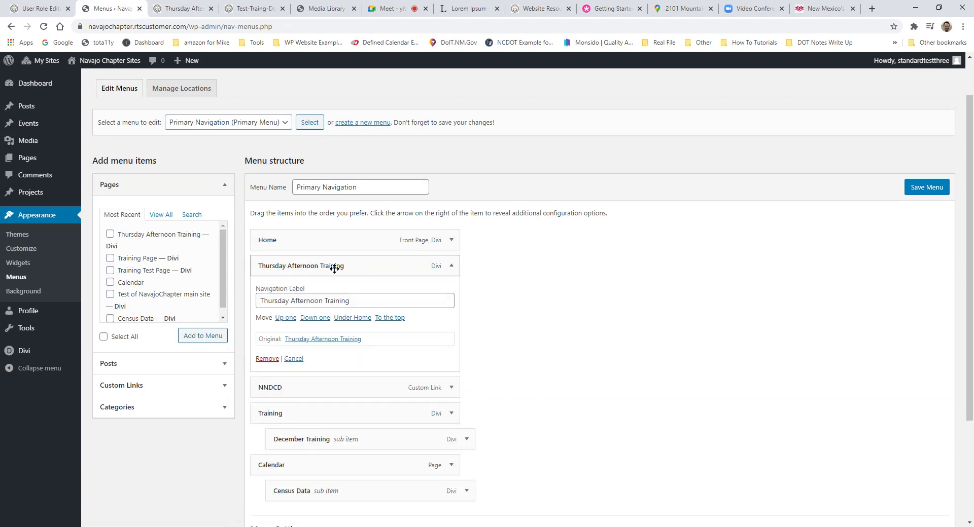
pyautogui.moveTo(358, 301); pyautogui.dragTo(259, 300)
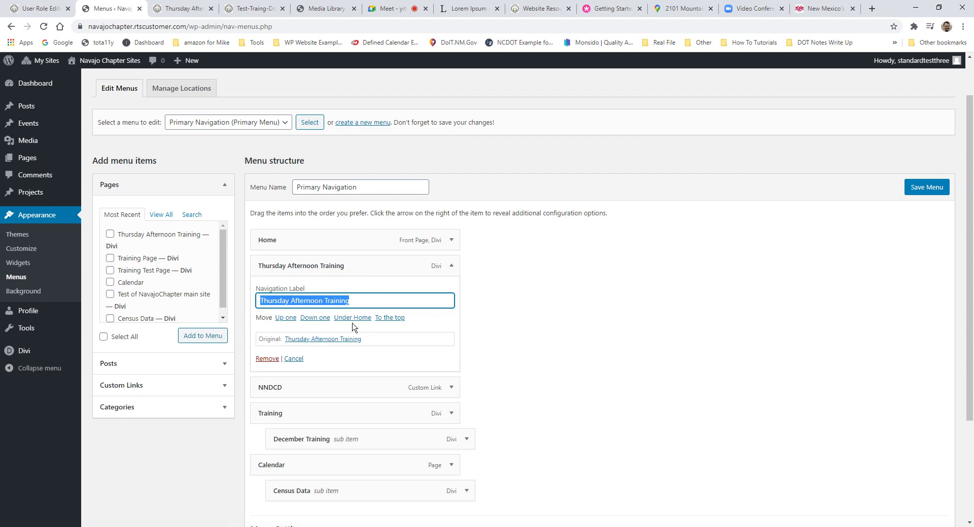
pyautogui.write('T')
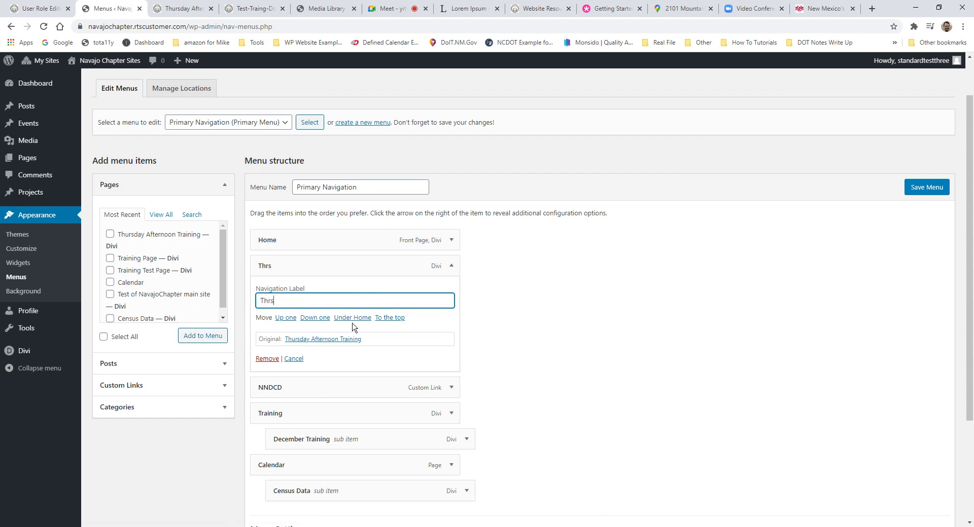
pyautogui.write('hursday Training')
pyautogui.click(926, 188)
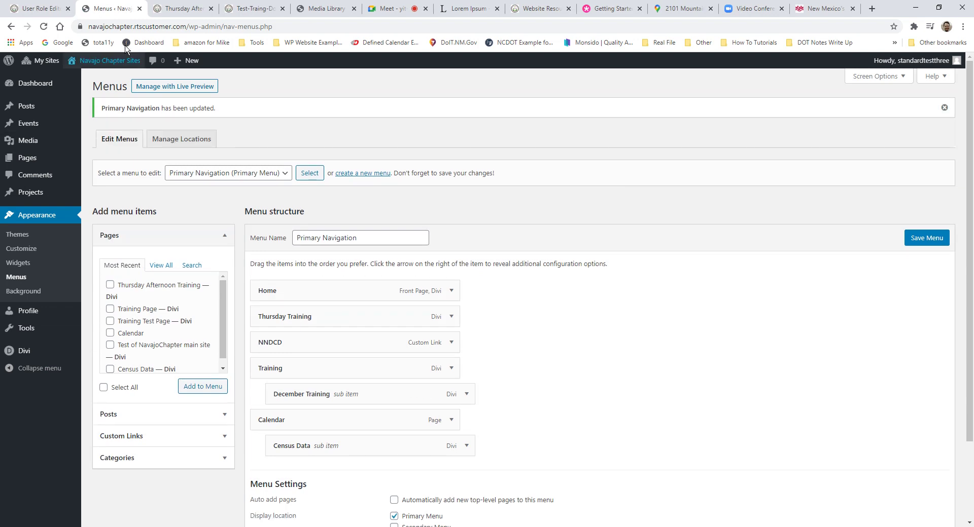
pyautogui.click(182, 8)
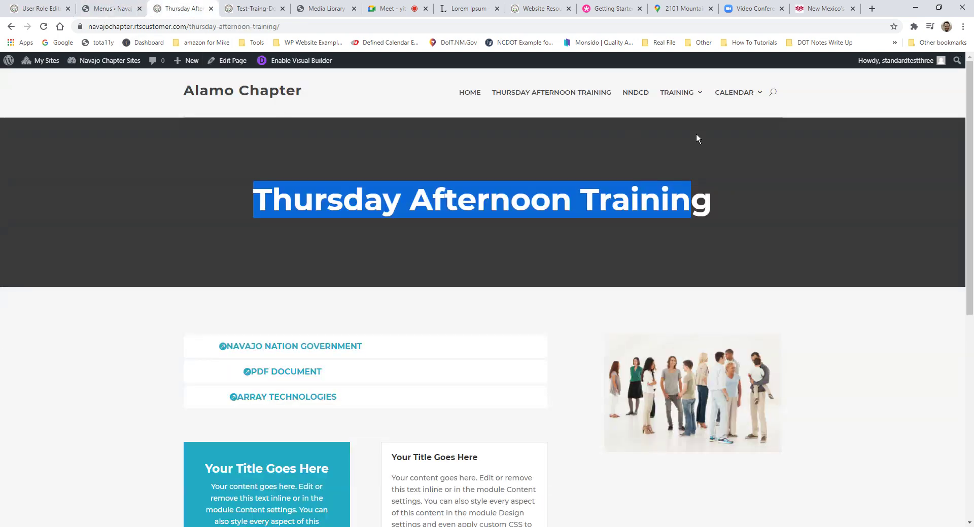
# Step: Reload the live page, follow the THURSDAY TRAINING nav link, then go back to Menus
pyautogui.press('F5')
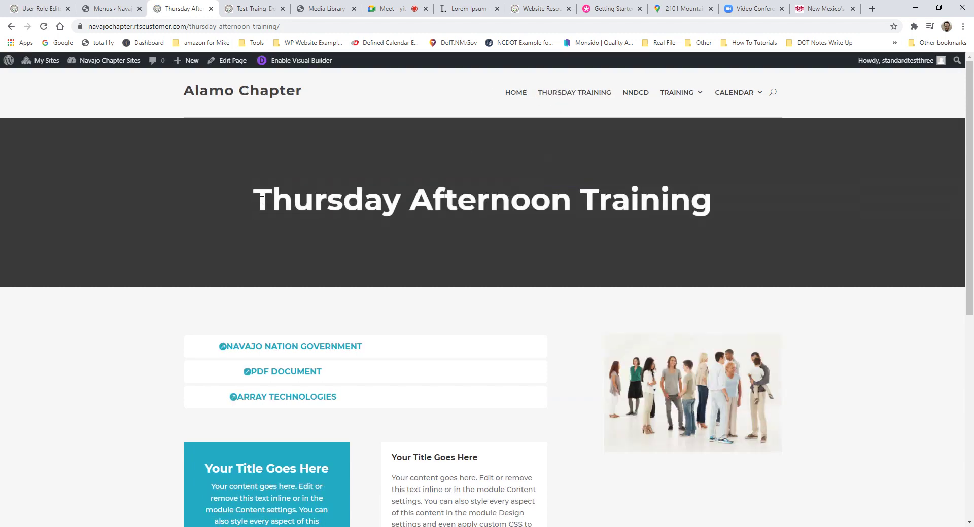
pyautogui.moveTo(261, 201); pyautogui.dragTo(723, 196)
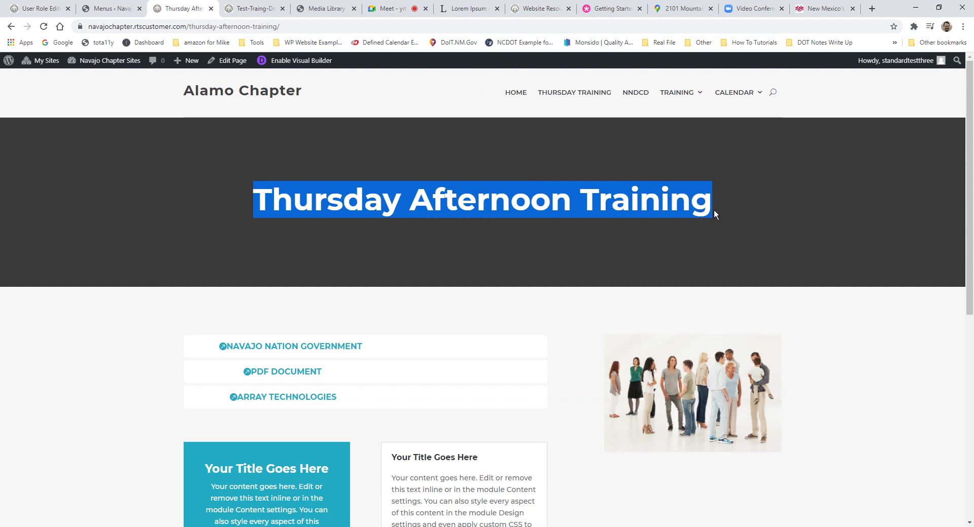
pyautogui.click(567, 103)
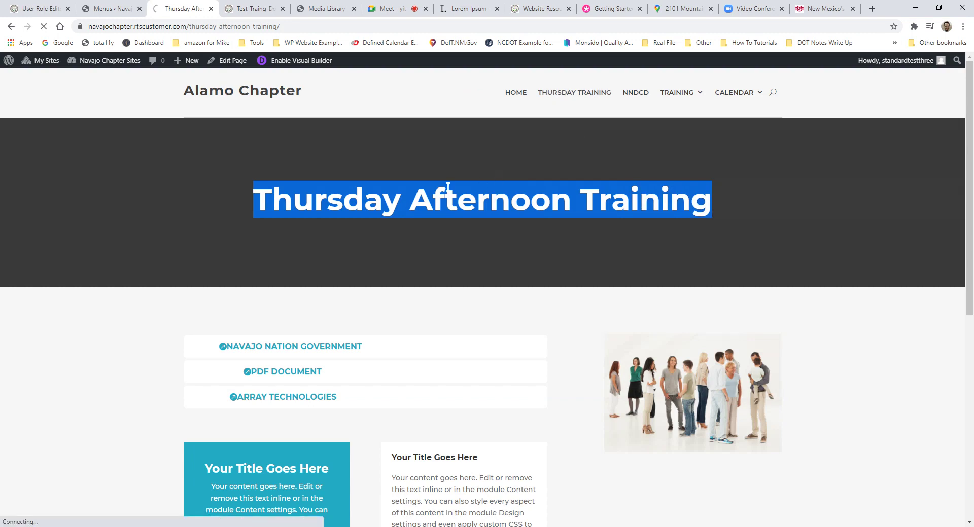
pyautogui.click(109, 9)
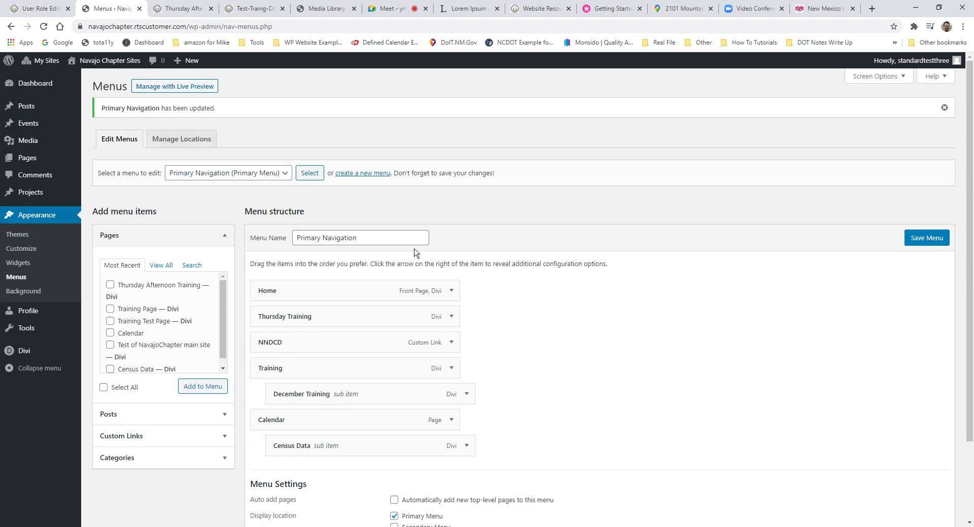
pyautogui.scroll(-3, 292, 236)
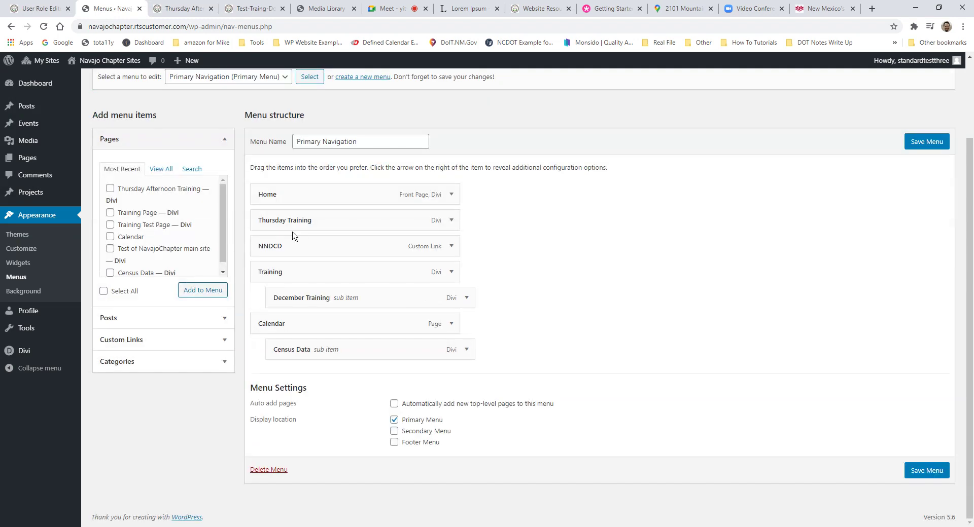
pyautogui.scroll(3, 293, 237)
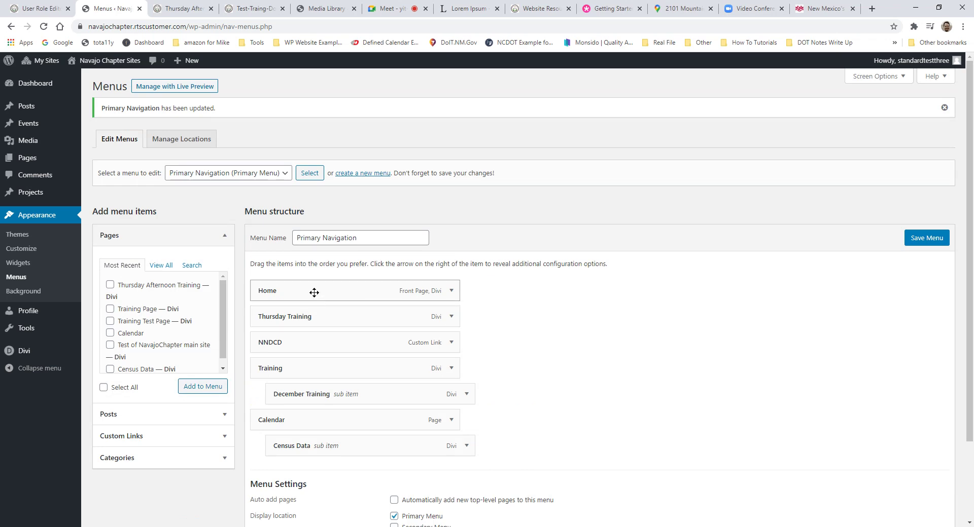
pyautogui.scroll(-2, 315, 293)
pyautogui.scroll(2, 314, 292)
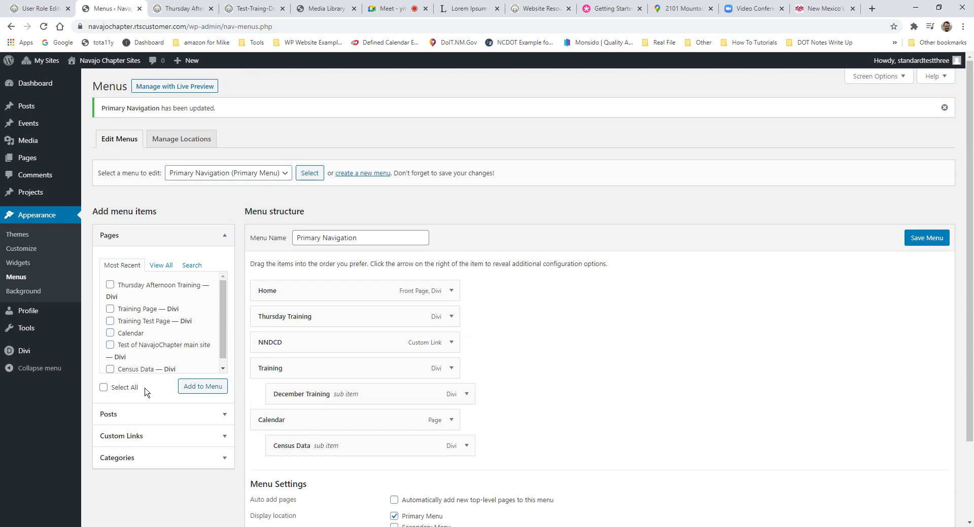
pyautogui.scroll(-1, 155, 327)
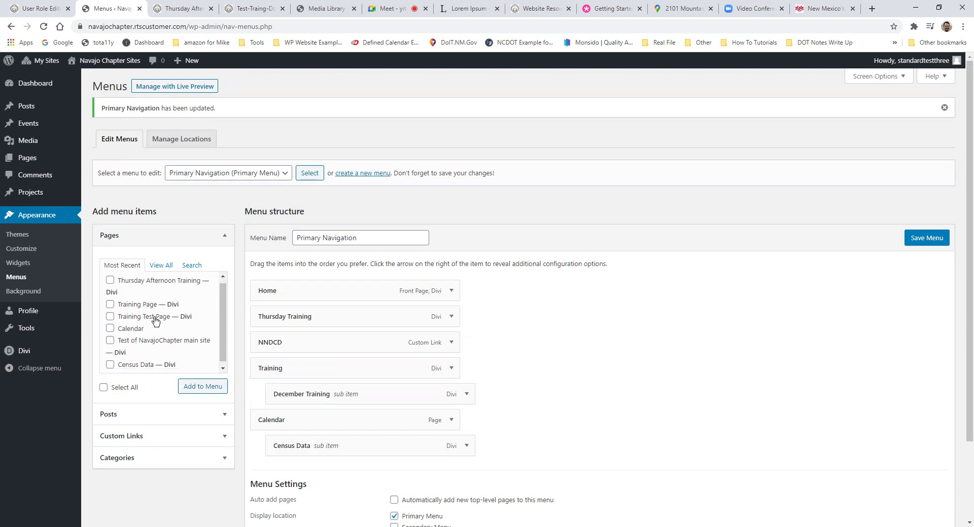
pyautogui.click(132, 442)
pyautogui.click(137, 257)
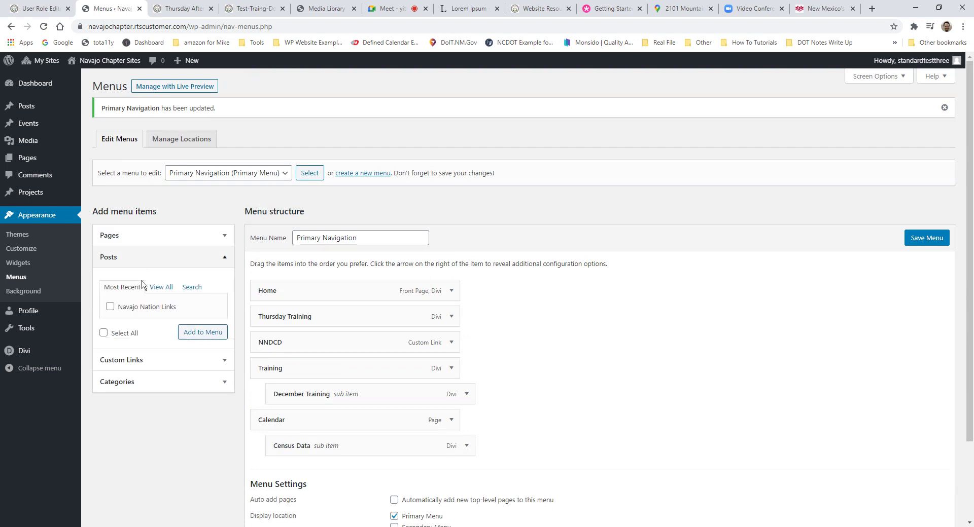
pyautogui.click(143, 360)
pyautogui.click(178, 312)
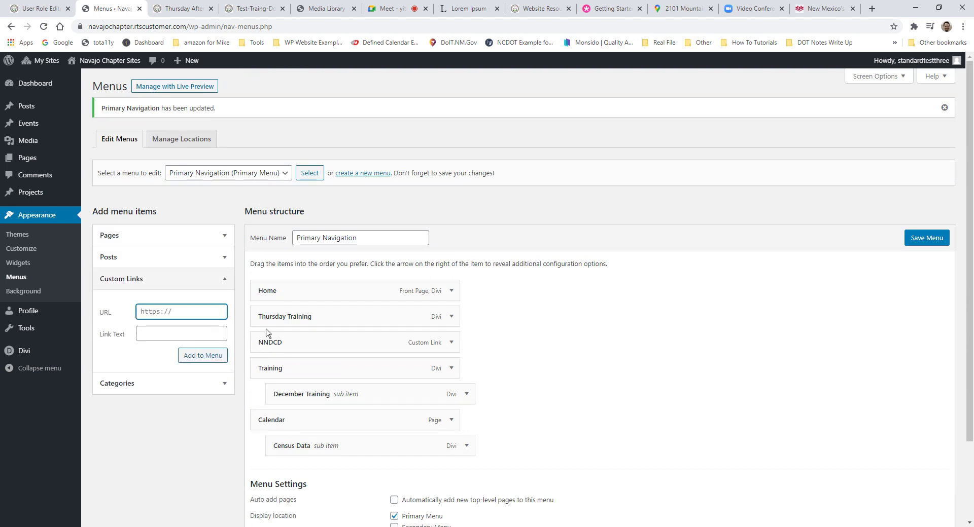
pyautogui.click(453, 344)
pyautogui.click(361, 377)
pyautogui.moveTo(361, 377); pyautogui.dragTo(258, 376)
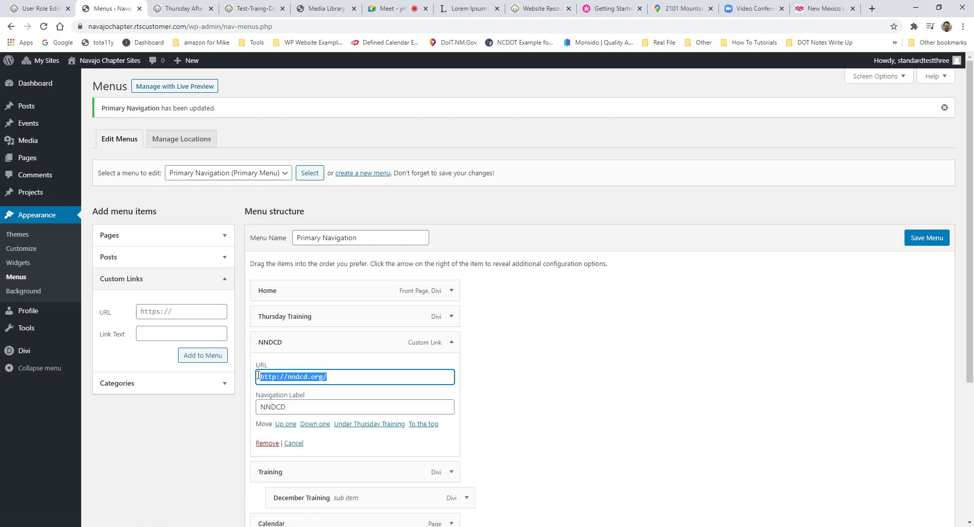
pyautogui.click(347, 377)
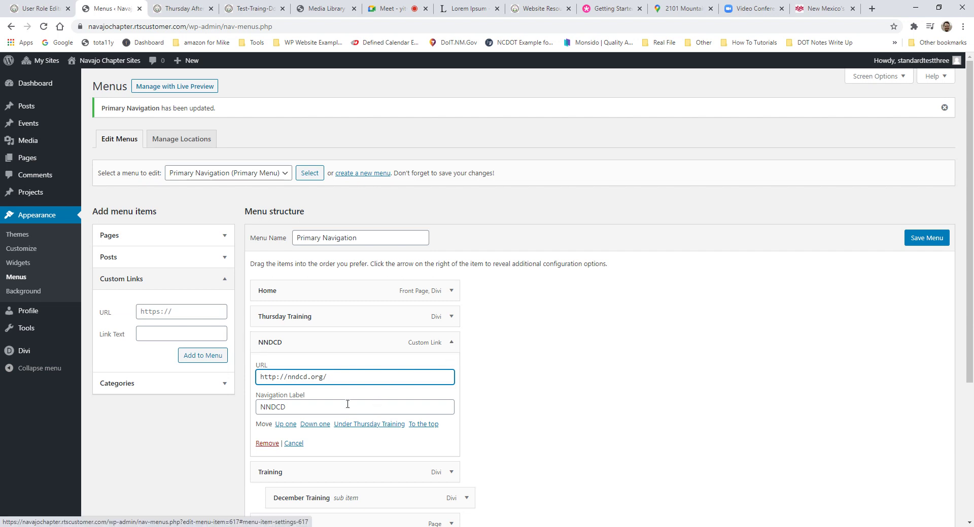
pyautogui.moveTo(332, 378); pyautogui.dragTo(276, 367)
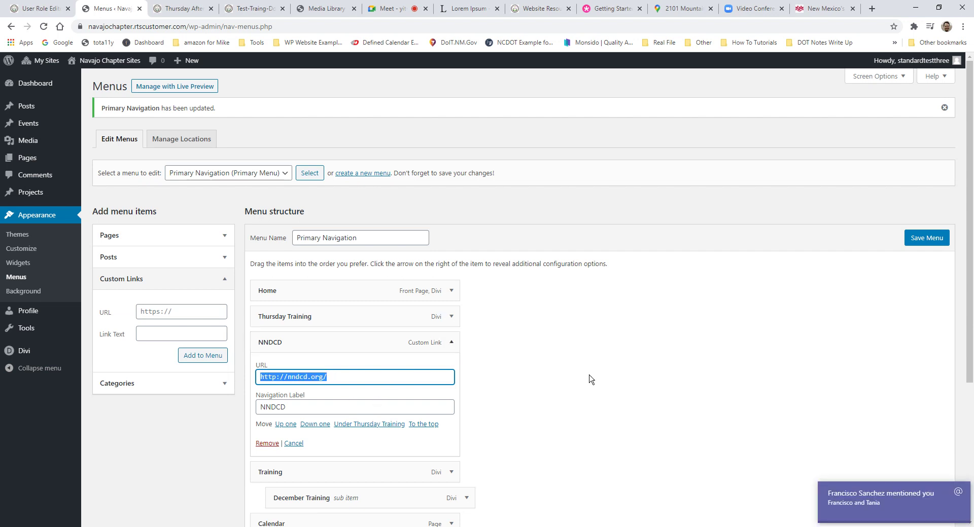
pyautogui.click(957, 499)
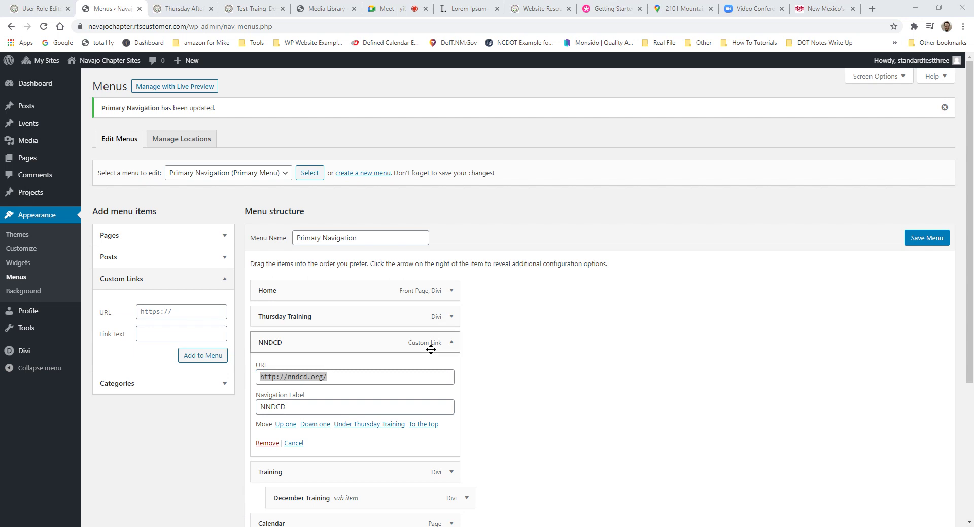
pyautogui.click(450, 343)
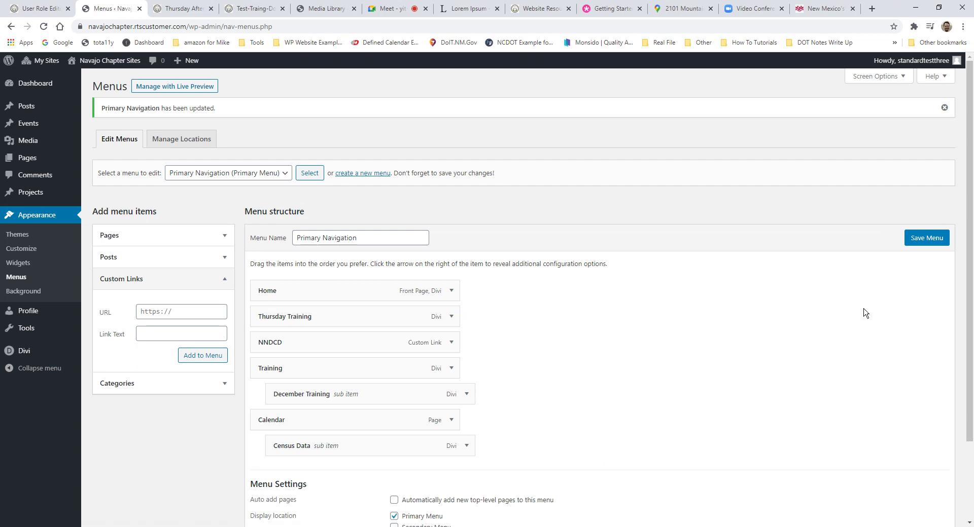
pyautogui.moveTo(102, 62)
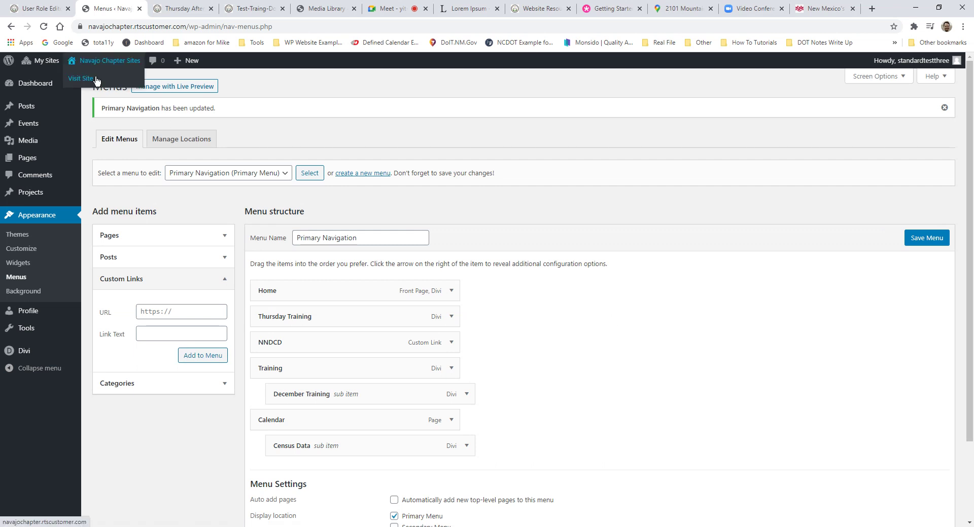
# Step: Leave the Menus page via Visit Site to view the live Alamo Chapter homepage
pyautogui.click(96, 79)
pyautogui.click(536, 84)
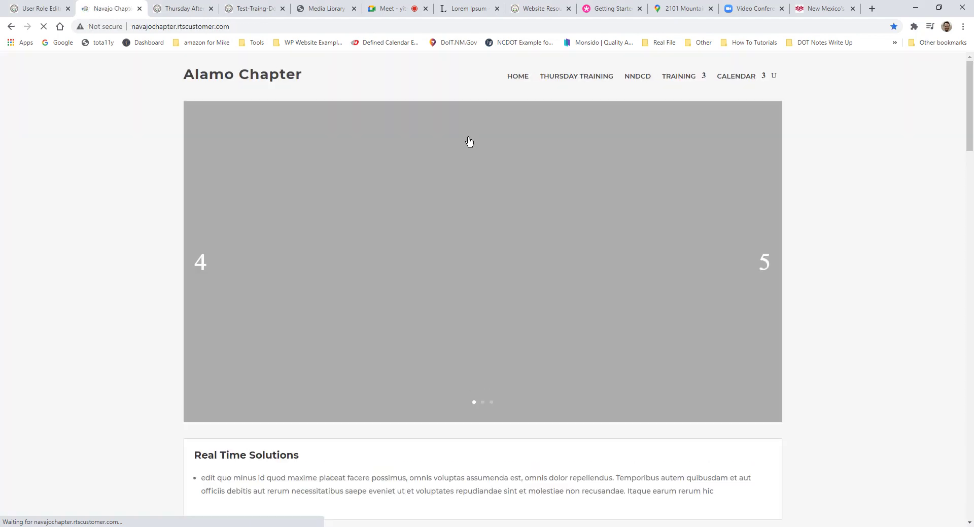
pyautogui.scroll(-5, 642, 255)
pyautogui.scroll(-15, 642, 255)
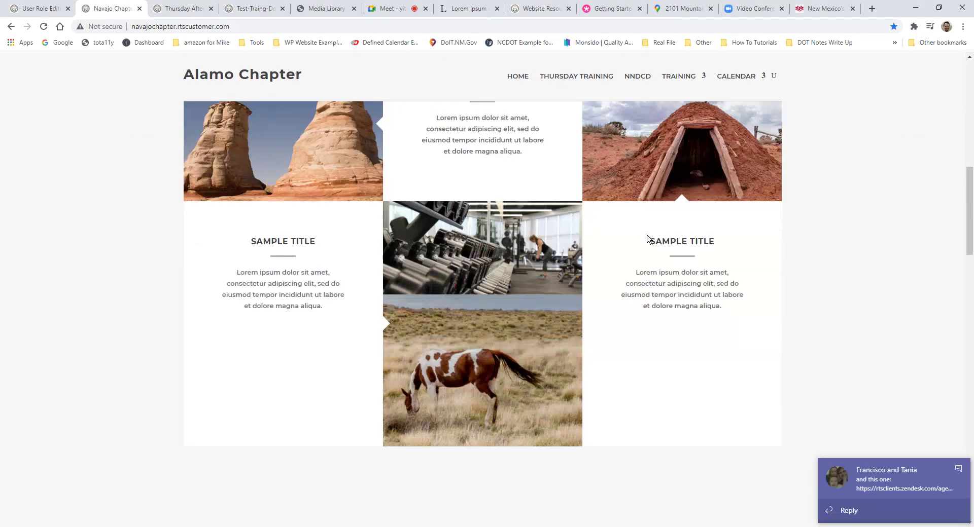
# Step: Scroll through the homepage, then bring up the Thursday Afternoon Training tab
pyautogui.click(958, 470)
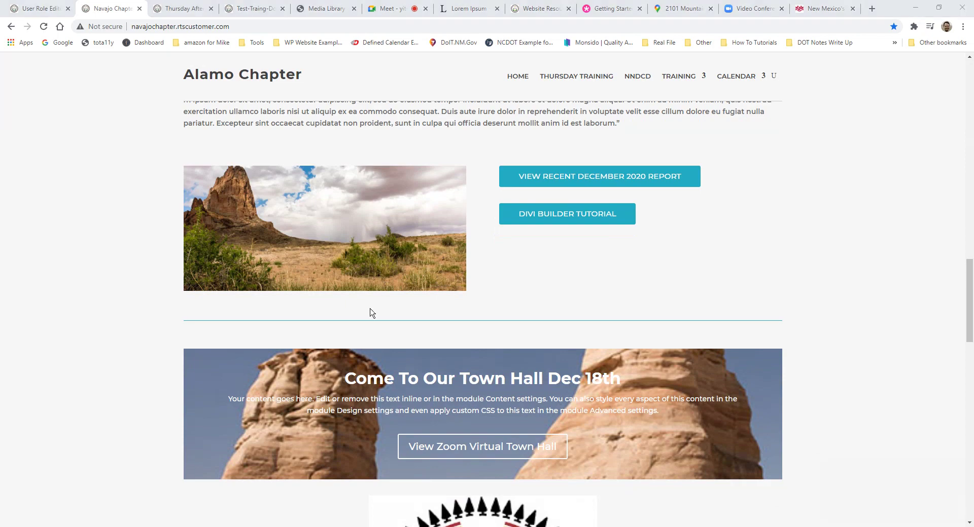
pyautogui.scroll(-14, 495, 263)
pyautogui.scroll(-5, 497, 252)
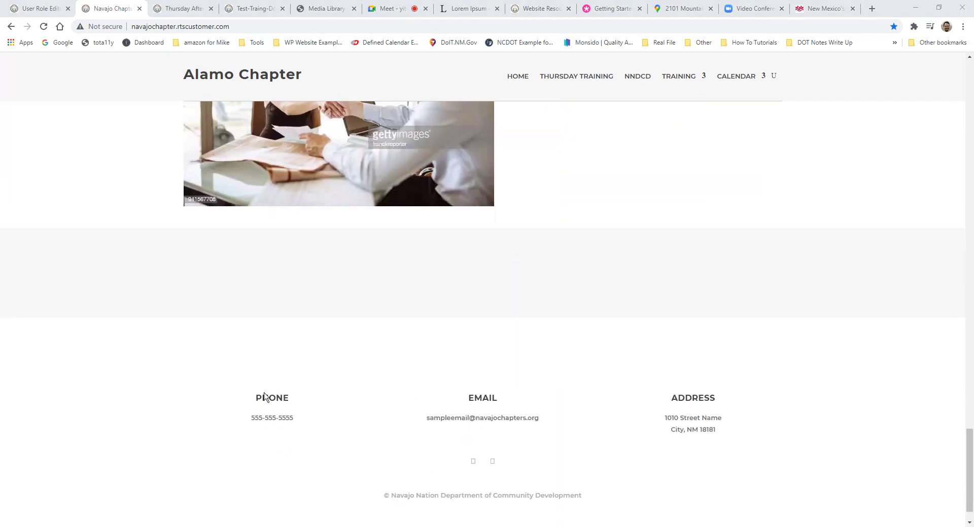
pyautogui.scroll(9, 522, 321)
pyautogui.scroll(15, 564, 290)
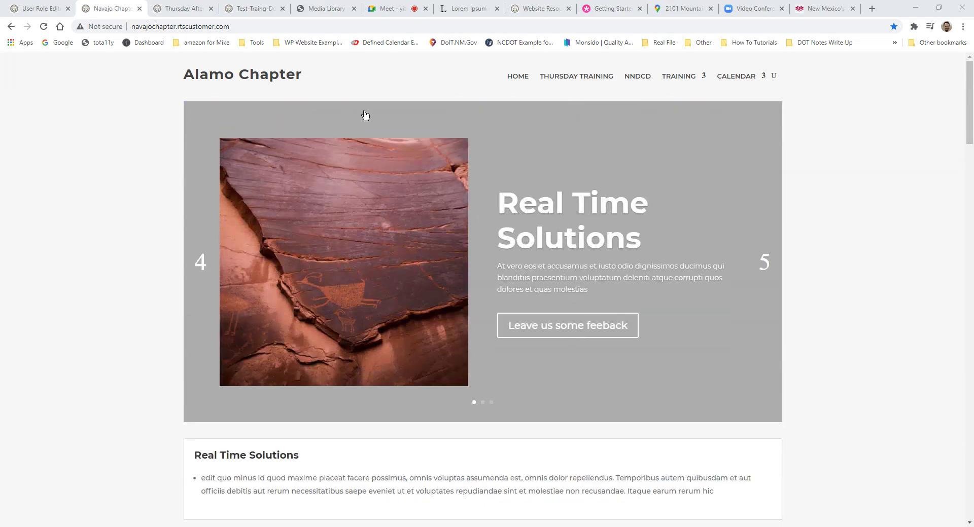
pyautogui.scroll(-18, 505, 89)
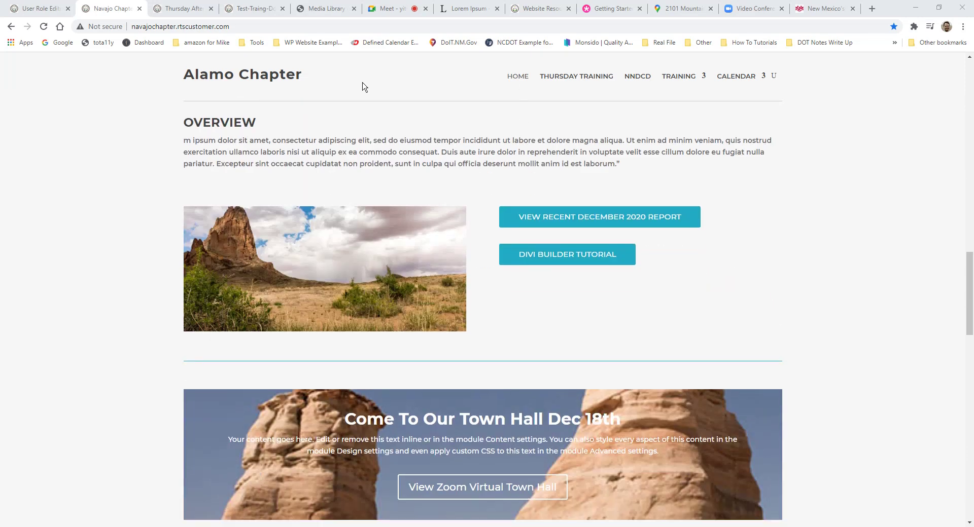
pyautogui.scroll(-13, 405, 270)
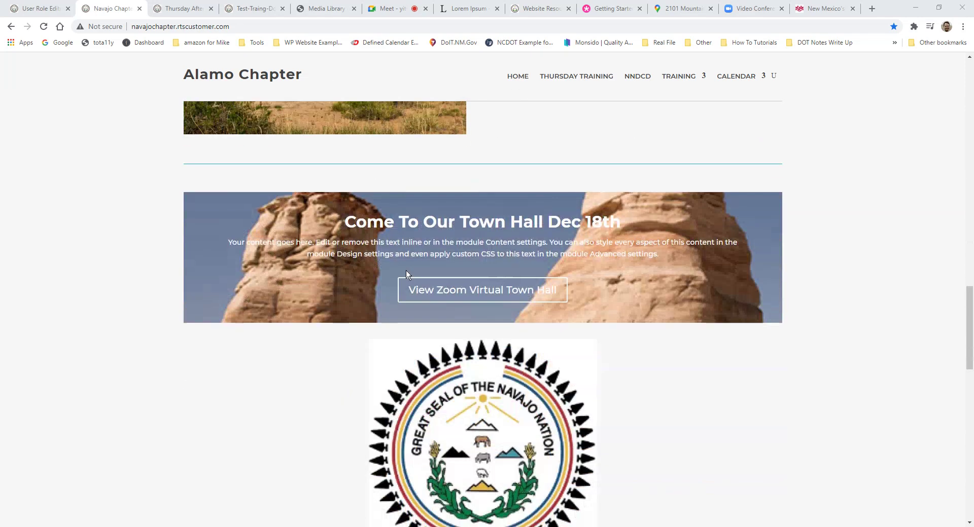
pyautogui.scroll(-5, 715, 399)
pyautogui.scroll(2, 720, 360)
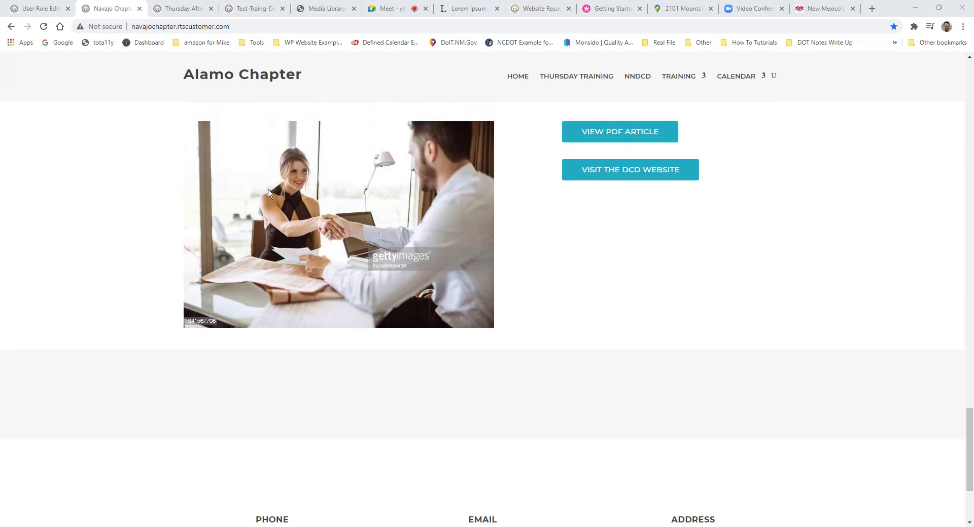
pyautogui.click(183, 9)
pyautogui.moveTo(93, 68)
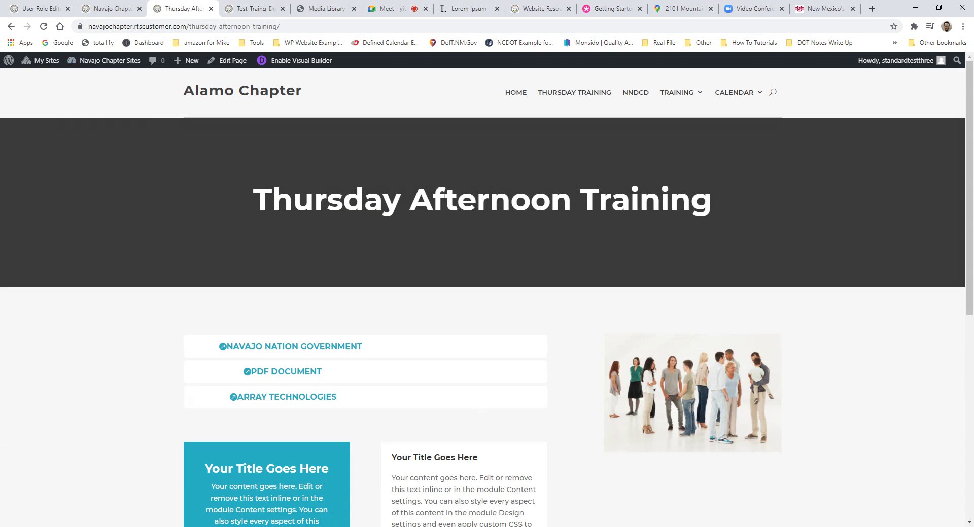
# Step: Compare the chapter home page with Thursday Afternoon Training, then go to the admin Dashboard
pyautogui.hotkey('alt', 'Tab')
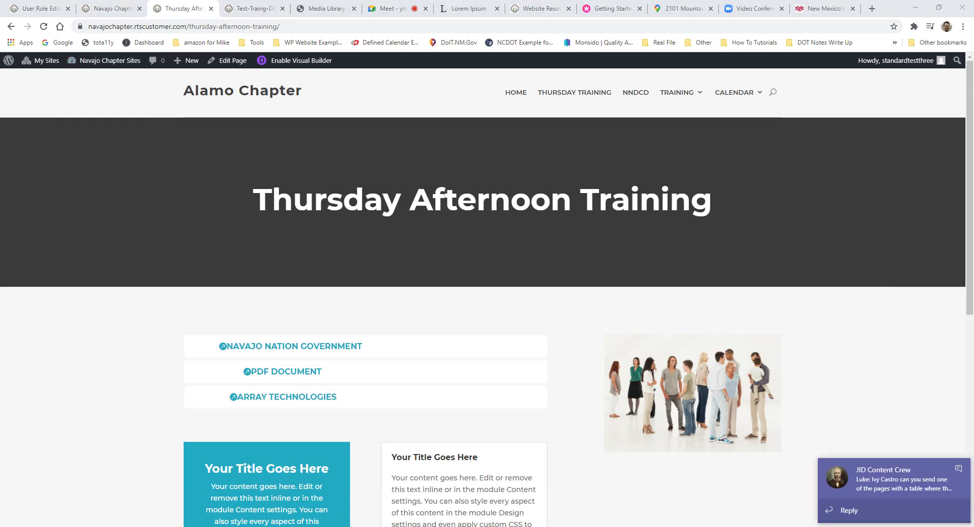
pyautogui.click(958, 469)
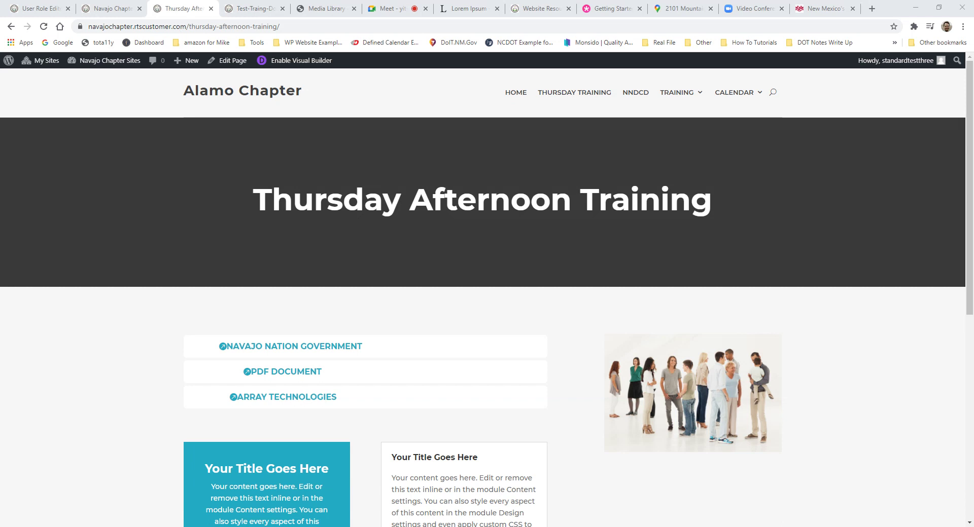
pyautogui.click(766, 203)
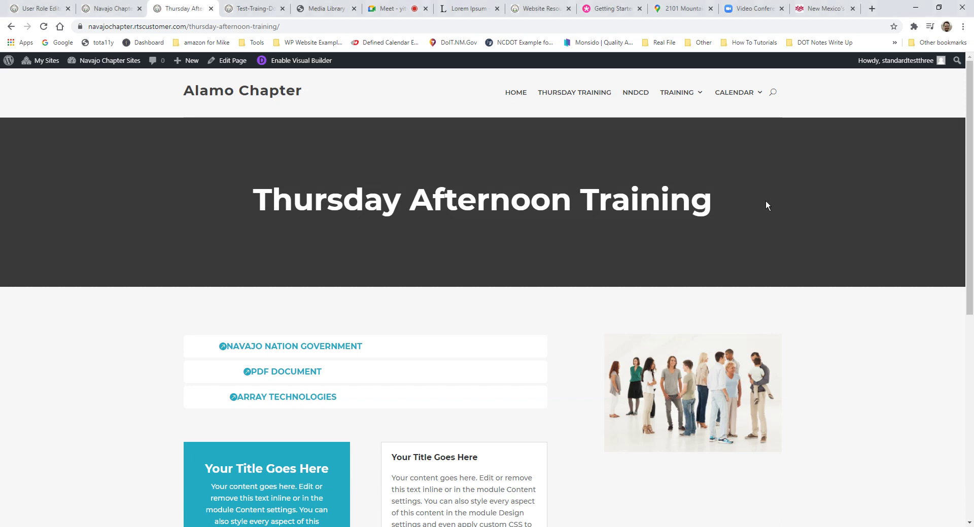
pyautogui.scroll(-3, 374, 243)
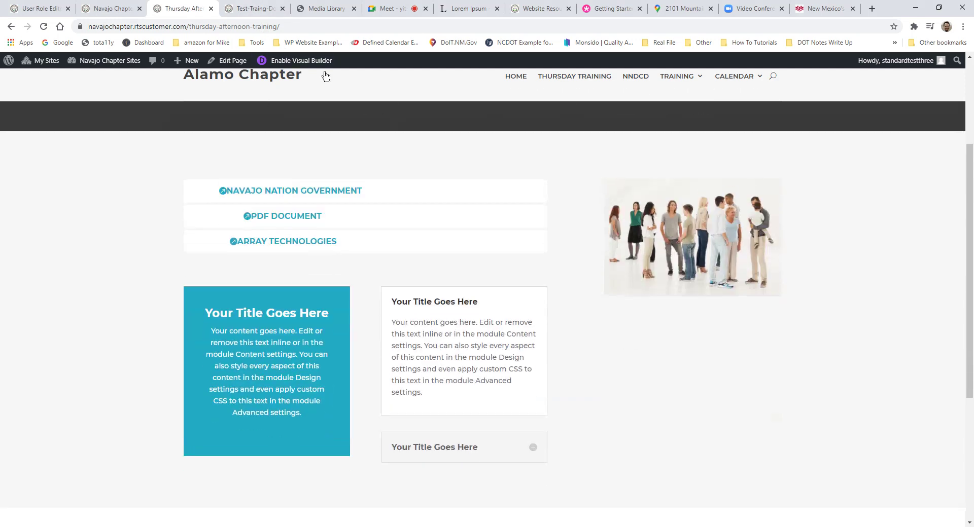
pyautogui.click(112, 9)
pyautogui.scroll(2, 255, 242)
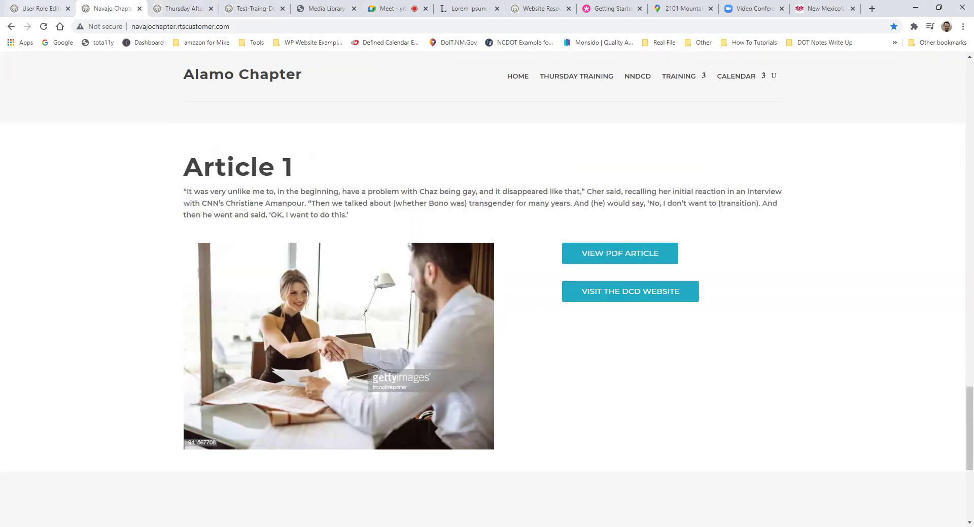
pyautogui.scroll(3, 254, 241)
pyautogui.click(182, 8)
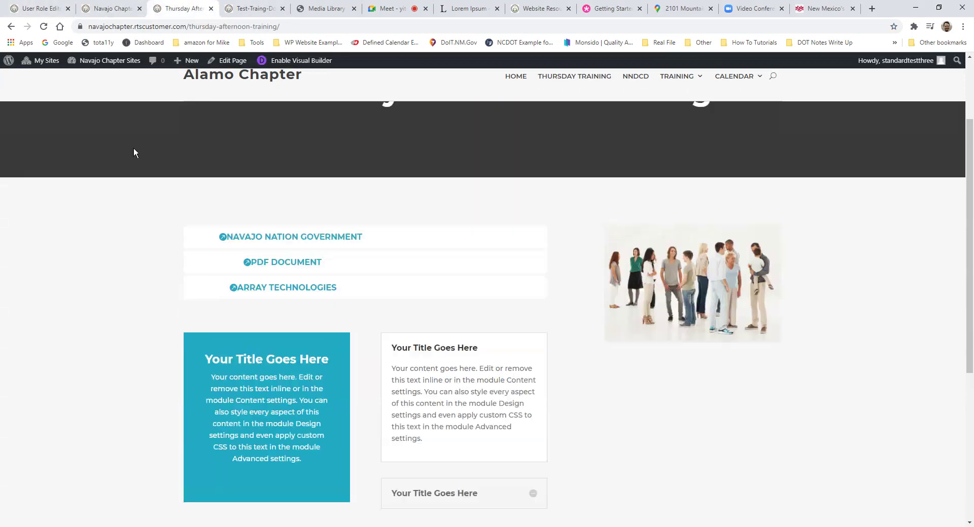
pyautogui.click(93, 78)
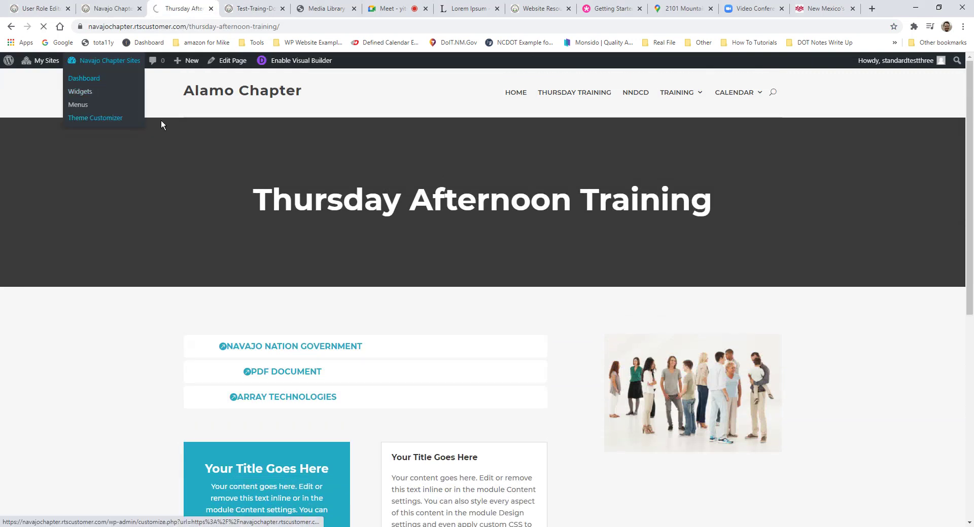
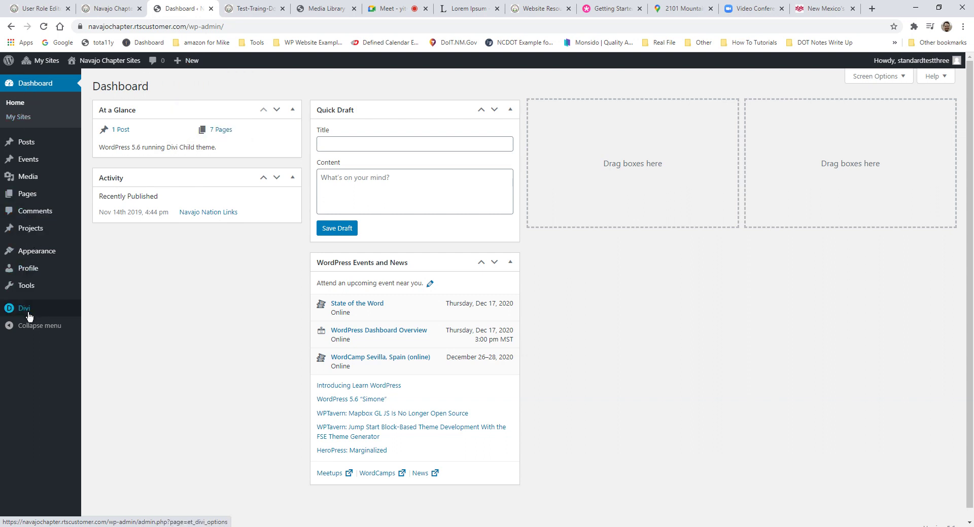
# Step: Open the Global Footer from Divi's Theme Builder, then view the live site's Phone, Email and Address footer
pyautogui.moveTo(28, 315)
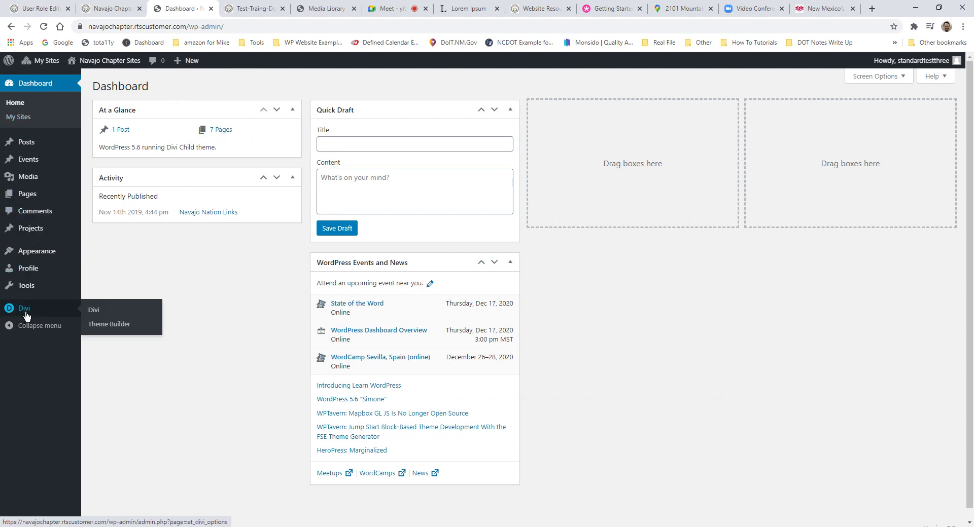
pyautogui.click(108, 327)
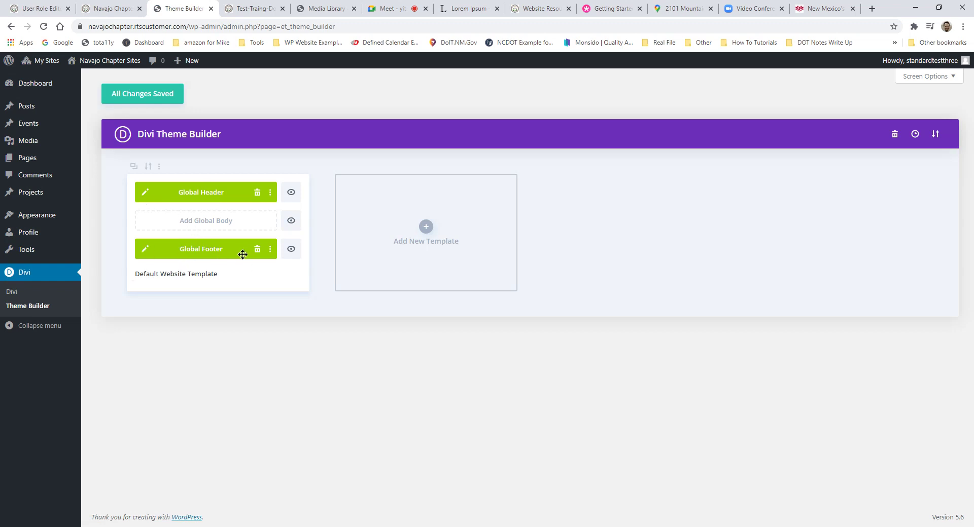
pyautogui.click(145, 249)
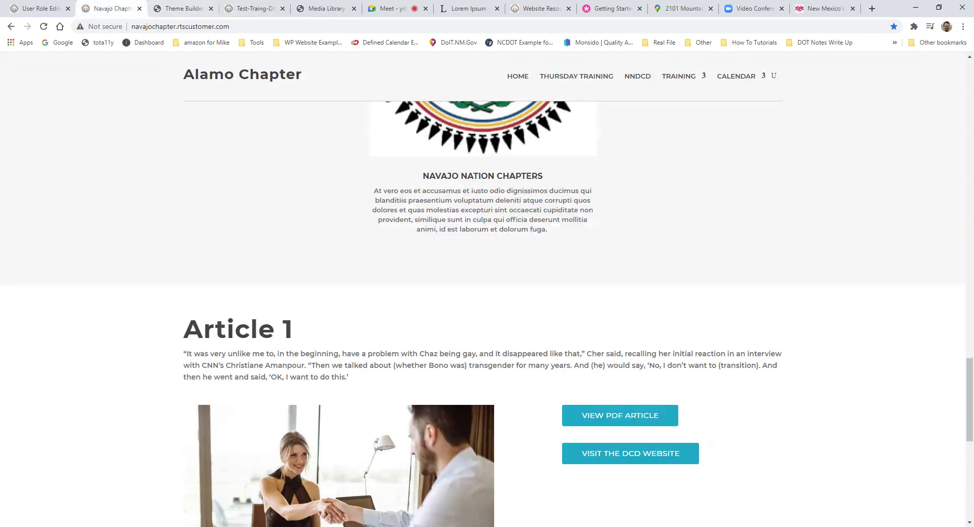
pyautogui.scroll(-5, 483, 188)
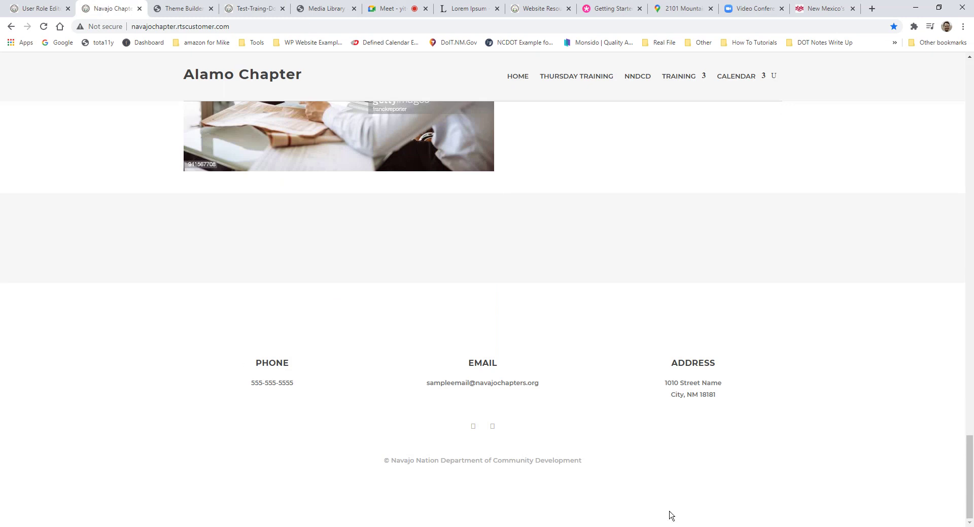
pyautogui.click(182, 9)
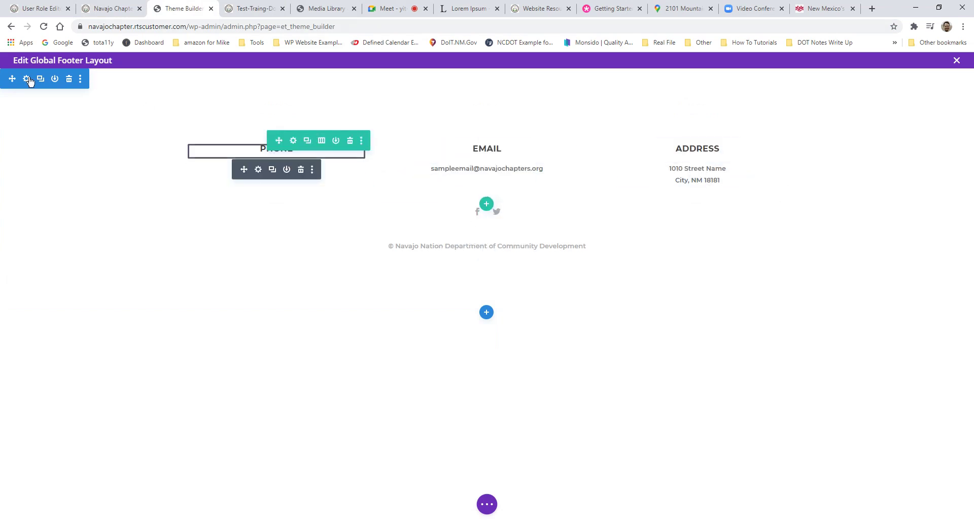
pyautogui.click(679, 168)
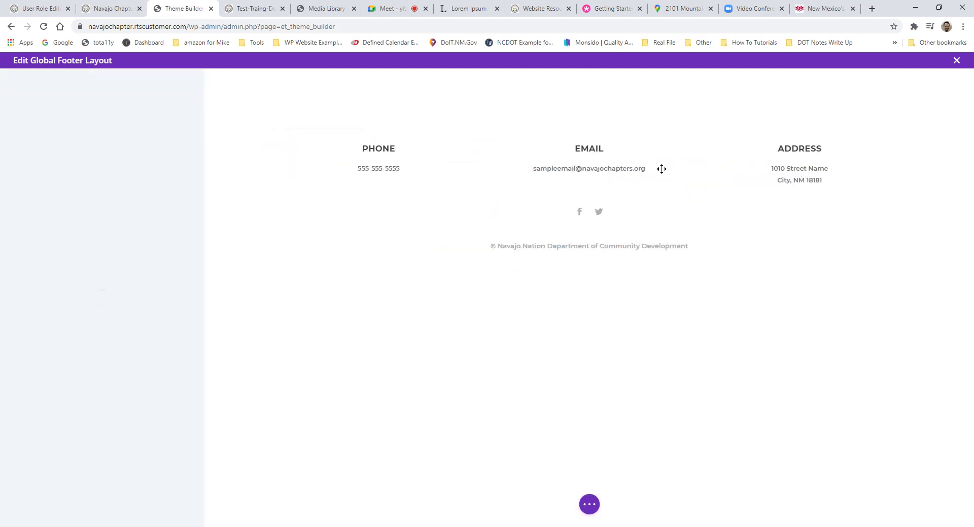
pyautogui.moveTo(68, 311); pyautogui.dragTo(18, 296)
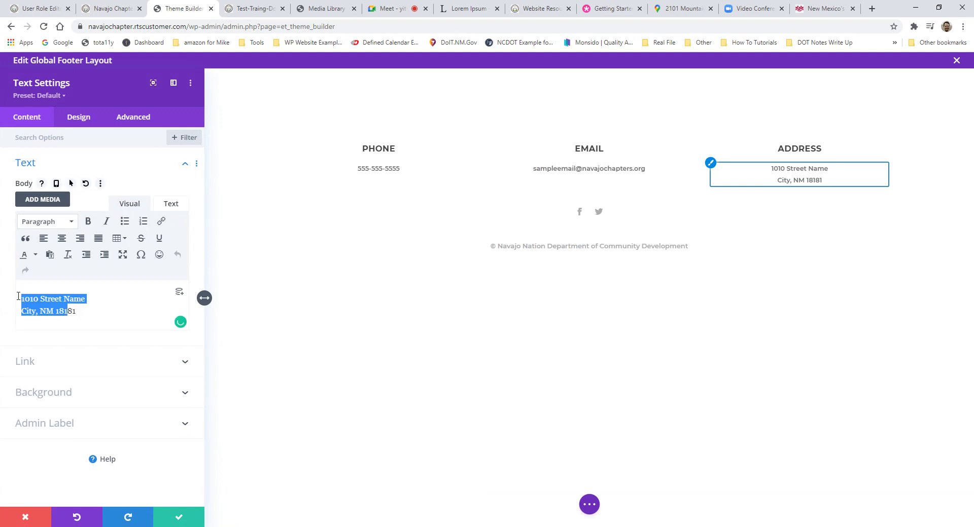
pyautogui.moveTo(114, 313); pyautogui.dragTo(11, 298)
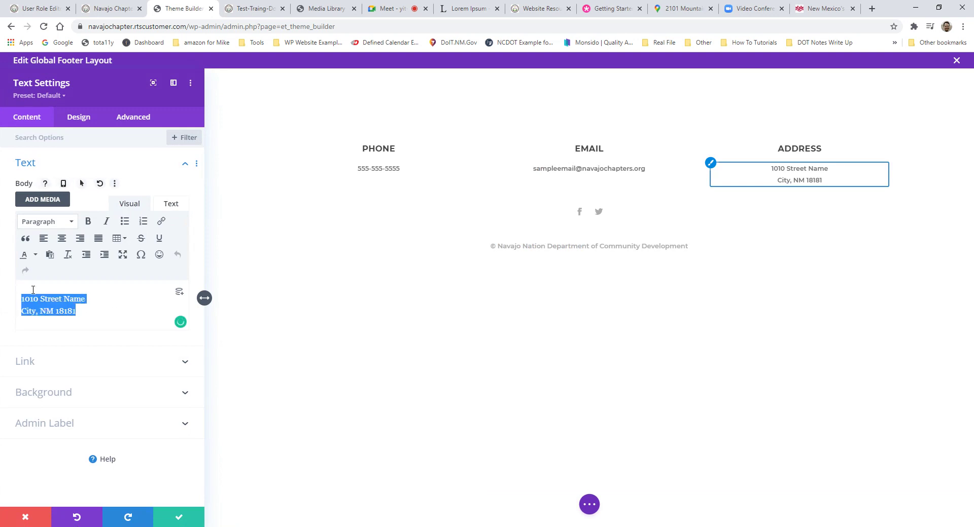
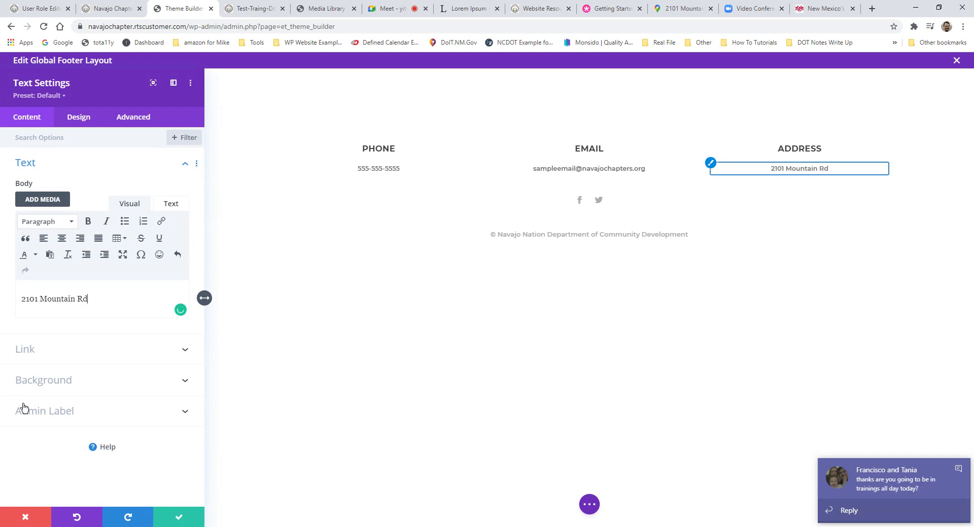
pyautogui.click(178, 517)
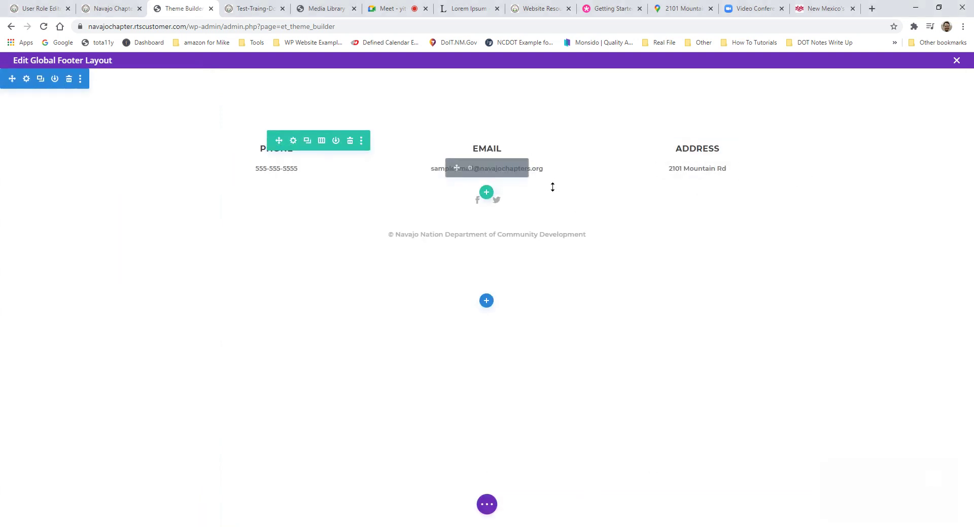
# Step: Close the footer builder with Discard & Exit and switch to the Google Meet call
pyautogui.click(955, 61)
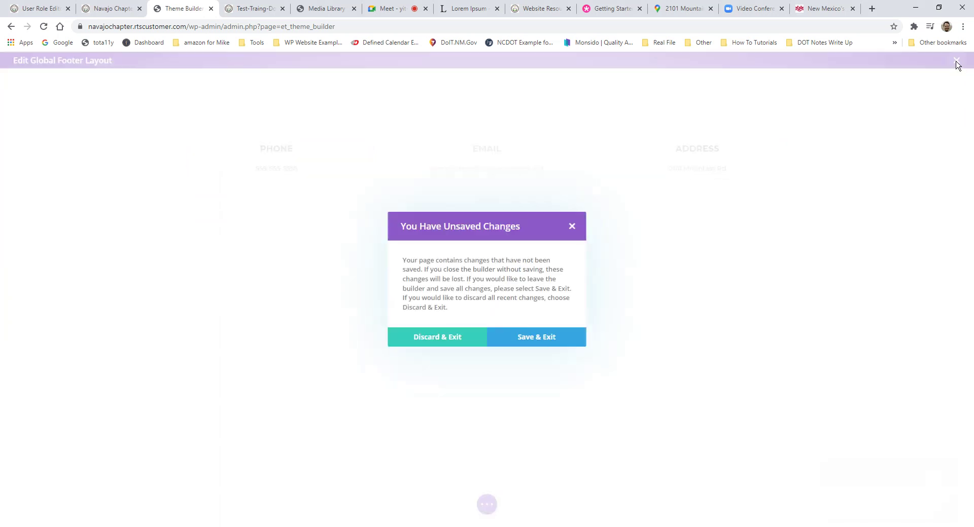
pyautogui.click(437, 336)
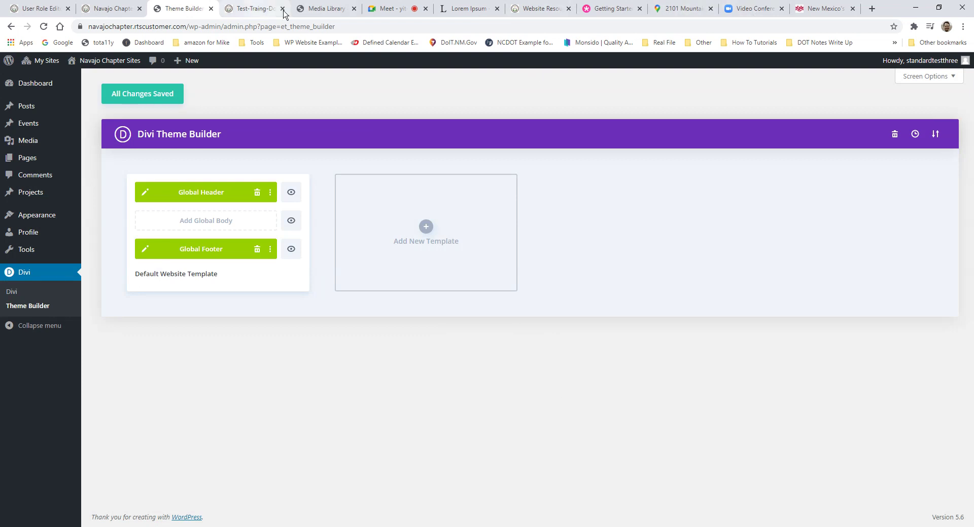
pyautogui.click(388, 8)
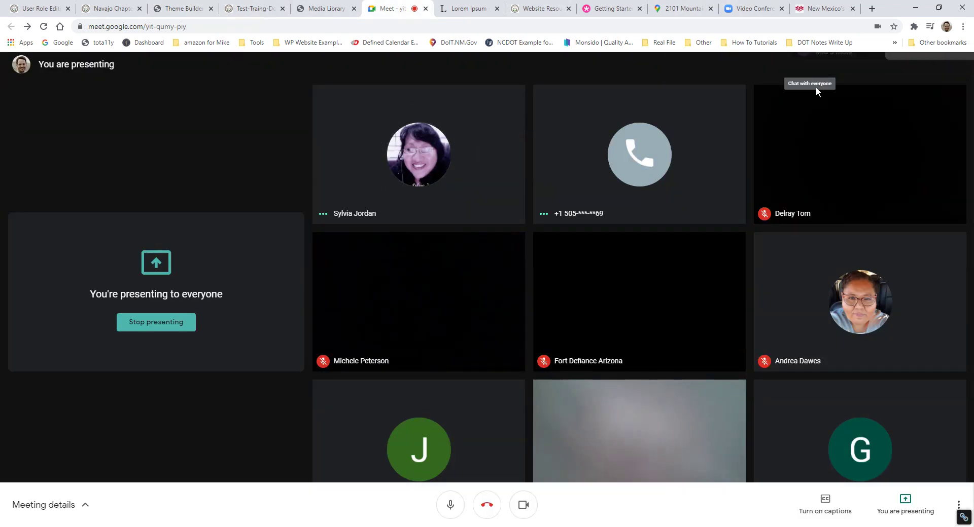
# Step: Read the Meet chat messages, close the panel, and go back to the Navajo Chapter site
pyautogui.click(813, 73)
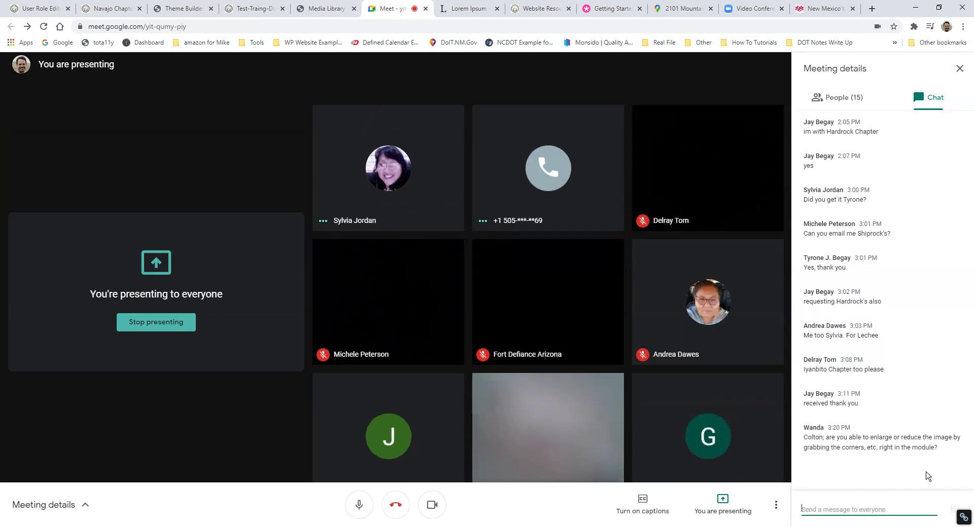
pyautogui.click(959, 69)
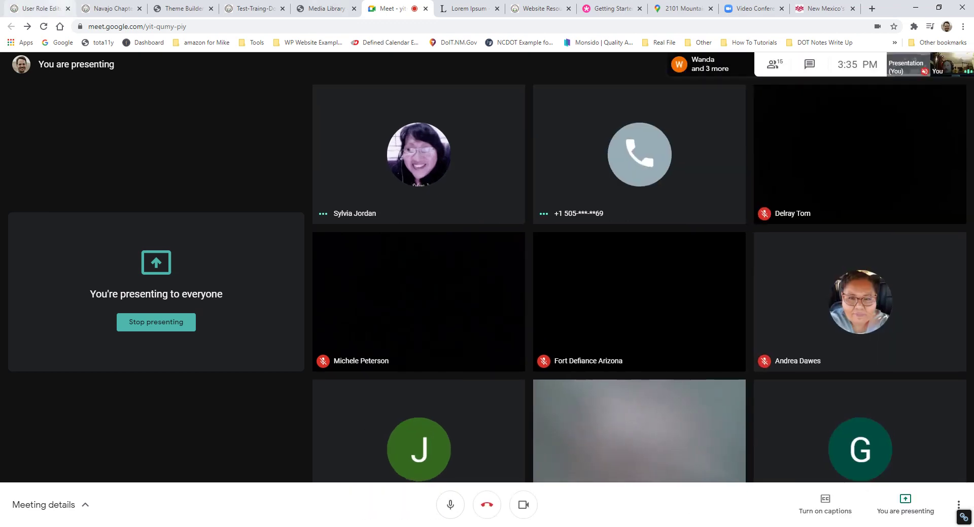
pyautogui.click(111, 8)
pyautogui.scroll(10, 561, 233)
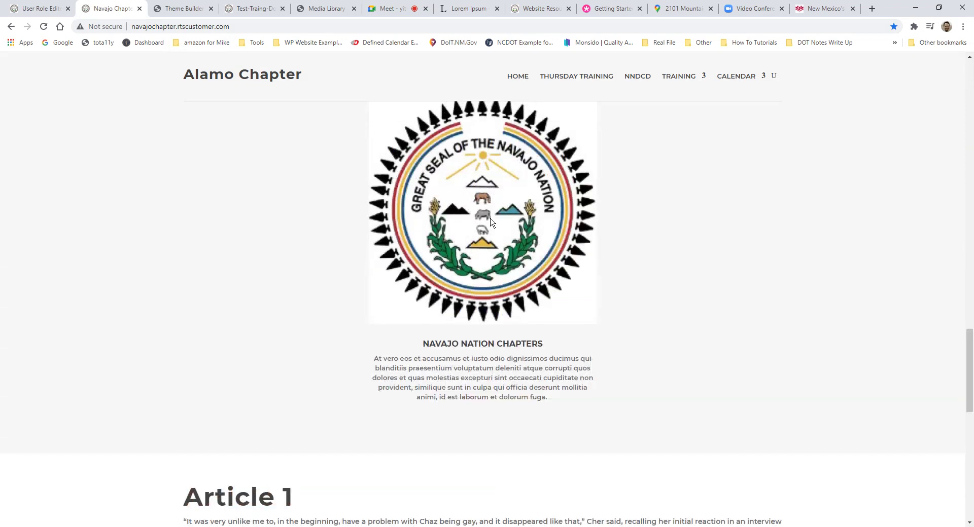
# Step: Reload the chapter home page and open it in the Divi visual builder
pyautogui.scroll(5, 490, 221)
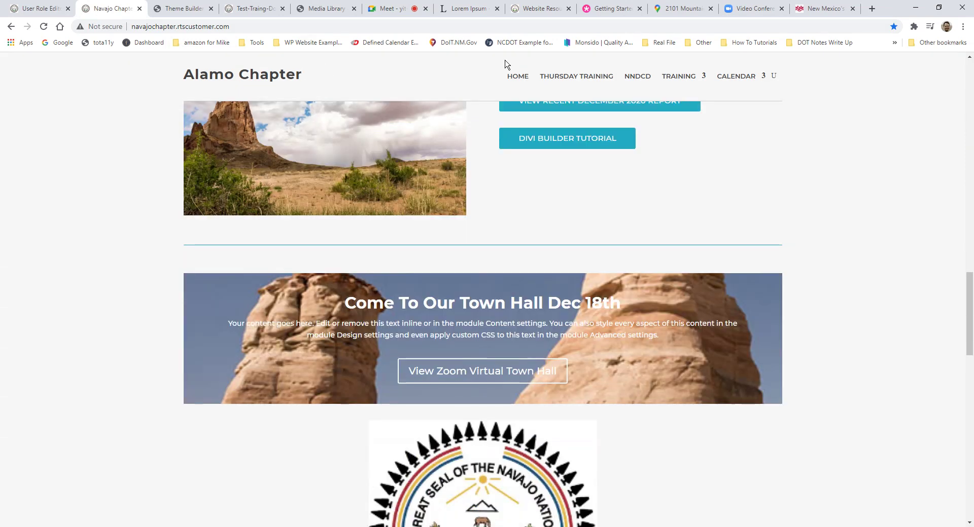
pyautogui.scroll(2, 558, 96)
pyautogui.click(517, 76)
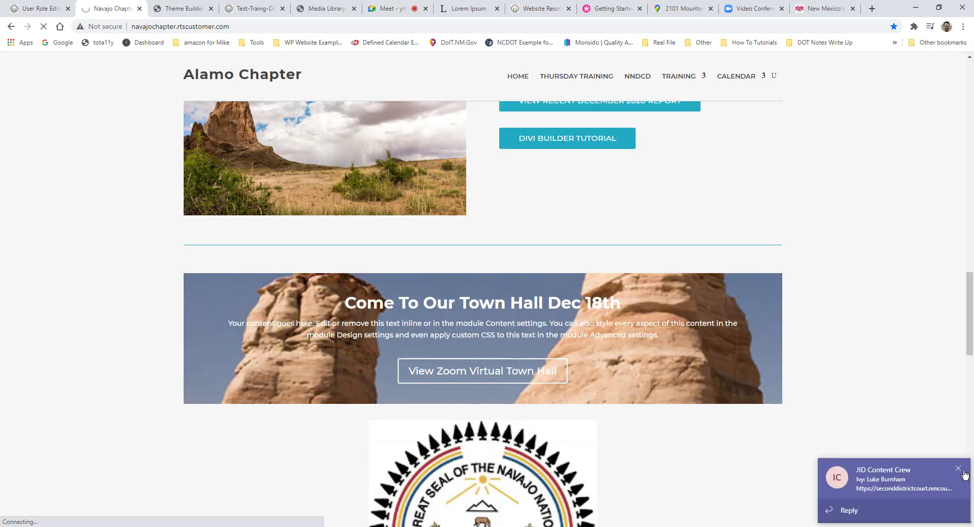
pyautogui.click(963, 473)
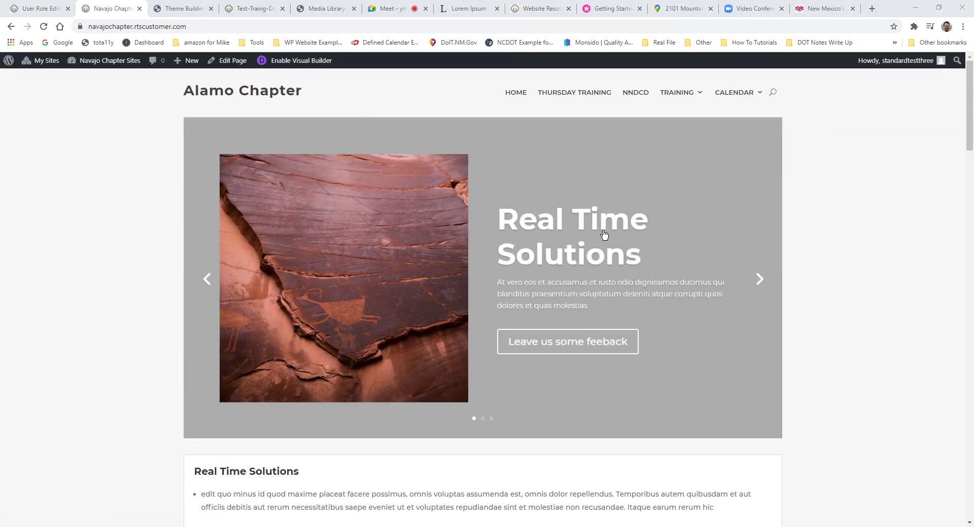
pyautogui.scroll(-3, 560, 205)
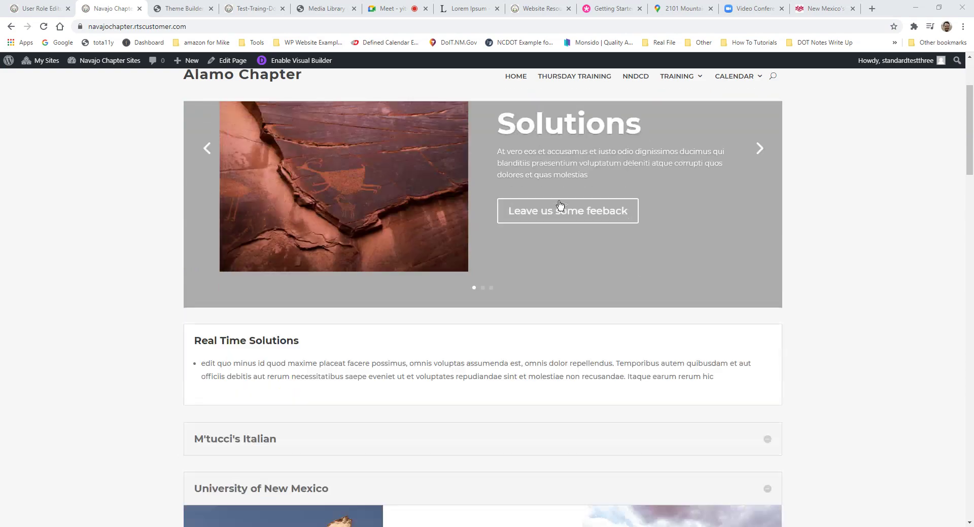
pyautogui.scroll(-3, 560, 205)
pyautogui.scroll(6, 558, 197)
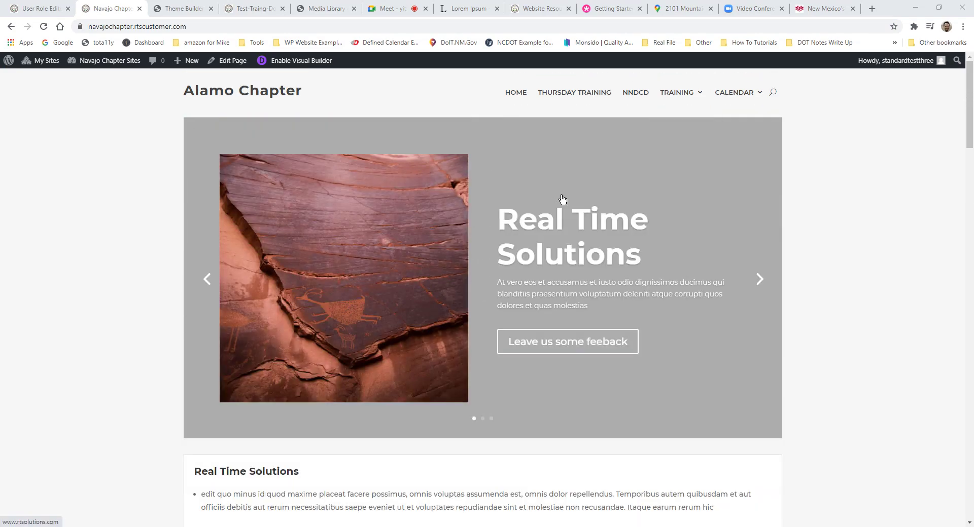
pyautogui.scroll(-20, 562, 198)
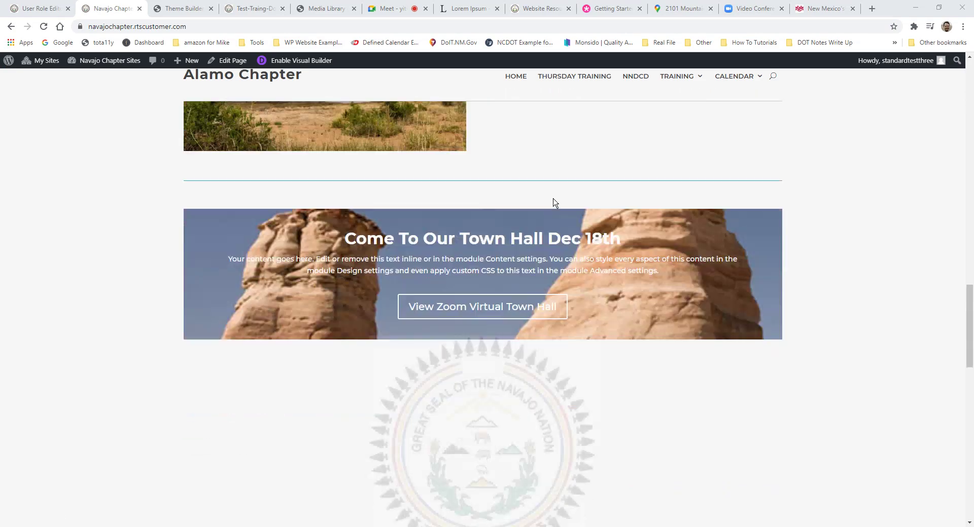
pyautogui.scroll(-8, 555, 203)
pyautogui.scroll(4, 509, 372)
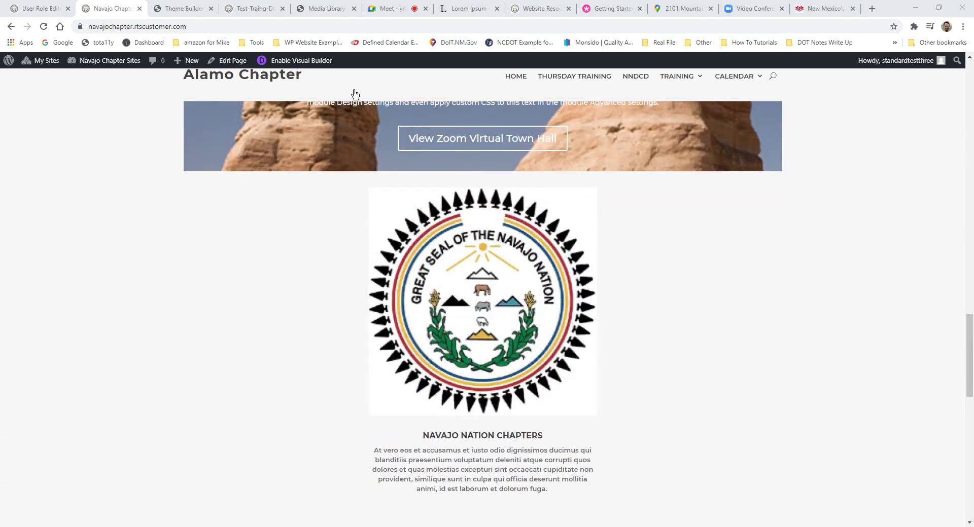
pyautogui.click(295, 60)
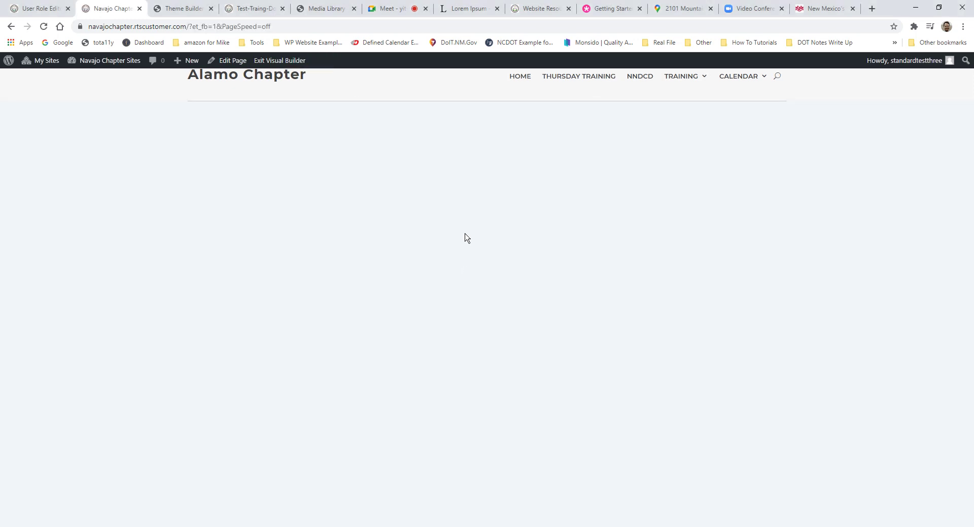
# Step: Delete the Navajo seal image module and insert a new row below the Town Hall banner
pyautogui.scroll(-15, 473, 229)
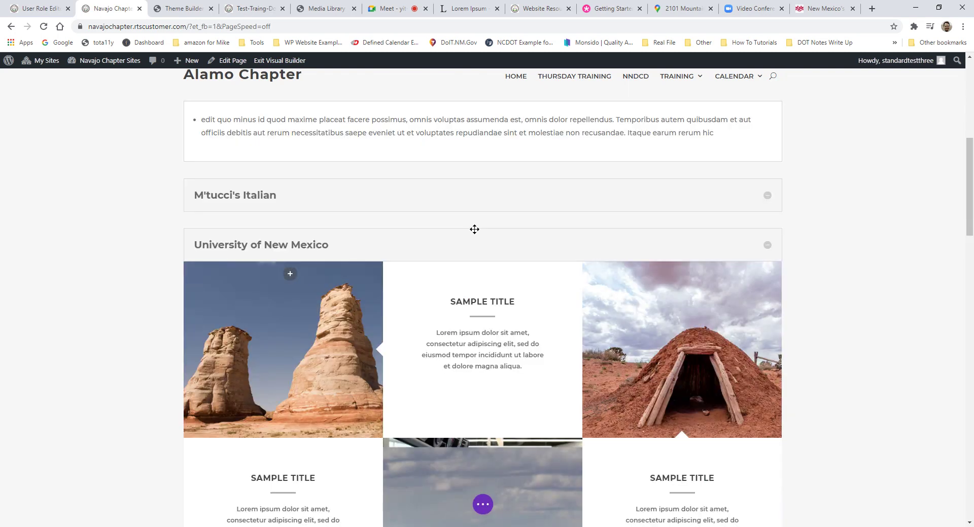
pyautogui.scroll(-10, 480, 233)
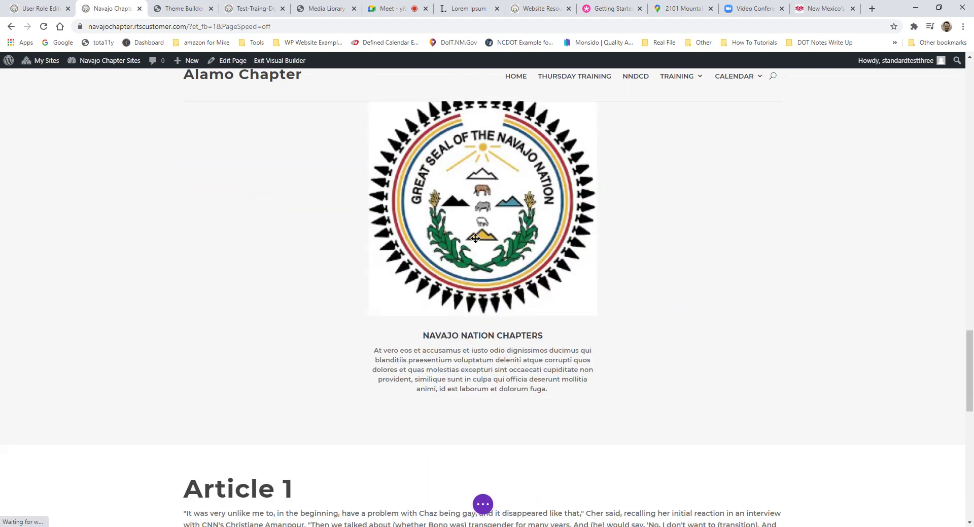
pyautogui.scroll(4, 476, 228)
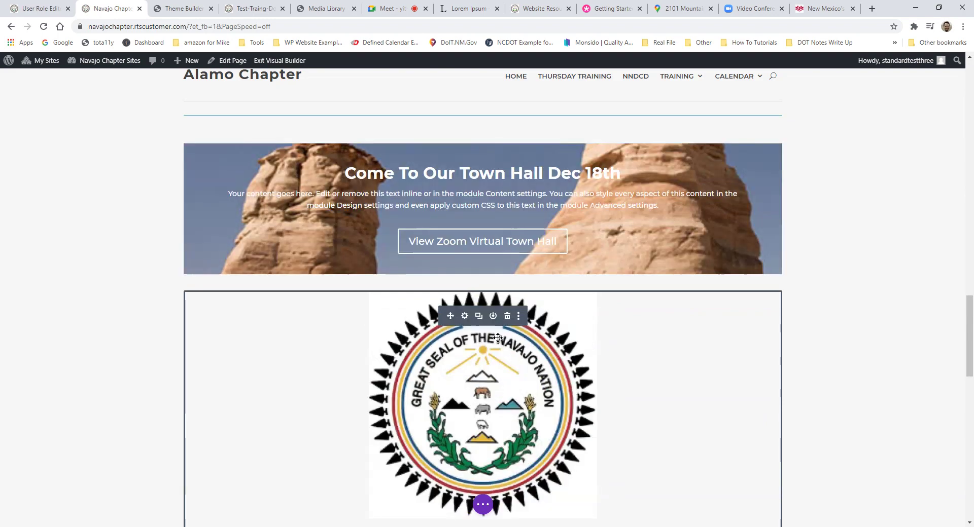
pyautogui.scroll(-3, 490, 355)
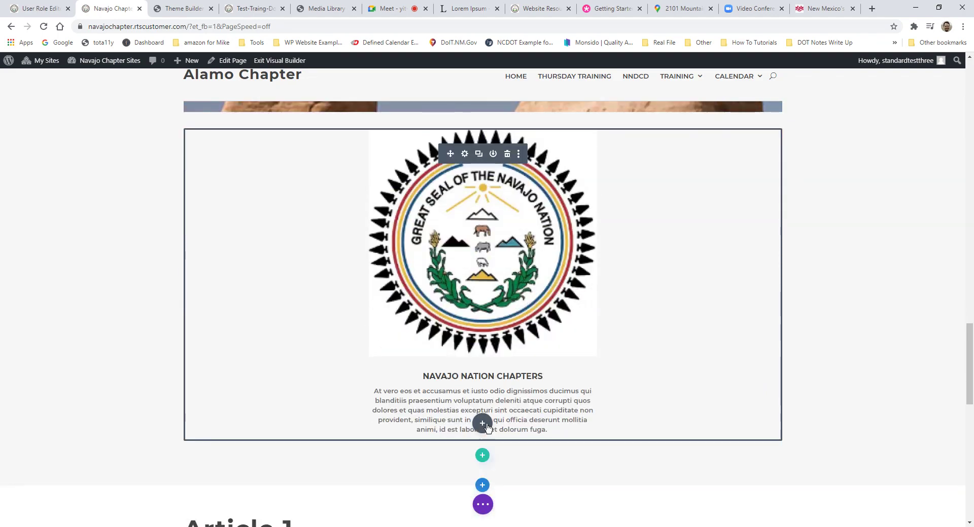
pyautogui.scroll(-6, 491, 274)
pyautogui.scroll(8, 523, 254)
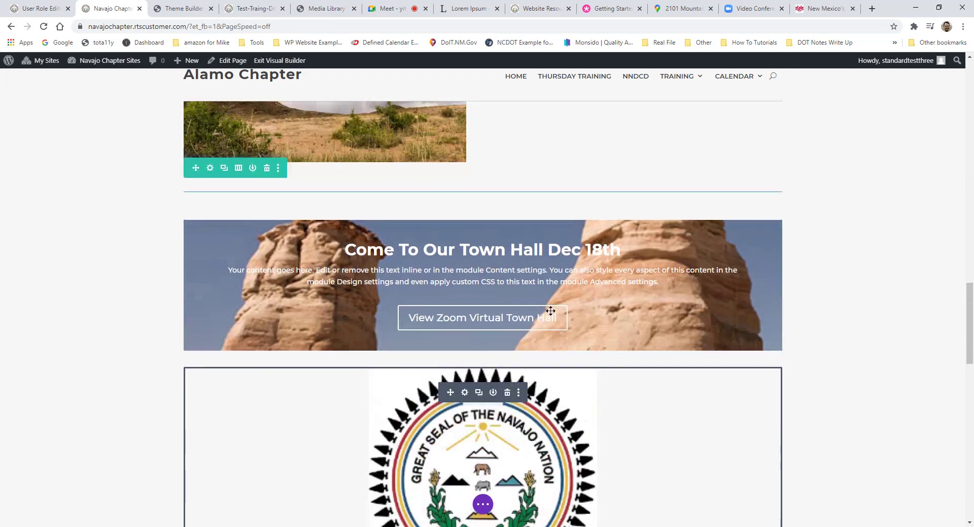
pyautogui.scroll(2, 528, 271)
pyautogui.click(507, 399)
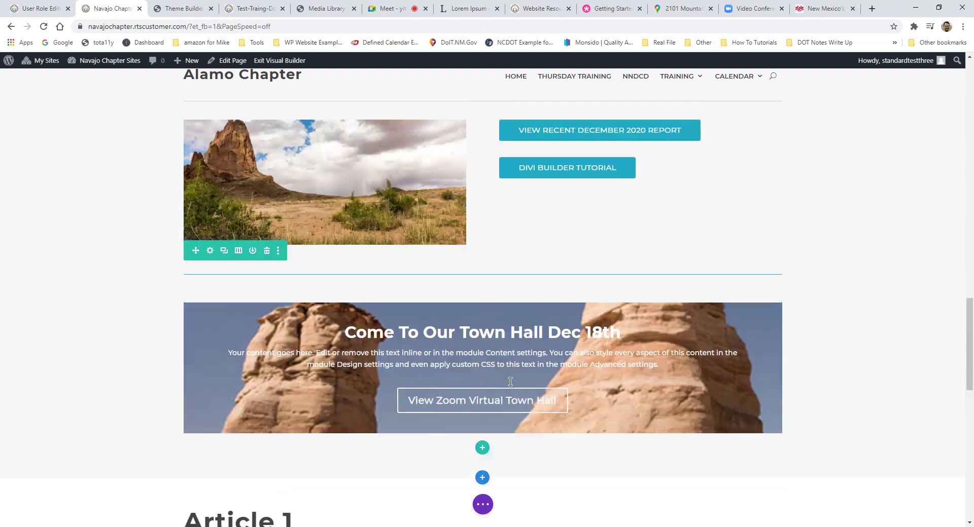
pyautogui.scroll(3, 498, 351)
pyautogui.scroll(-3, 500, 458)
pyautogui.scroll(-3, 500, 459)
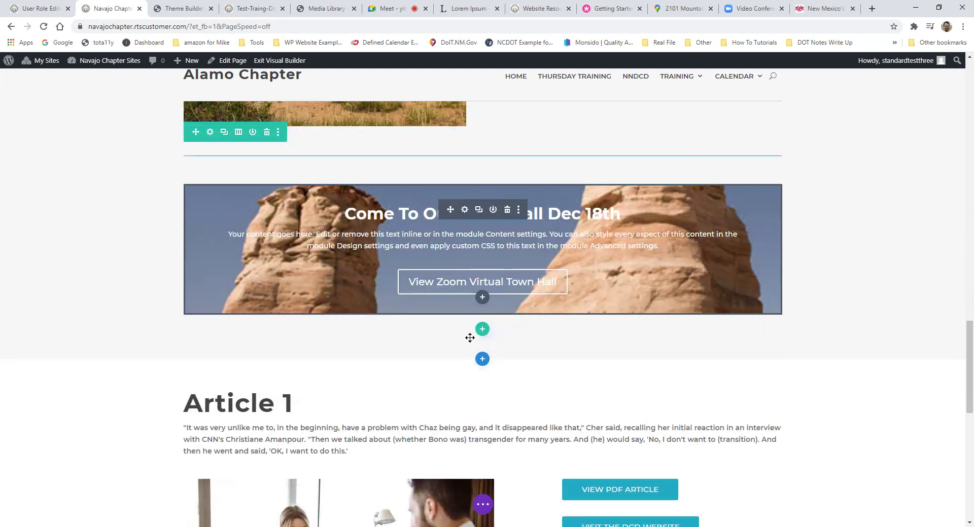
pyautogui.click(482, 328)
# Step: Add a one-column row with an Image module, initially filled with the grazing horse photo
pyautogui.click(410, 156)
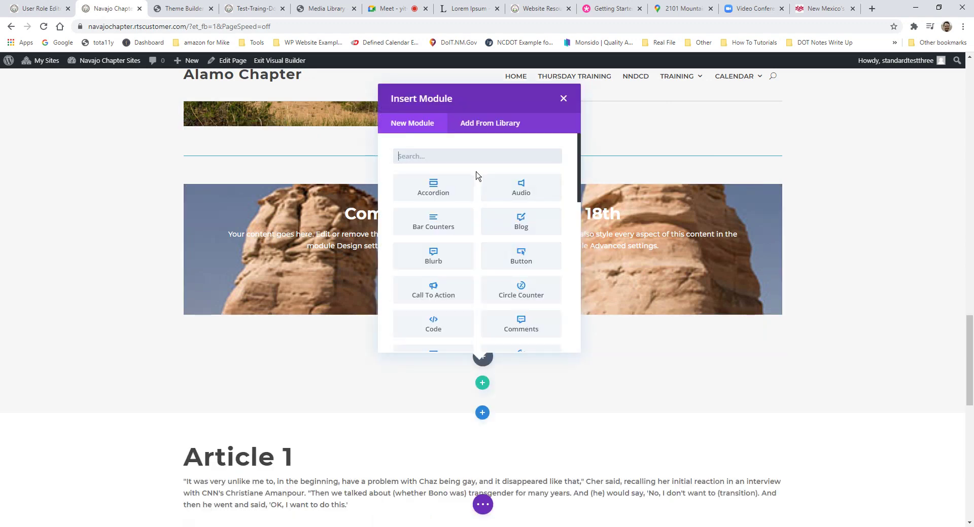
pyautogui.write('image')
pyautogui.click(458, 184)
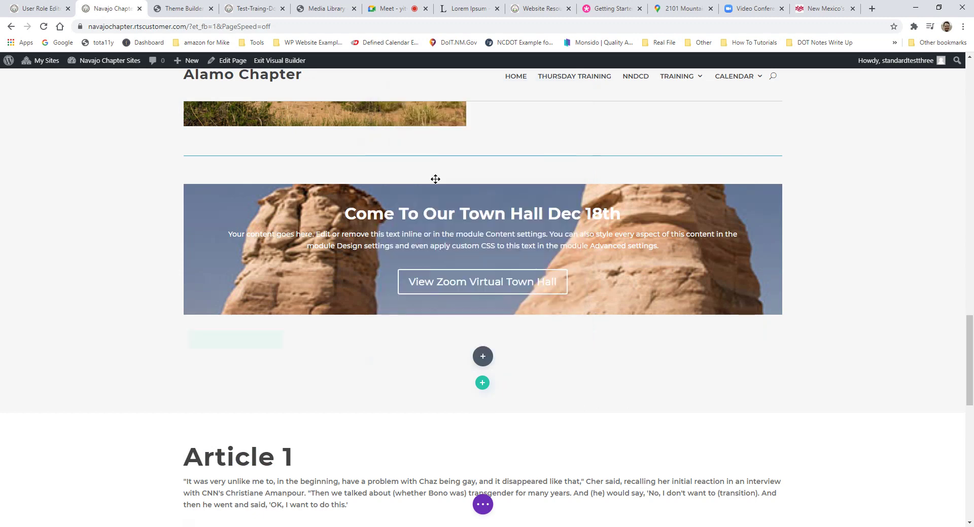
pyautogui.click(144, 192)
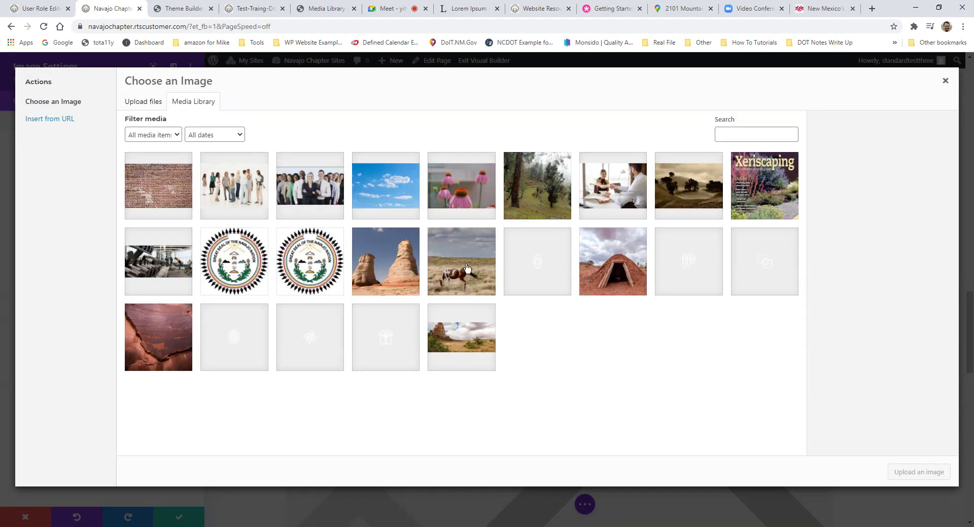
pyautogui.click(466, 268)
pyautogui.click(915, 473)
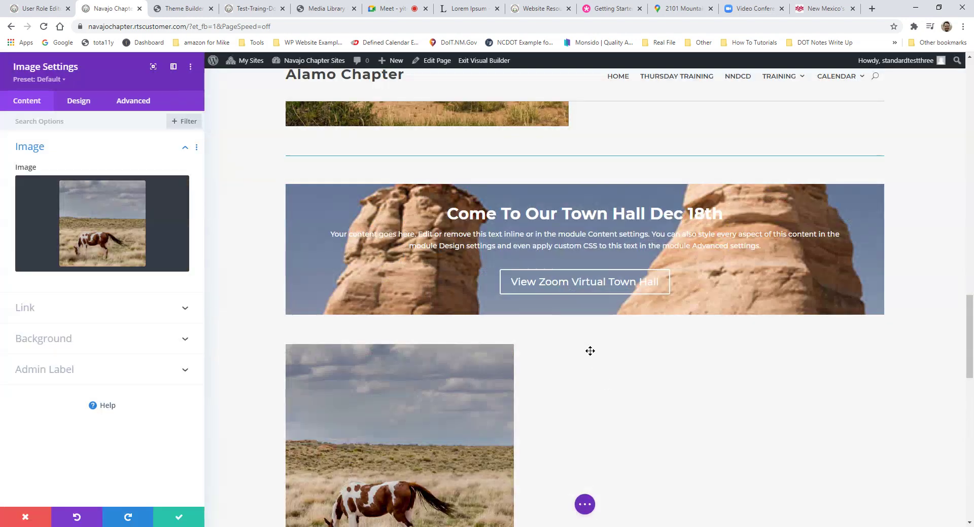
pyautogui.scroll(-3, 589, 351)
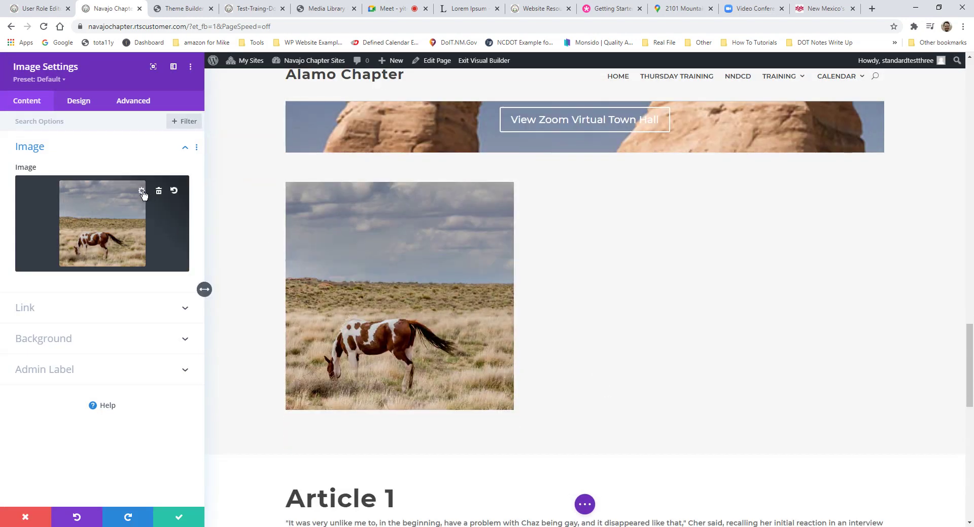
# Step: Swap the module's image to the first Navajo seal and open that seal in the image editor
pyautogui.click(142, 193)
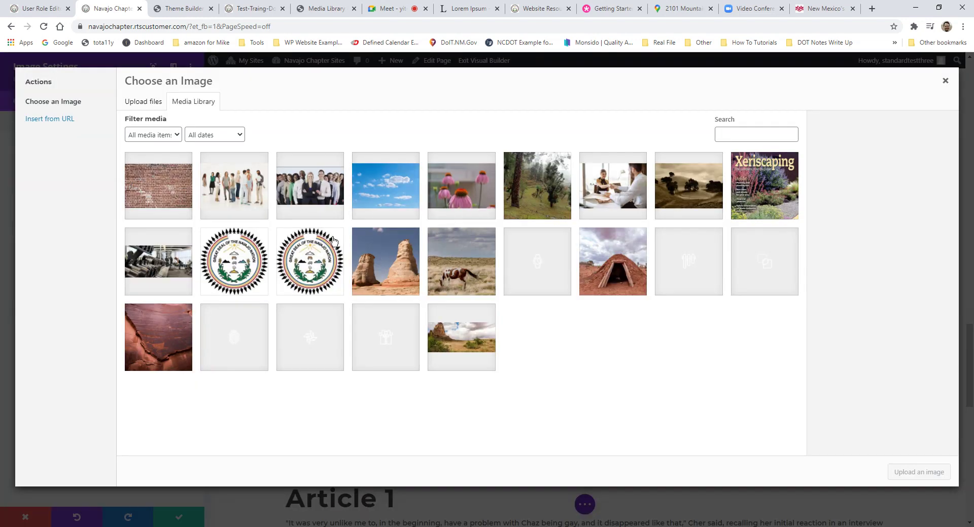
pyautogui.click(302, 259)
pyautogui.click(918, 472)
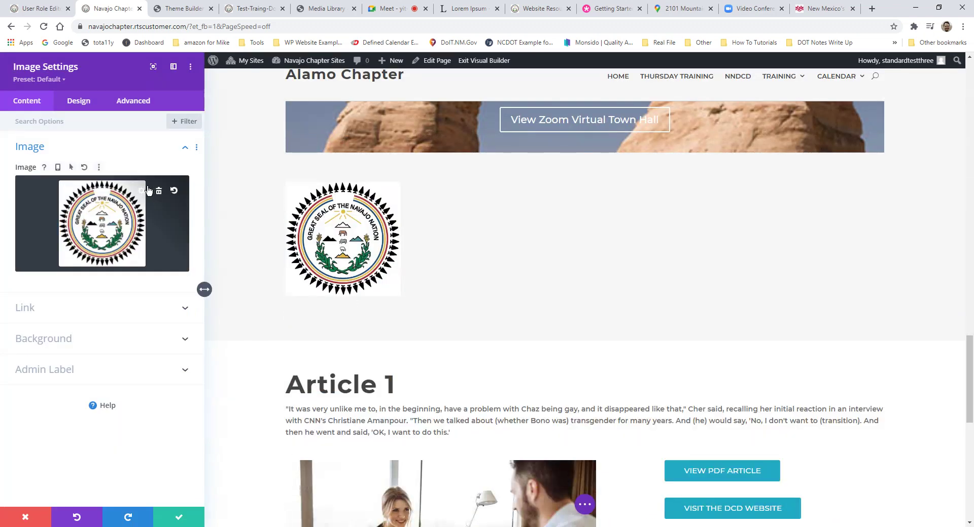
pyautogui.click(146, 192)
pyautogui.click(247, 270)
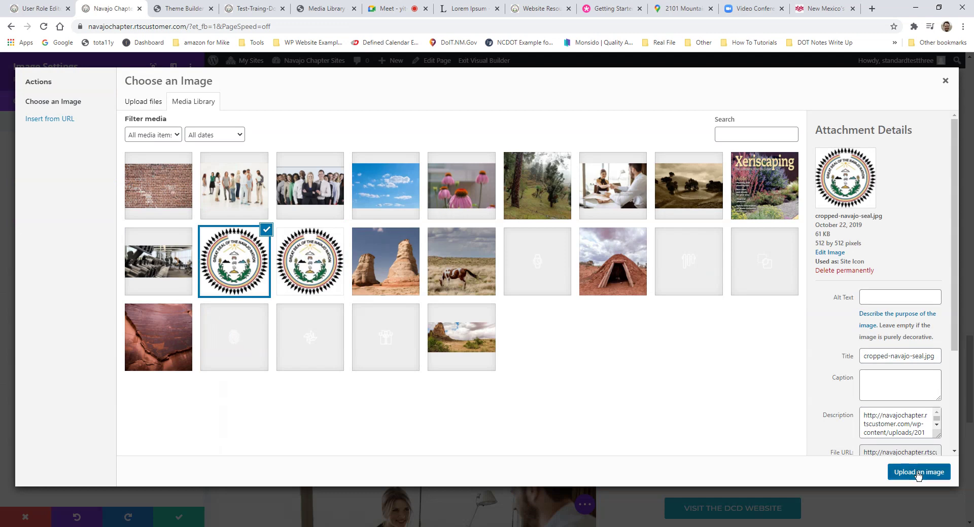
pyautogui.click(918, 472)
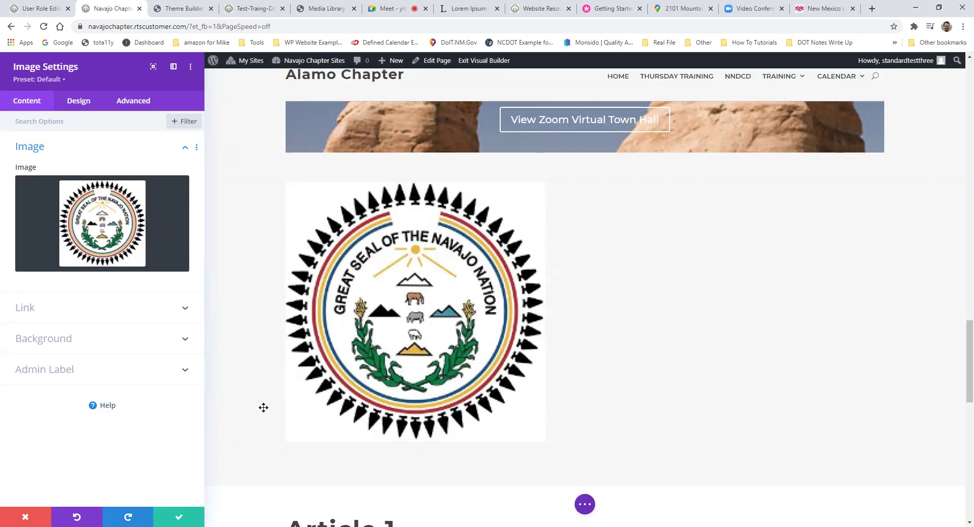
pyautogui.click(152, 197)
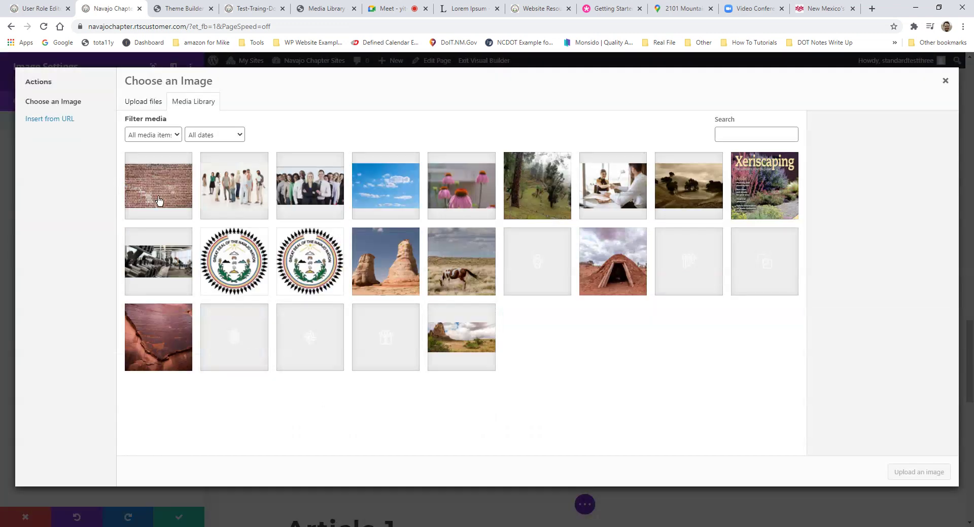
pyautogui.click(235, 263)
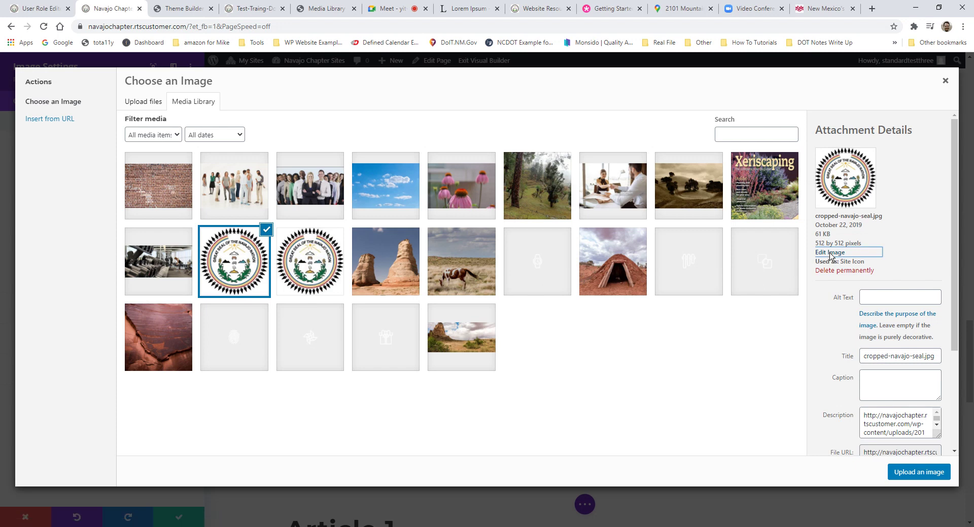
pyautogui.click(830, 253)
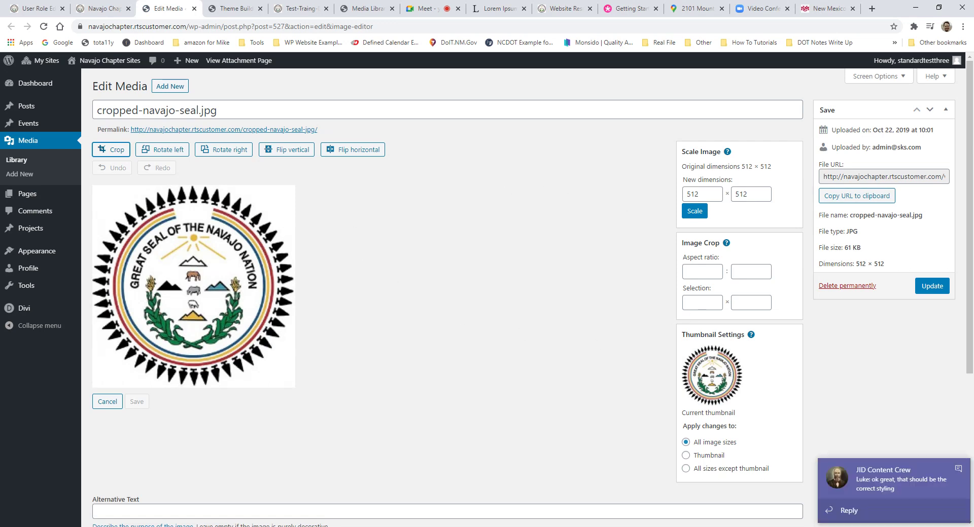
# Step: Set the seal image width to 400 and update the media file
pyautogui.click(958, 468)
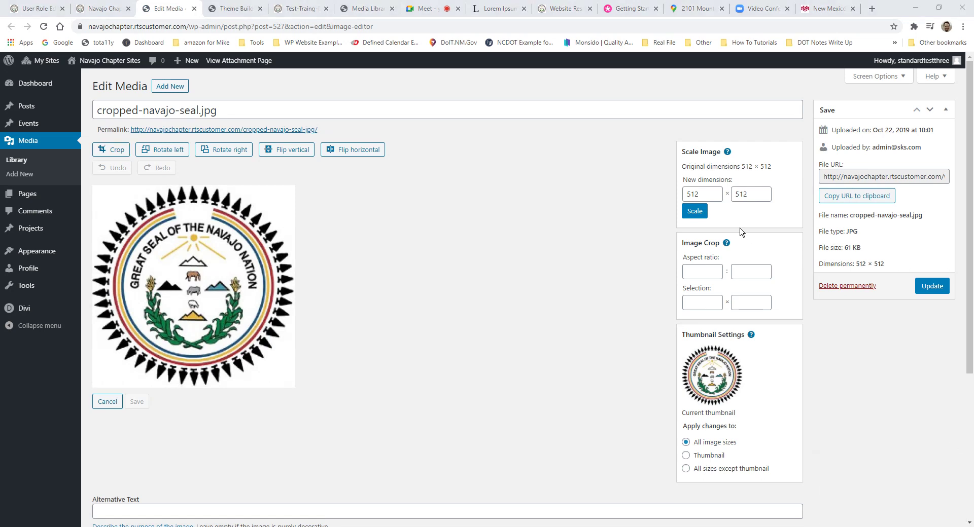
pyautogui.moveTo(705, 197); pyautogui.dragTo(671, 198)
pyautogui.click(697, 214)
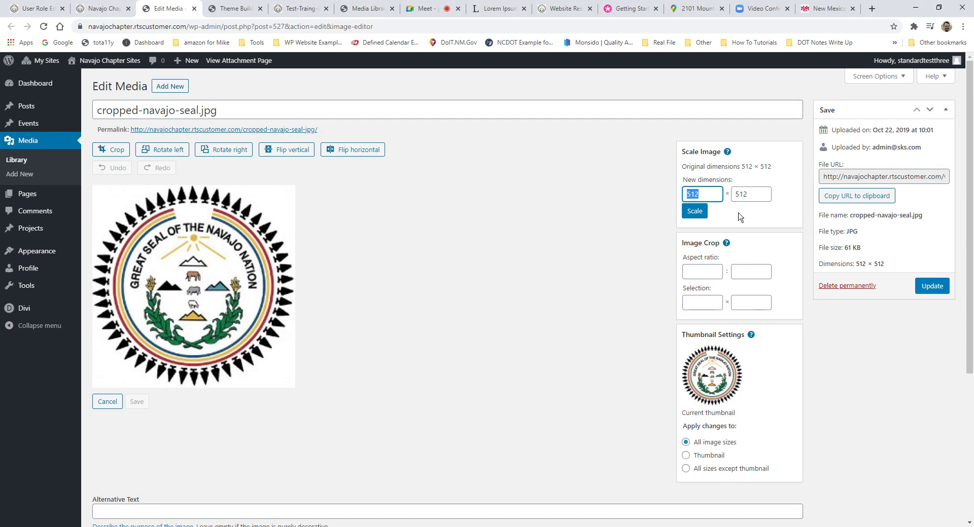
pyautogui.write('400')
pyautogui.click(925, 293)
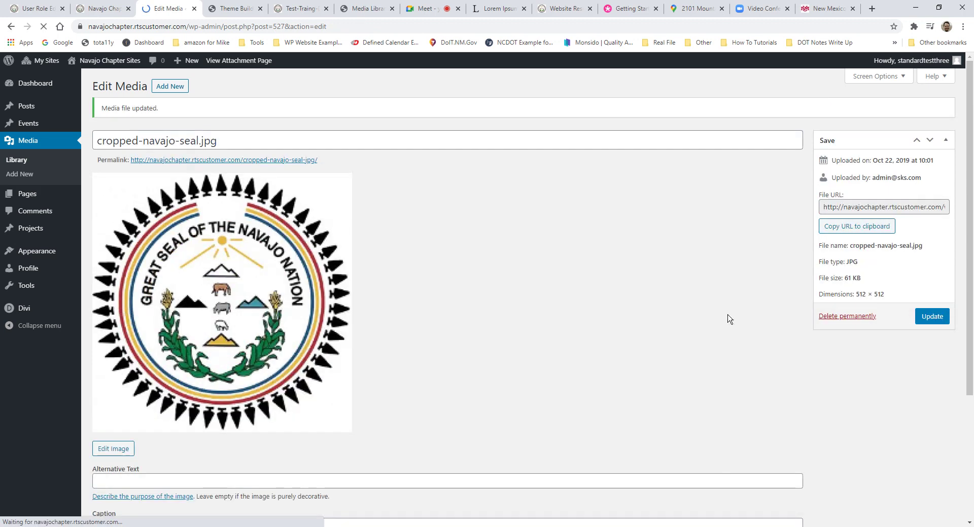
# Step: Copy the cropped-navajo-seal.jpg permalink and return to the Divi page's image chooser
pyautogui.scroll(-4, 441, 285)
pyautogui.scroll(4, 442, 285)
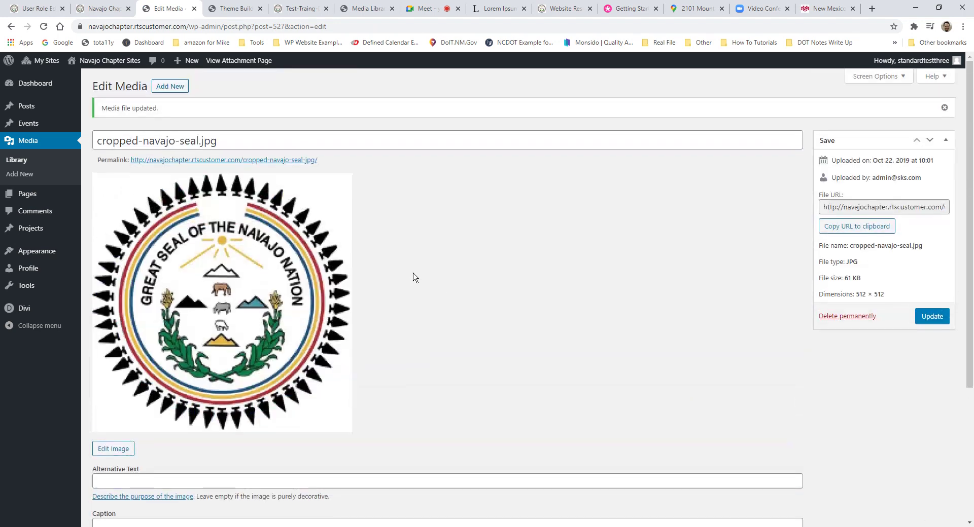
pyautogui.click(243, 142)
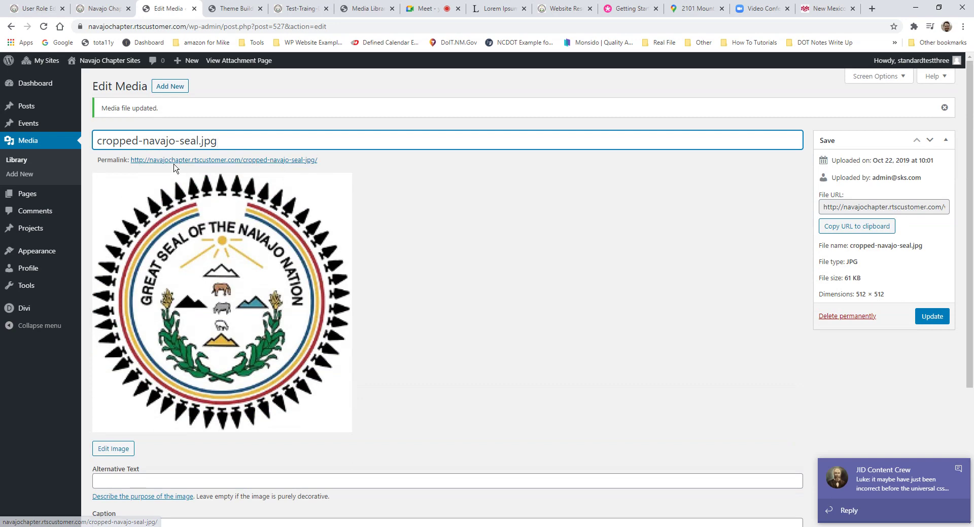
pyautogui.moveTo(312, 162); pyautogui.dragTo(129, 170)
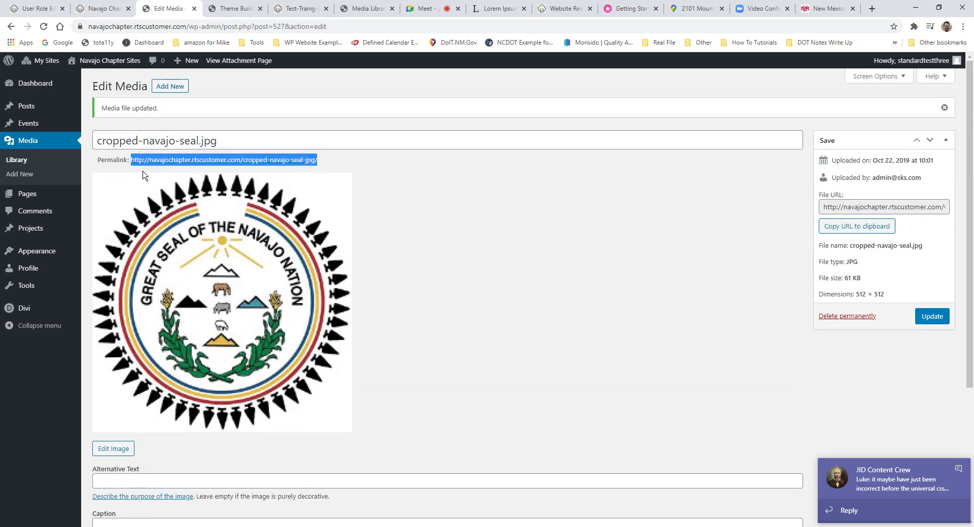
pyautogui.click(236, 8)
pyautogui.click(168, 8)
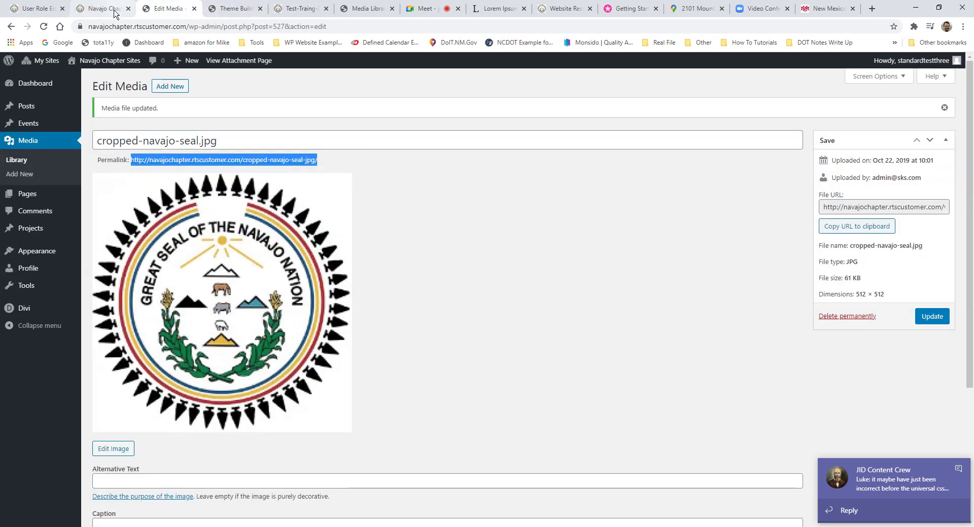
pyautogui.click(101, 8)
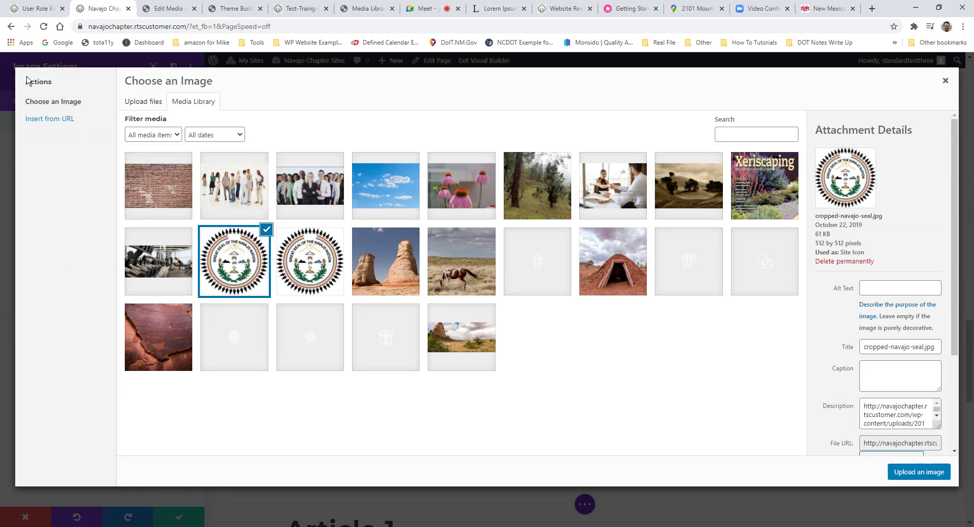
pyautogui.hotkey('ctrl', 'Tab')
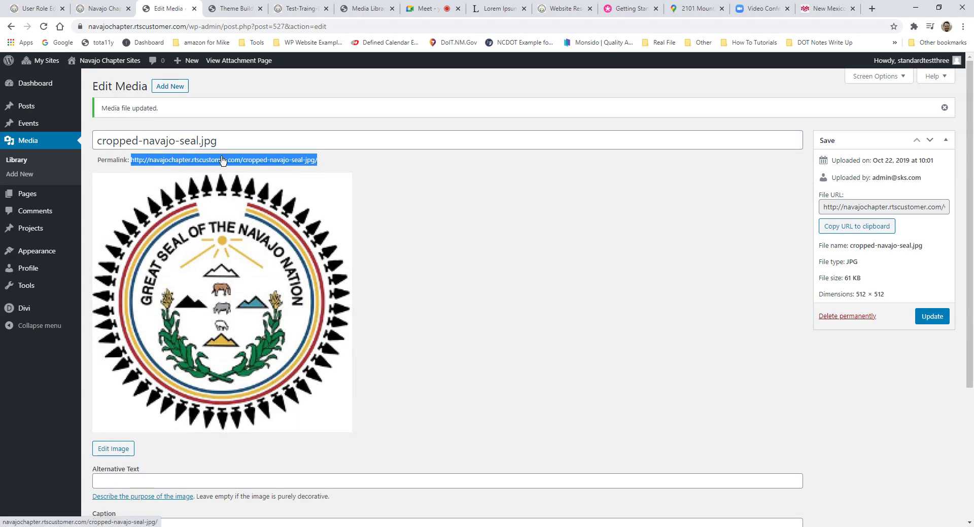
pyautogui.click(104, 8)
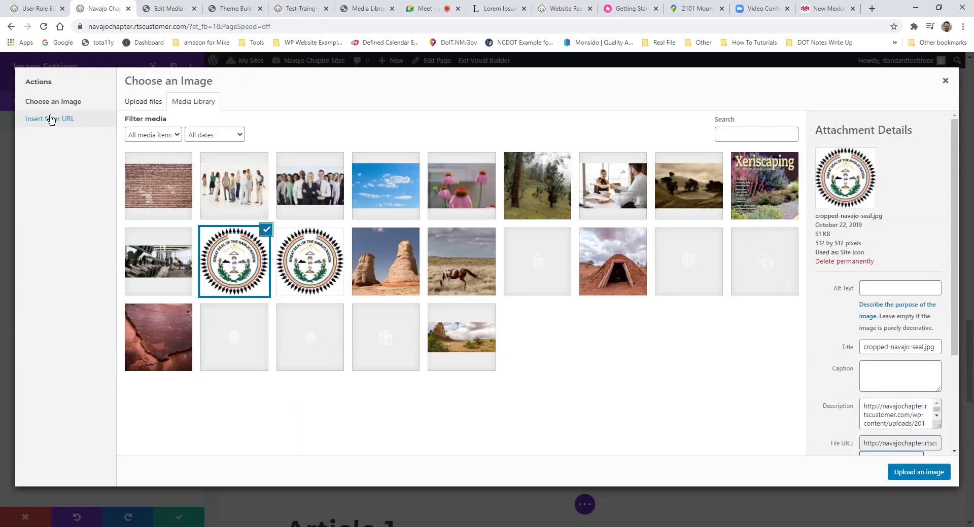
# Step: Insert the seal's permalink as the image URL, save the module, and scroll down to the broken image
pyautogui.click(51, 120)
pyautogui.moveTo(226, 120); pyautogui.dragTo(100, 113)
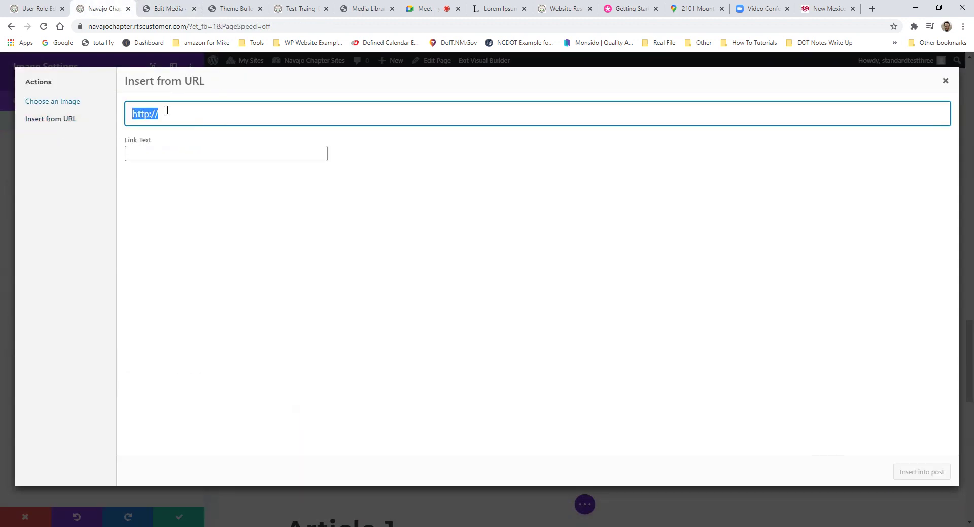
pyautogui.hotkey('ctrl', 'v')
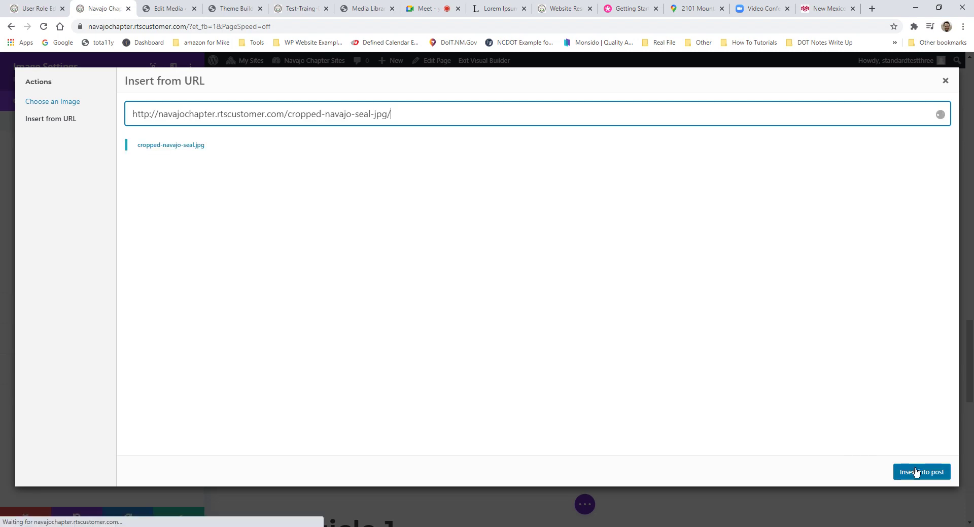
pyautogui.click(921, 472)
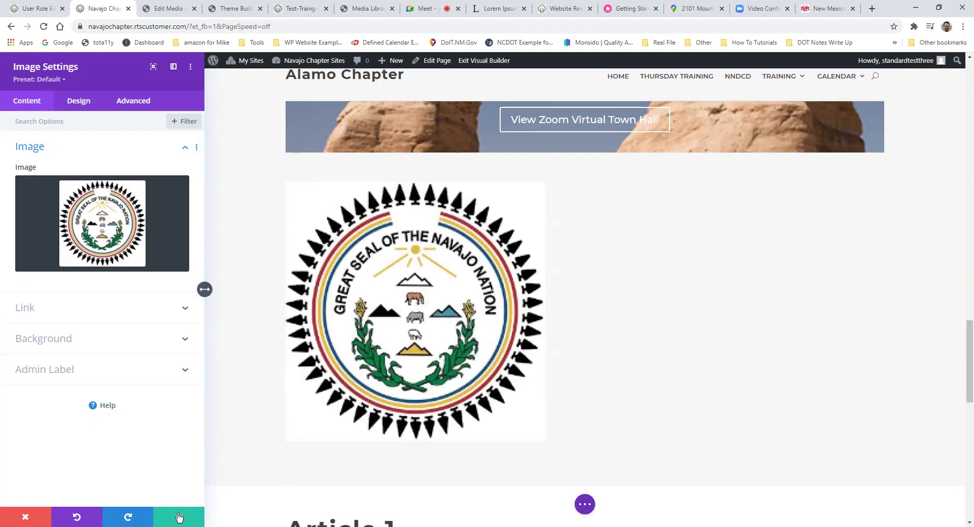
pyautogui.click(179, 517)
pyautogui.scroll(-8, 483, 344)
pyautogui.middleClick(483, 343)
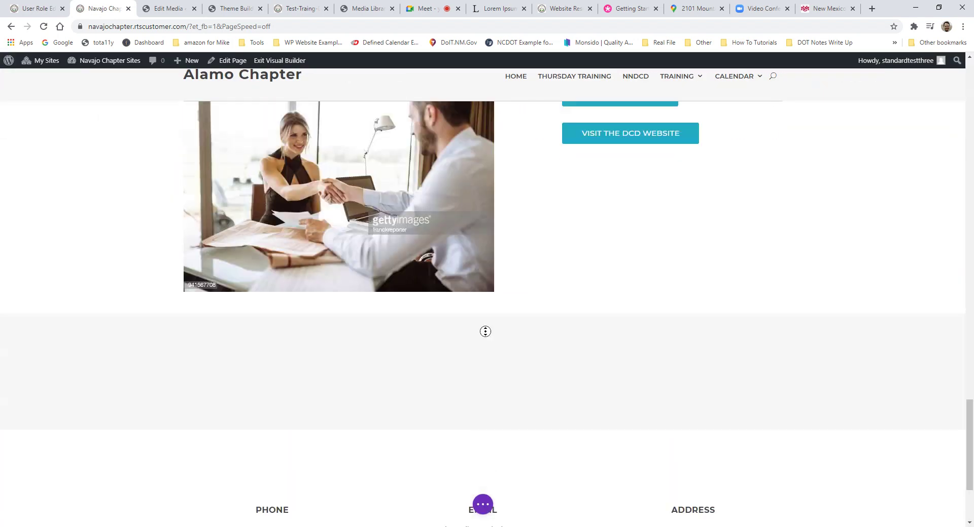
pyautogui.scroll(-12, 470, 297)
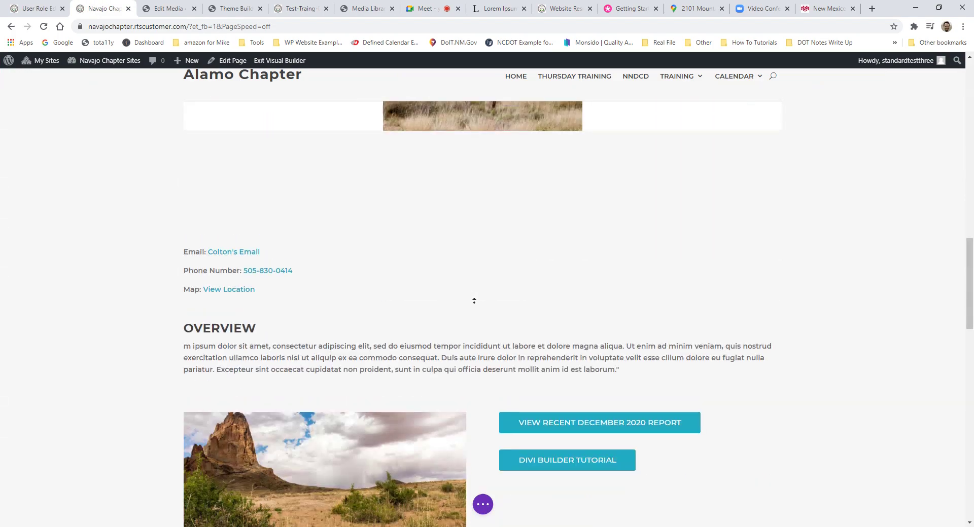
pyautogui.scroll(-2, 546, 331)
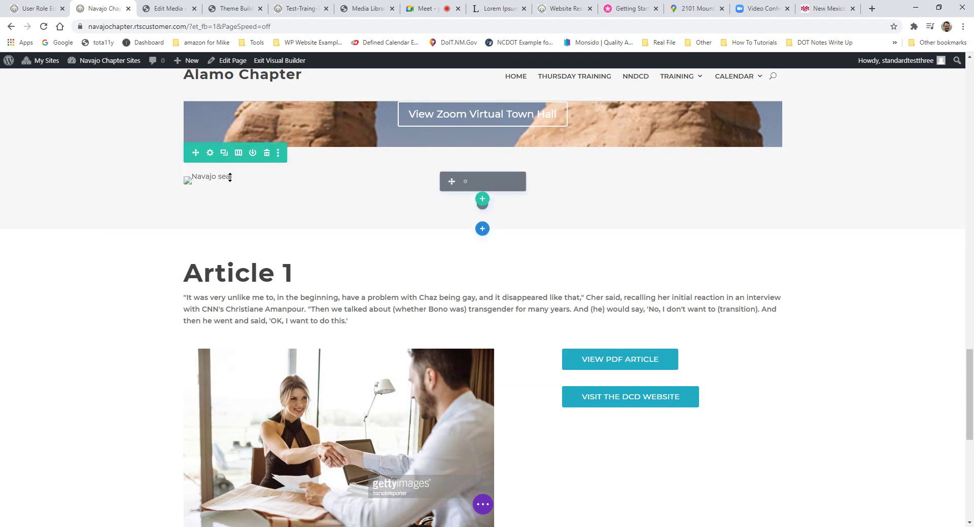
# Step: From the image module's media library, select rock-formation and choose Edit Image
pyautogui.click(464, 184)
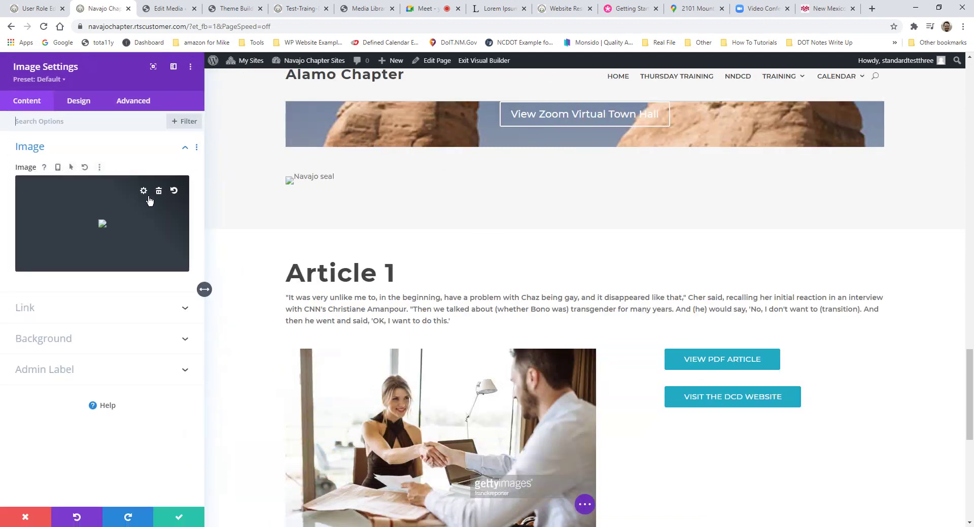
pyautogui.click(149, 198)
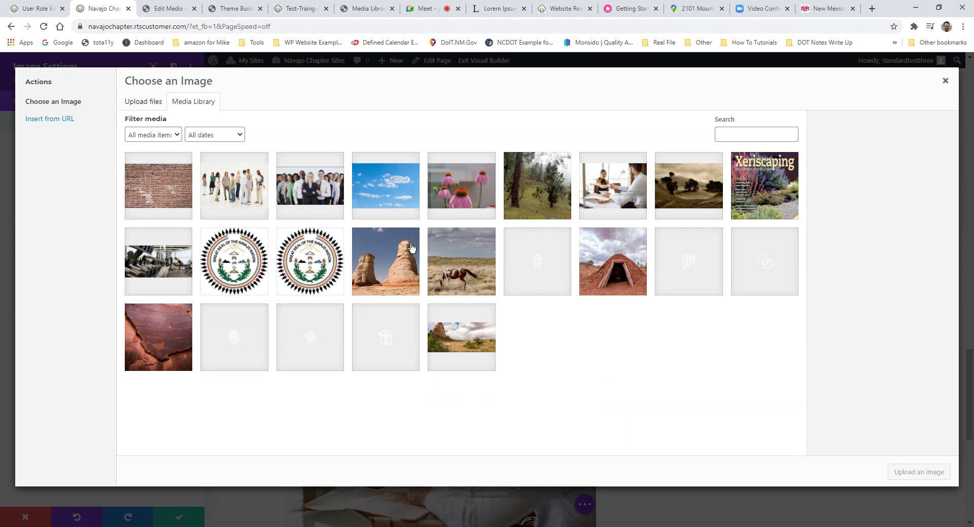
pyautogui.click(396, 260)
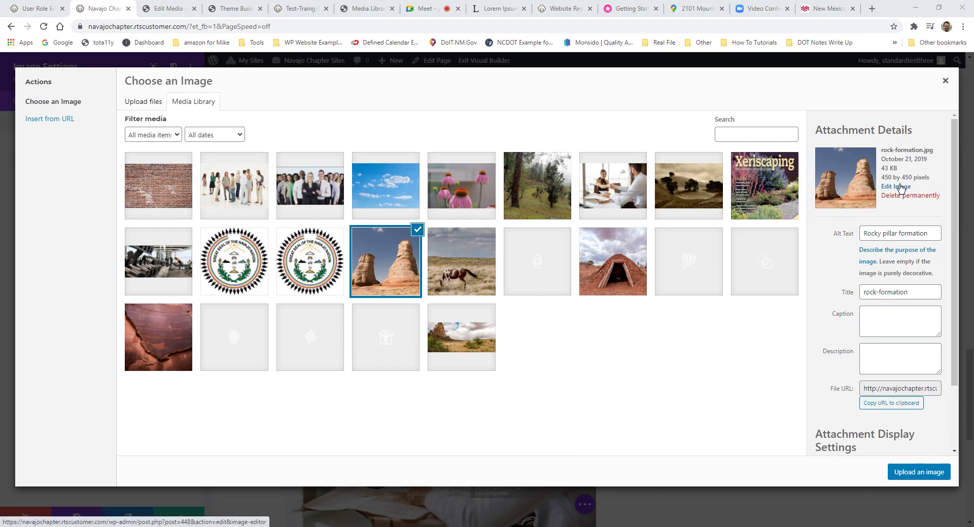
pyautogui.click(466, 276)
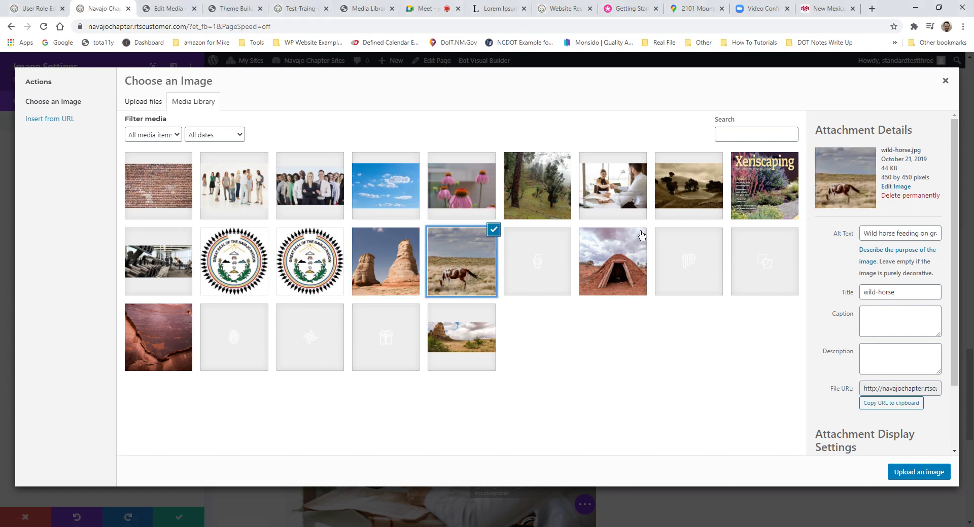
pyautogui.click(368, 270)
pyautogui.click(898, 188)
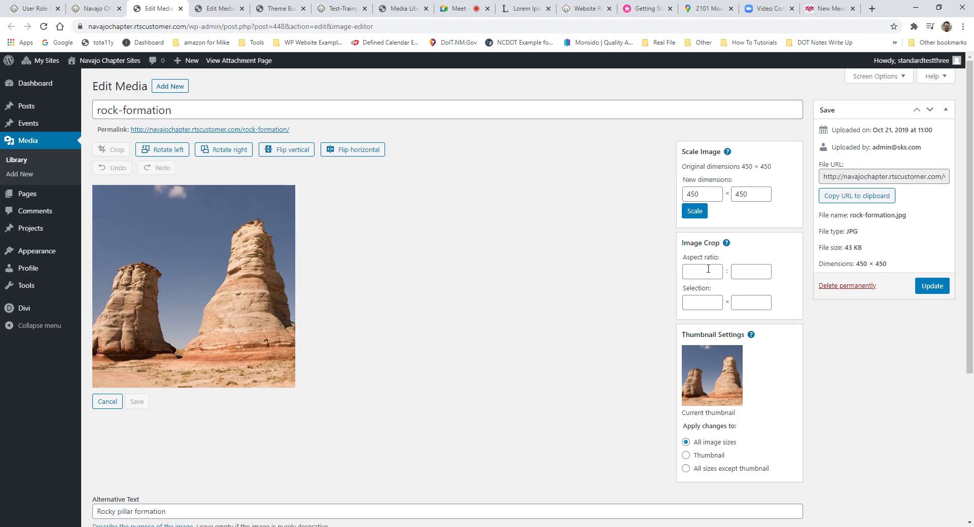
# Step: Rotate rock-formation left and then right so it stays upright, and return to the chapter page
pyautogui.click(708, 270)
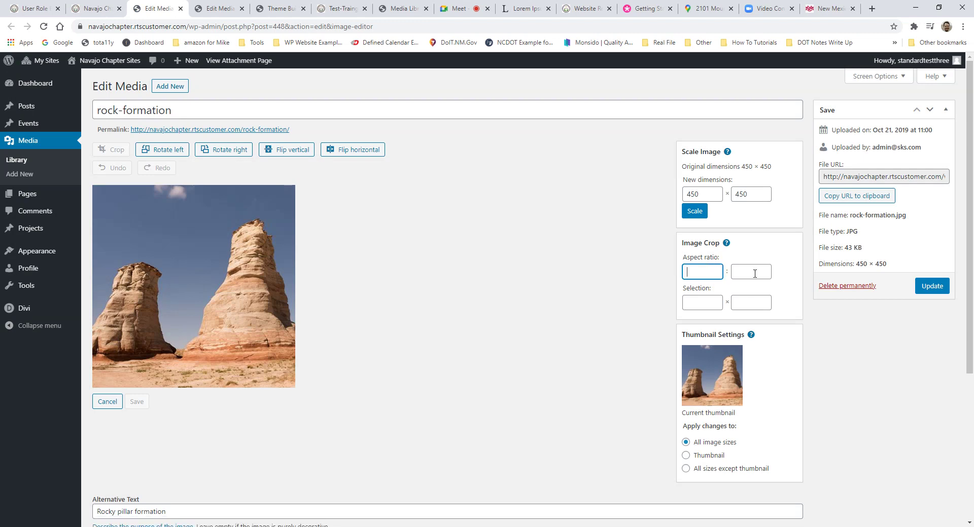
pyautogui.click(162, 150)
pyautogui.click(218, 151)
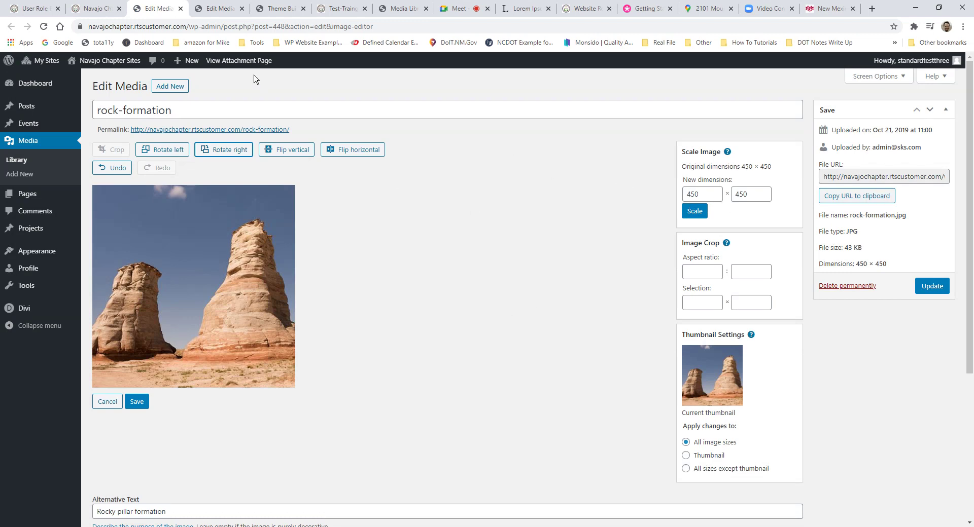
pyautogui.click(96, 8)
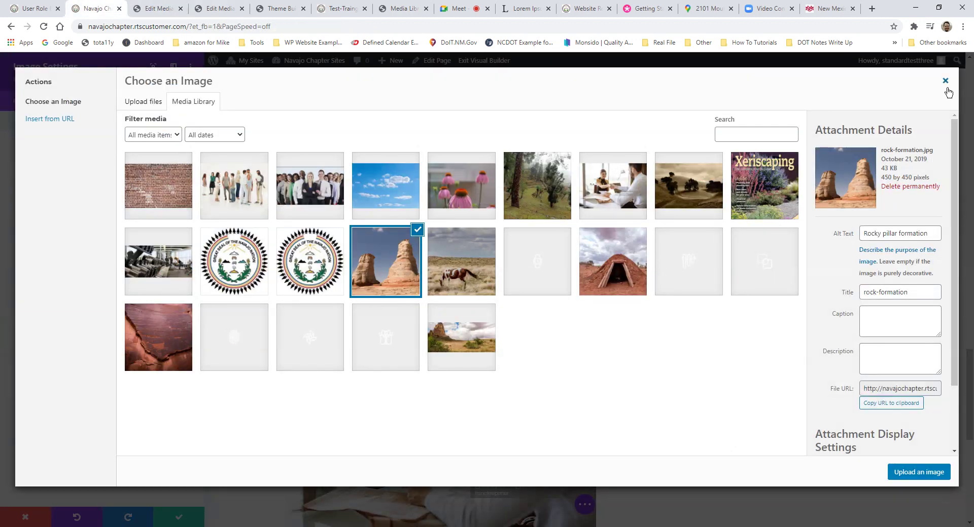
# Step: Remove the broken image and insert cropped-navajo-seal.jpg from the media library into the module
pyautogui.click(321, 284)
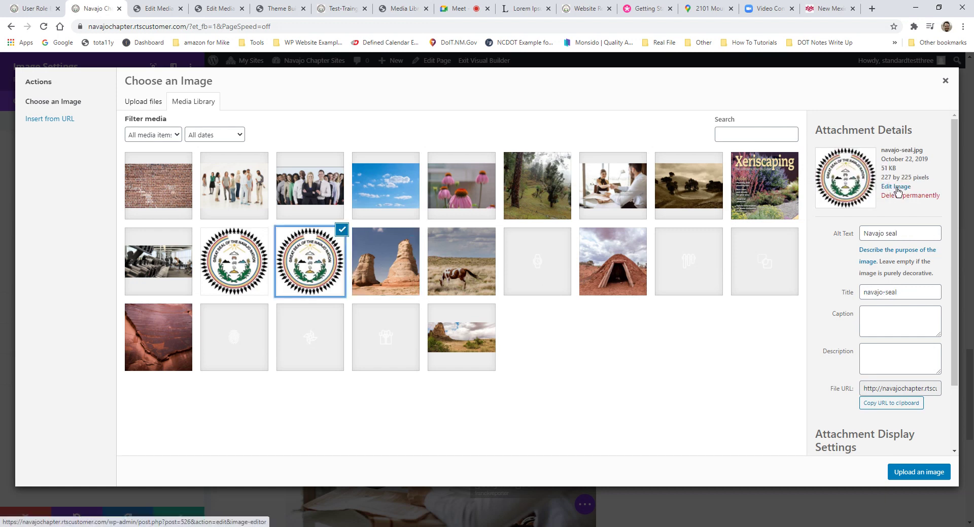
pyautogui.click(946, 86)
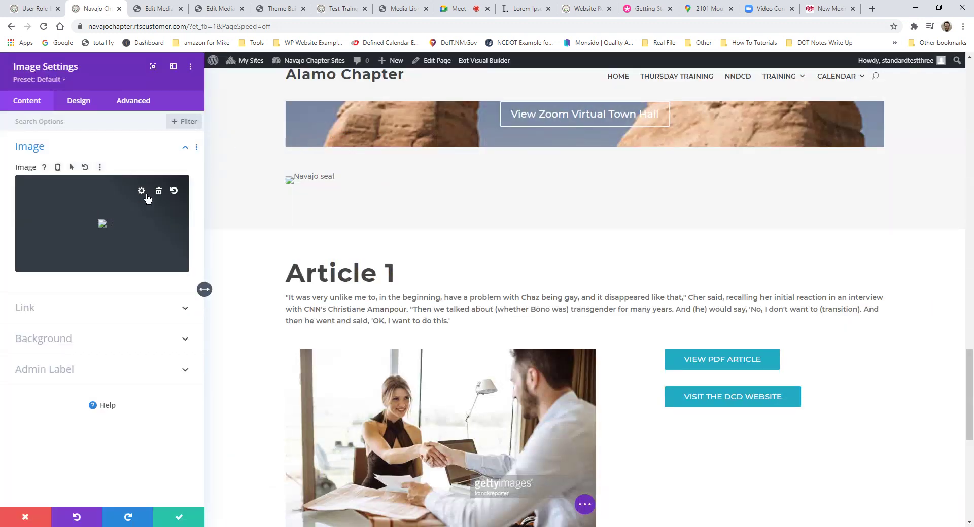
pyautogui.click(159, 192)
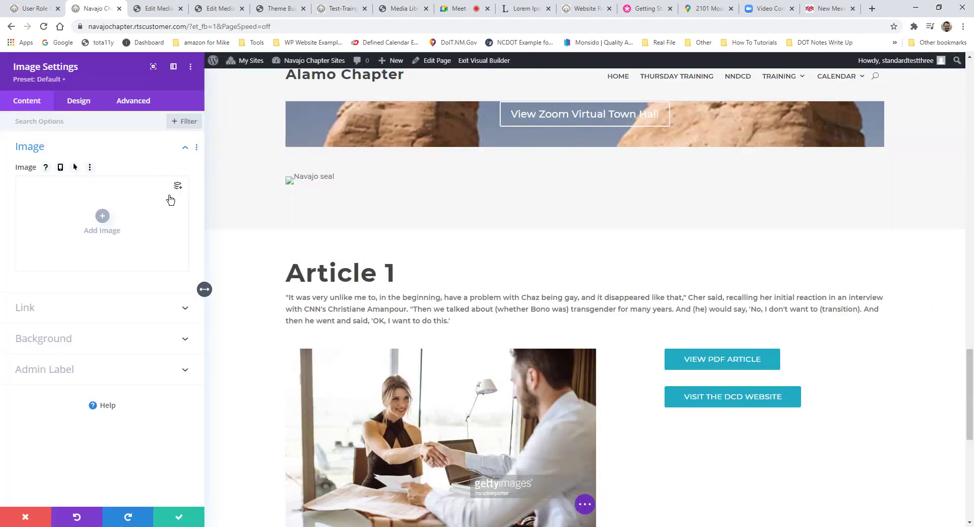
pyautogui.click(111, 217)
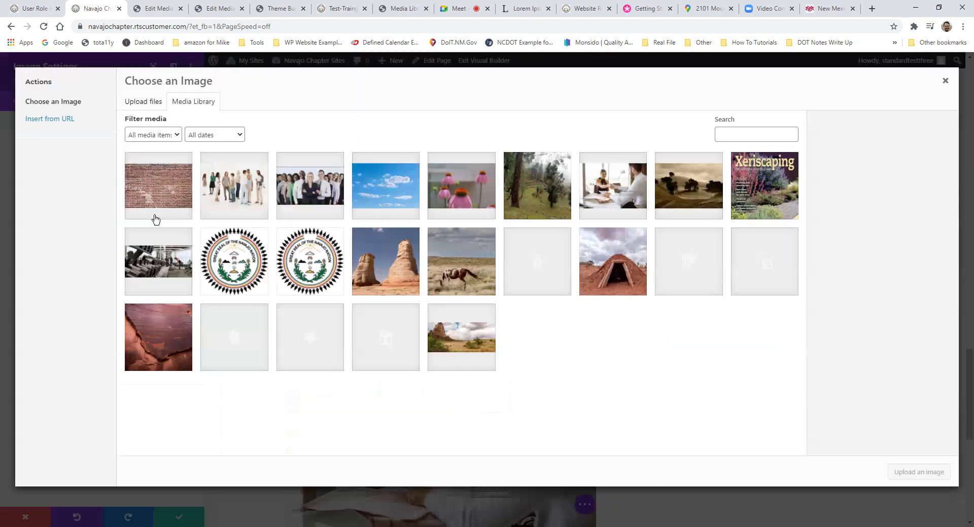
pyautogui.click(235, 255)
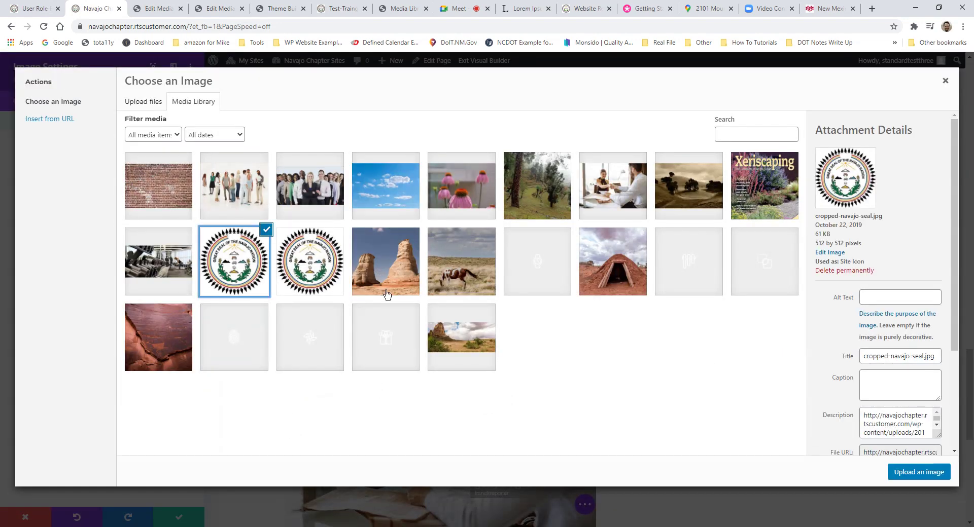
pyautogui.click(918, 472)
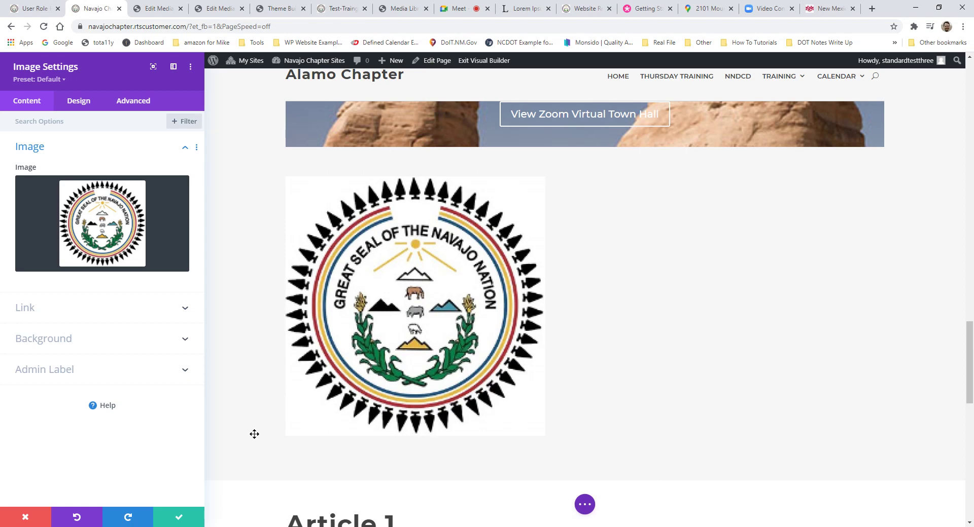
# Step: Set the Navajo seal image to 20% width and center module alignment, then save
pyautogui.click(77, 107)
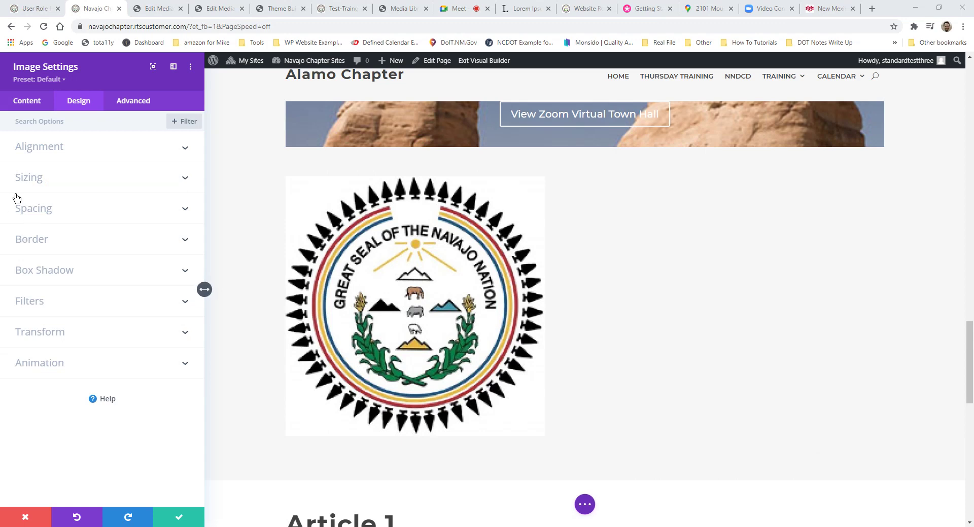
pyautogui.click(28, 178)
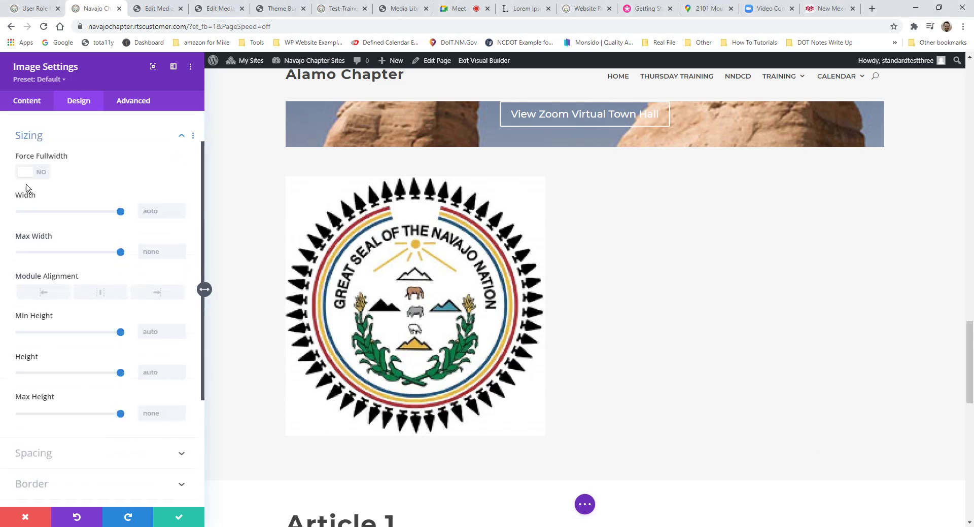
pyautogui.scroll(-2, 76, 193)
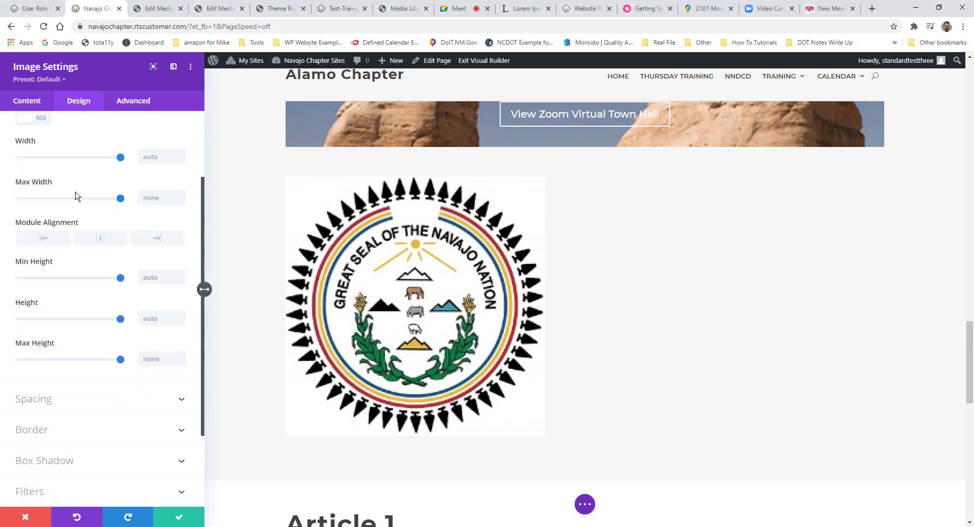
pyautogui.scroll(1, 71, 197)
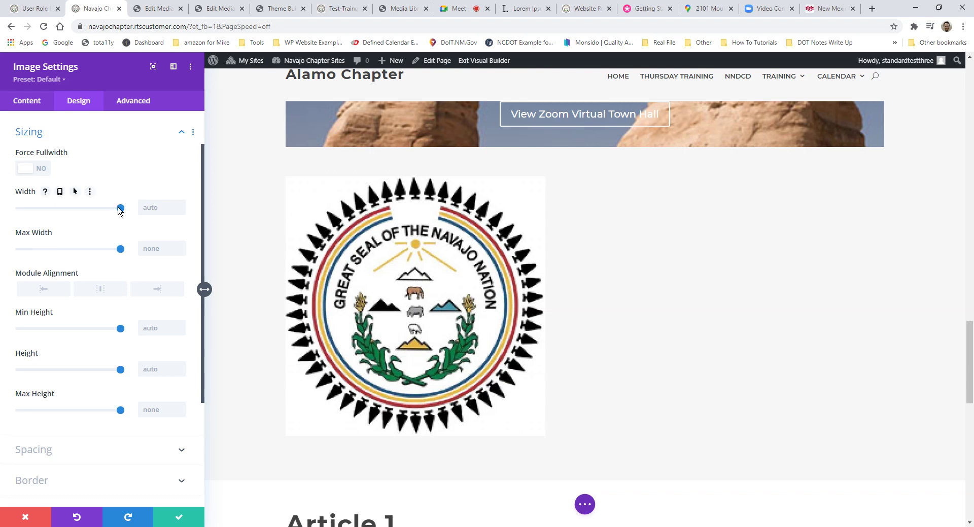
pyautogui.moveTo(120, 208); pyautogui.dragTo(42, 214)
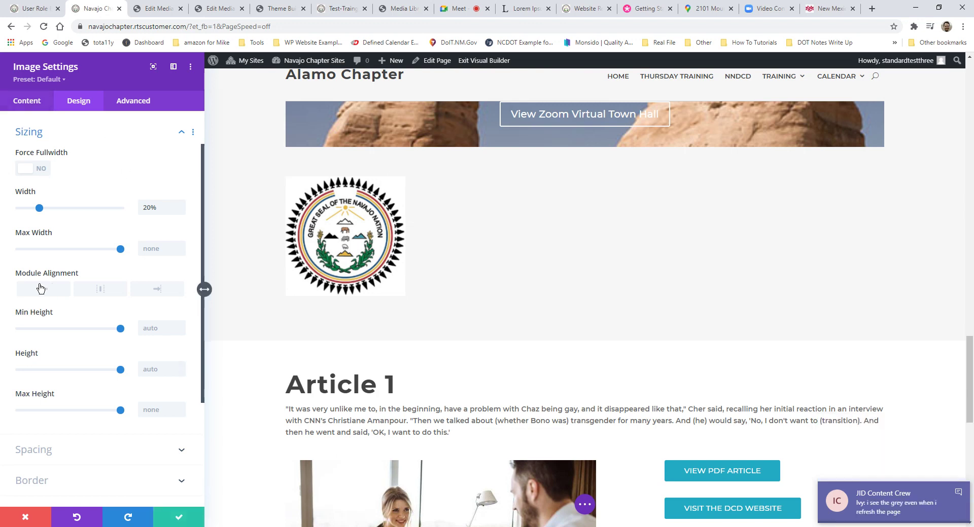
pyautogui.click(98, 292)
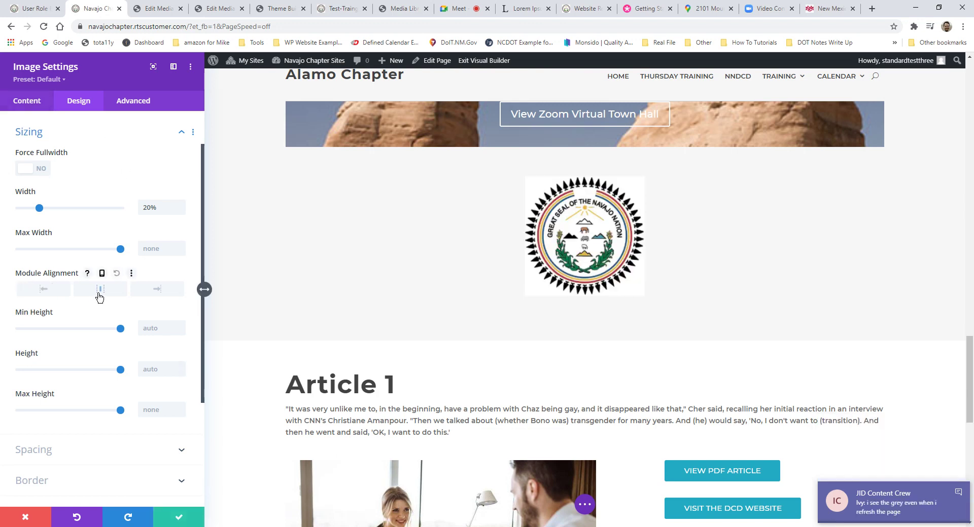
pyautogui.click(191, 520)
pyautogui.scroll(3, 507, 350)
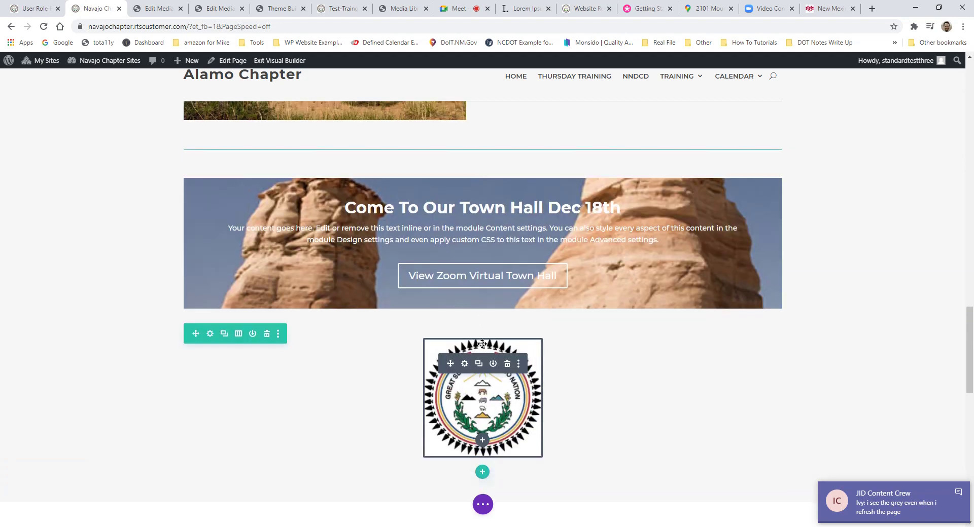
# Step: Add a one-column row below the seal holding an image module with the AA4 coneflower photo
pyautogui.scroll(-1, 467, 329)
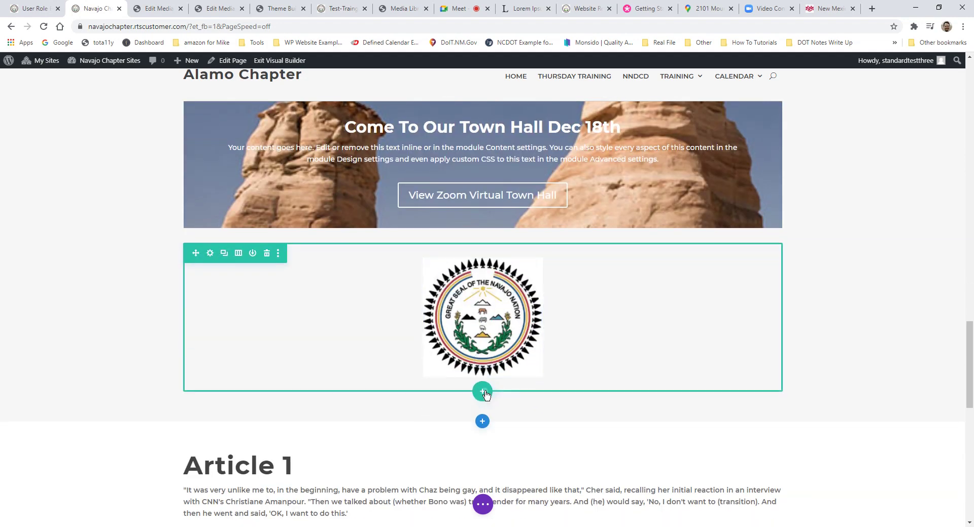
pyautogui.click(482, 392)
pyautogui.click(424, 210)
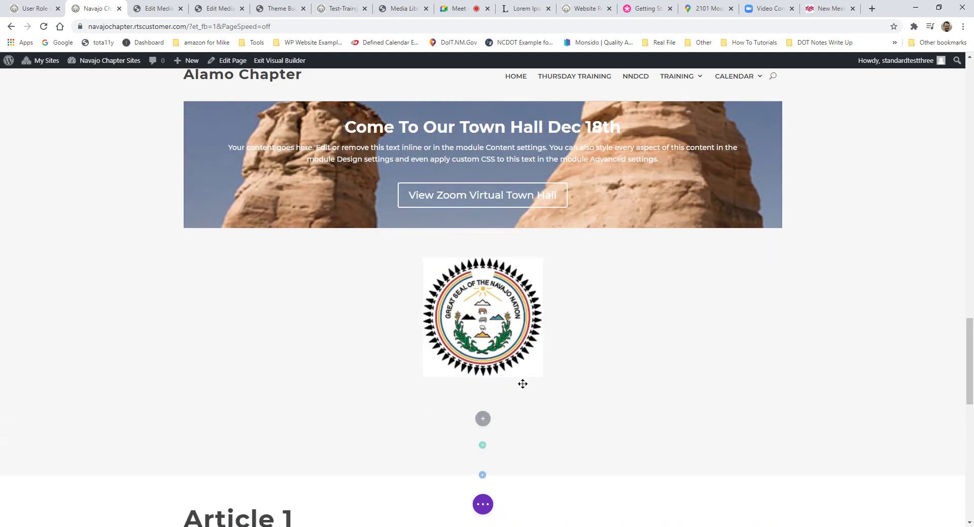
pyautogui.write('image')
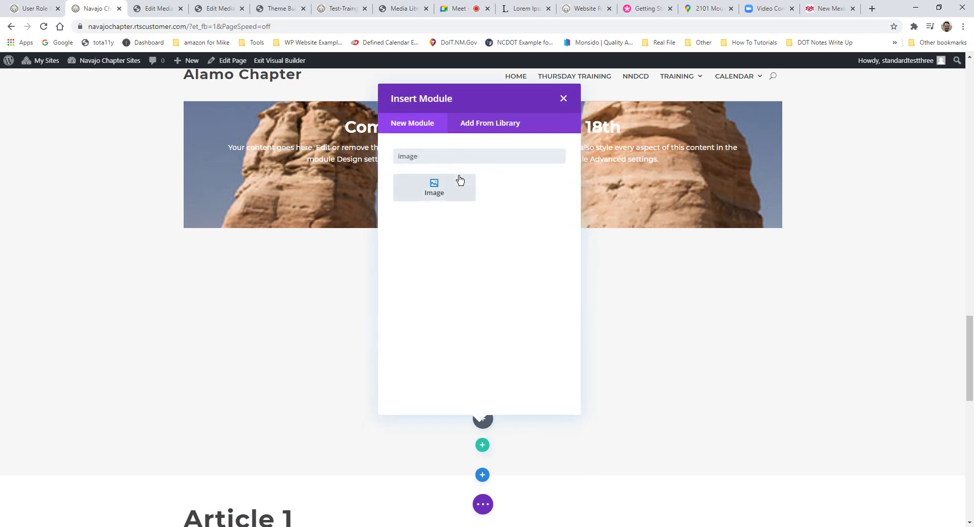
pyautogui.click(460, 180)
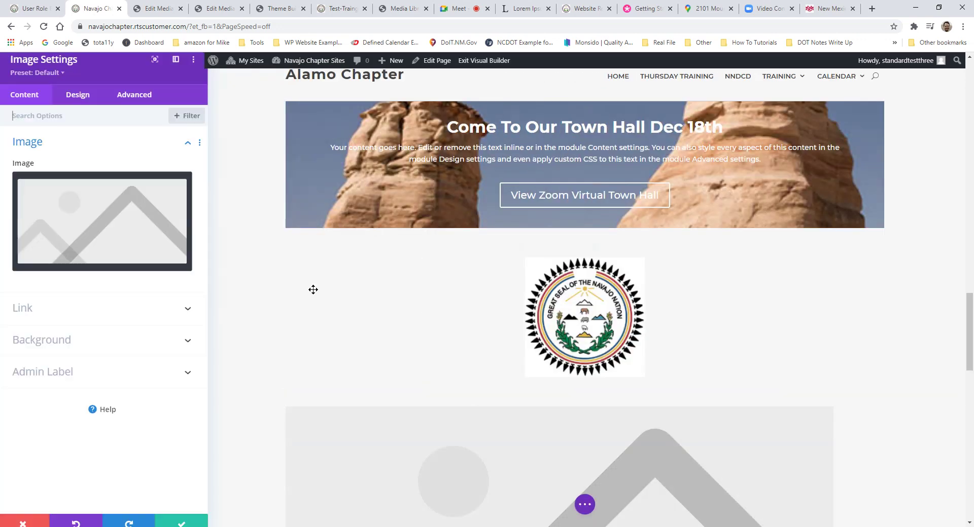
pyautogui.click(141, 193)
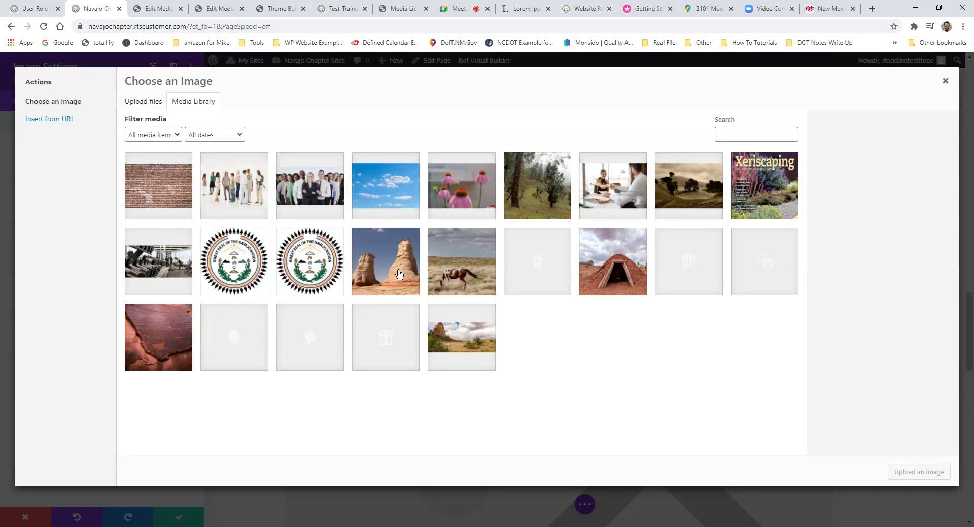
pyautogui.click(454, 187)
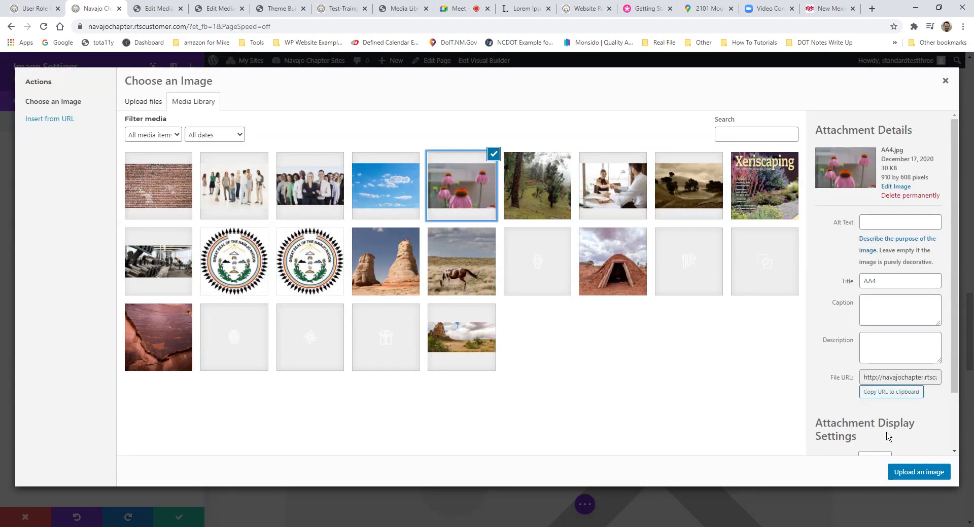
pyautogui.click(918, 472)
pyautogui.scroll(-5, 352, 297)
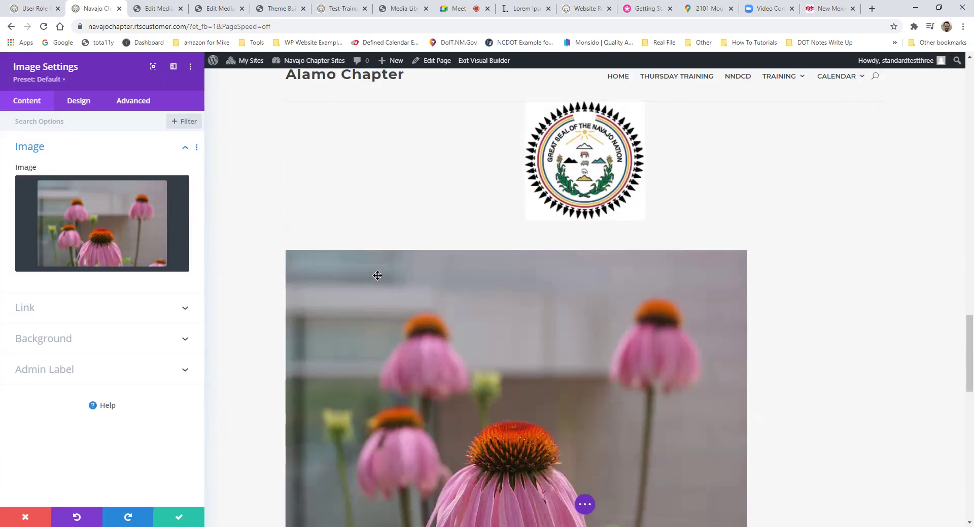
pyautogui.scroll(2, 544, 320)
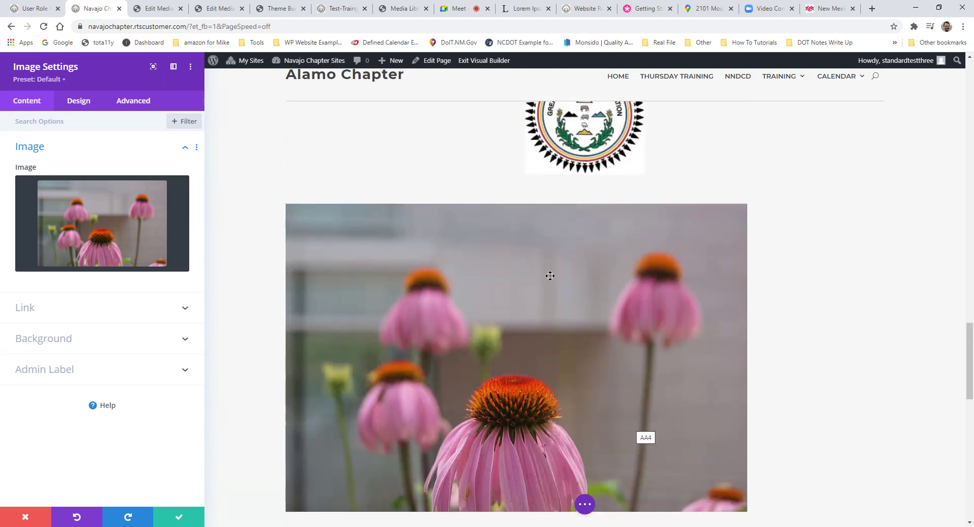
# Step: Set the AA4 coneflower image to 42% width with center module alignment and save
pyautogui.click(81, 111)
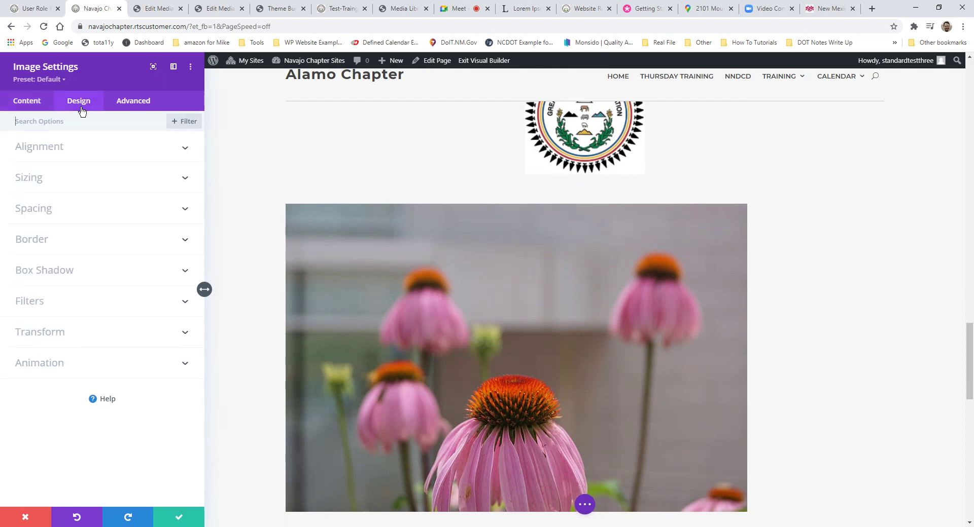
pyautogui.click(29, 179)
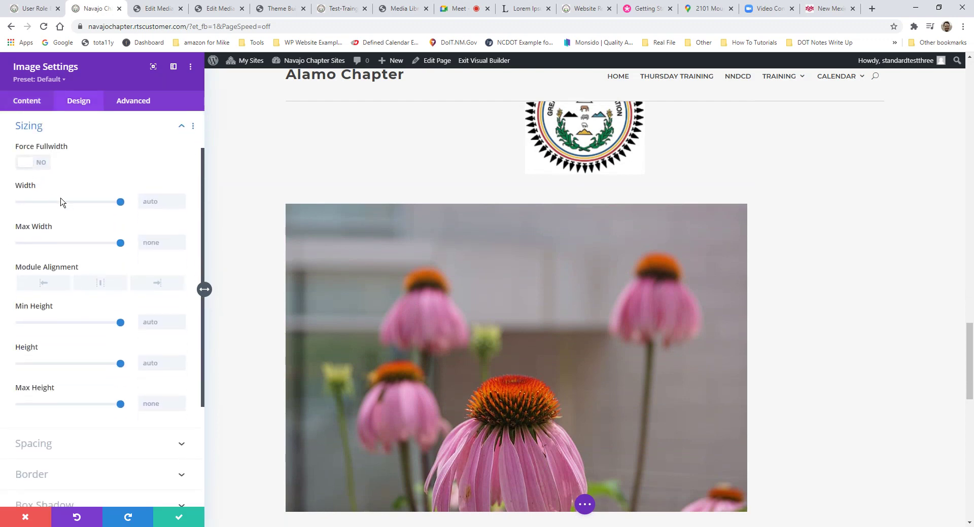
pyautogui.moveTo(113, 204); pyautogui.dragTo(71, 201)
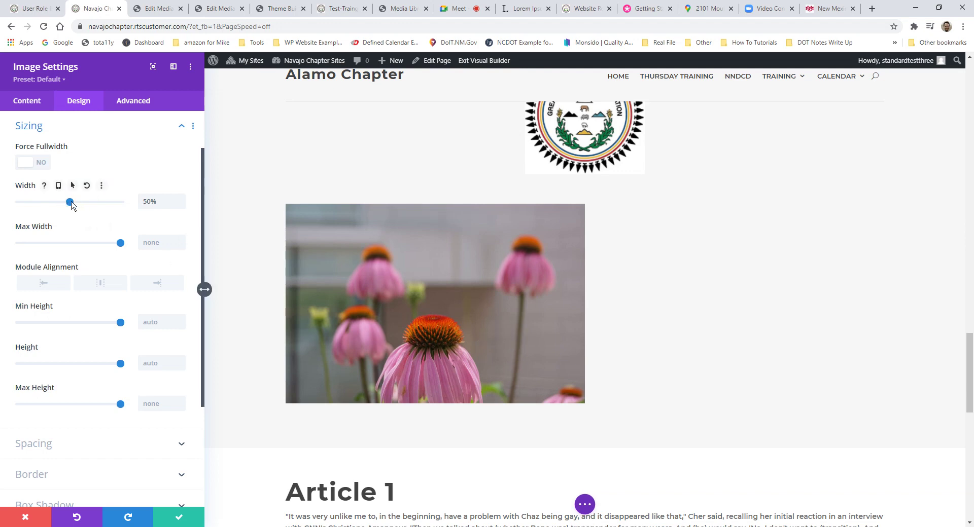
pyautogui.moveTo(70, 202); pyautogui.dragTo(61, 202)
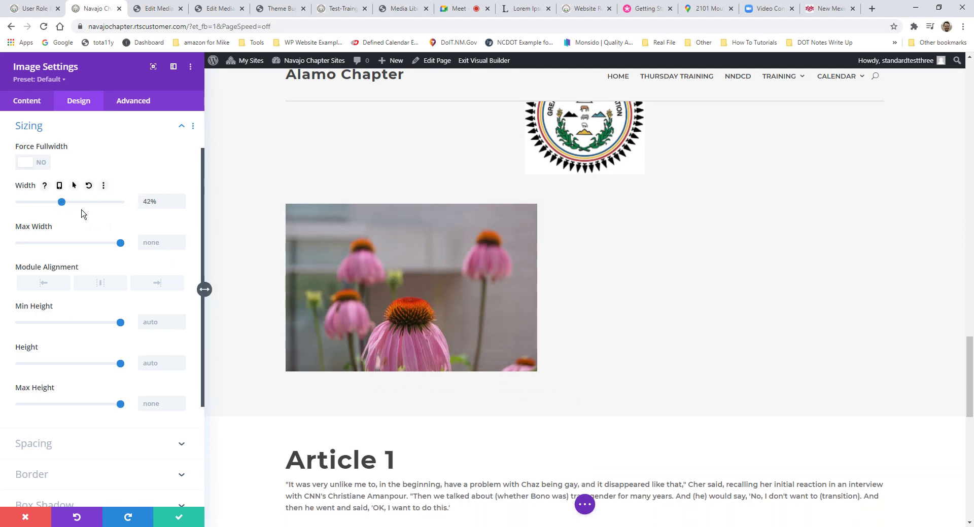
pyautogui.click(184, 519)
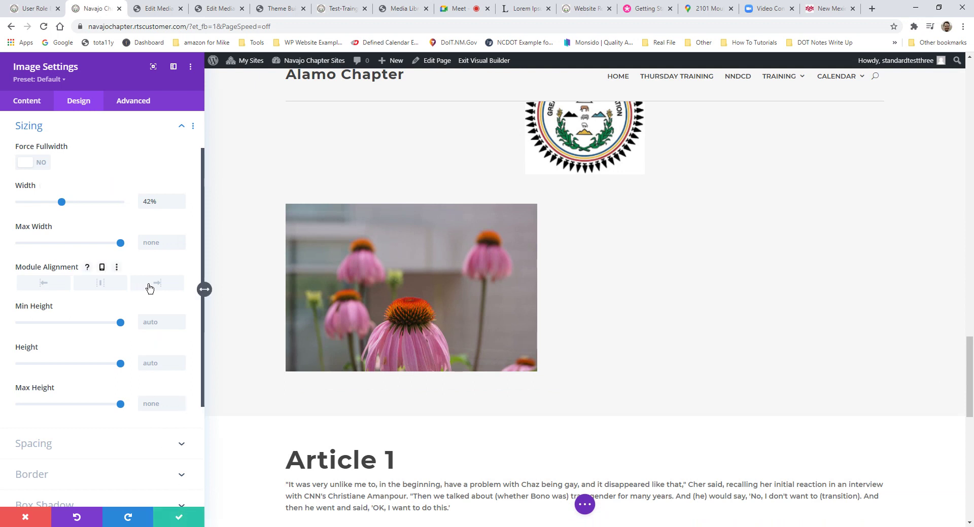
pyautogui.click(104, 287)
pyautogui.click(182, 520)
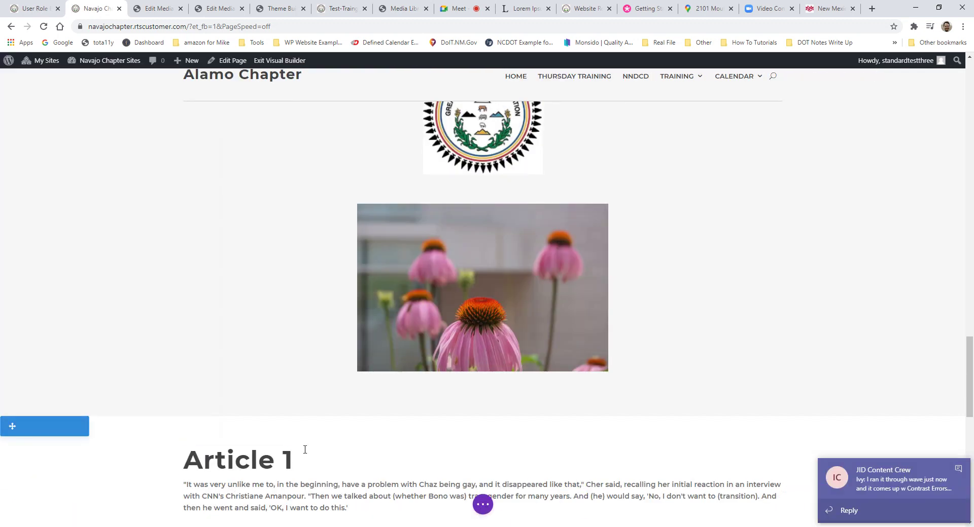
pyautogui.scroll(3, 586, 345)
pyautogui.scroll(-3, 634, 343)
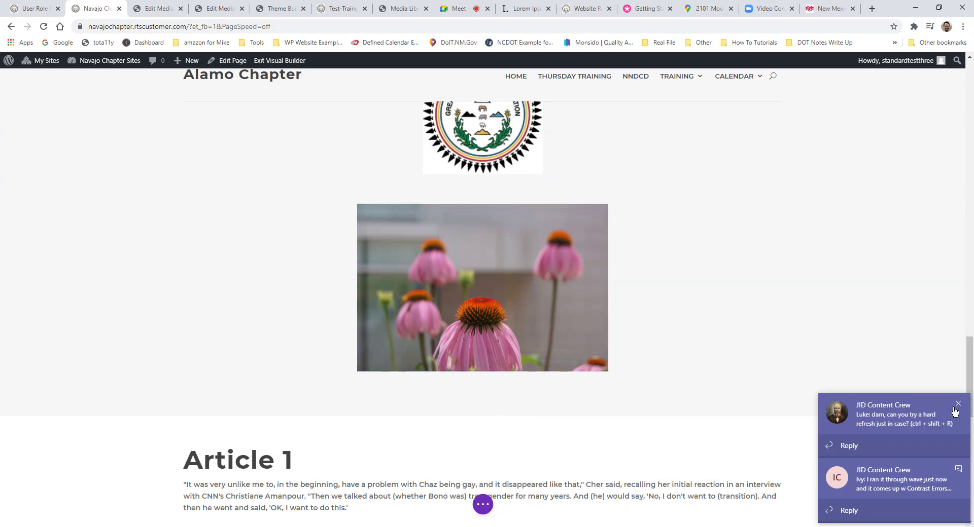
# Step: Dismiss the two chat notifications in the screen corner
pyautogui.click(956, 406)
pyautogui.click(958, 470)
pyautogui.scroll(1, 376, 231)
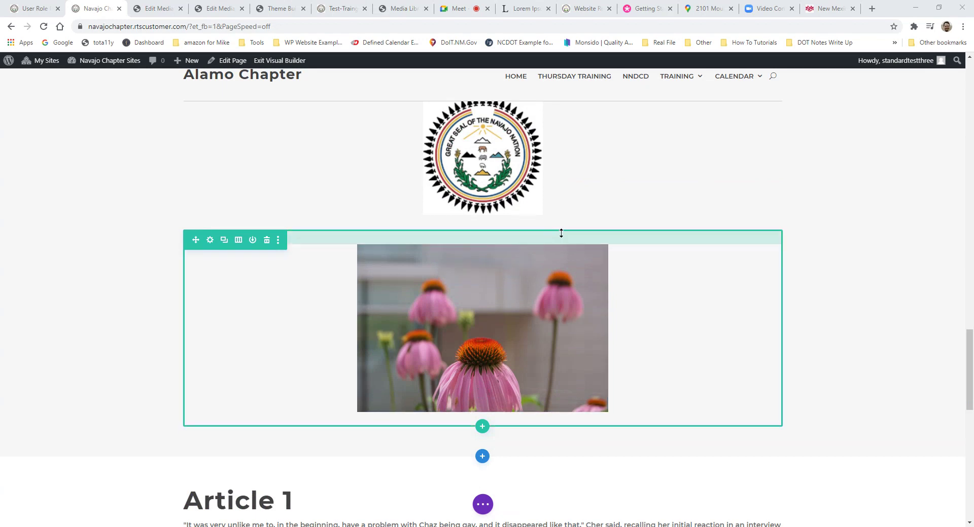
pyautogui.scroll(3, 655, 289)
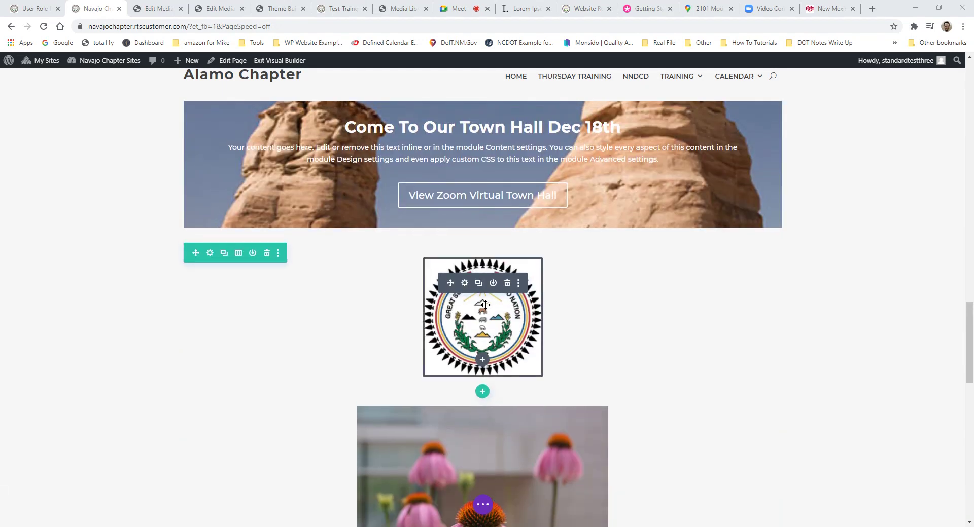
# Step: Open the seal logo's settings and set its Design alignment to center
pyautogui.click(464, 283)
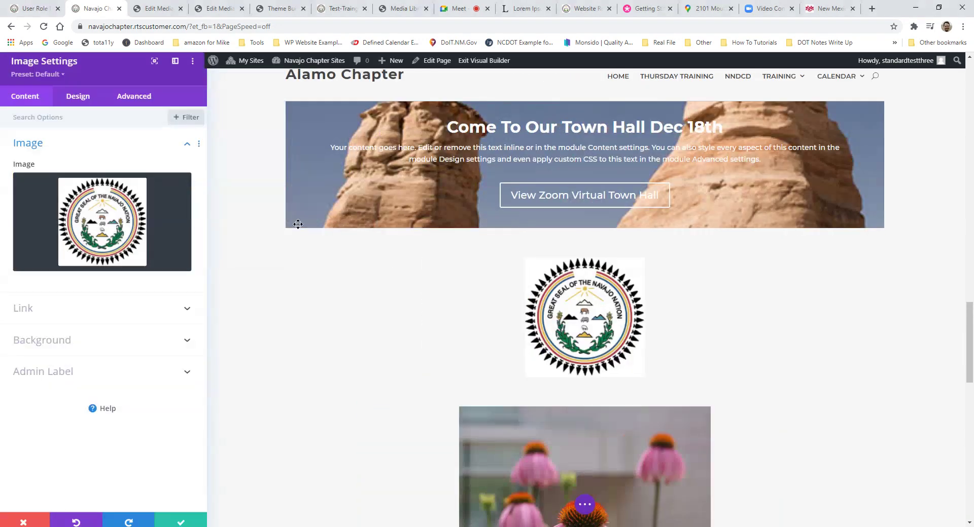
pyautogui.click(77, 100)
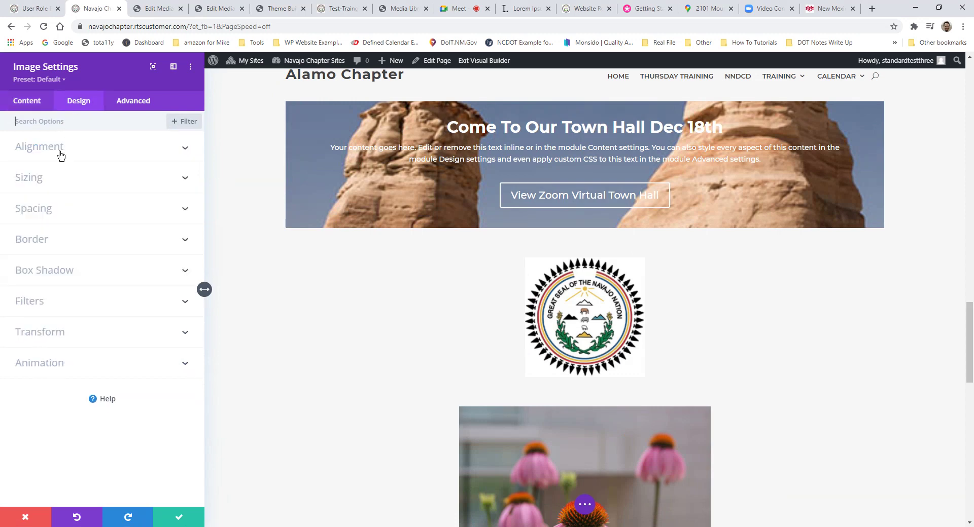
pyautogui.click(33, 106)
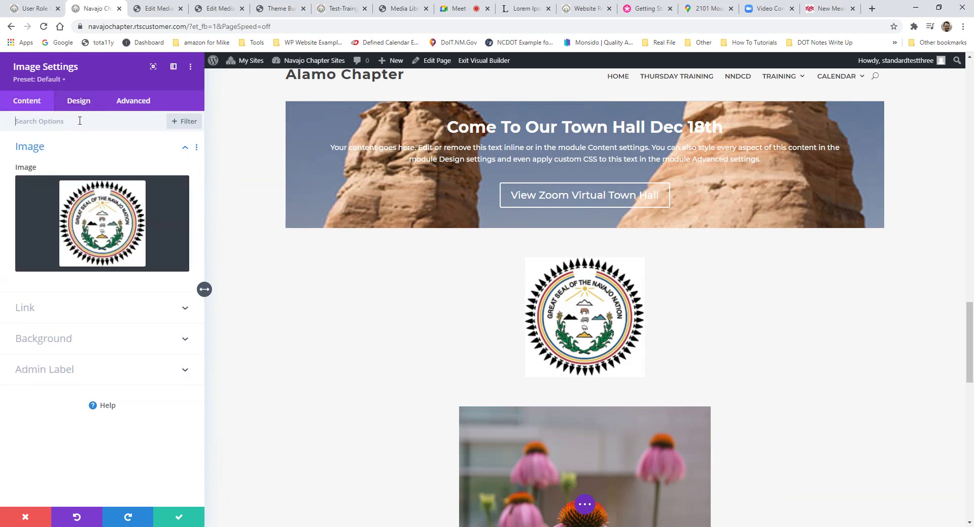
pyautogui.click(74, 106)
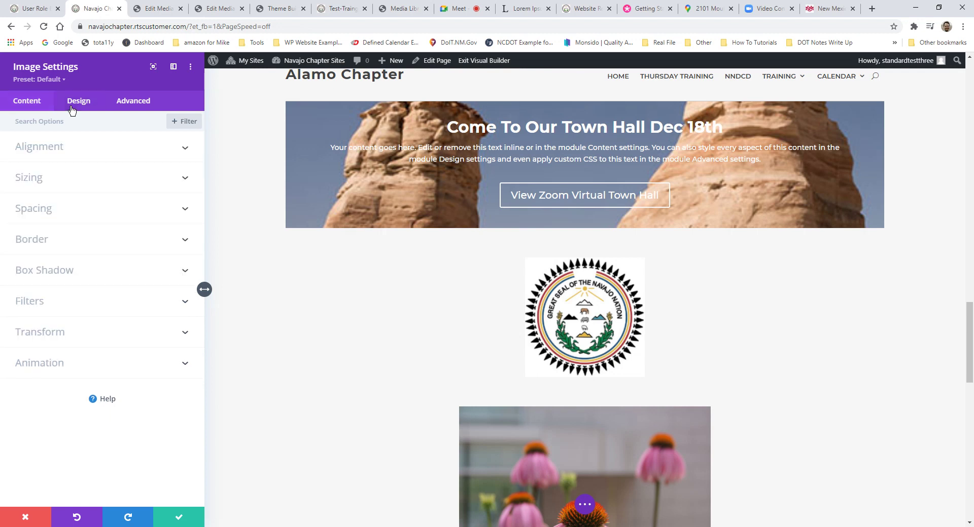
pyautogui.click(63, 154)
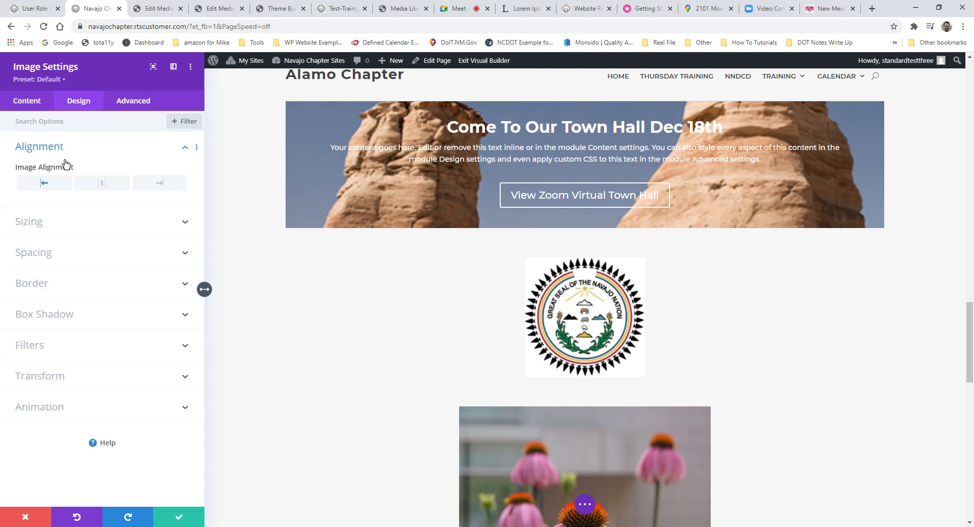
pyautogui.click(80, 185)
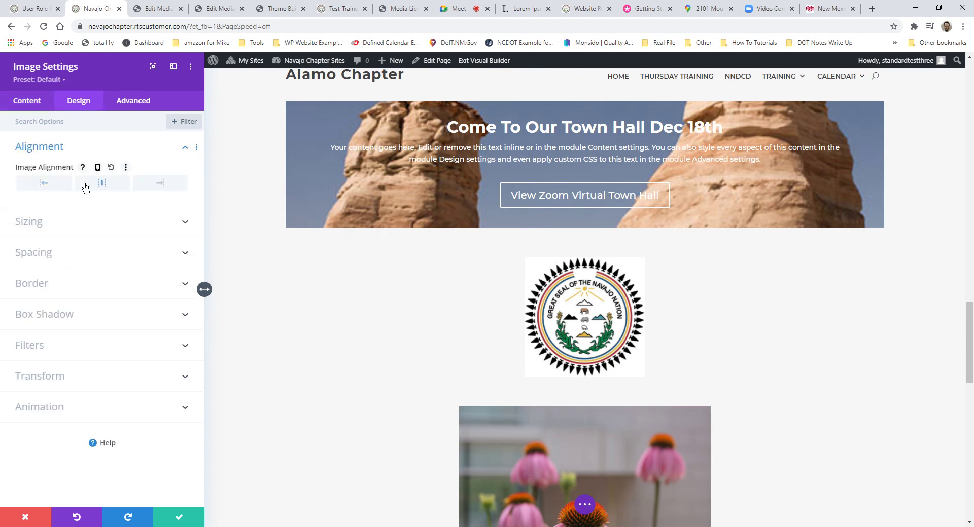
pyautogui.click(51, 145)
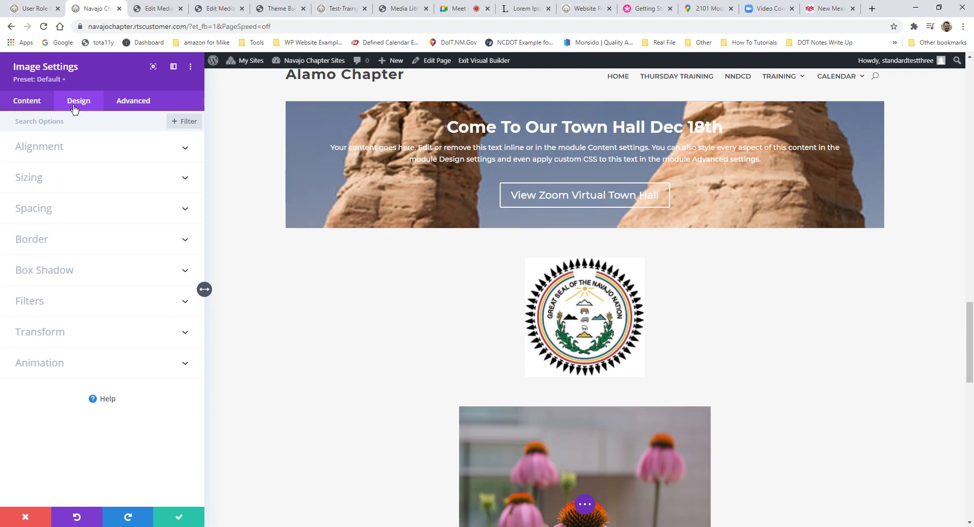
pyautogui.scroll(-3, 606, 406)
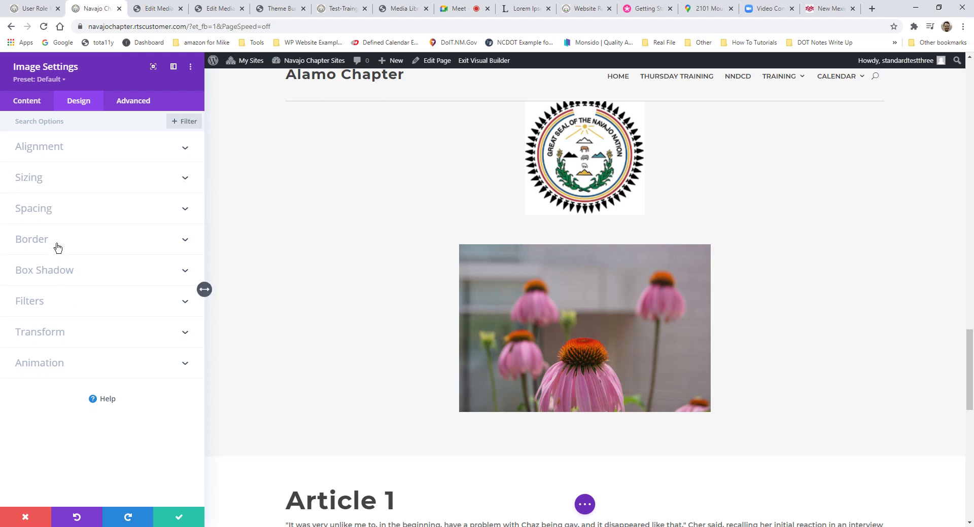
# Step: Give the seal a Box Shadow preset with 15px horizontal position and save
pyautogui.click(59, 274)
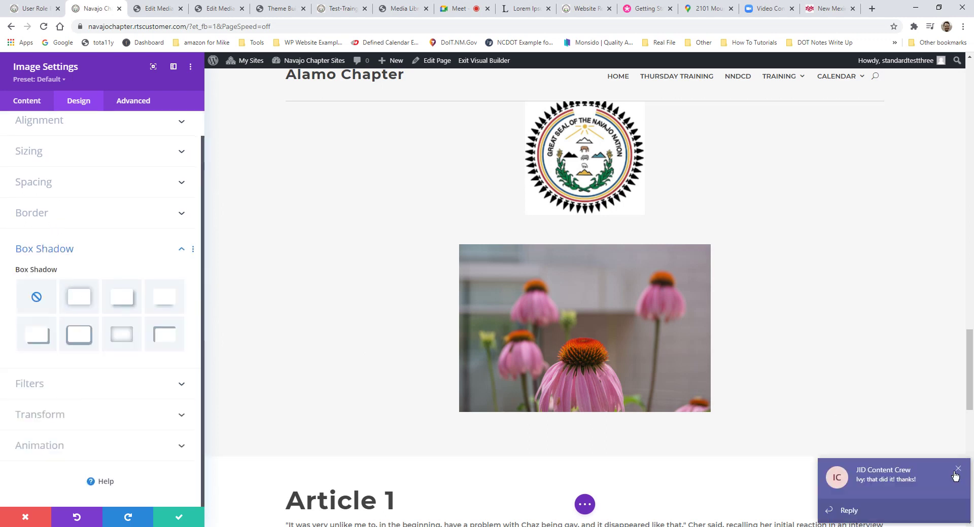
pyautogui.click(957, 476)
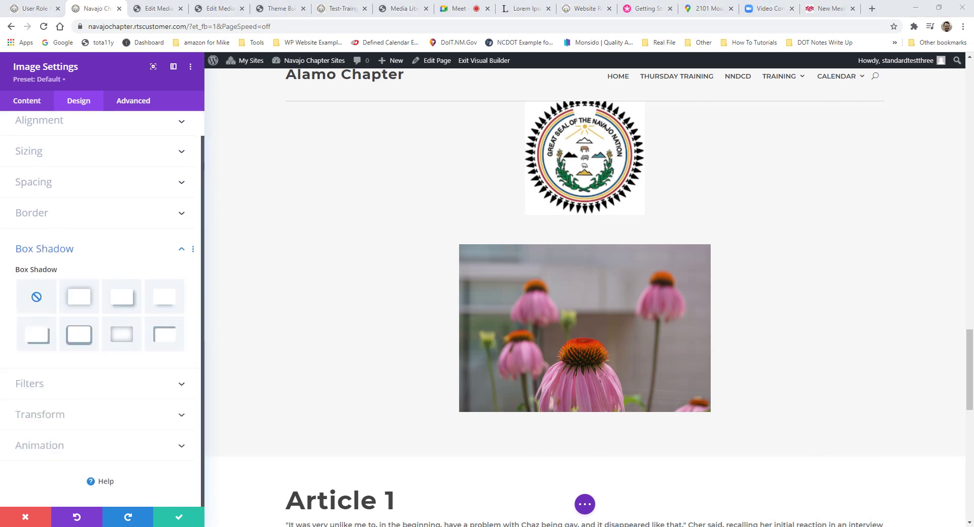
pyautogui.rightClick(509, 526)
pyautogui.click(503, 516)
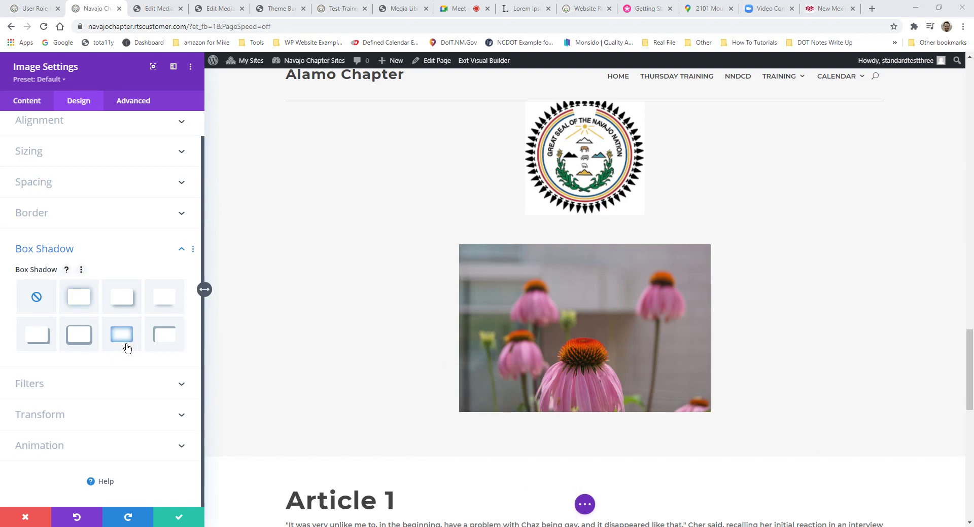
pyautogui.click(127, 305)
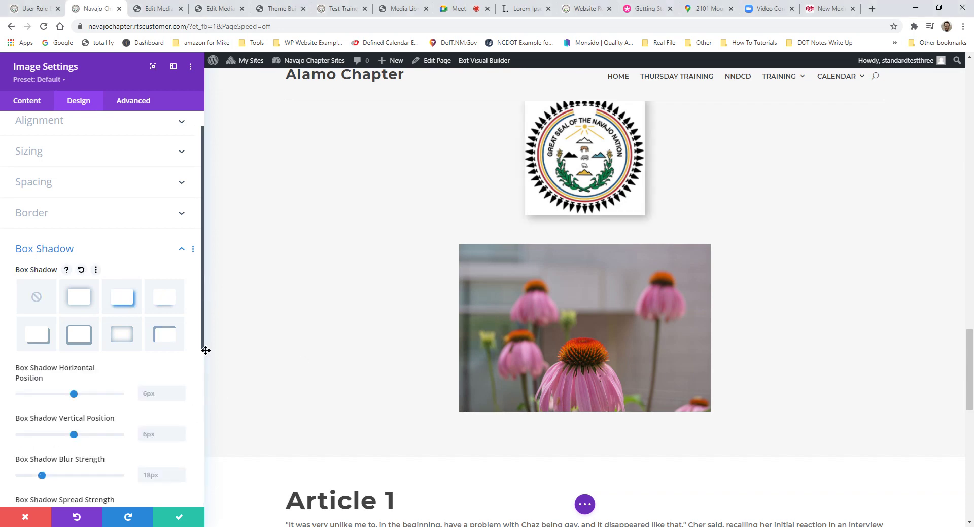
pyautogui.moveTo(74, 395); pyautogui.dragTo(92, 400)
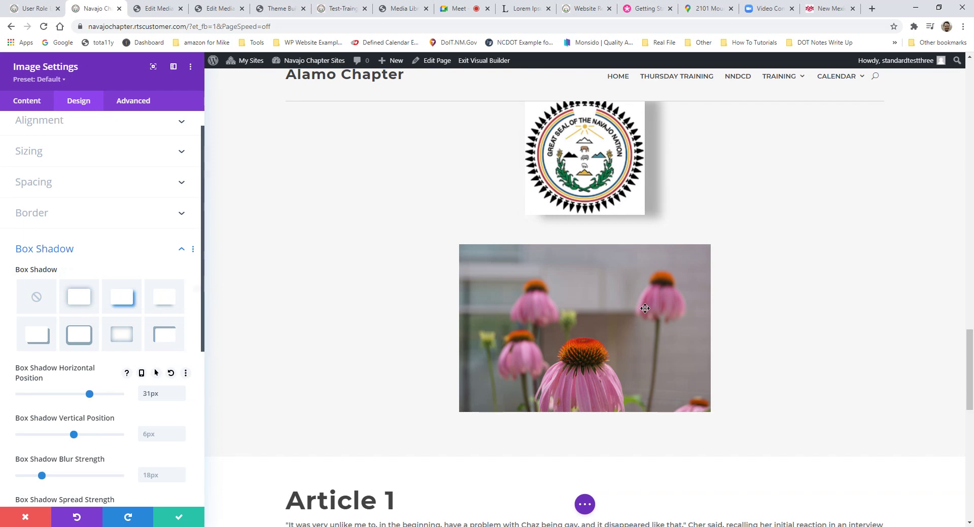
pyautogui.scroll(2, 628, 242)
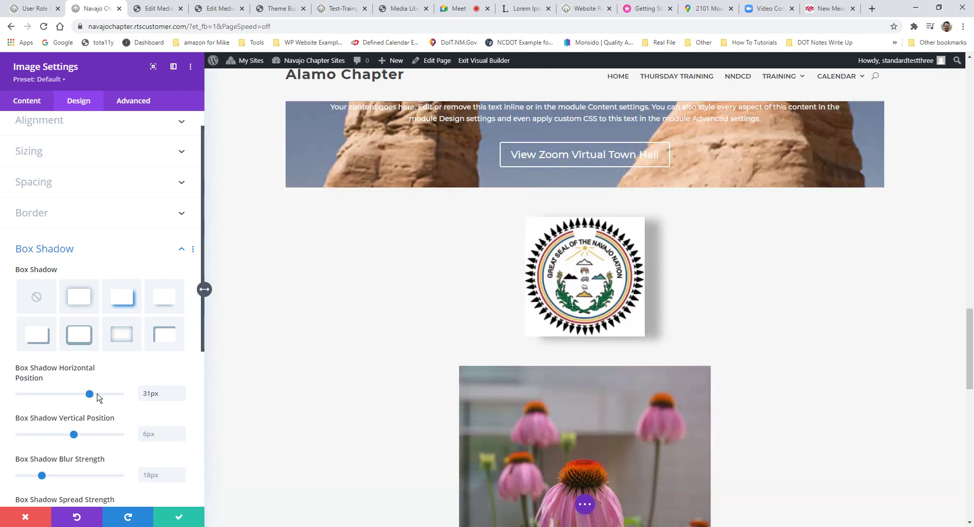
pyautogui.moveTo(90, 395); pyautogui.dragTo(80, 396)
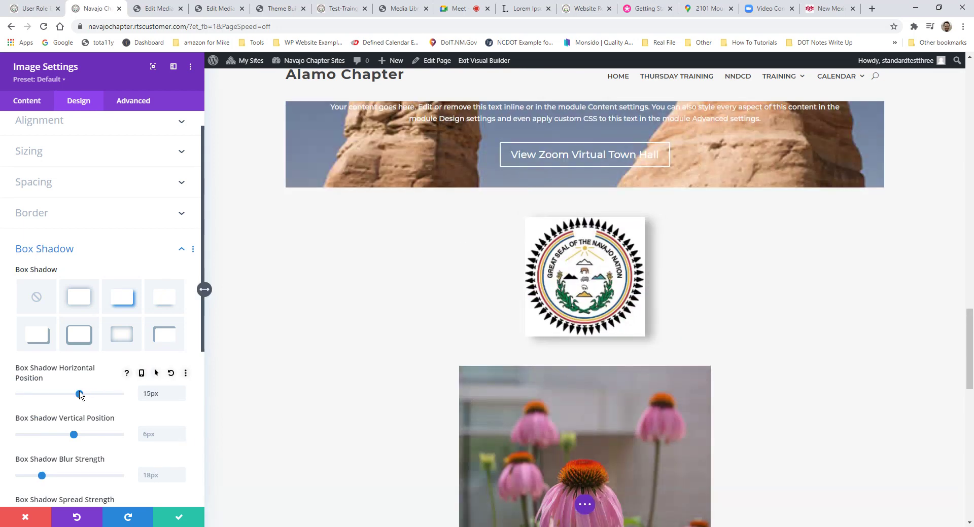
pyautogui.click(179, 517)
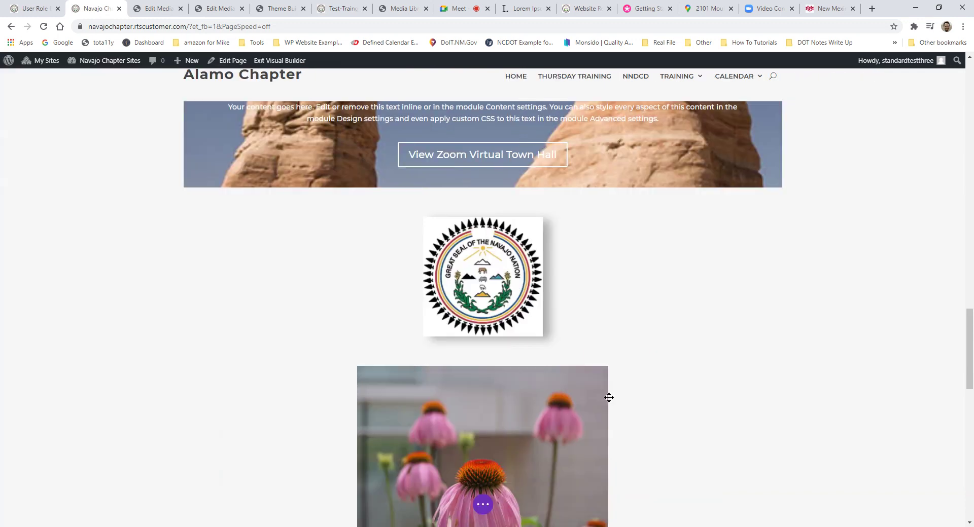
# Step: Try Box Shadow presets on the flower image, ending on the hard offset shadow
pyautogui.click(462, 397)
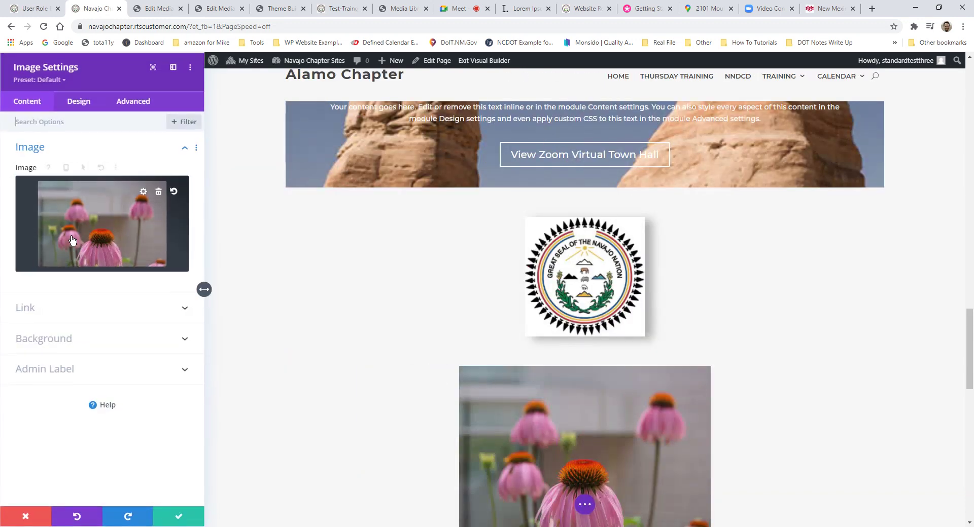
pyautogui.click(68, 338)
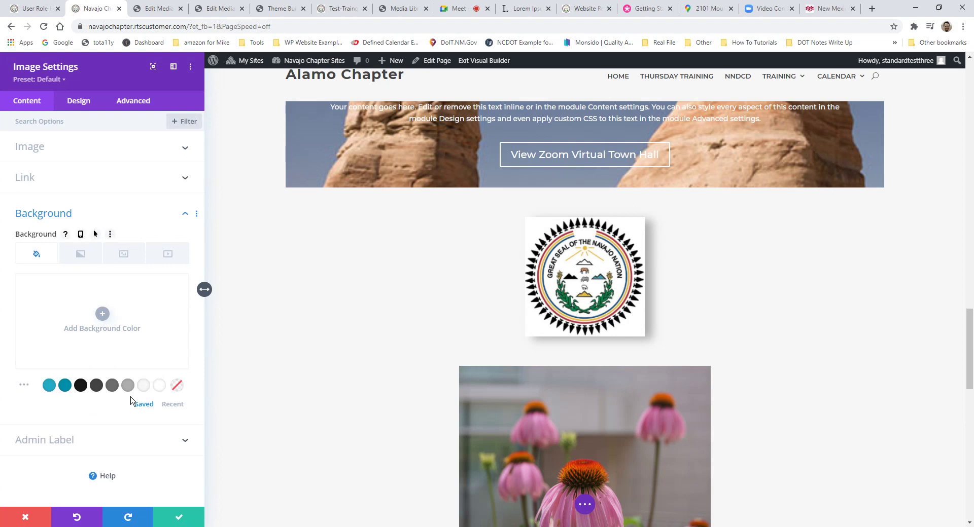
pyautogui.click(85, 109)
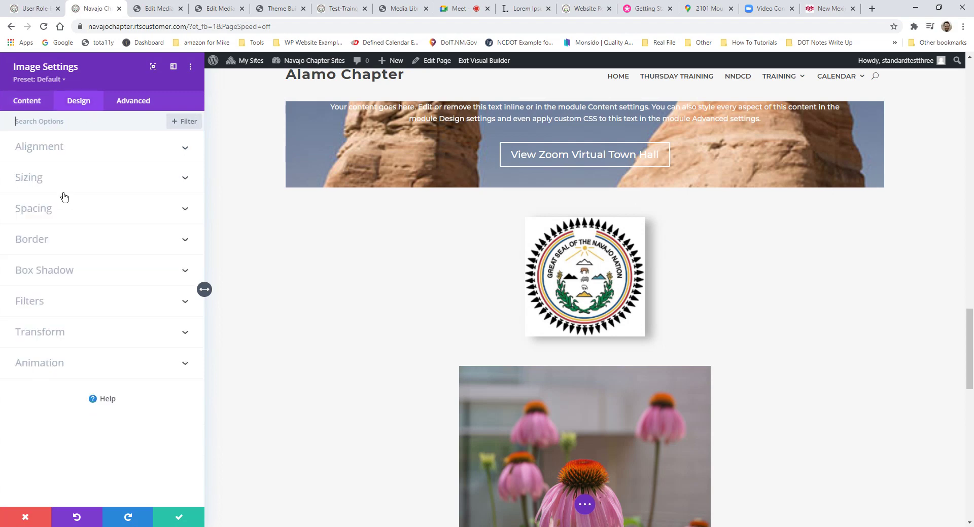
pyautogui.click(54, 271)
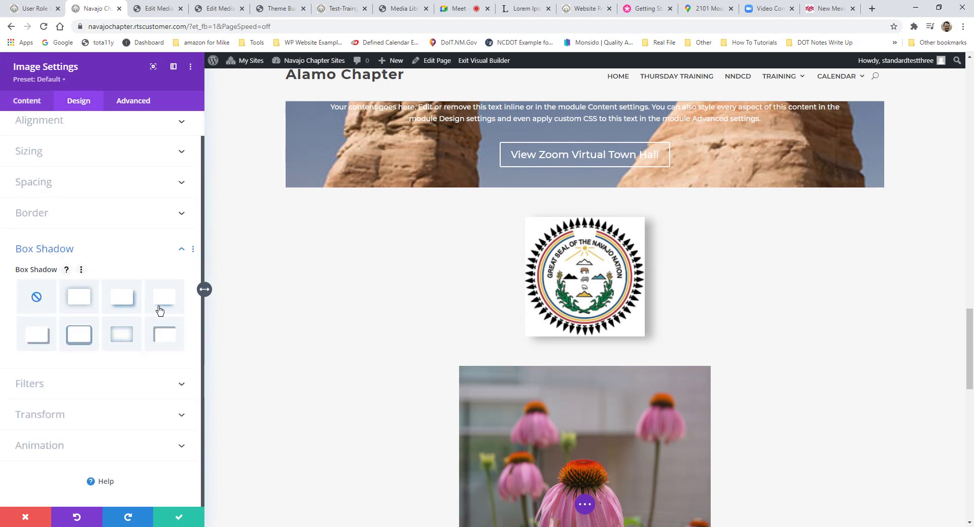
pyautogui.click(126, 306)
pyautogui.scroll(-3, 633, 320)
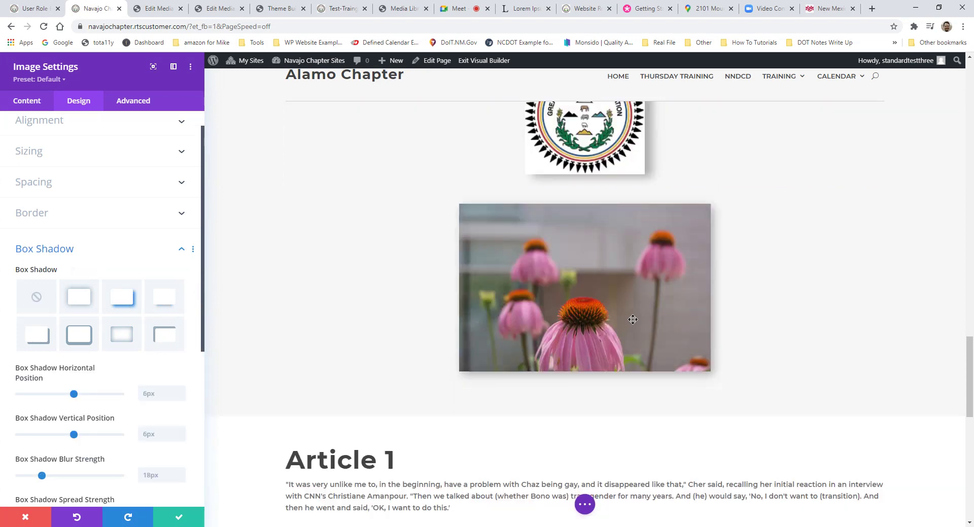
pyautogui.click(37, 336)
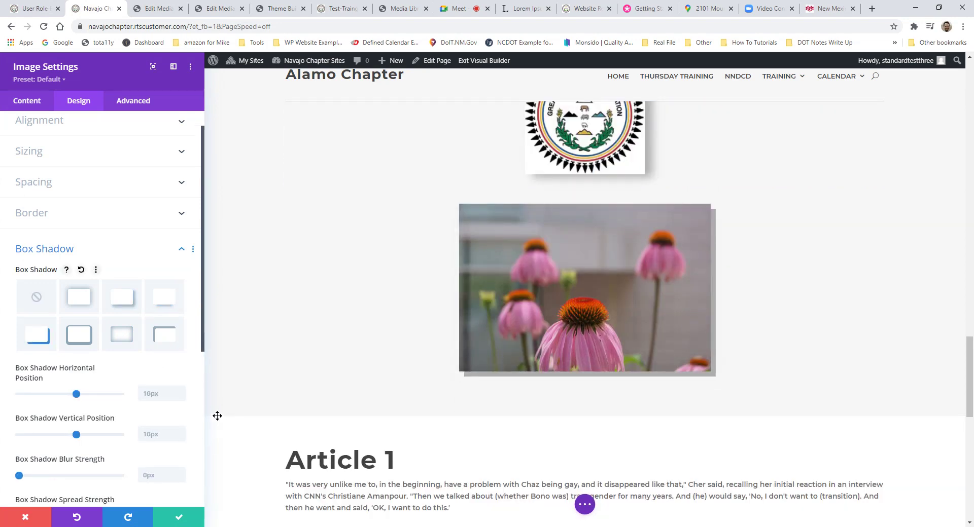
pyautogui.scroll(-5, 107, 401)
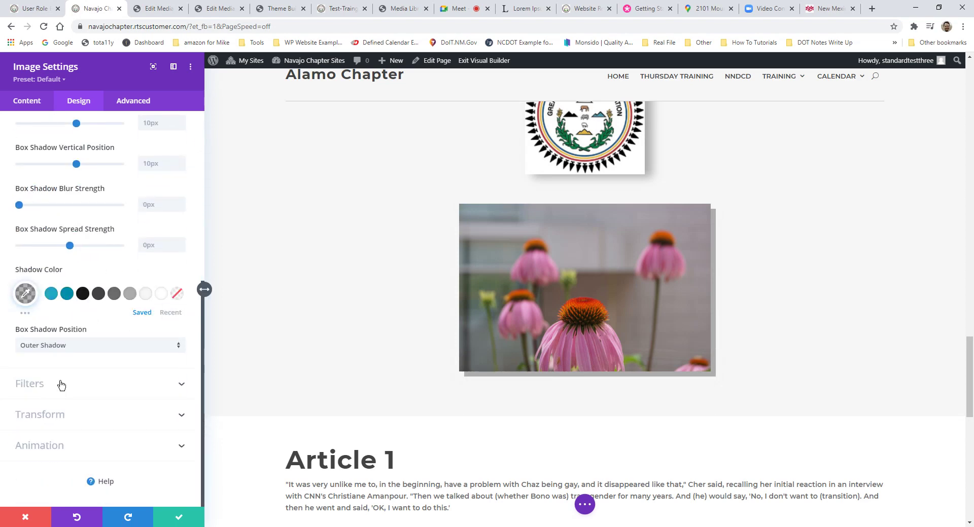
pyautogui.scroll(5, 66, 383)
# Step: Set a 4px teal border on the flower image, then discard all changes and close settings
pyautogui.click(45, 197)
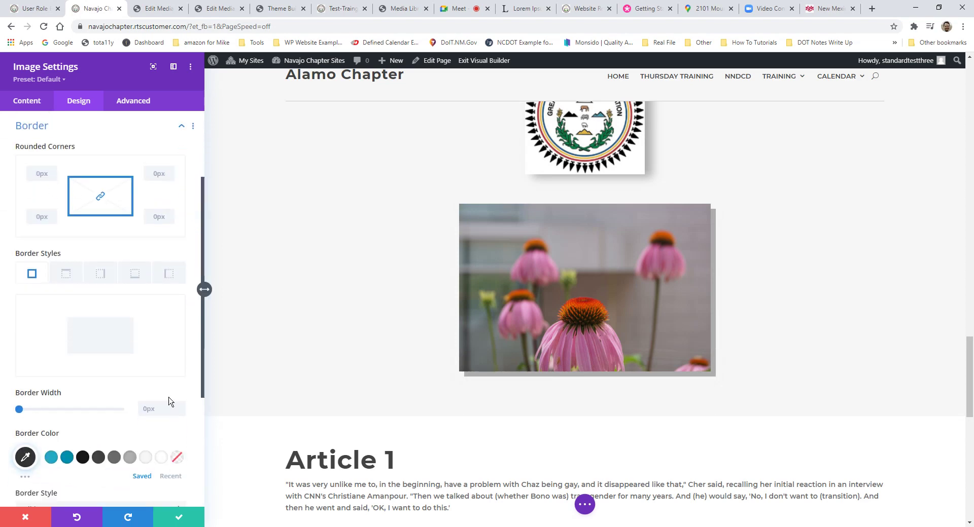
pyautogui.click(181, 405)
pyautogui.click(181, 406)
pyautogui.click(181, 406)
pyautogui.click(181, 406)
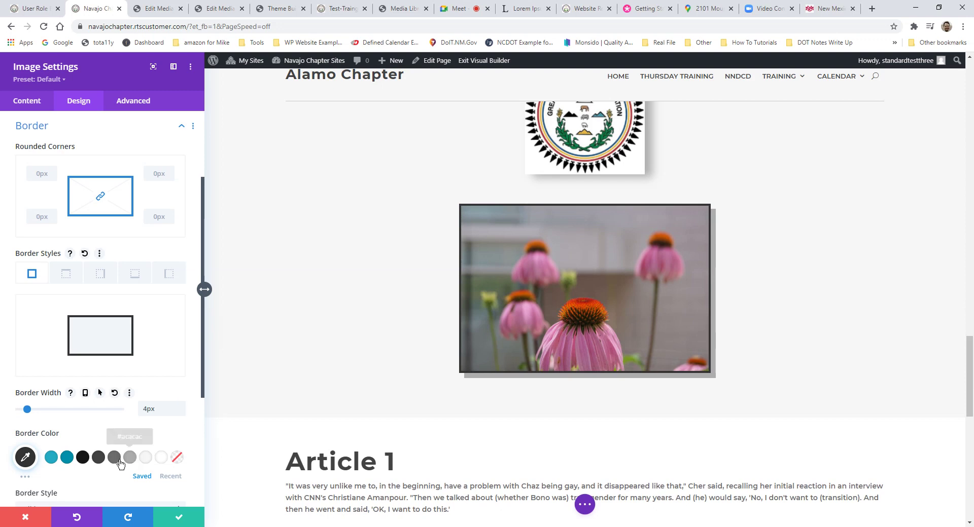
pyautogui.click(51, 457)
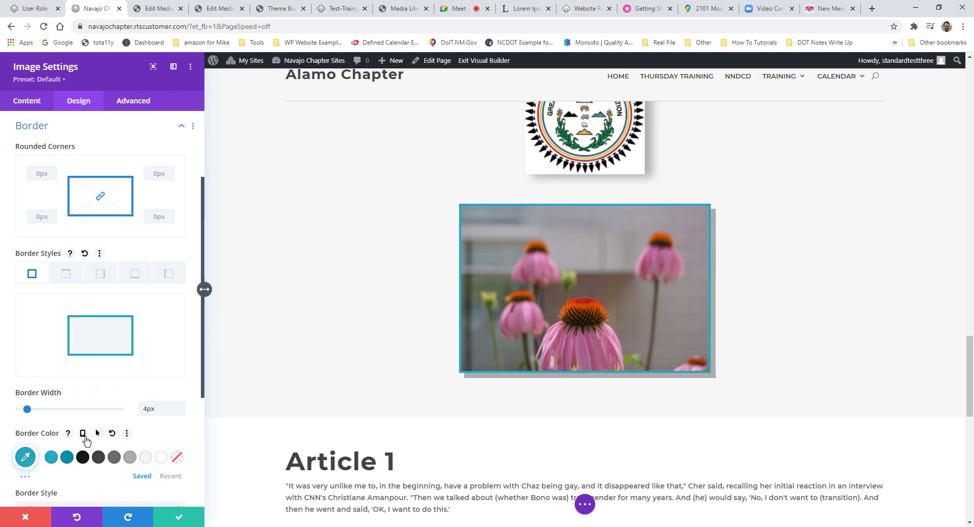
pyautogui.click(25, 517)
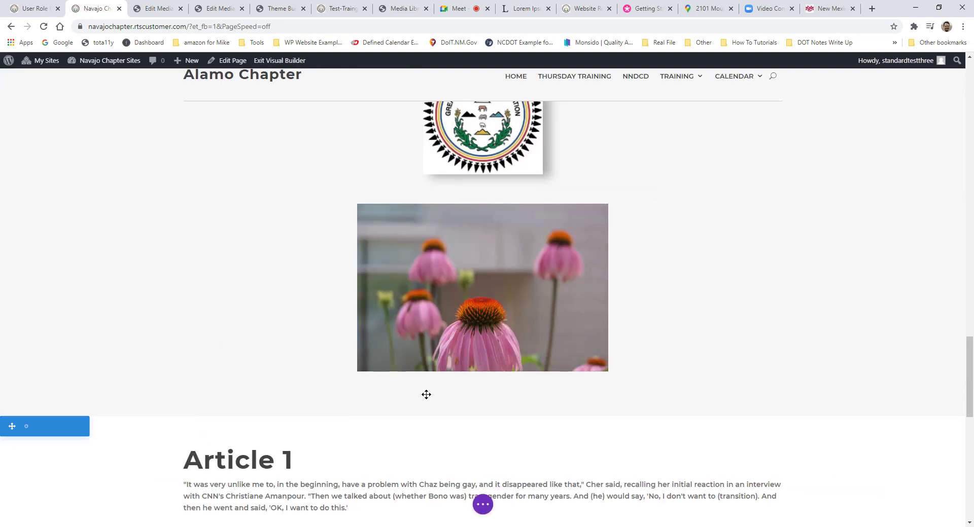
pyautogui.scroll(3, 517, 368)
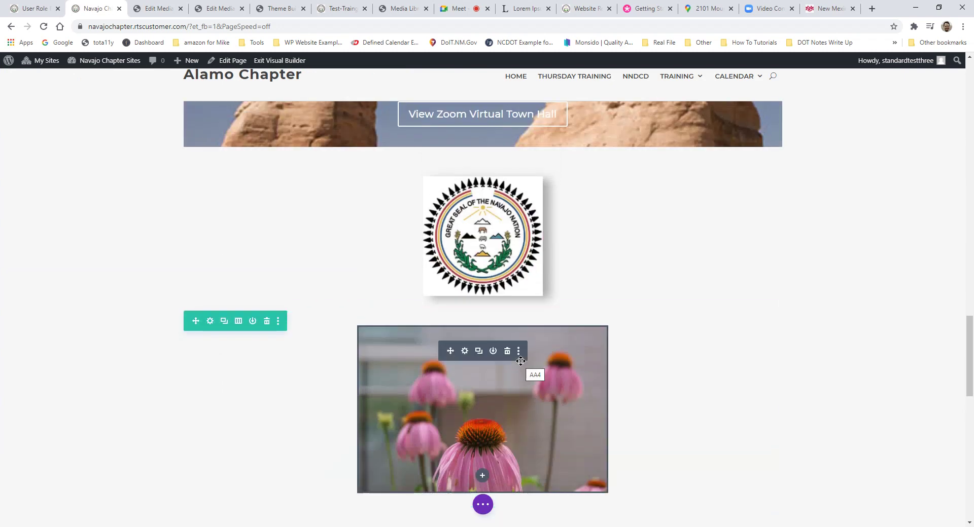
# Step: Apply the bottom-left hard offset Box Shadow preset to the coneflower image and save
pyautogui.click(464, 351)
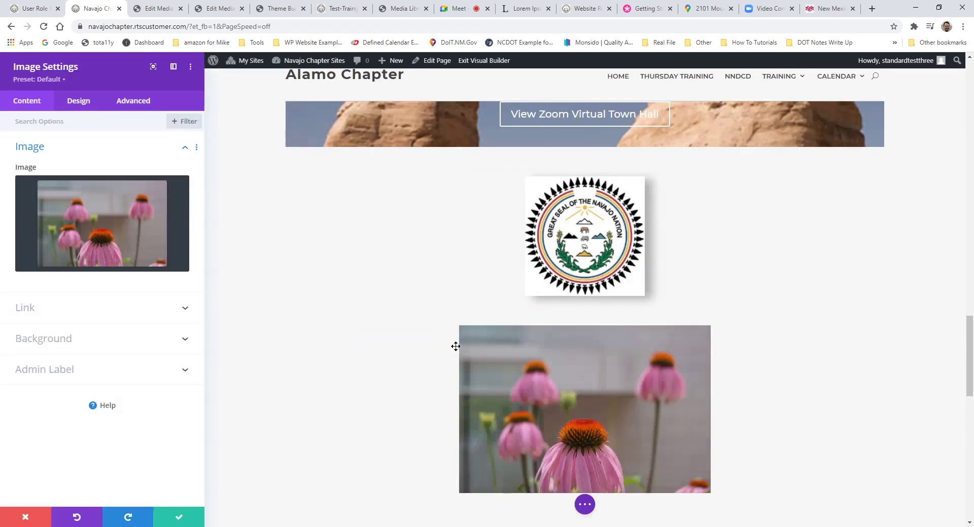
pyautogui.click(79, 101)
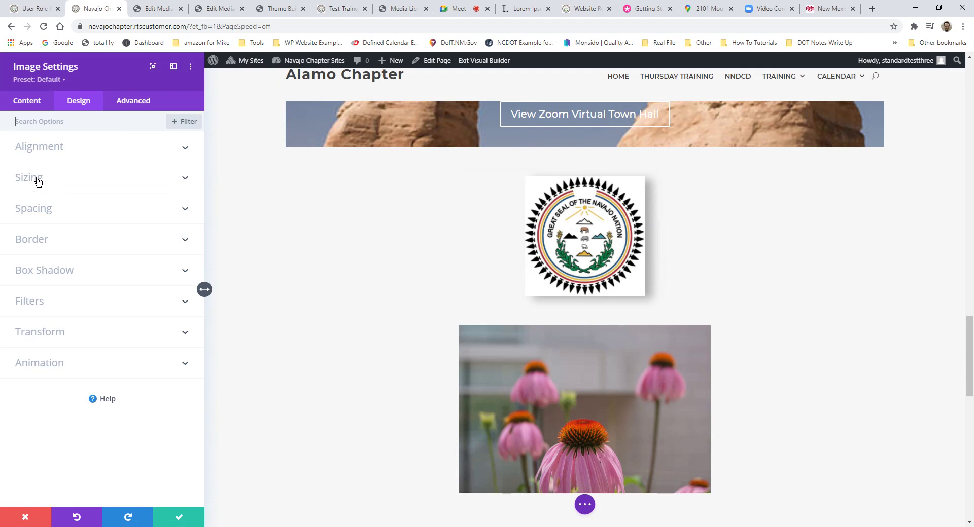
pyautogui.click(49, 272)
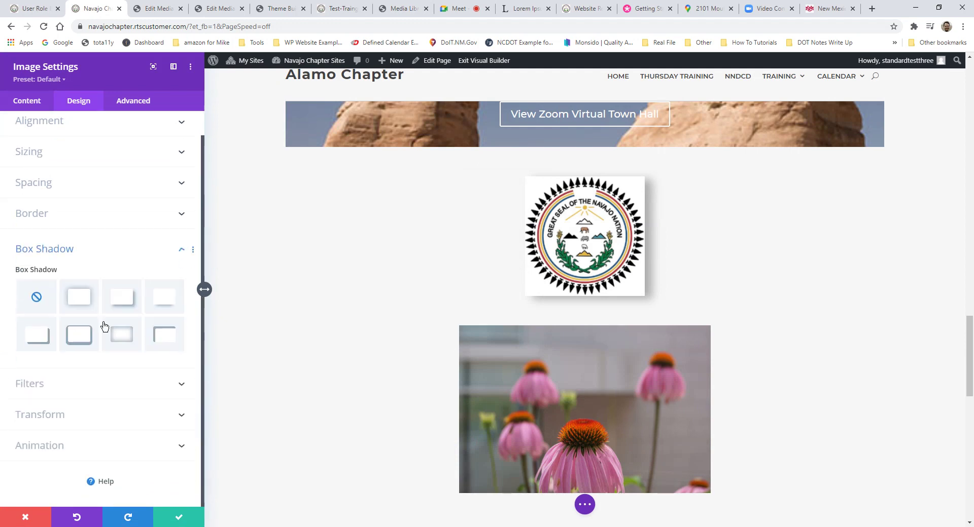
pyautogui.click(37, 336)
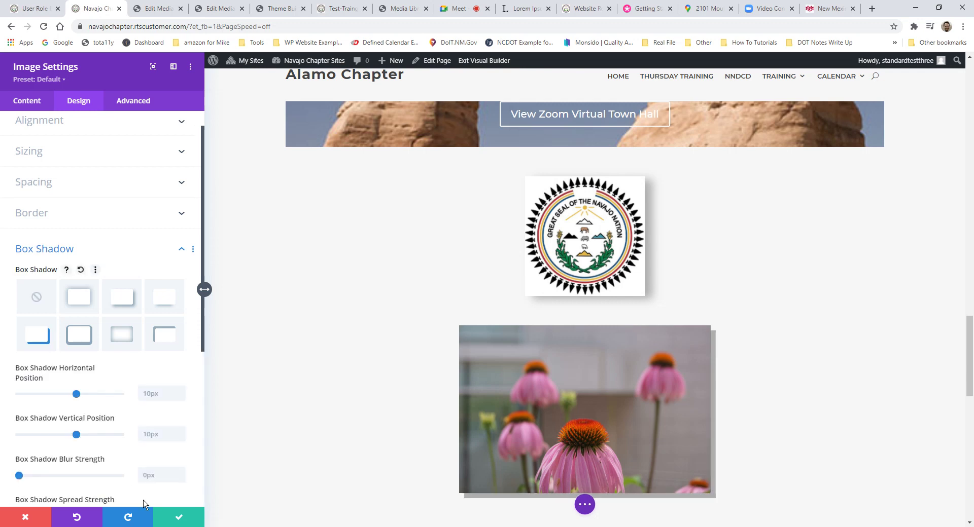
pyautogui.click(190, 518)
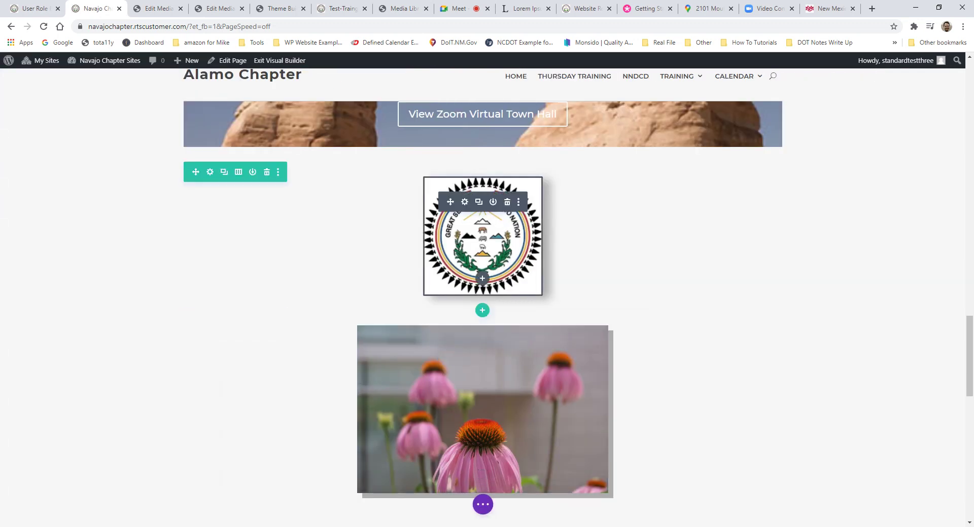
# Step: Load photopea.com in a new Chrome tab
pyautogui.click(878, 10)
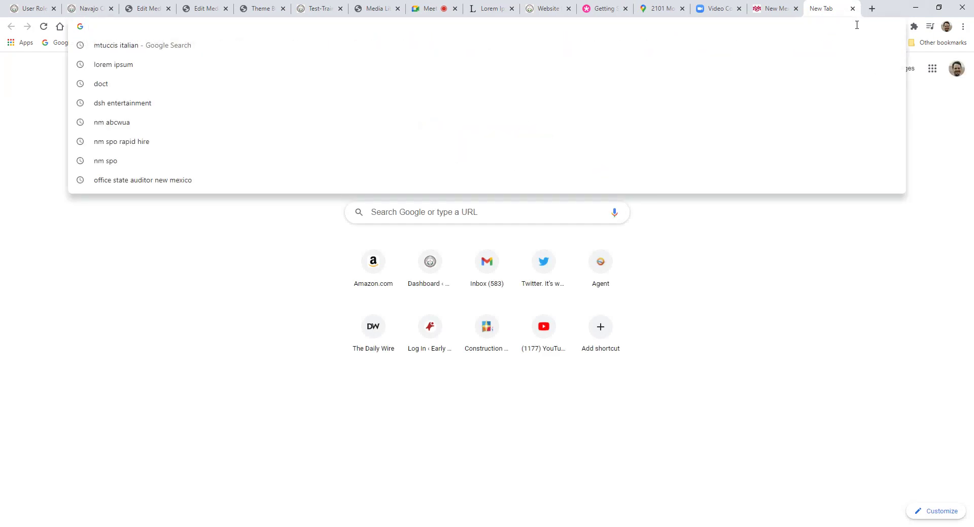
pyautogui.write('photopea.com')
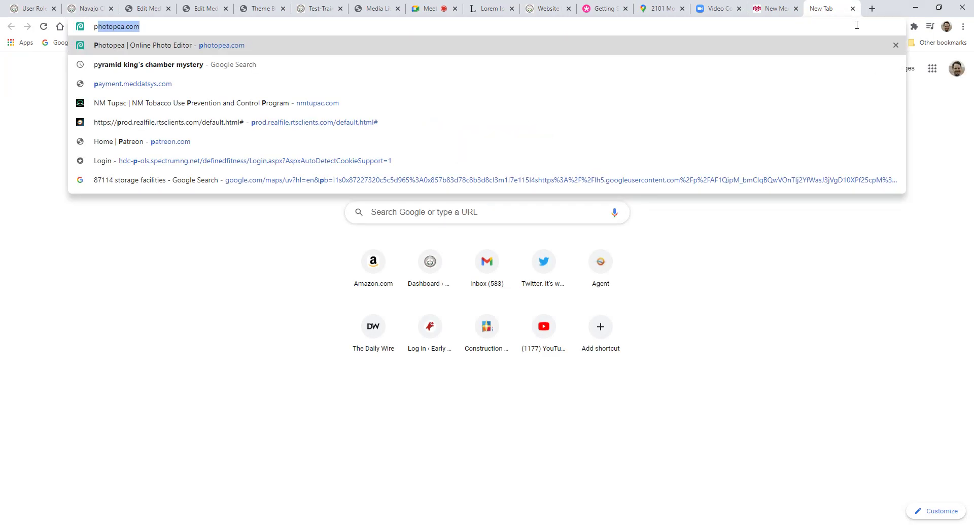
pyautogui.press('Return')
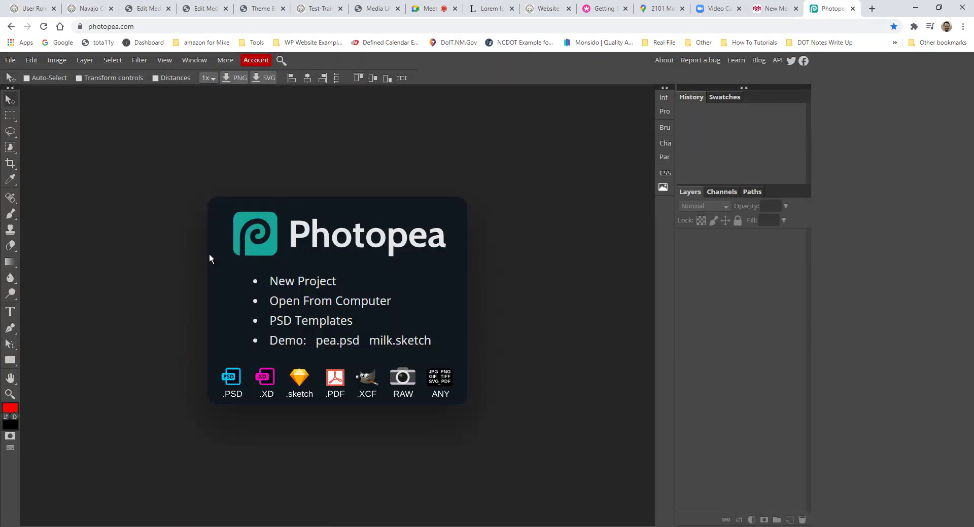
# Step: Open the avengers-4-fanart image from the Pictures folder in Photopea
pyautogui.click(7, 62)
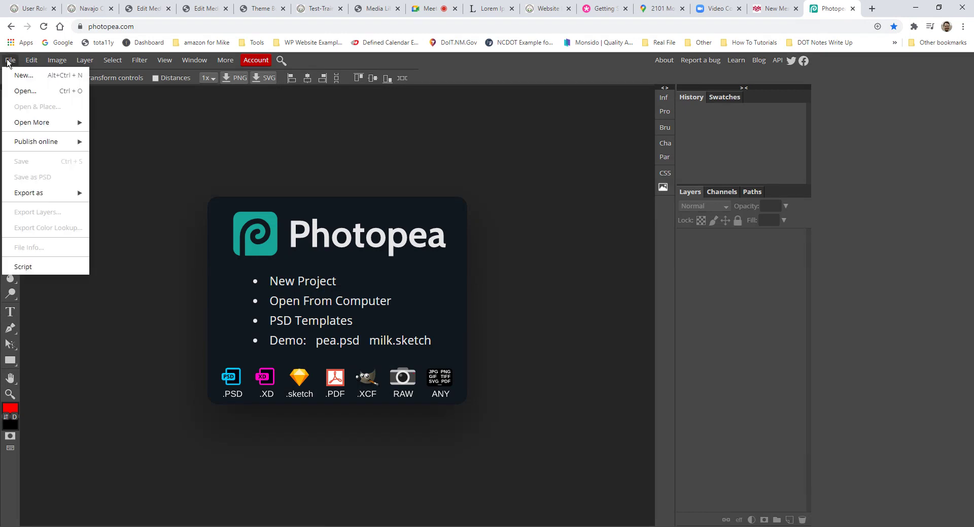
pyautogui.click(21, 93)
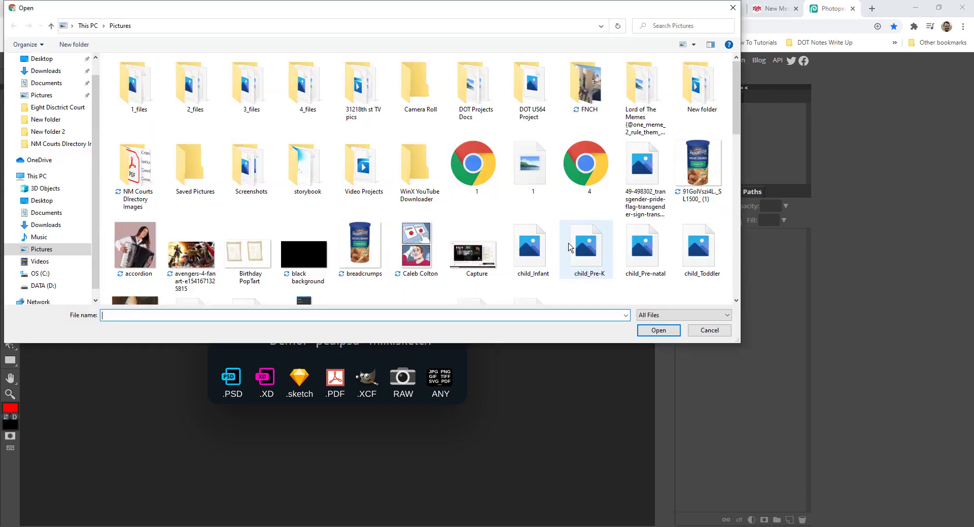
pyautogui.scroll(-10, 658, 205)
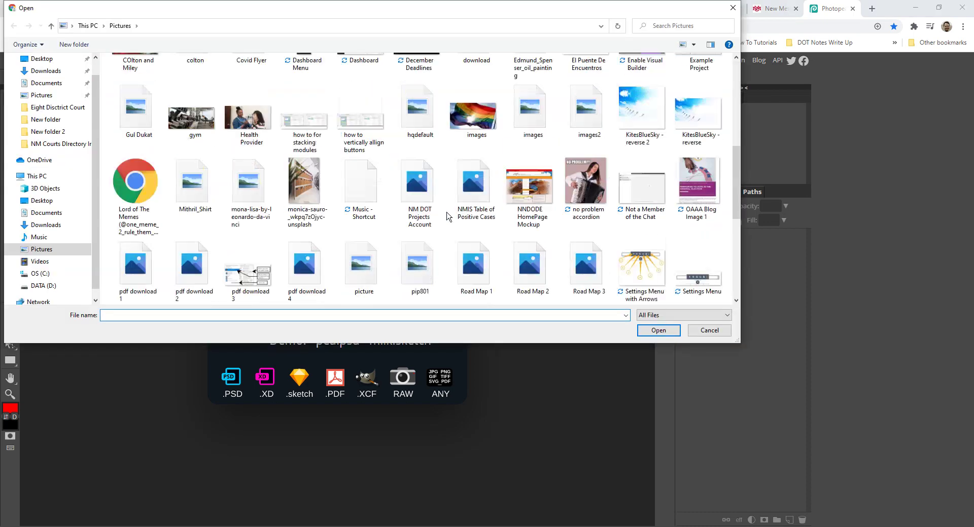
pyautogui.scroll(8, 305, 244)
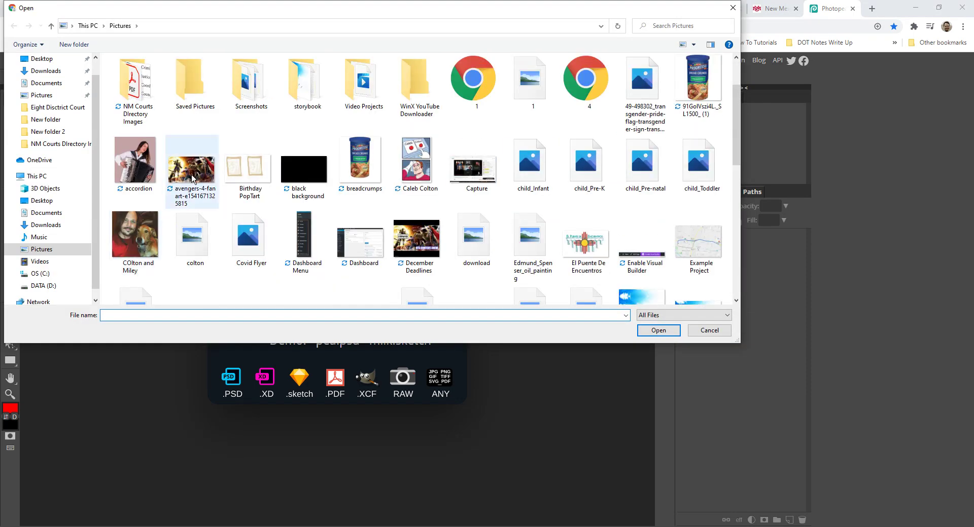
pyautogui.doubleClick(193, 178)
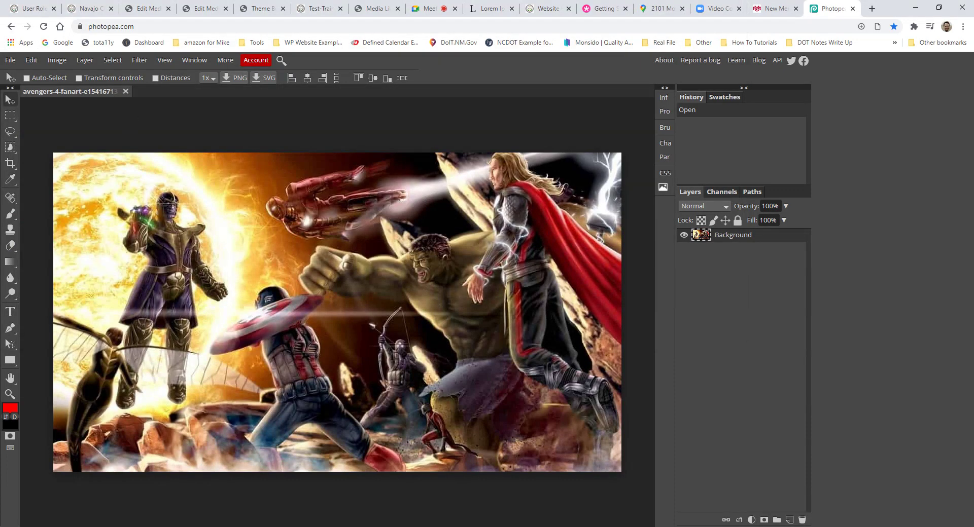
pyautogui.click(35, 58)
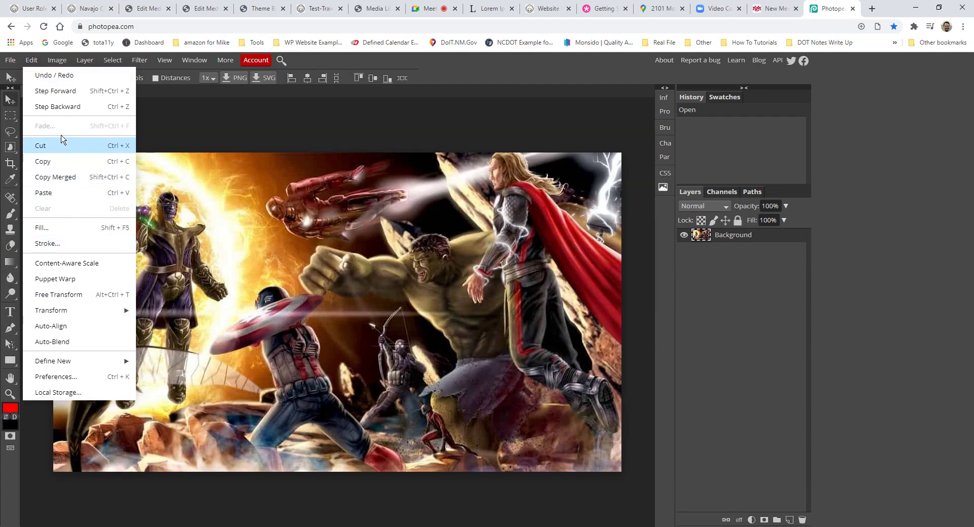
pyautogui.click(62, 63)
# Step: Resize the Avengers image to 50% using percent units, then switch to the Edit Media tab
pyautogui.click(62, 63)
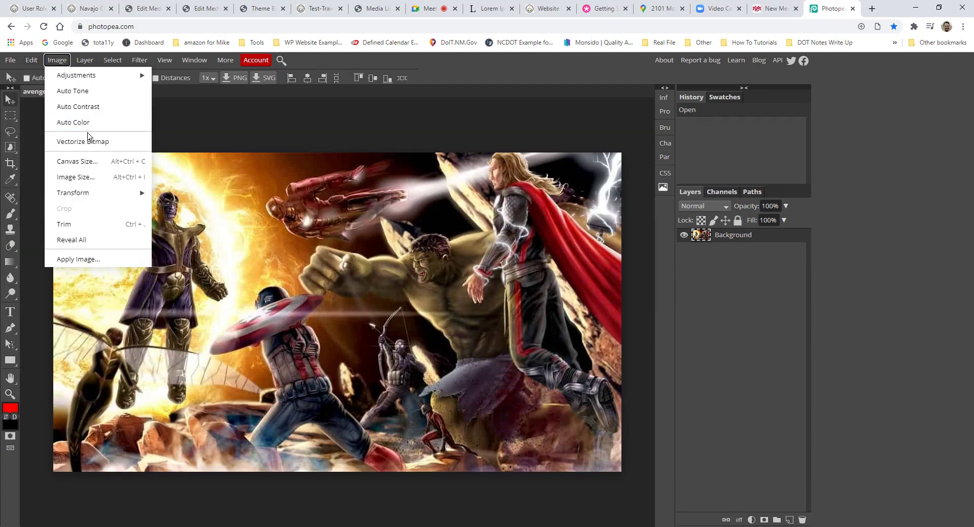
pyautogui.click(98, 182)
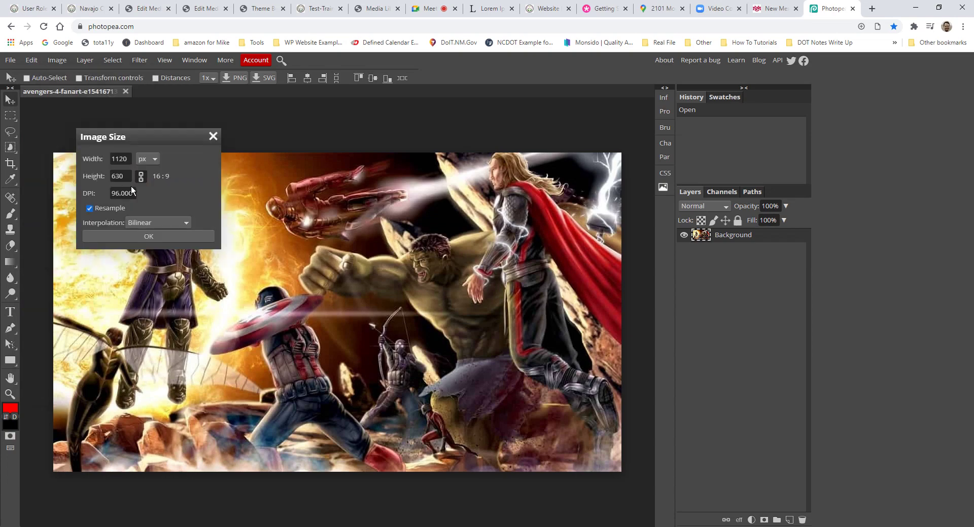
pyautogui.click(148, 160)
pyautogui.click(151, 181)
pyautogui.doubleClick(122, 160)
pyautogui.write('50')
pyautogui.click(157, 236)
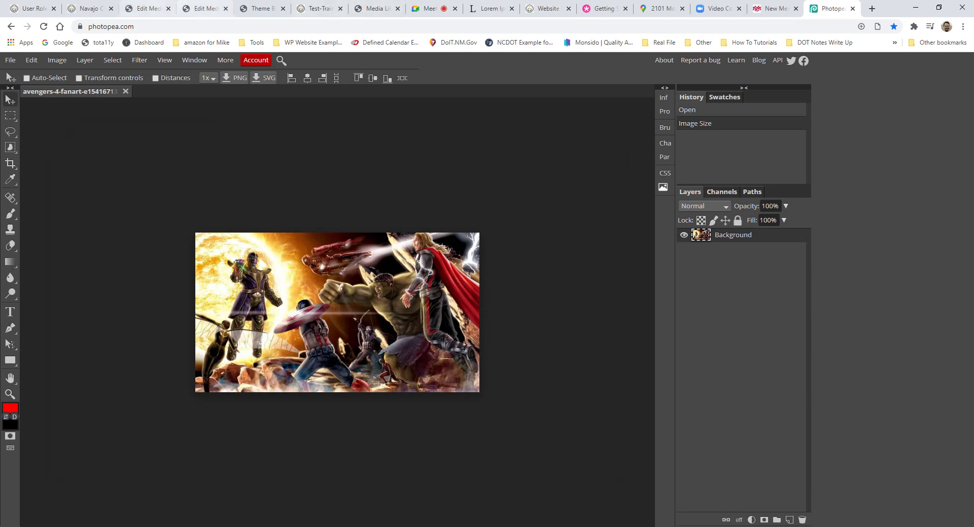
pyautogui.click(147, 8)
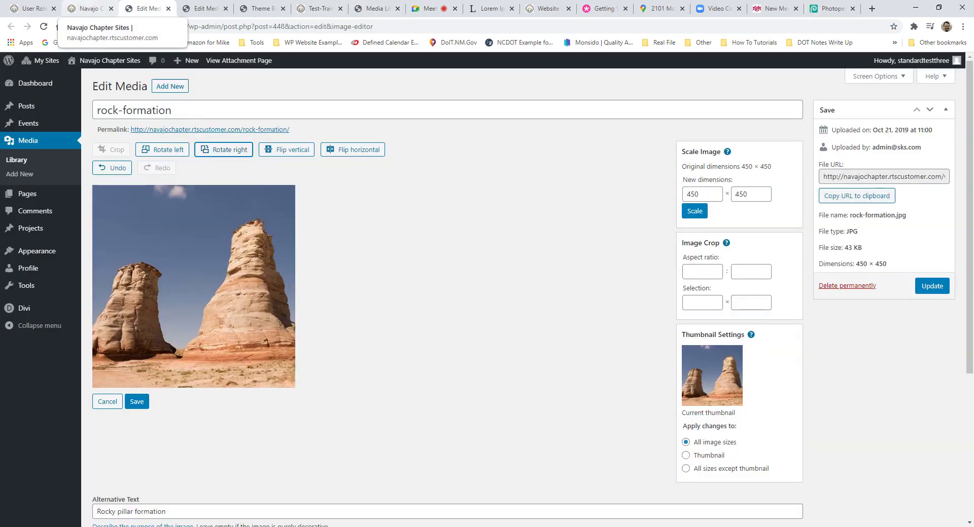
# Step: Return to the Alamo Chapter page, open the seal image's Design settings, and close them
pyautogui.click(88, 8)
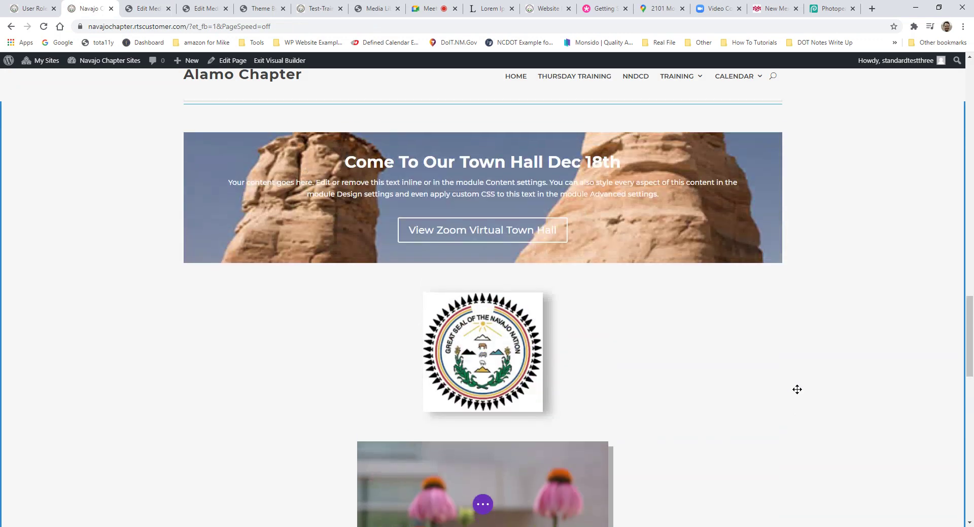
pyautogui.scroll(2, 806, 398)
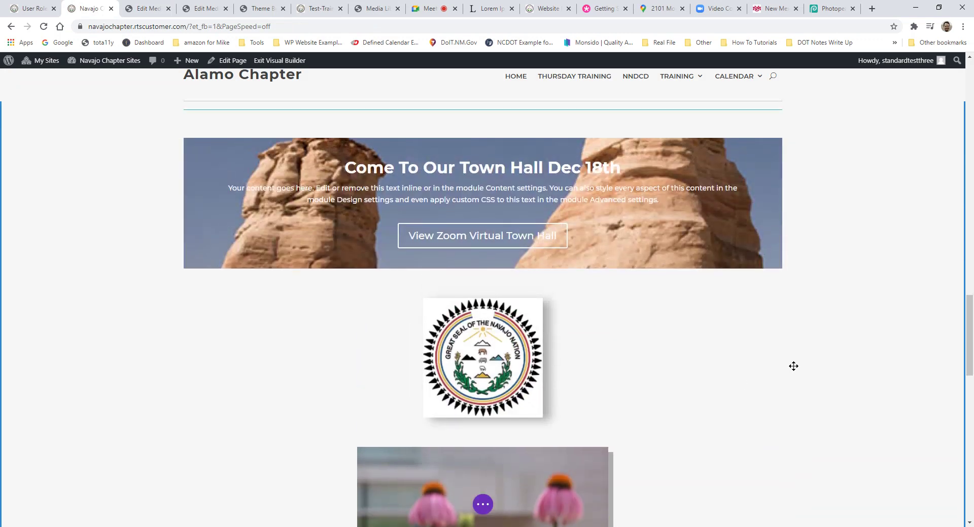
pyautogui.click(464, 326)
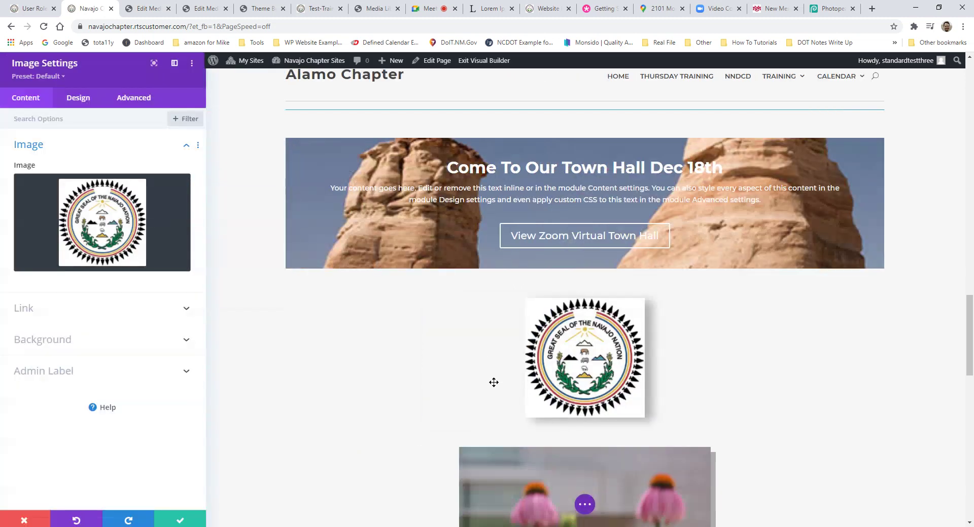
pyautogui.click(78, 99)
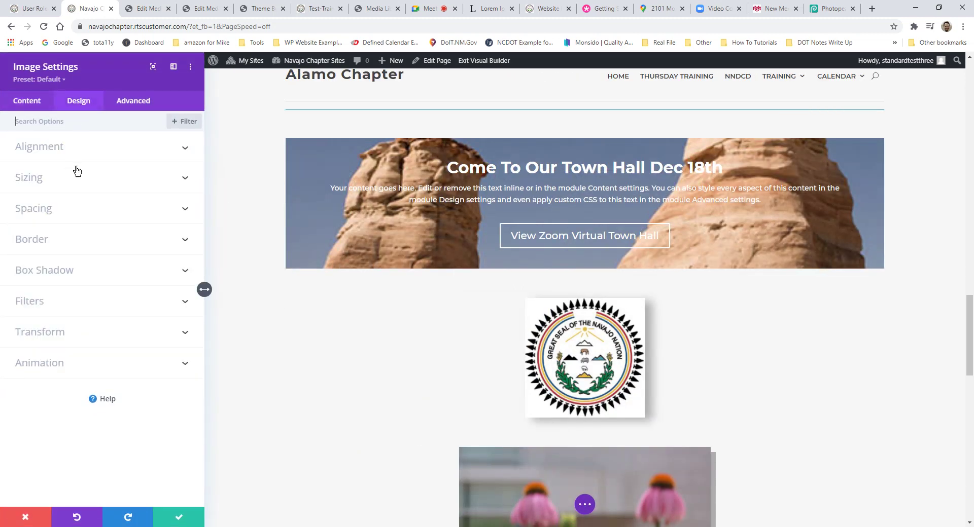
pyautogui.click(178, 519)
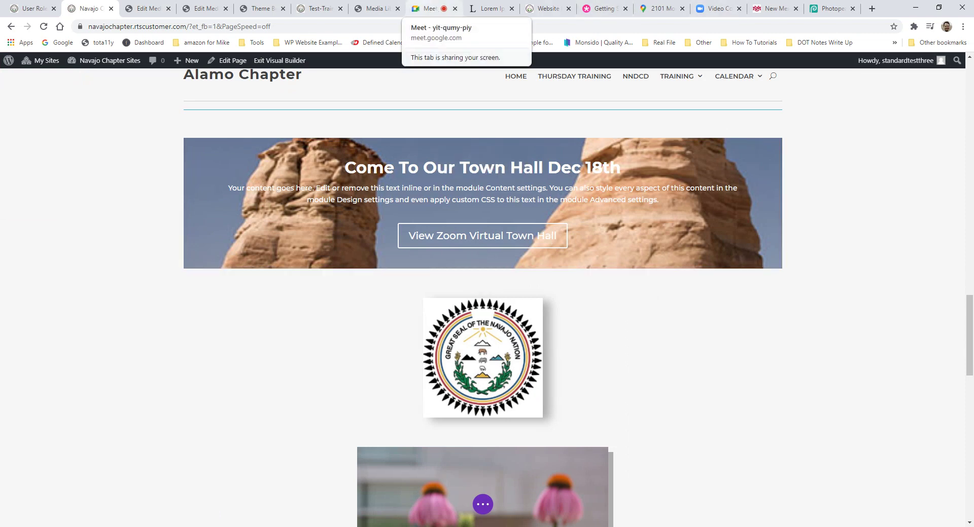
# Step: Read the latest attendee question in the Meet chat, then close the PDF's attachment details in Media Library
pyautogui.click(430, 9)
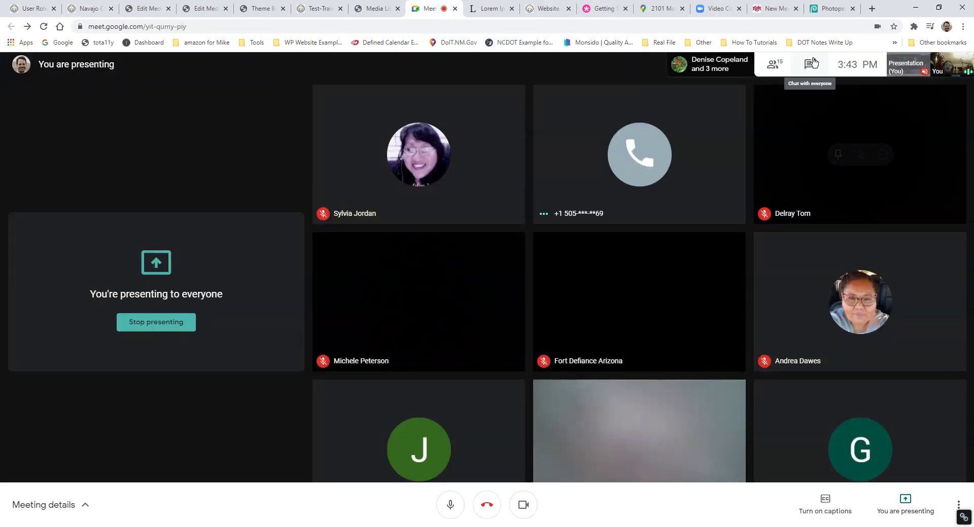
pyautogui.click(811, 63)
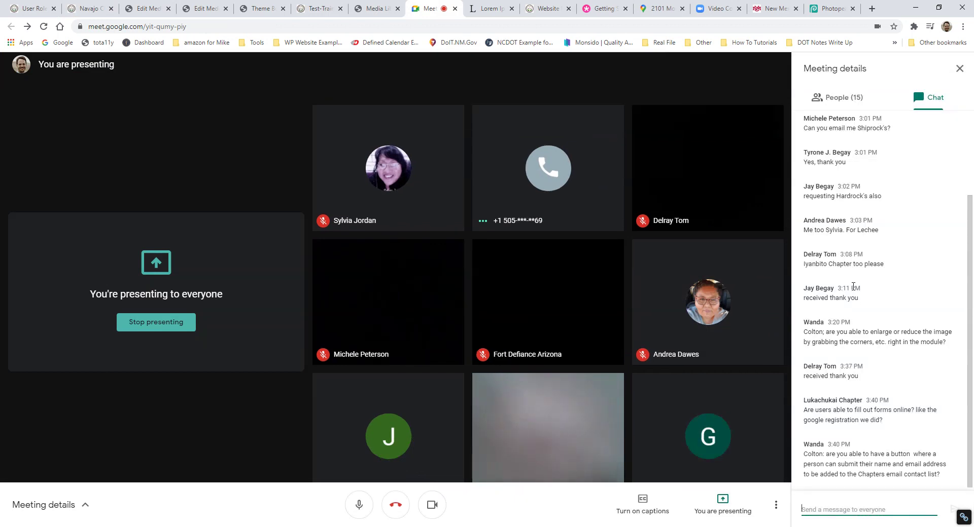
pyautogui.moveTo(828, 454); pyautogui.dragTo(892, 454)
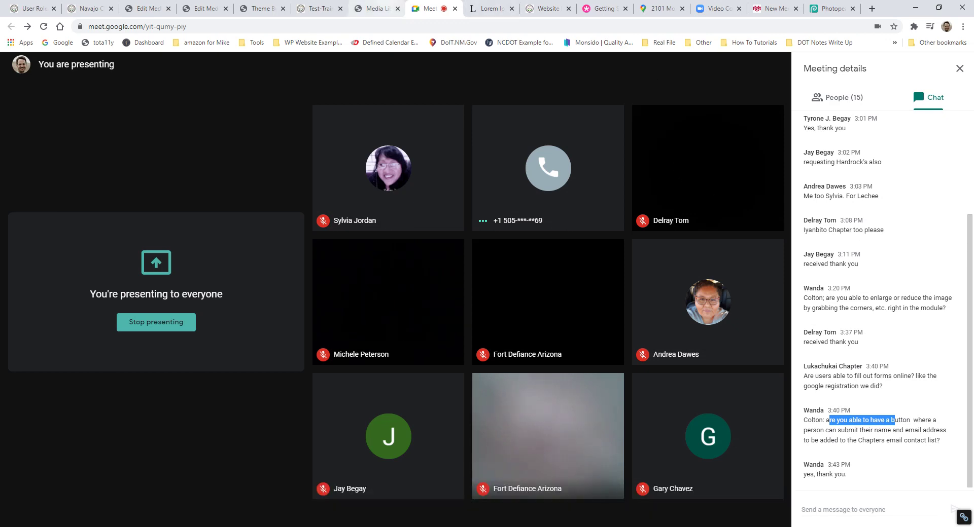
pyautogui.click(370, 9)
pyautogui.click(945, 80)
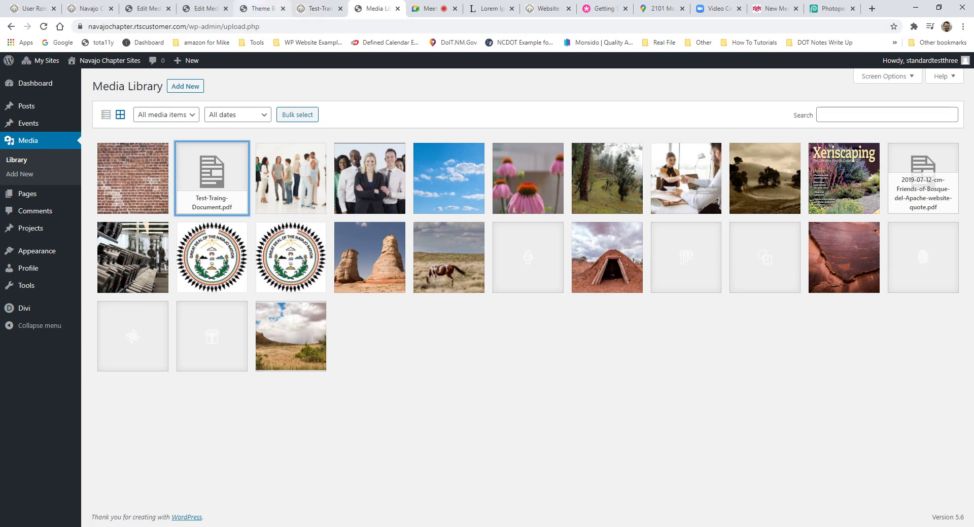
# Step: Cycle through the open browser tabs and return to the Alamo Chapter page in the visual builder
pyautogui.click(319, 8)
pyautogui.click(205, 8)
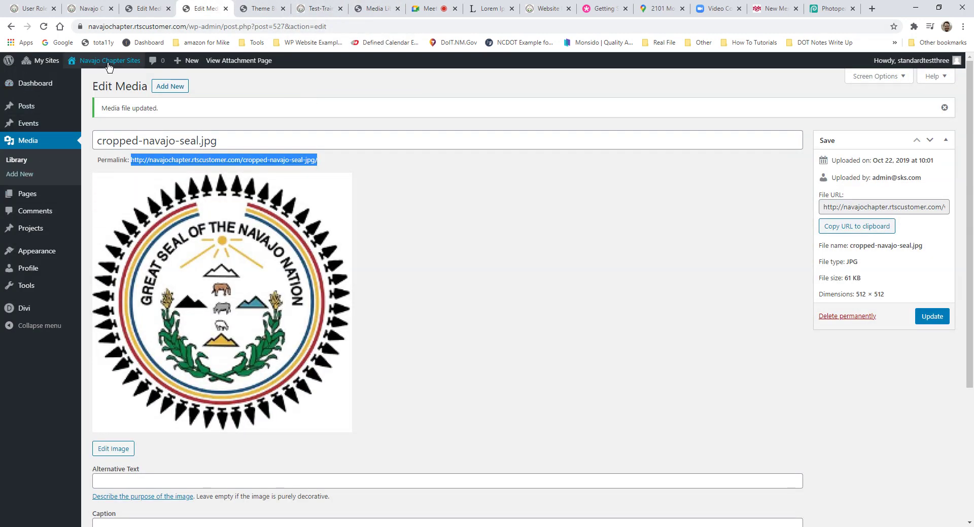
pyautogui.moveTo(108, 66)
pyautogui.click(90, 81)
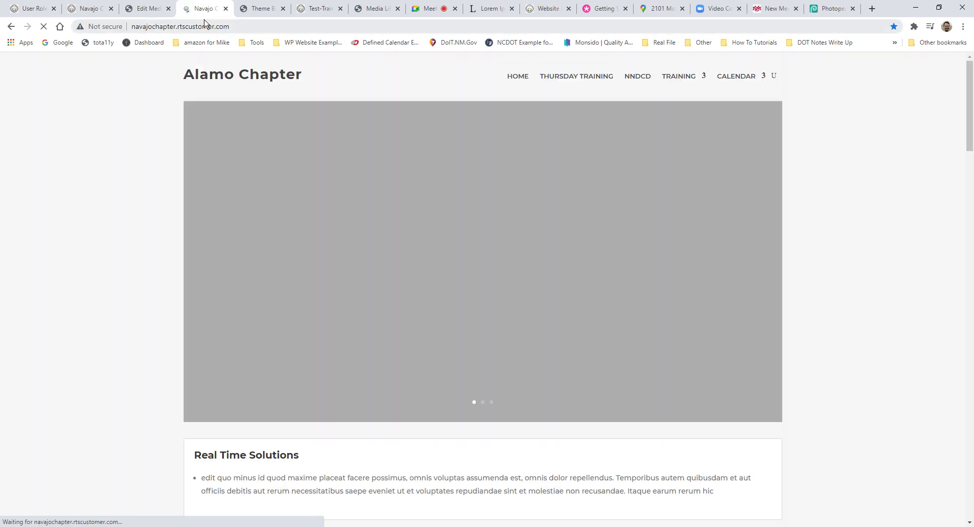
pyautogui.click(262, 9)
pyautogui.click(147, 8)
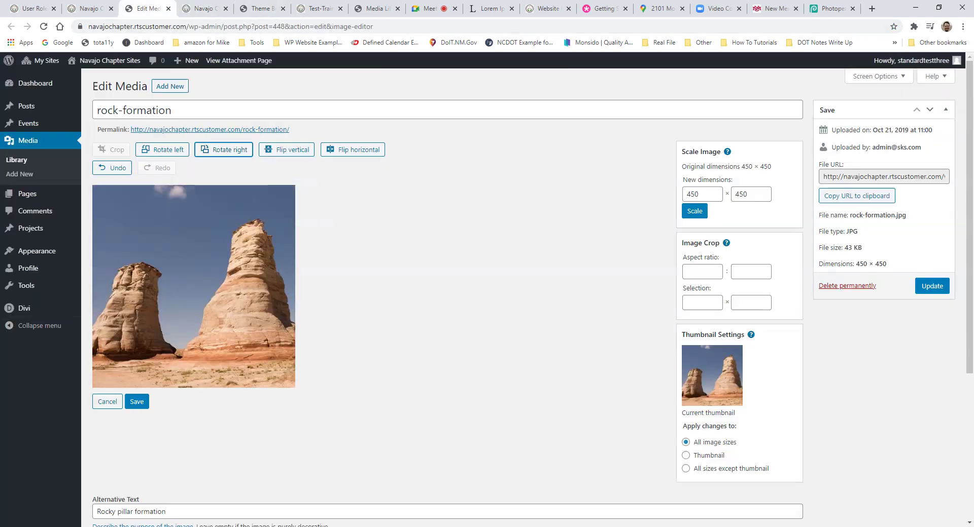
pyautogui.click(374, 9)
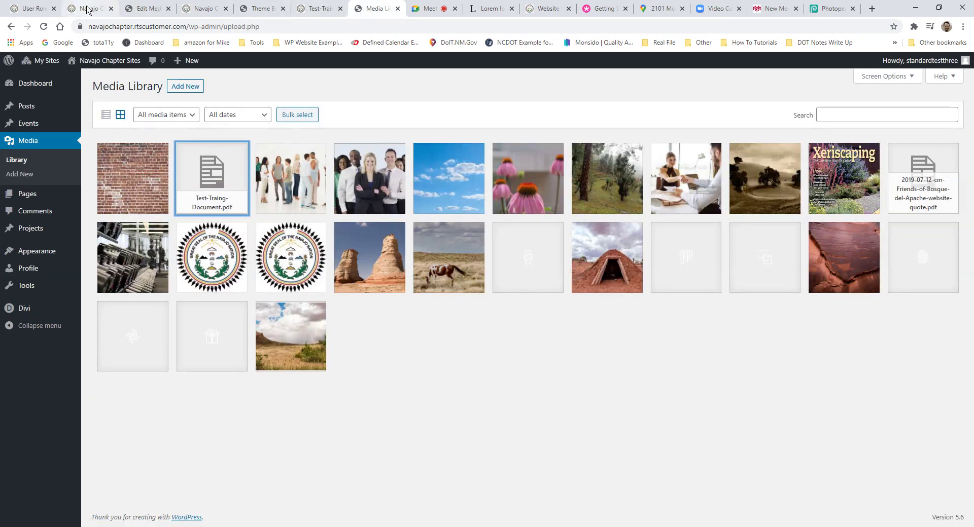
pyautogui.click(89, 9)
pyautogui.scroll(2, 553, 290)
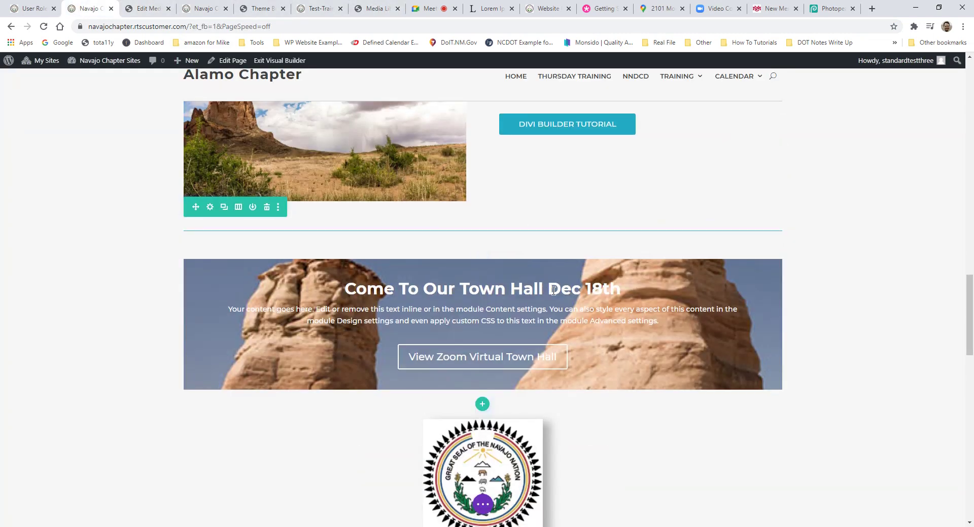
# Step: Insert a one-column row below the coneflower image holding a Contact Form module with Name, Email and Message
pyautogui.scroll(-8, 553, 290)
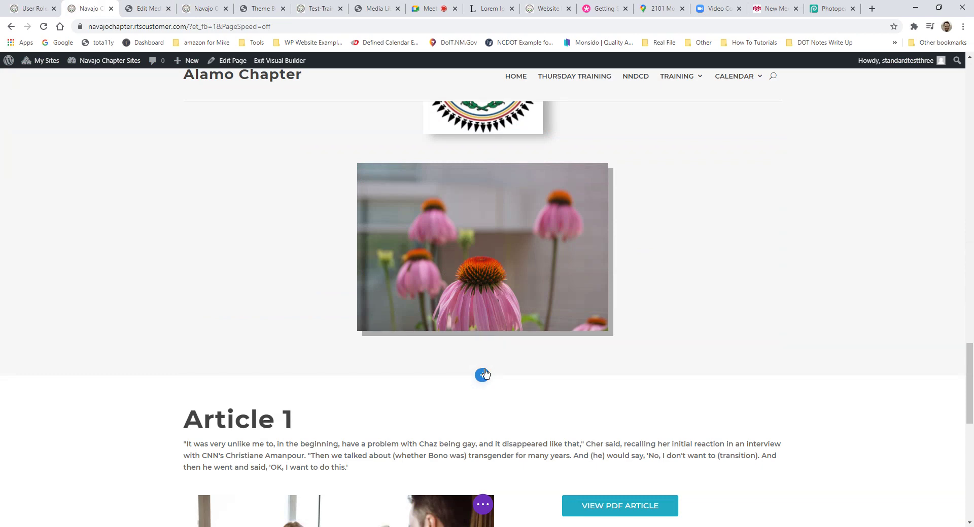
pyautogui.click(482, 344)
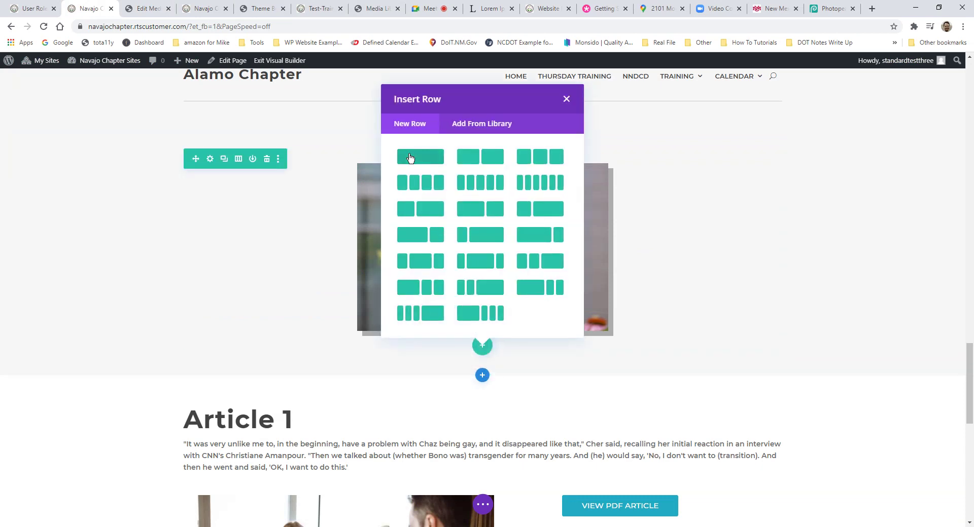
pyautogui.click(411, 158)
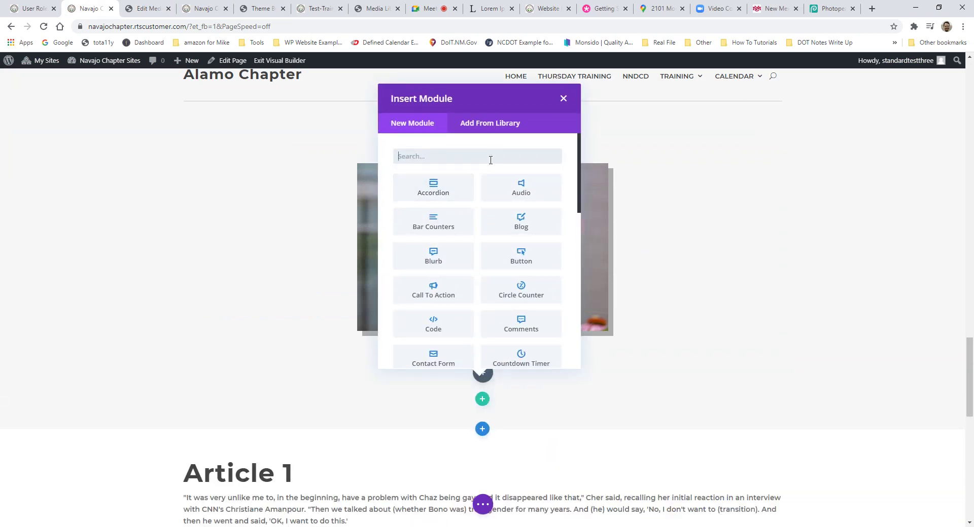
pyautogui.write('form')
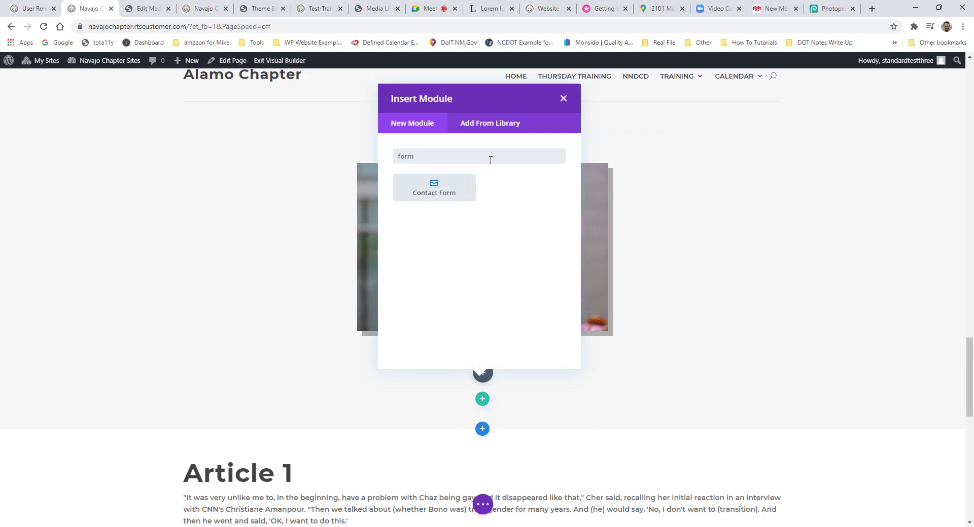
pyautogui.click(407, 195)
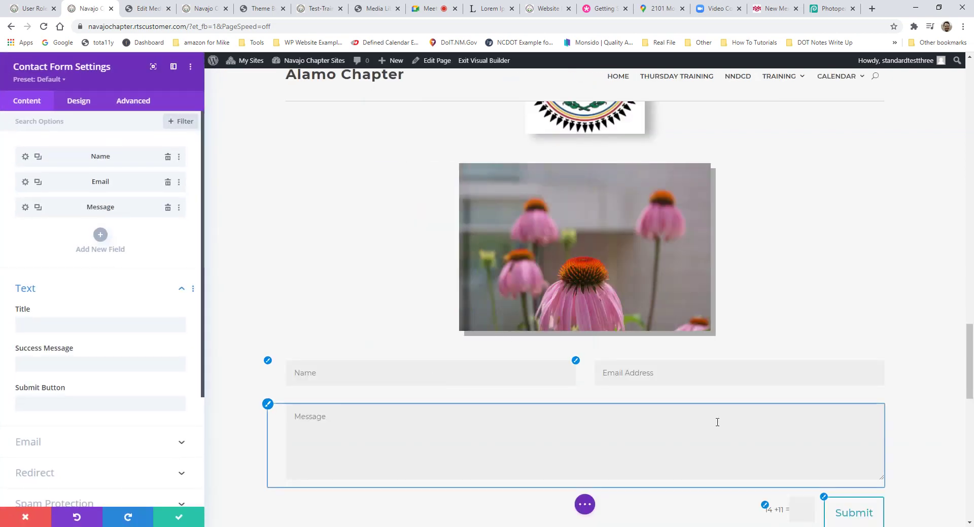
pyautogui.scroll(-2, 694, 418)
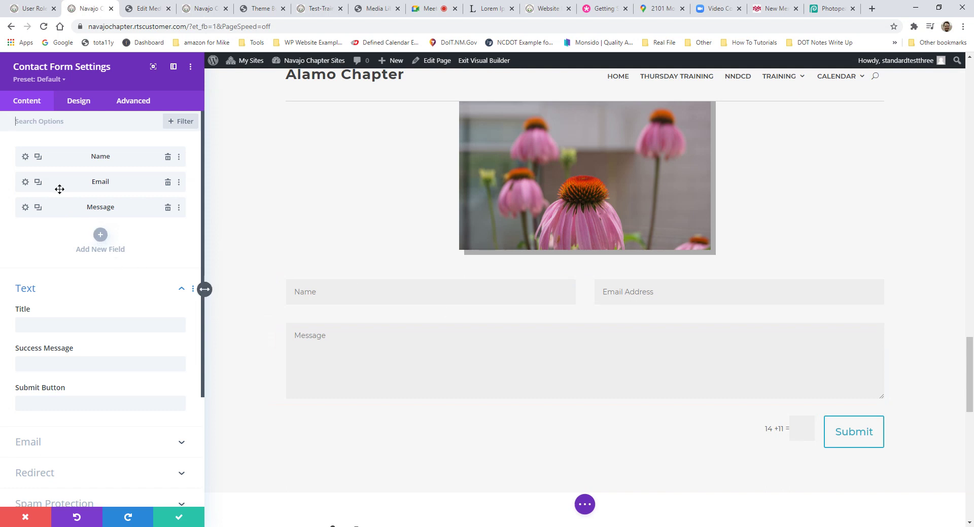
# Step: Inspect the Name field's ID, title and options in the contact form settings
pyautogui.click(24, 157)
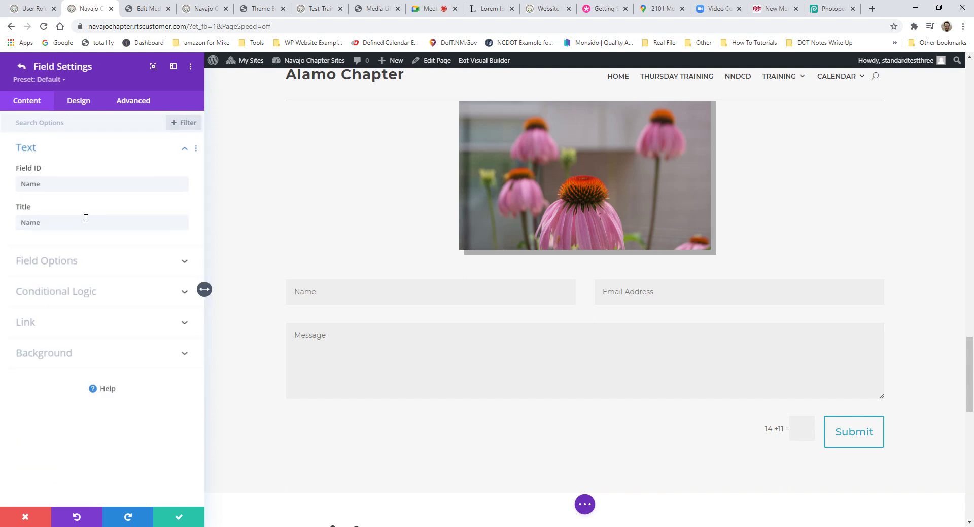
pyautogui.doubleClick(84, 185)
pyautogui.doubleClick(66, 222)
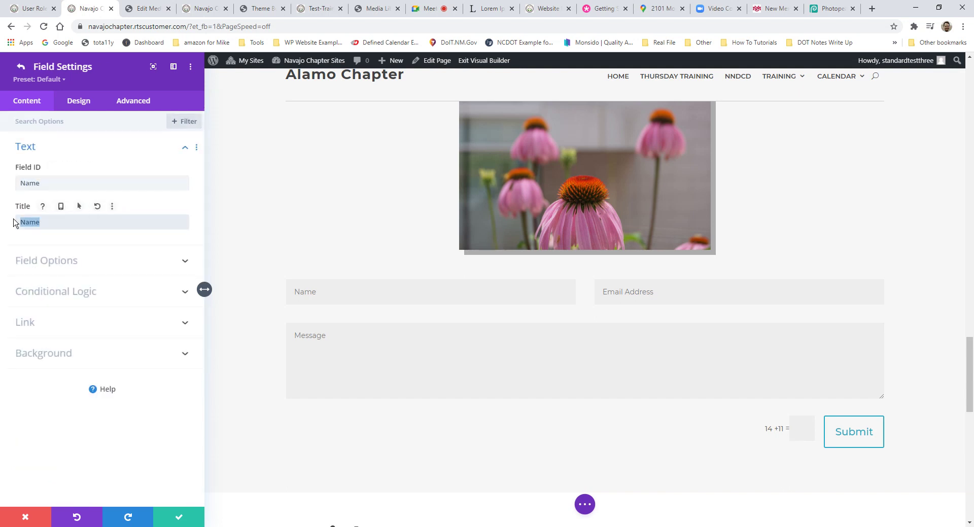
pyautogui.click(45, 185)
pyautogui.click(56, 257)
pyautogui.click(21, 67)
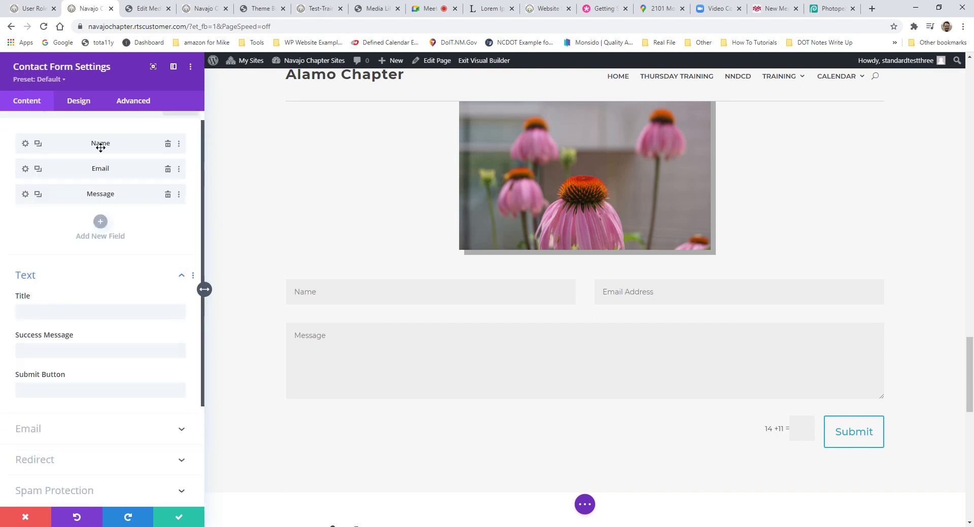
# Step: Add a new form field with ID 'PHone' and save the contact form settings
pyautogui.click(100, 221)
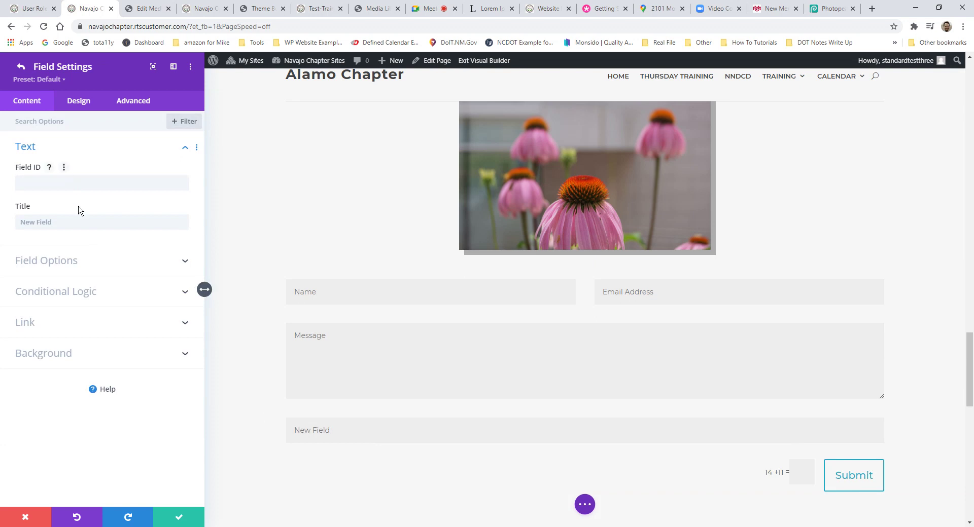
pyautogui.click(61, 183)
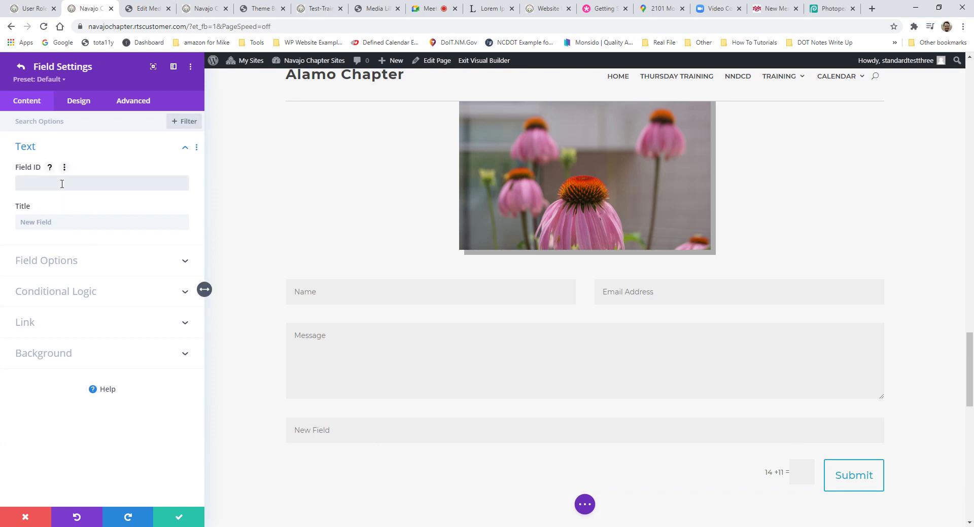
pyautogui.write('PHone Number')
pyautogui.click(175, 518)
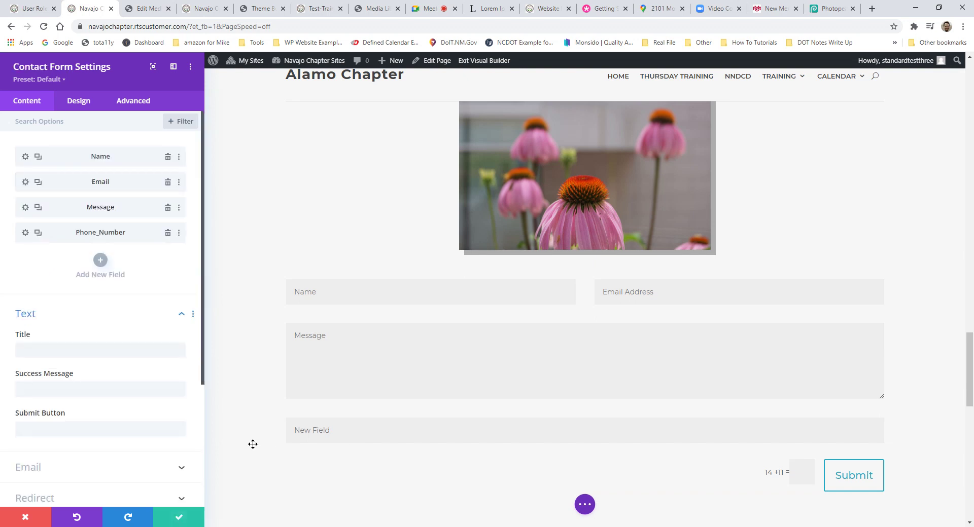
pyautogui.click(182, 518)
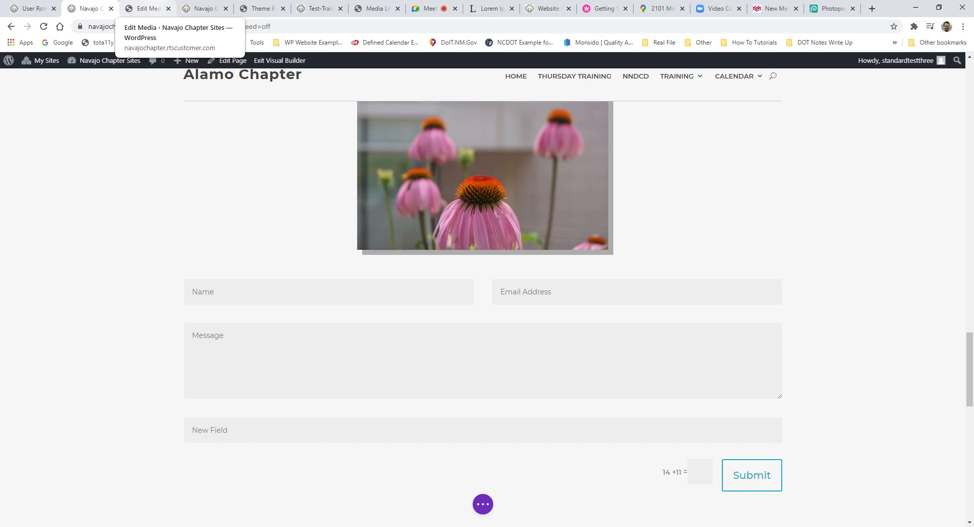
# Step: Move through the Edit Media and Media Library tabs to view Test-Traing-Document.pdf
pyautogui.click(147, 9)
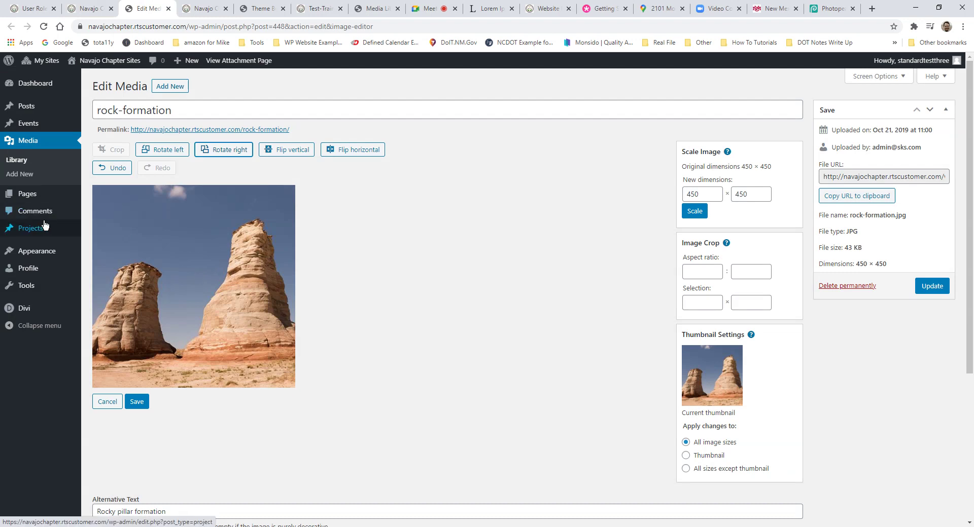
pyautogui.moveTo(47, 225)
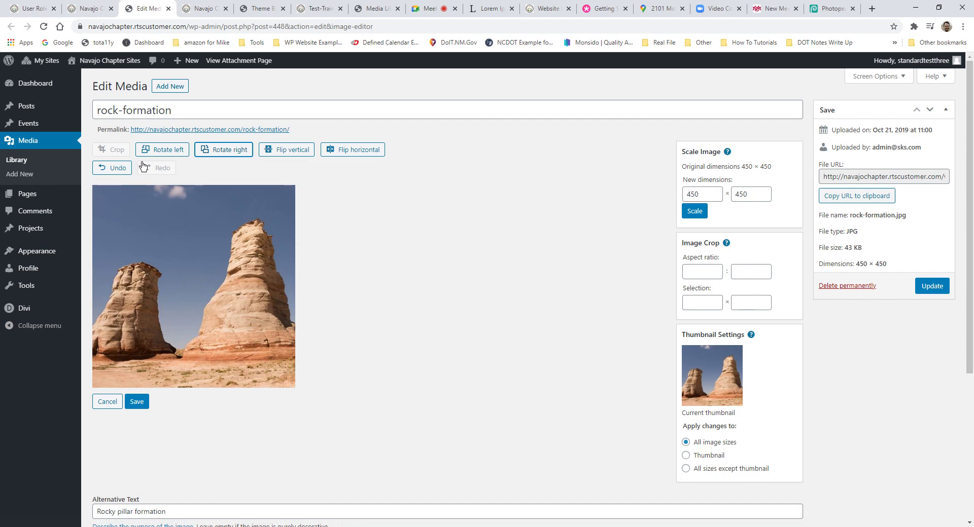
pyautogui.click(374, 9)
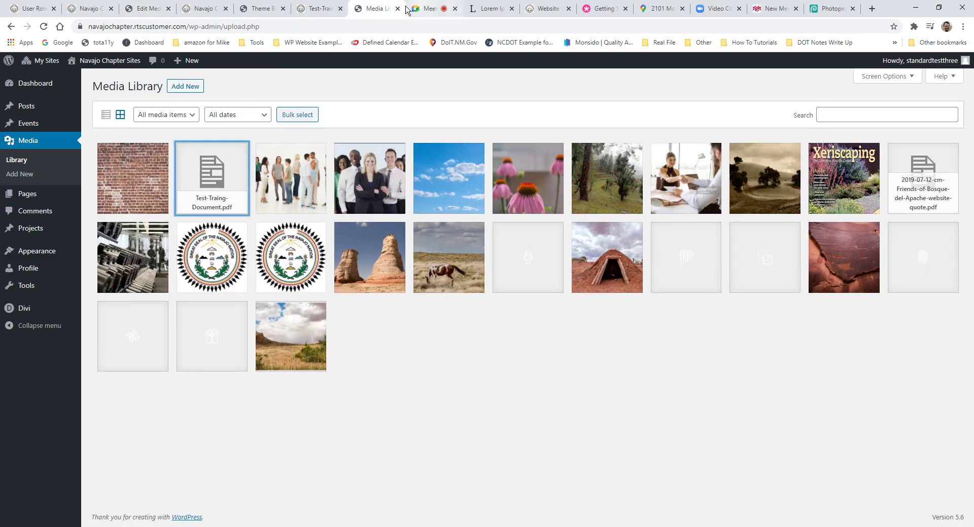
pyautogui.click(317, 9)
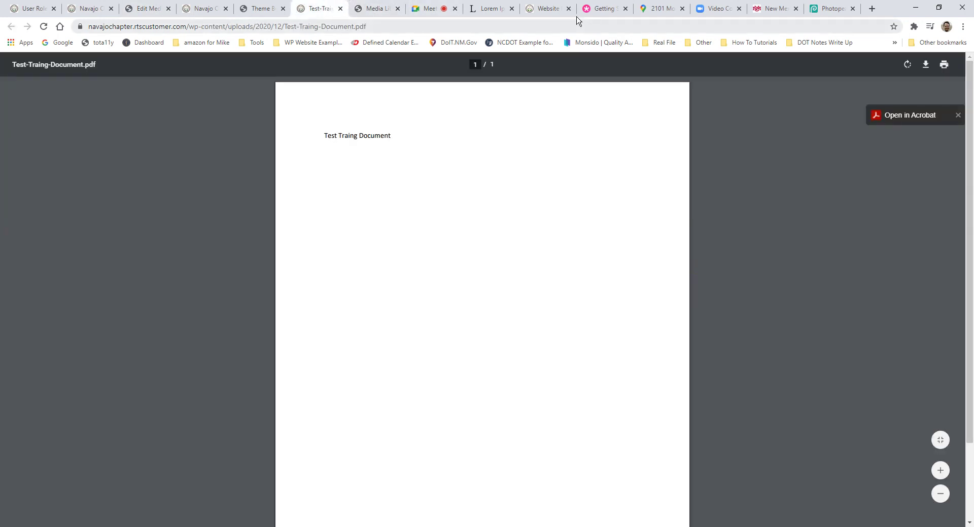
# Step: Scroll the Website Resources page down past the tutorials to the Post Training Inquiry form
pyautogui.click(547, 9)
pyautogui.scroll(3, 525, 234)
pyautogui.scroll(-8, 529, 231)
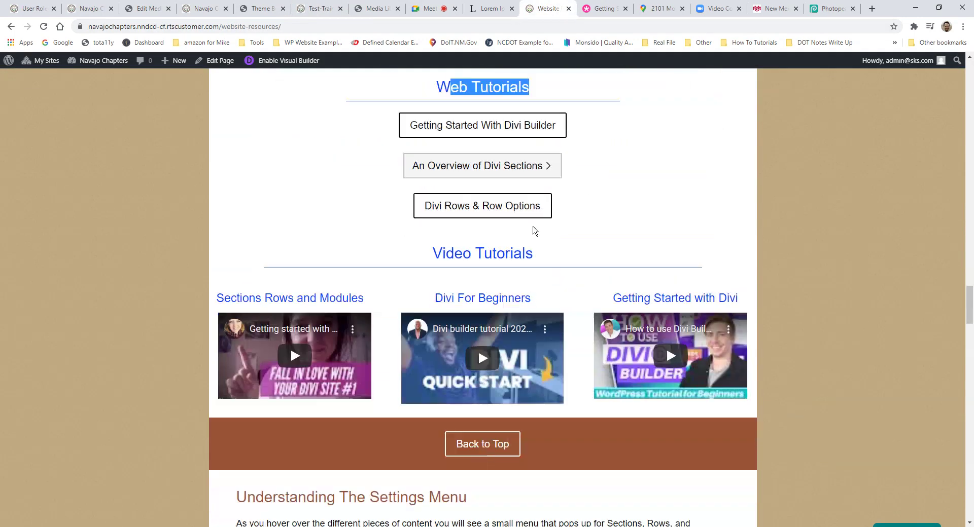
pyautogui.scroll(13, 542, 223)
pyautogui.scroll(15, 549, 219)
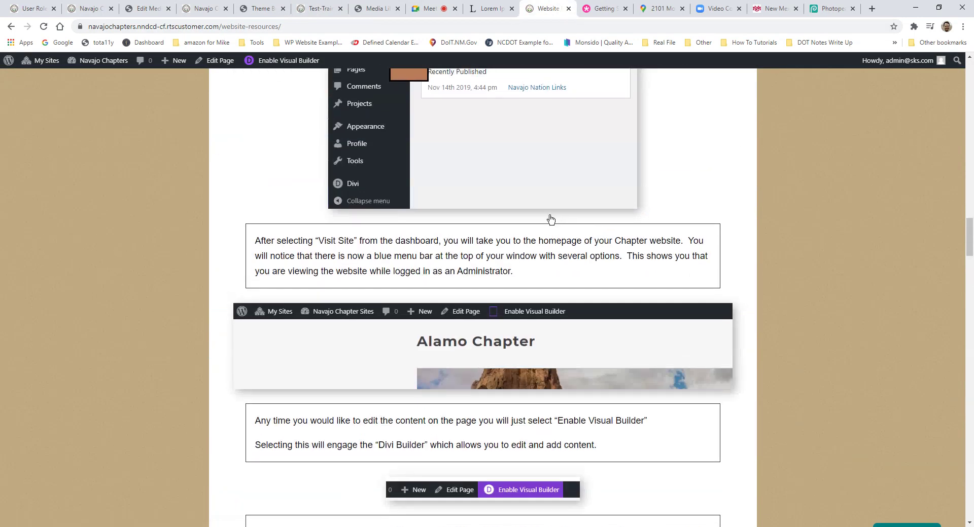
pyautogui.scroll(-15, 555, 213)
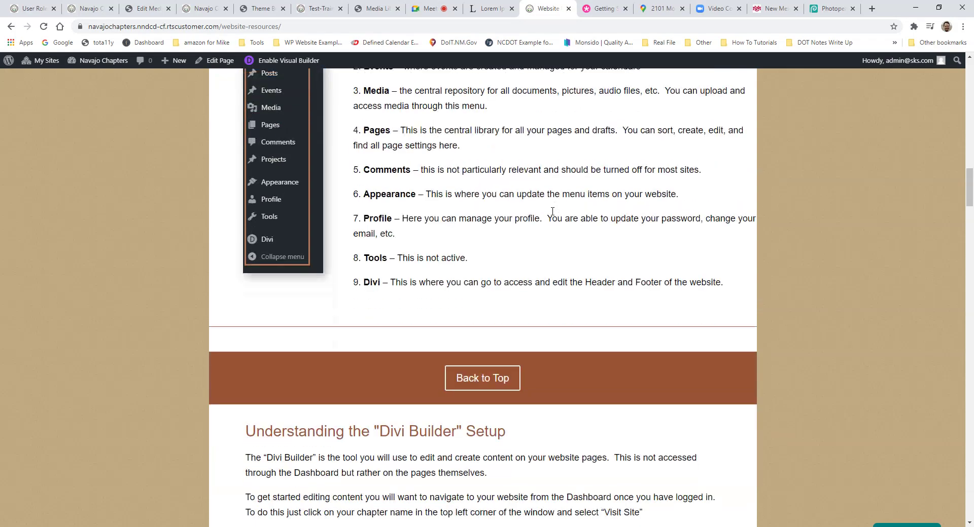
pyautogui.scroll(-15, 541, 245)
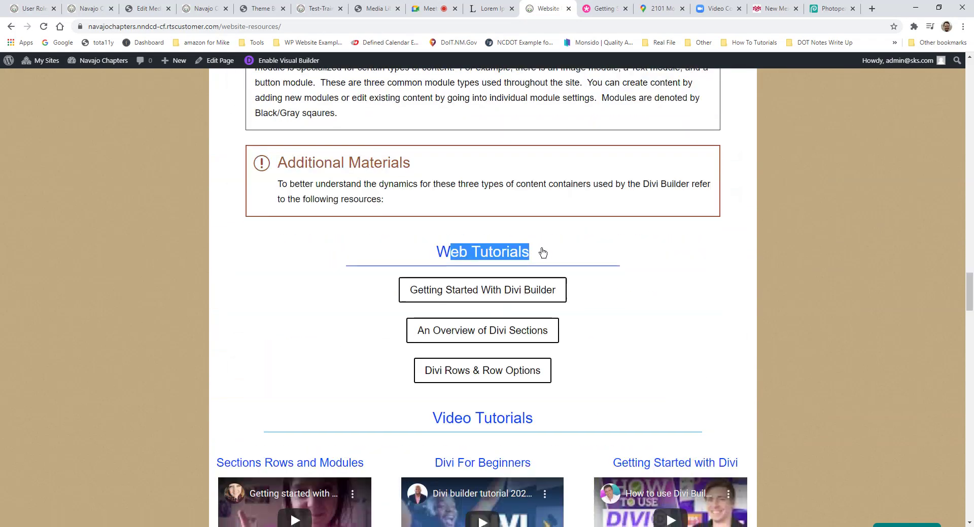
pyautogui.scroll(3, 491, 152)
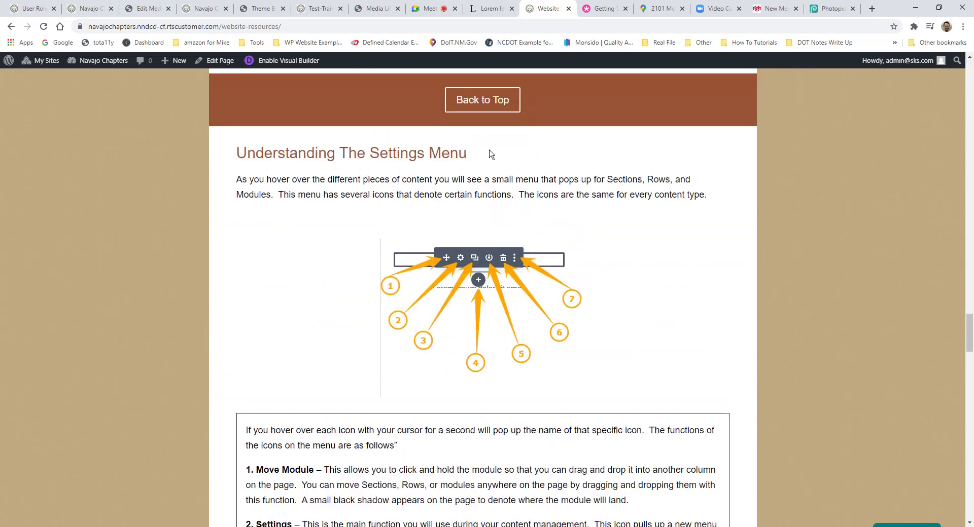
pyautogui.scroll(-14, 489, 198)
pyautogui.scroll(4, 490, 198)
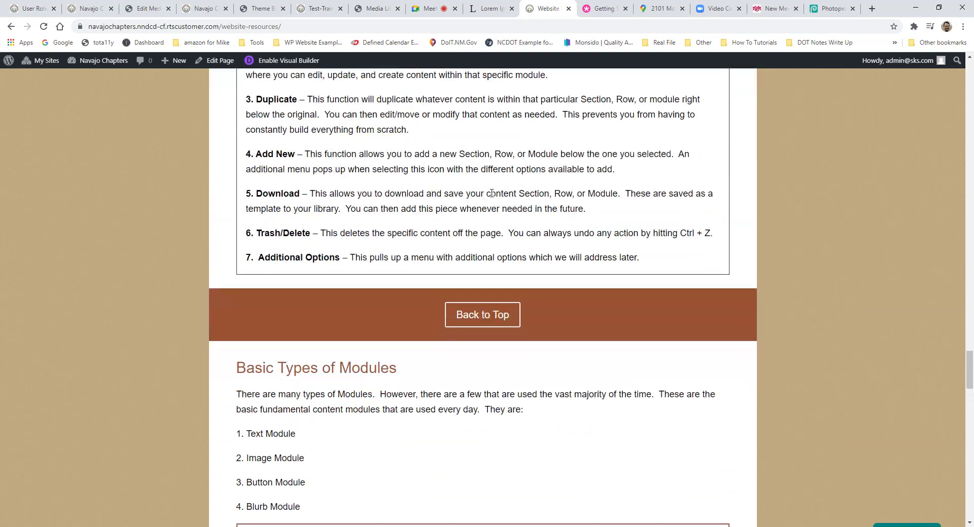
pyautogui.scroll(-5, 491, 198)
pyautogui.scroll(-4, 348, 245)
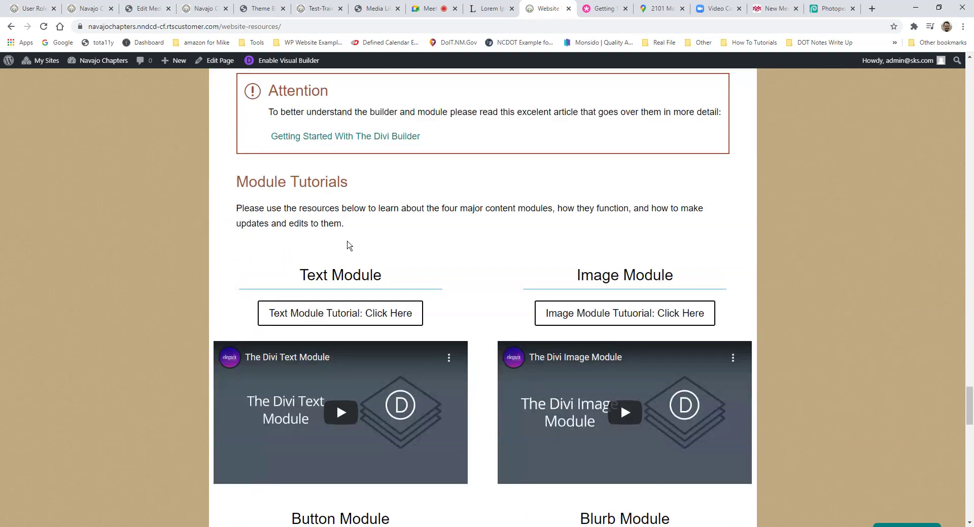
pyautogui.scroll(-3, 559, 304)
pyautogui.scroll(-4, 522, 393)
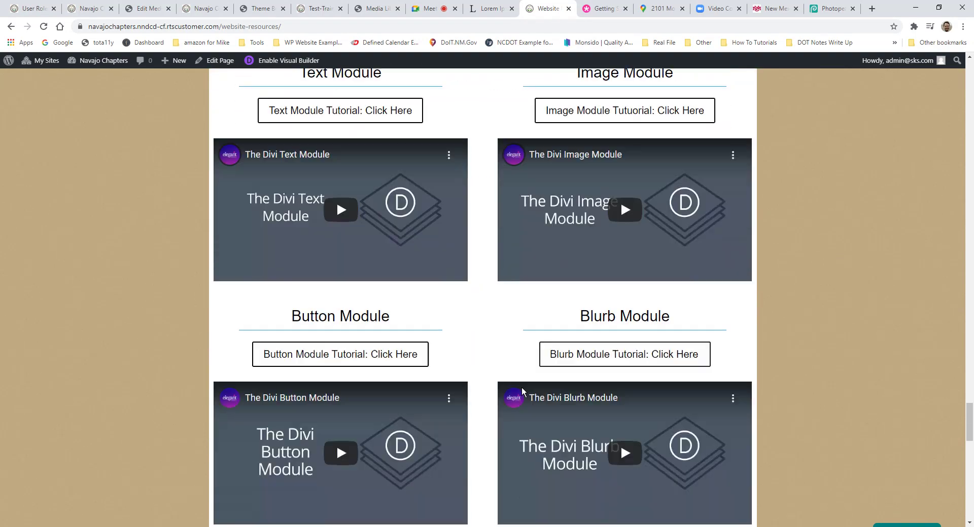
pyautogui.scroll(-2, 601, 424)
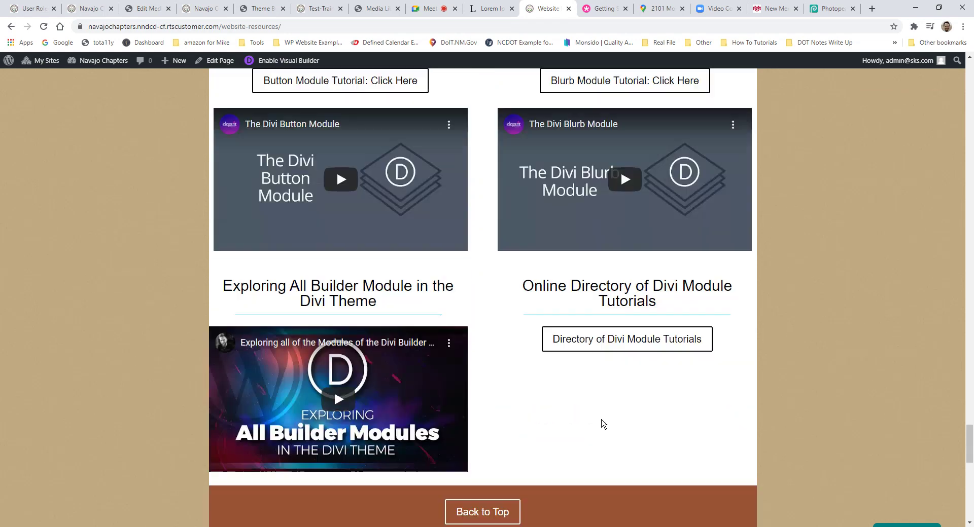
pyautogui.scroll(-4, 629, 395)
pyautogui.scroll(-7, 624, 355)
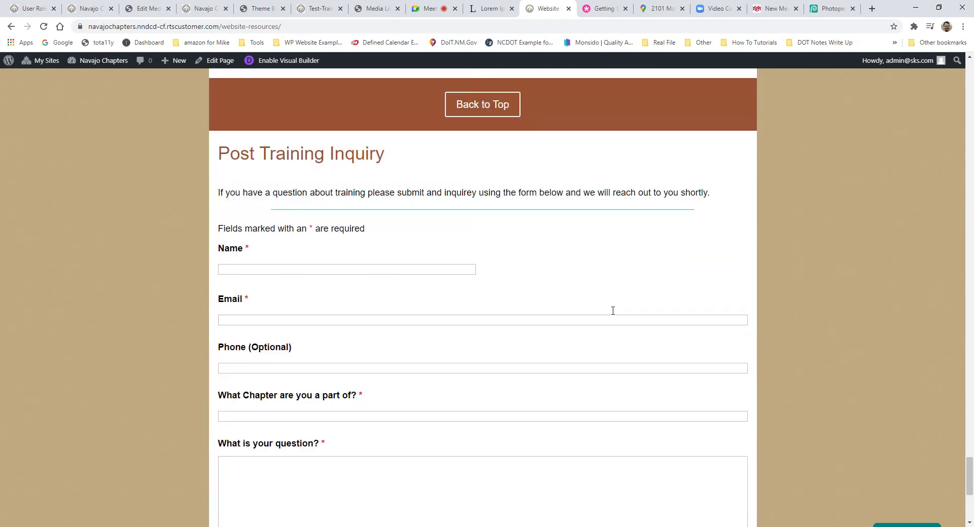
pyautogui.scroll(2, 447, 304)
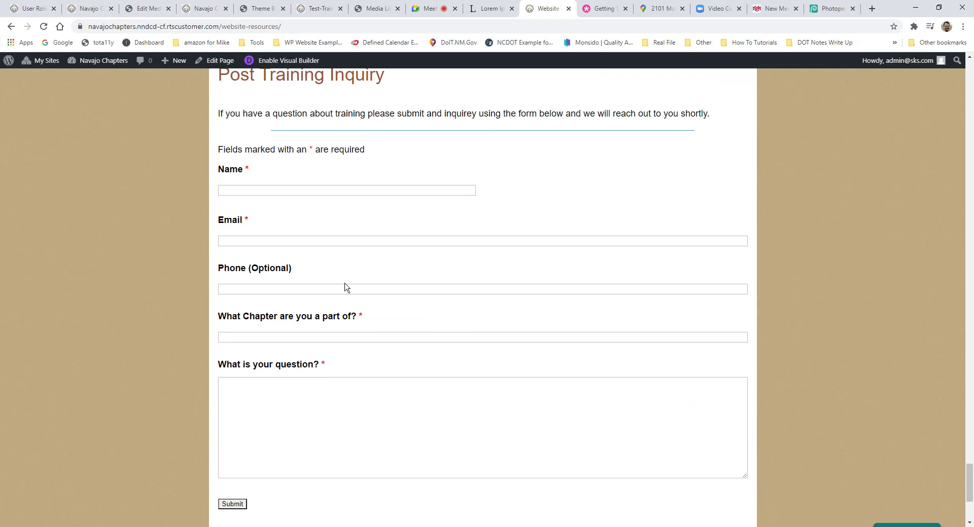
pyautogui.scroll(1, 346, 287)
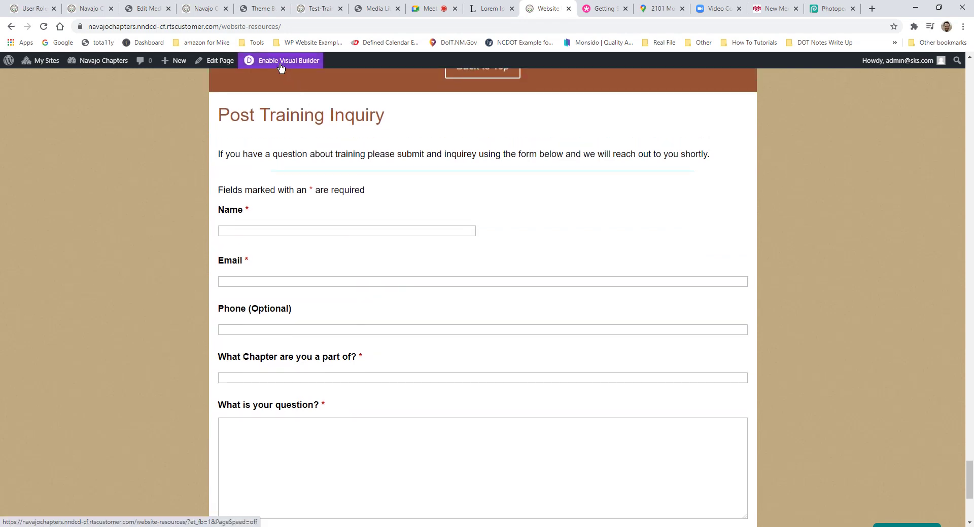
# Step: Open the dashboard in a new tab beside the website page and go to the Ninja Forms list
pyautogui.middleClick(83, 78)
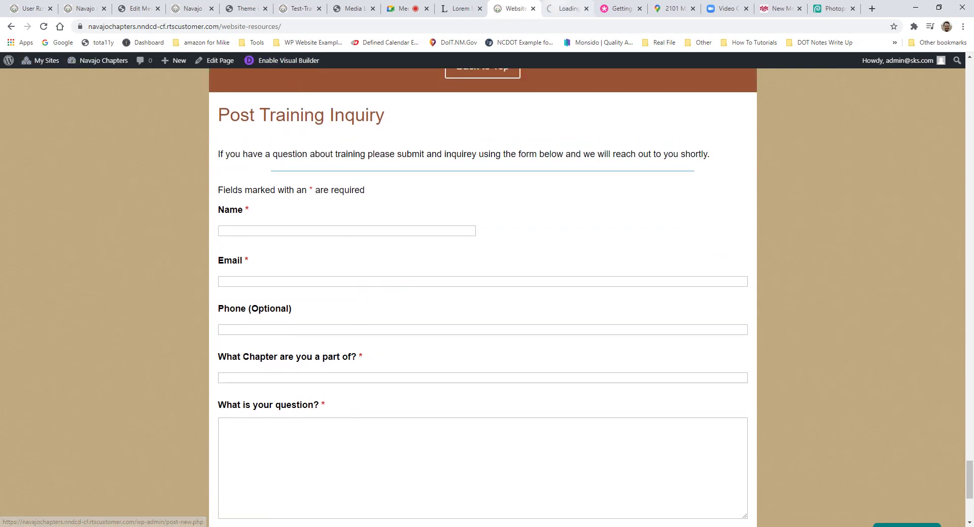
pyautogui.moveTo(568, 9); pyautogui.dragTo(517, 8)
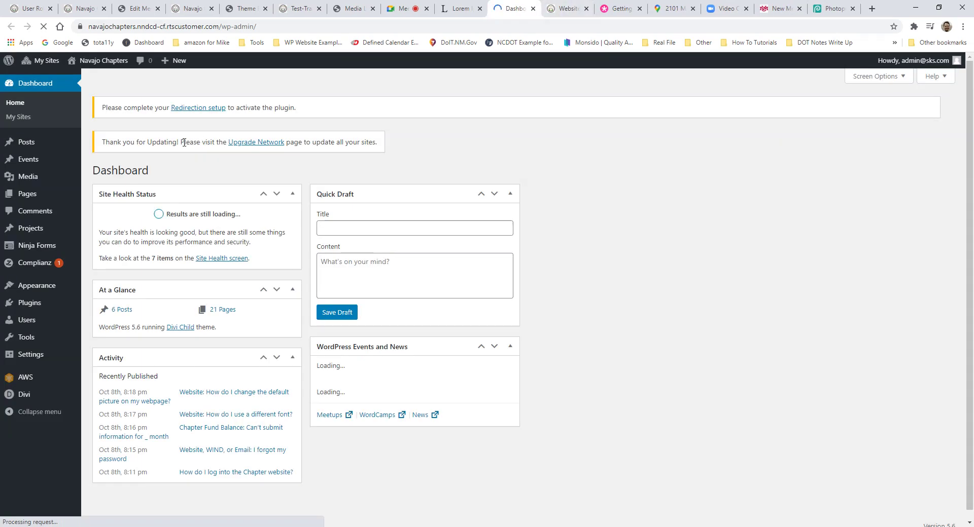
pyautogui.moveTo(44, 251)
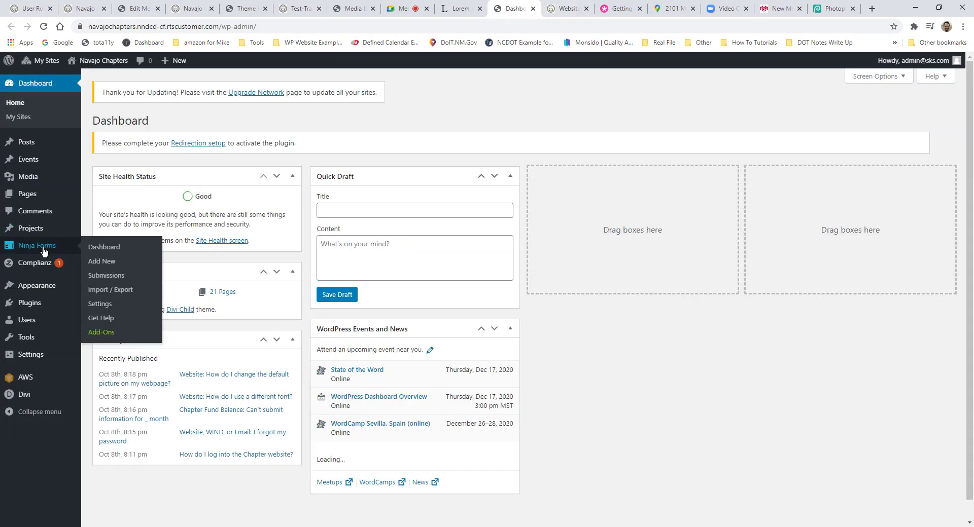
pyautogui.click(41, 249)
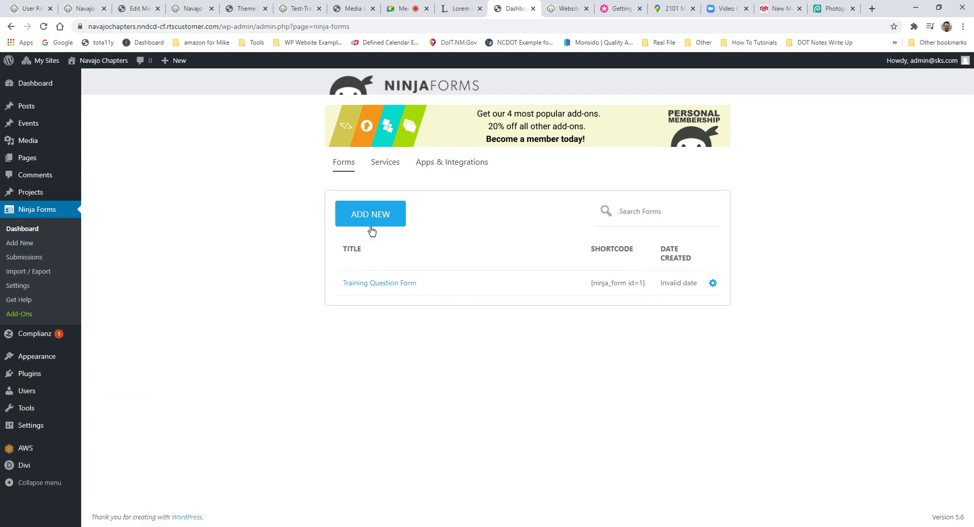
# Step: Select the Training Question Form's [ninja_form id=1] shortcode and return to Website Resources
pyautogui.moveTo(645, 283); pyautogui.dragTo(595, 290)
pyautogui.click(459, 8)
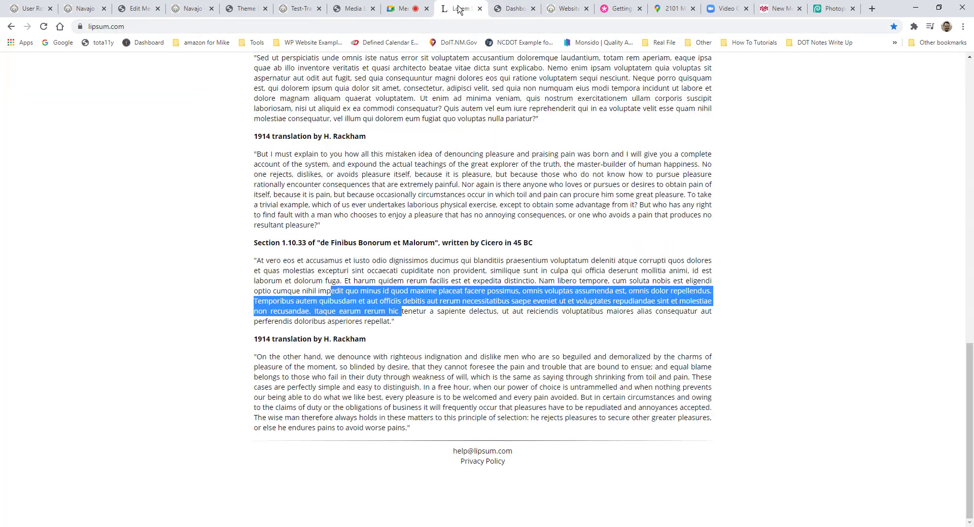
pyautogui.hotkey('ctrl', 'Tab')
pyautogui.hotkey('ctrl', 'Tab')
pyautogui.scroll(3, 487, 291)
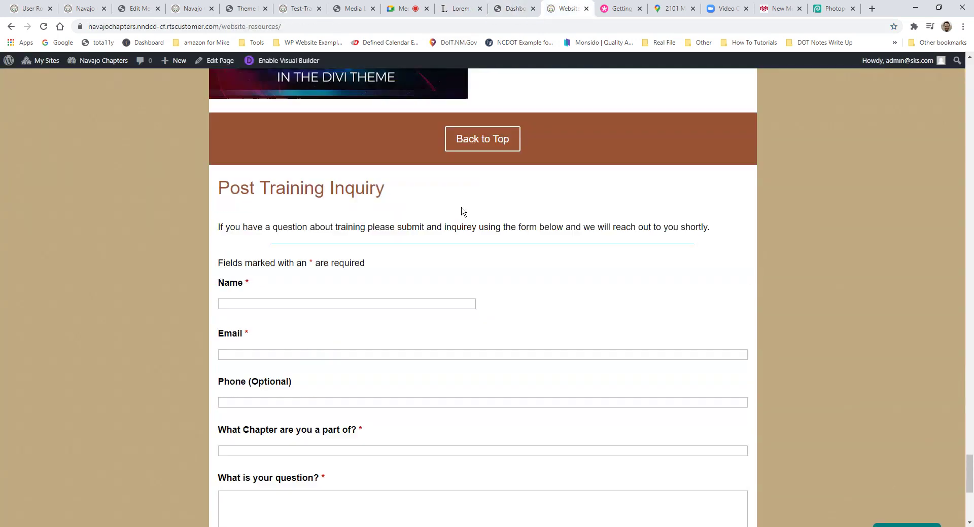
# Step: Open Website Resources in the visual builder and check the divider under the intro
pyautogui.click(284, 60)
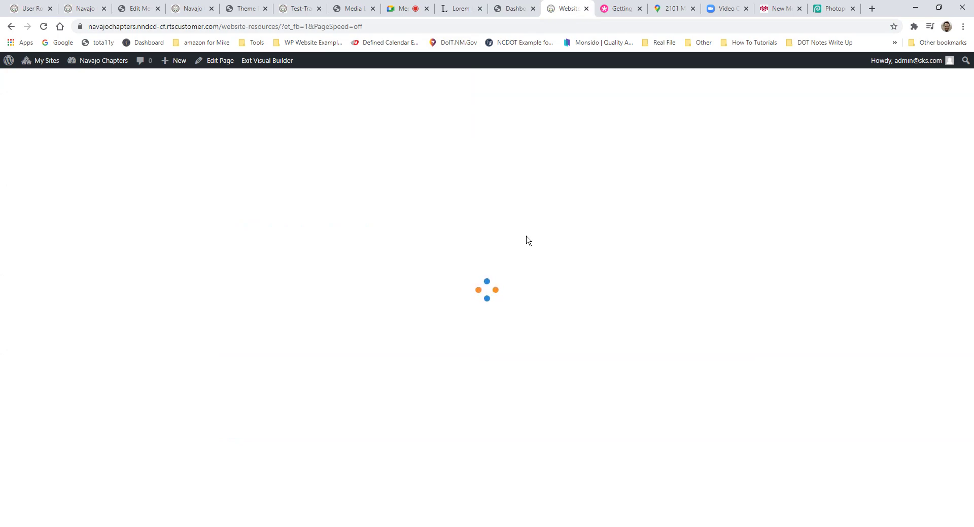
pyautogui.scroll(-3, 558, 320)
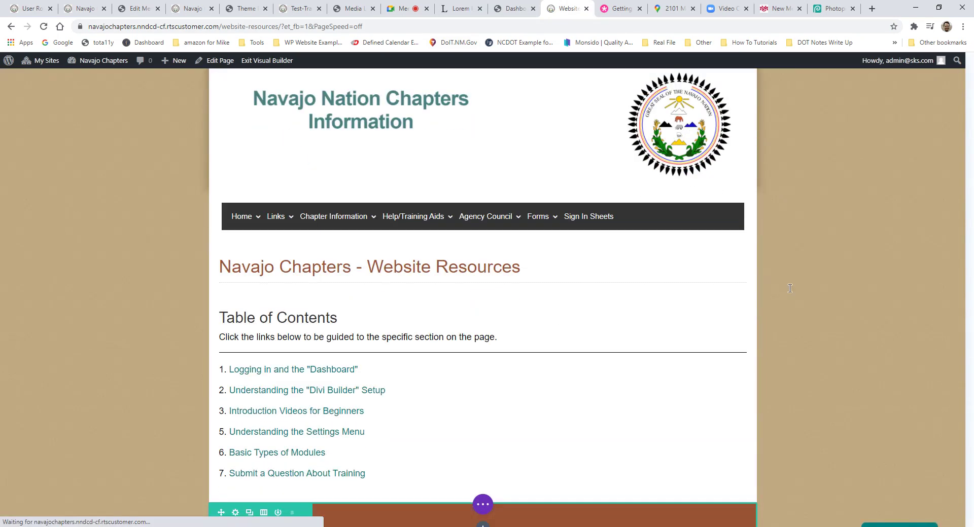
pyautogui.scroll(-5, 948, 157)
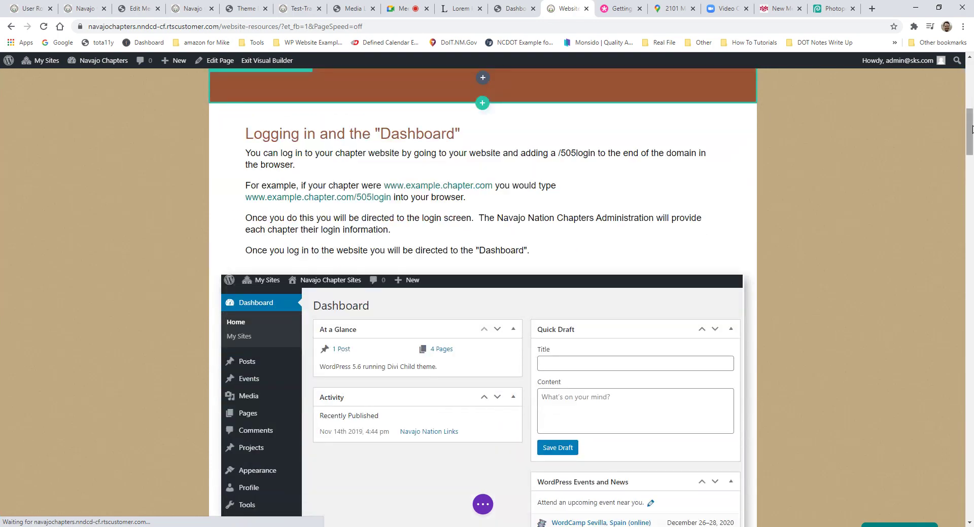
pyautogui.moveTo(969, 130); pyautogui.dragTo(969, 335)
pyautogui.scroll(-10, 547, 275)
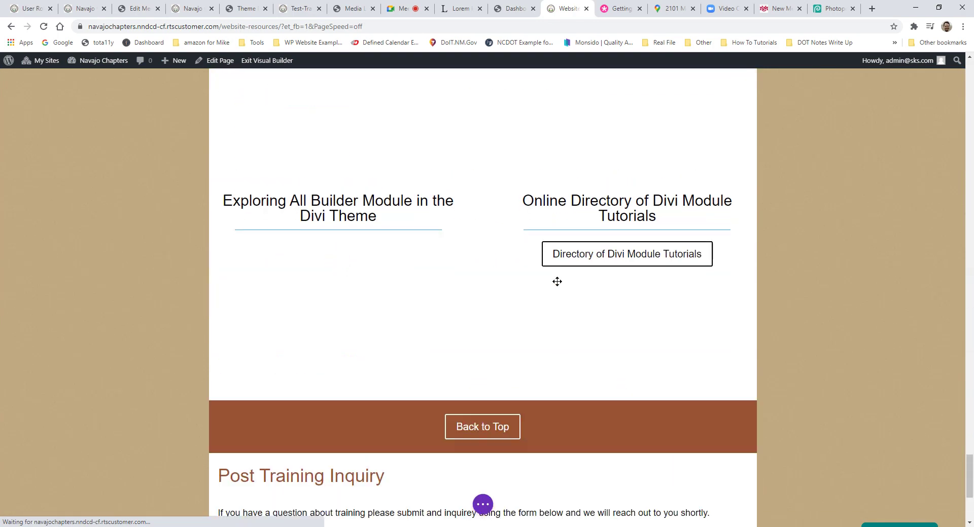
pyautogui.scroll(-5, 558, 305)
pyautogui.scroll(4, 456, 254)
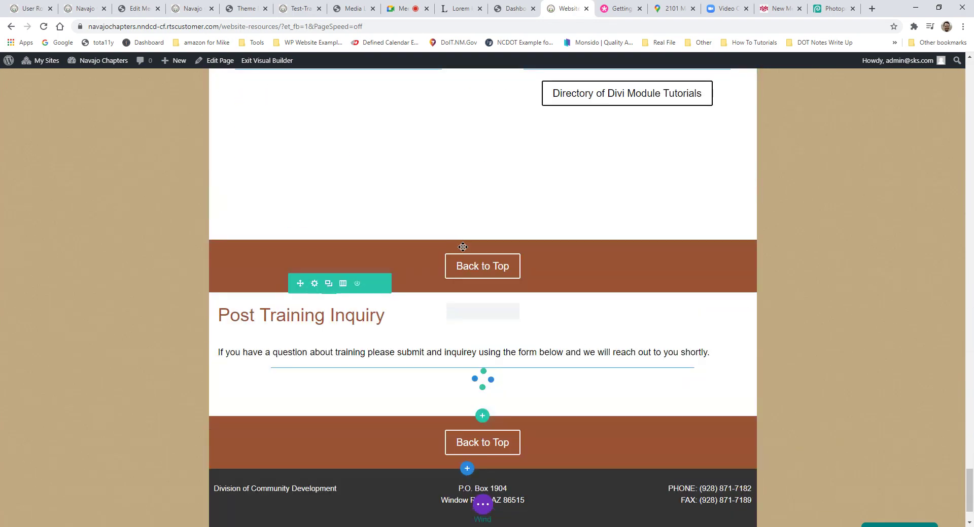
pyautogui.scroll(-4, 467, 268)
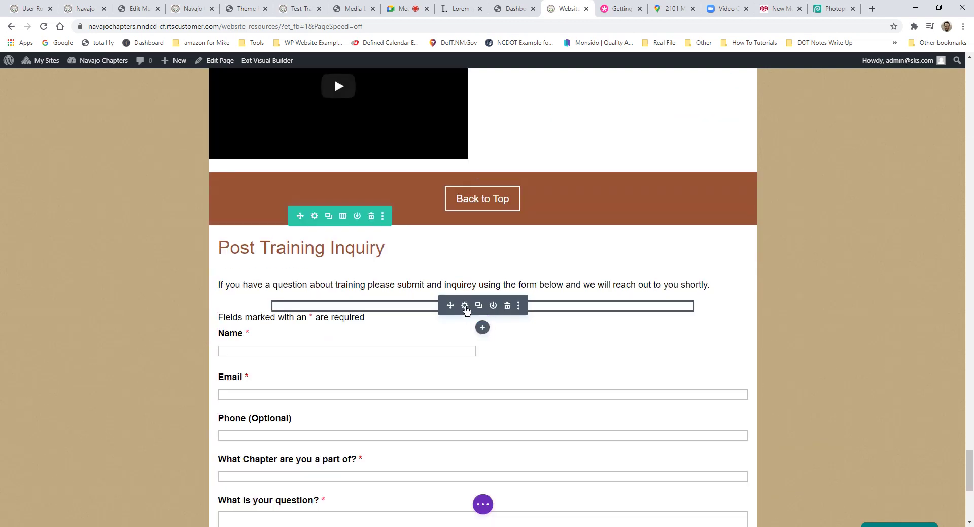
pyautogui.click(465, 304)
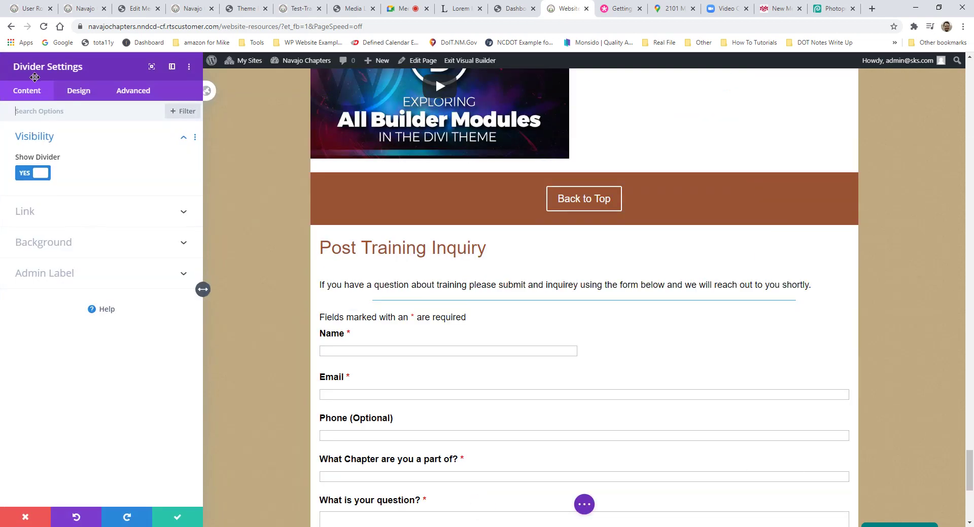
pyautogui.click(25, 517)
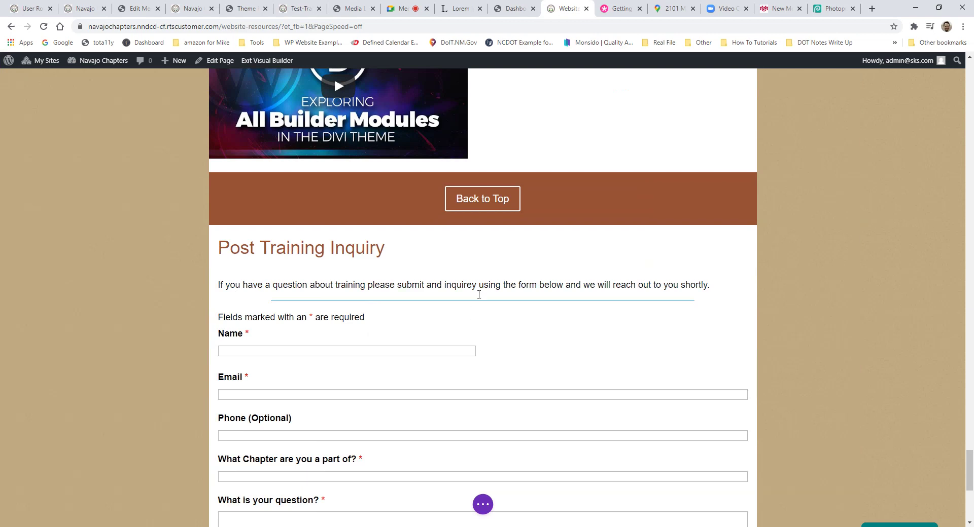
# Step: Replace the form module's code with the pasted [ninja_form id=1] shortcode and save the module
pyautogui.click(463, 340)
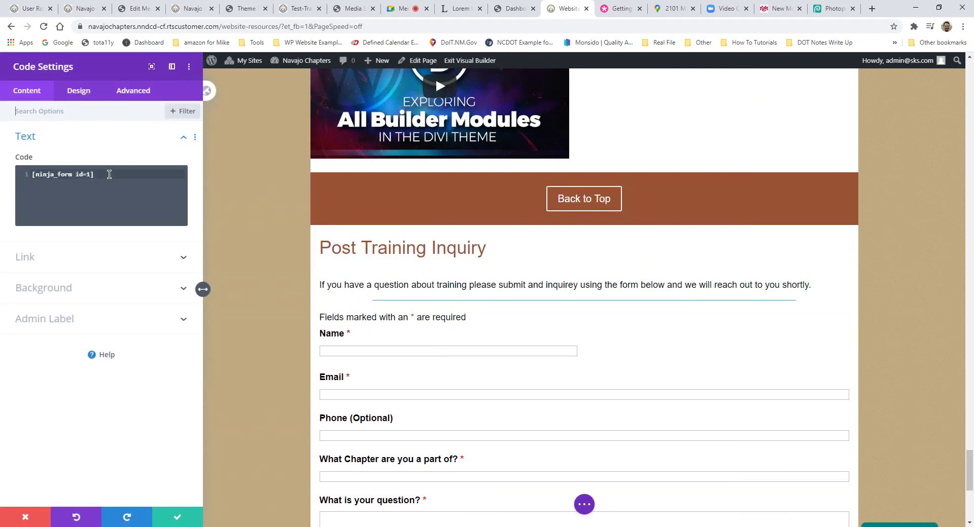
pyautogui.moveTo(109, 174); pyautogui.dragTo(18, 179)
pyautogui.hotkey('ctrl', 'c')
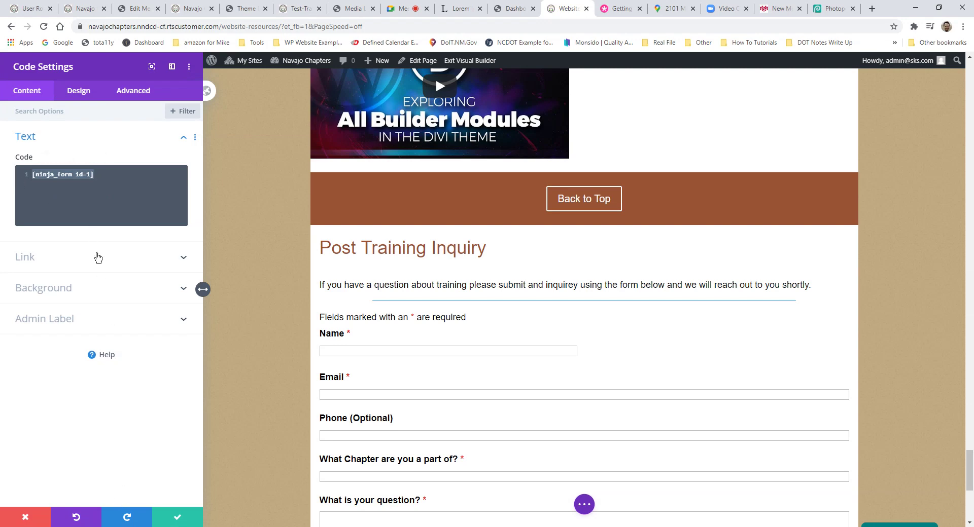
pyautogui.press('BackSpace')
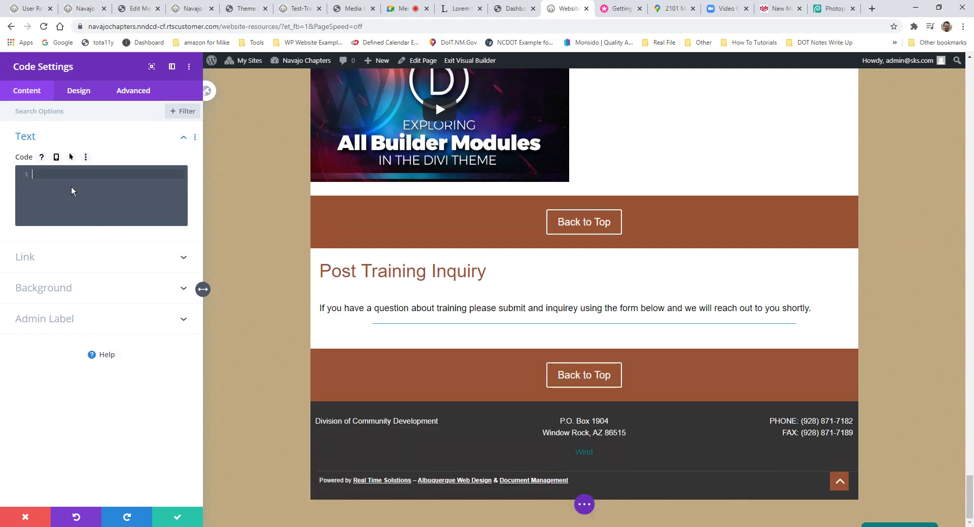
pyautogui.click(510, 8)
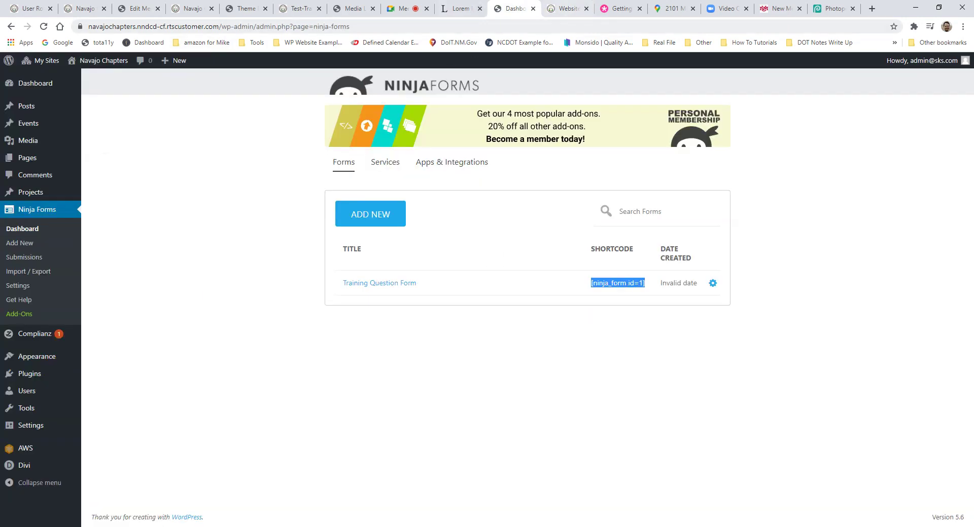
pyautogui.click(567, 8)
pyautogui.hotkey('ctrl', 'v')
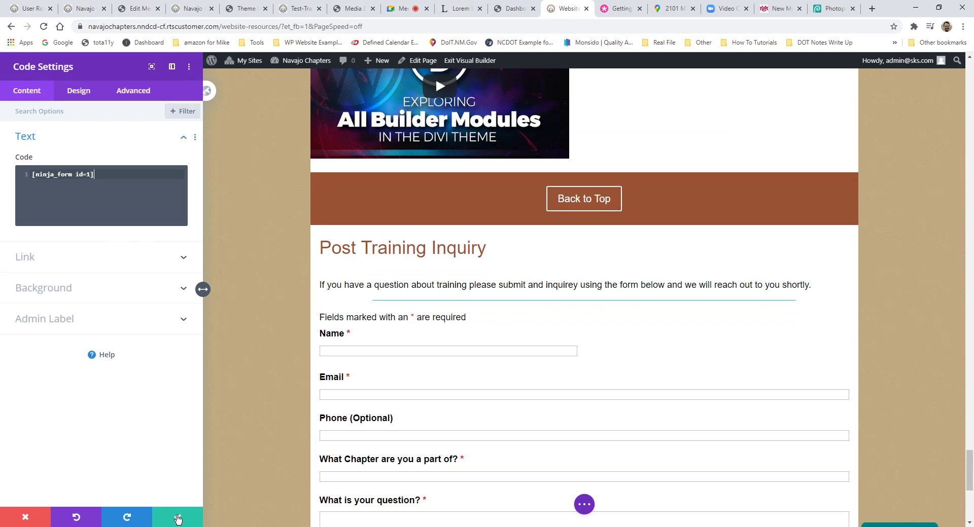
pyautogui.click(177, 518)
# Step: Save the Website Resources page with the embedded Training Question Form
pyautogui.scroll(-5, 495, 339)
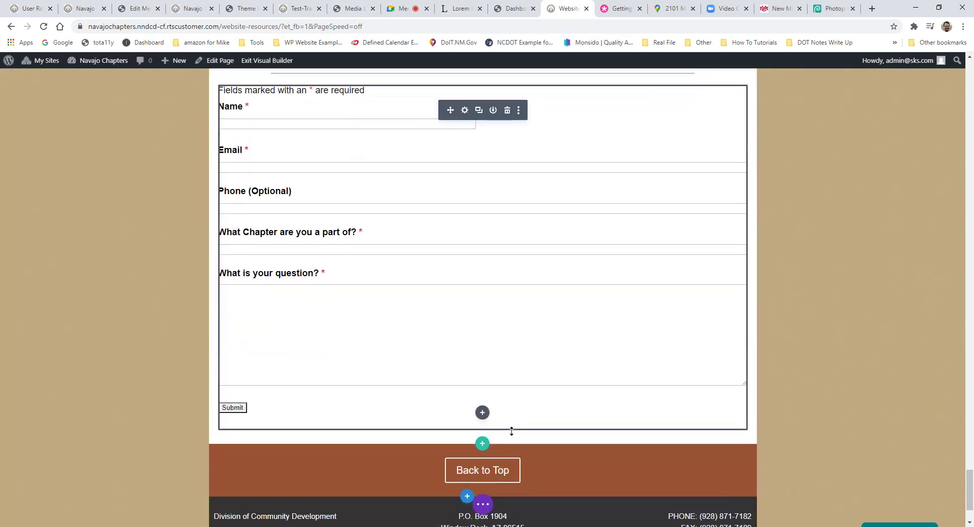
pyautogui.scroll(3, 511, 431)
pyautogui.click(482, 505)
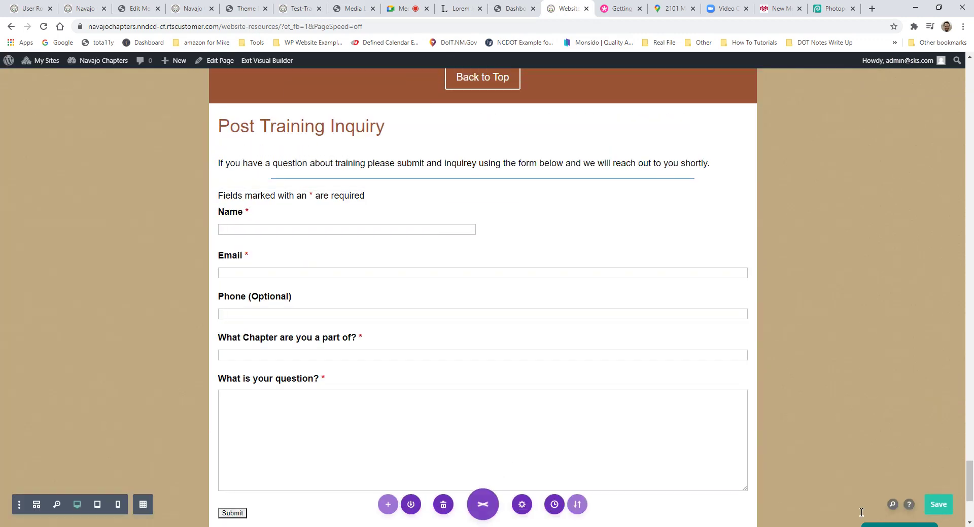
pyautogui.click(943, 508)
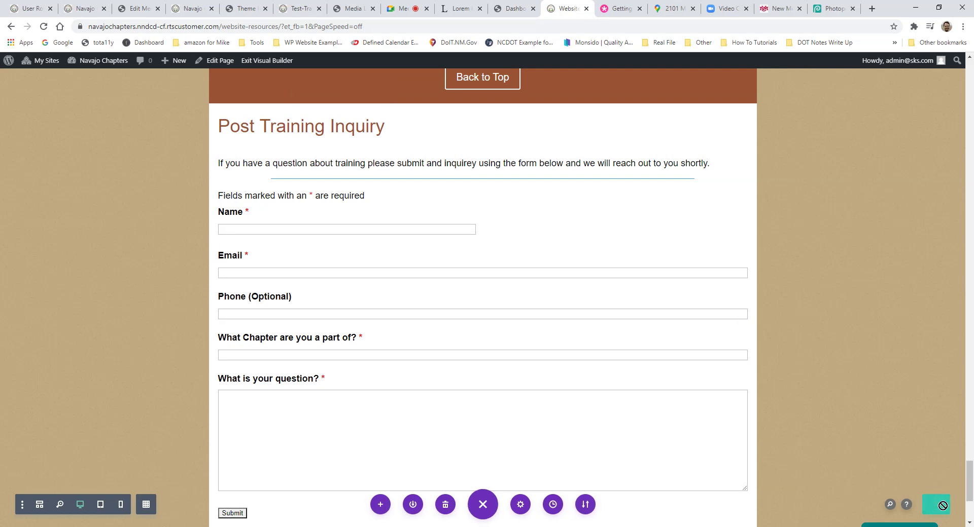
pyautogui.click(512, 8)
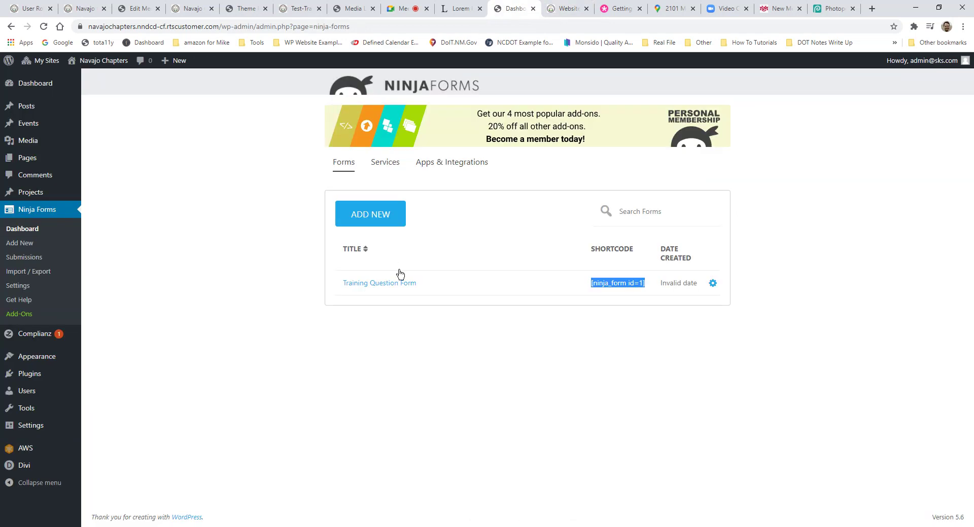
pyautogui.click(391, 283)
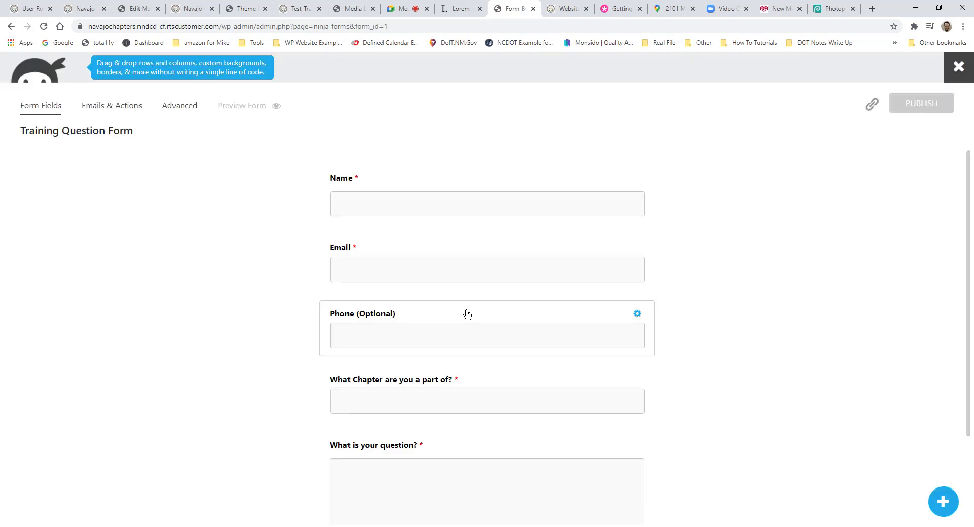
pyautogui.scroll(-2, 496, 270)
pyautogui.scroll(2, 509, 269)
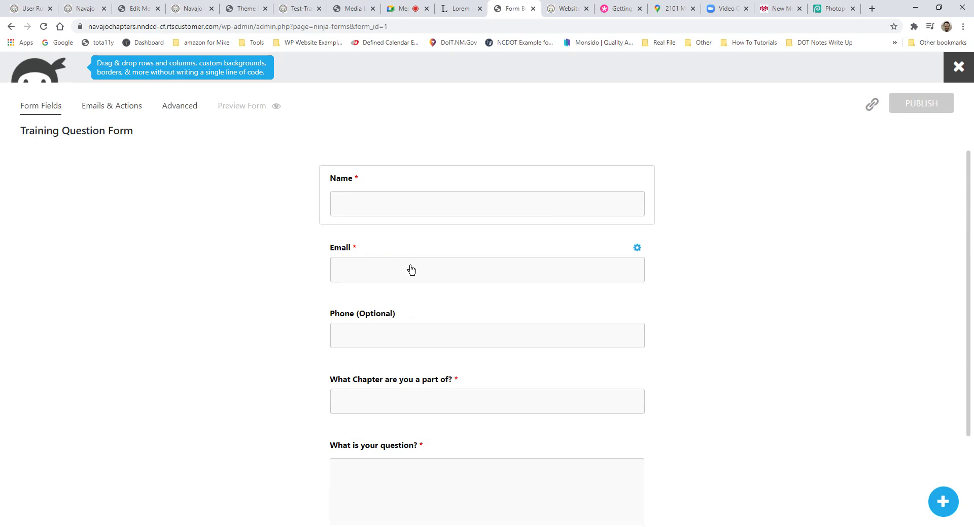
pyautogui.scroll(-2, 507, 355)
pyautogui.click(941, 501)
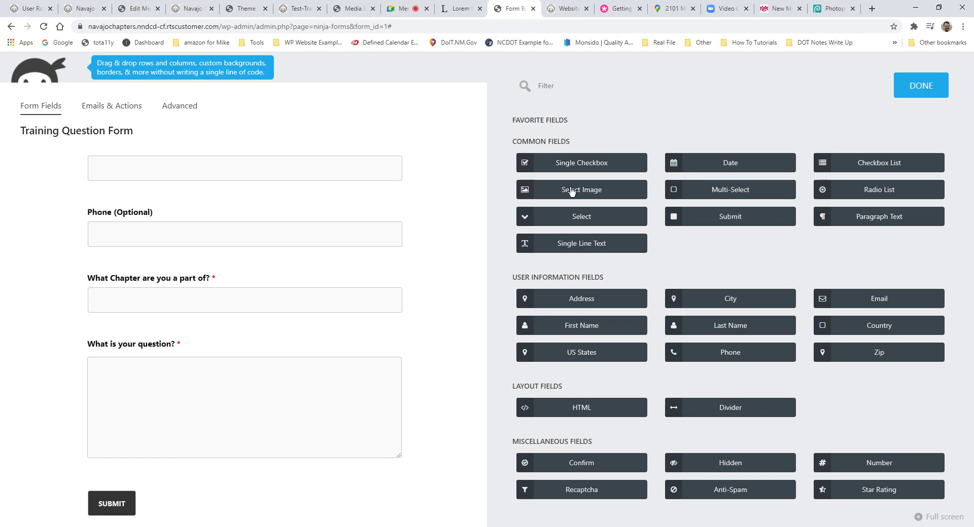
pyautogui.click(908, 88)
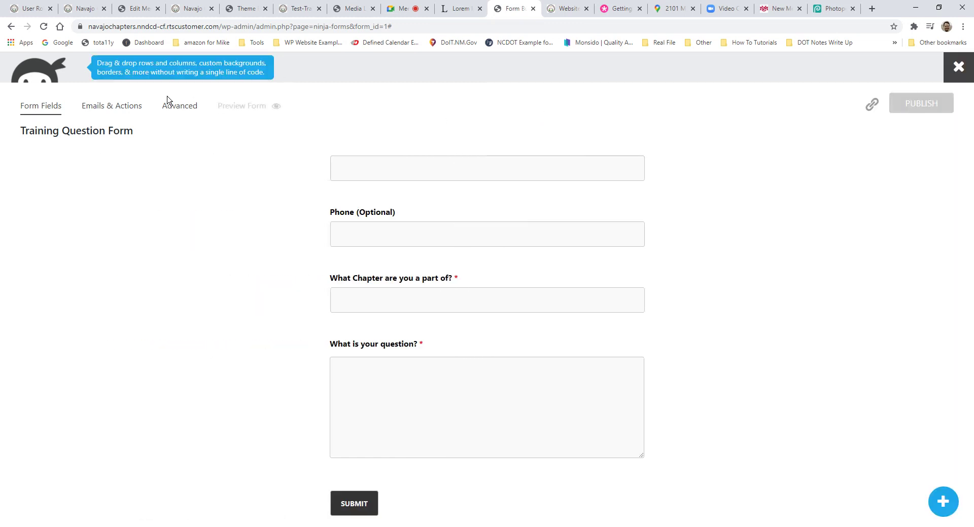
pyautogui.click(109, 105)
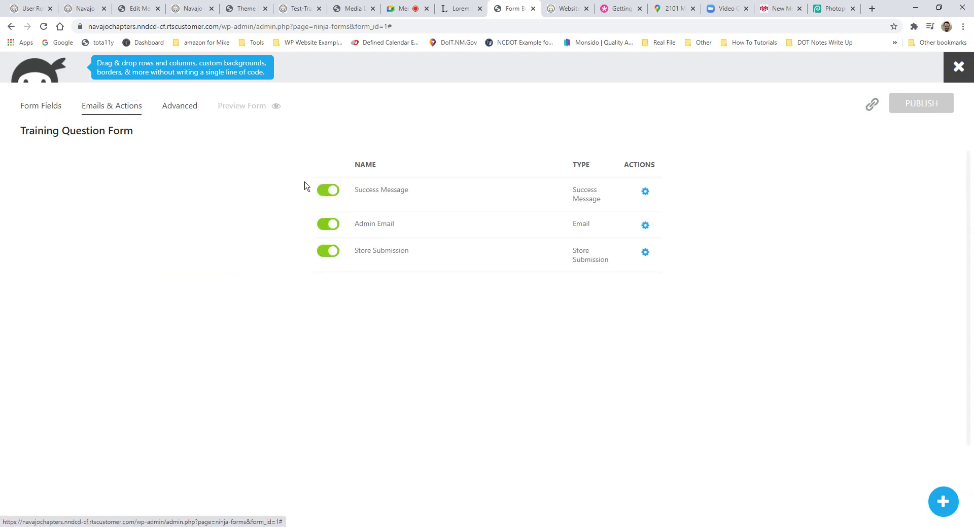
pyautogui.click(400, 225)
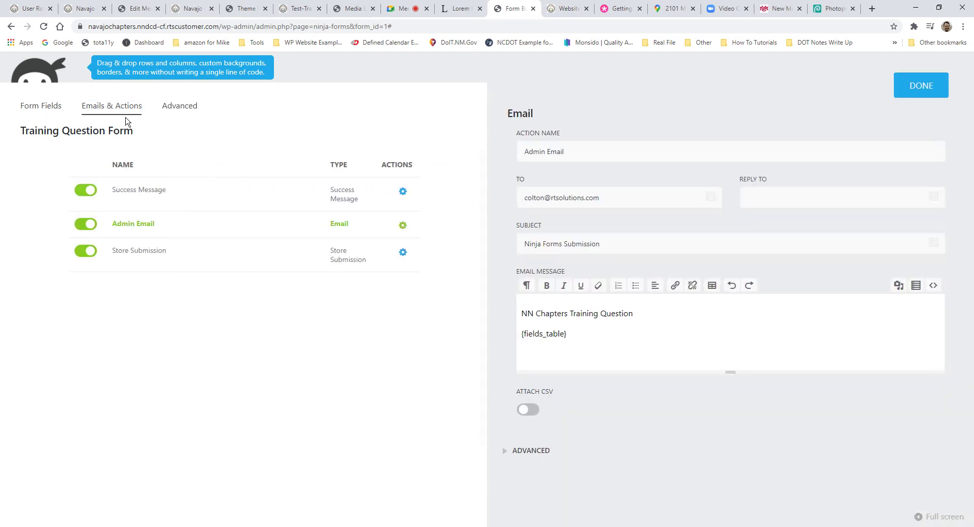
pyautogui.click(191, 116)
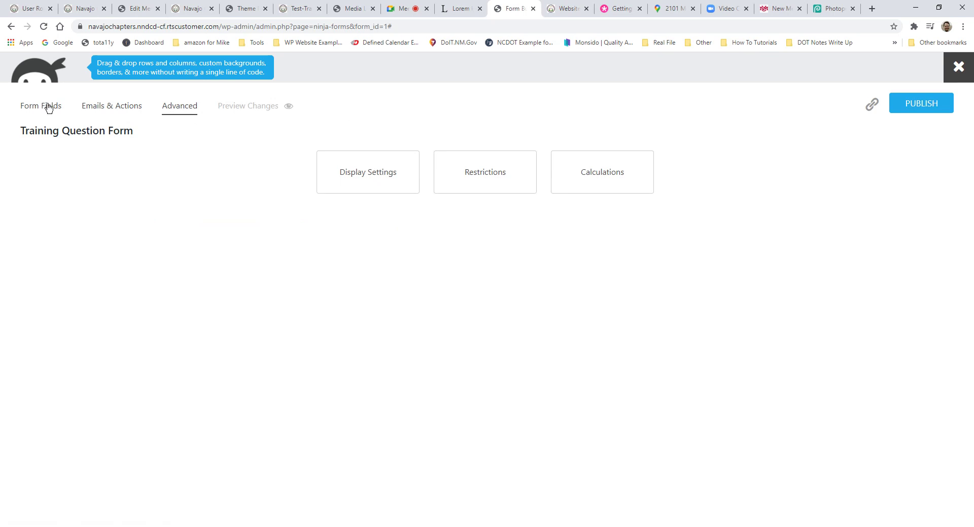
pyautogui.click(48, 108)
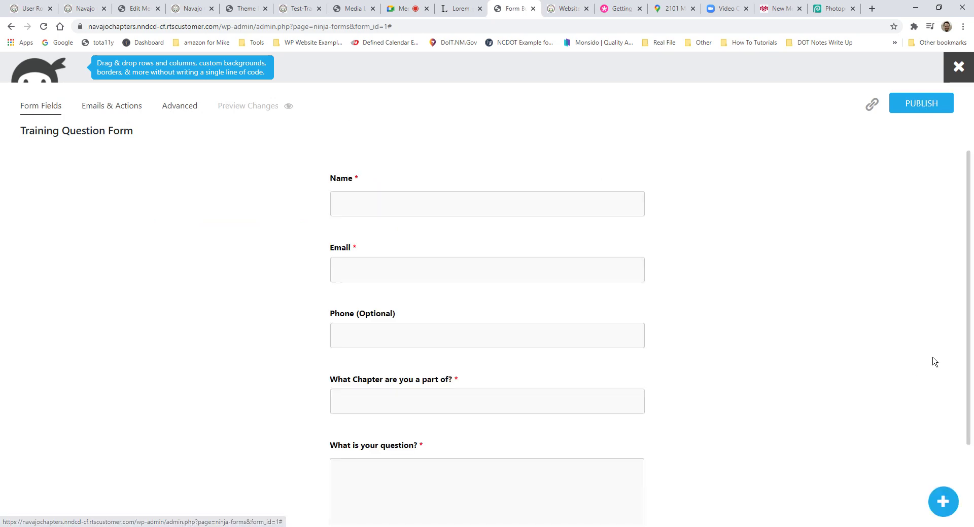
pyautogui.click(959, 67)
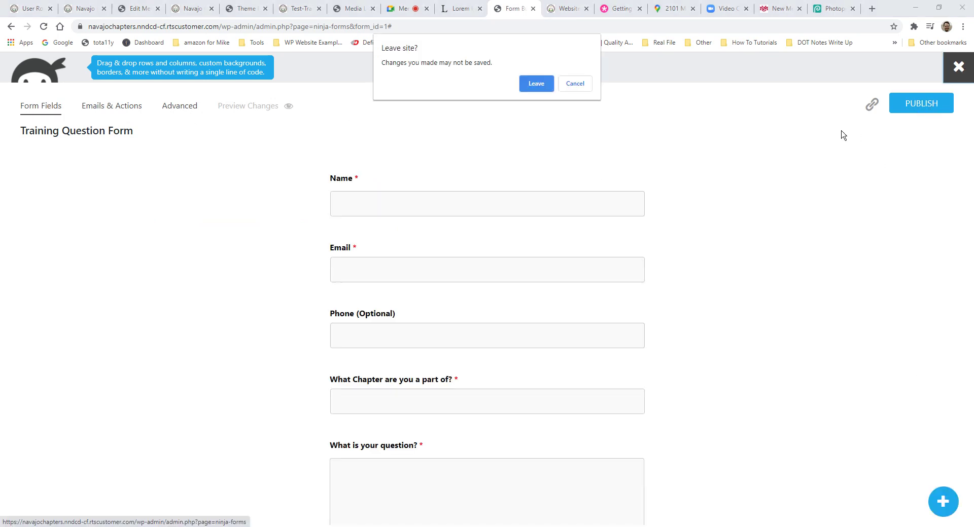
pyautogui.click(523, 83)
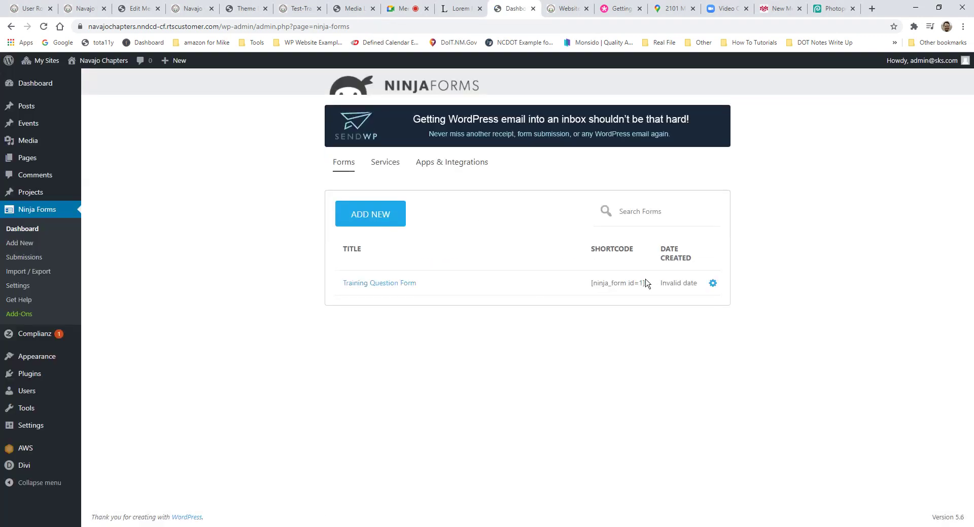
# Step: Select the [ninja_form id=1] shortcode and check the resources page in the builder
pyautogui.moveTo(646, 283); pyautogui.dragTo(591, 285)
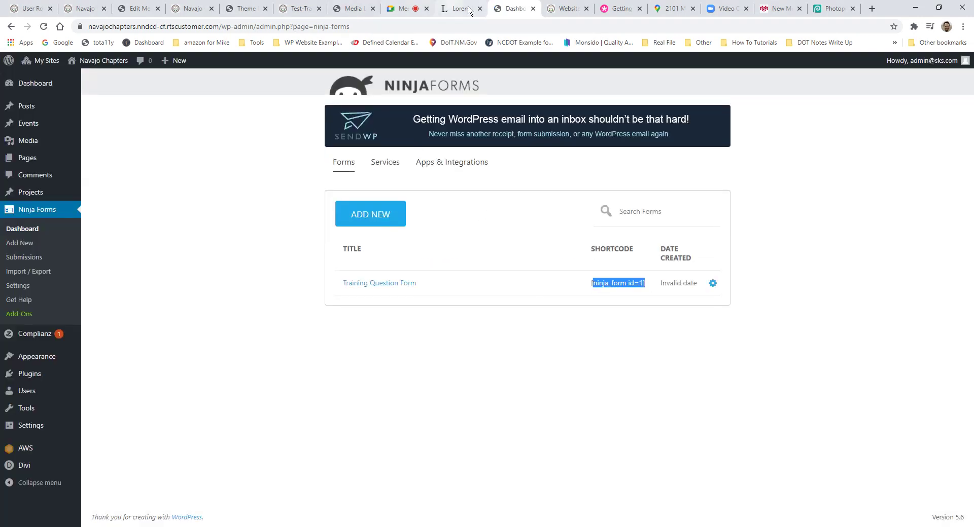
pyautogui.click(567, 8)
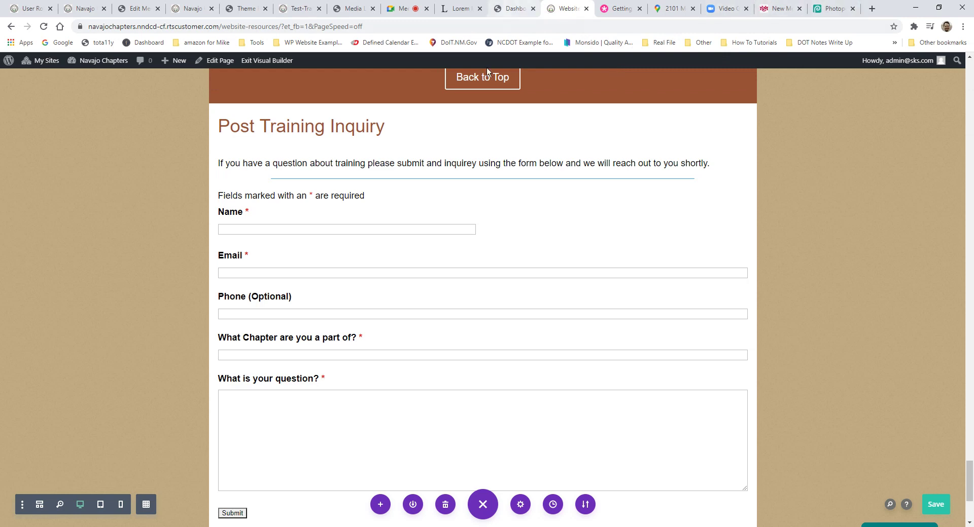
pyautogui.scroll(9, 521, 200)
pyautogui.scroll(-8, 705, 335)
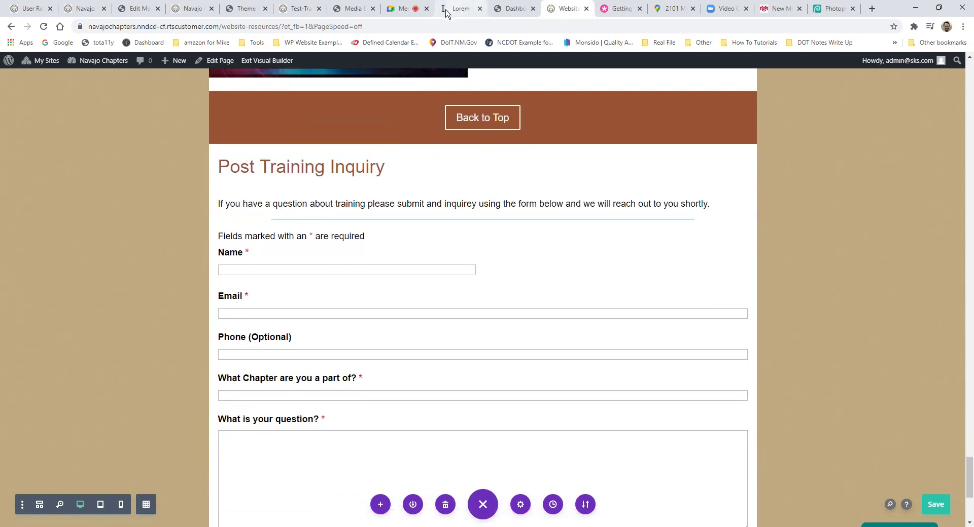
# Step: Confirm the Training Question Form has no submissions, then go to Ninja Forms Import / Export
pyautogui.click(513, 9)
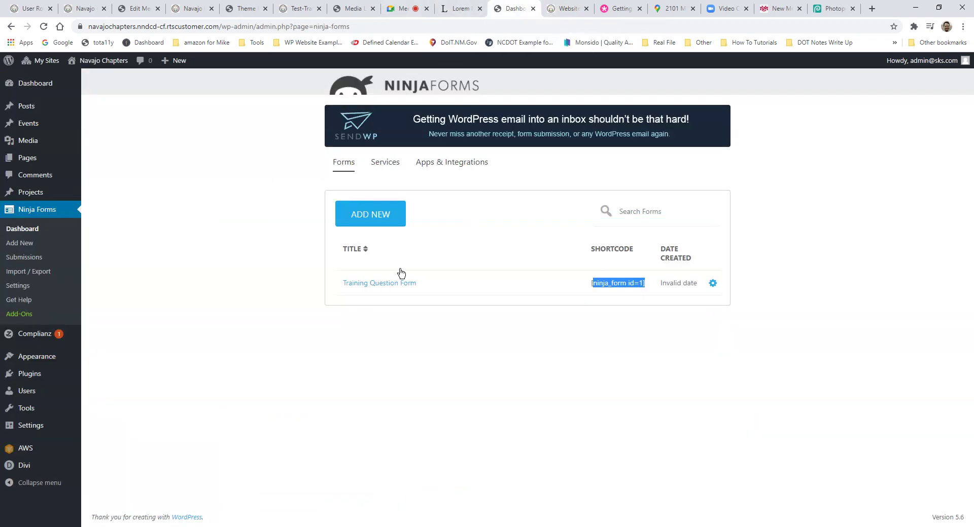
pyautogui.click(713, 283)
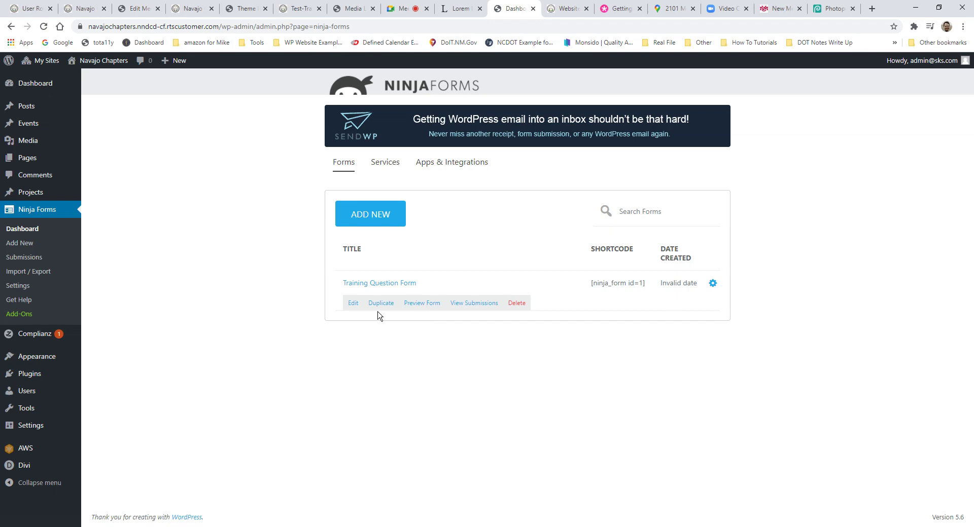
pyautogui.click(475, 304)
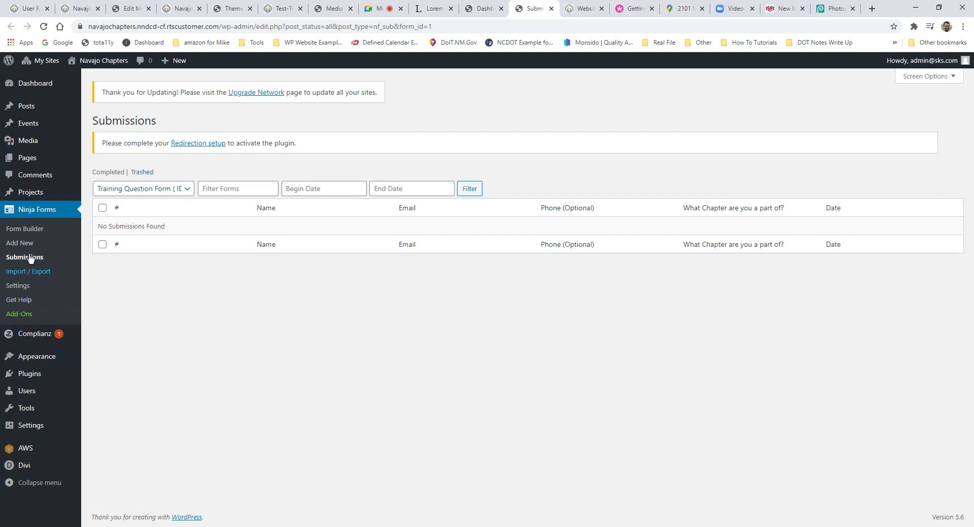
pyautogui.click(35, 275)
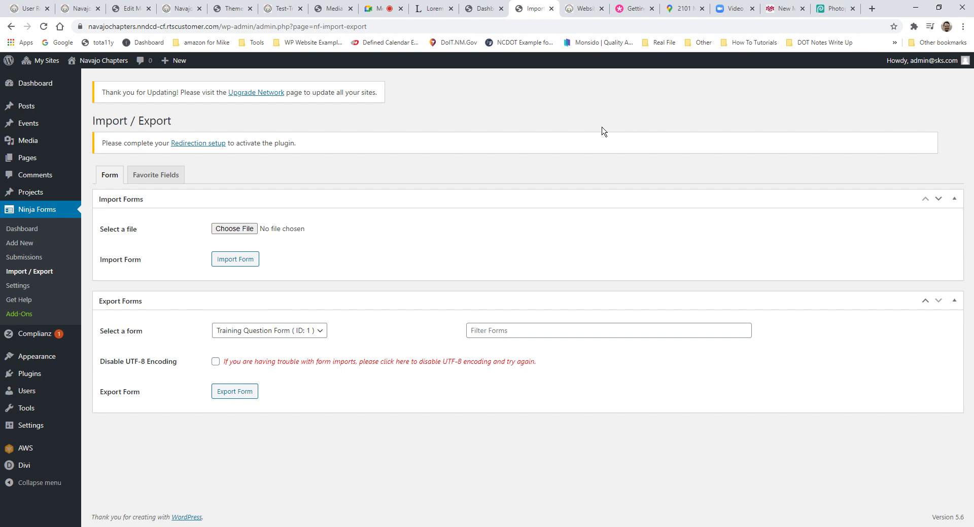
# Step: Return to the Google Meet meeting with the attendees' question chat showing
pyautogui.click(682, 9)
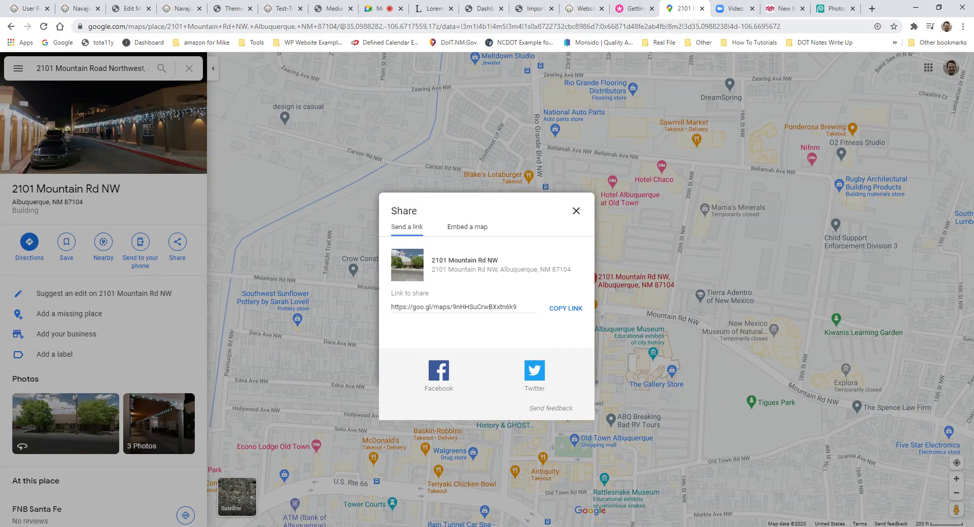
pyautogui.click(382, 9)
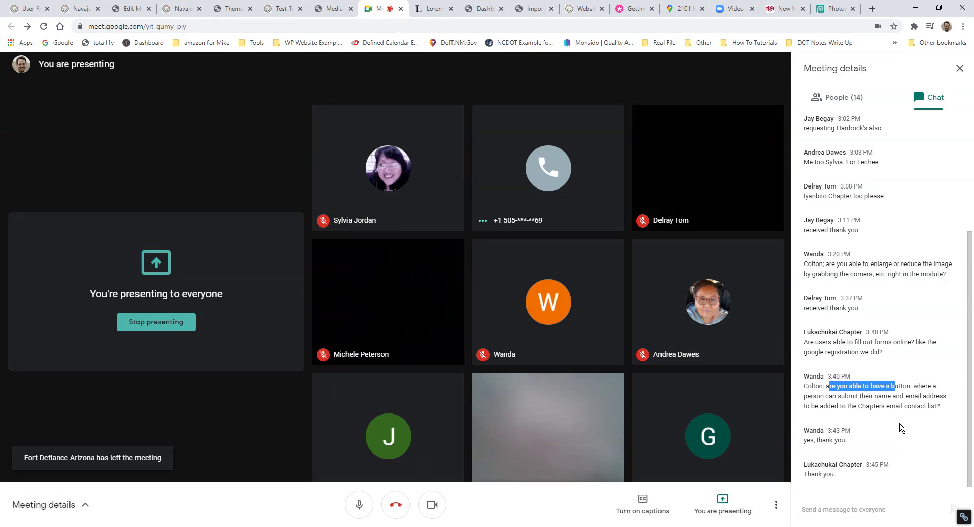
pyautogui.click(905, 393)
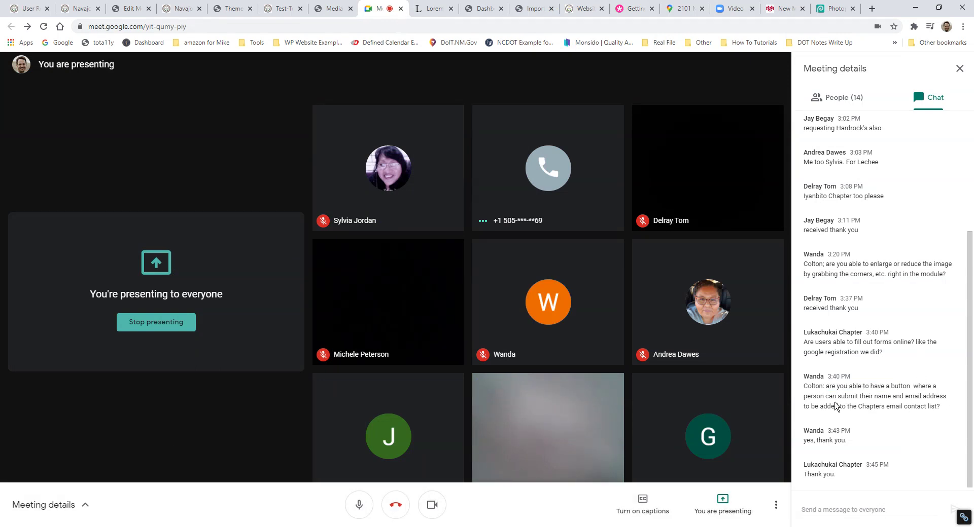
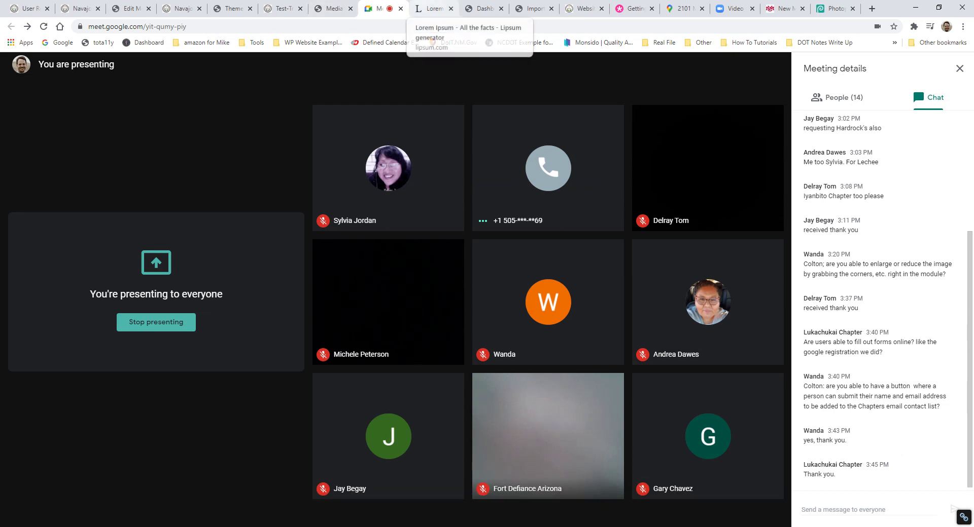
# Step: Go from the browser tabs to the Ninja Forms dashboard and start a new form
pyautogui.click(431, 8)
pyautogui.click(332, 8)
pyautogui.click(283, 8)
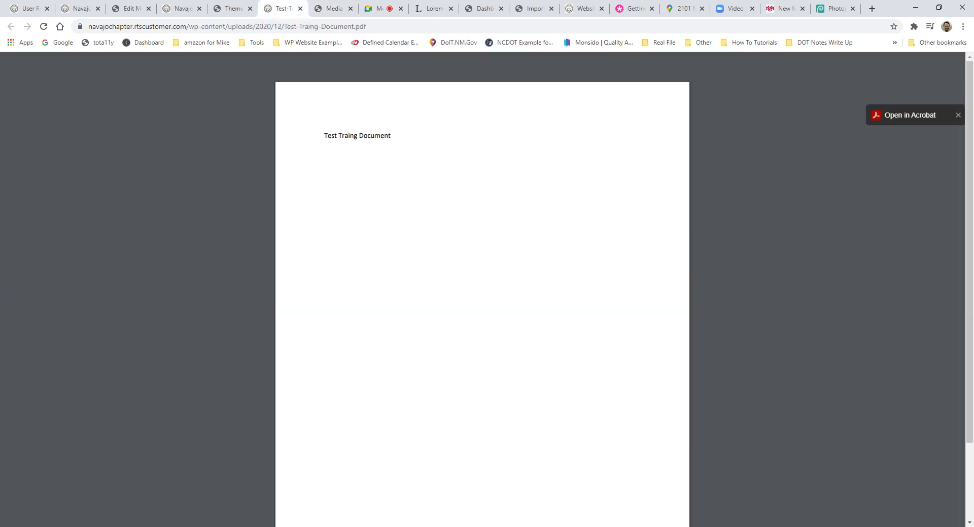
pyautogui.click(233, 8)
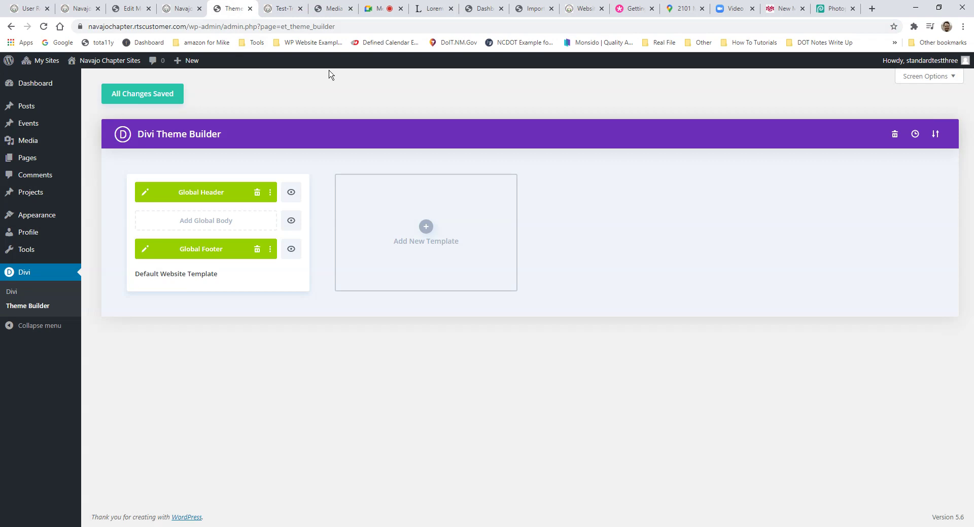
pyautogui.click(556, 12)
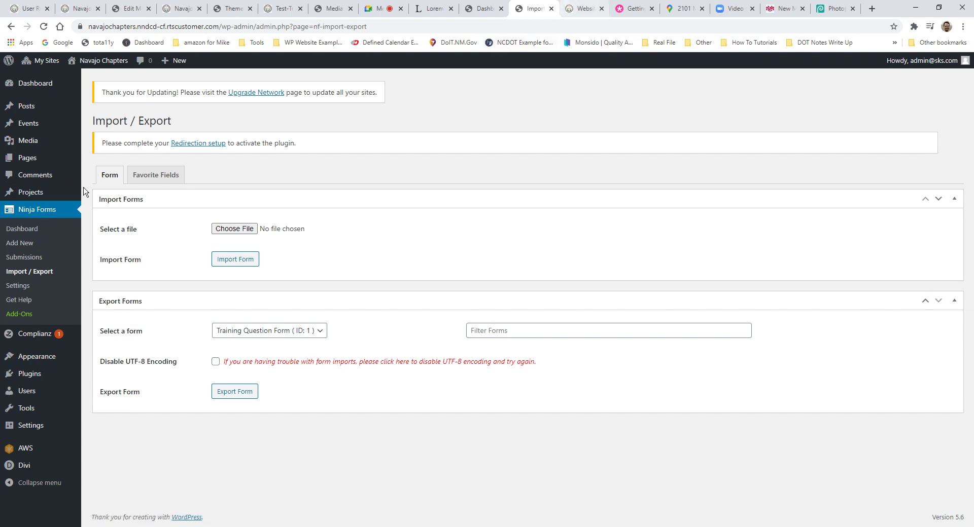
pyautogui.click(45, 215)
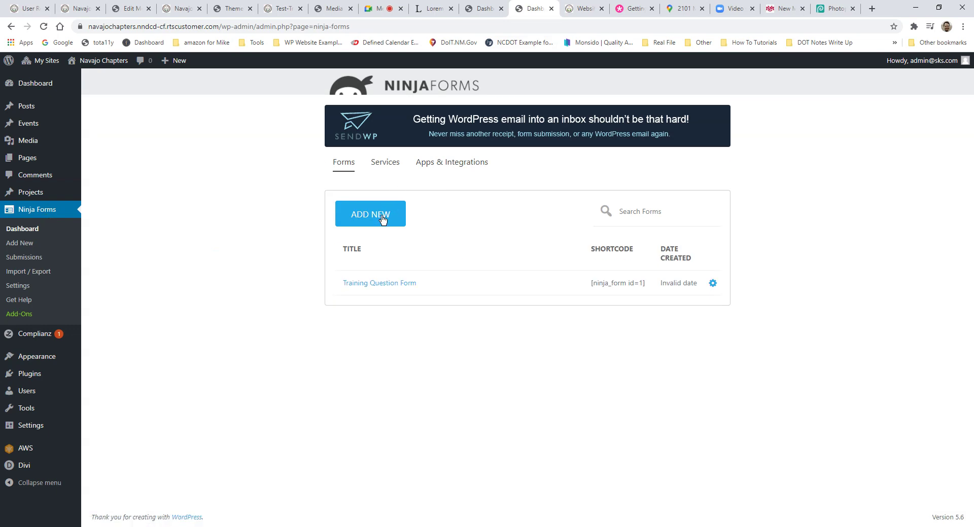
pyautogui.click(383, 216)
# Step: Start a blank form with First Name, Last Name, Email and Checkbox List fields
pyautogui.click(403, 261)
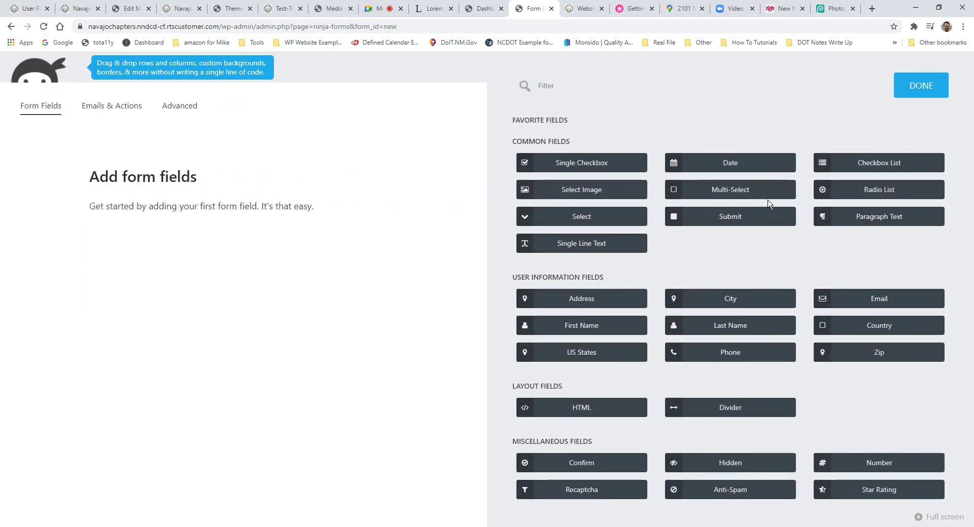
pyautogui.click(600, 327)
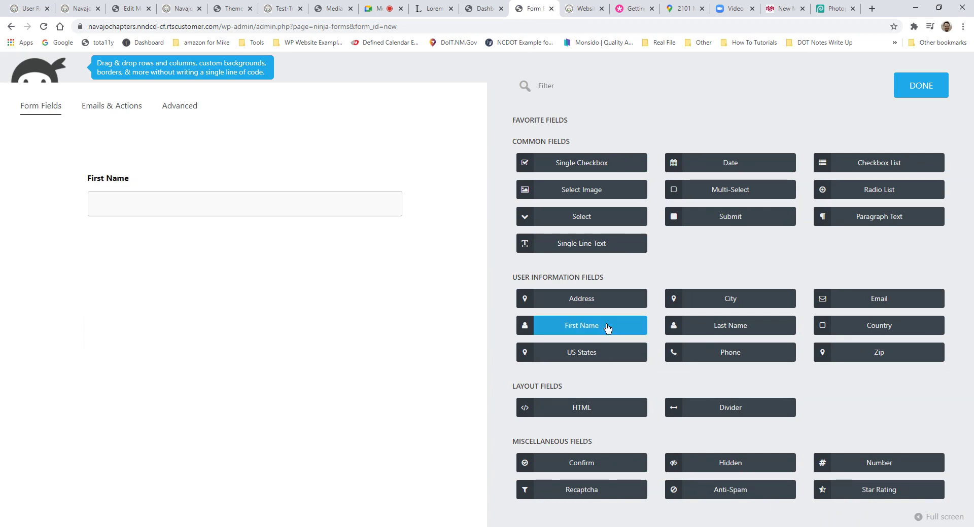
pyautogui.click(727, 332)
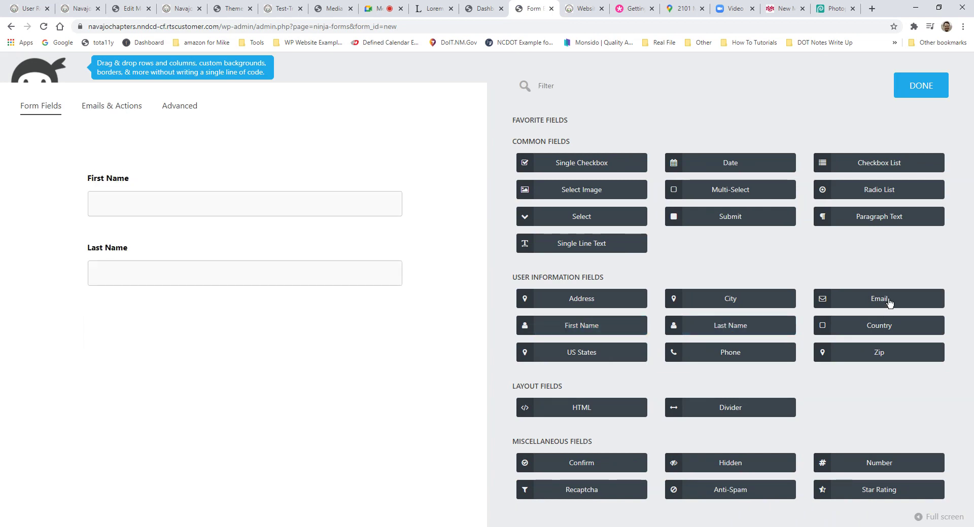
pyautogui.click(877, 311)
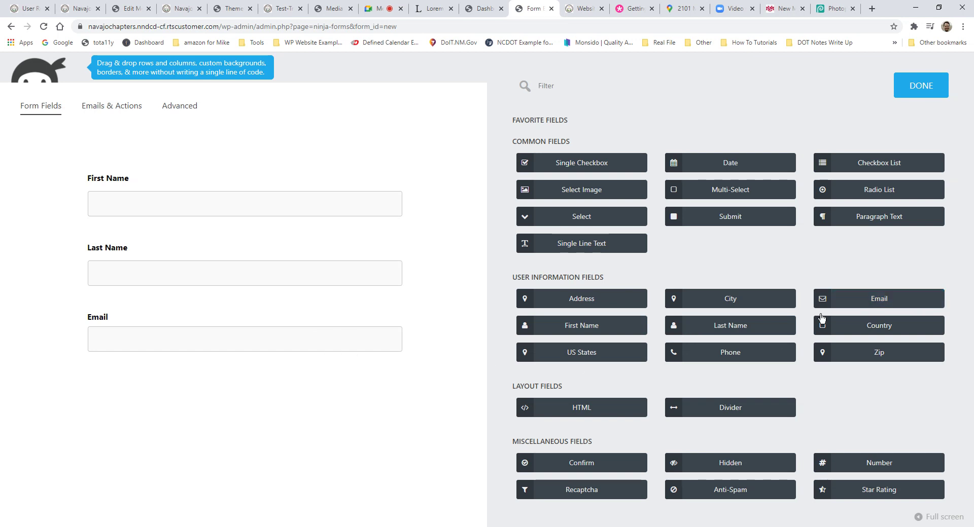
pyautogui.click(869, 173)
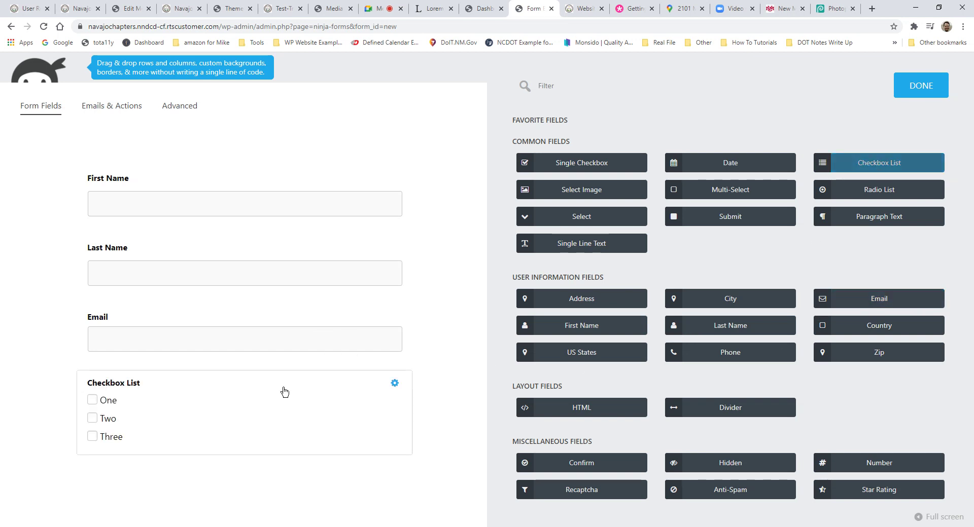
# Step: Label the checkbox list 'What do you want to Sign up For' and blank its first option
pyautogui.moveTo(223, 413)
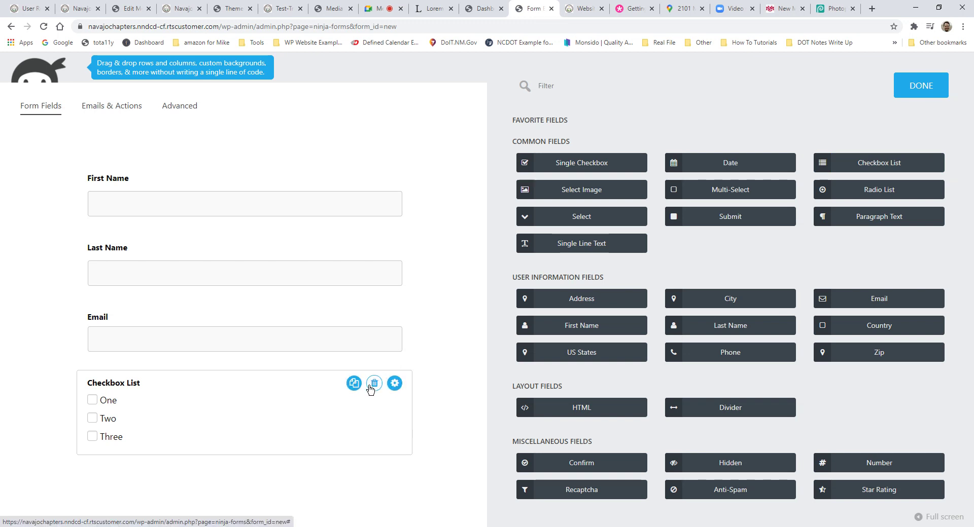
pyautogui.click(315, 402)
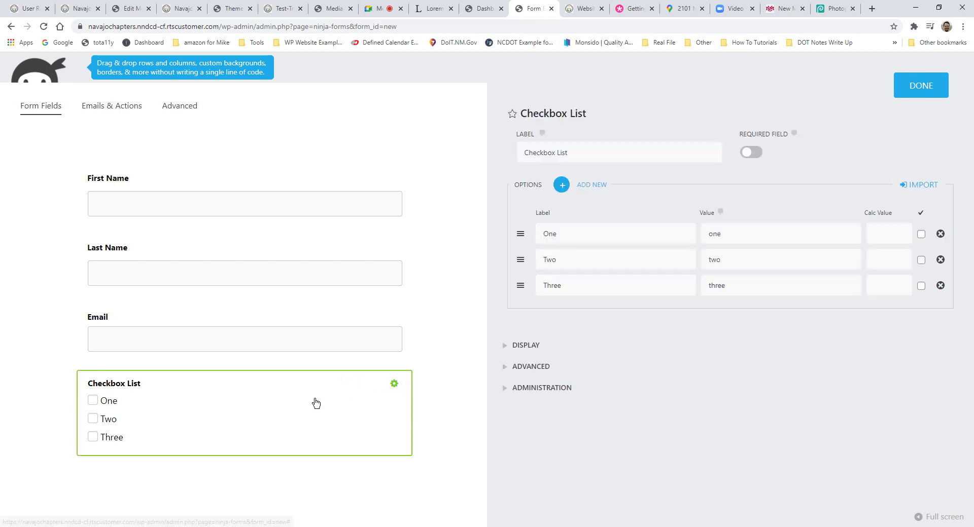
pyautogui.moveTo(569, 152); pyautogui.dragTo(453, 169)
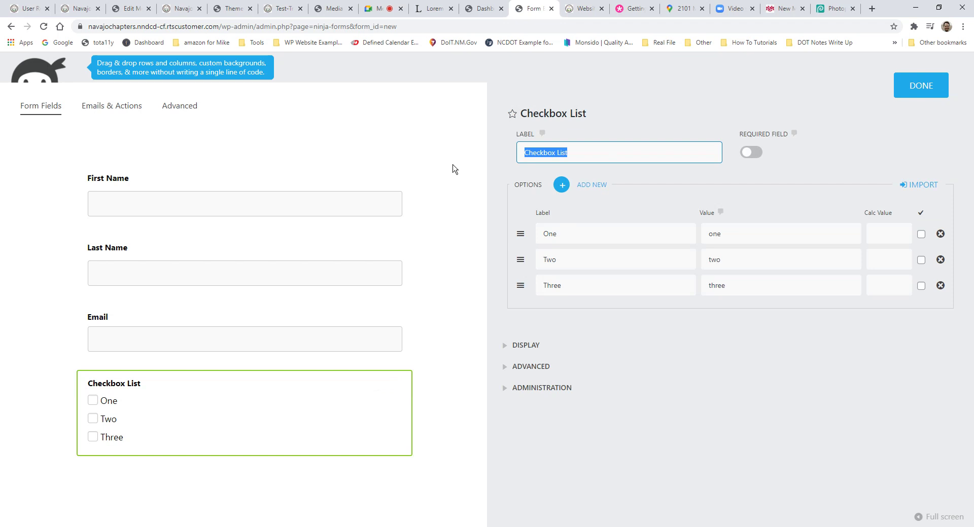
pyautogui.write('What do you want to Sign up For')
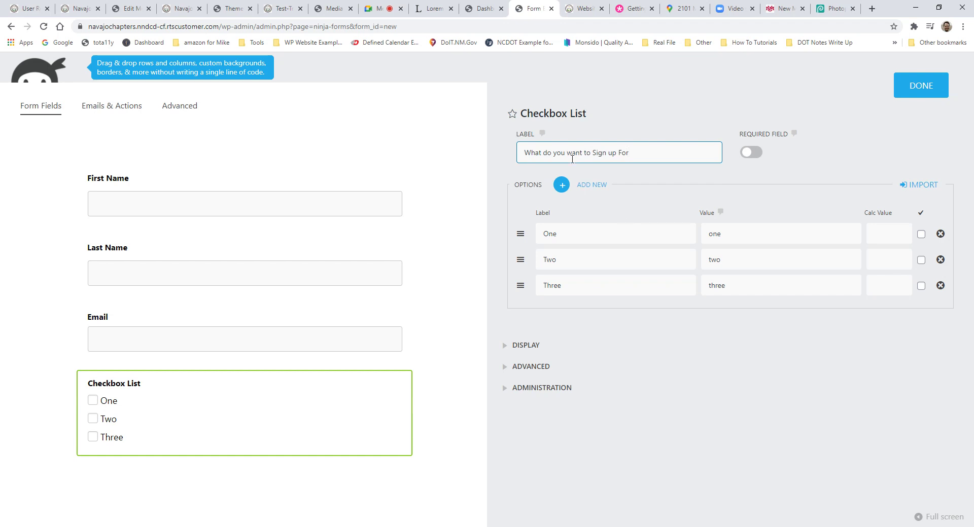
pyautogui.moveTo(634, 234); pyautogui.dragTo(520, 238)
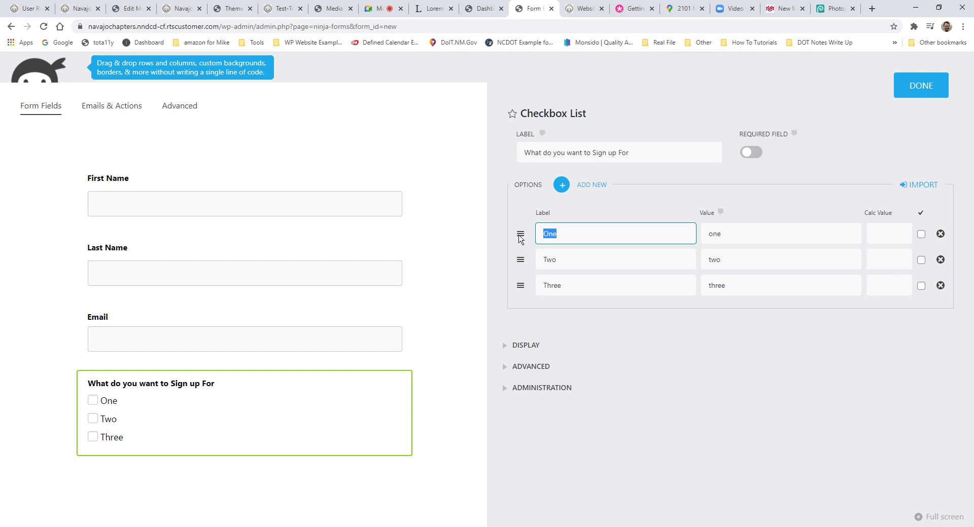
pyautogui.write('Ne')
pyautogui.press('BackSpace')
pyautogui.press('BackSpace')
pyautogui.press('BackSpace')
pyautogui.press('BackSpace')
pyautogui.press('BackSpace')
pyautogui.moveTo(722, 234); pyautogui.dragTo(705, 232)
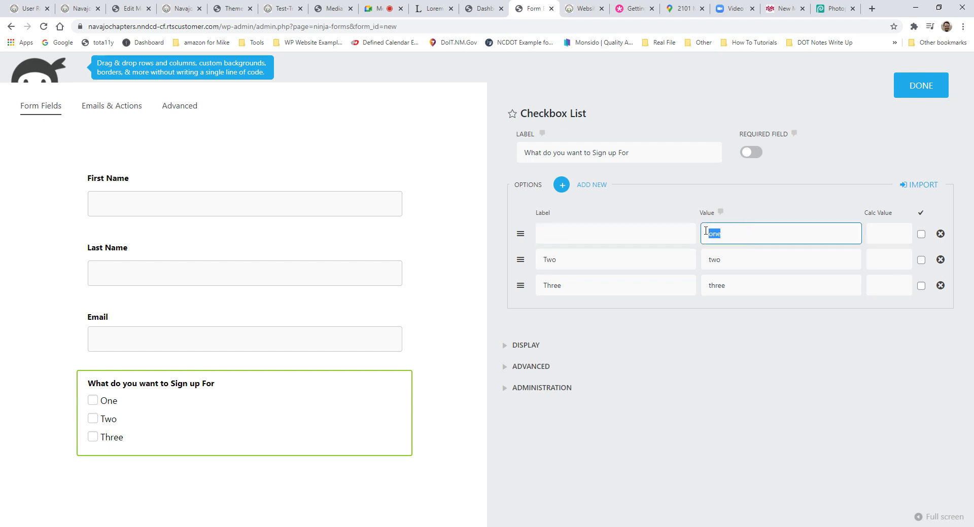
pyautogui.write('N')
pyautogui.press('Tab')
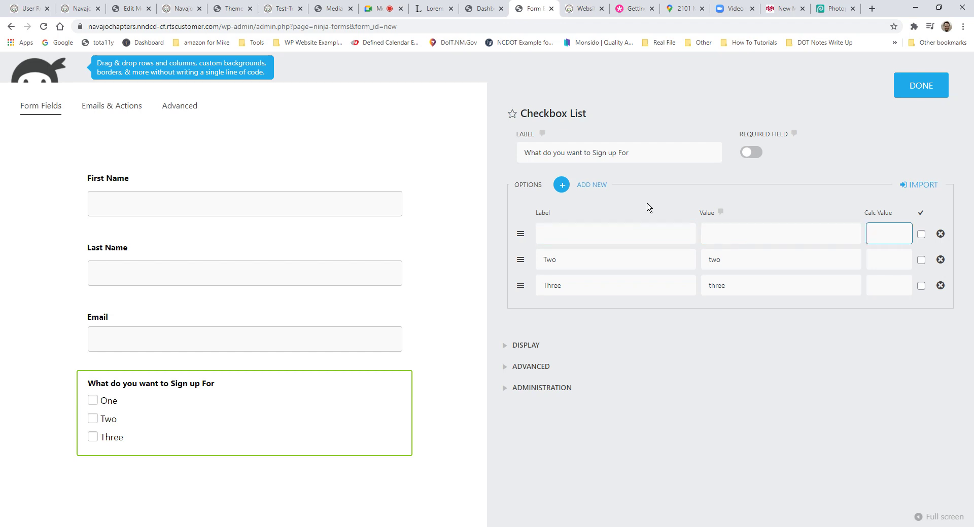
pyautogui.click(913, 86)
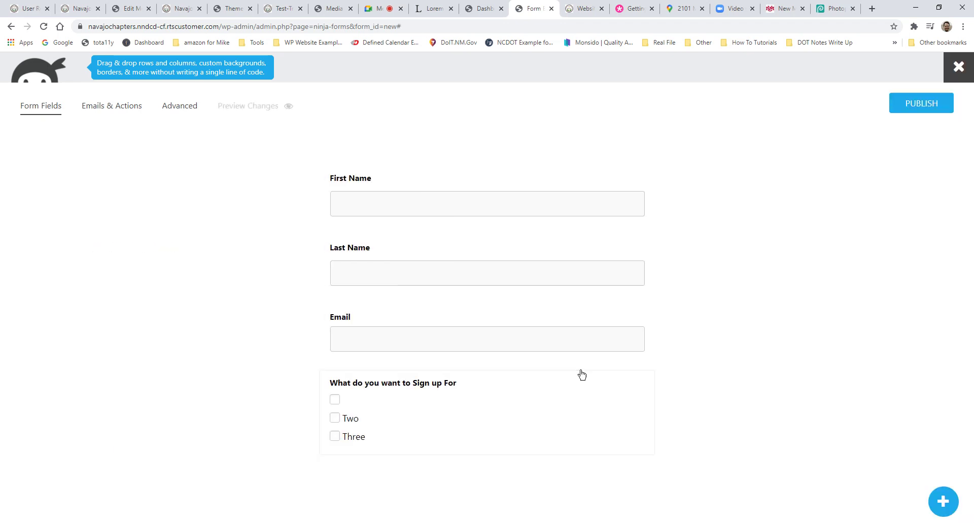
# Step: Replace the checkbox list with a dropdown Select field below Email
pyautogui.click(621, 383)
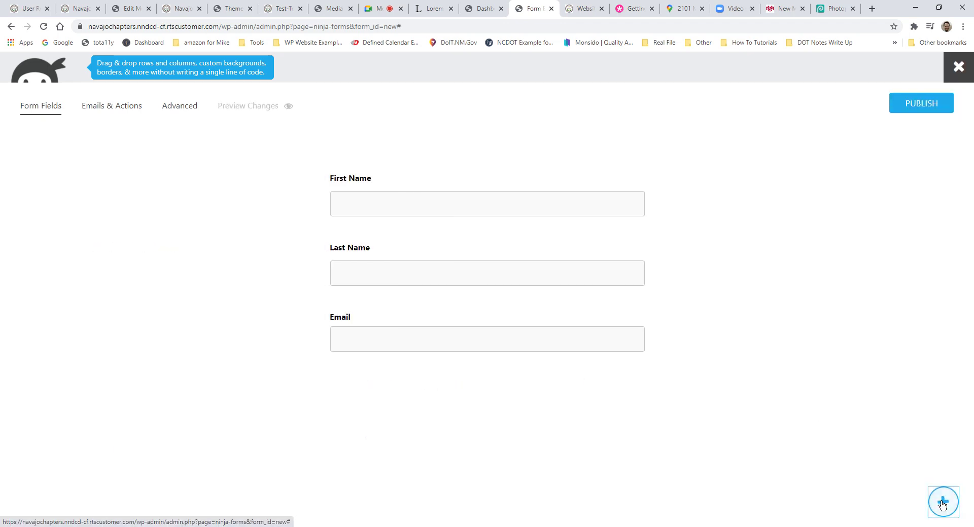
pyautogui.click(942, 501)
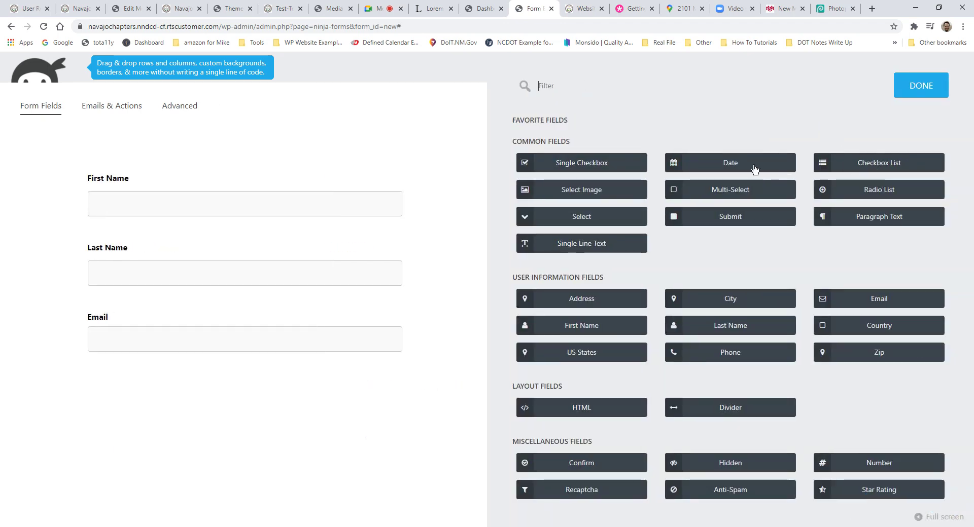
pyautogui.click(732, 200)
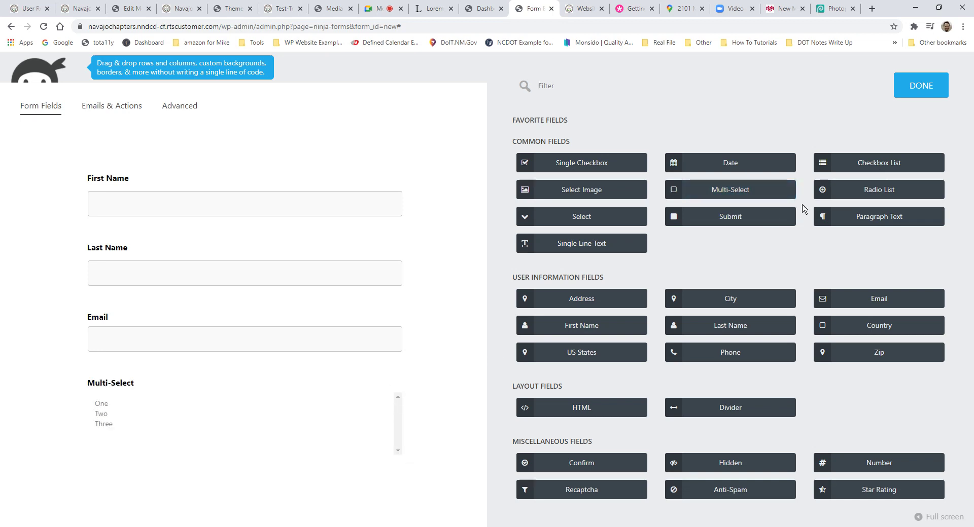
pyautogui.click(374, 384)
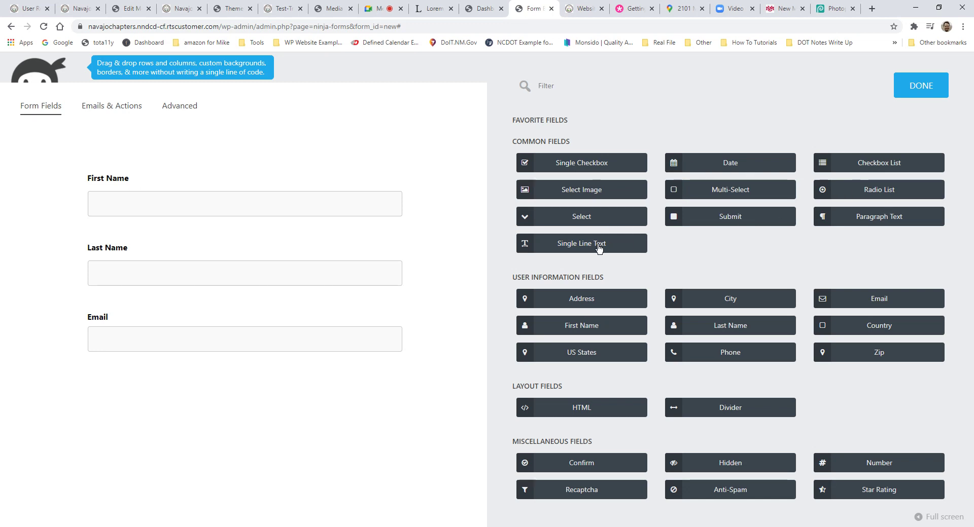
pyautogui.click(595, 219)
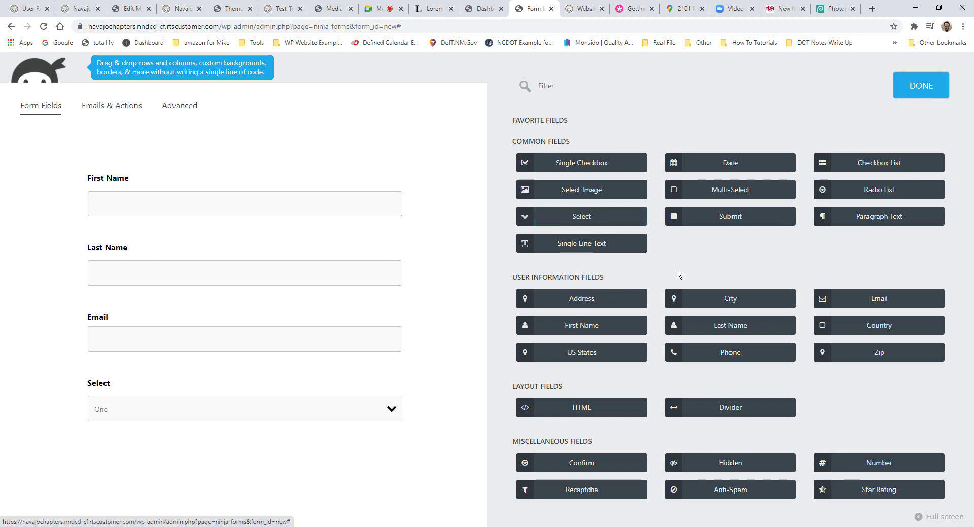
pyautogui.click(935, 93)
# Step: Rename the Select field's first two options, making the second 'Updates'
pyautogui.click(565, 406)
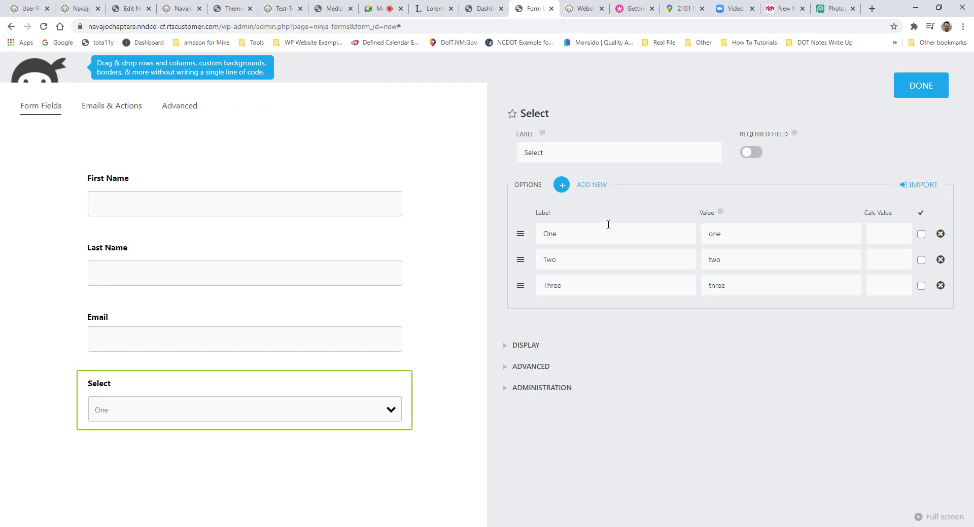
pyautogui.doubleClick(608, 236)
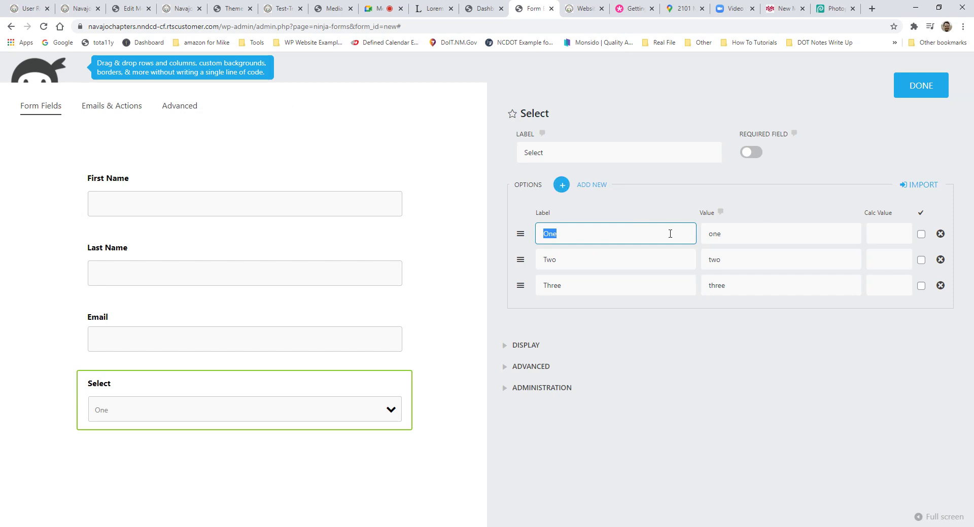
pyautogui.write('D')
pyautogui.press('Tab')
pyautogui.doubleClick(581, 263)
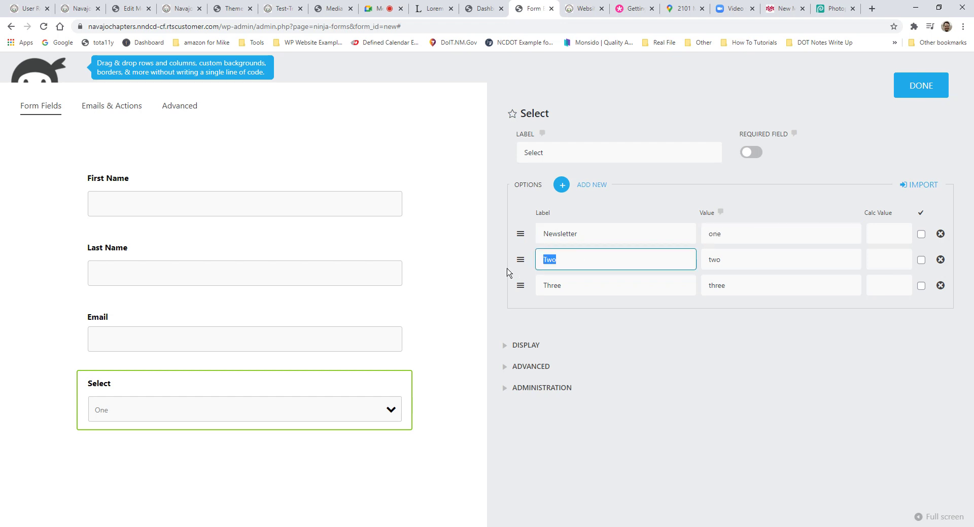
pyautogui.write('Updates')
pyautogui.press('Tab')
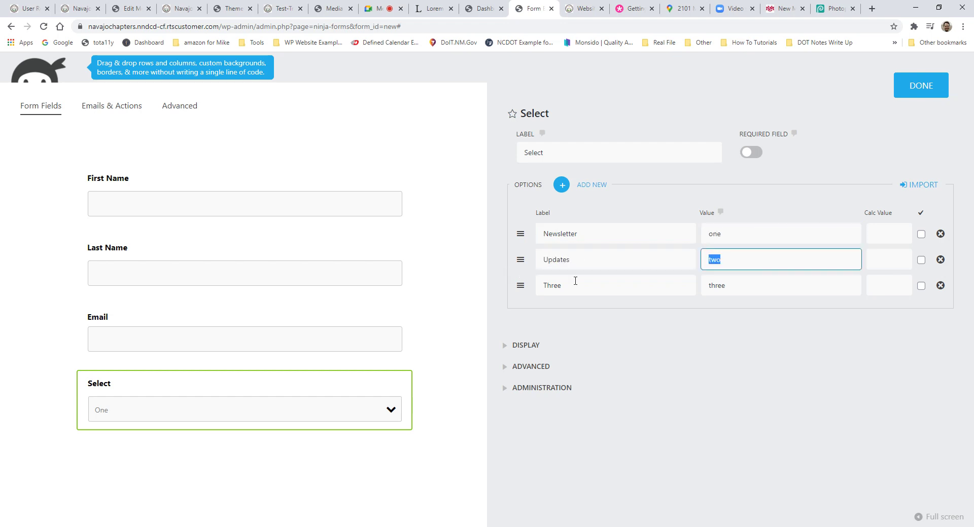
# Step: Delete the third option so only Newsletter and Updates remain
pyautogui.click(558, 285)
pyautogui.moveTo(557, 285); pyautogui.dragTo(514, 284)
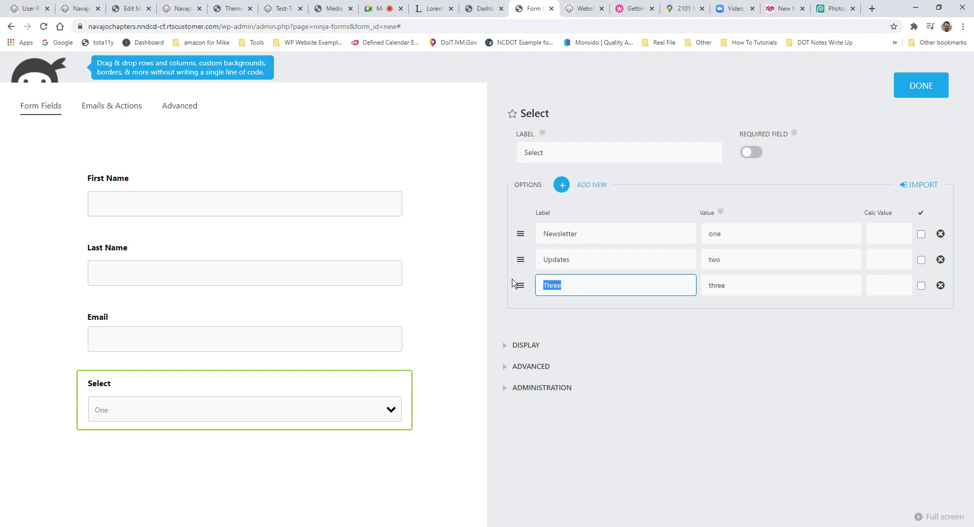
pyautogui.write('D')
pyautogui.press('Tab')
pyautogui.click(941, 285)
pyautogui.click(932, 90)
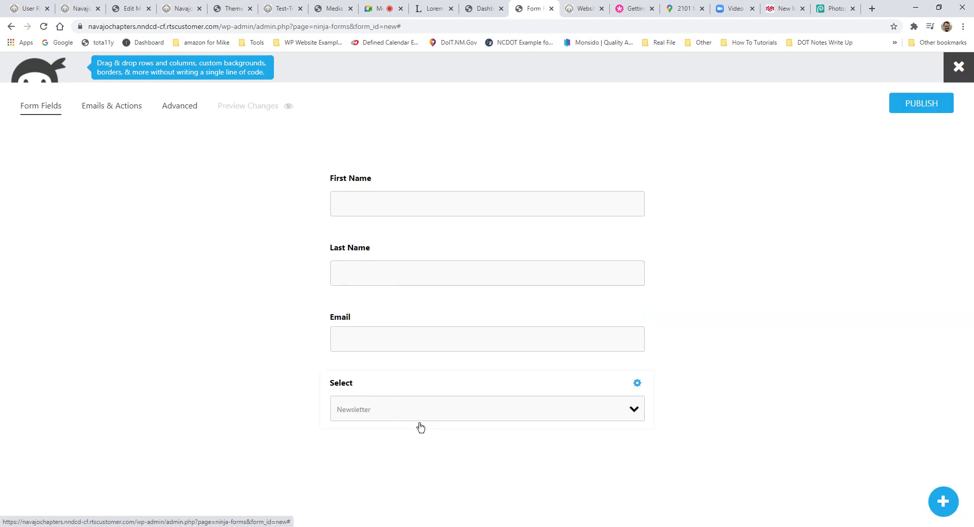
pyautogui.click(533, 393)
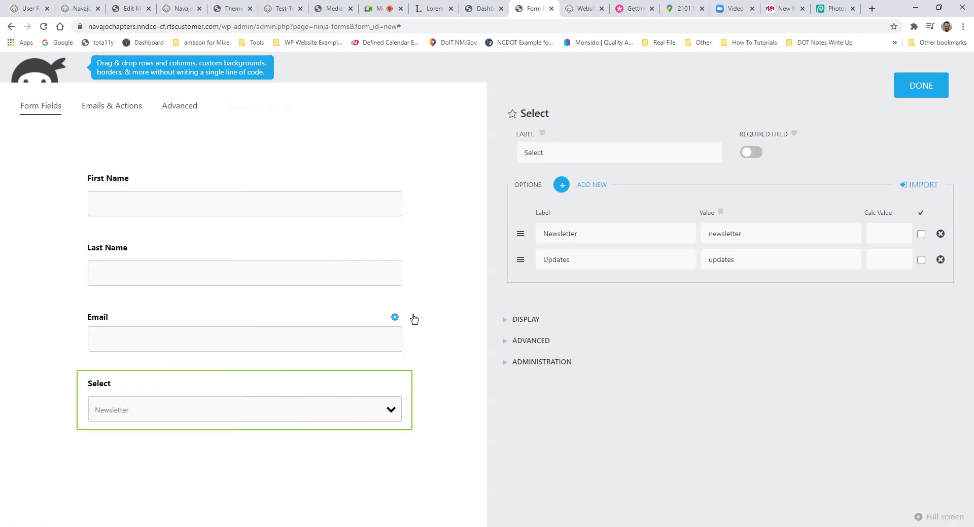
pyautogui.click(922, 86)
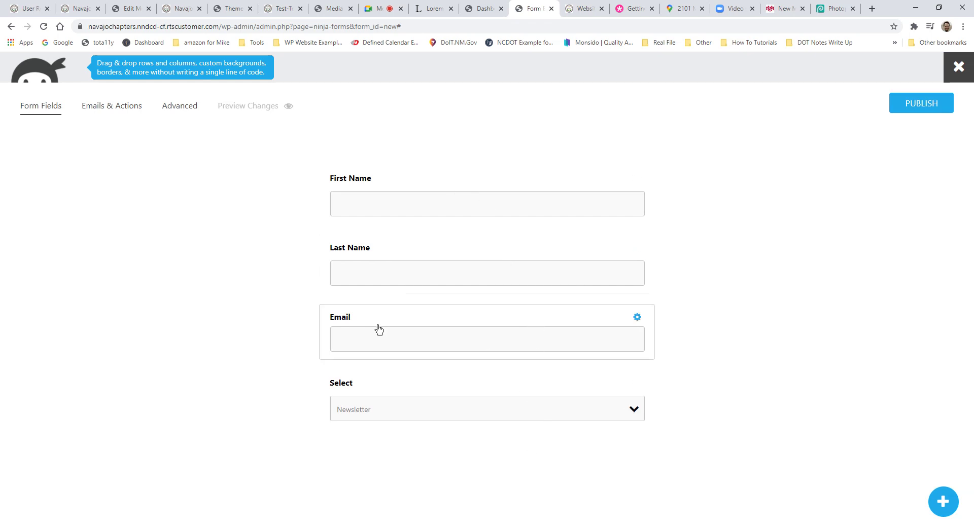
# Step: Turn on Required Field for Email so it shows an asterisk
pyautogui.click(550, 317)
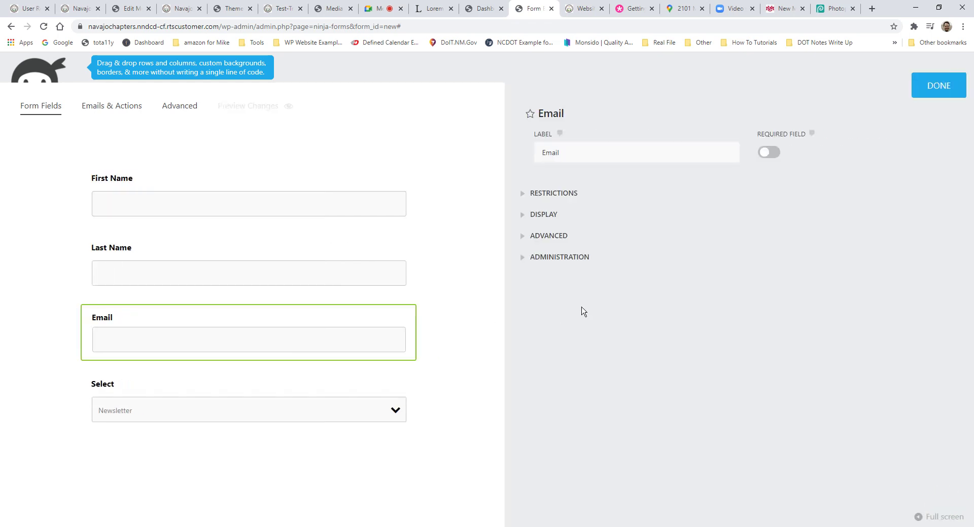
pyautogui.click(751, 153)
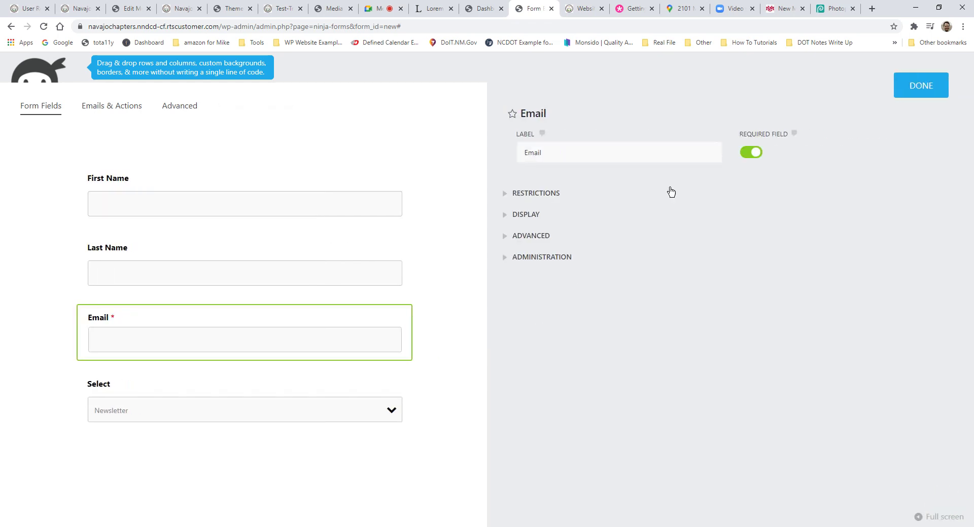
pyautogui.click(913, 94)
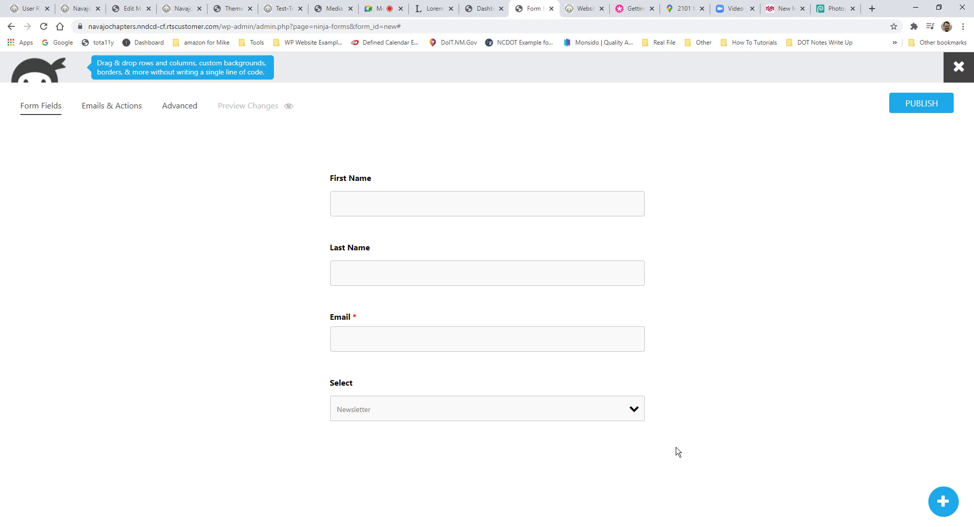
pyautogui.moveTo(630, 321)
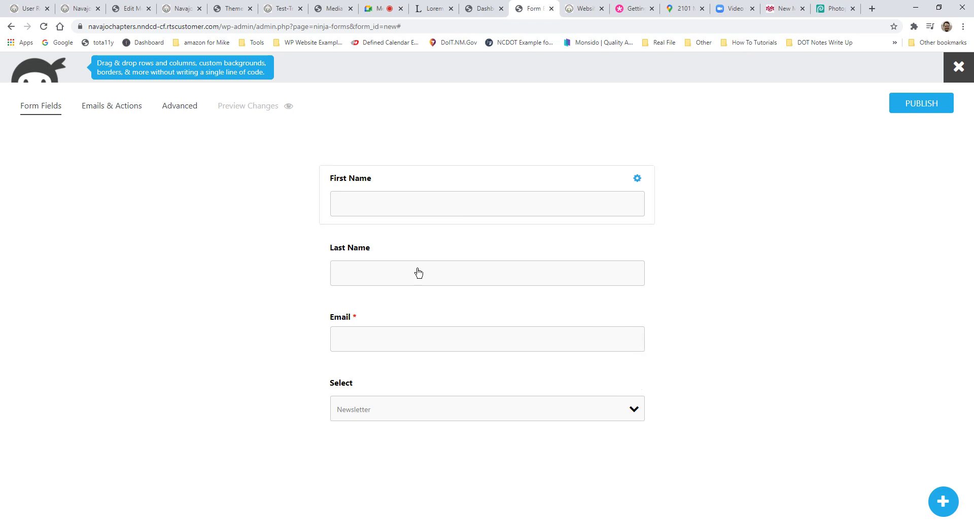
pyautogui.moveTo(589, 280)
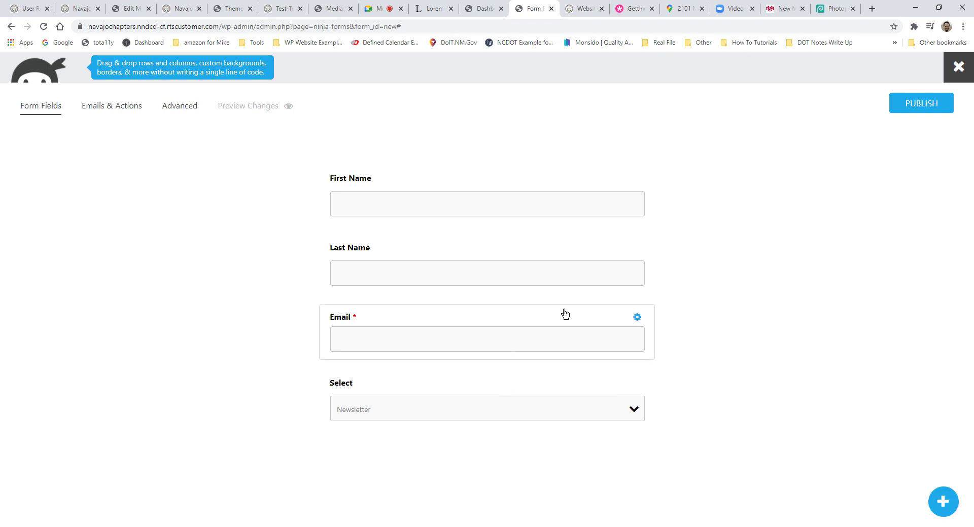
# Step: Publish the form with the title 'Newsletter Update Signup'
pyautogui.click(920, 109)
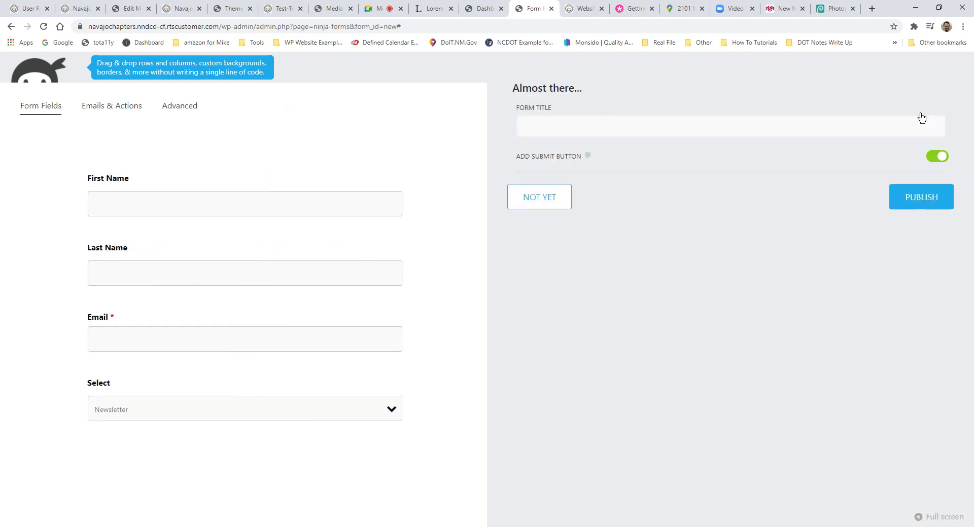
pyautogui.click(576, 121)
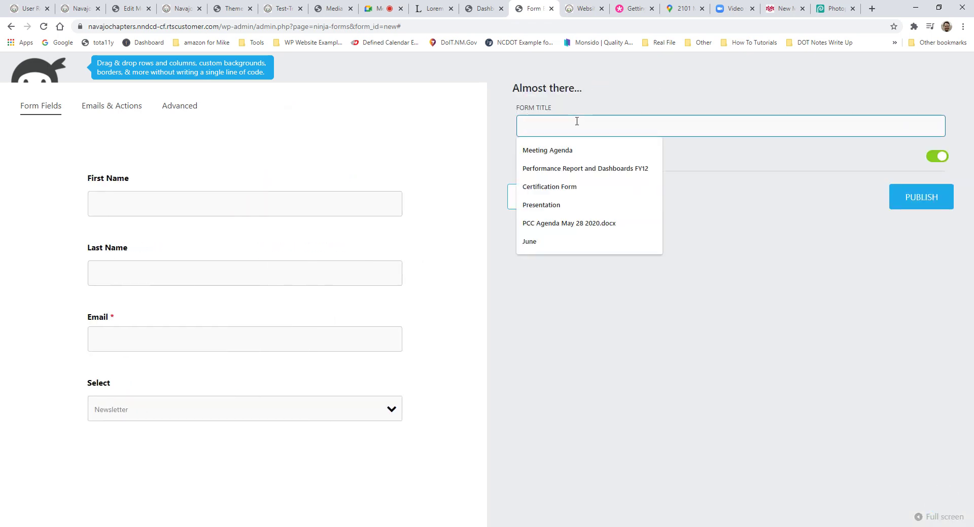
pyautogui.write('Newsletter Up')
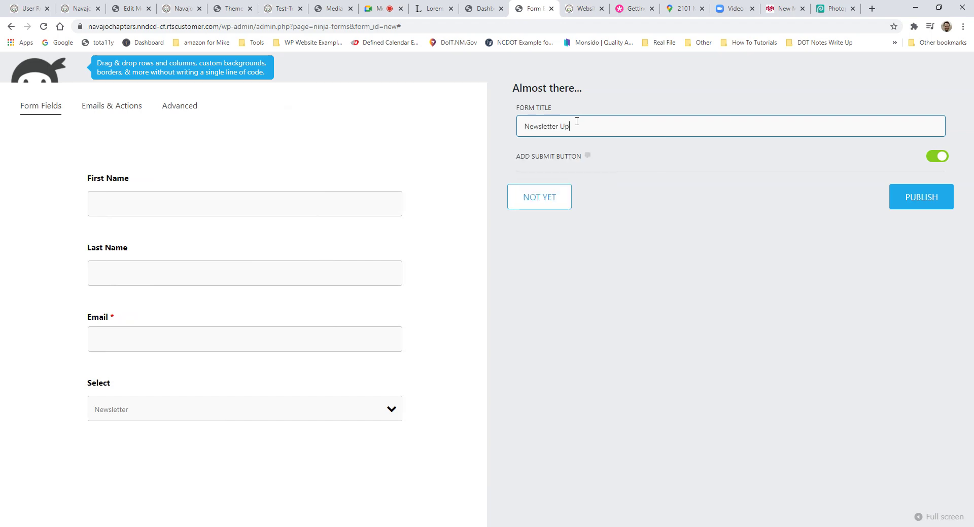
pyautogui.write('date Signup')
pyautogui.click(923, 204)
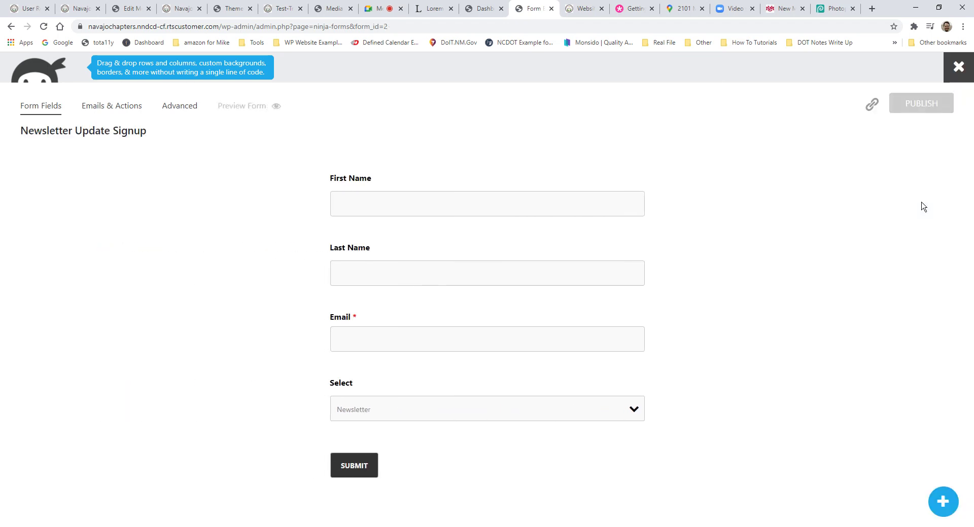
# Step: Close the form builder and return to the Resources page in Divi
pyautogui.click(958, 71)
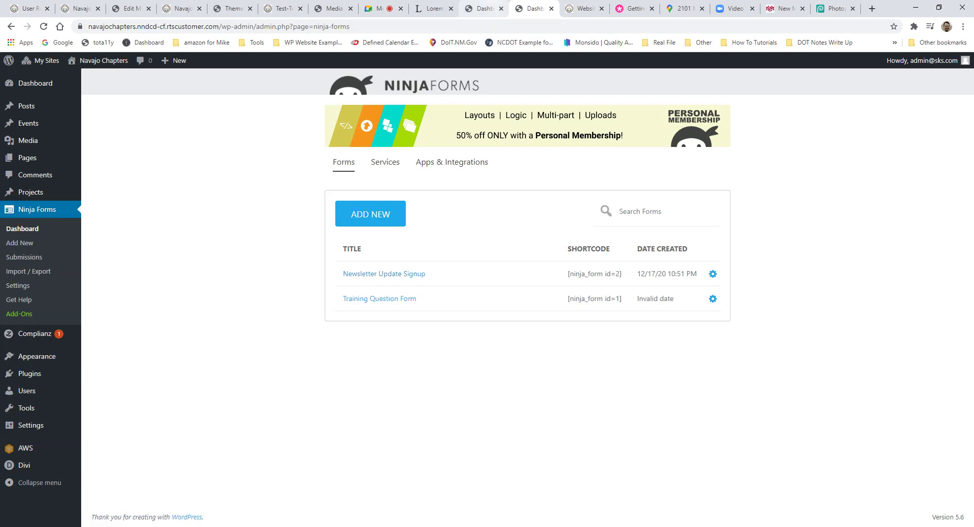
pyautogui.click(481, 8)
pyautogui.click(580, 9)
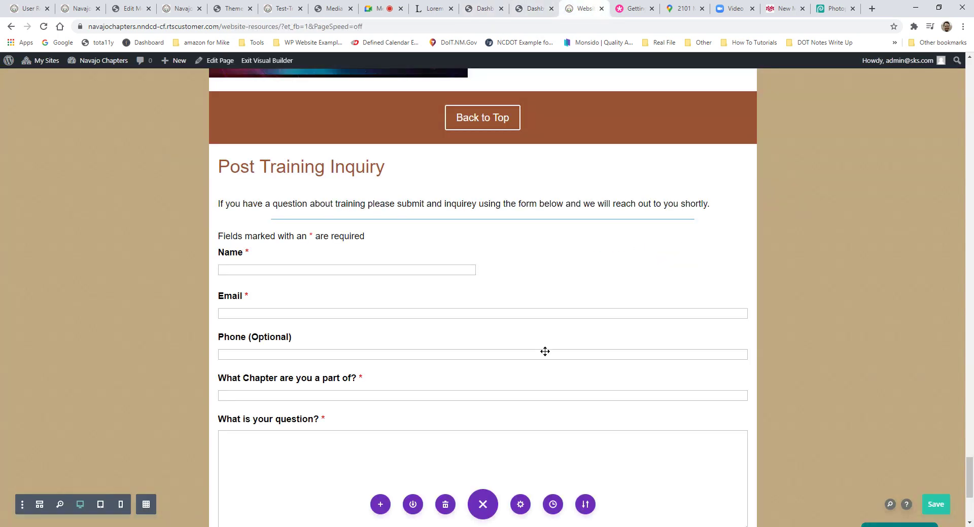
pyautogui.scroll(-5, 538, 441)
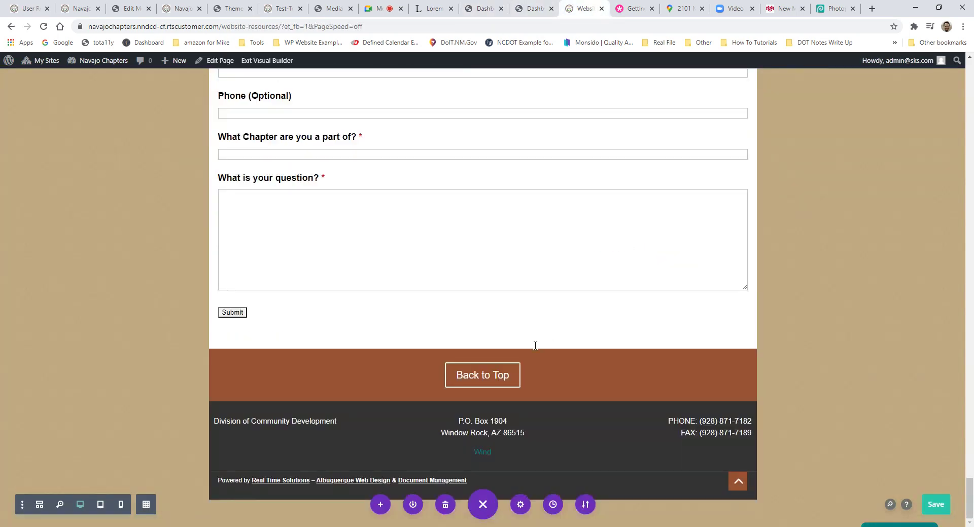
# Step: Add a new row below the form section holding a Text module
pyautogui.click(482, 401)
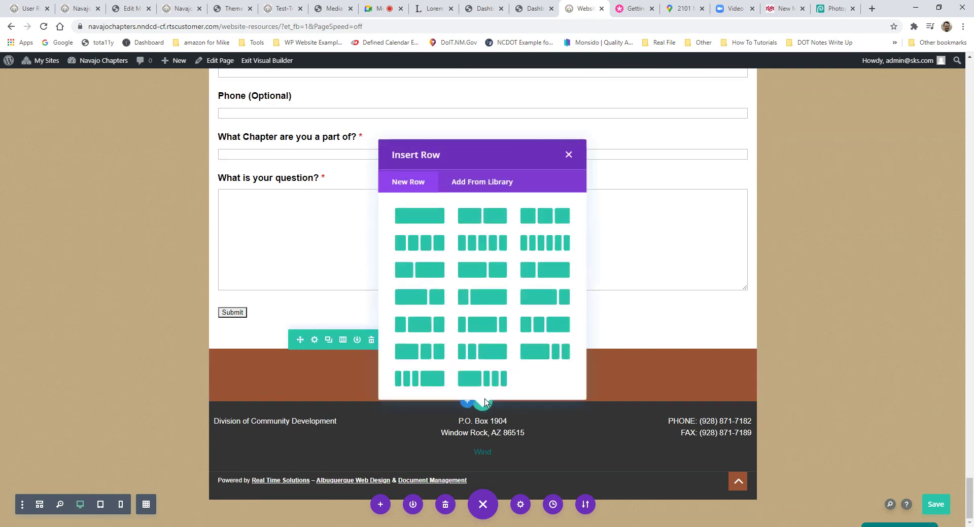
pyautogui.click(466, 273)
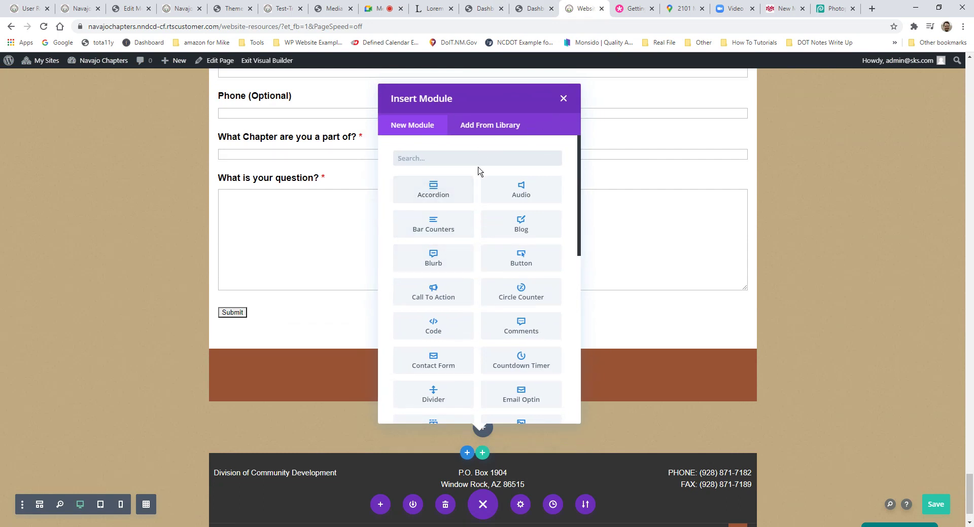
pyautogui.write('yr')
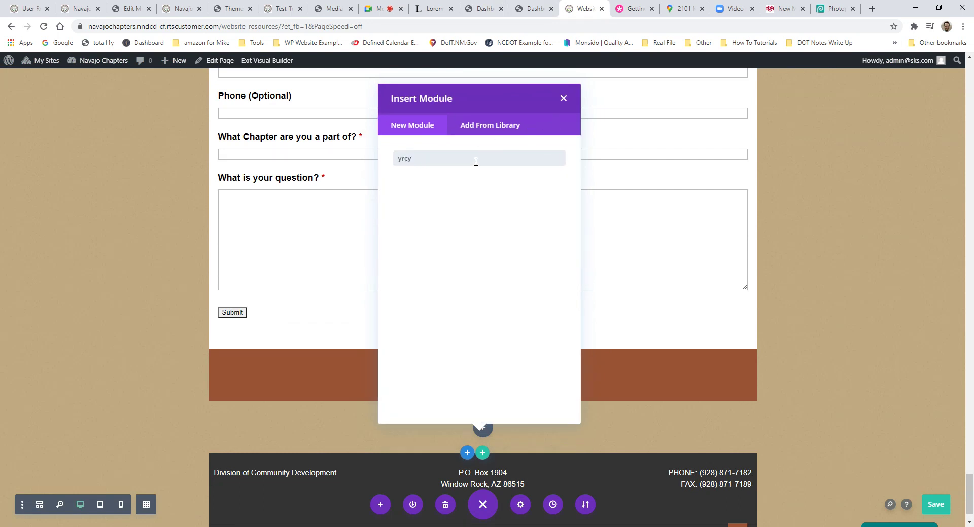
pyautogui.write('cy')
pyautogui.press('BackSpace')
pyautogui.press('BackSpace')
pyautogui.press('BackSpace')
pyautogui.press('BackSpace')
pyautogui.write('text')
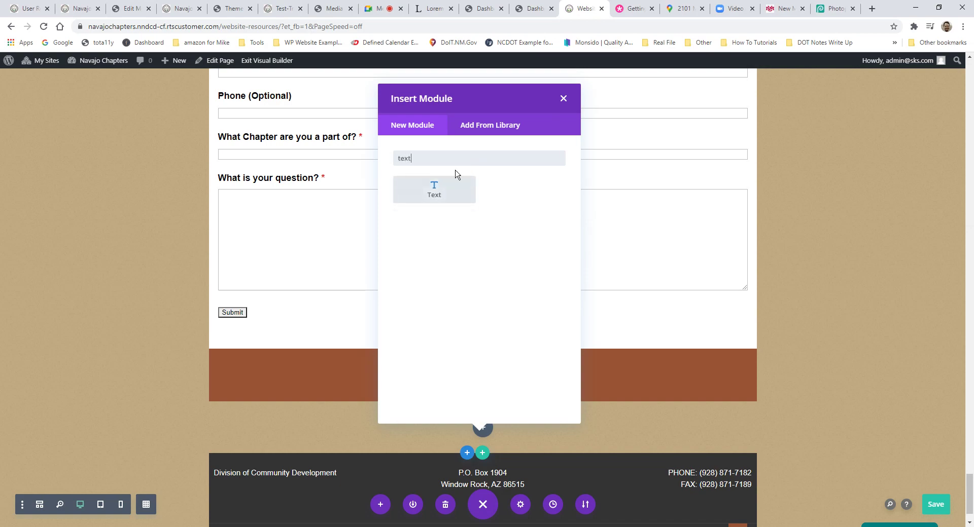
pyautogui.click(442, 189)
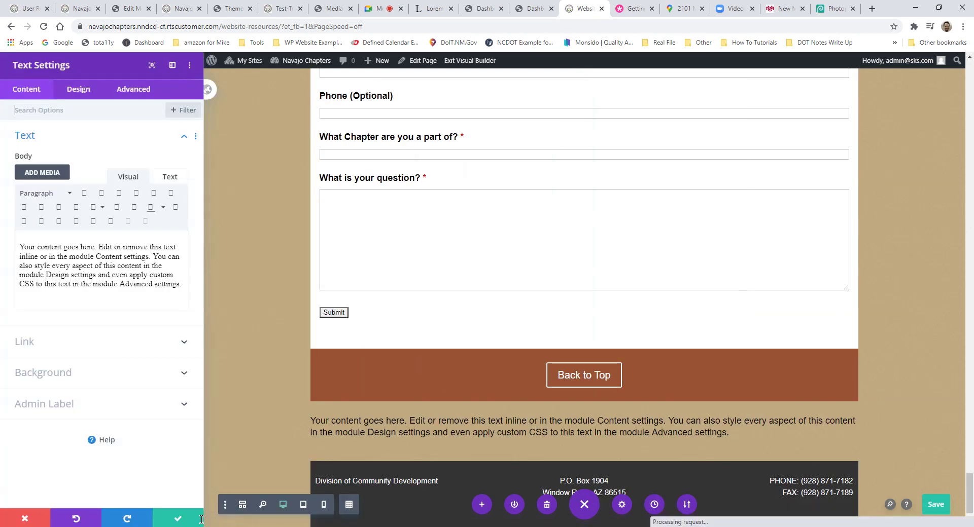
pyautogui.click(172, 516)
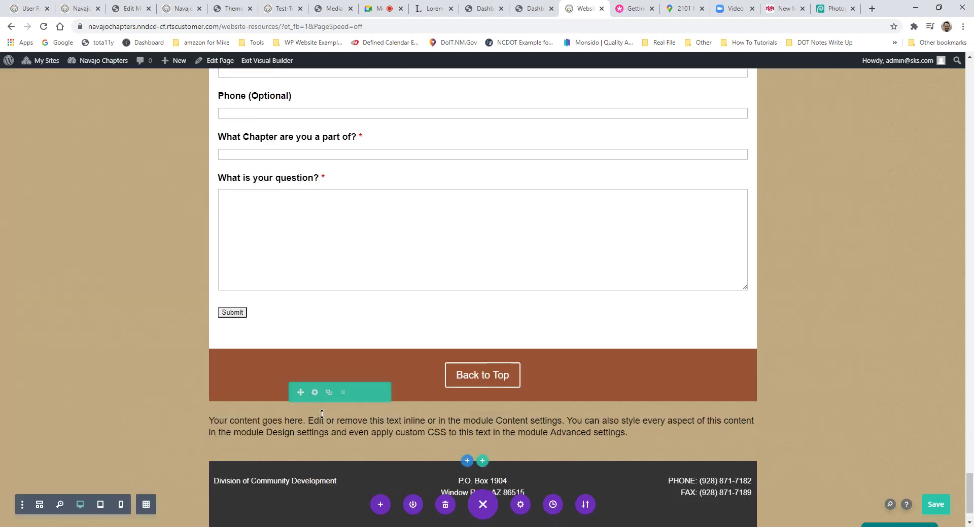
# Step: Set the new row's background colour to white
pyautogui.click(314, 393)
pyautogui.click(43, 233)
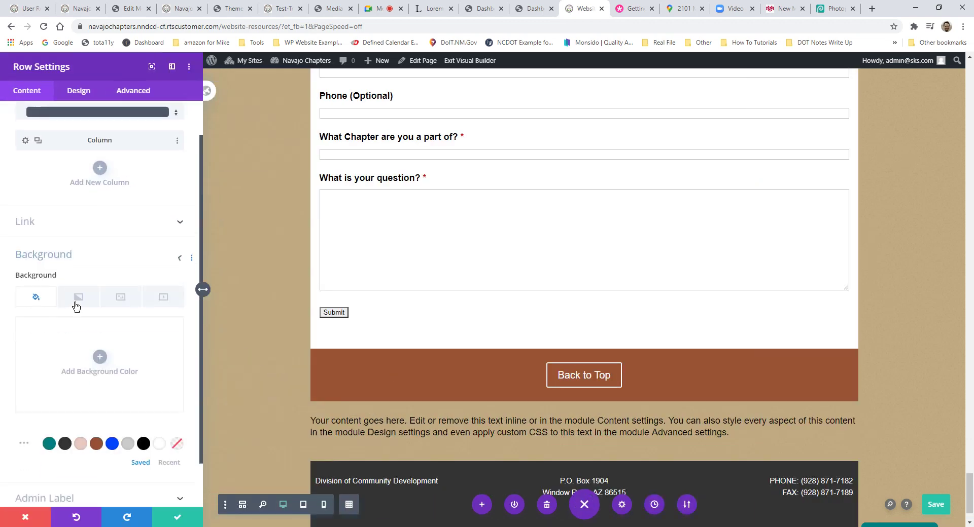
pyautogui.click(159, 391)
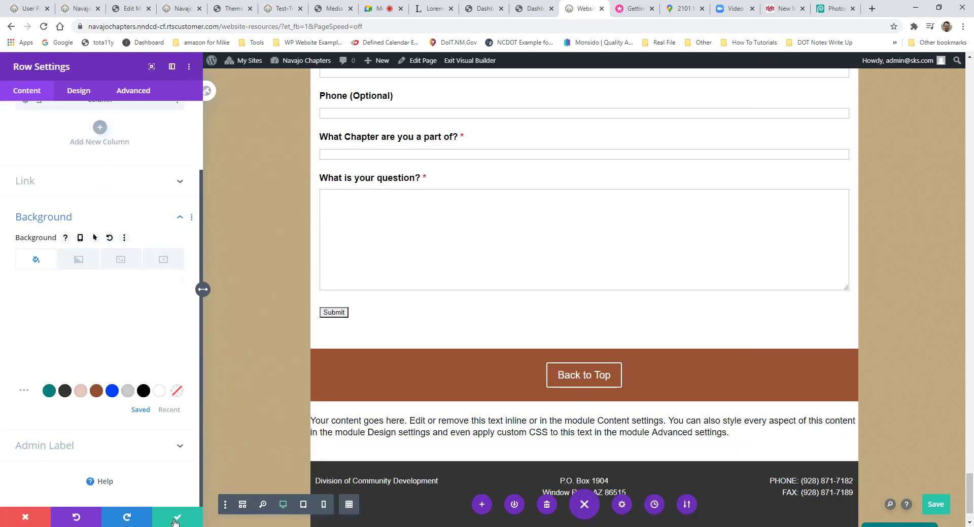
pyautogui.click(177, 517)
# Step: Replace the placeholder with centered text 'What you like to be part of our Newsletter? If so sign up below:'
pyautogui.moveTo(467, 422)
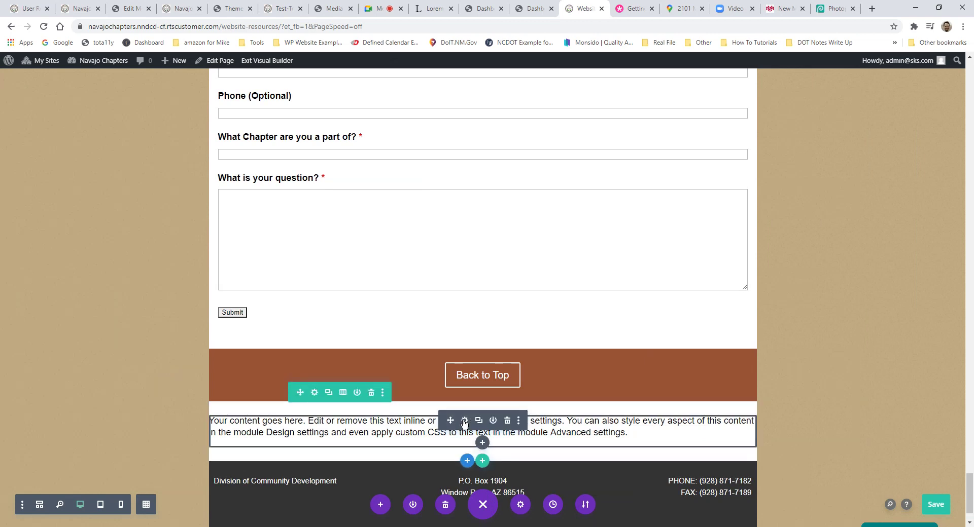
pyautogui.click(465, 421)
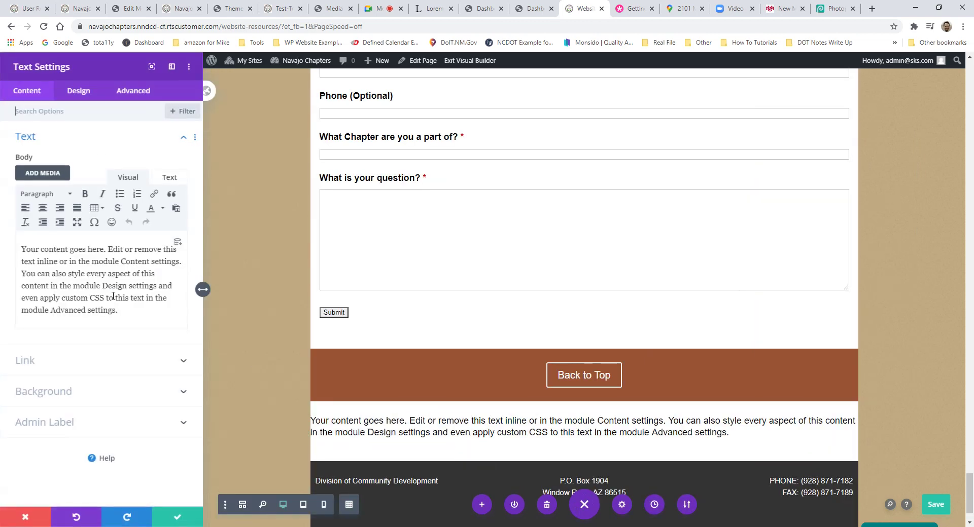
pyautogui.hotkey('ctrl', 'a')
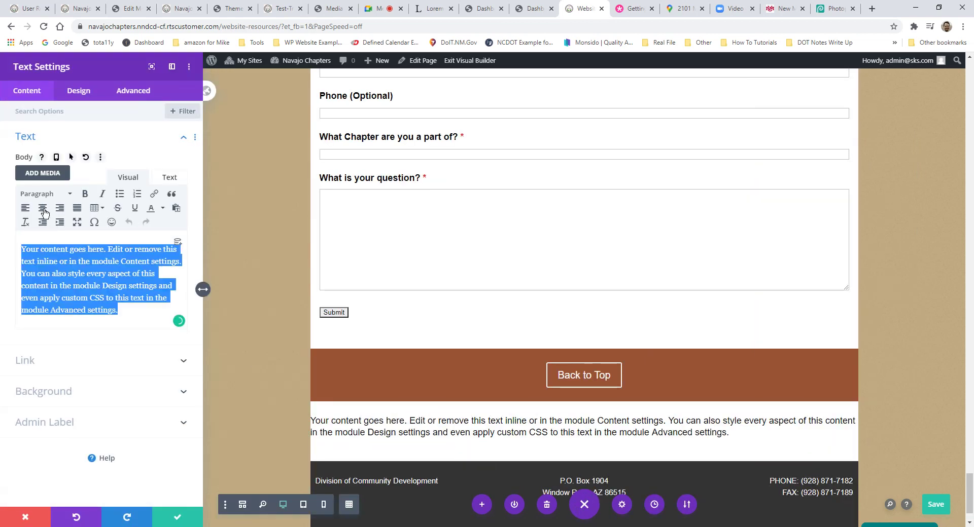
pyautogui.click(43, 208)
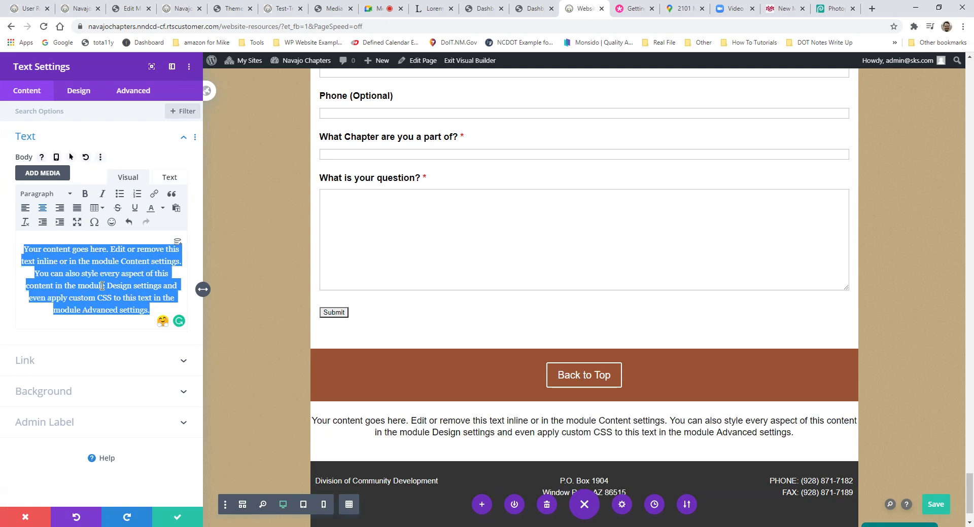
pyautogui.write('What you lik')
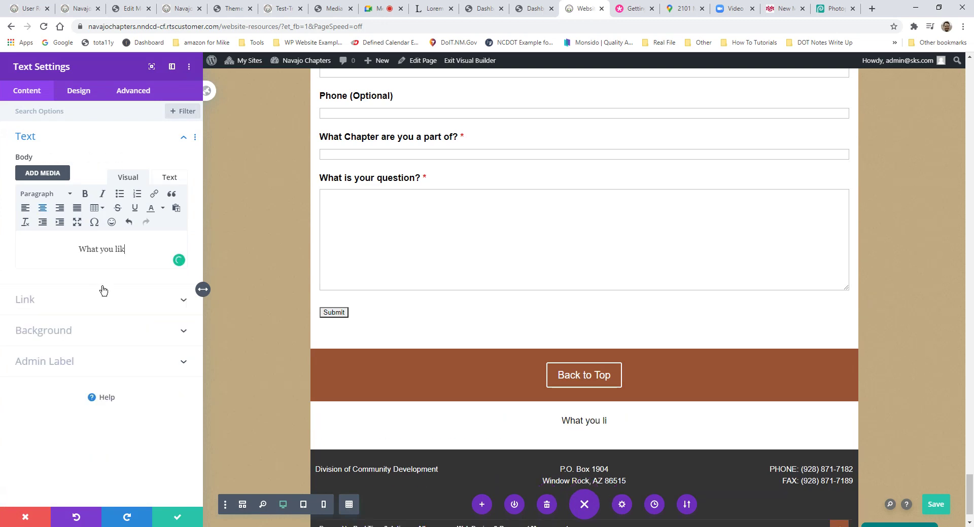
pyautogui.write('e to be part of our ')
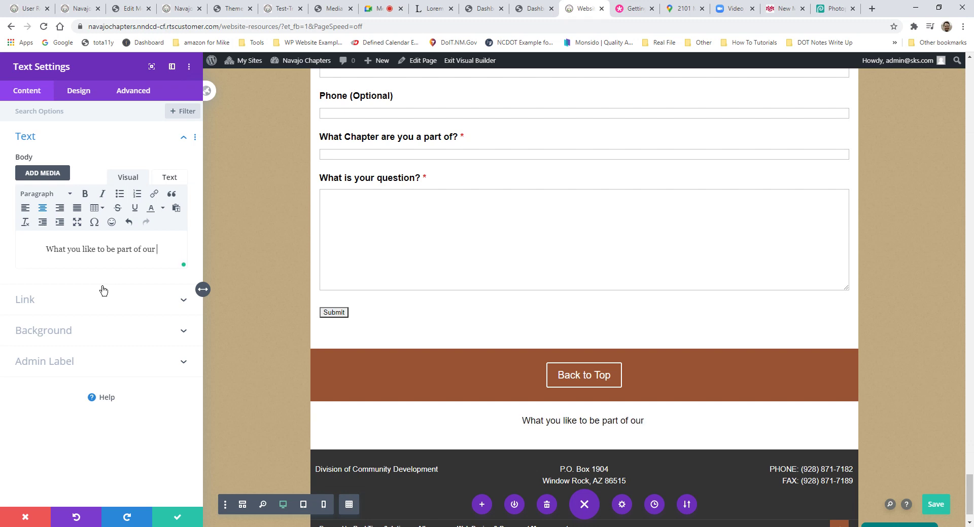
pyautogui.write('Newsl')
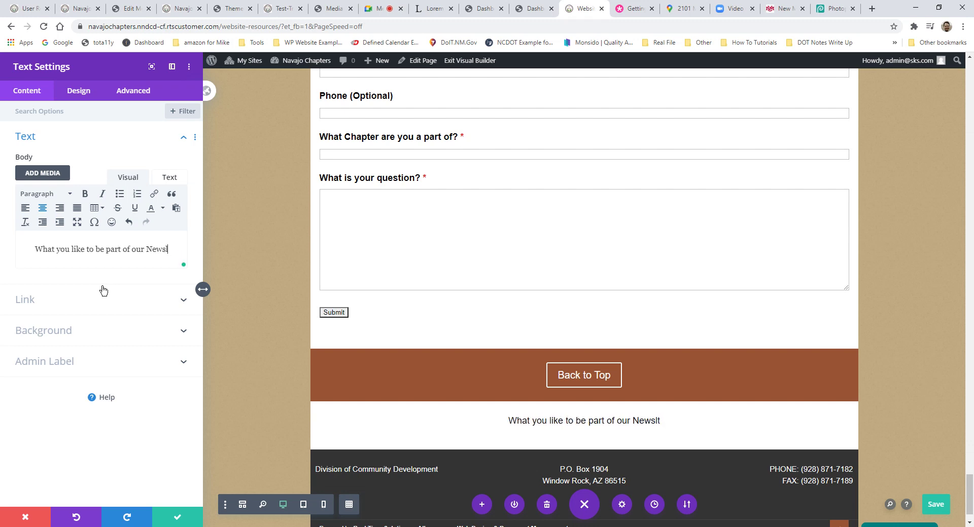
pyautogui.write('etter?  If so ')
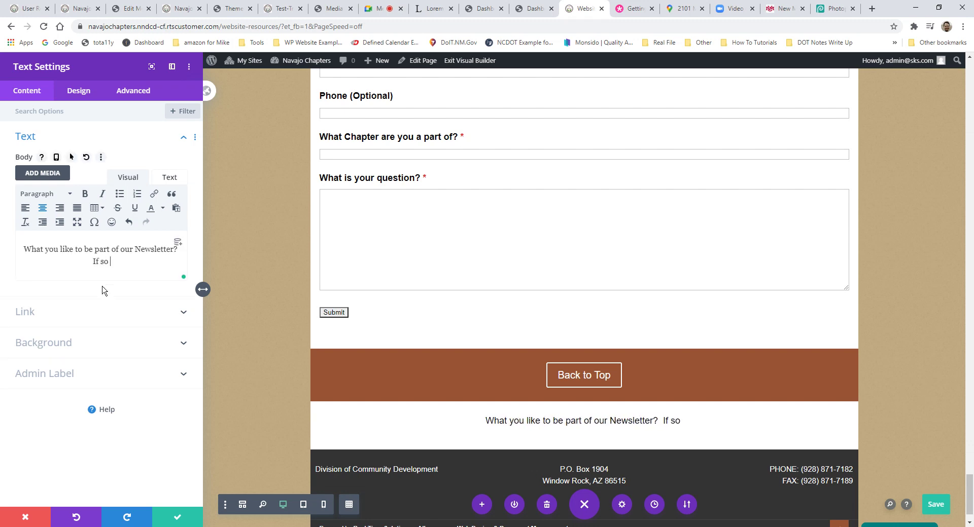
pyautogui.write('sign up below')
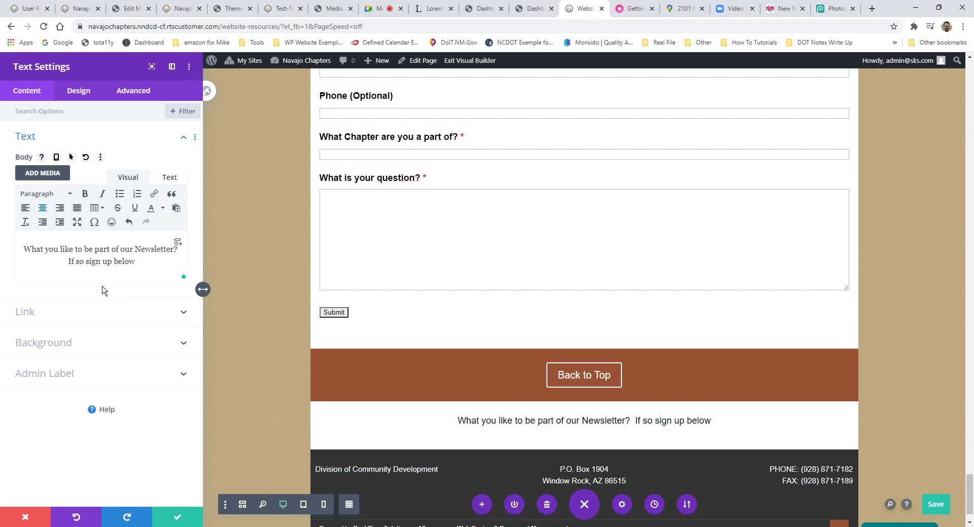
pyautogui.write(':')
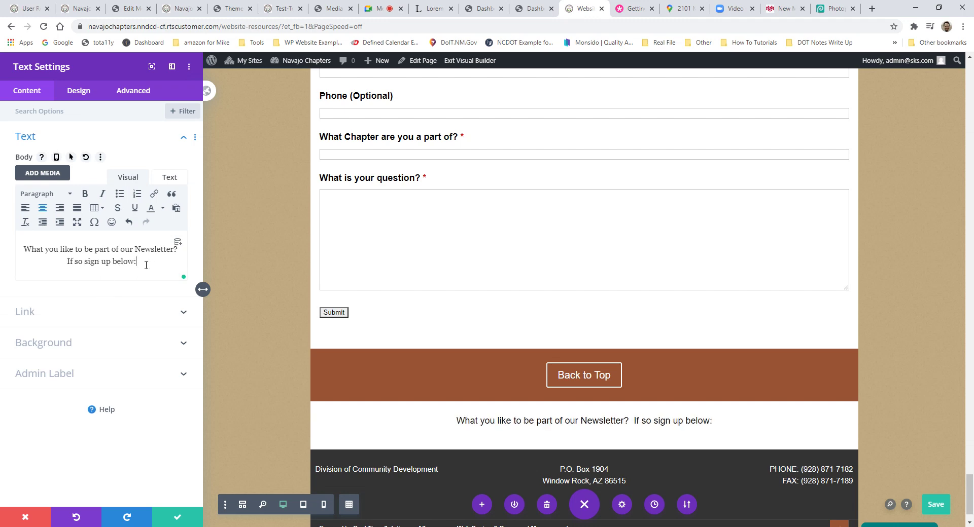
# Step: Format the newsletter line as Heading 5 and save the module
pyautogui.tripleClick(108, 259)
pyautogui.click(45, 194)
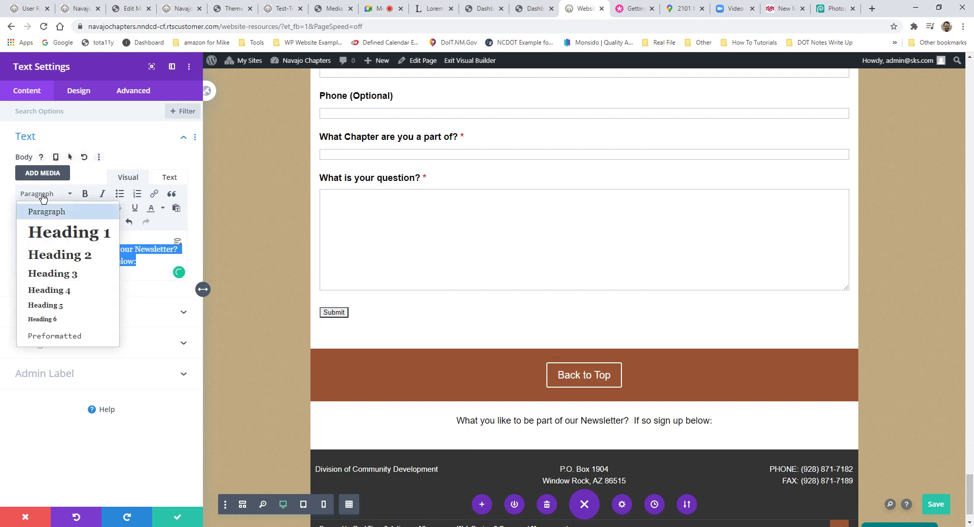
pyautogui.click(58, 274)
pyautogui.click(44, 194)
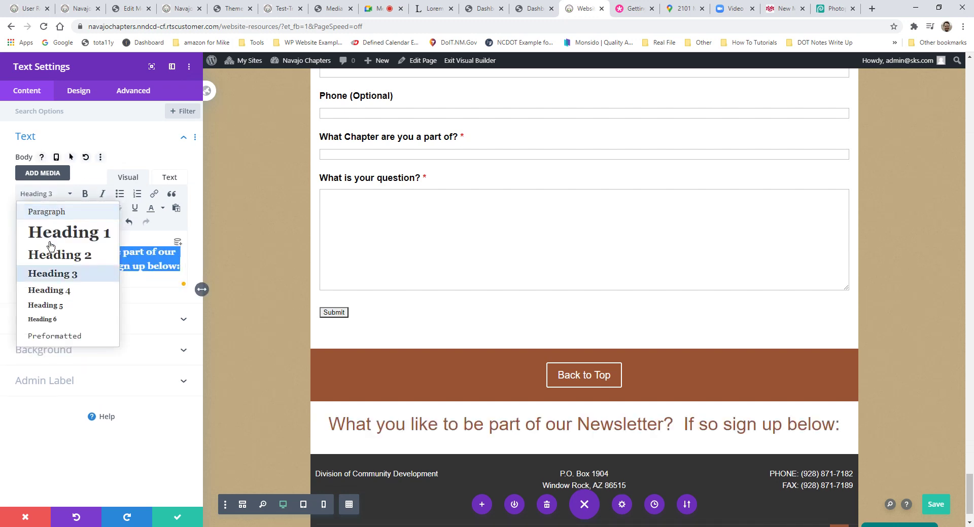
pyautogui.click(46, 305)
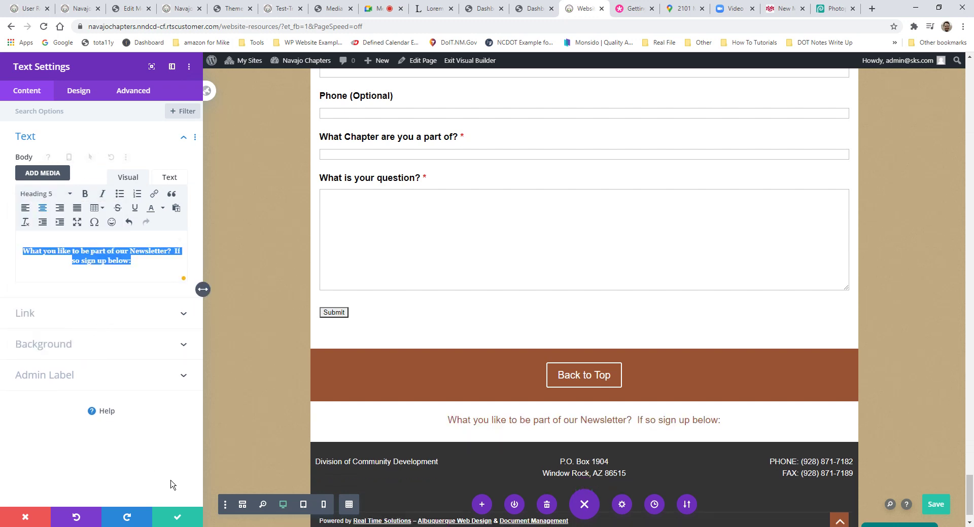
pyautogui.click(178, 517)
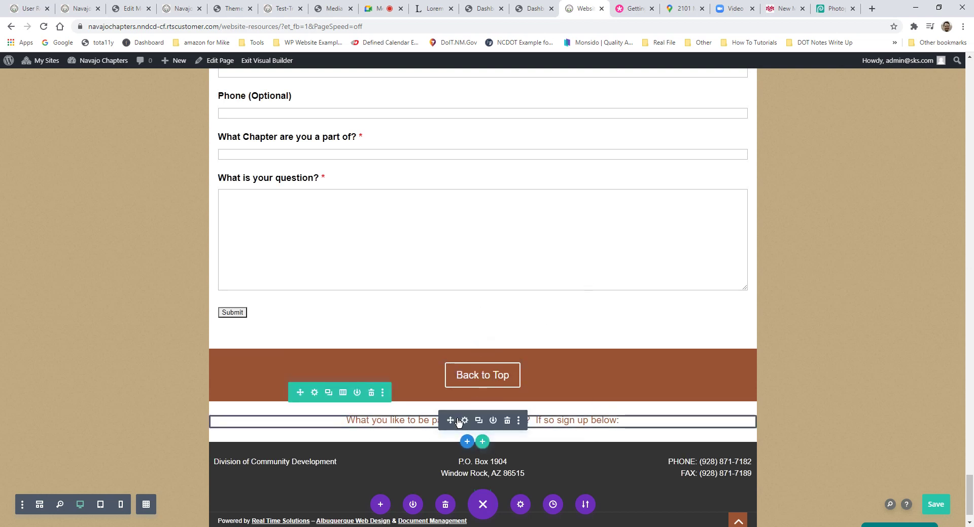
# Step: Save the page and insert a Code module below the newsletter text
pyautogui.scroll(-1, 468, 406)
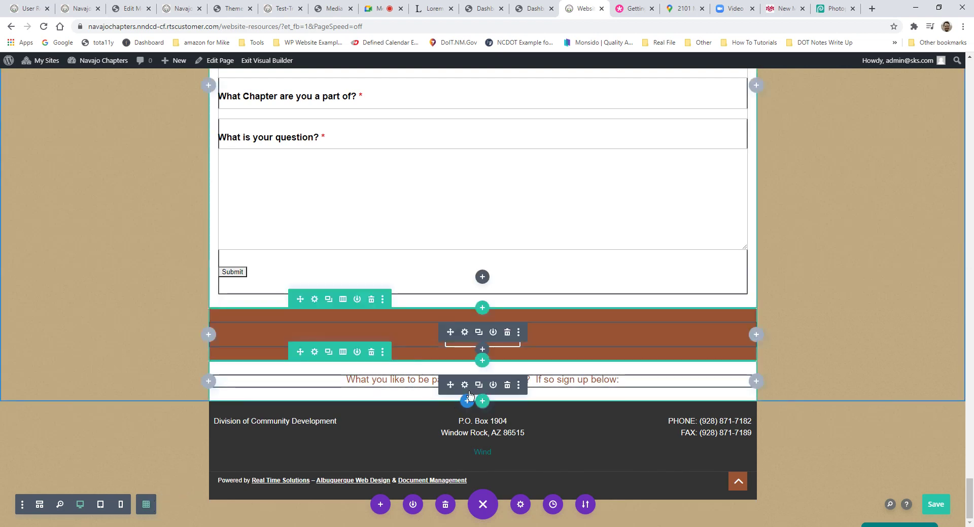
pyautogui.hotkey('ctrl', 's')
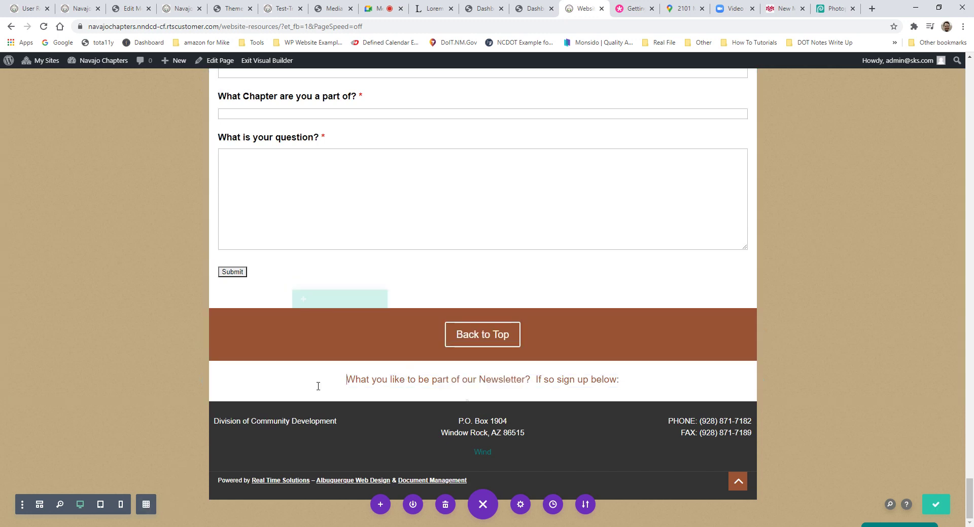
pyautogui.rightClick(319, 386)
pyautogui.click(300, 383)
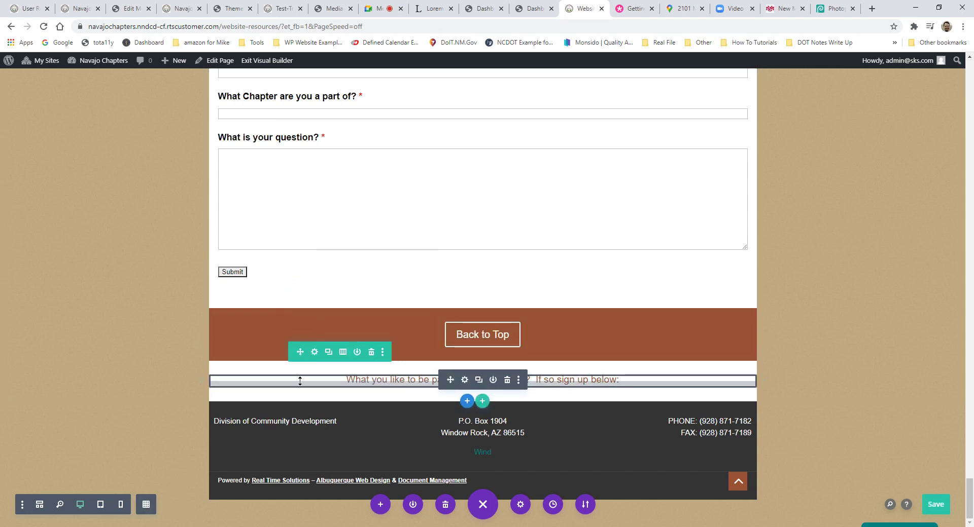
pyautogui.rightClick(299, 381)
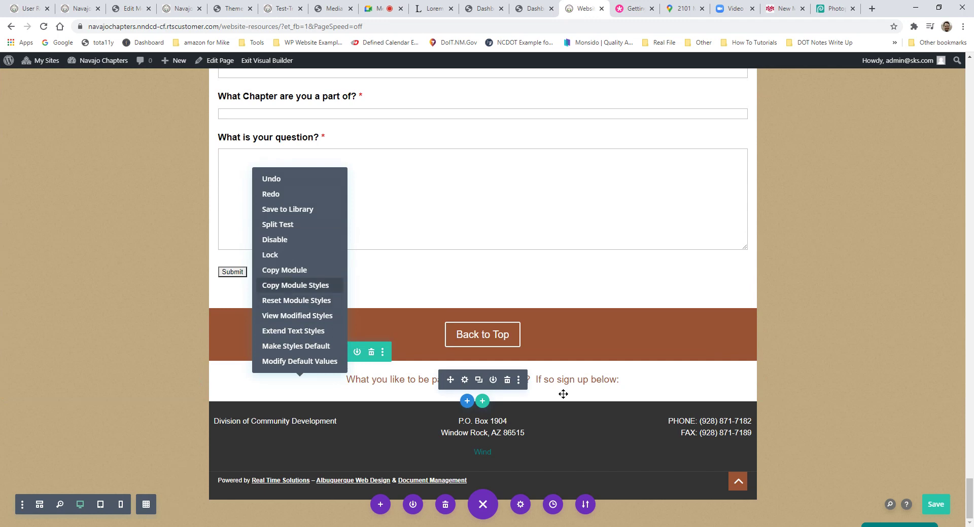
pyautogui.click(520, 381)
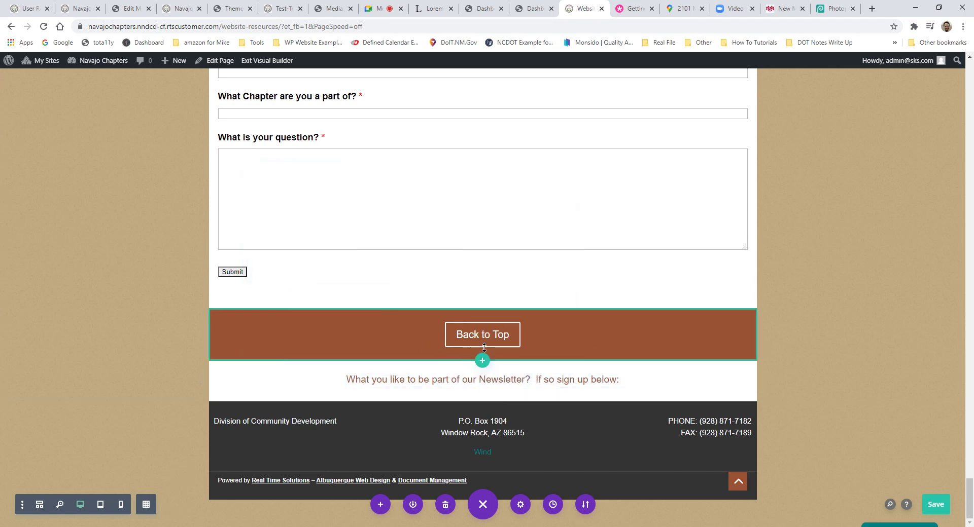
pyautogui.click(482, 351)
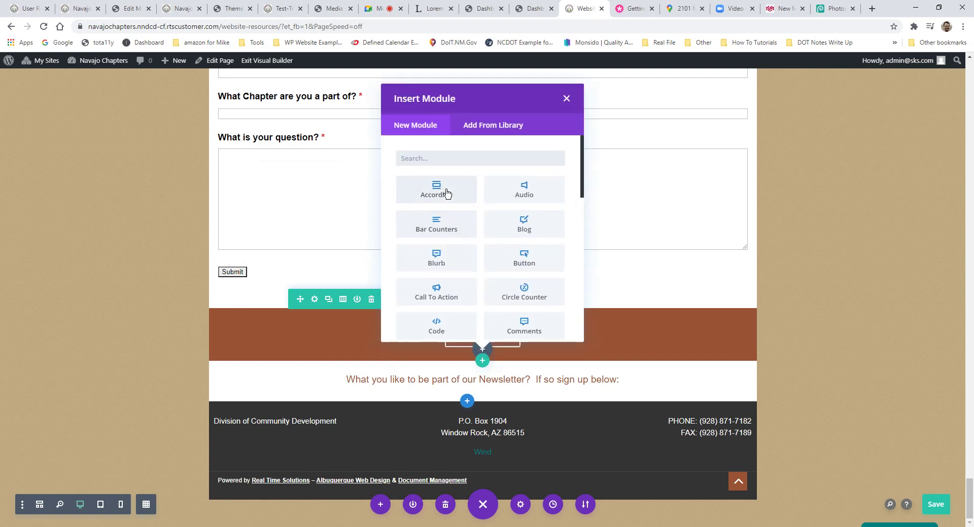
pyautogui.write('cod')
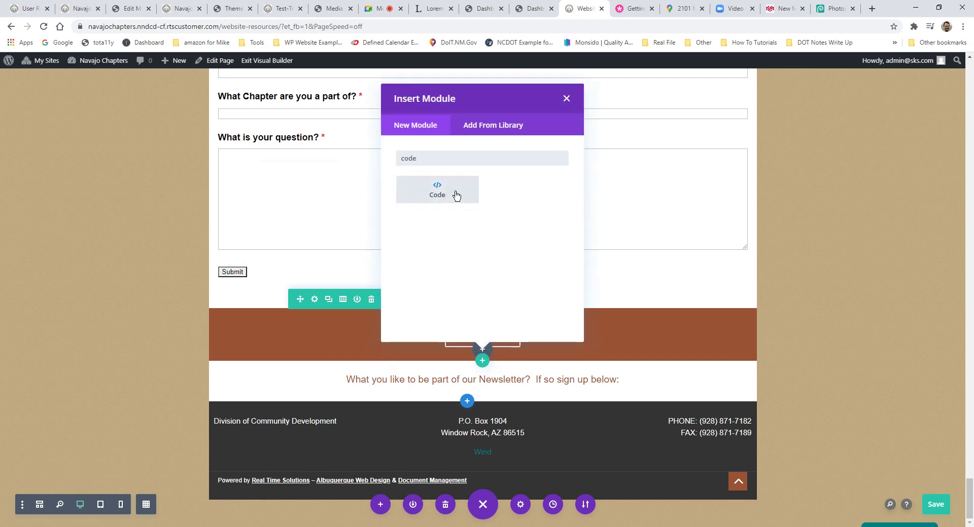
pyautogui.write('e')
pyautogui.click(437, 190)
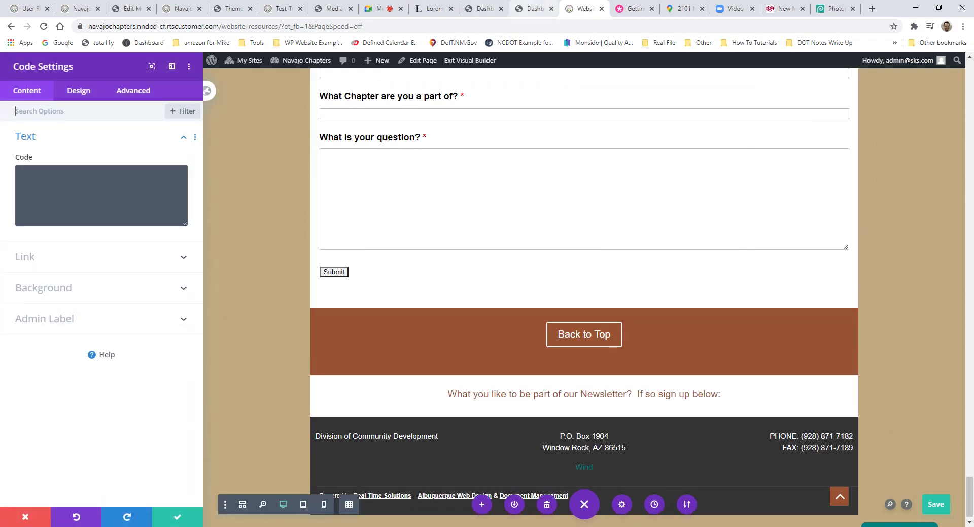
# Step: Paste the [ninja_form id=2] shortcode from Ninja Forms into the Code module and save
pyautogui.click(532, 9)
pyautogui.moveTo(622, 274); pyautogui.dragTo(555, 283)
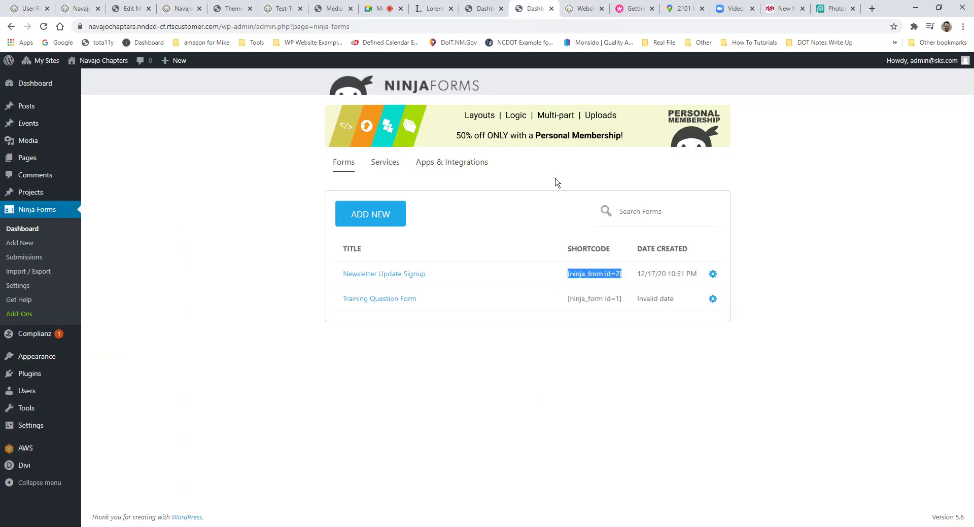
pyautogui.hotkey('ctrl', 'c')
pyautogui.hotkey('ctrl', 'Tab')
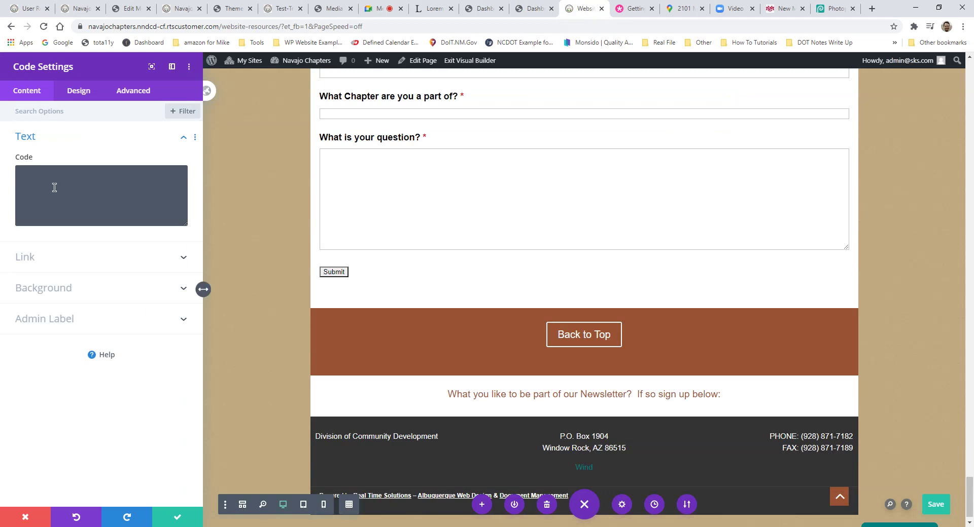
pyautogui.click(82, 183)
pyautogui.hotkey('ctrl', 'v')
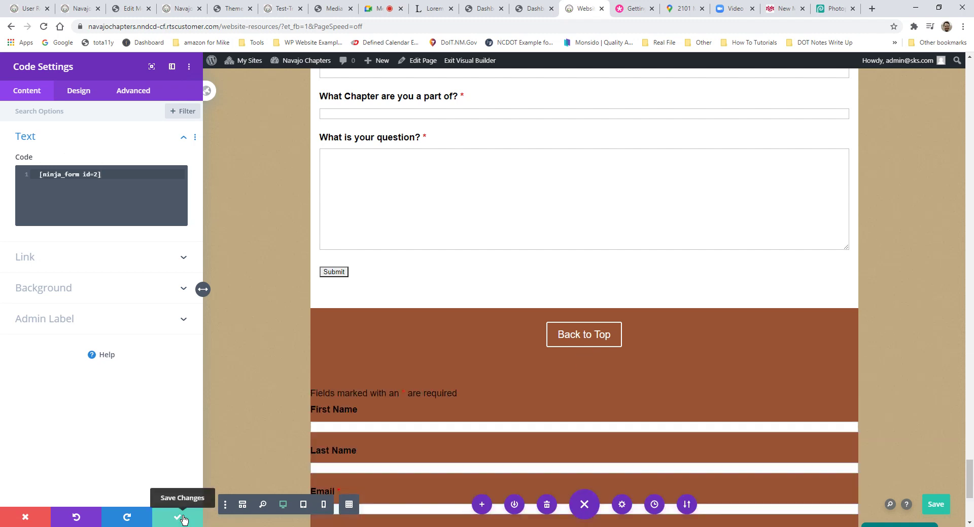
pyautogui.click(178, 517)
pyautogui.scroll(-1, 464, 390)
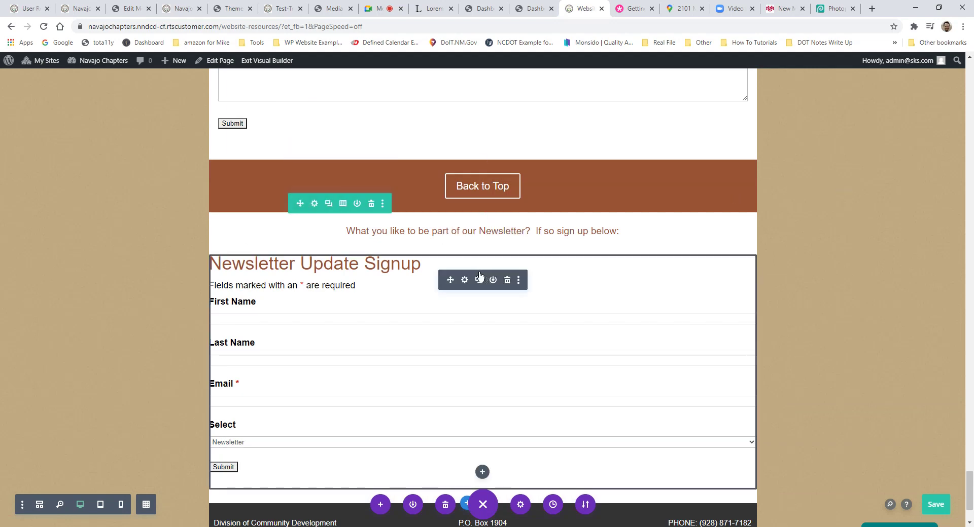
# Step: Give the signup form's Code module 2em left and right padding
pyautogui.click(466, 282)
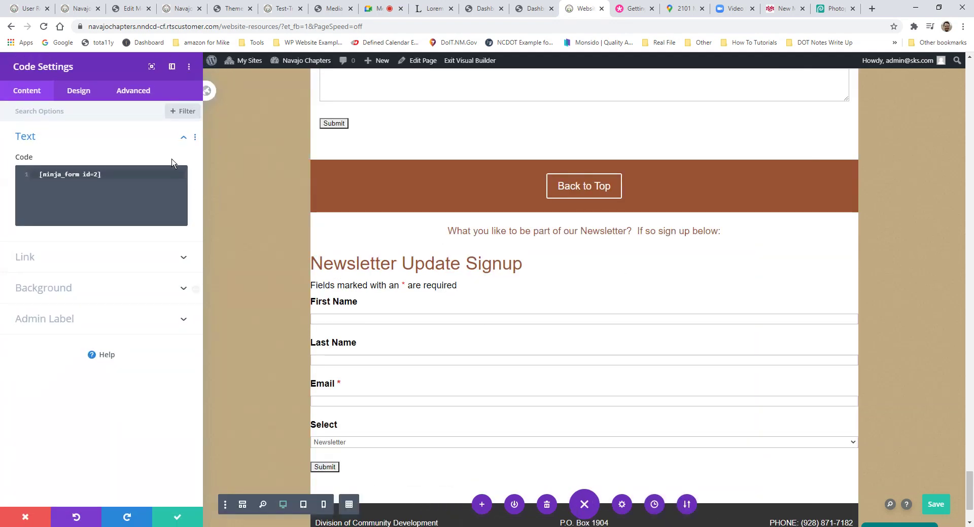
pyautogui.click(76, 92)
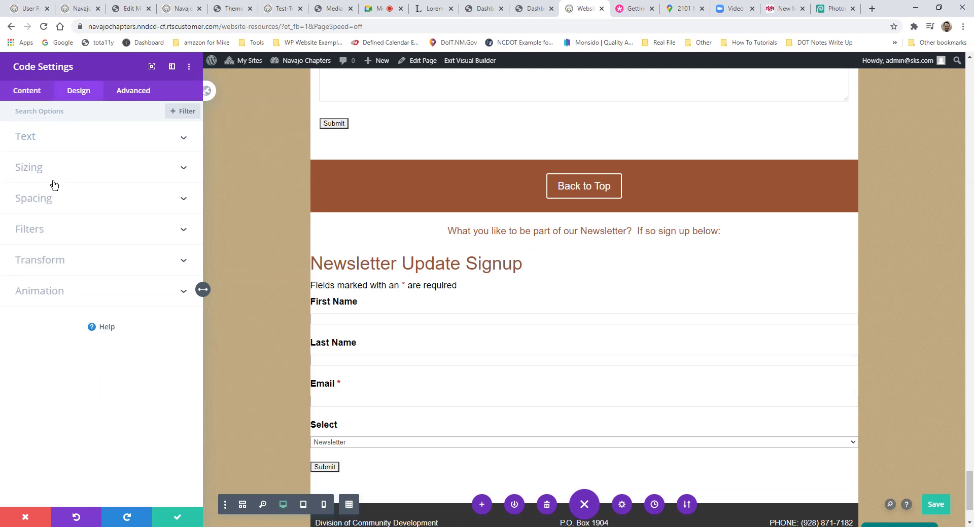
pyautogui.click(54, 196)
pyautogui.click(29, 287)
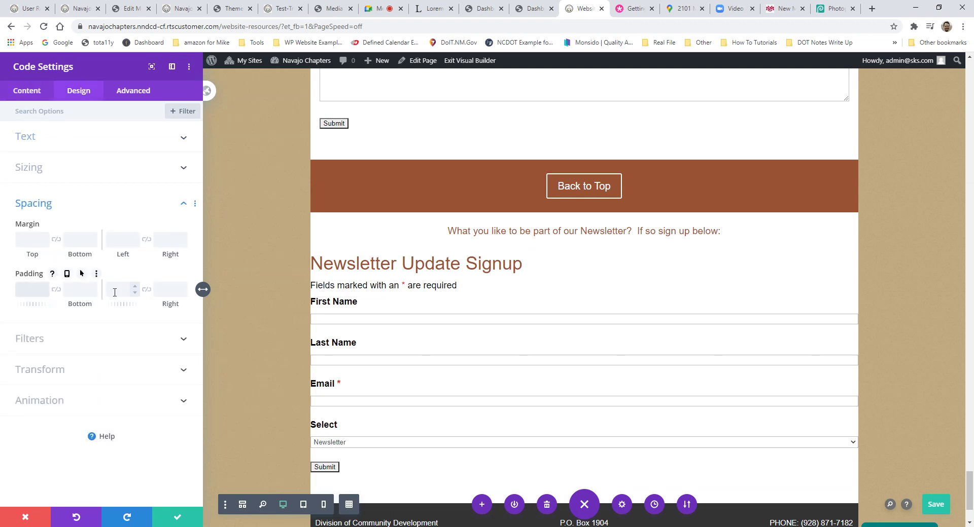
pyautogui.click(131, 294)
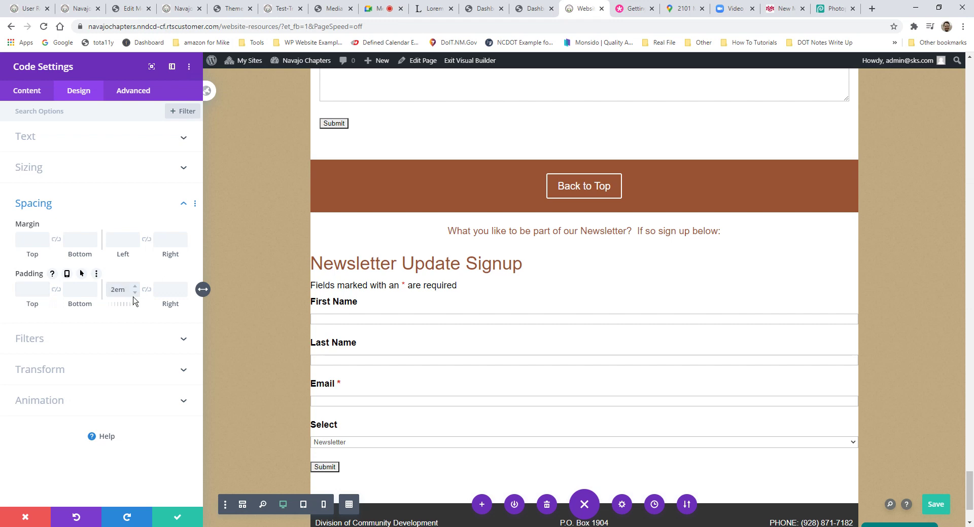
pyautogui.write('2em')
pyautogui.click(167, 292)
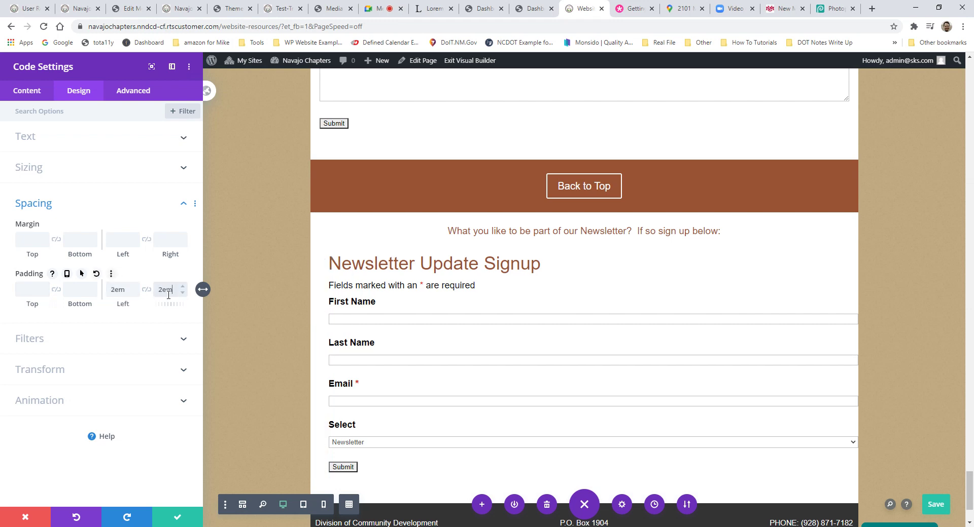
pyautogui.write('2em')
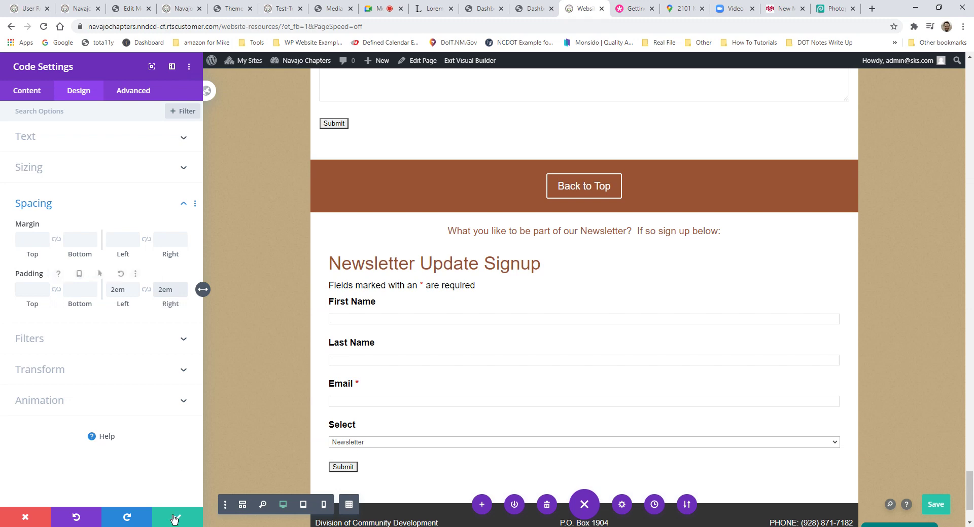
pyautogui.click(175, 517)
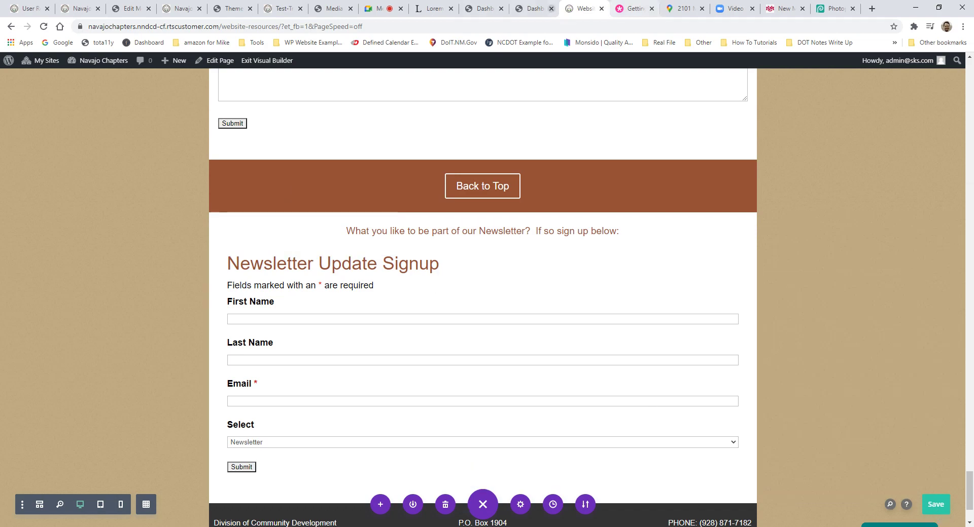
pyautogui.click(532, 8)
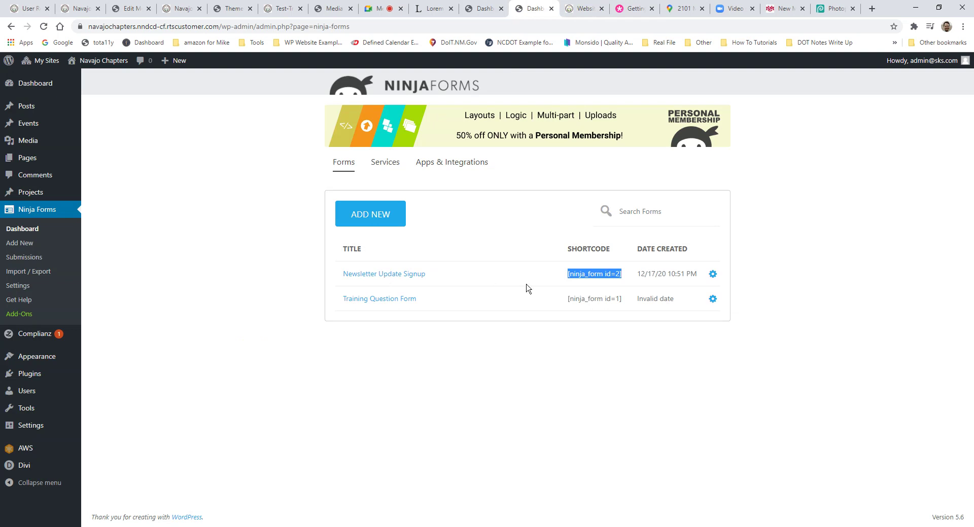
# Step: Send the Newsletter Update Signup's Admin Email to the recipient's address and republish the form
pyautogui.click(712, 273)
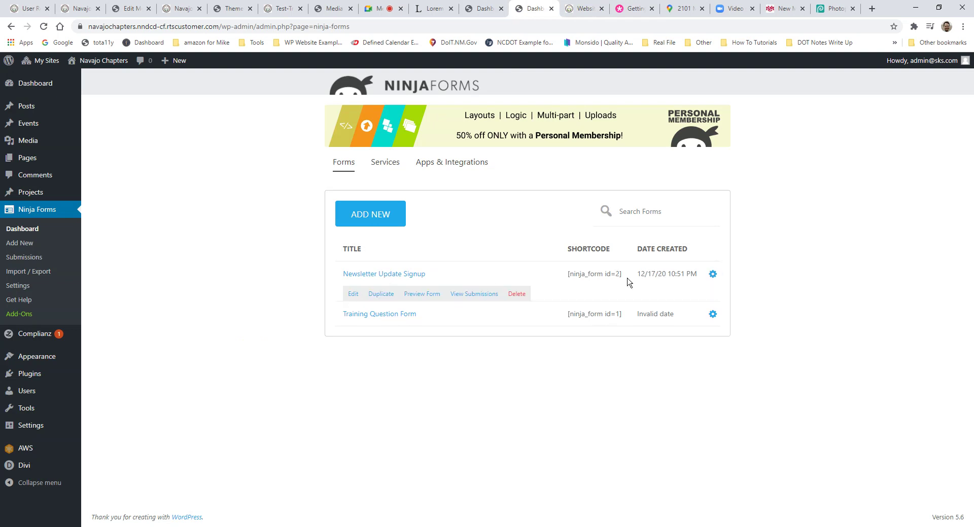
pyautogui.click(350, 293)
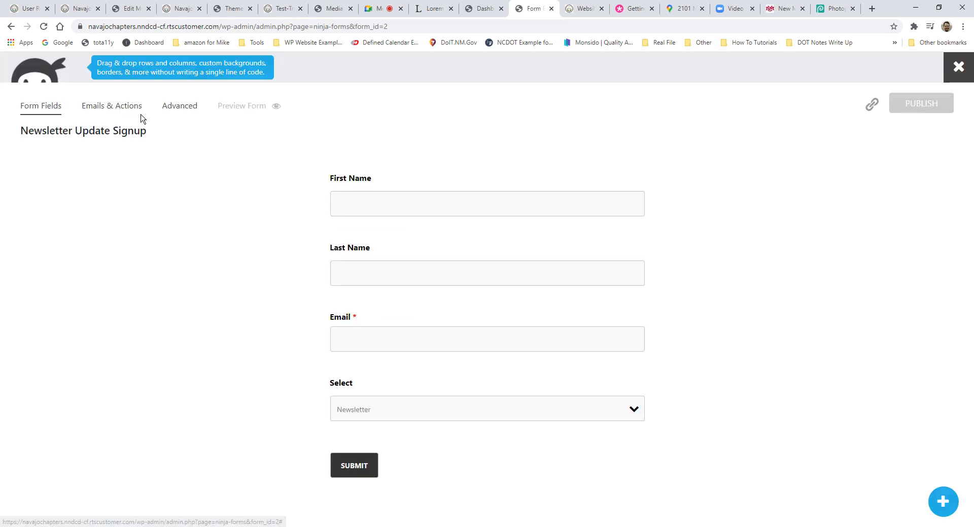
pyautogui.click(121, 113)
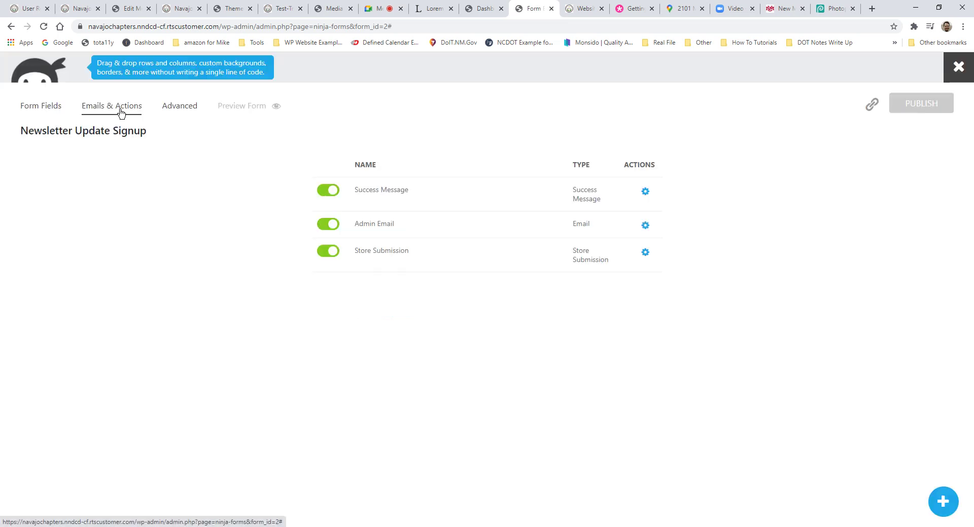
pyautogui.click(381, 231)
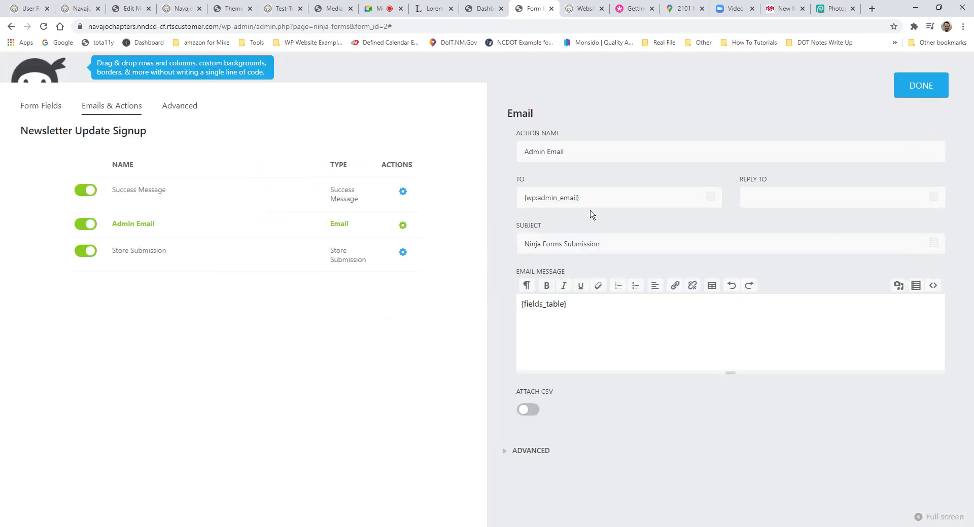
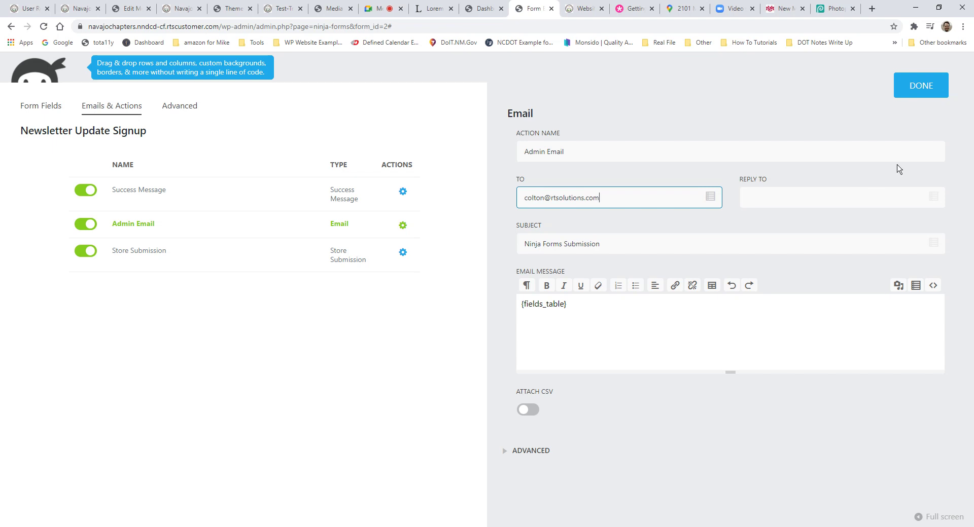
pyautogui.click(919, 87)
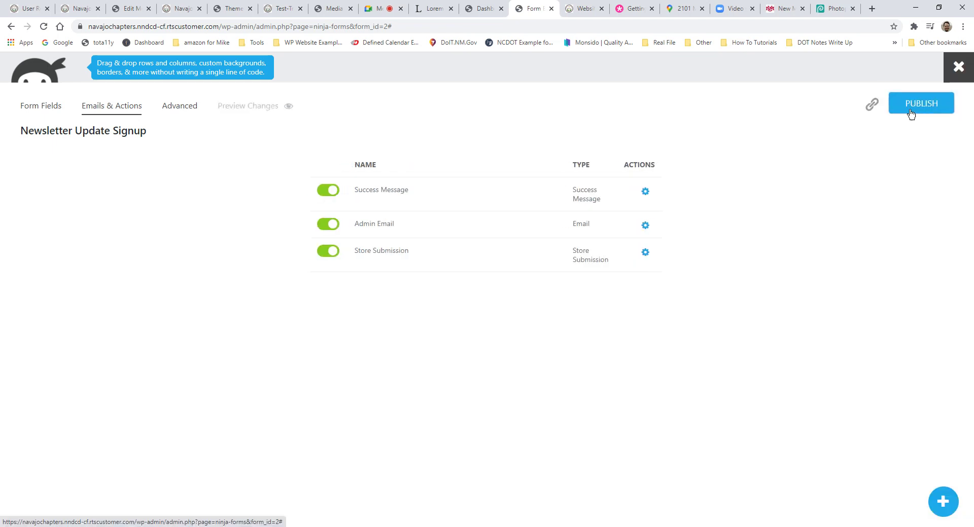
pyautogui.click(919, 112)
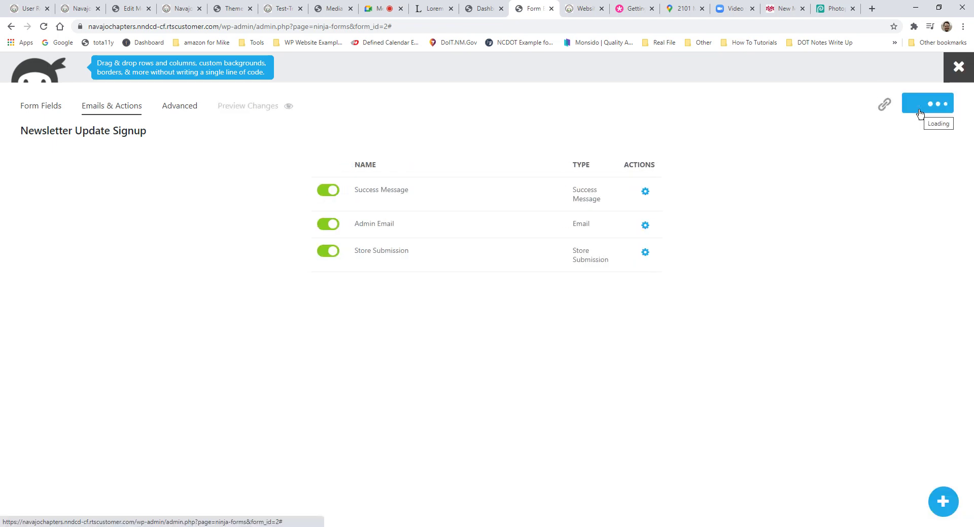
pyautogui.hotkey('ctrl', 'Tab')
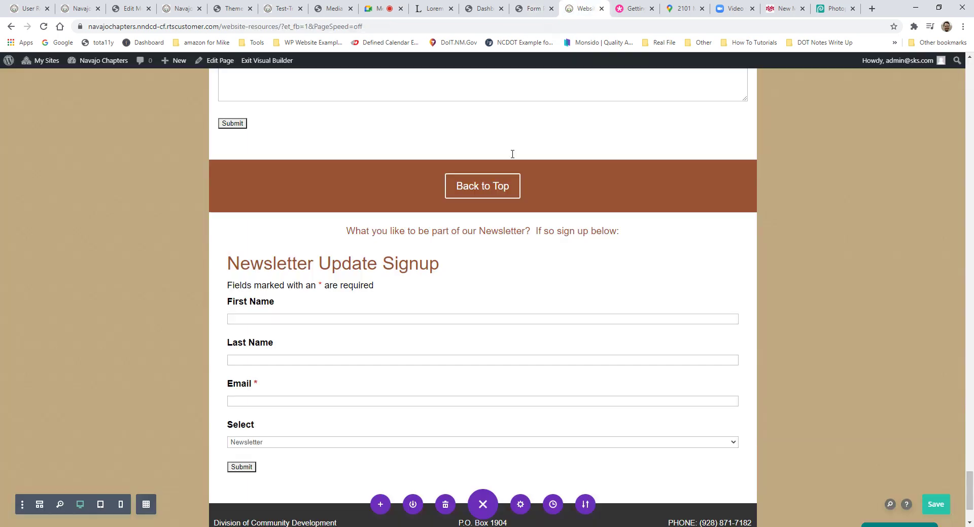
# Step: Close the newsletter form builder, show the Newsletter Update Signup form's actions, then switch to the Google Meet call
pyautogui.moveTo(476, 296)
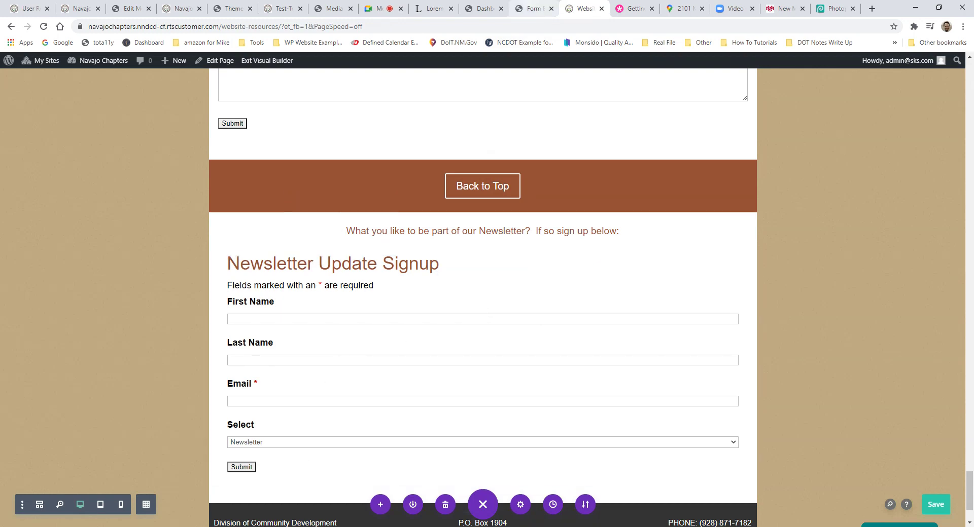
pyautogui.click(532, 9)
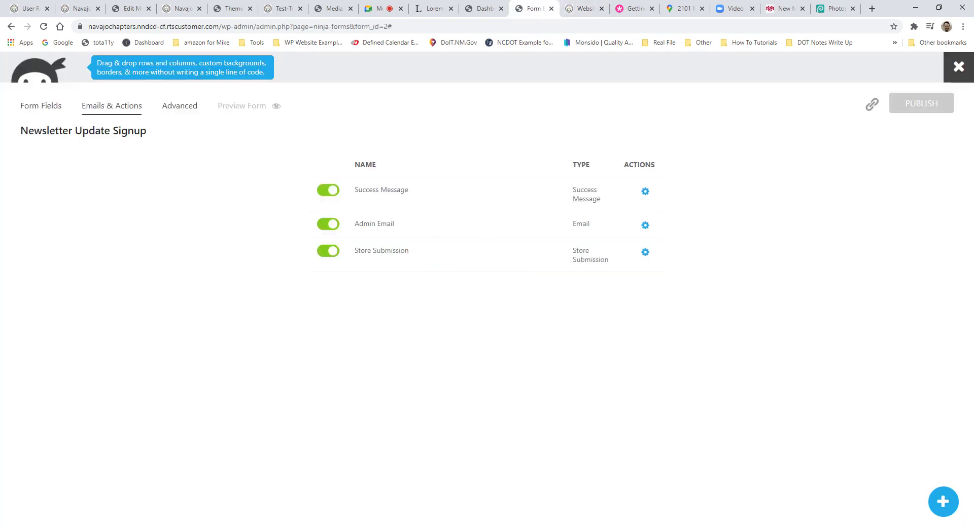
pyautogui.click(958, 67)
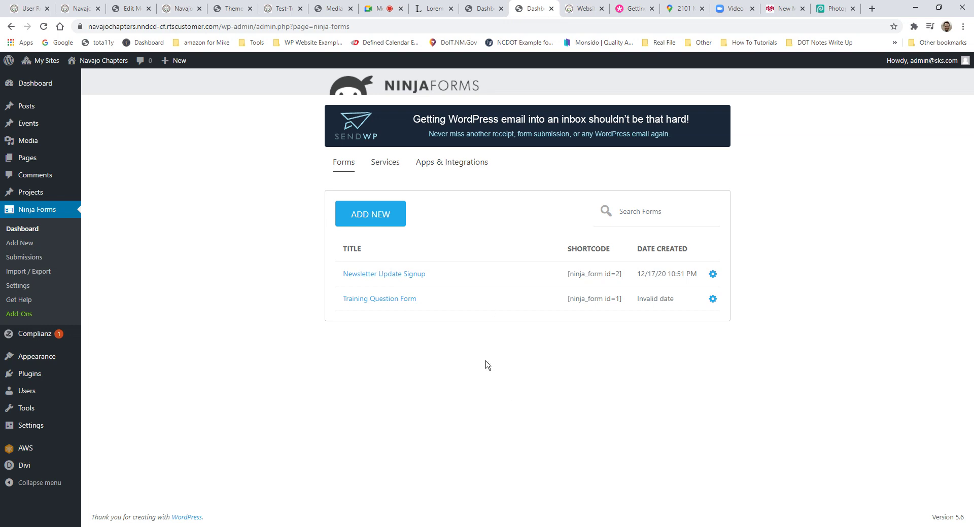
pyautogui.click(712, 274)
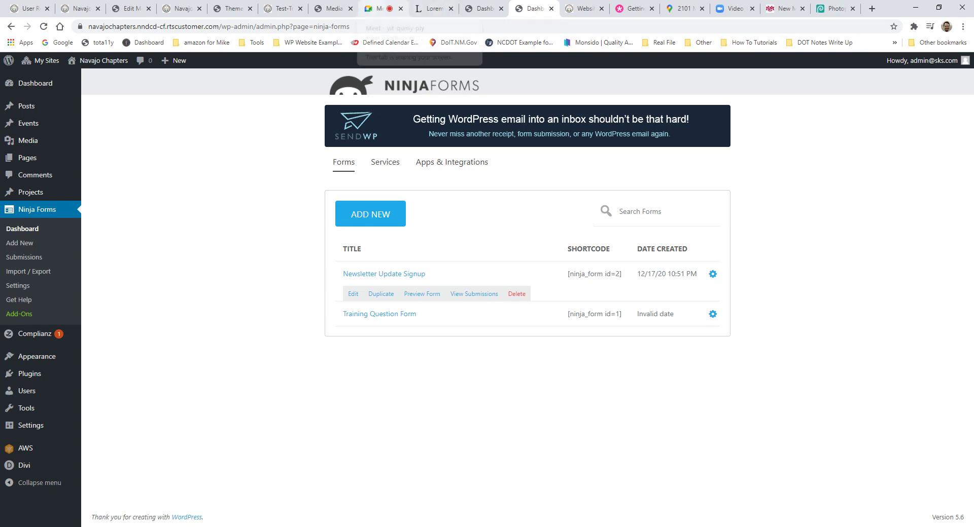
pyautogui.click(380, 9)
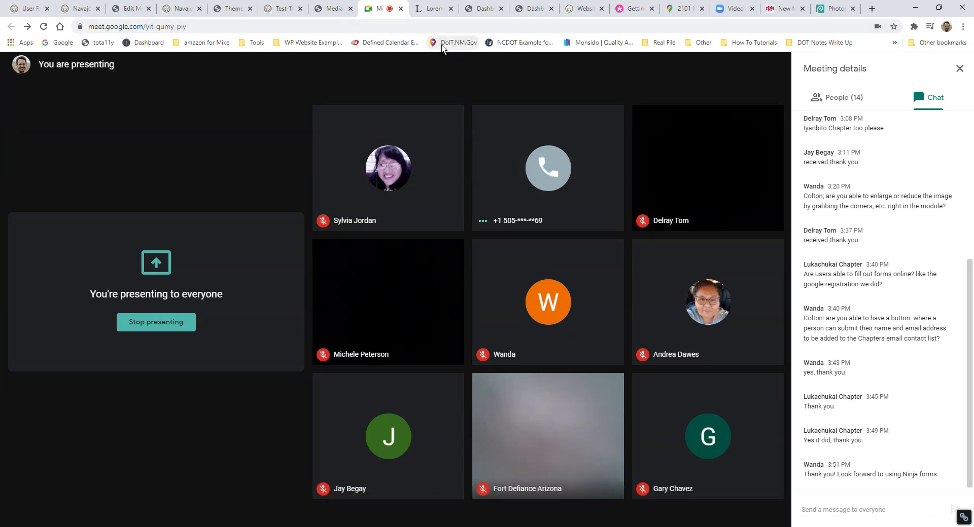
# Step: Switch to the Test-Traing-Document PDF tab, then to the Divi Theme Builder tab
pyautogui.click(283, 9)
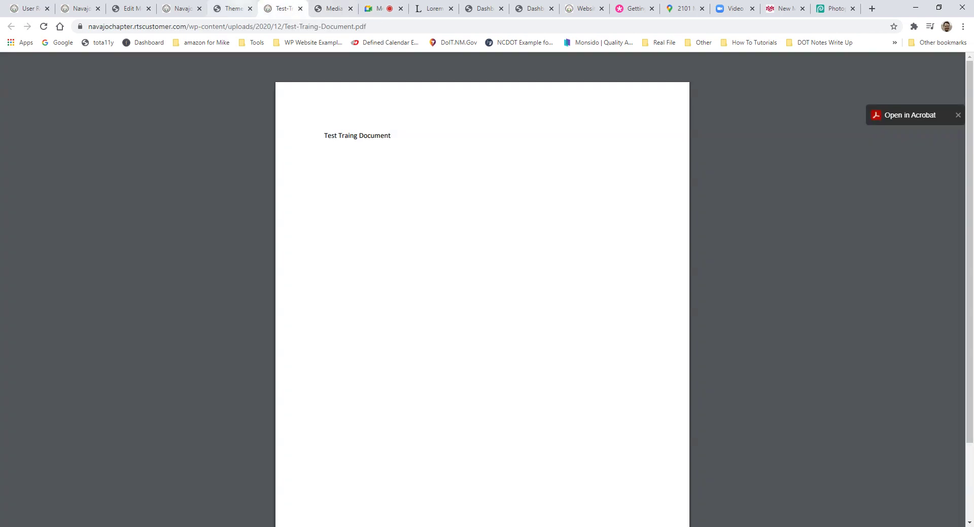
pyautogui.click(231, 9)
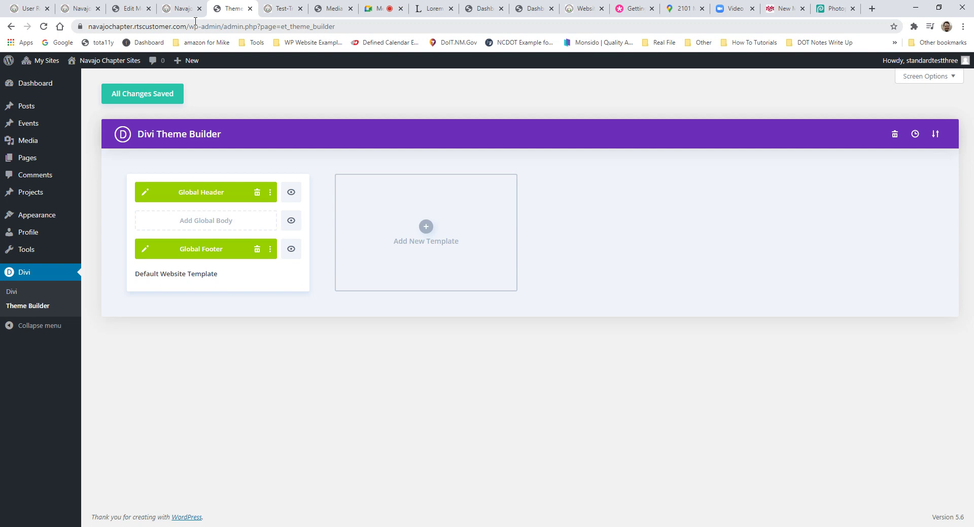
# Step: Drag the Alamo Chapter site tab out of the tab strip into a new browser window
pyautogui.click(81, 10)
pyautogui.moveTo(32, 67)
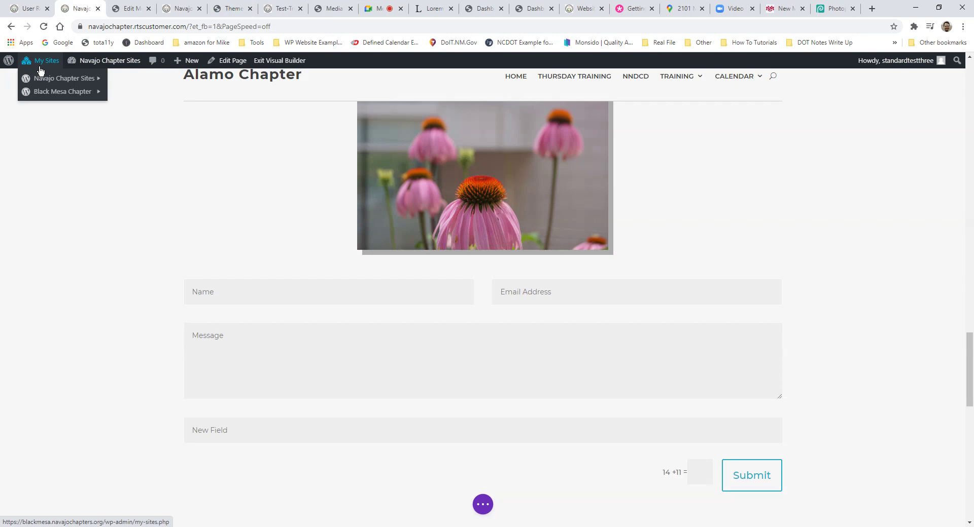
pyautogui.moveTo(75, 7); pyautogui.dragTo(925, 161)
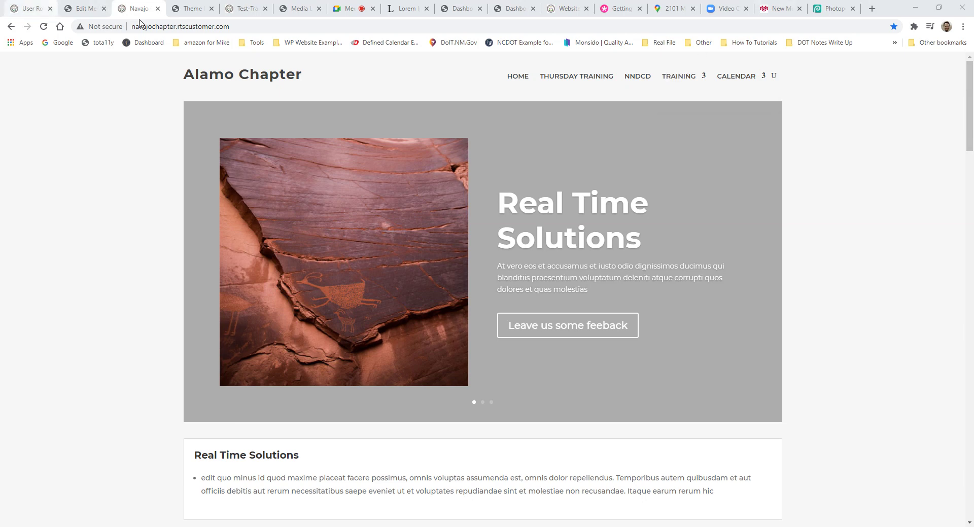
# Step: Exit the Website Resources page's visual builder, discarding the unsaved changes
pyautogui.click(513, 14)
pyautogui.click(560, 11)
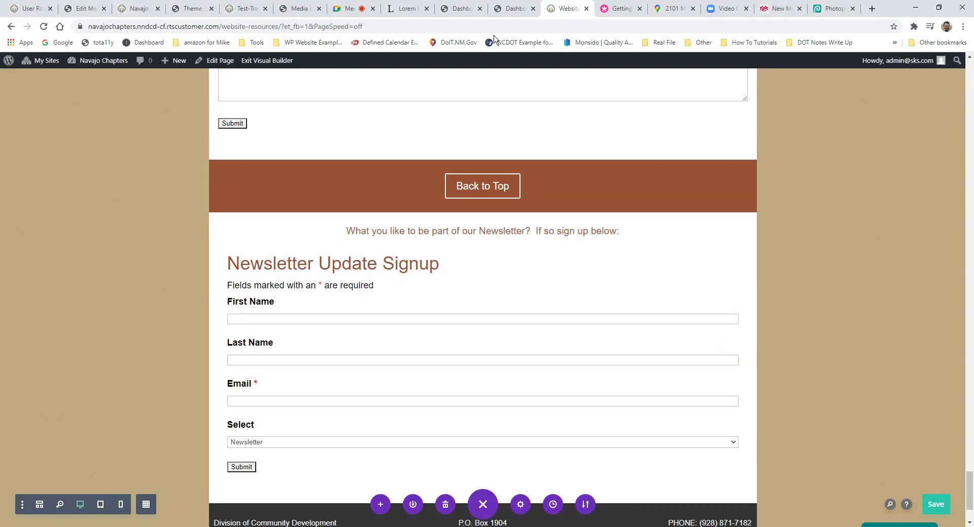
pyautogui.scroll(10, 570, 178)
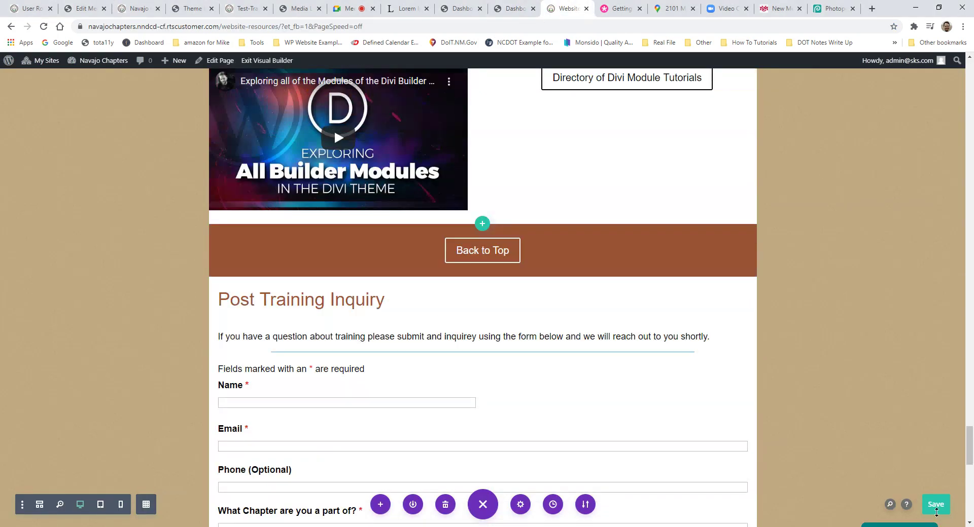
pyautogui.click(267, 60)
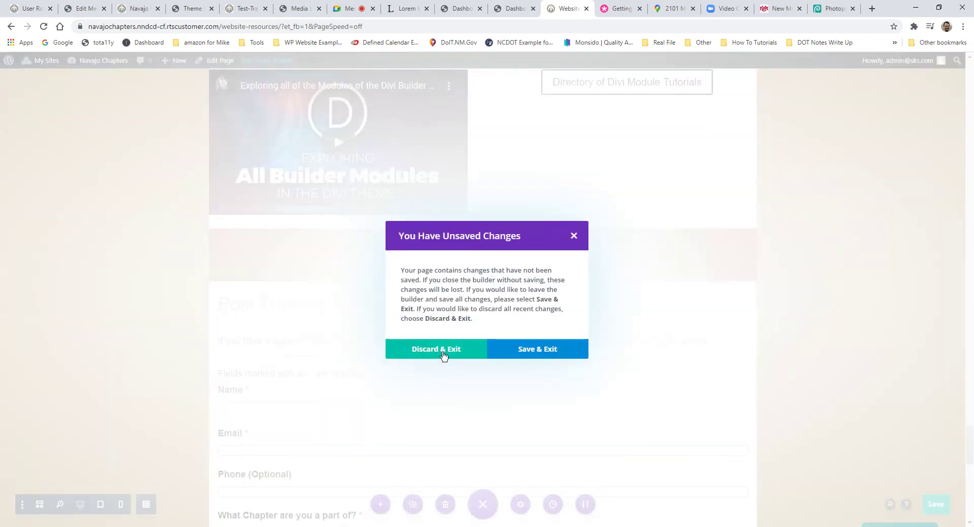
pyautogui.click(437, 350)
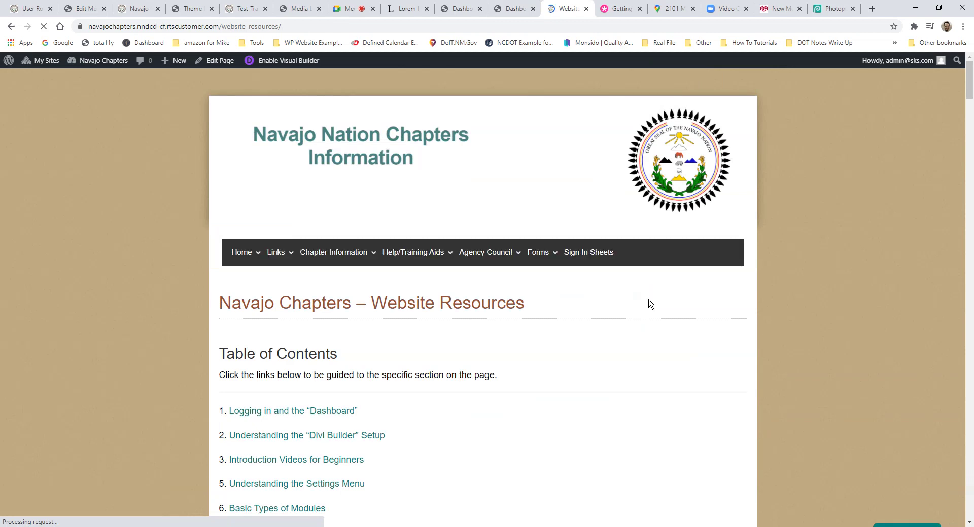
# Step: Scroll down the live Resources page to the Post Training Inquiry form fields
pyautogui.scroll(-5, 648, 303)
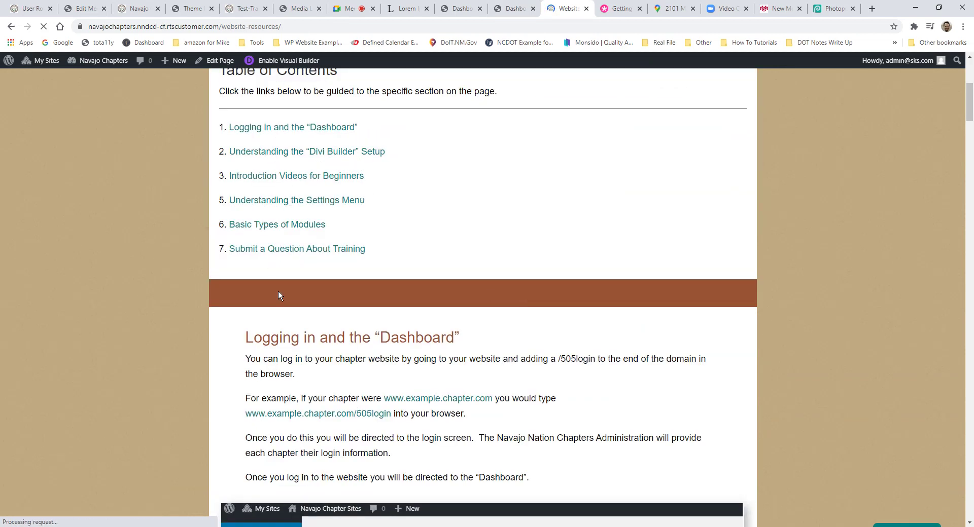
pyautogui.scroll(-18, 278, 294)
pyautogui.scroll(4, 386, 302)
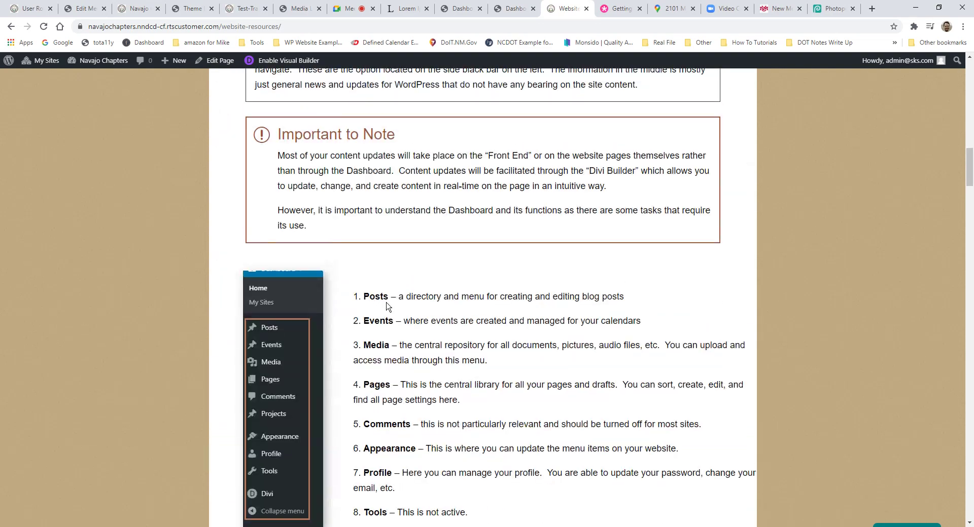
pyautogui.scroll(-20, 385, 302)
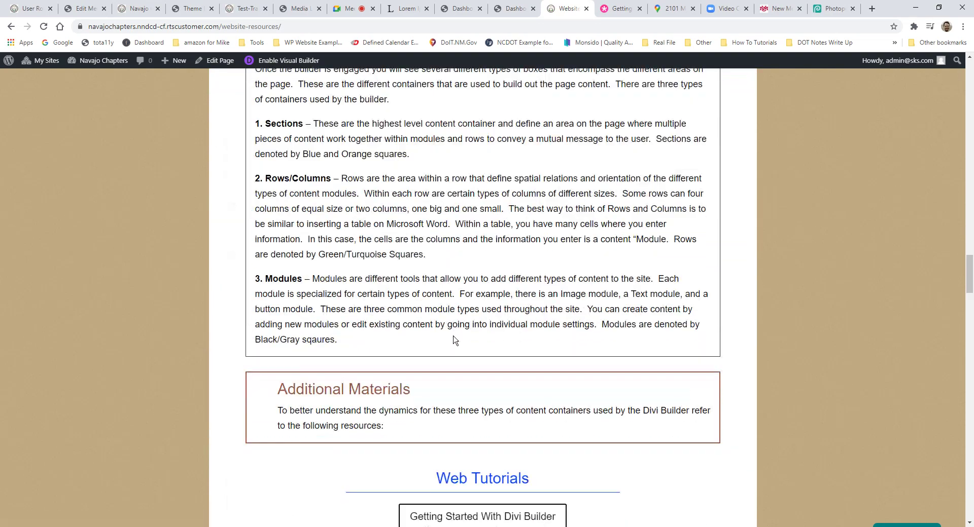
pyautogui.scroll(-17, 455, 340)
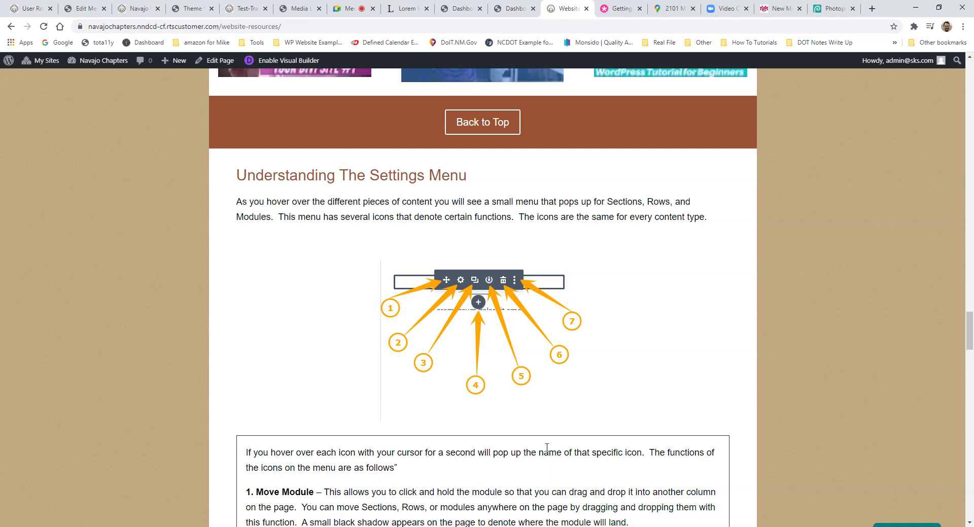
pyautogui.scroll(-5, 554, 427)
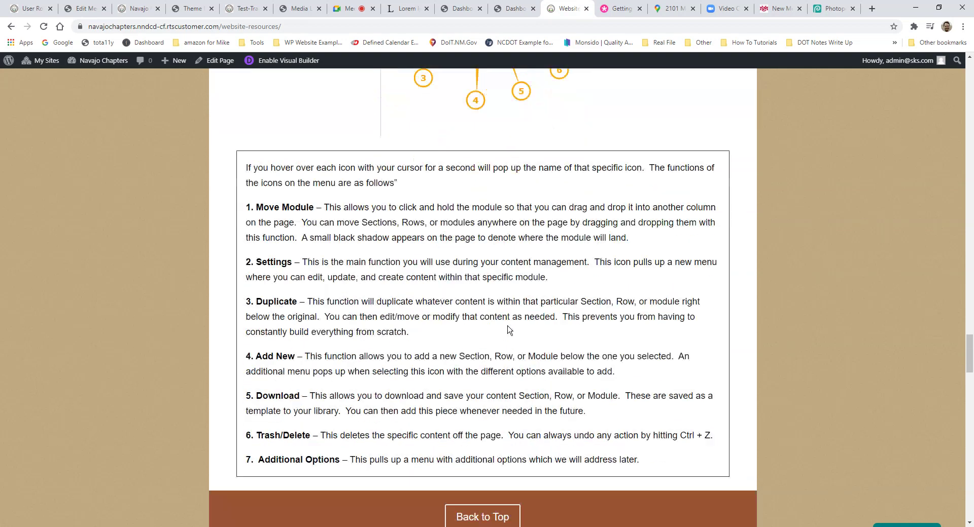
pyautogui.scroll(-6, 507, 330)
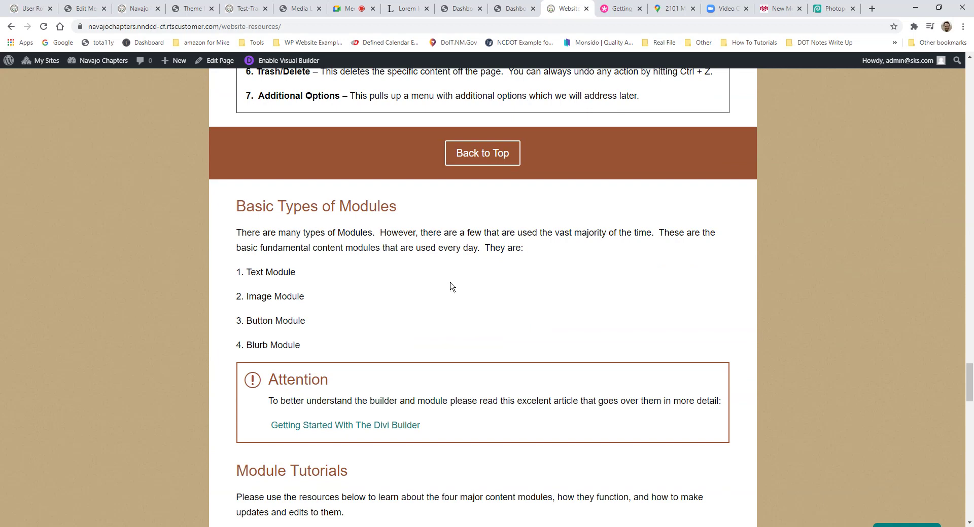
pyautogui.scroll(-12, 477, 289)
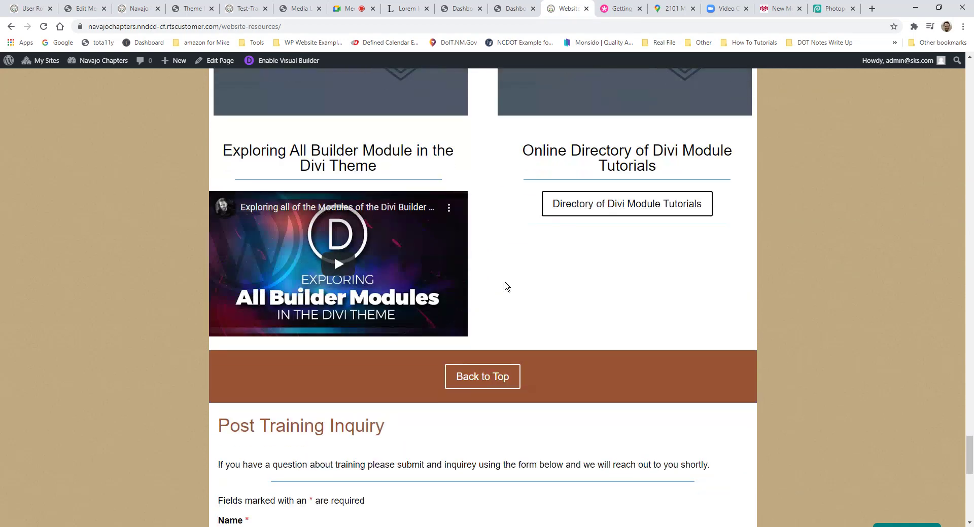
pyautogui.scroll(-6, 505, 287)
pyautogui.scroll(2, 363, 346)
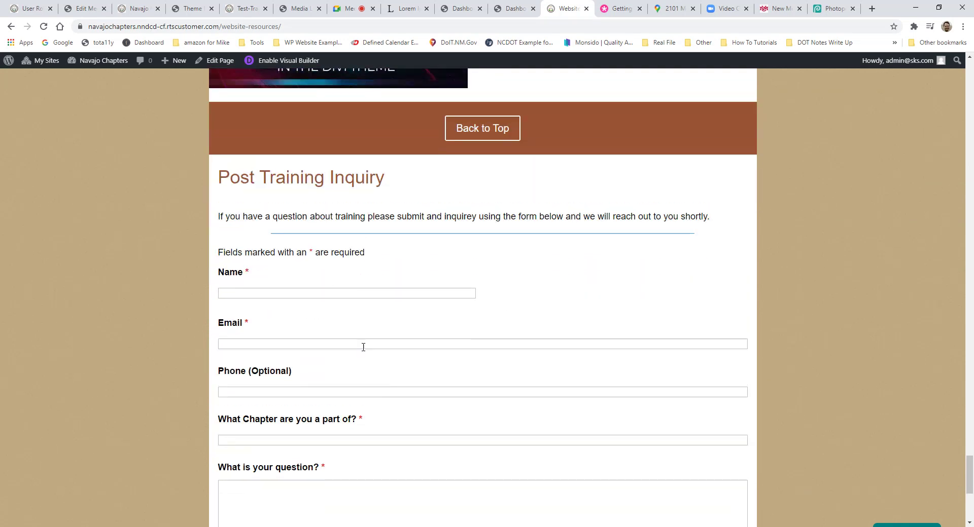
# Step: Highlight the Post Training Inquiry heading, then scroll around the Resources page reviewing it
pyautogui.moveTo(218, 183); pyautogui.dragTo(392, 187)
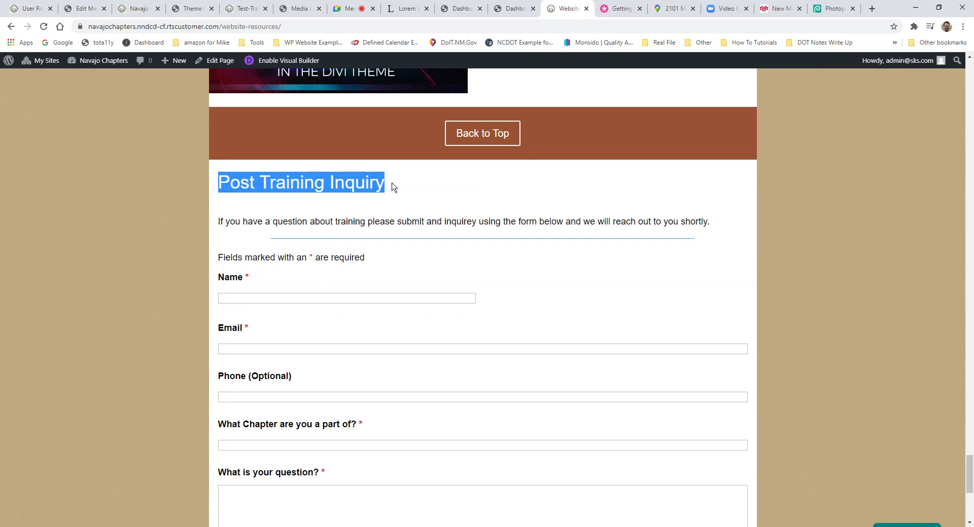
pyautogui.click(338, 222)
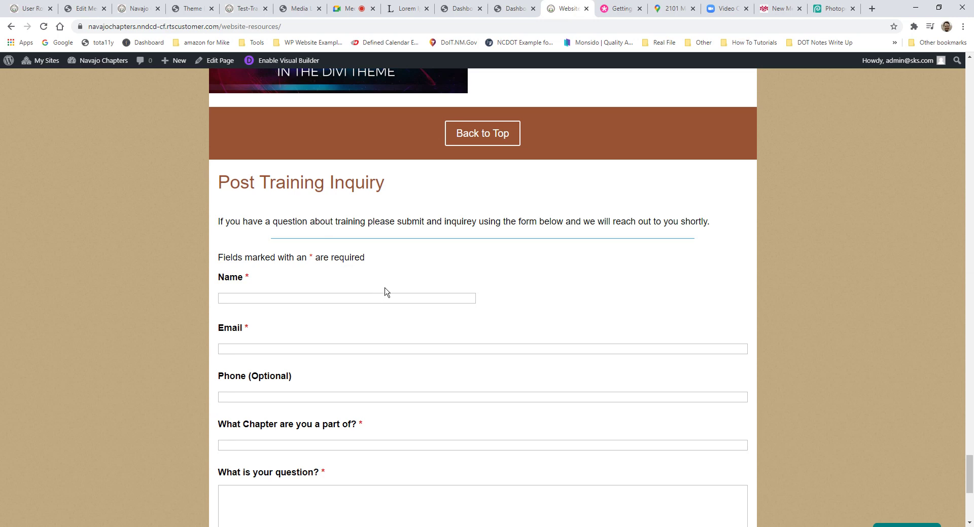
pyautogui.scroll(-2, 386, 289)
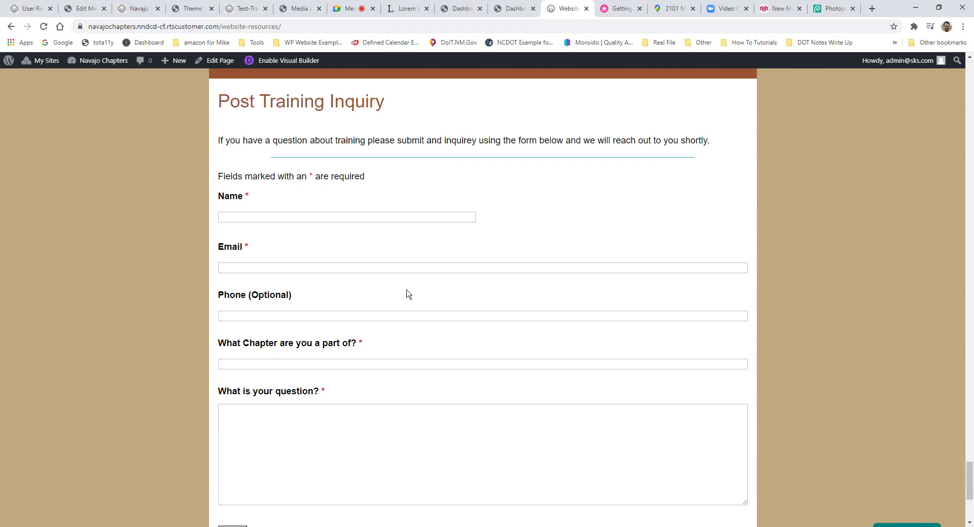
pyautogui.scroll(10, 408, 277)
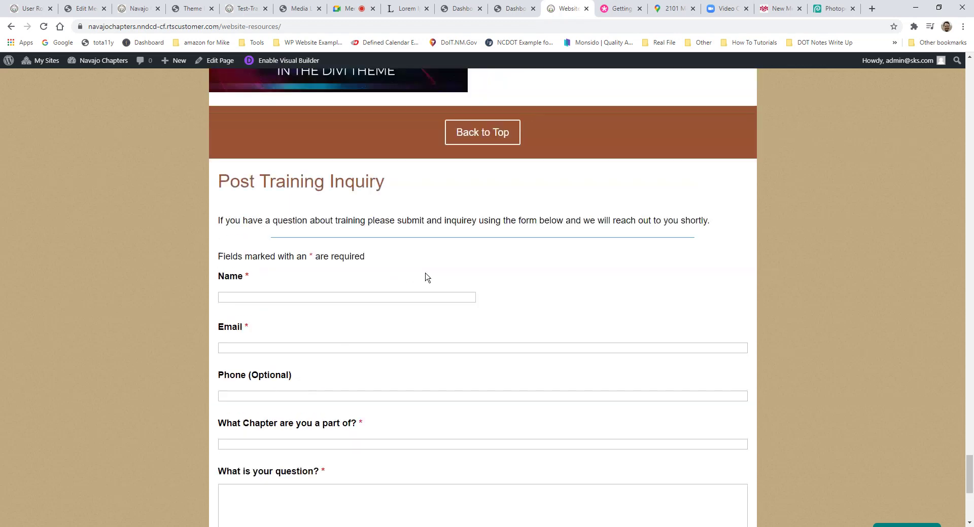
pyautogui.scroll(-12, 462, 278)
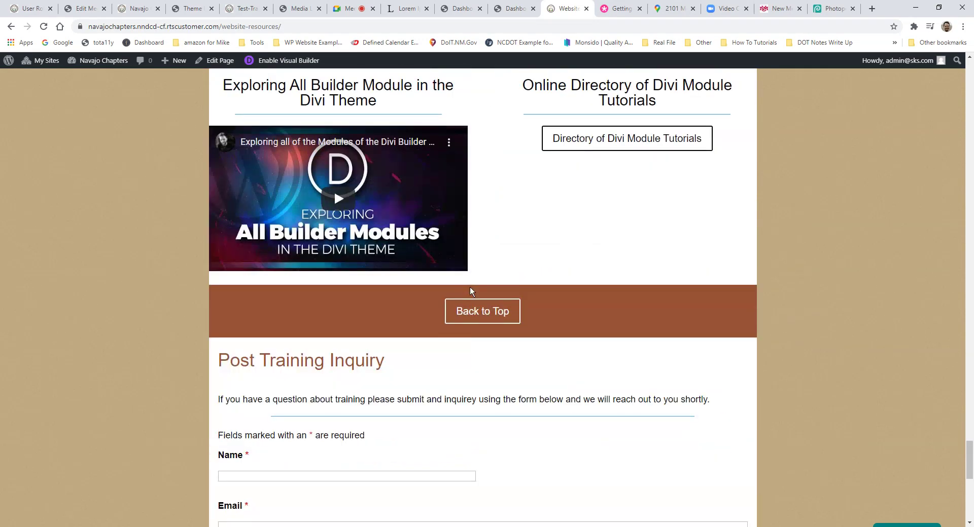
pyautogui.scroll(-2, 453, 305)
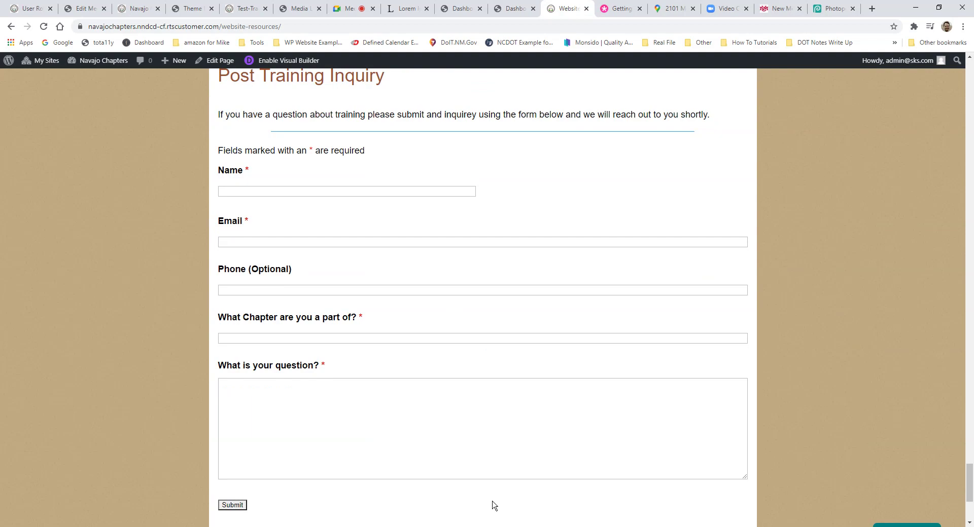
pyautogui.scroll(4, 649, 243)
pyautogui.scroll(10, 654, 251)
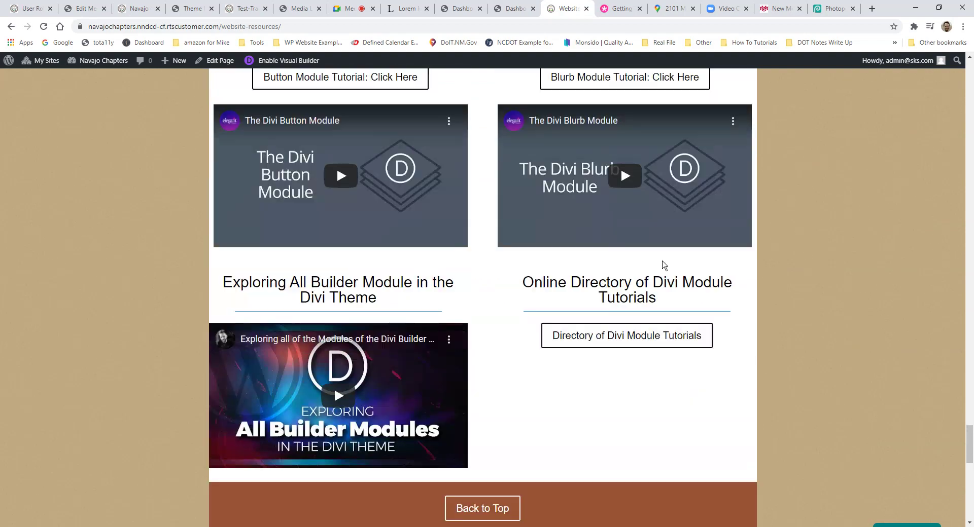
pyautogui.scroll(3, 668, 265)
pyautogui.scroll(-10, 669, 259)
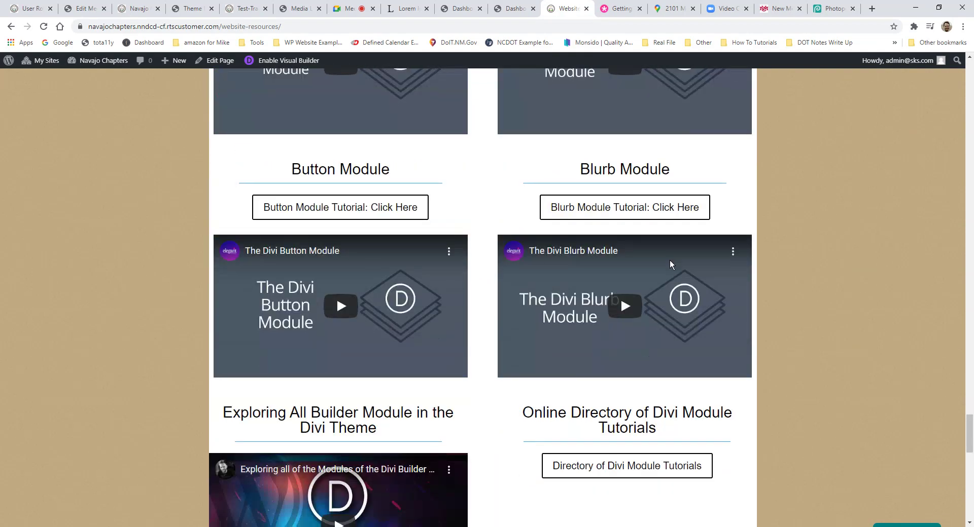
pyautogui.scroll(2, 503, 203)
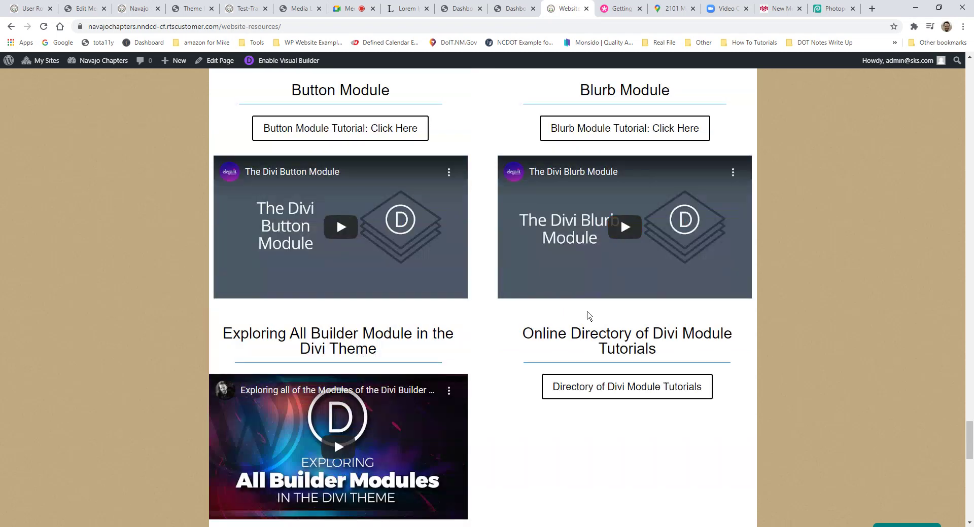
# Step: Follow the 'Directory of Divi Module Tutorials' link and switch to the new Divi Modules documentation tab
pyautogui.moveTo(599, 335); pyautogui.dragTo(665, 352)
pyautogui.click(666, 351)
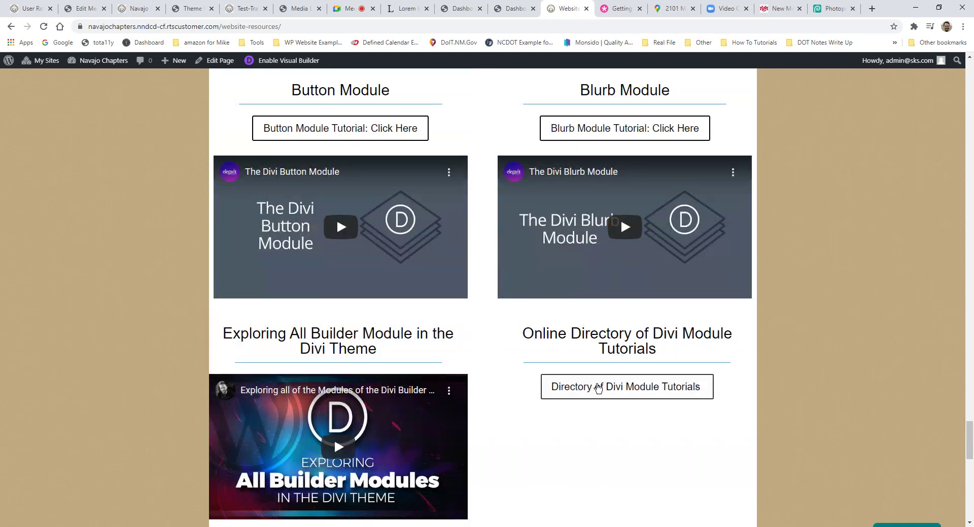
pyautogui.click(609, 386)
pyautogui.scroll(3, 659, 178)
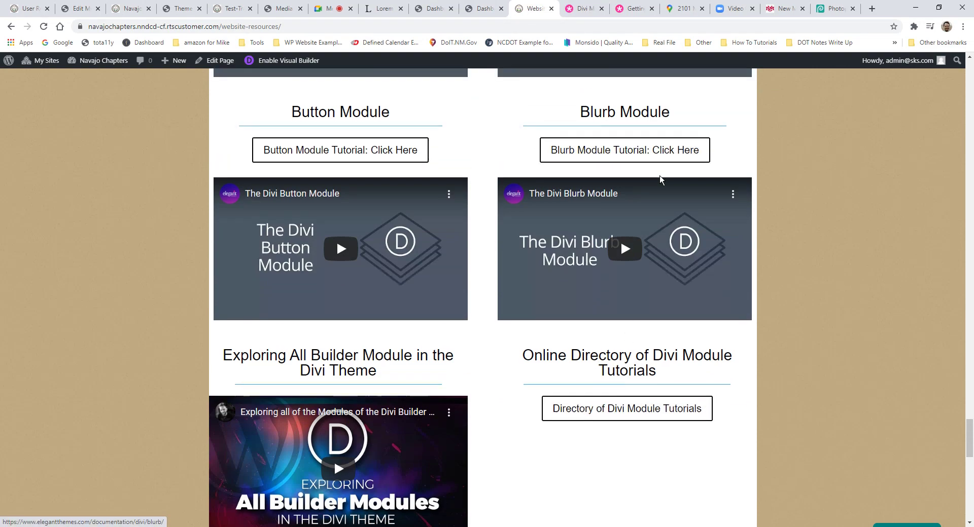
pyautogui.scroll(4, 372, 249)
pyautogui.scroll(-1, 382, 246)
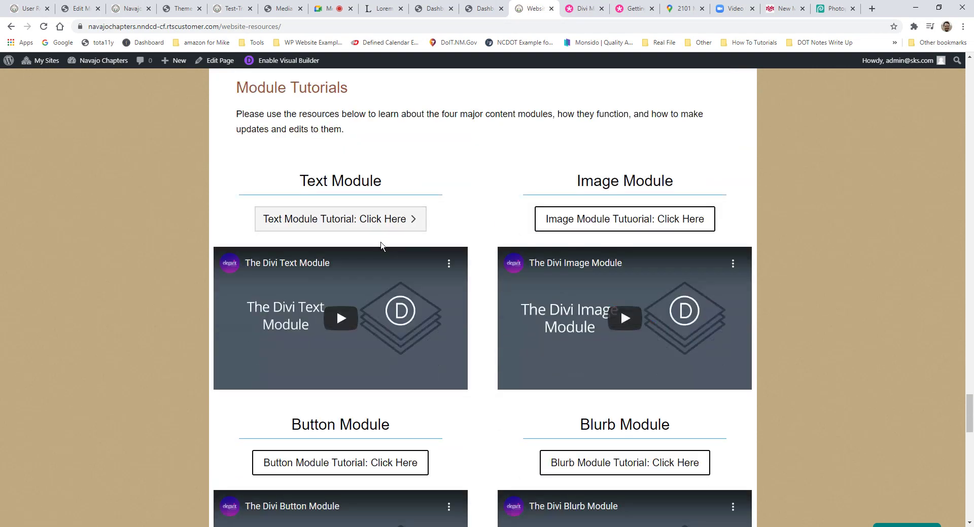
pyautogui.scroll(-2, 489, 352)
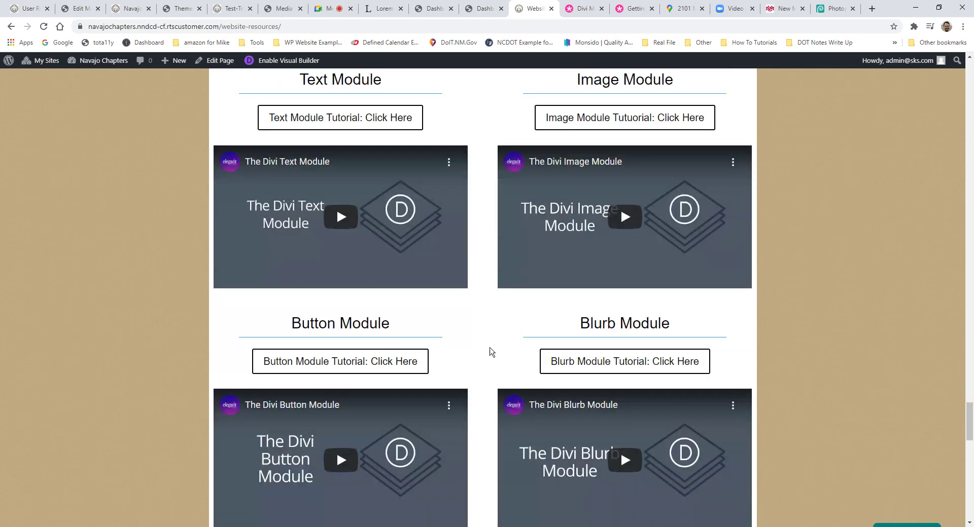
pyautogui.scroll(1, 698, 341)
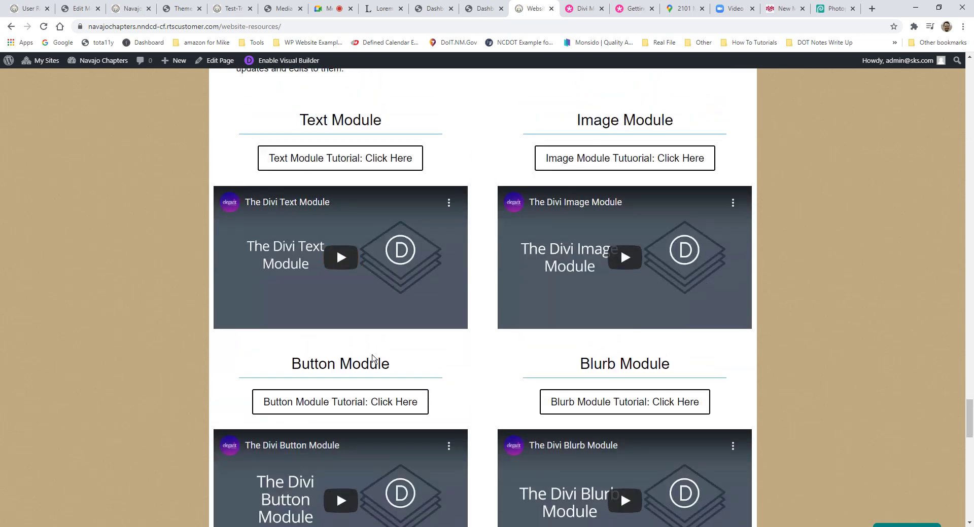
pyautogui.click(582, 8)
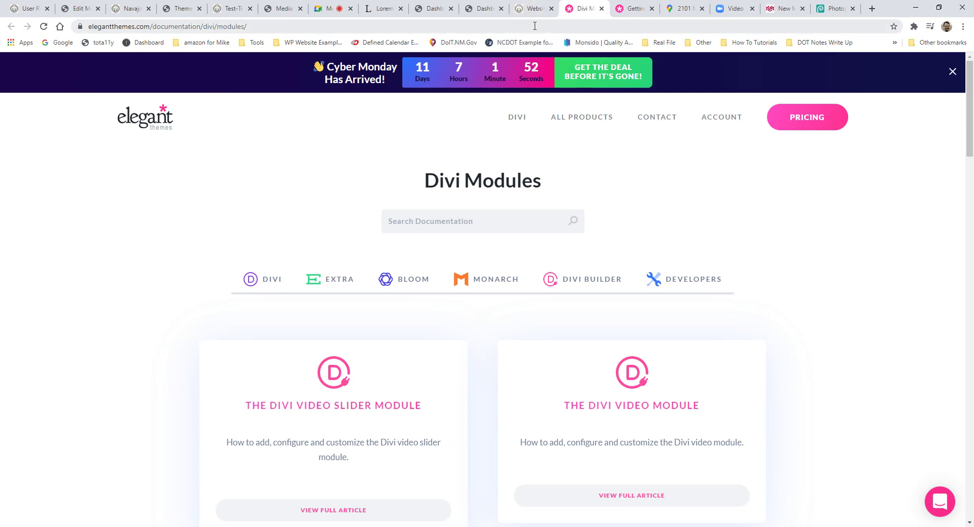
# Step: Search the documentation for 'slider' and scroll through the Video Slider, Fullwidth Slider, Slider and Post Slider articles
pyautogui.moveTo(539, 165)
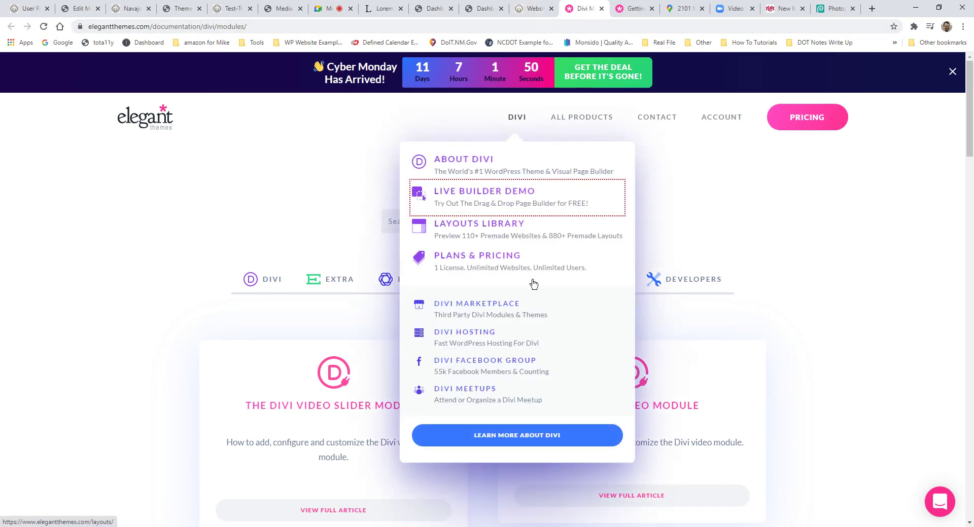
pyautogui.scroll(-3, 578, 276)
pyautogui.scroll(-3, 755, 229)
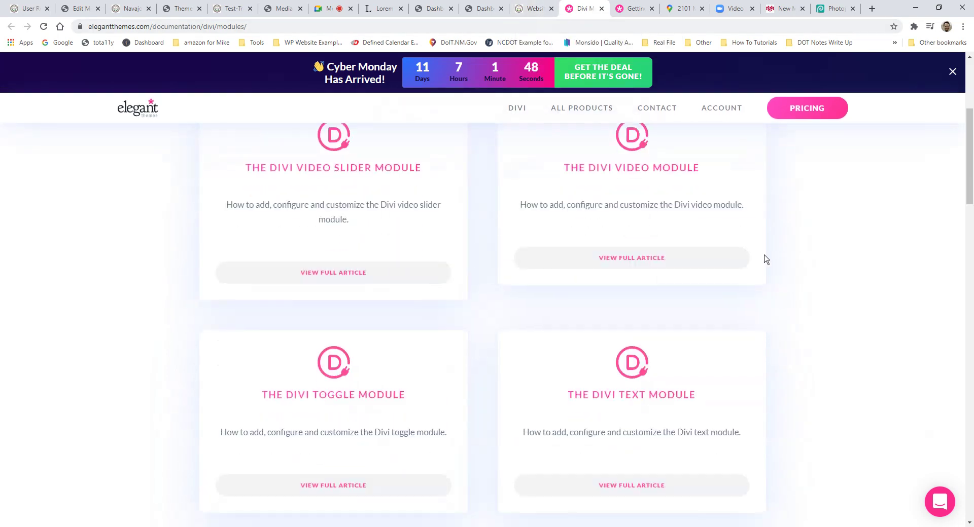
pyautogui.scroll(3, 768, 284)
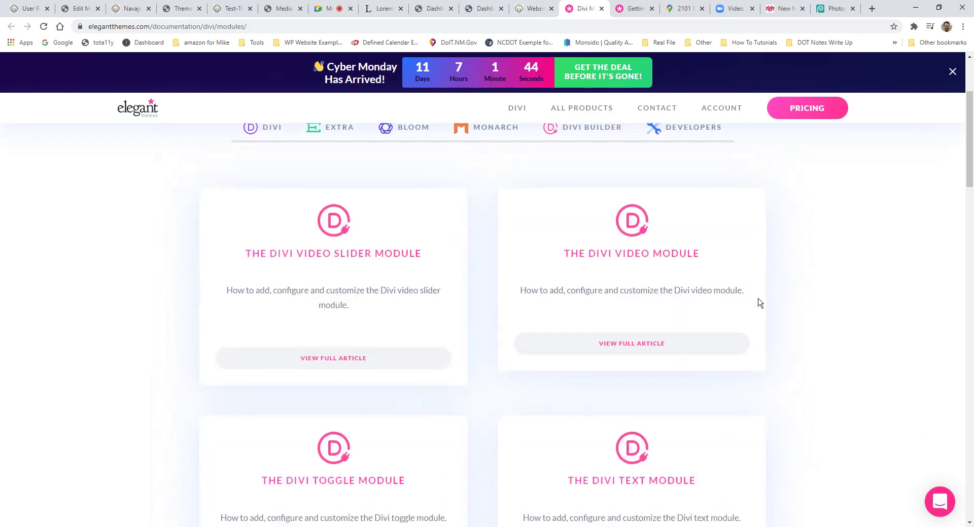
pyautogui.scroll(2, 598, 332)
pyautogui.click(480, 179)
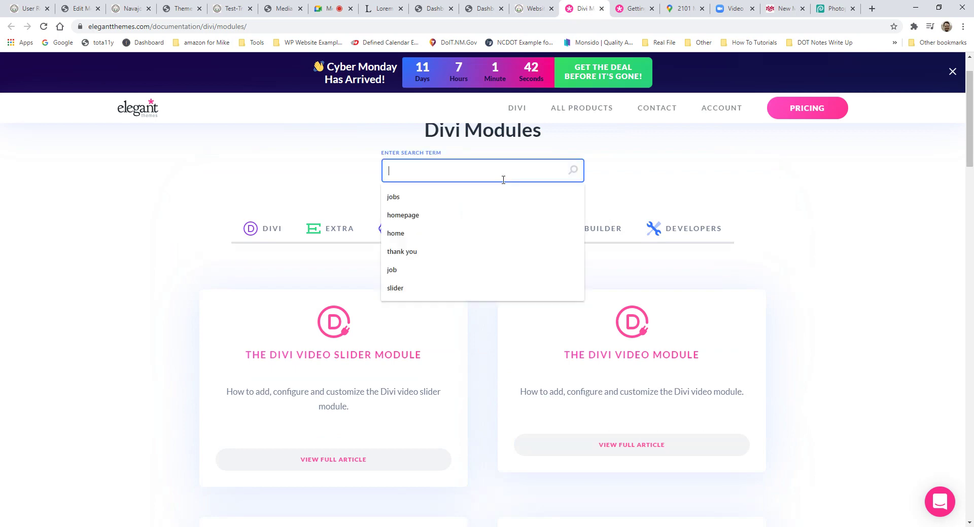
pyautogui.write('slider')
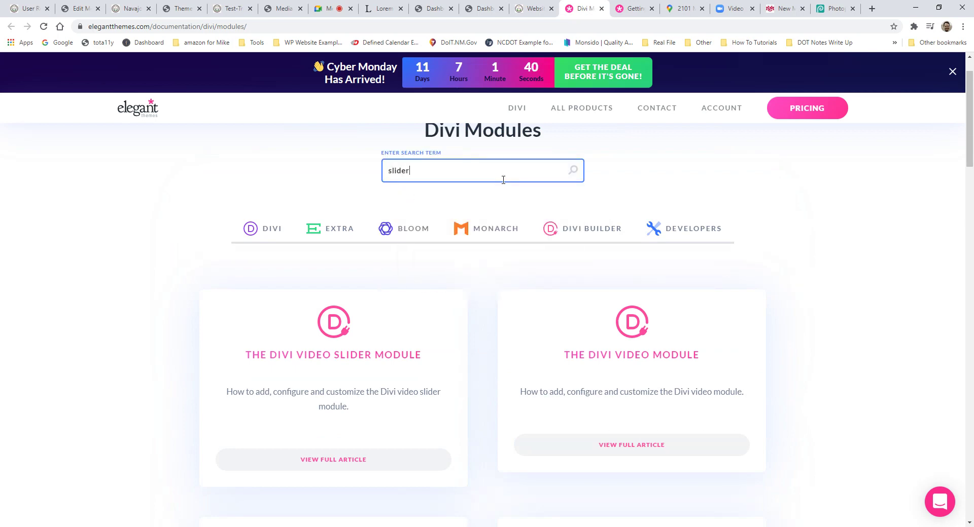
pyautogui.press('Return')
pyautogui.scroll(-2, 426, 252)
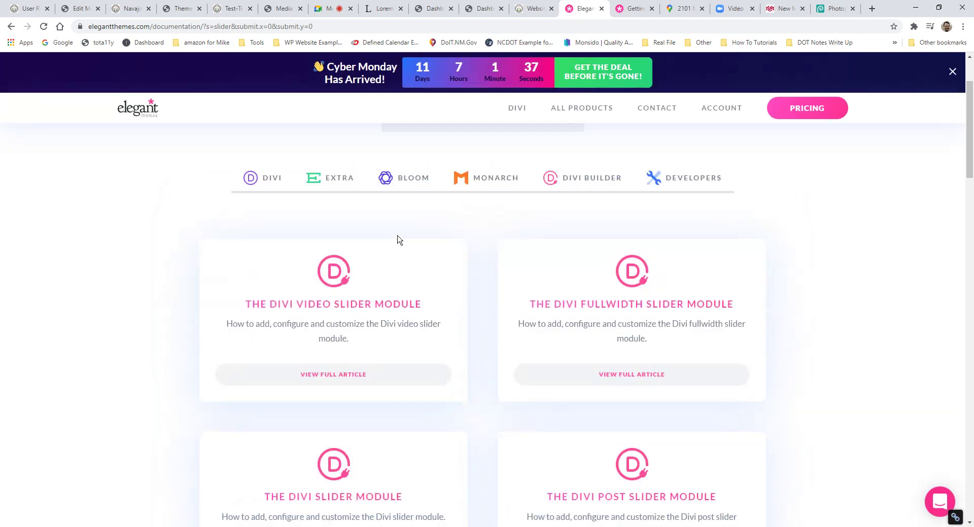
pyautogui.scroll(-2, 398, 369)
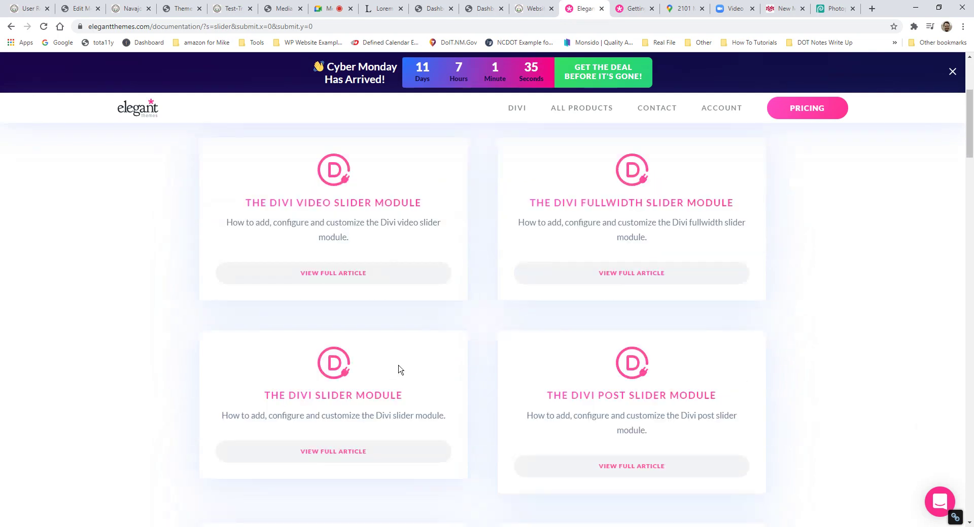
pyautogui.click(341, 451)
pyautogui.scroll(-5, 435, 447)
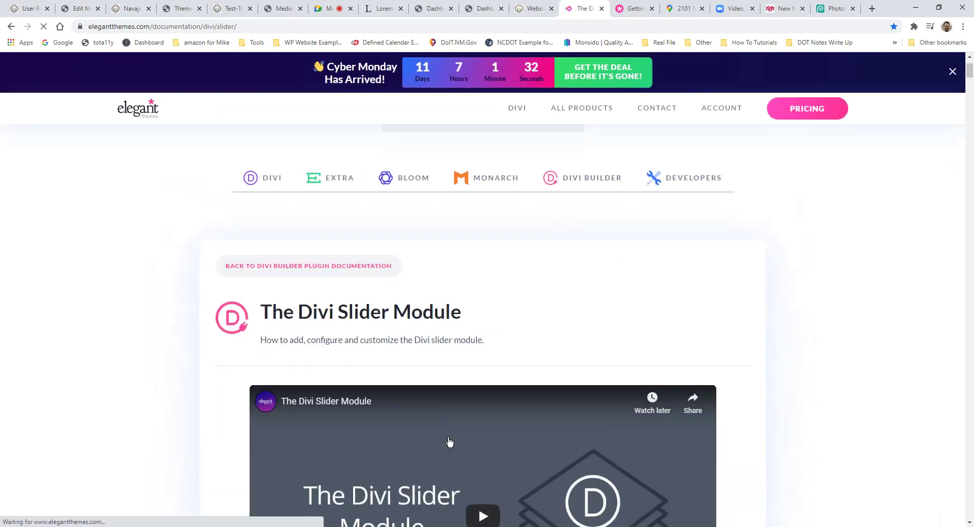
pyautogui.click(499, 319)
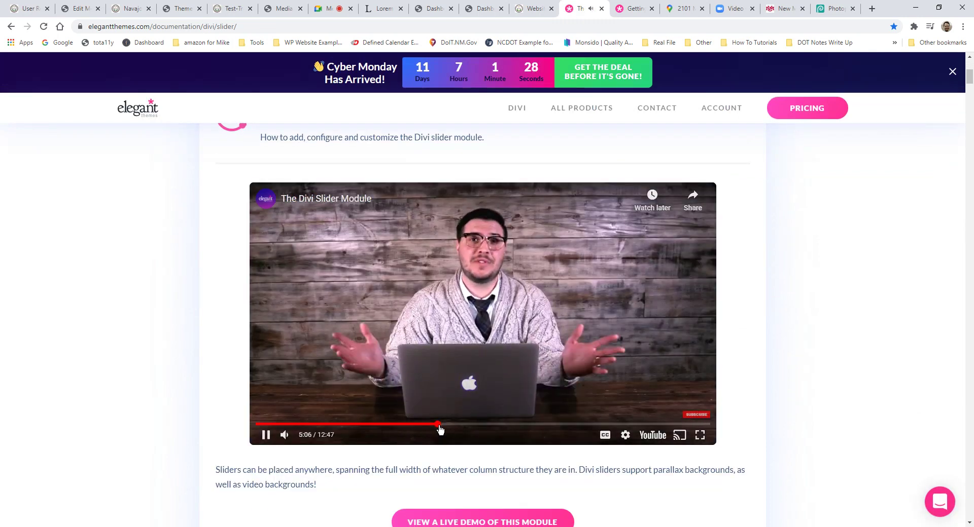
pyautogui.click(437, 424)
pyautogui.click(400, 376)
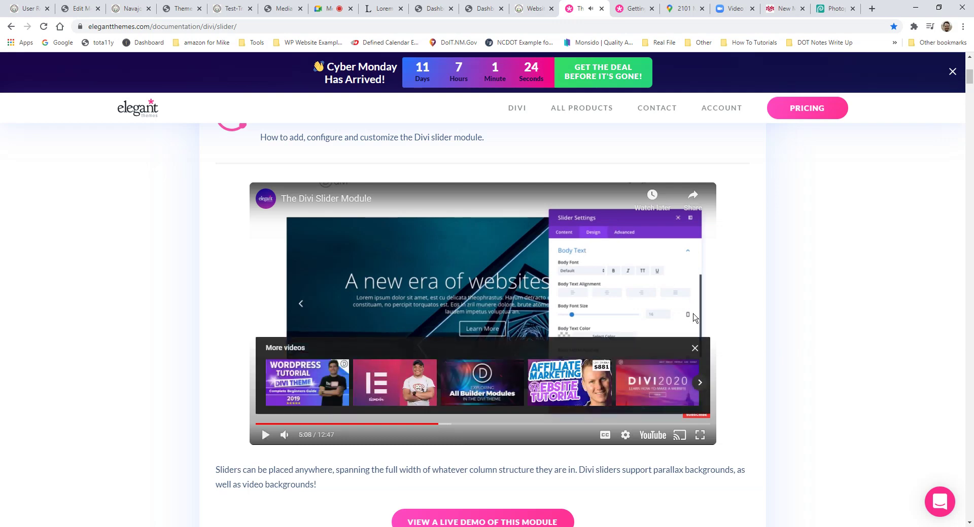
pyautogui.scroll(-20, 615, 330)
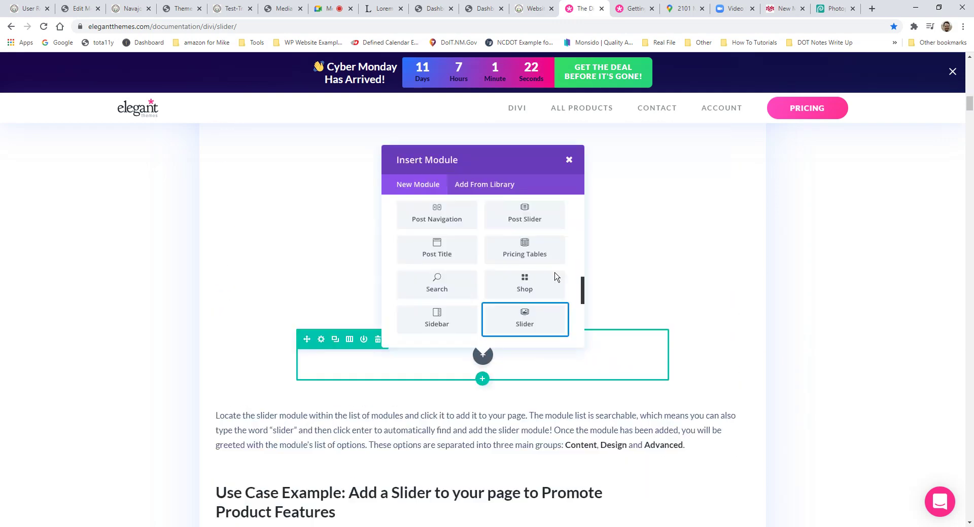
pyautogui.scroll(-15, 554, 272)
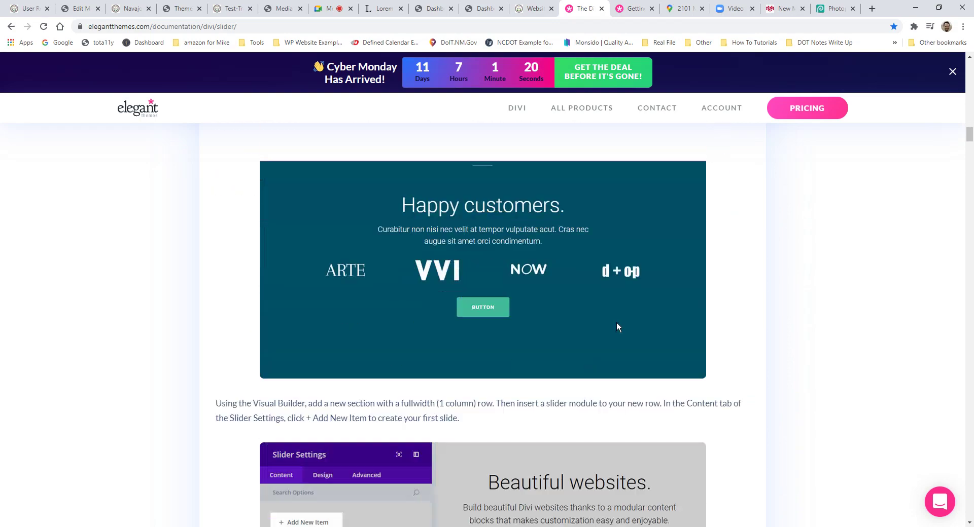
pyautogui.scroll(-13, 494, 317)
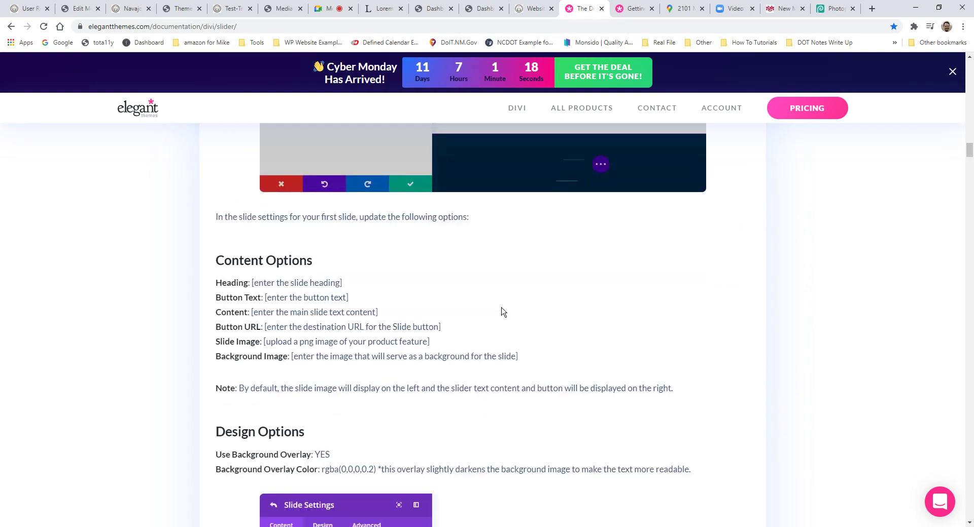
pyautogui.scroll(20, 511, 290)
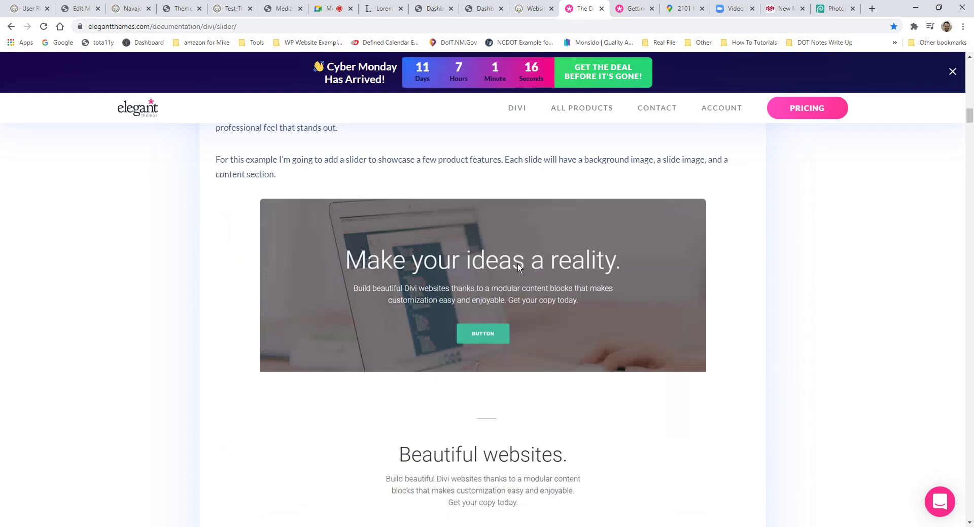
pyautogui.scroll(15, 531, 274)
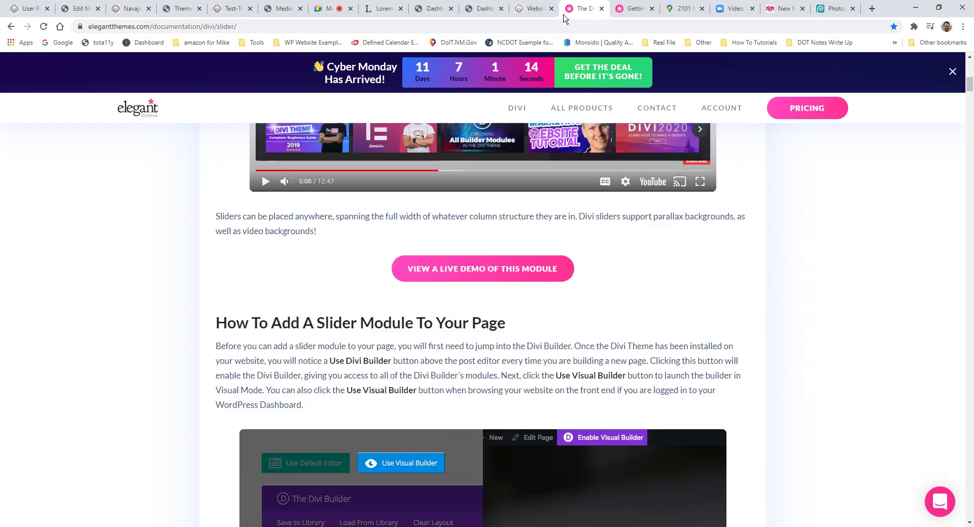
pyautogui.scroll(10, 604, 284)
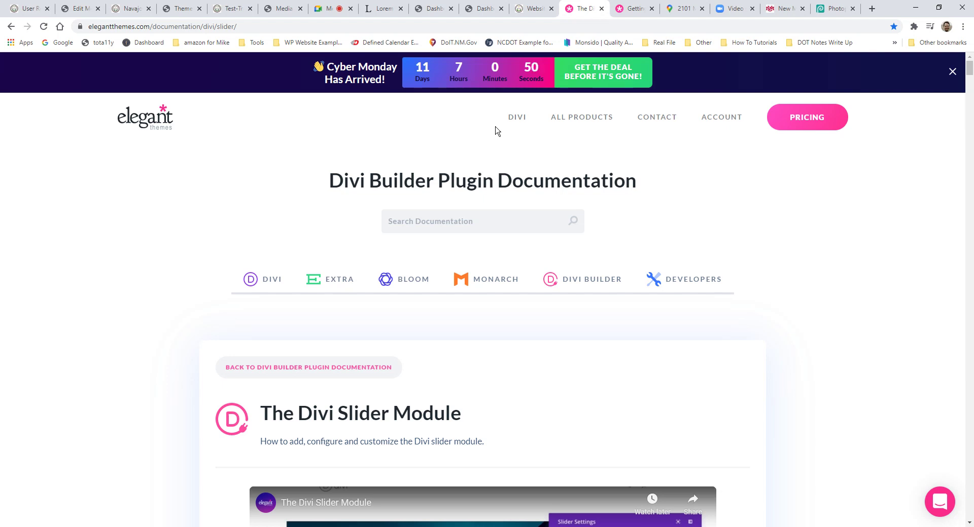
# Step: Return to the Website Resources tab and scroll through the Button and Blurb Module videos and inquiry form
pyautogui.click(530, 10)
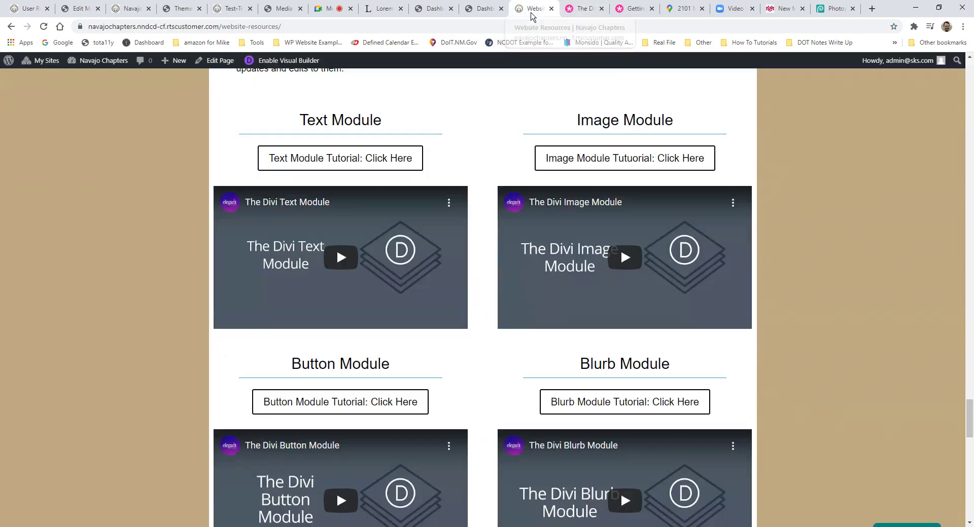
pyautogui.scroll(14, 541, 275)
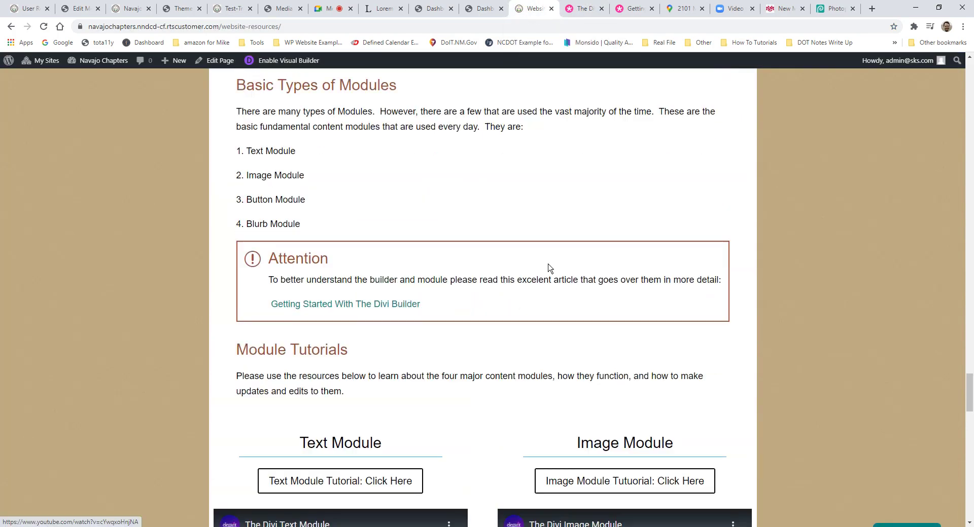
pyautogui.scroll(3, 552, 238)
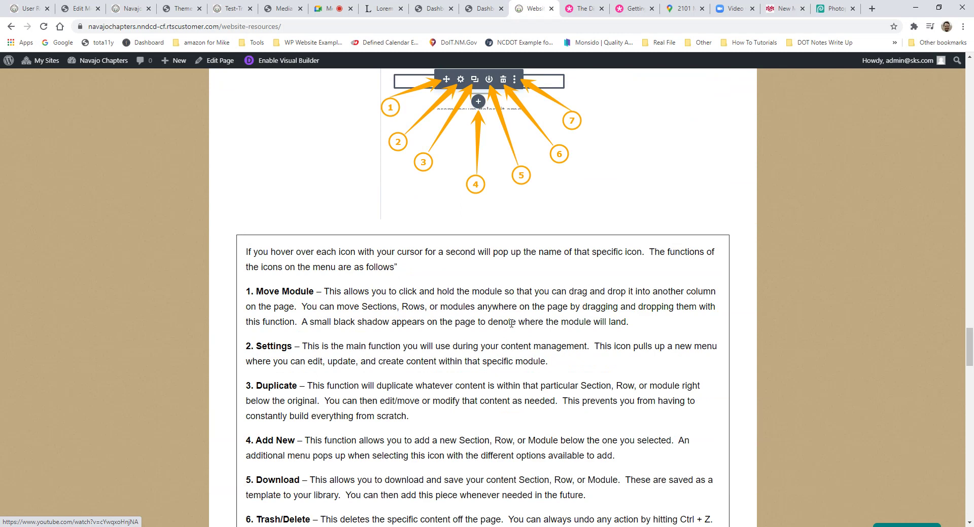
pyautogui.scroll(3, 637, 369)
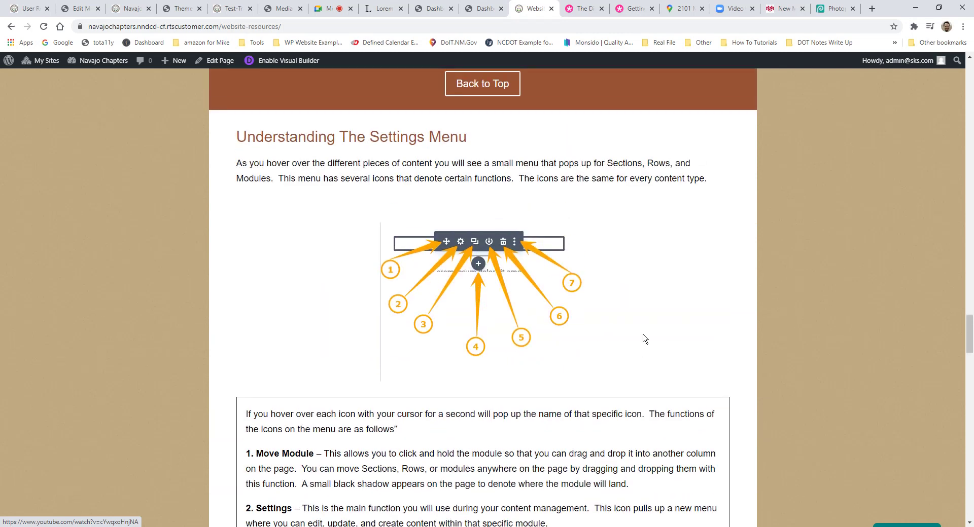
pyautogui.scroll(-14, 671, 351)
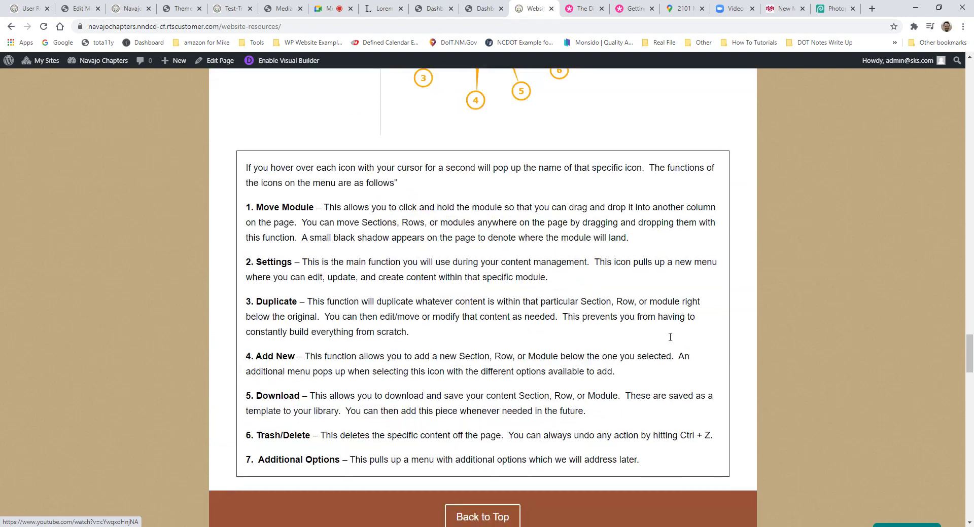
pyautogui.scroll(-15, 676, 335)
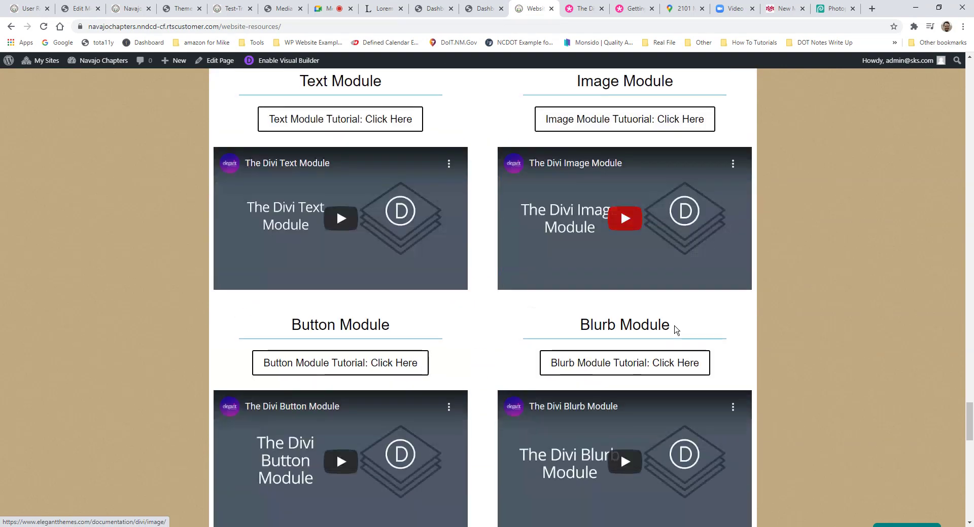
pyautogui.scroll(3, 678, 324)
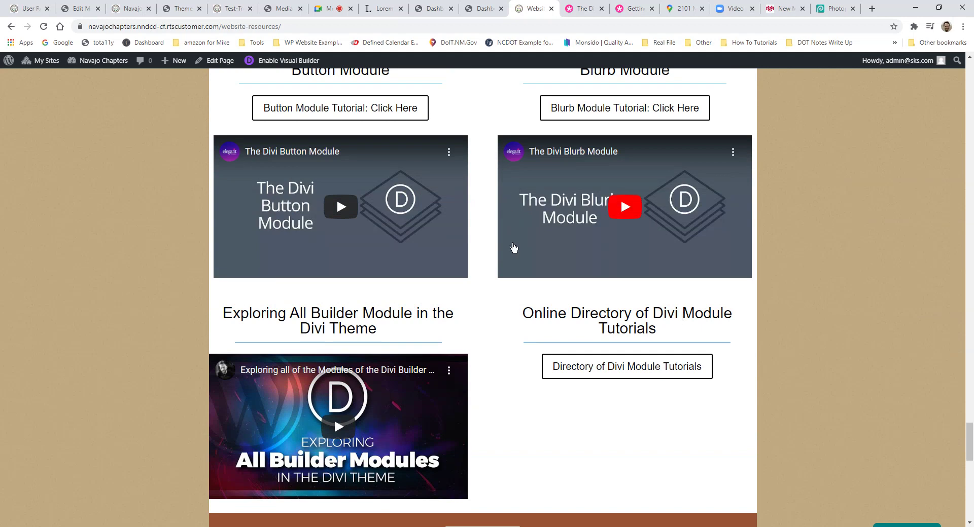
pyautogui.scroll(-10, 558, 236)
pyautogui.scroll(2, 593, 234)
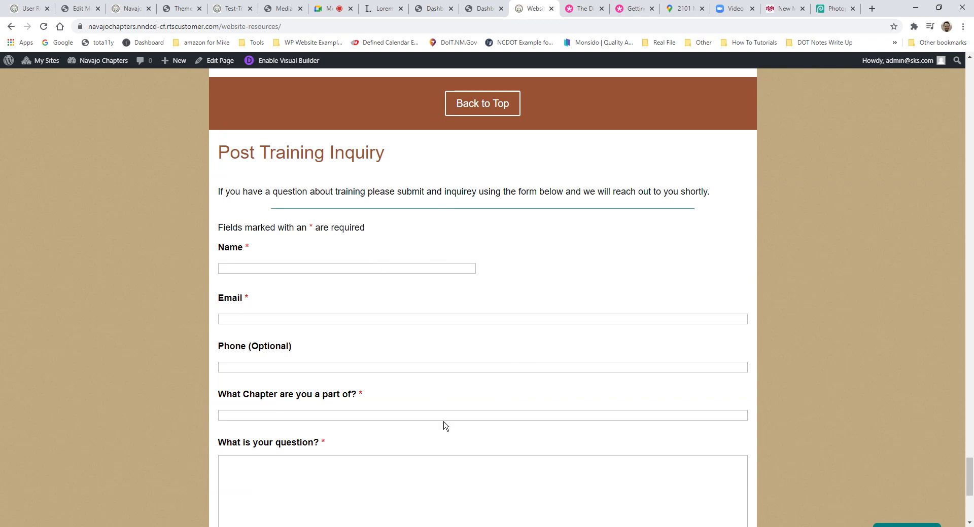
pyautogui.scroll(10, 326, 319)
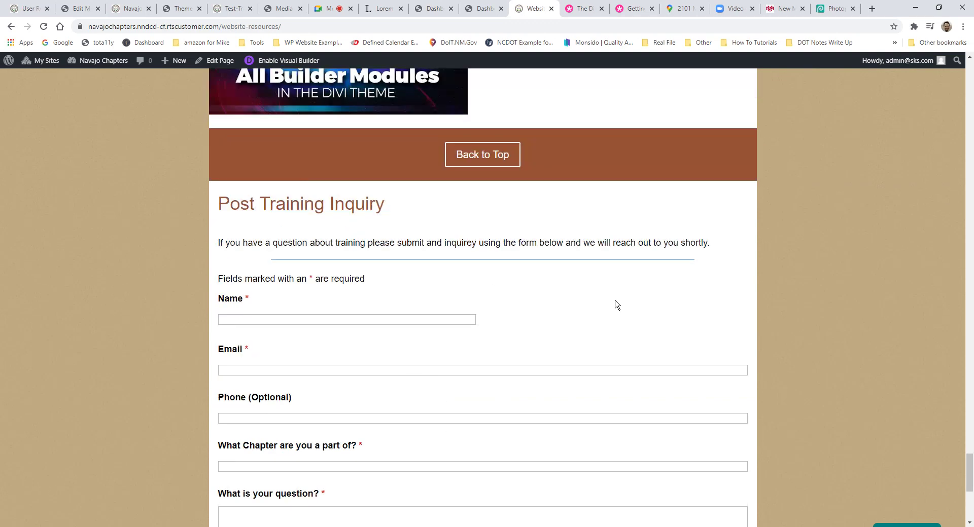
pyautogui.scroll(1, 458, 154)
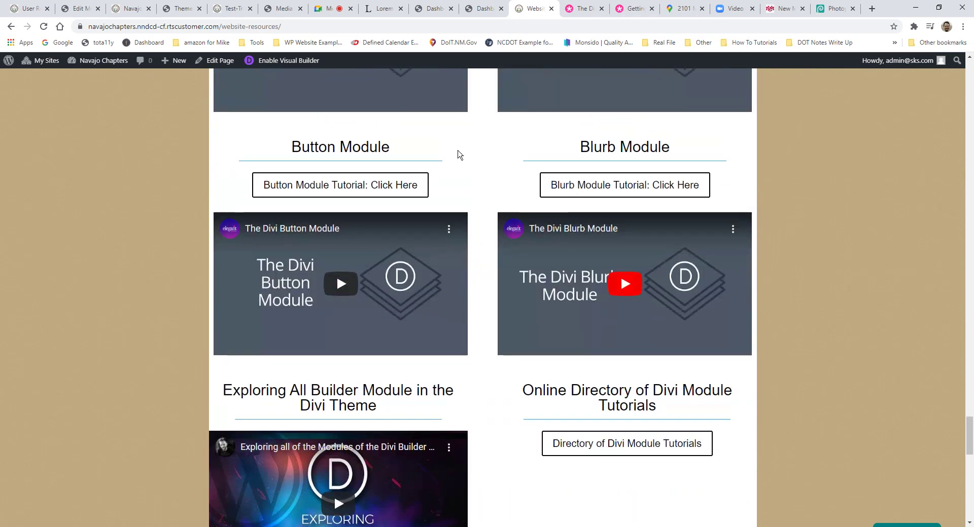
pyautogui.scroll(-1, 518, 216)
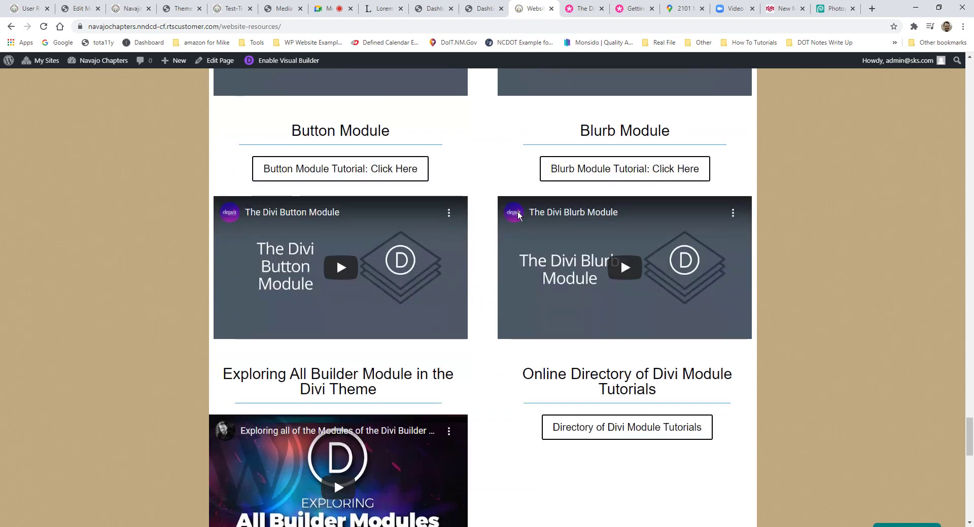
pyautogui.scroll(12, 518, 216)
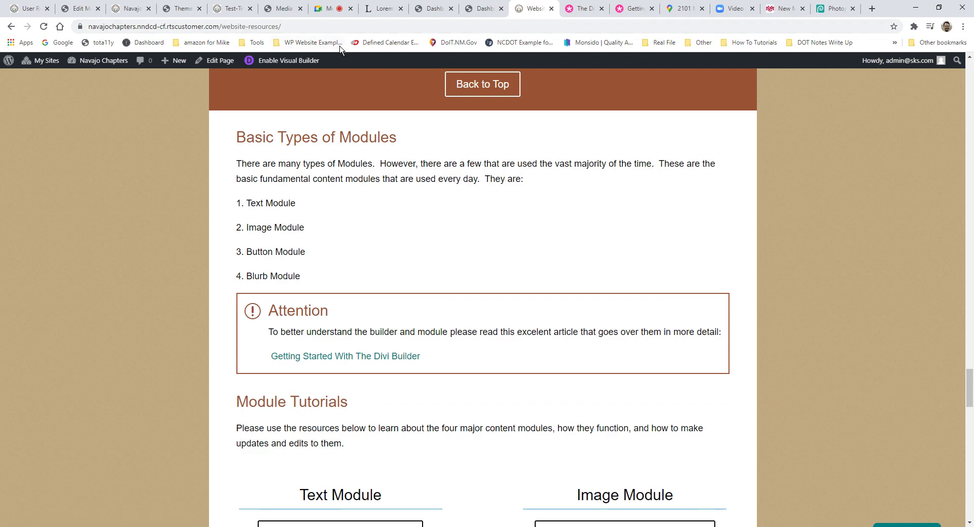
pyautogui.scroll(2, 388, 80)
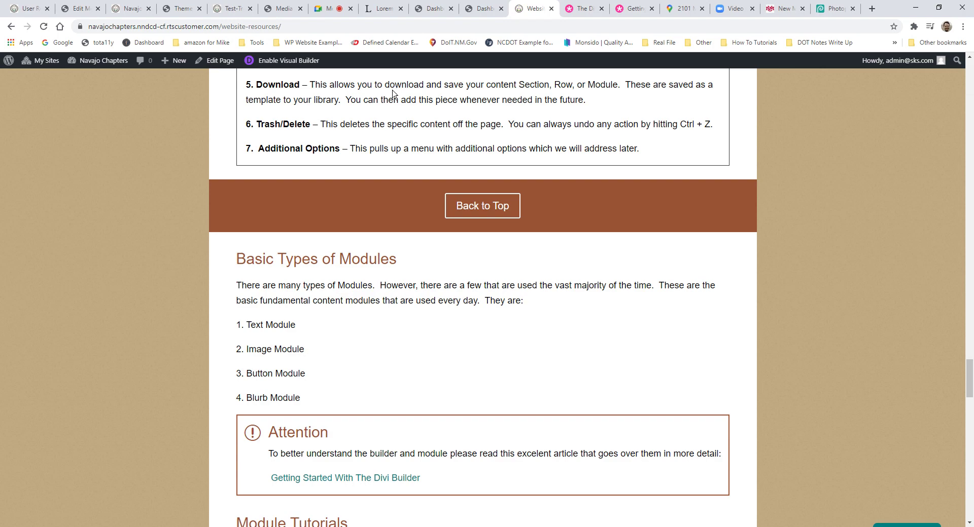
pyautogui.scroll(1, 480, 184)
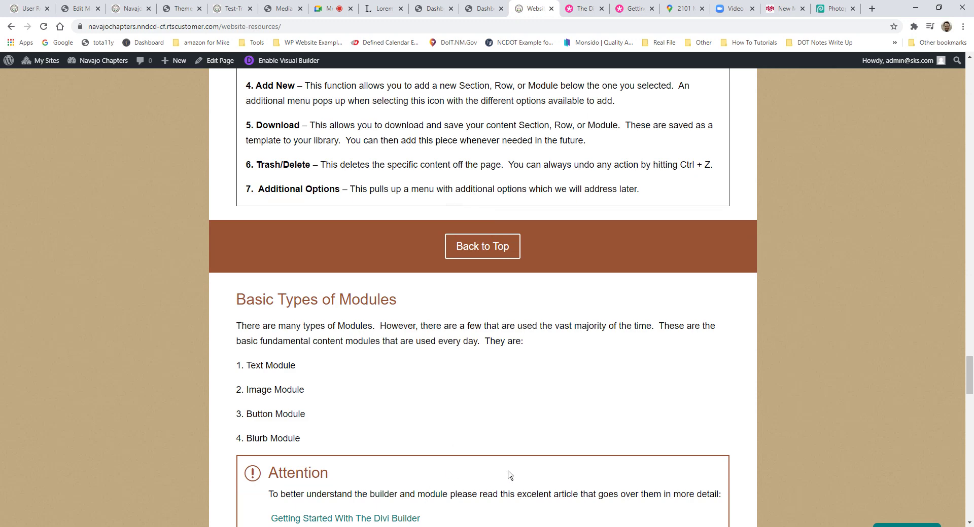
pyautogui.scroll(-13, 518, 461)
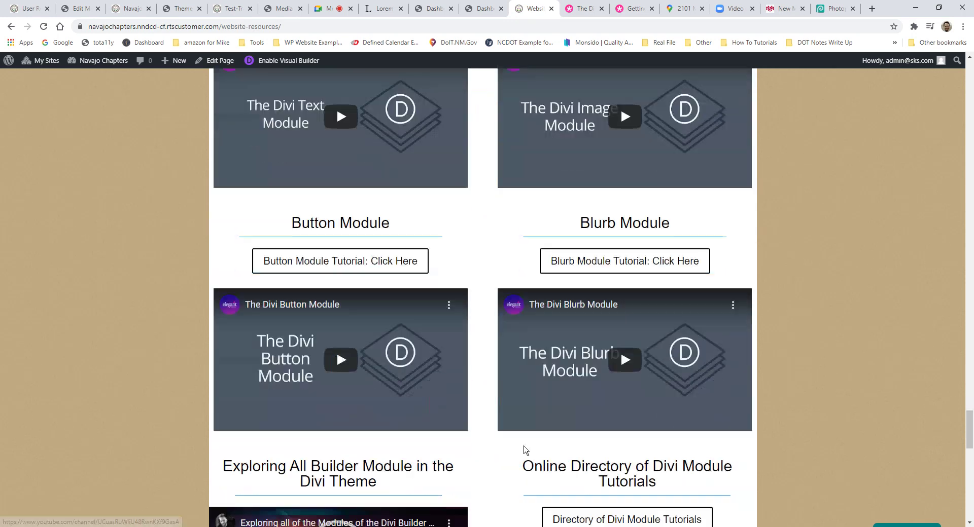
pyautogui.scroll(-2, 525, 450)
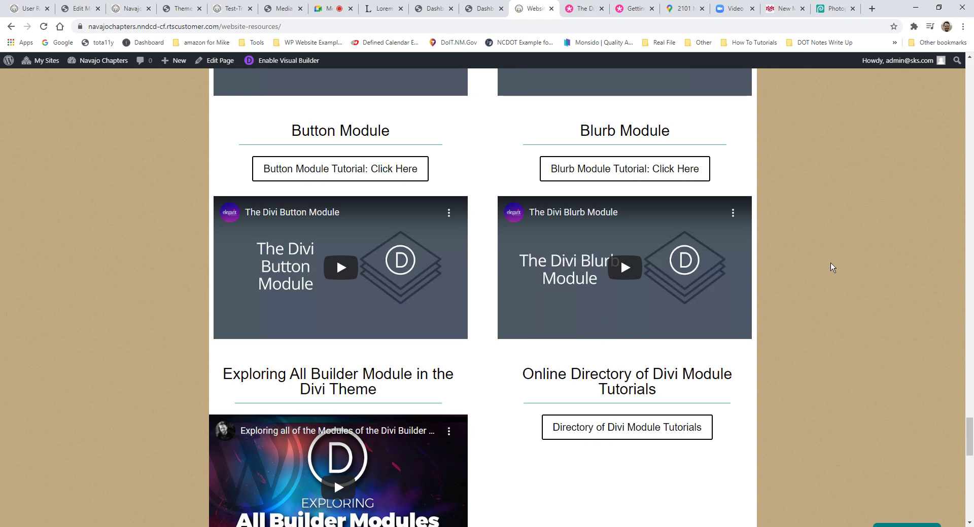
pyautogui.scroll(-10, 845, 304)
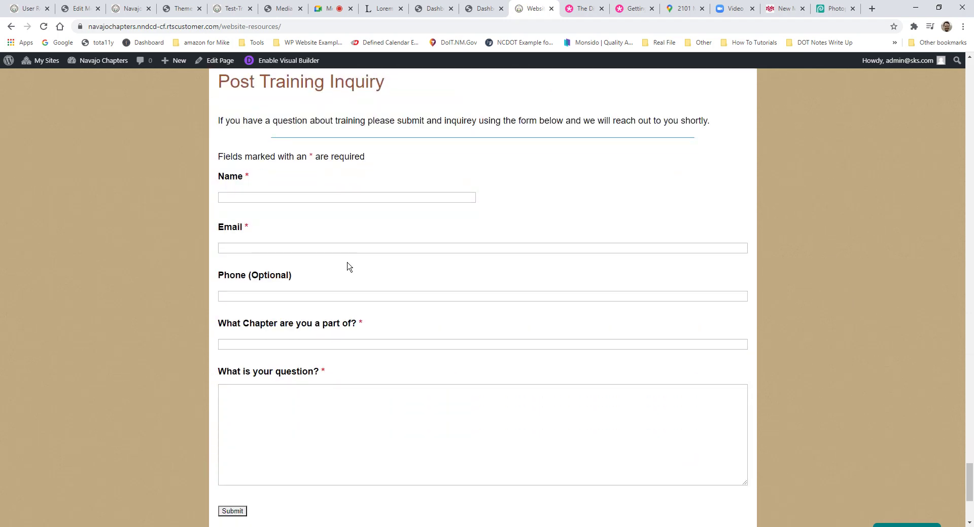
pyautogui.scroll(1, 314, 243)
pyautogui.scroll(8, 293, 224)
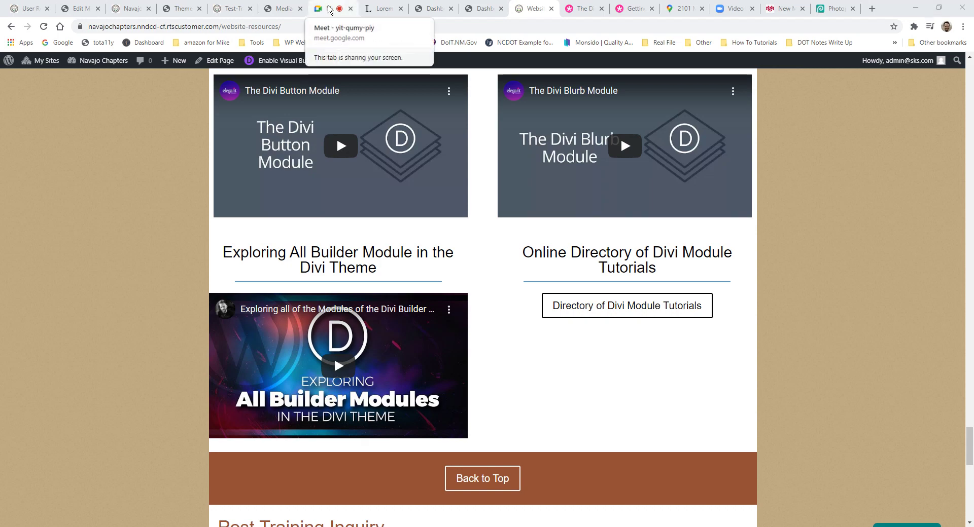
# Step: Switch to the Google Meet call and stop presenting the screen
pyautogui.click(329, 9)
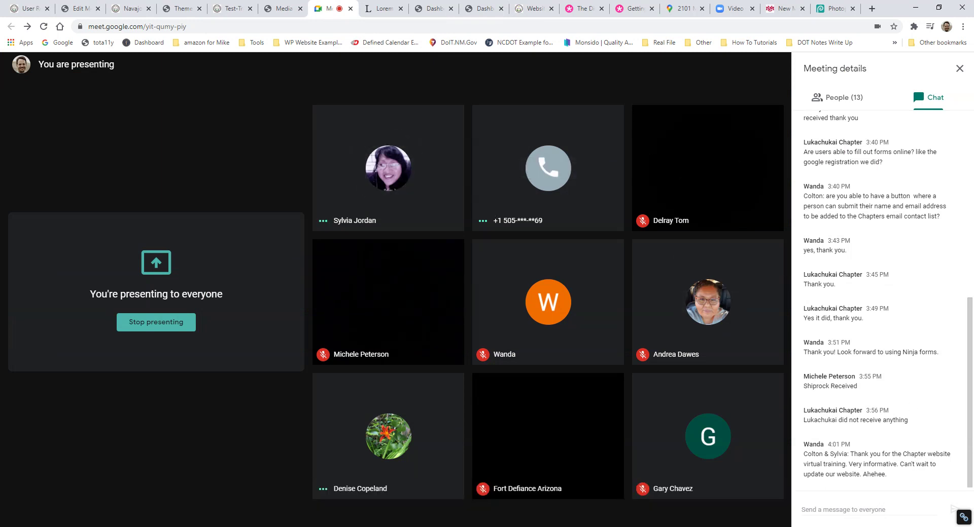
pyautogui.click(732, 505)
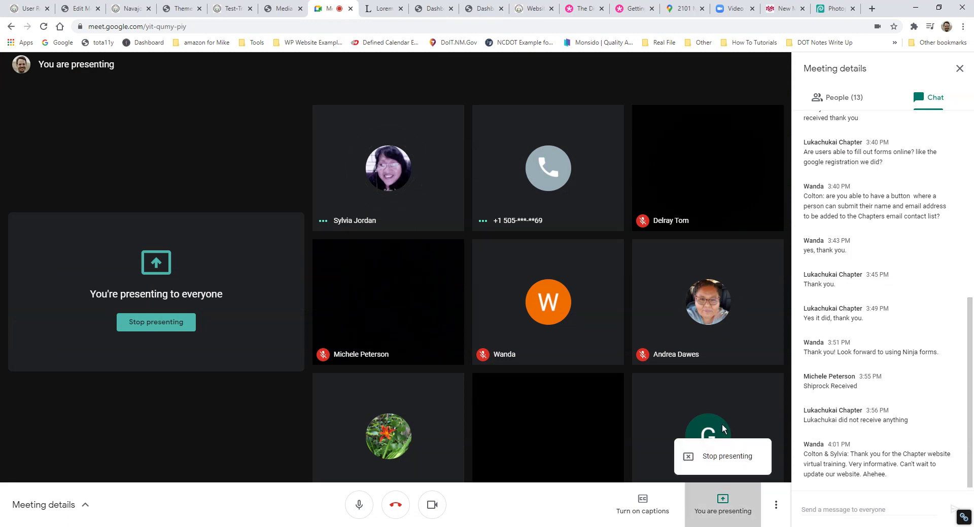
pyautogui.click(720, 456)
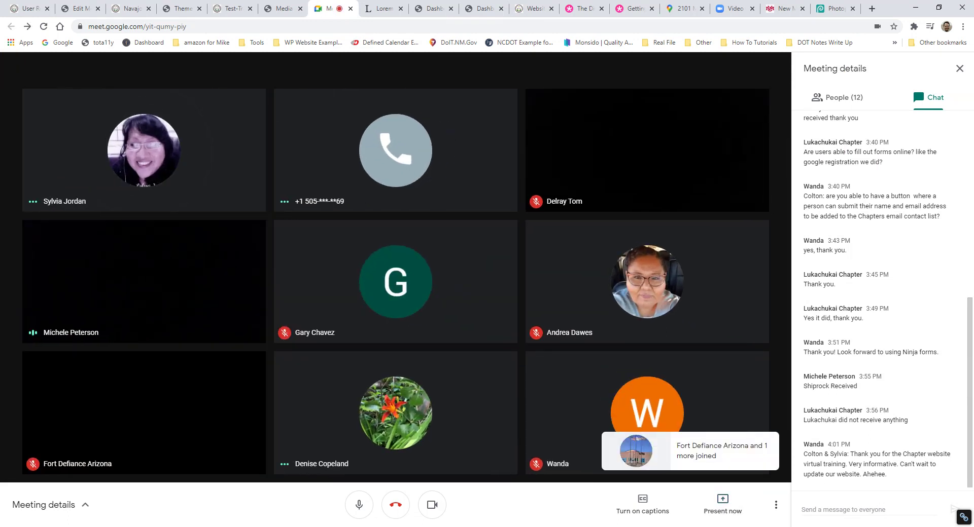